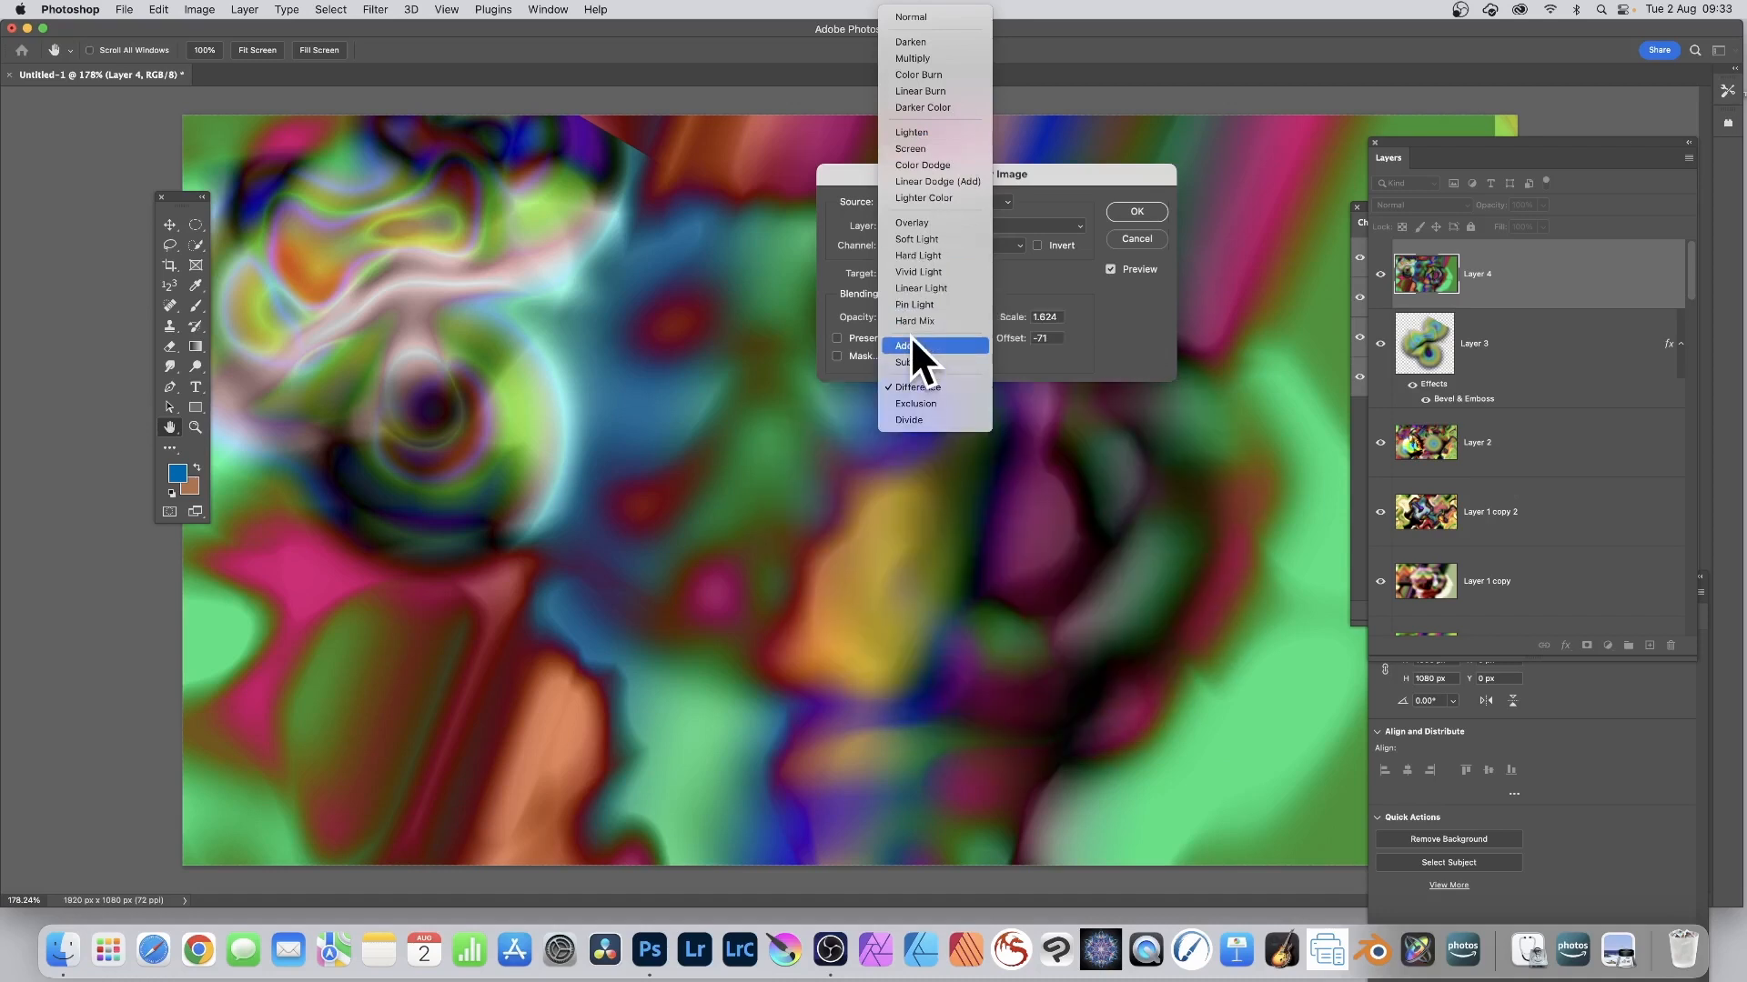
left_click(1117, 241)
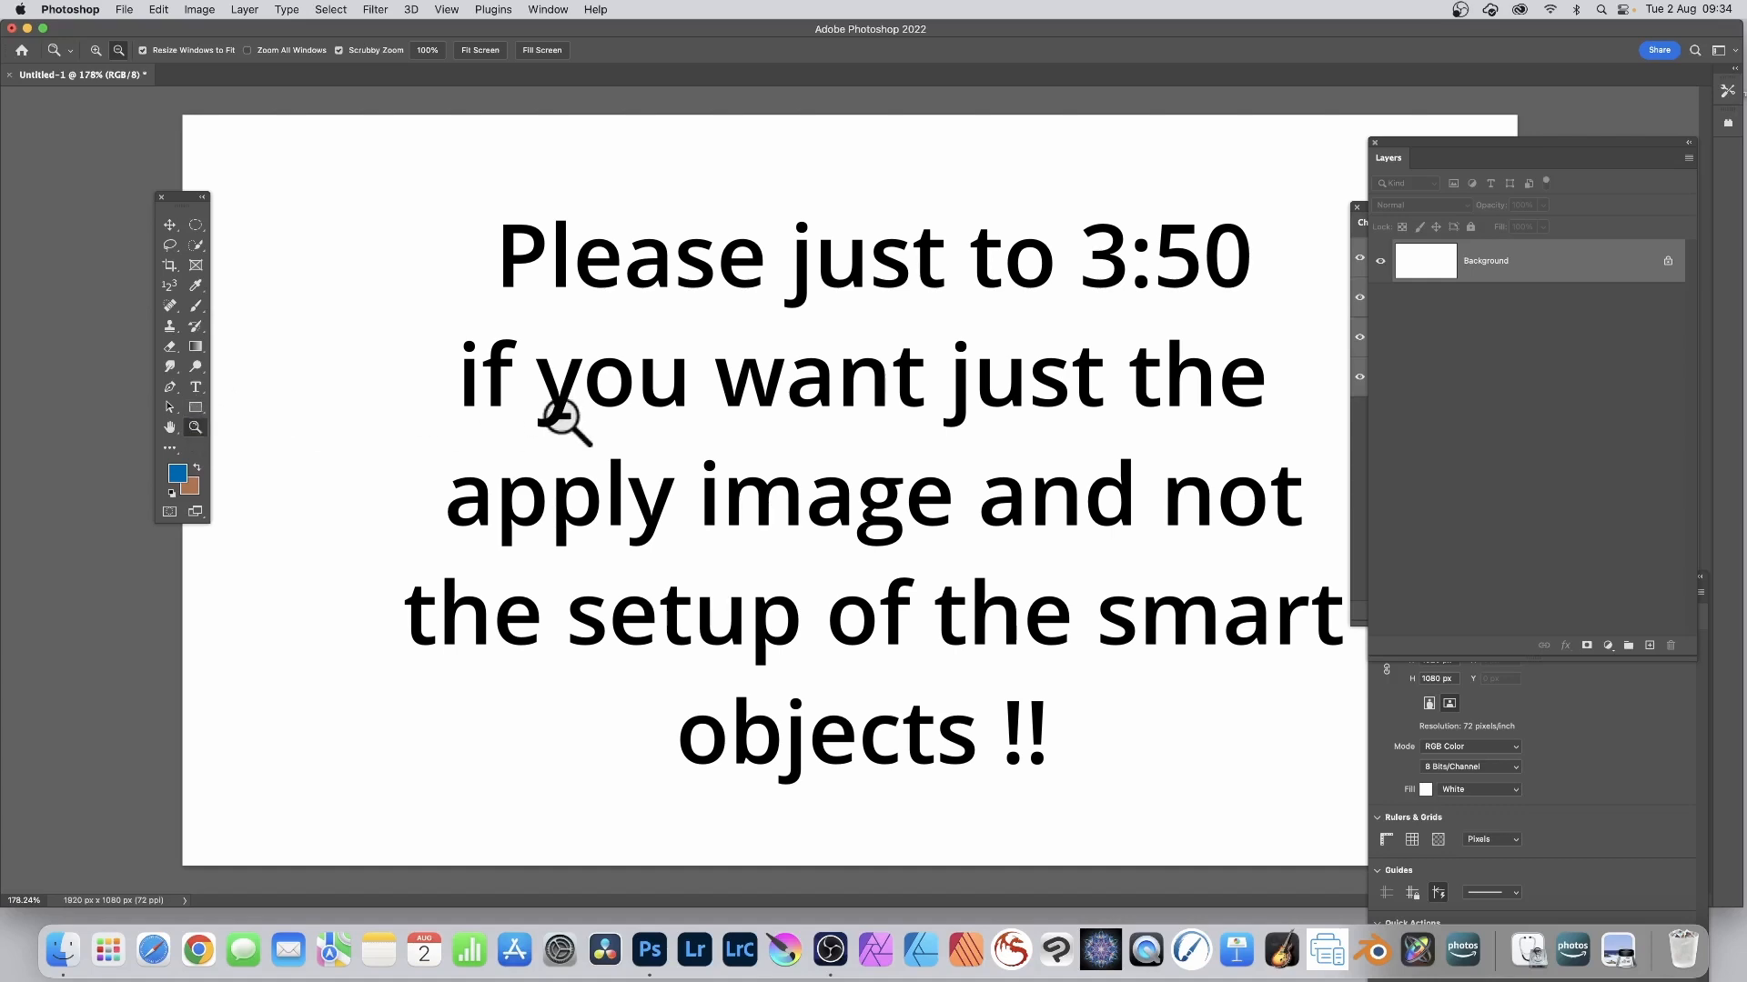
Draw a circle about 784 px wide left of the canvas centre, with a multicolour striped gradient fill and a 0 px stroke
left_click(195, 406)
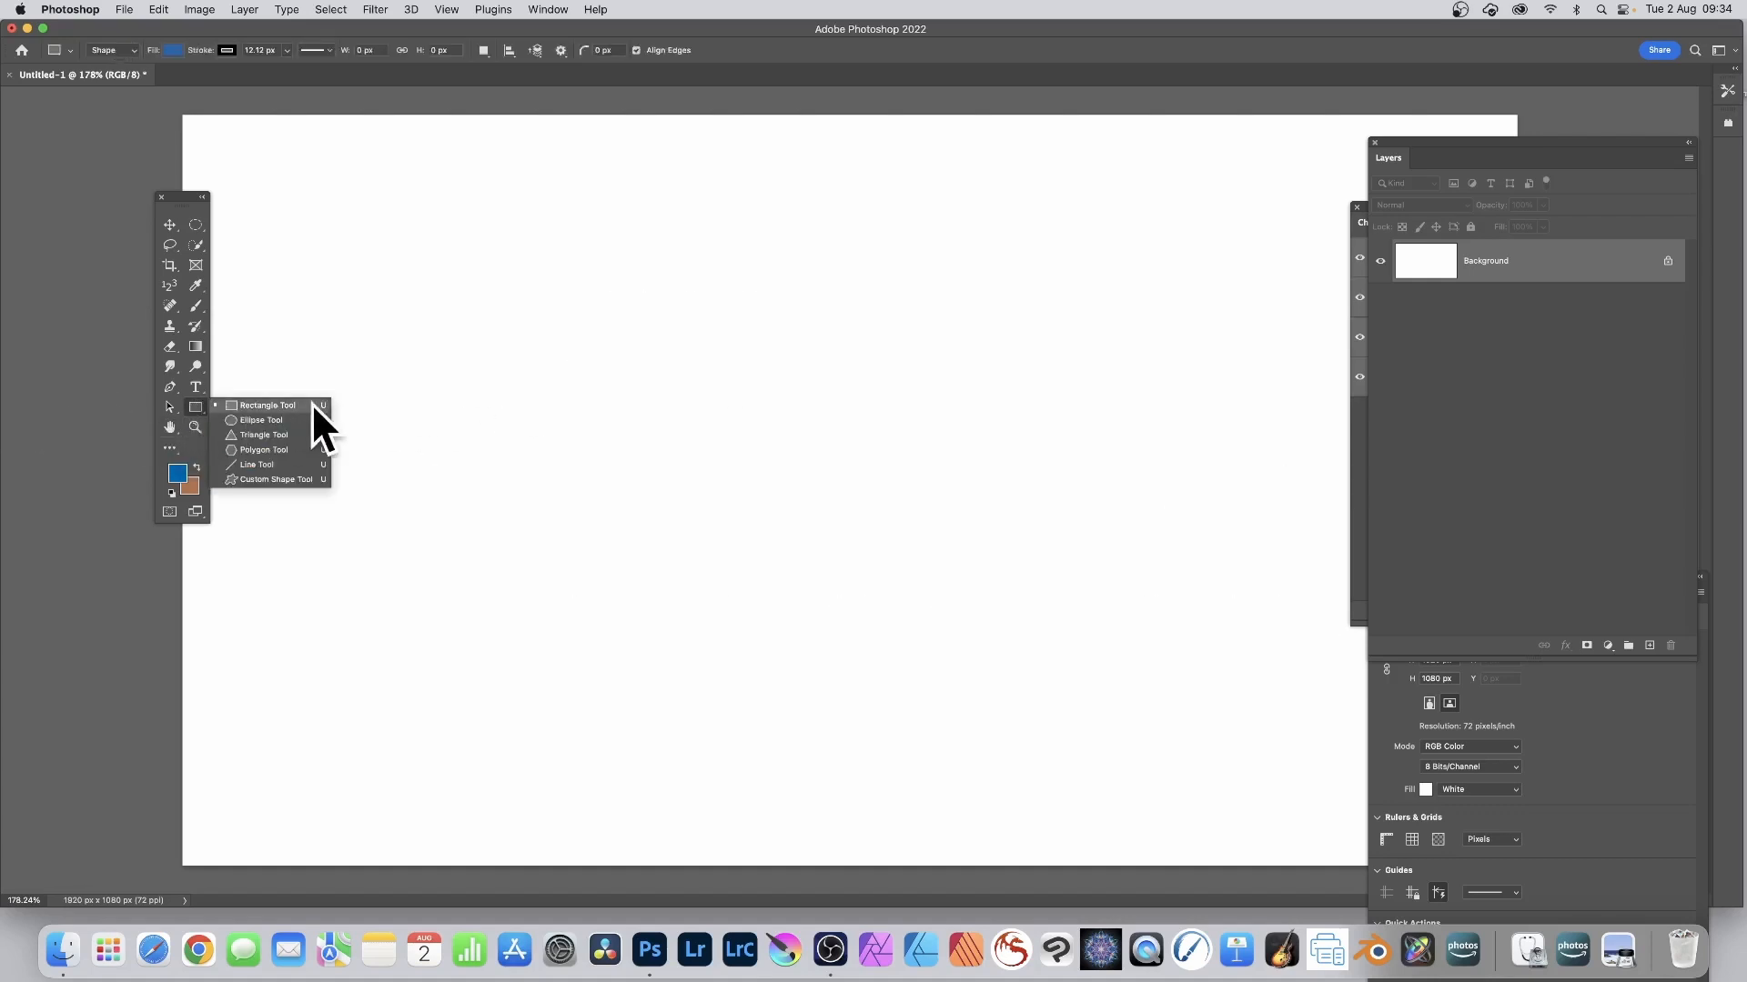
left_click(260, 422)
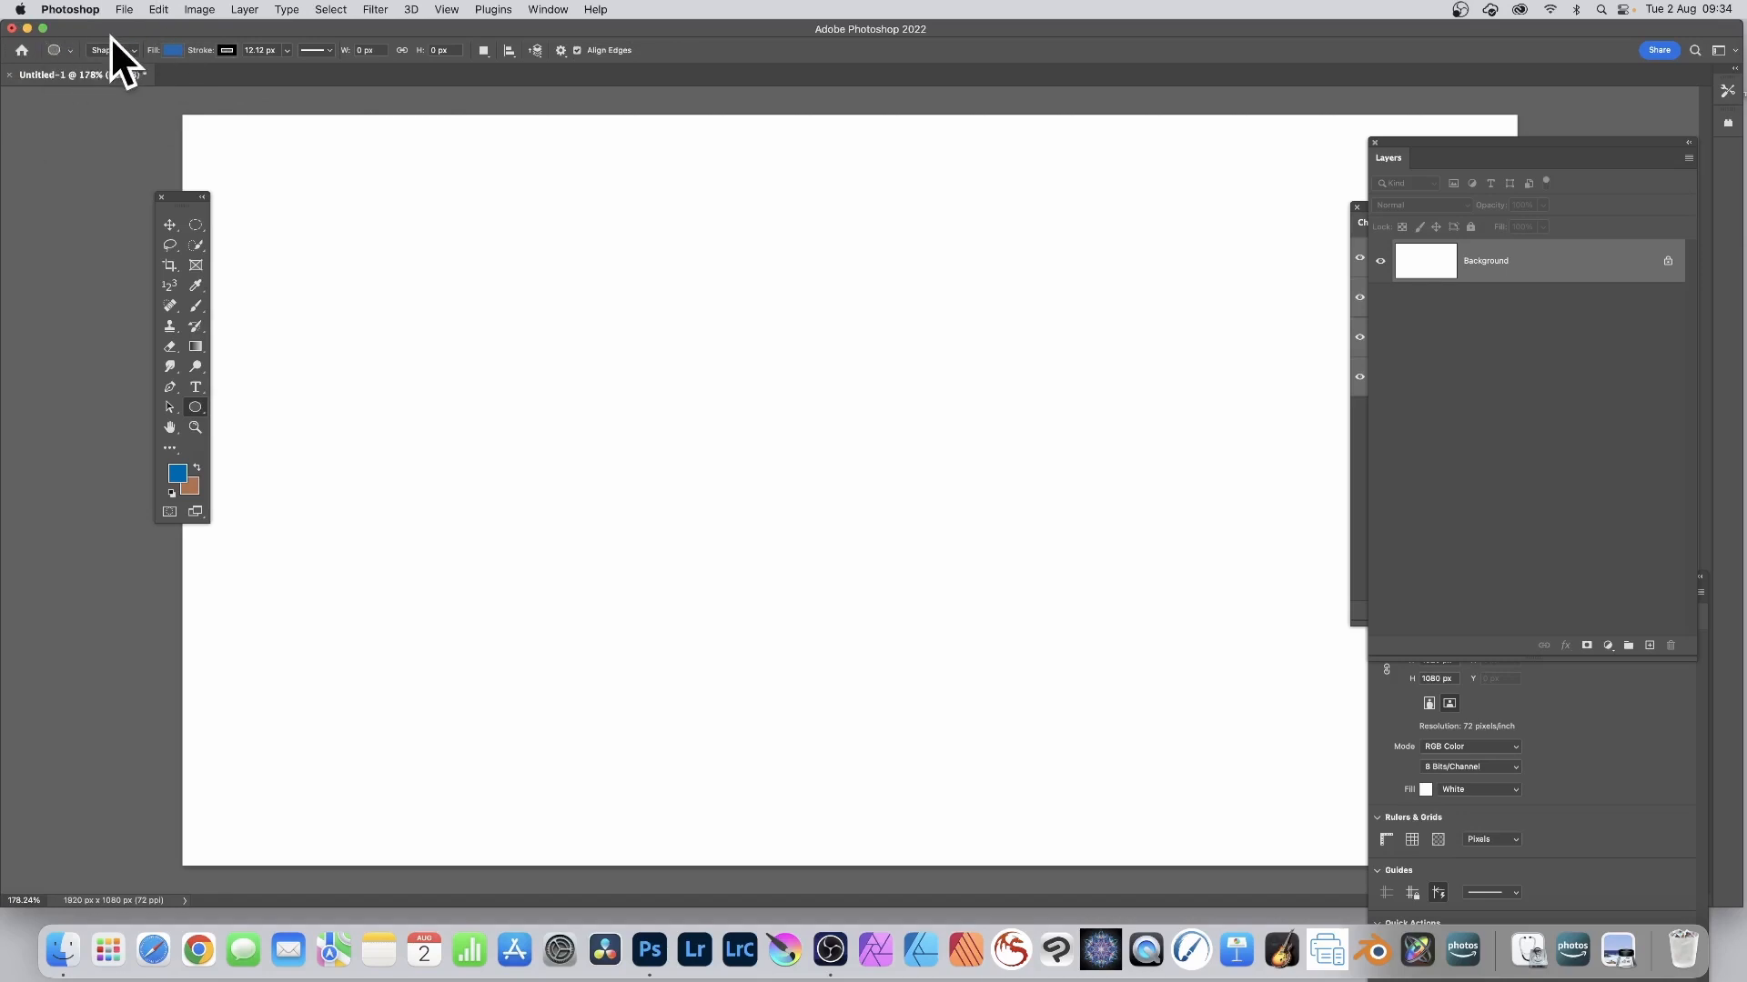
left_click(174, 50)
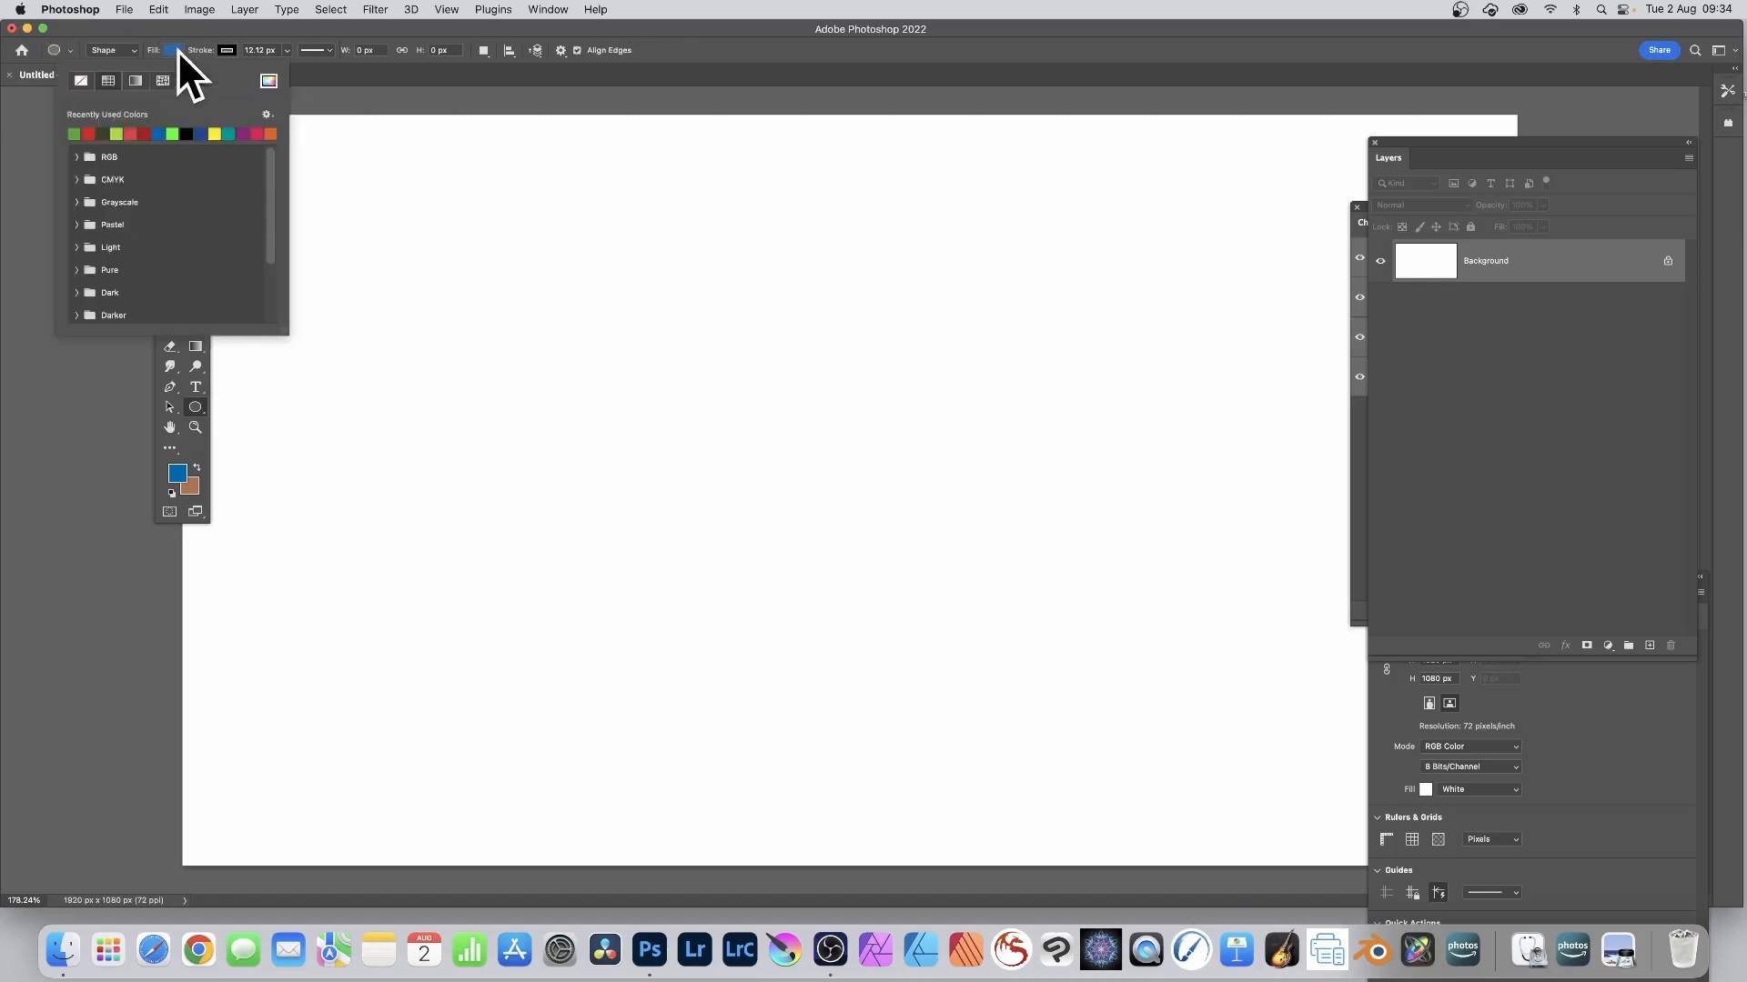
left_click(135, 81)
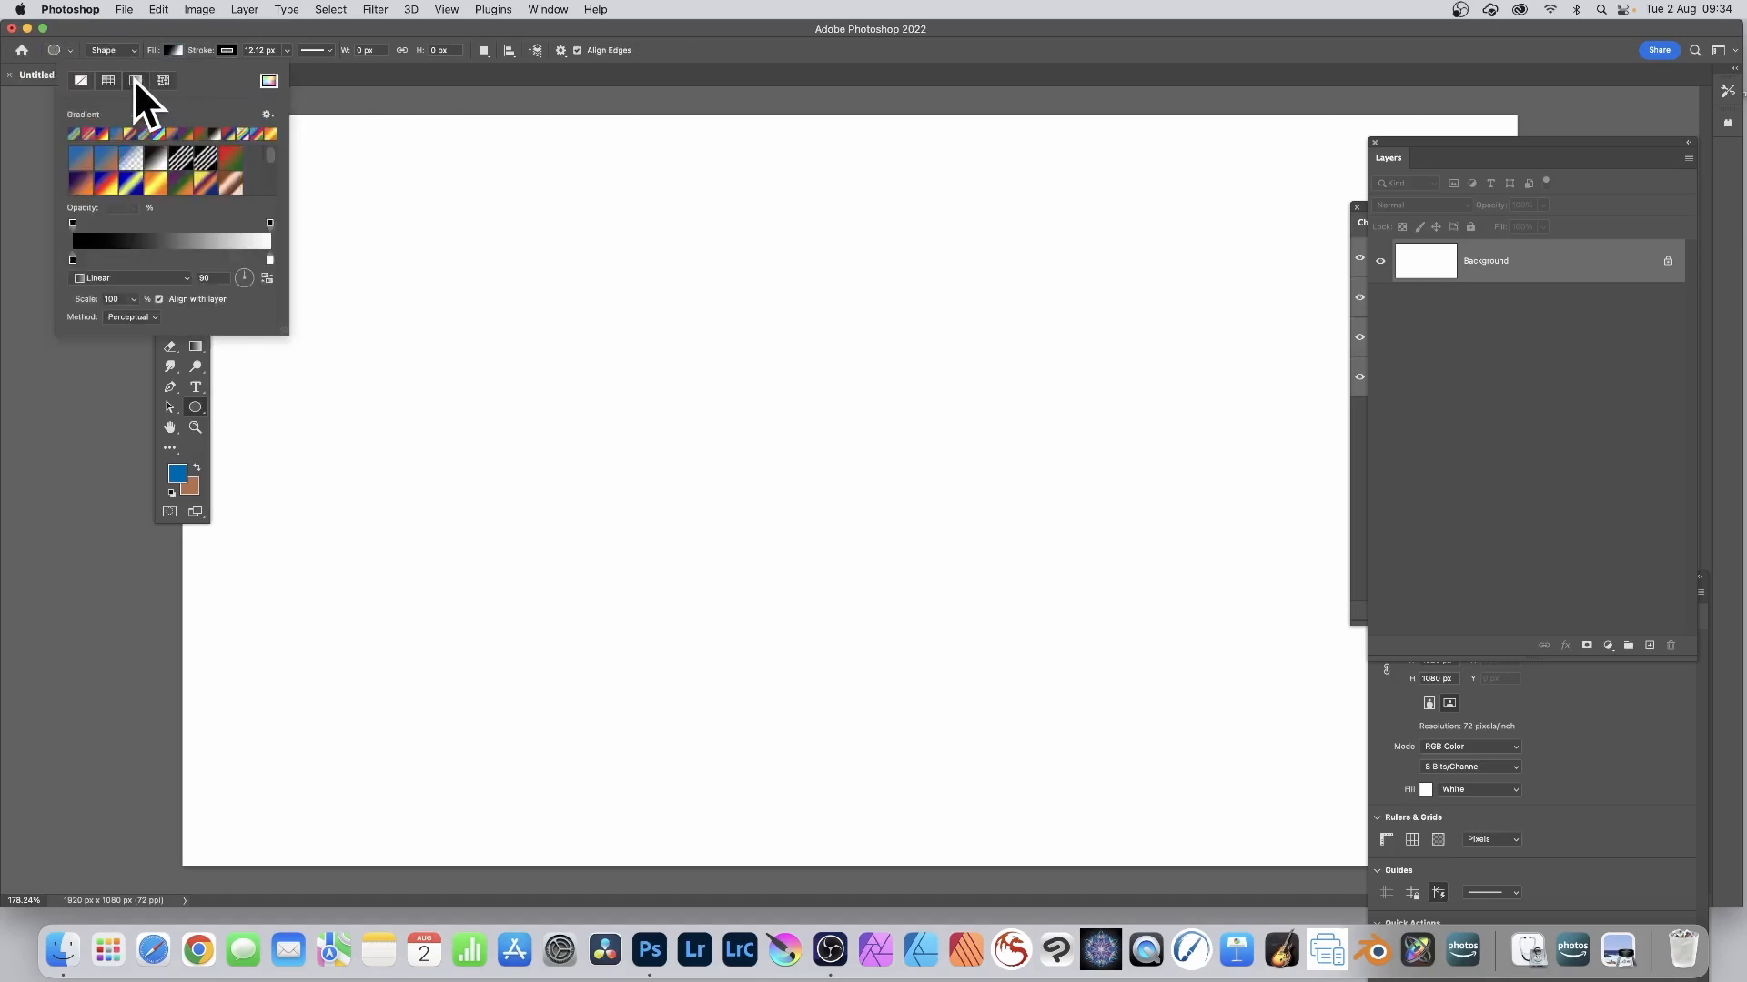
left_click(87, 154)
left_click(403, 29)
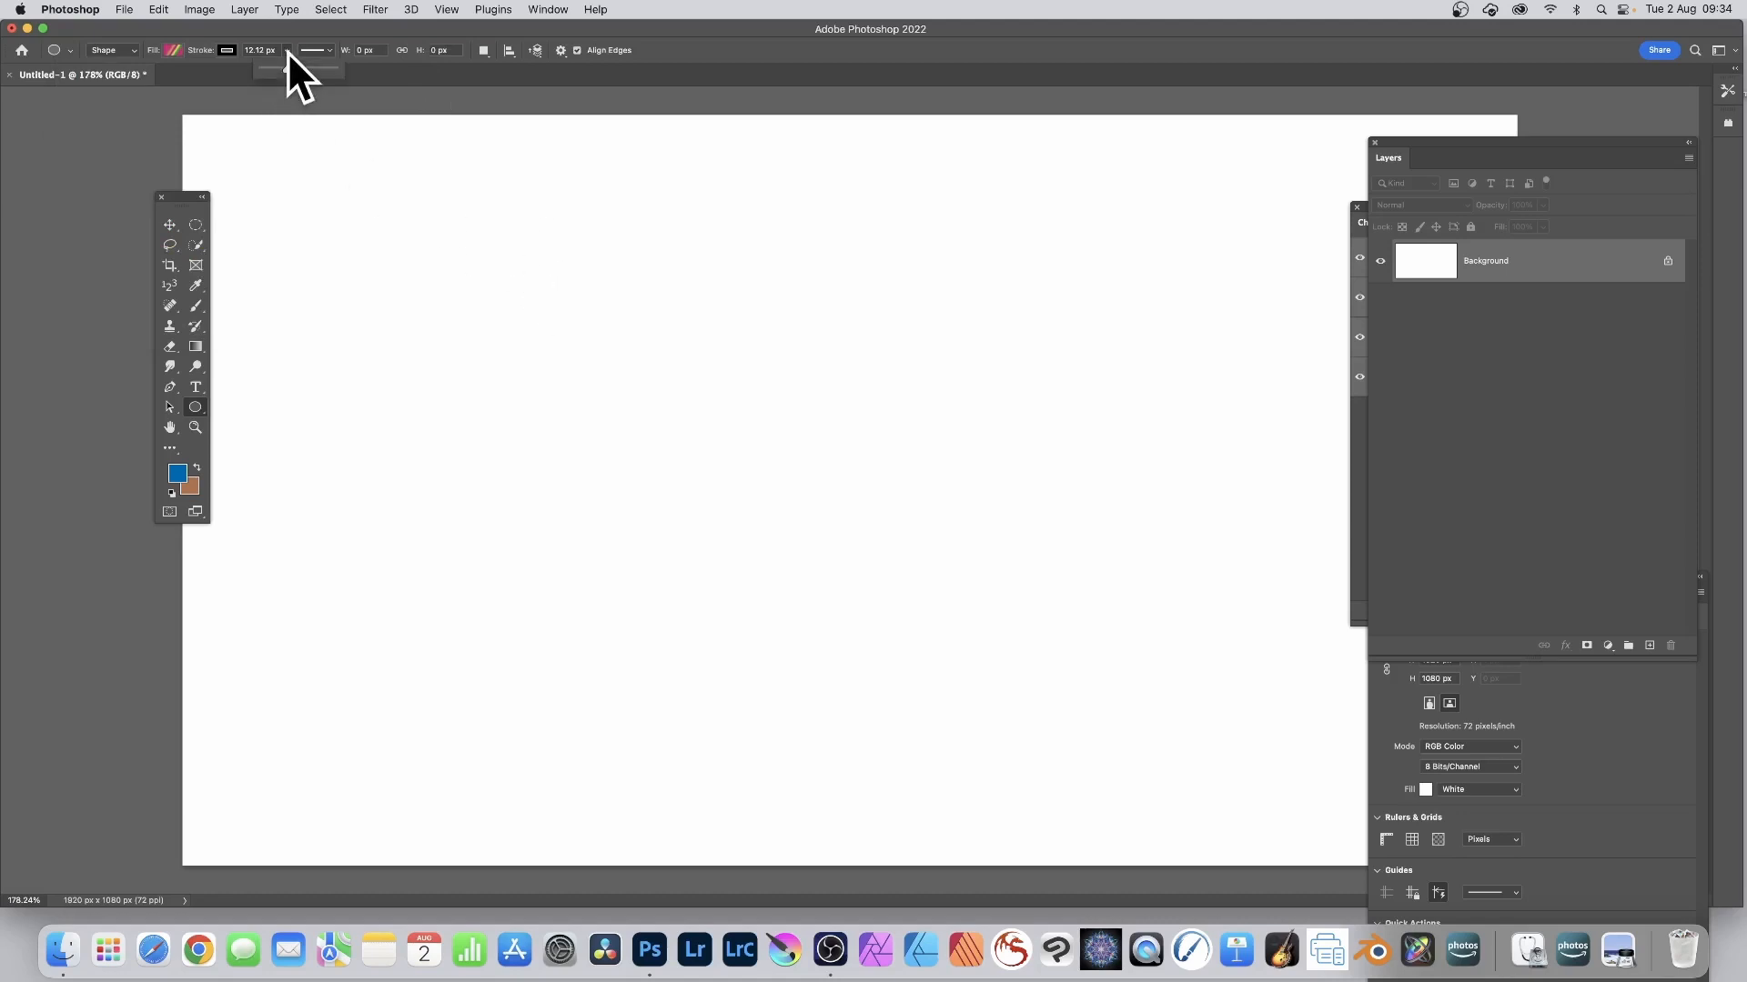
left_click(264, 39)
left_click_drag(432, 219, 975, 887)
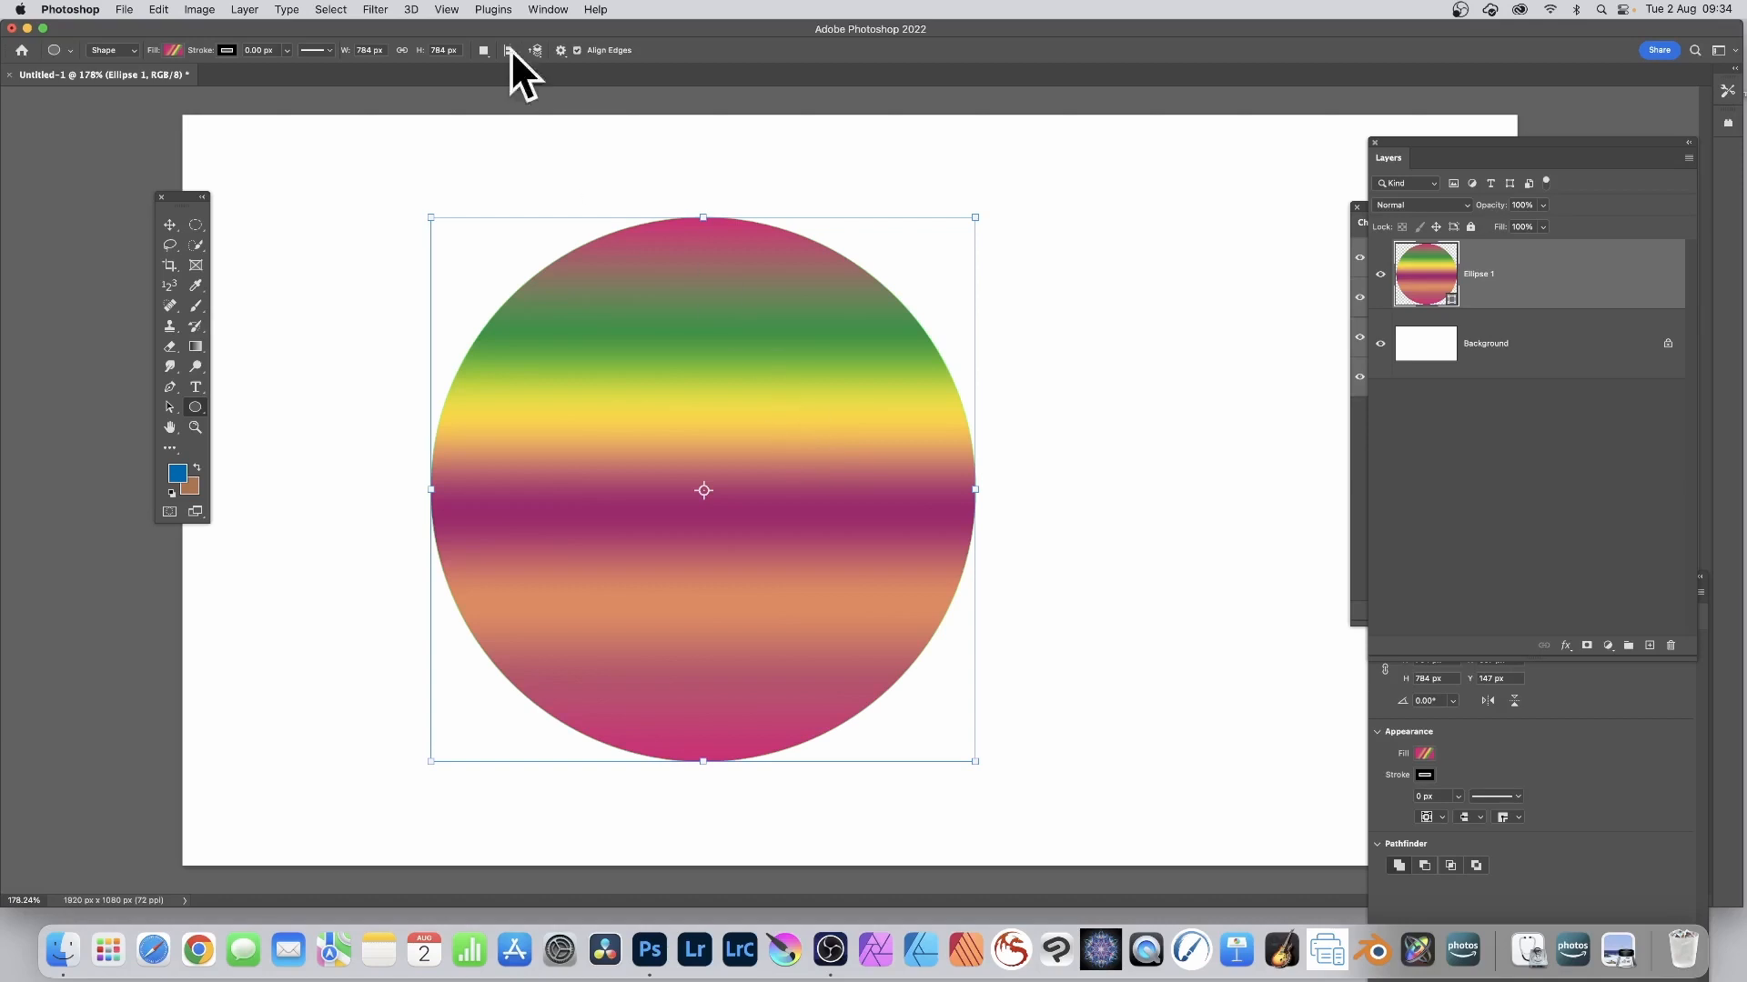
Apply a Gaussian Blur with a 31.7-pixel radius to the circle, converting its shape layer to a smart object
left_click(375, 9)
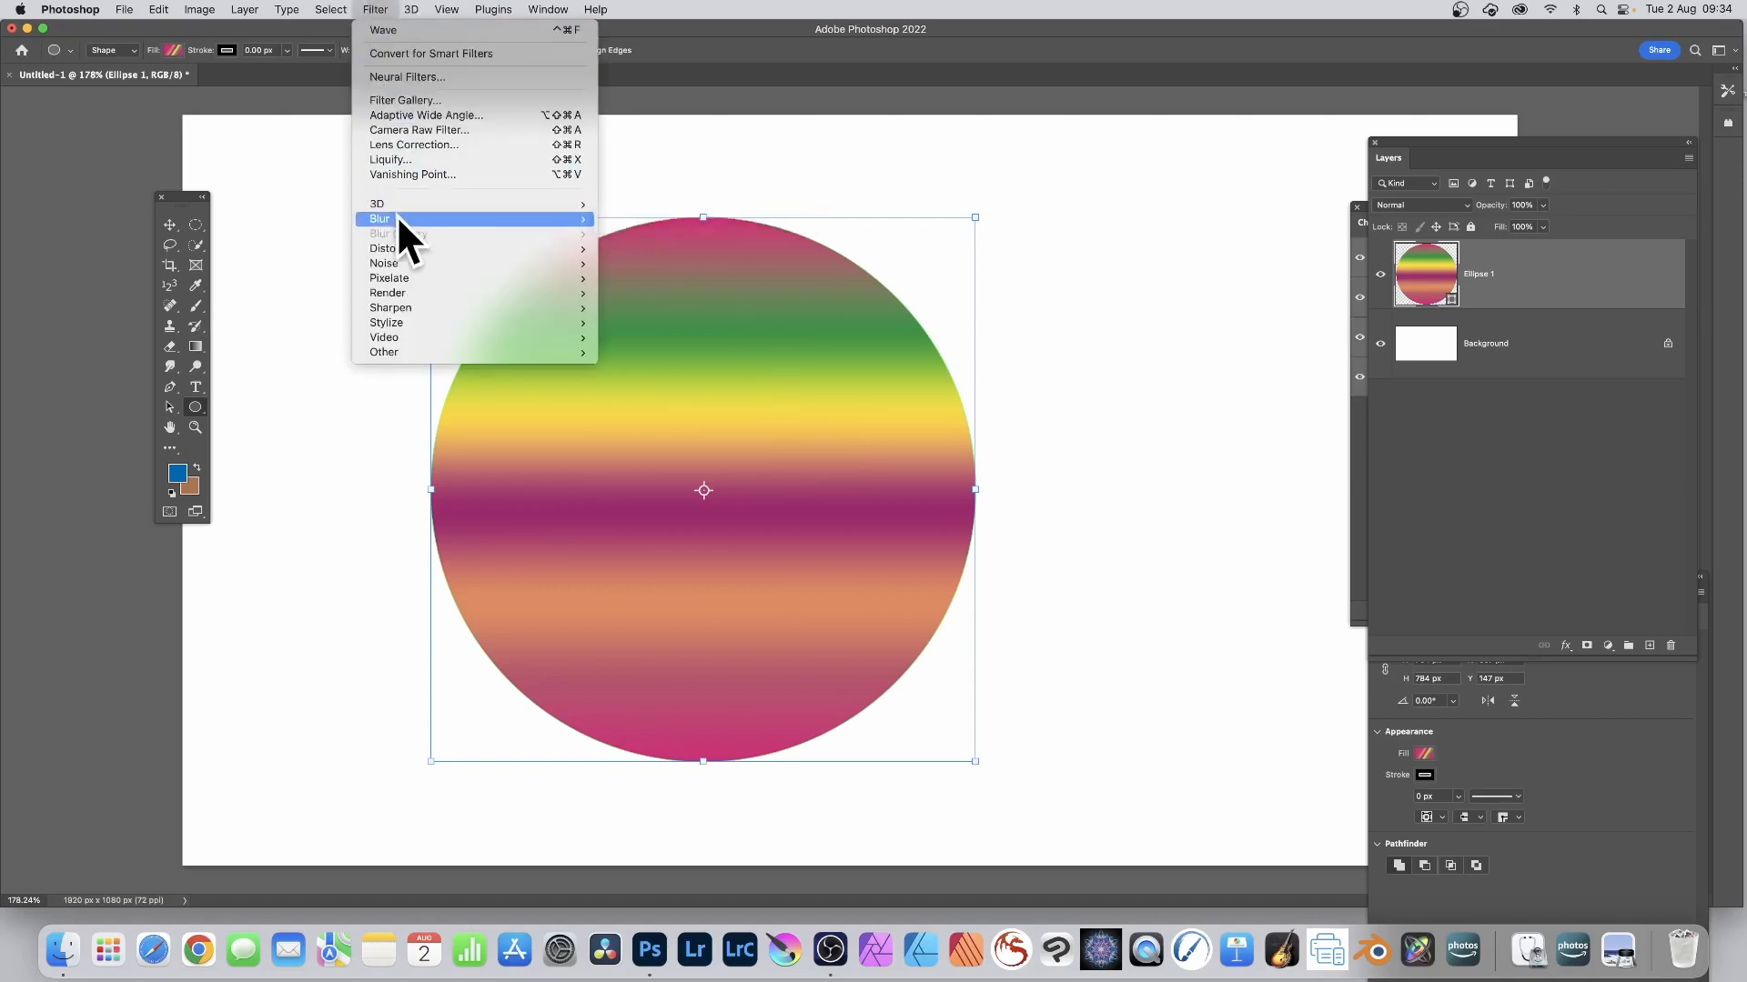
mouse_move(397, 219)
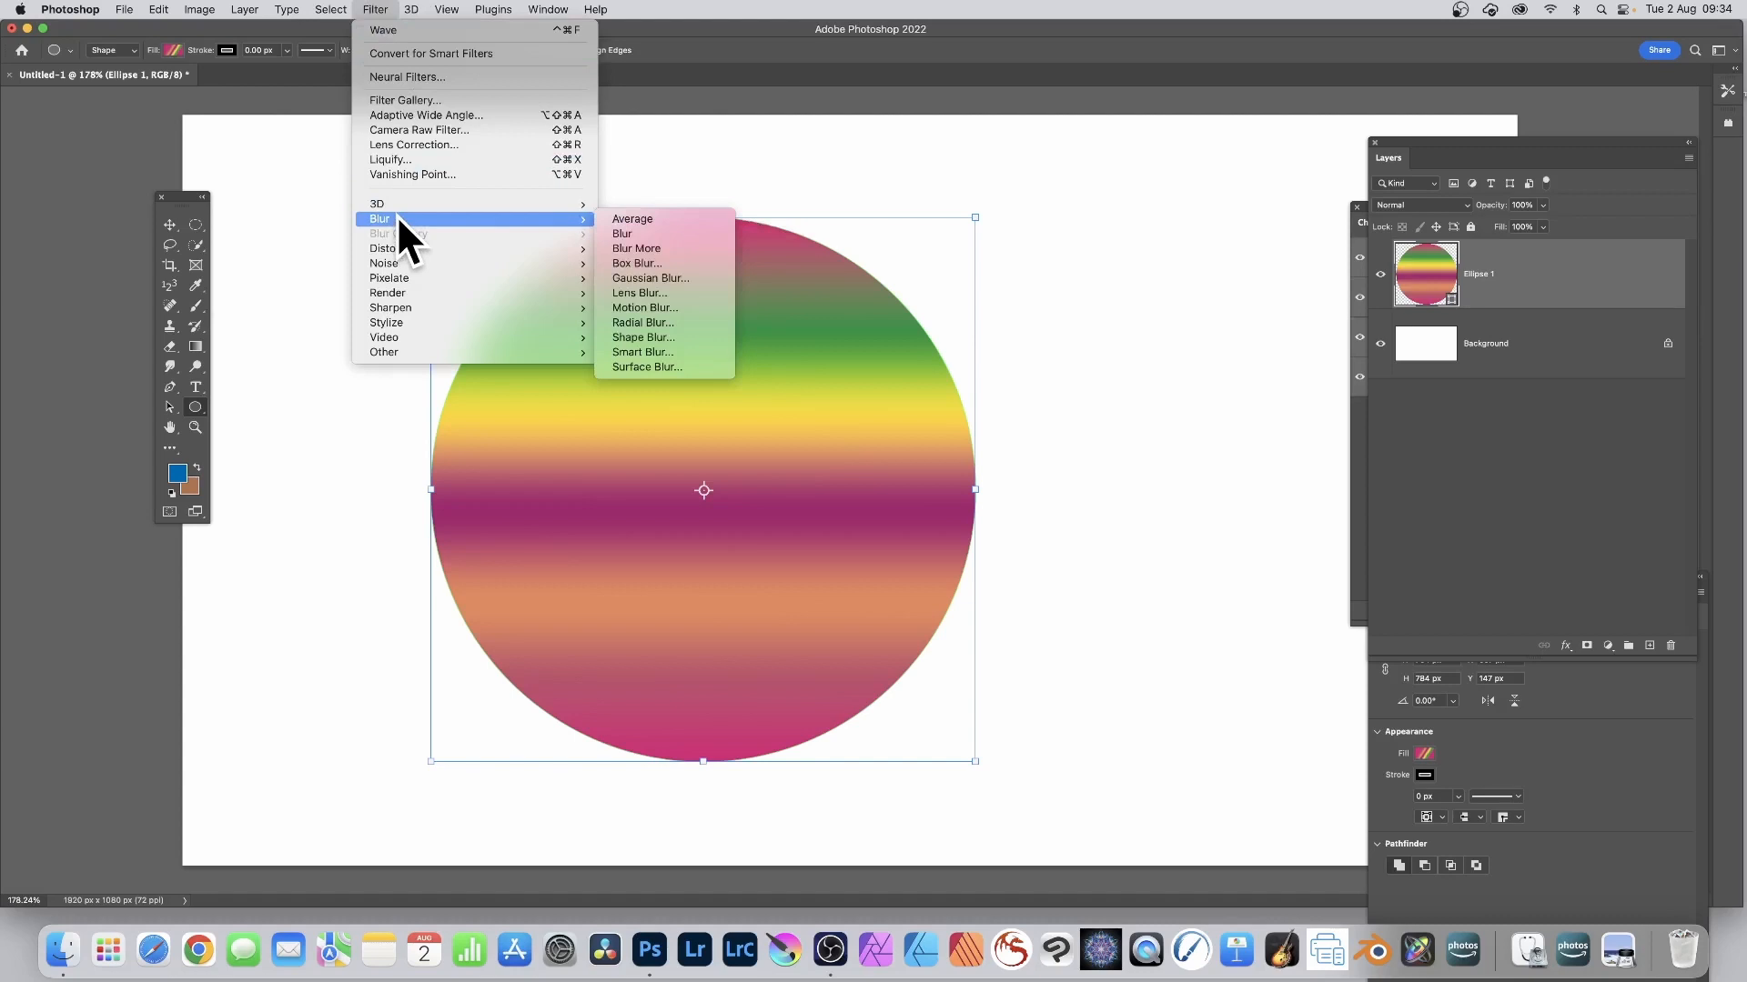
left_click(675, 278)
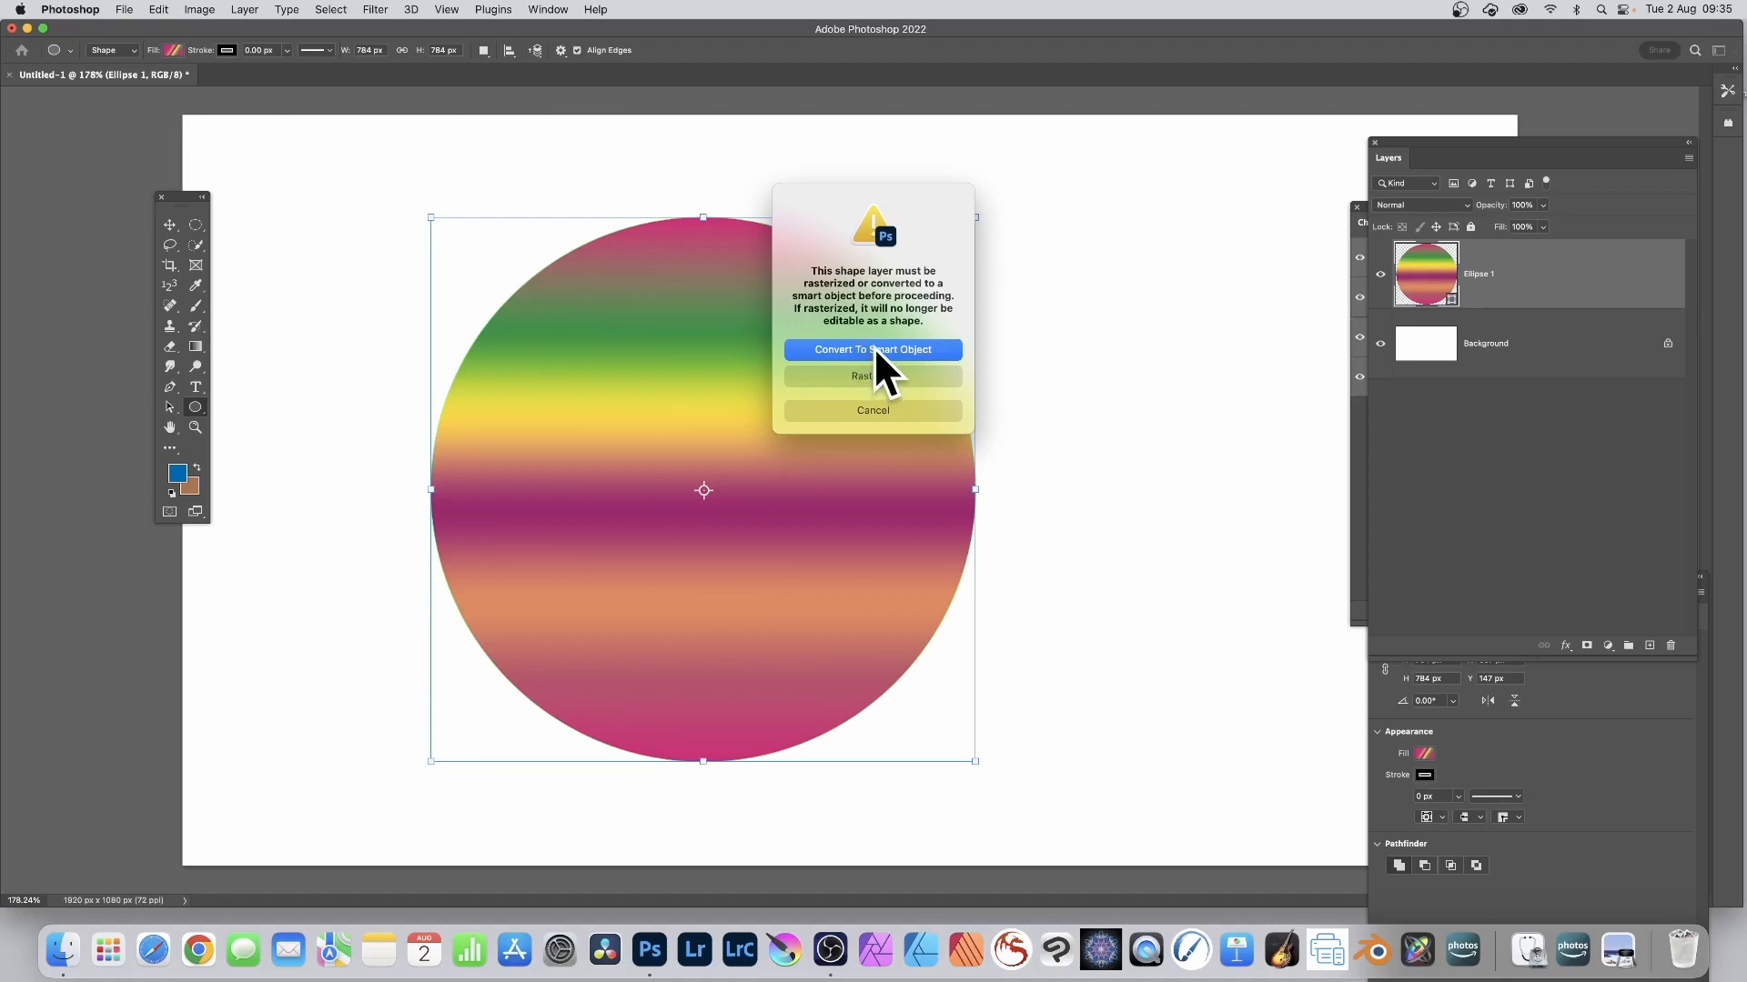
left_click(873, 349)
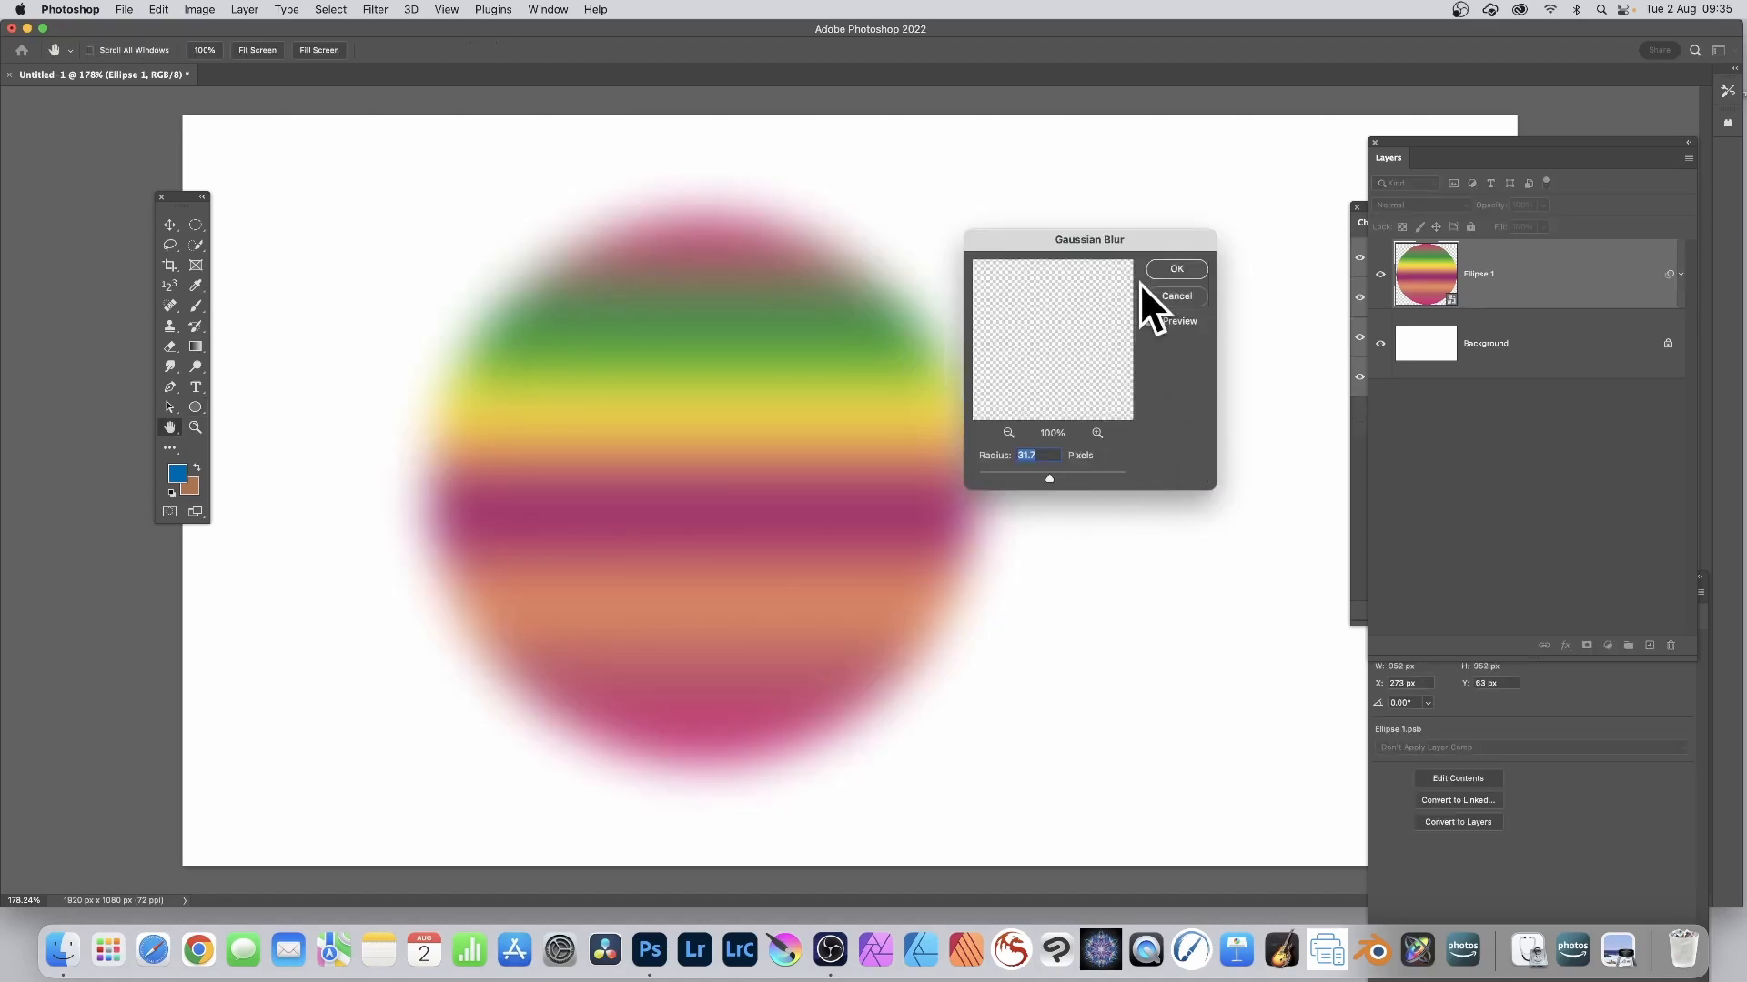
left_click(1168, 267)
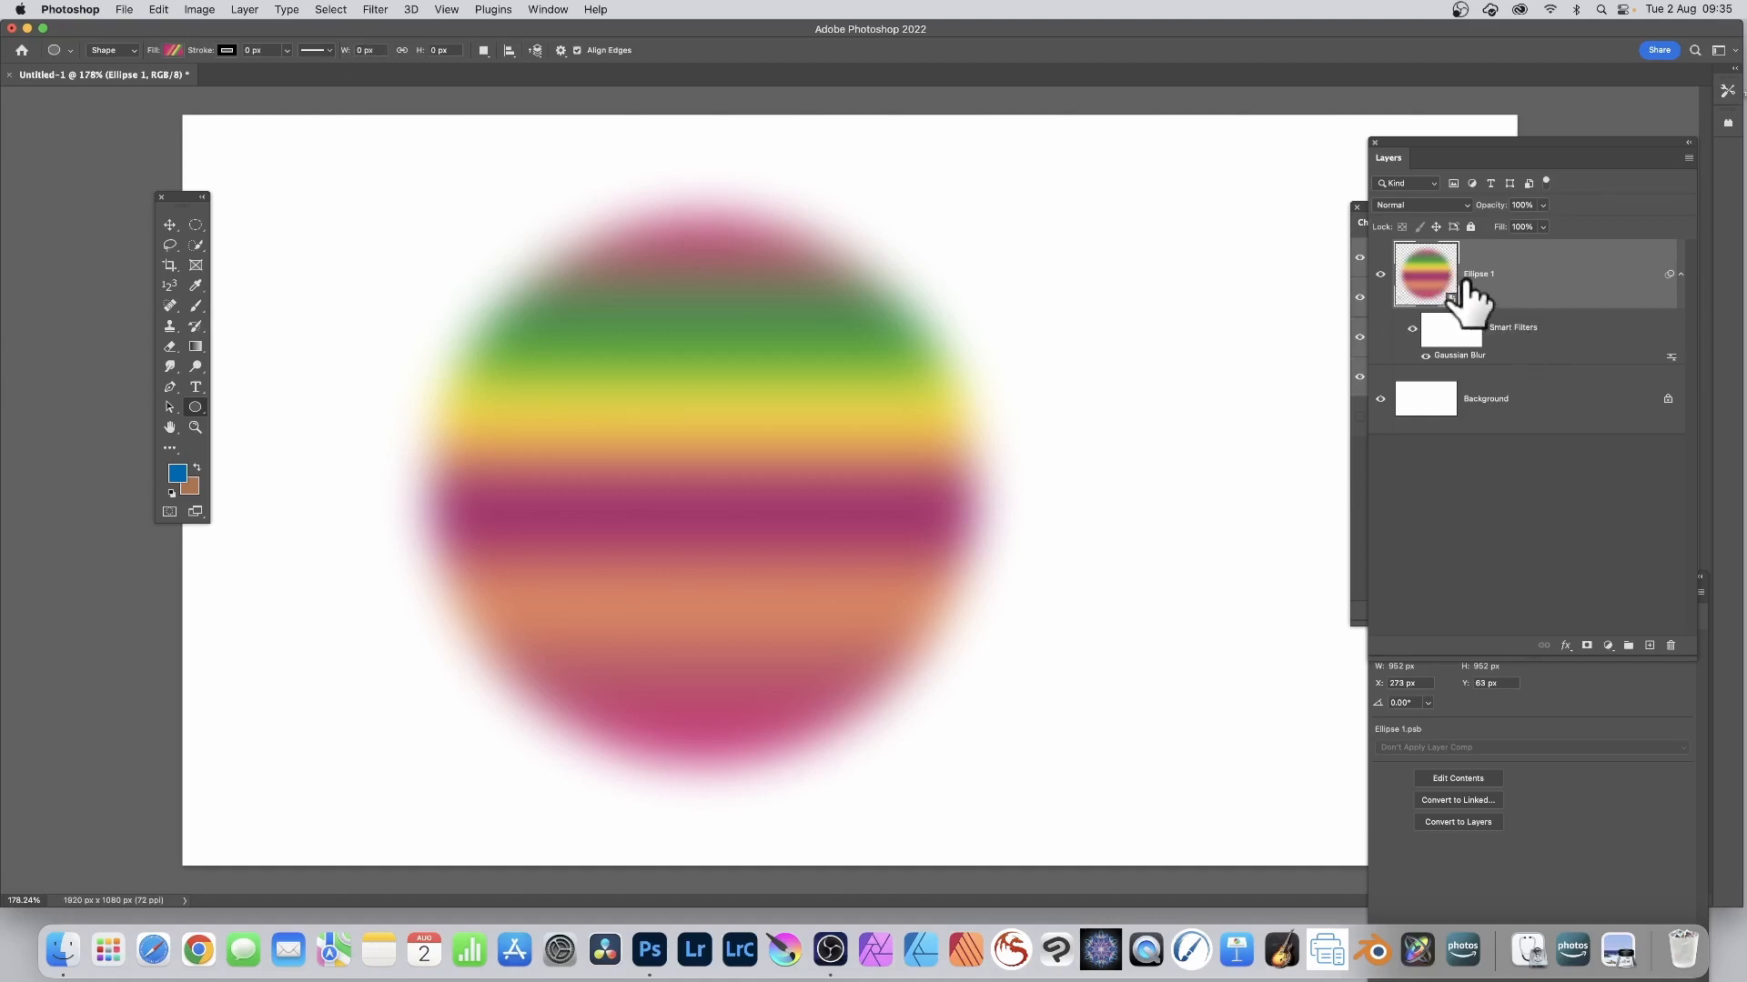
Convert the blurred circle layer, including its smart filter, into a new smart object
left_click(252, 9)
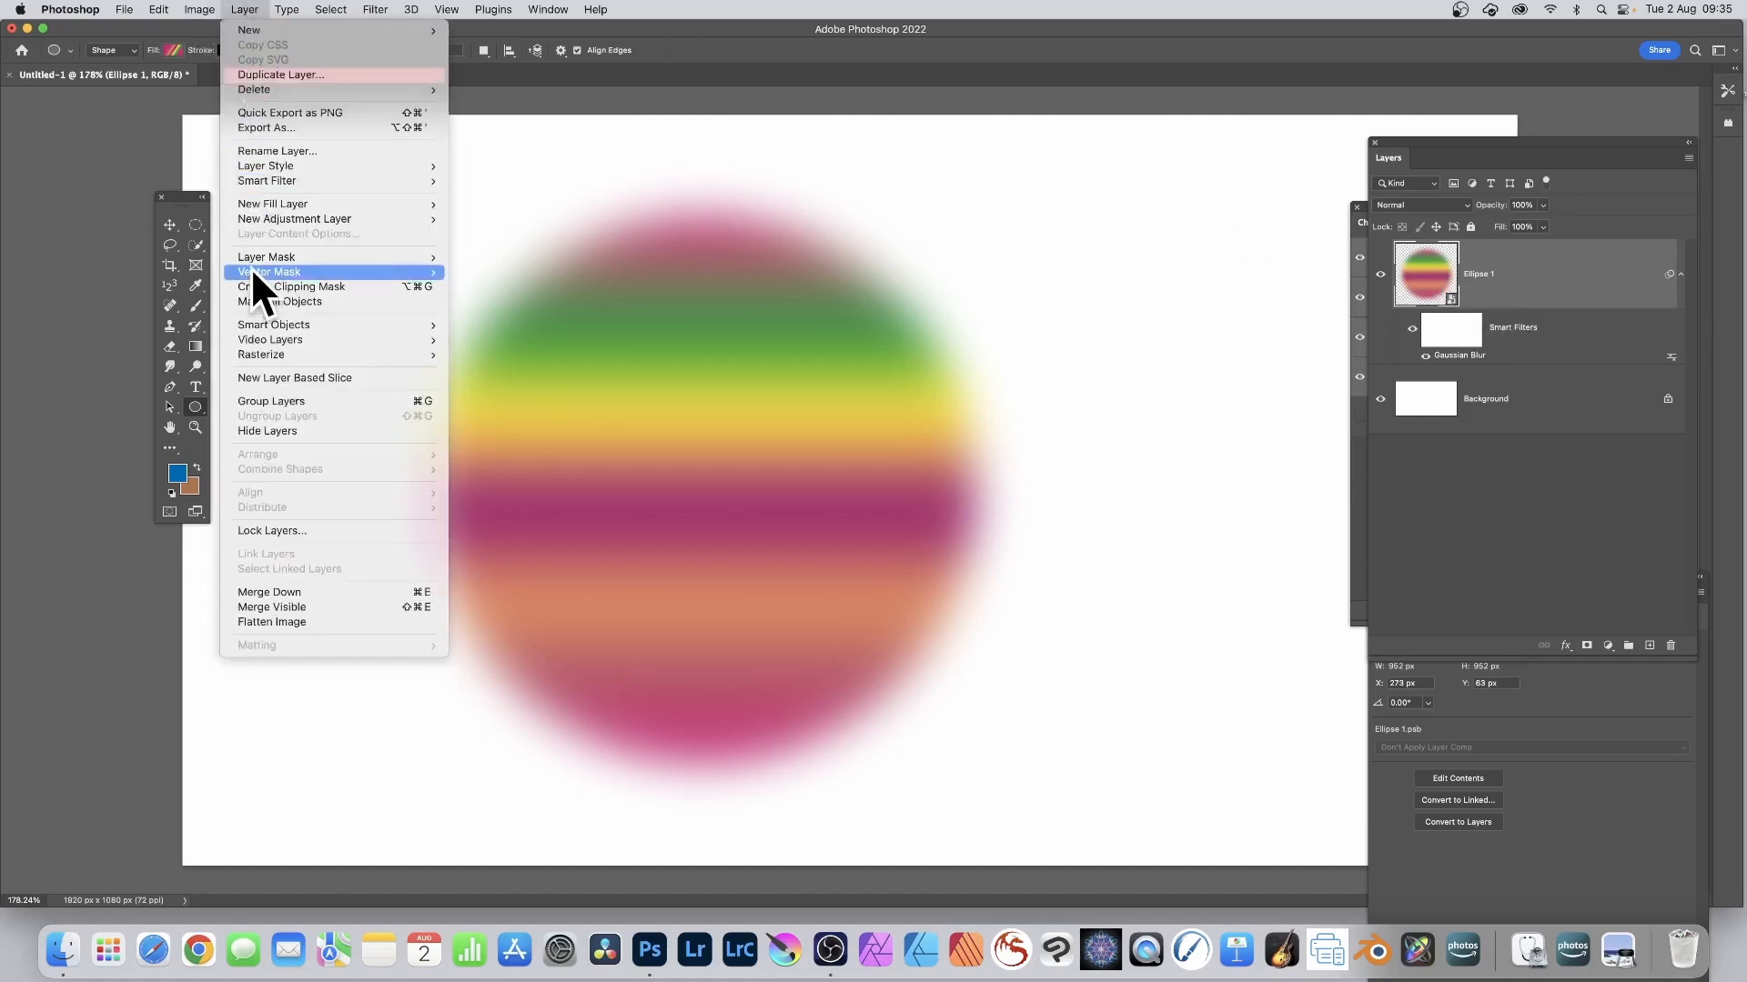
mouse_move(253, 325)
left_click(546, 326)
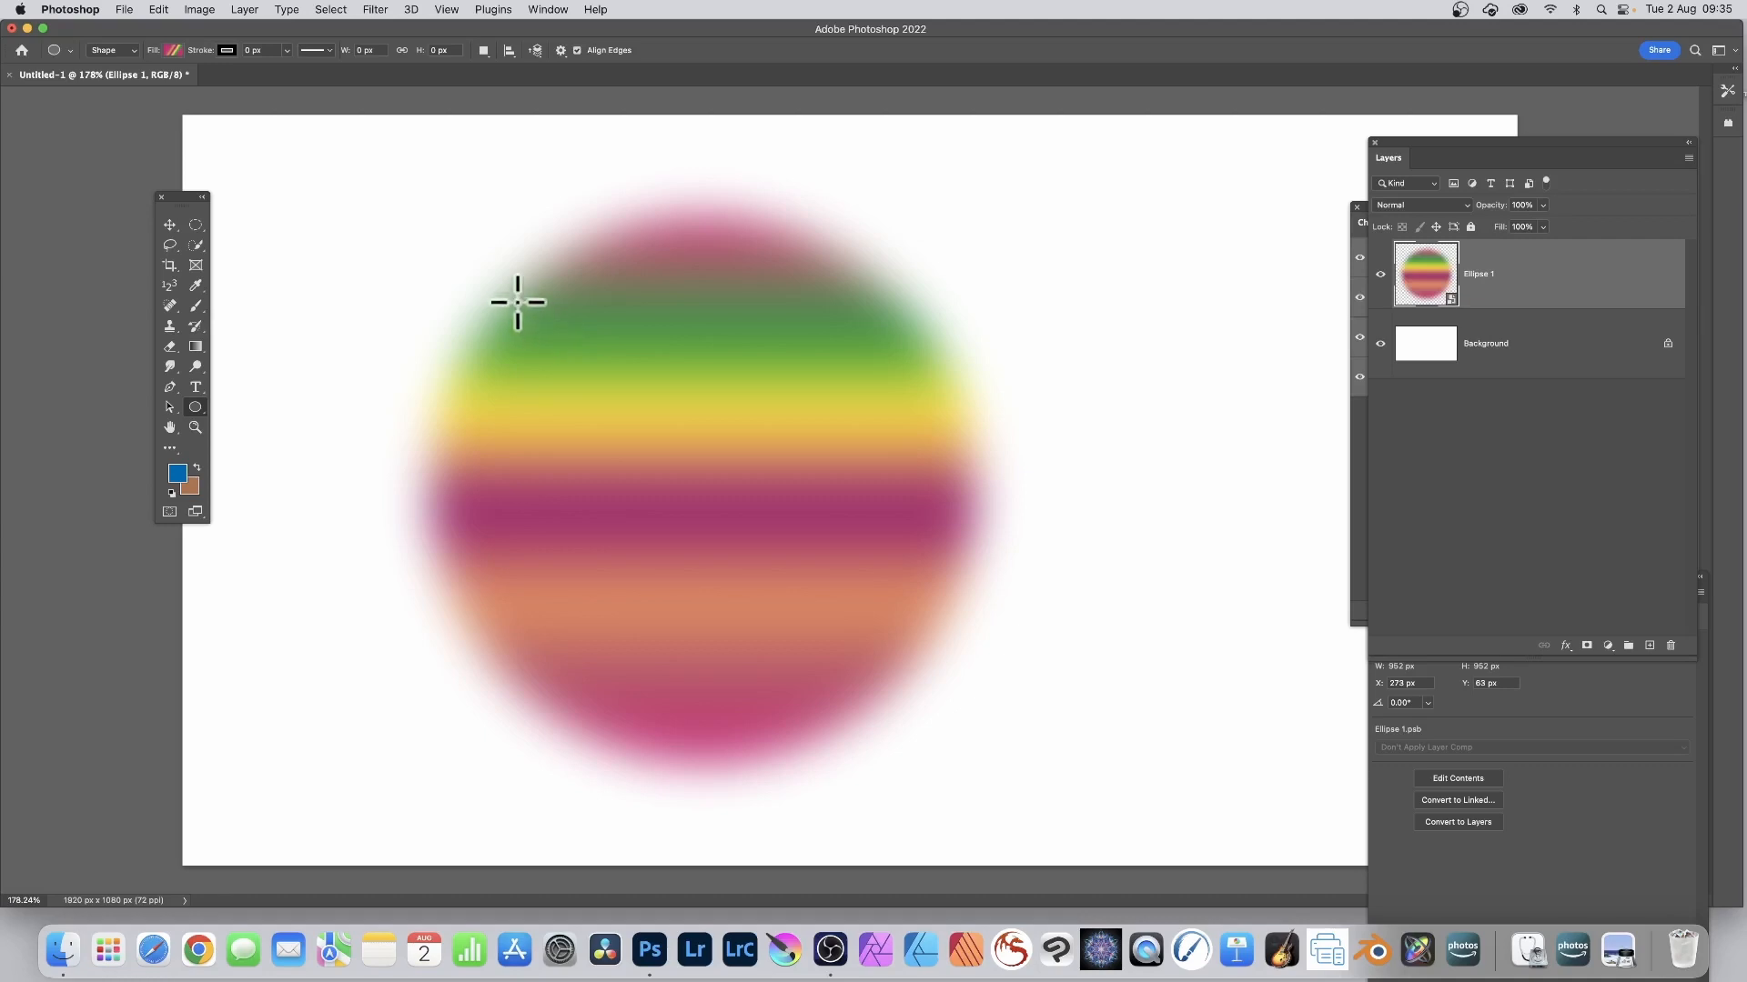
Move the blurred circle slightly and duplicate it seven times with the Move tool, spreading overlapping copies across the canvas
left_click(170, 225)
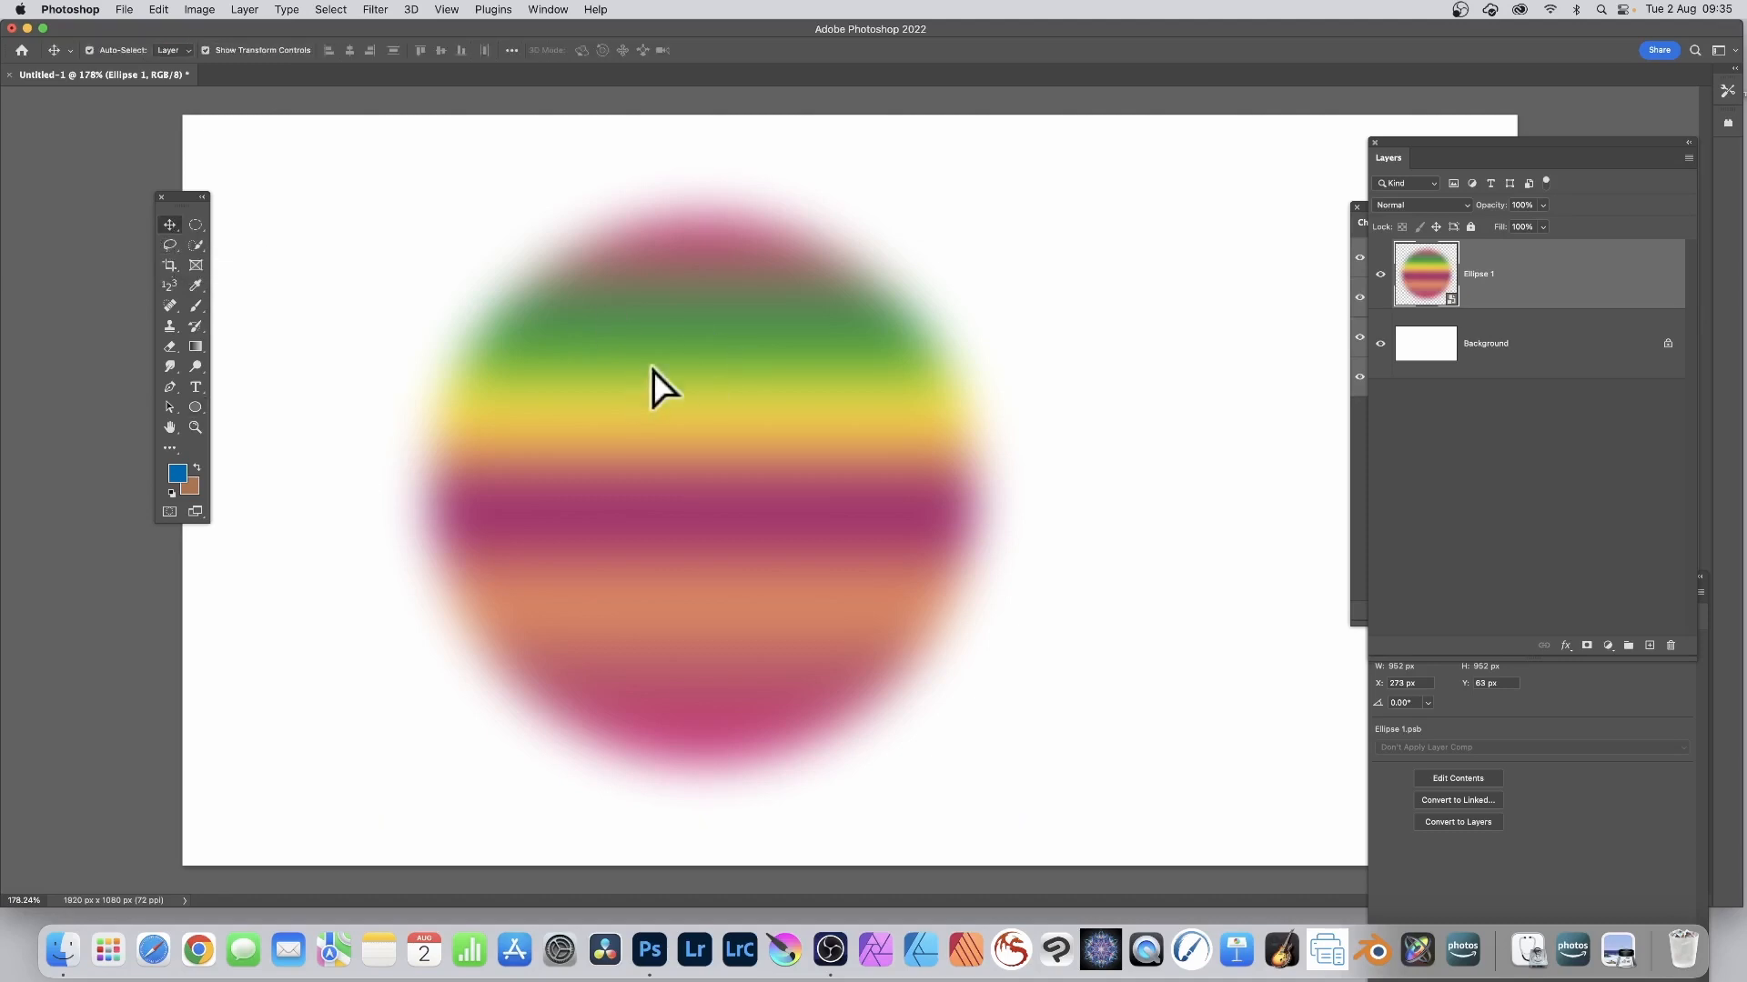
mouse_move(652, 370)
left_mouse_down()
mouse_move(702, 340)
mouse_move(663, 382)
mouse_move(657, 368)
left_mouse_up()
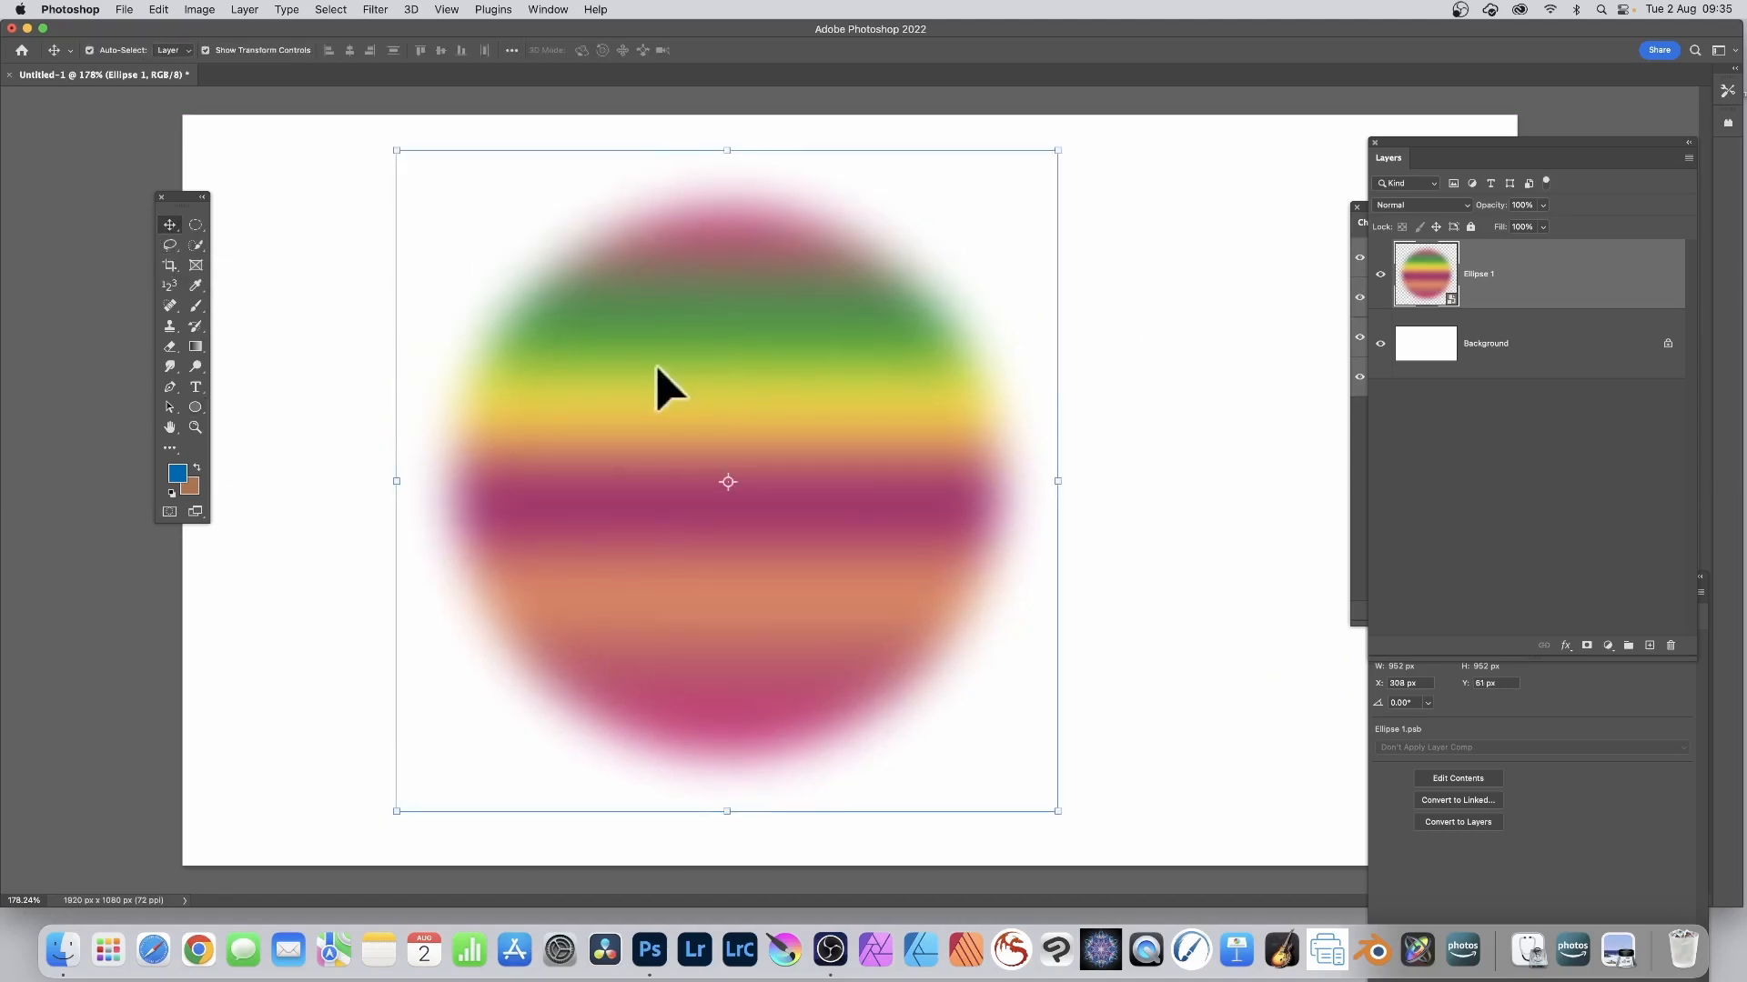
left_click_drag(833, 405, 472, 519)
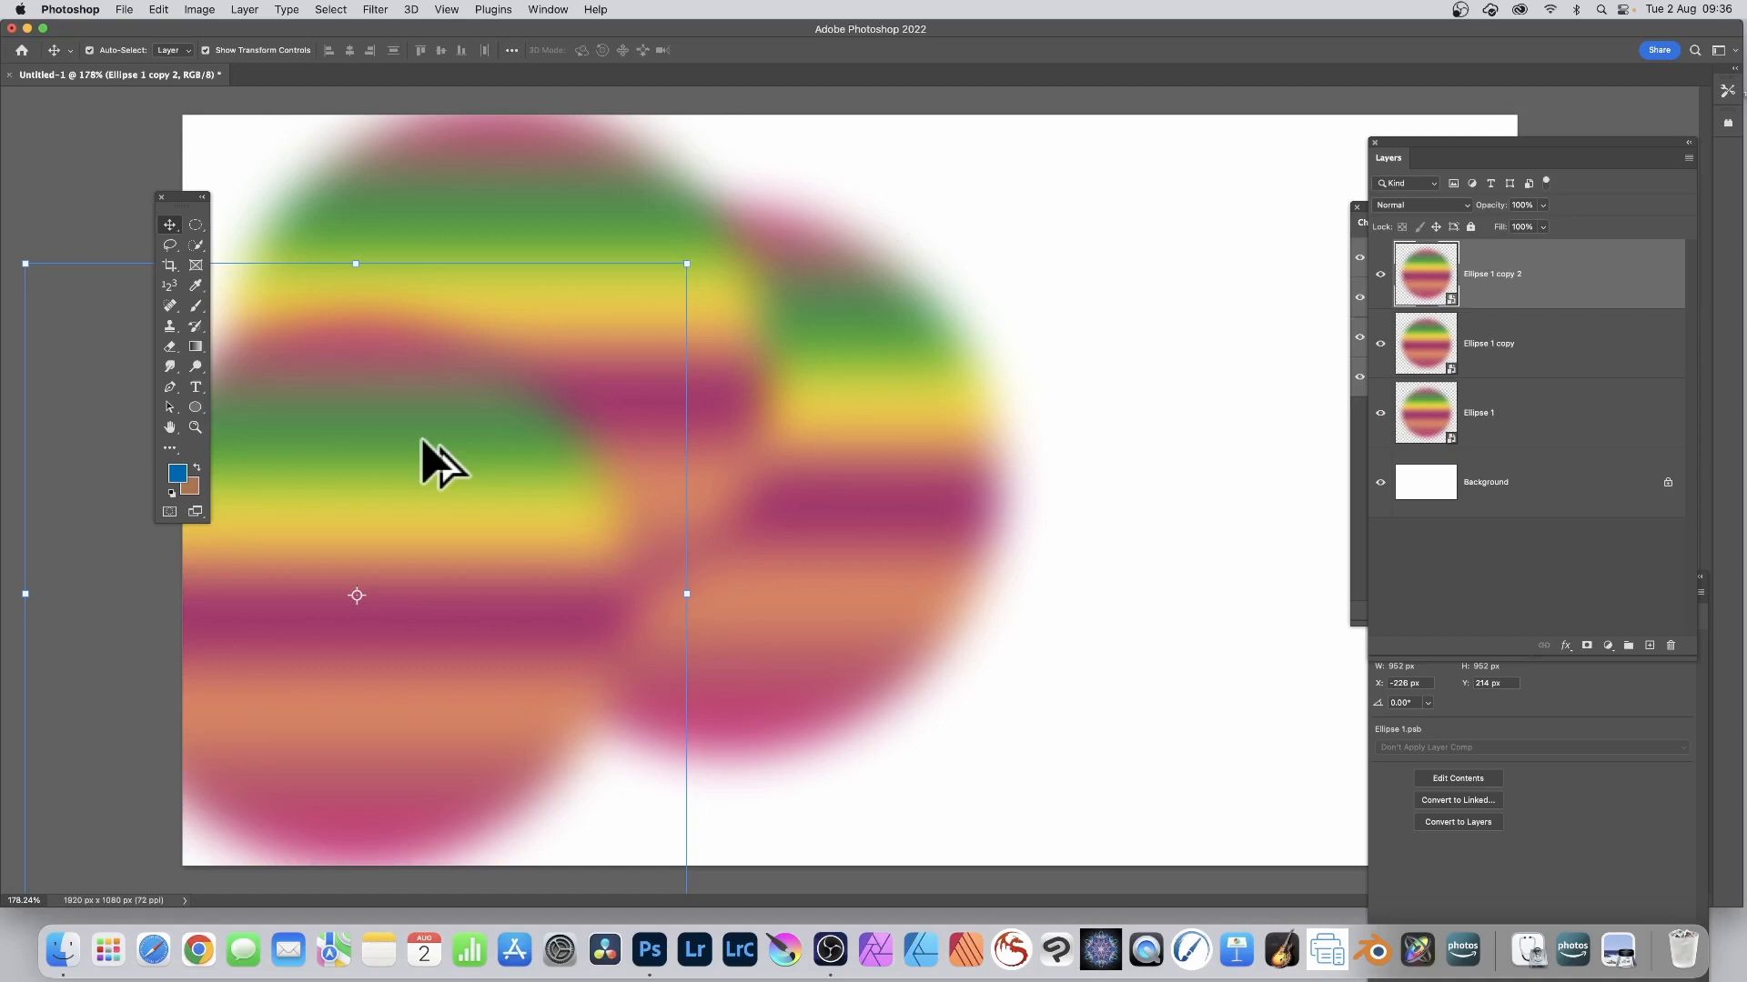
left_click_drag(421, 452, 935, 151)
left_click_drag(843, 225, 860, 464)
mouse_move(655, 139)
left_mouse_down()
mouse_move(784, 251)
mouse_move(686, 148)
left_mouse_up()
left_click_drag(497, 106, 983, 269)
left_click_drag(1305, 518, 767, 405)
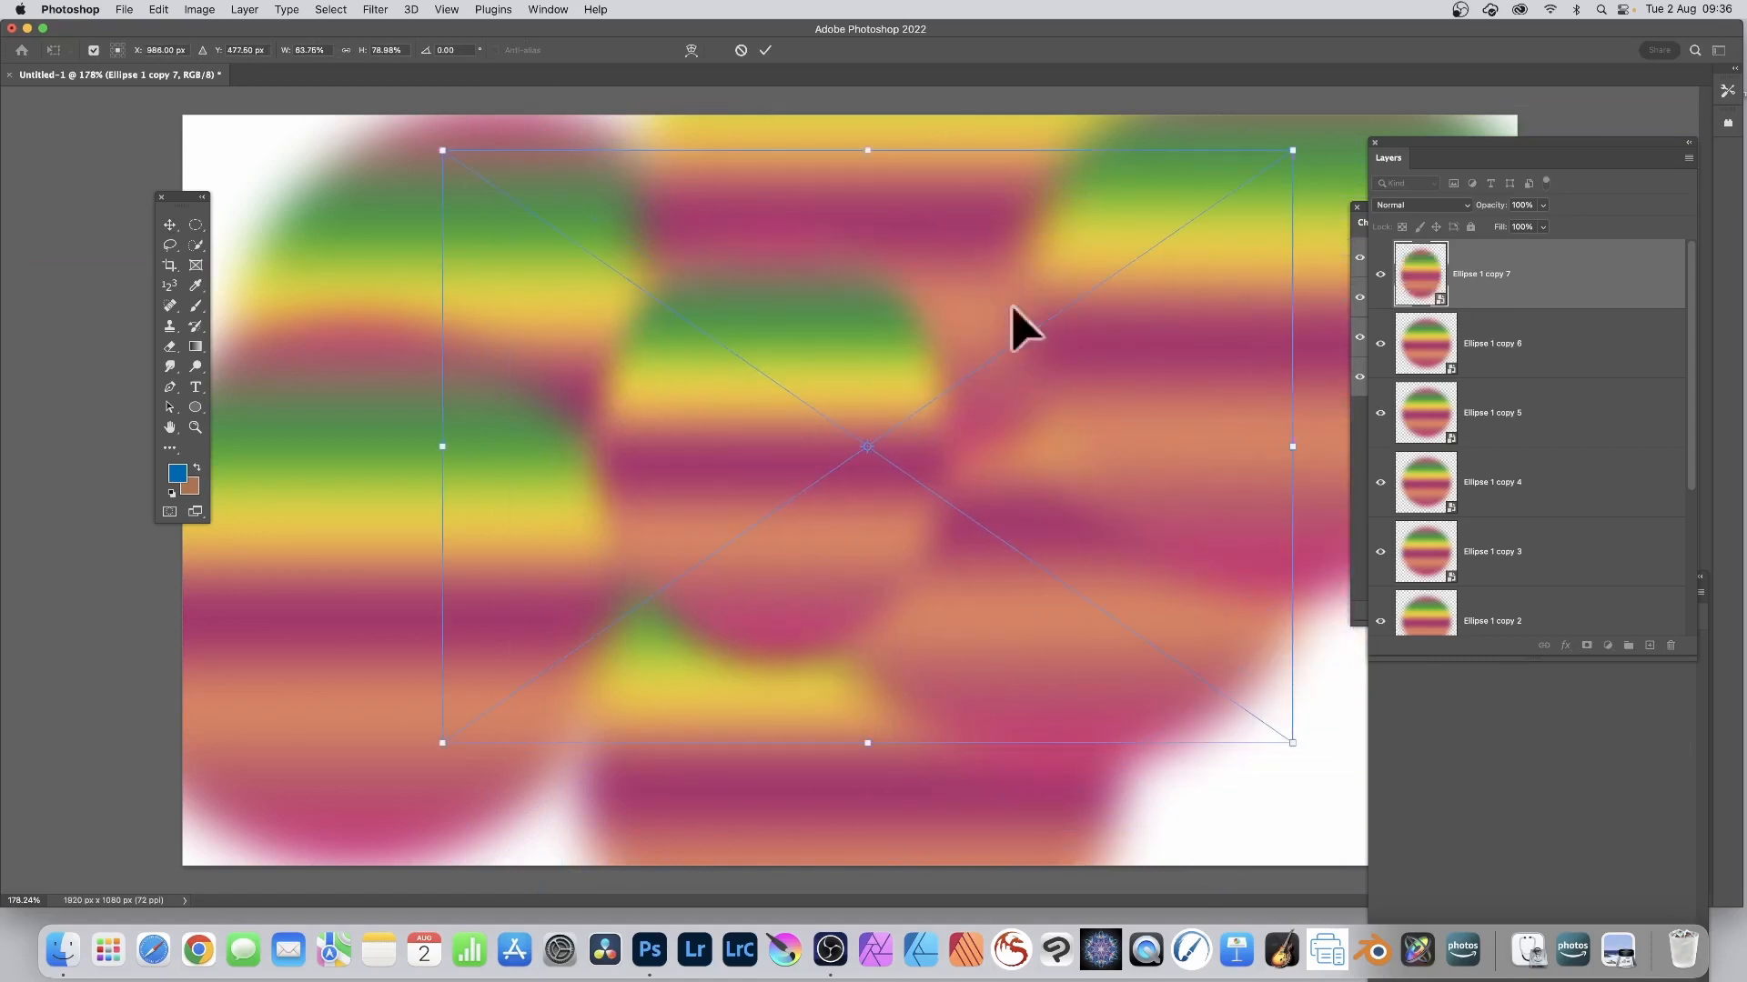
Scale the topmost circle copy to roughly half size, rotate it about 30°, and move it up and left on the canvas
left_click_drag(1291, 152, 1148, 241)
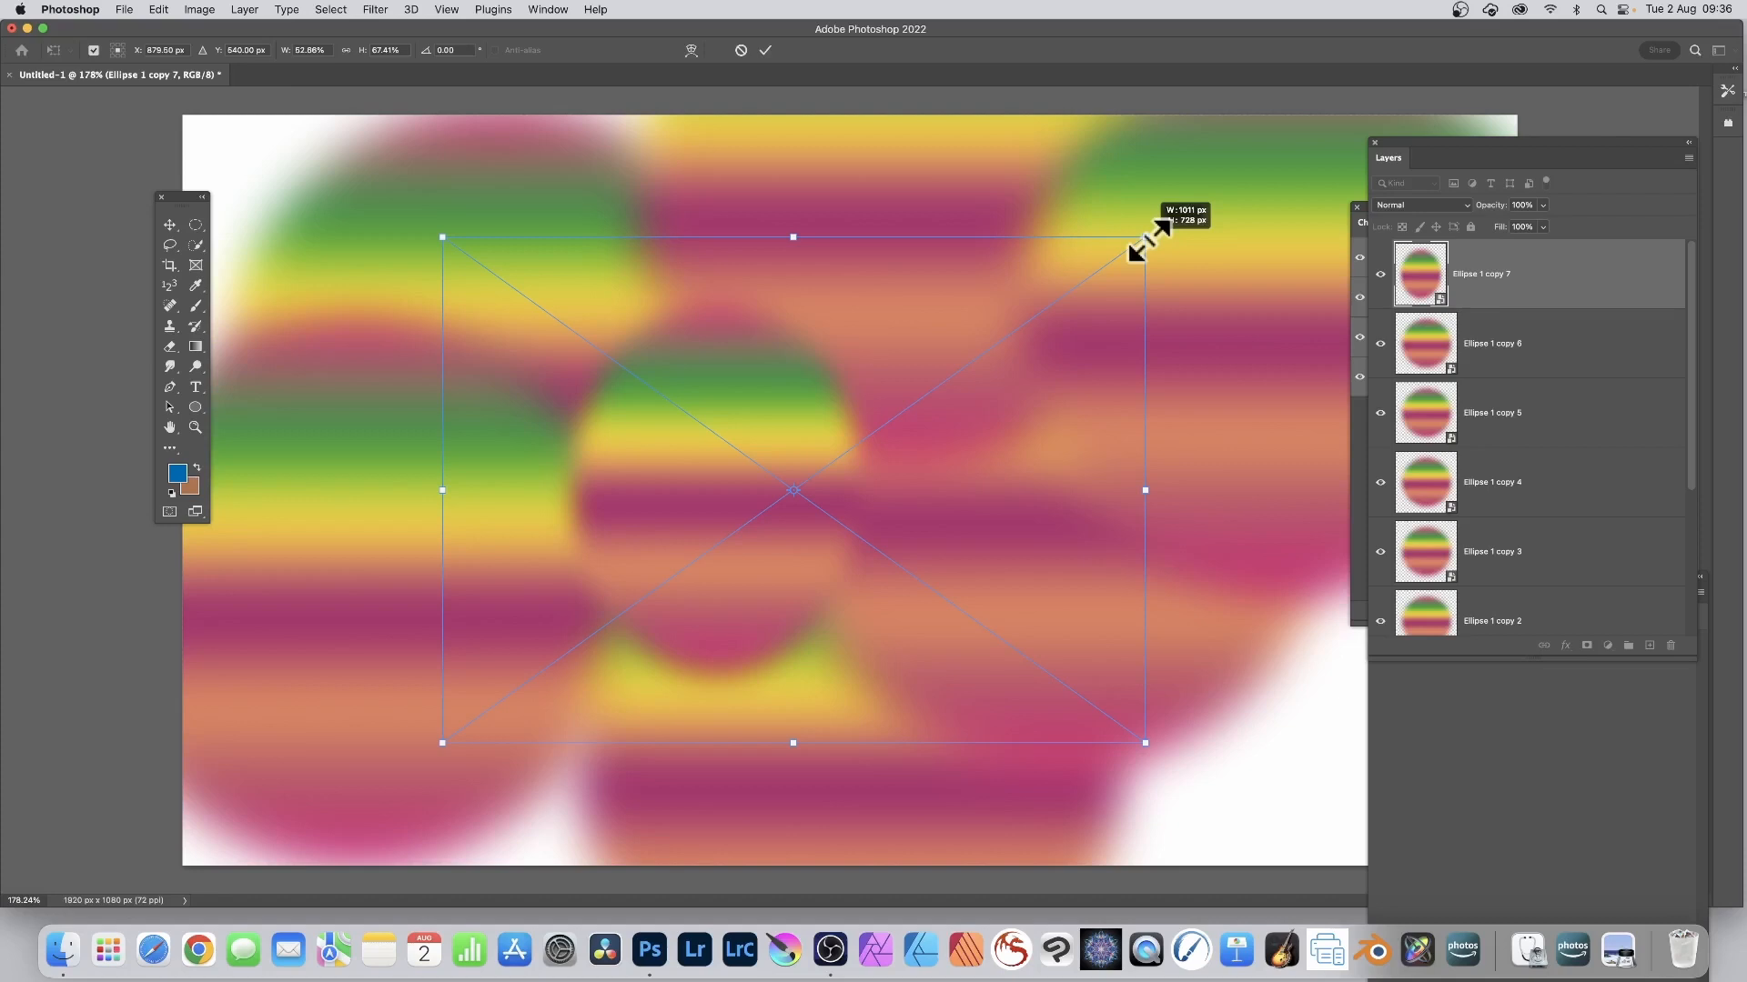
left_click_drag(1148, 240, 1173, 537)
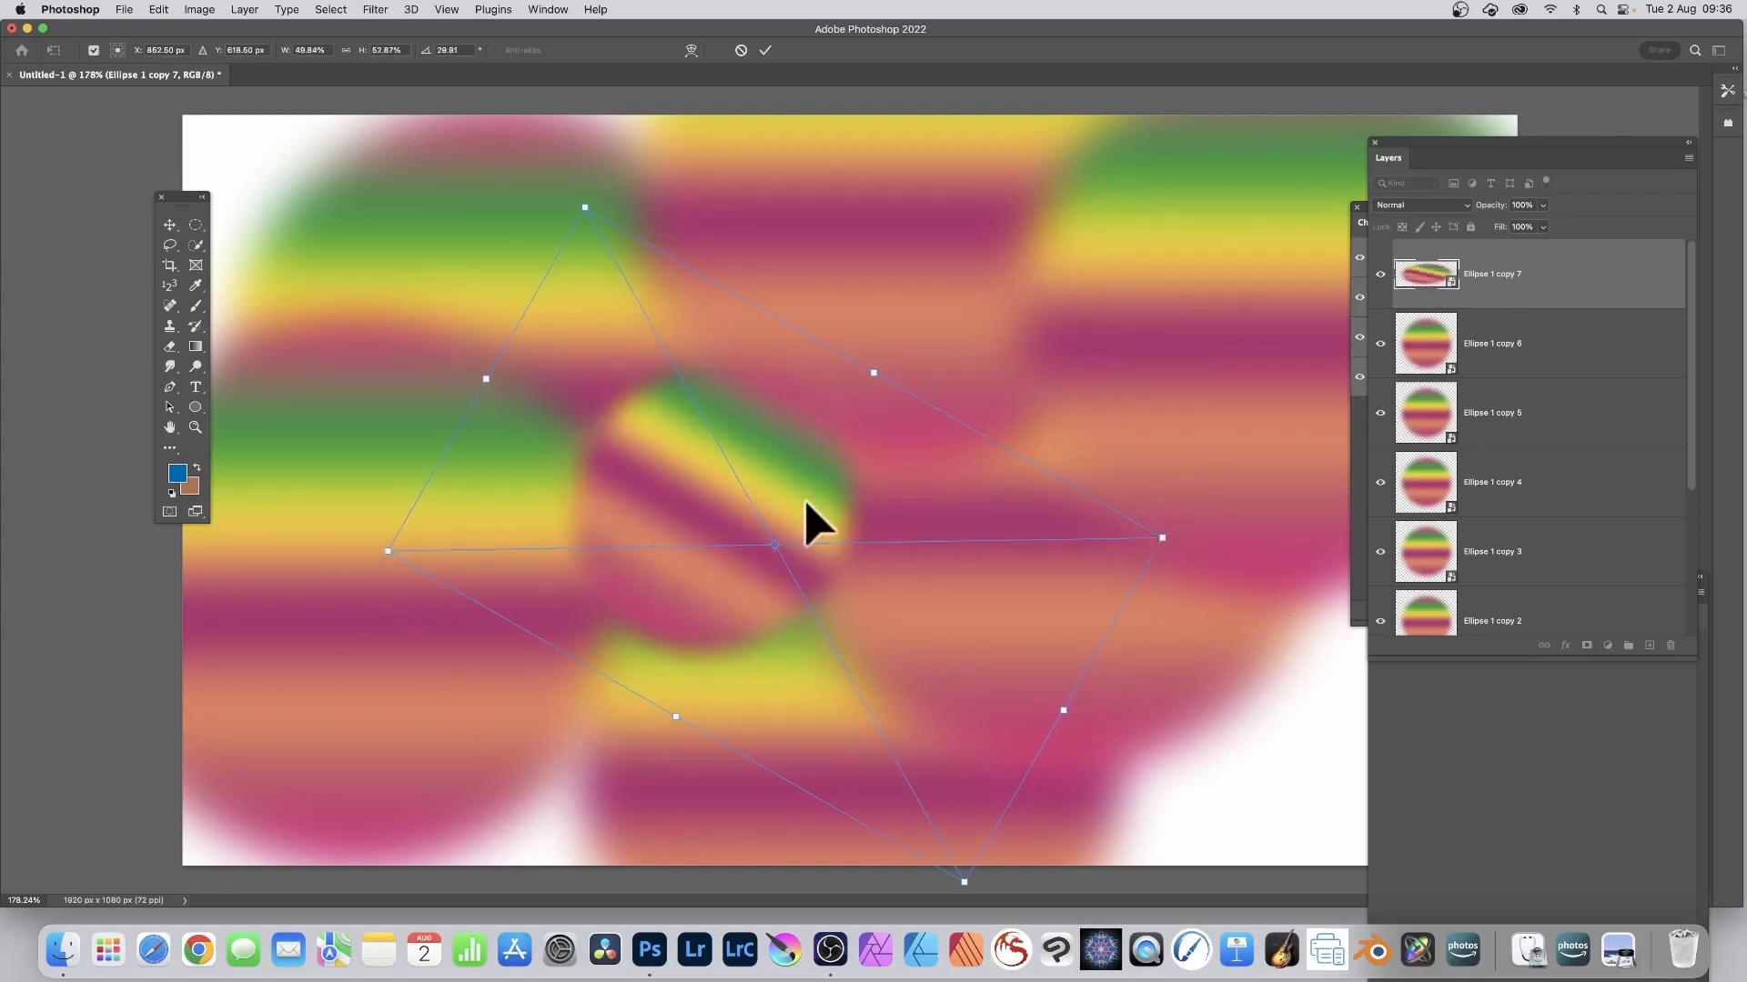
key("Return")
left_click_drag(784, 471, 686, 345)
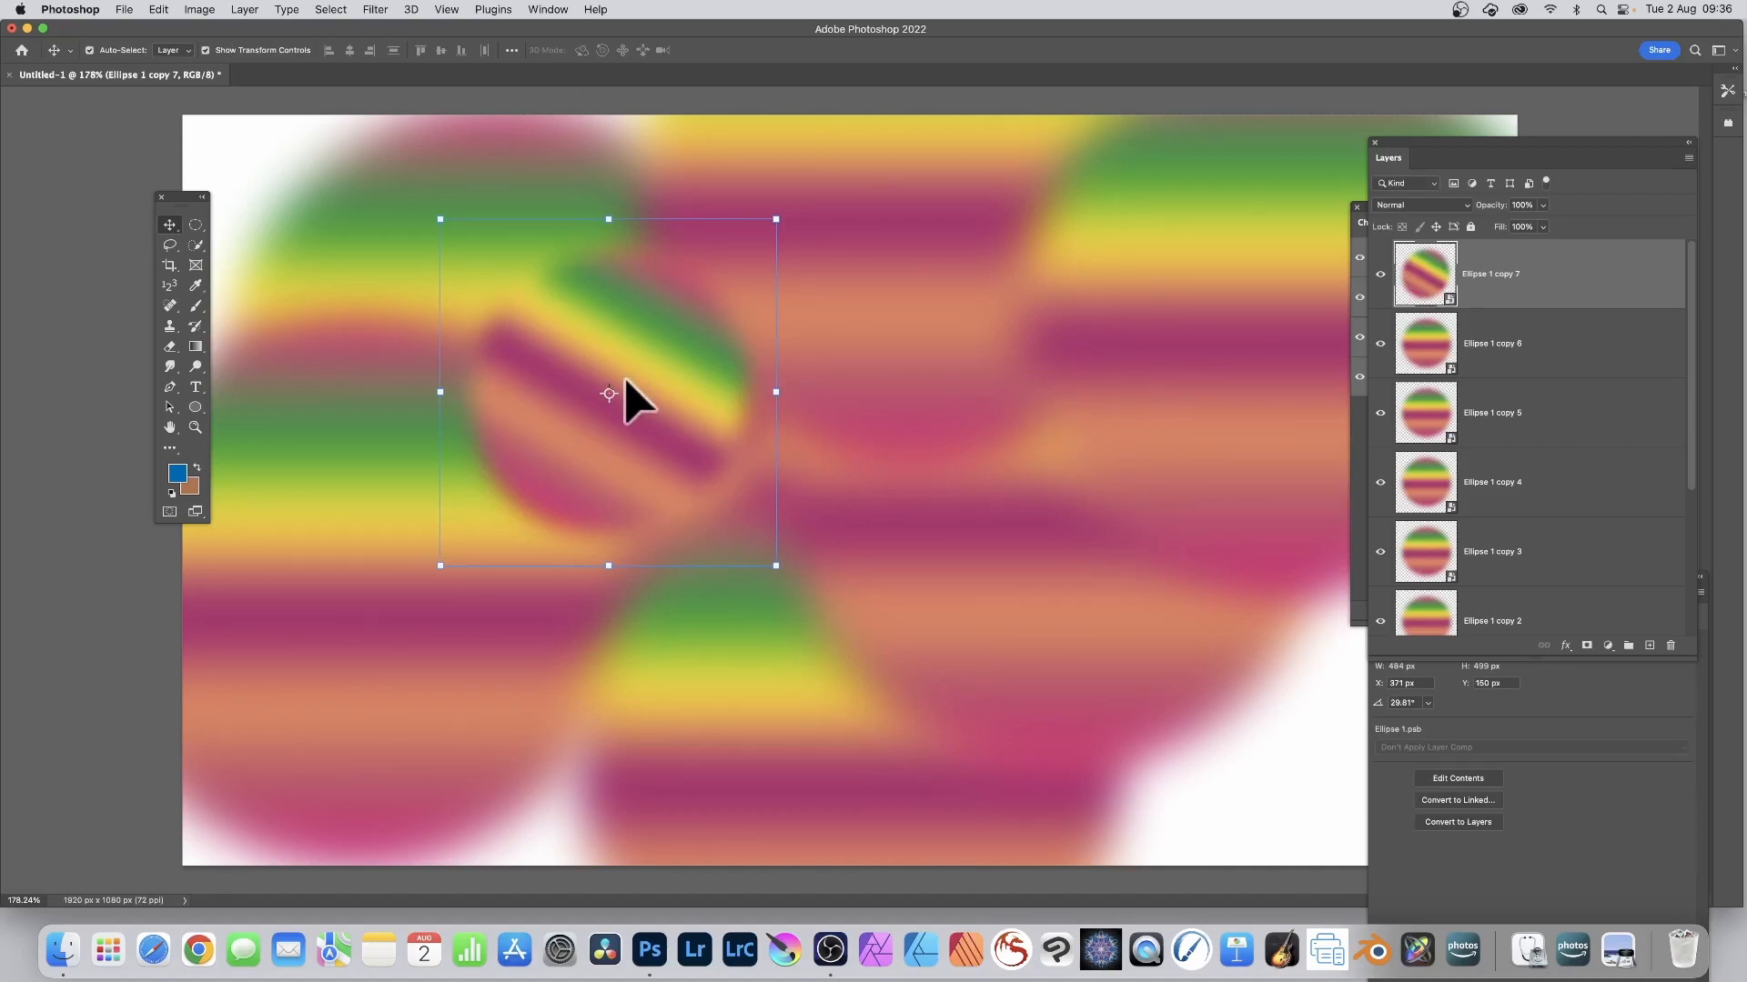
Add a new empty layer above all the circle copies
left_click(254, 11)
mouse_move(260, 33)
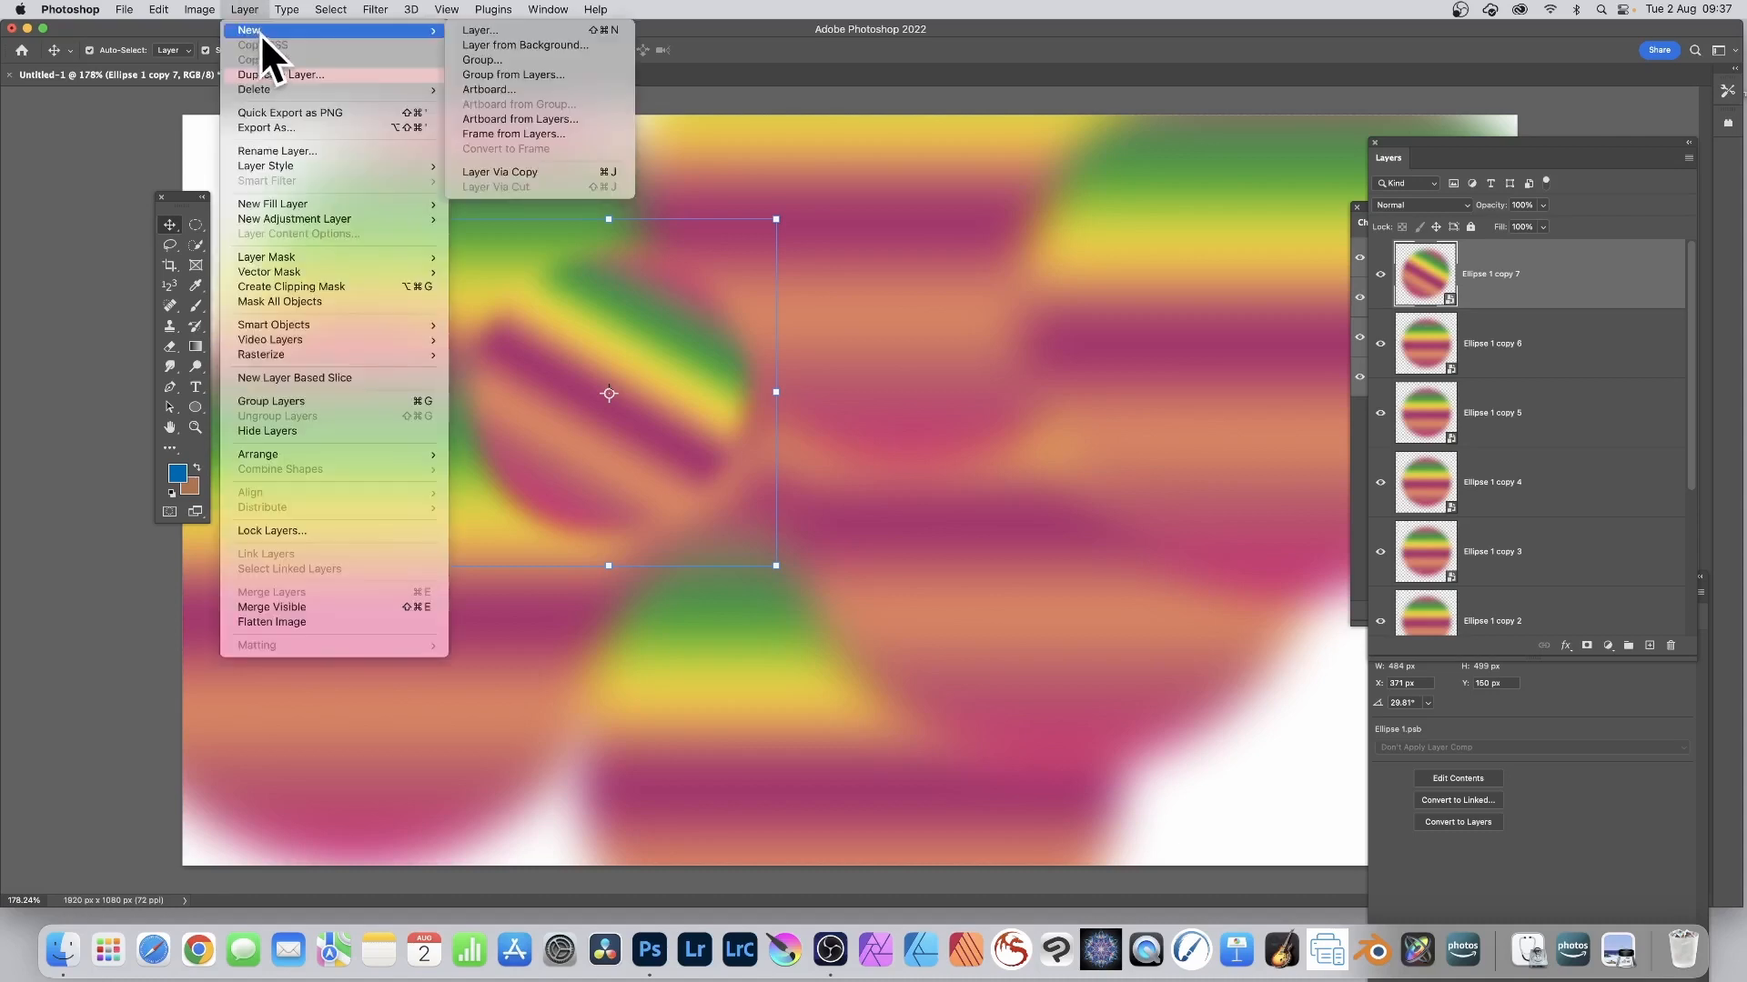
left_click(573, 33)
left_click(804, 300)
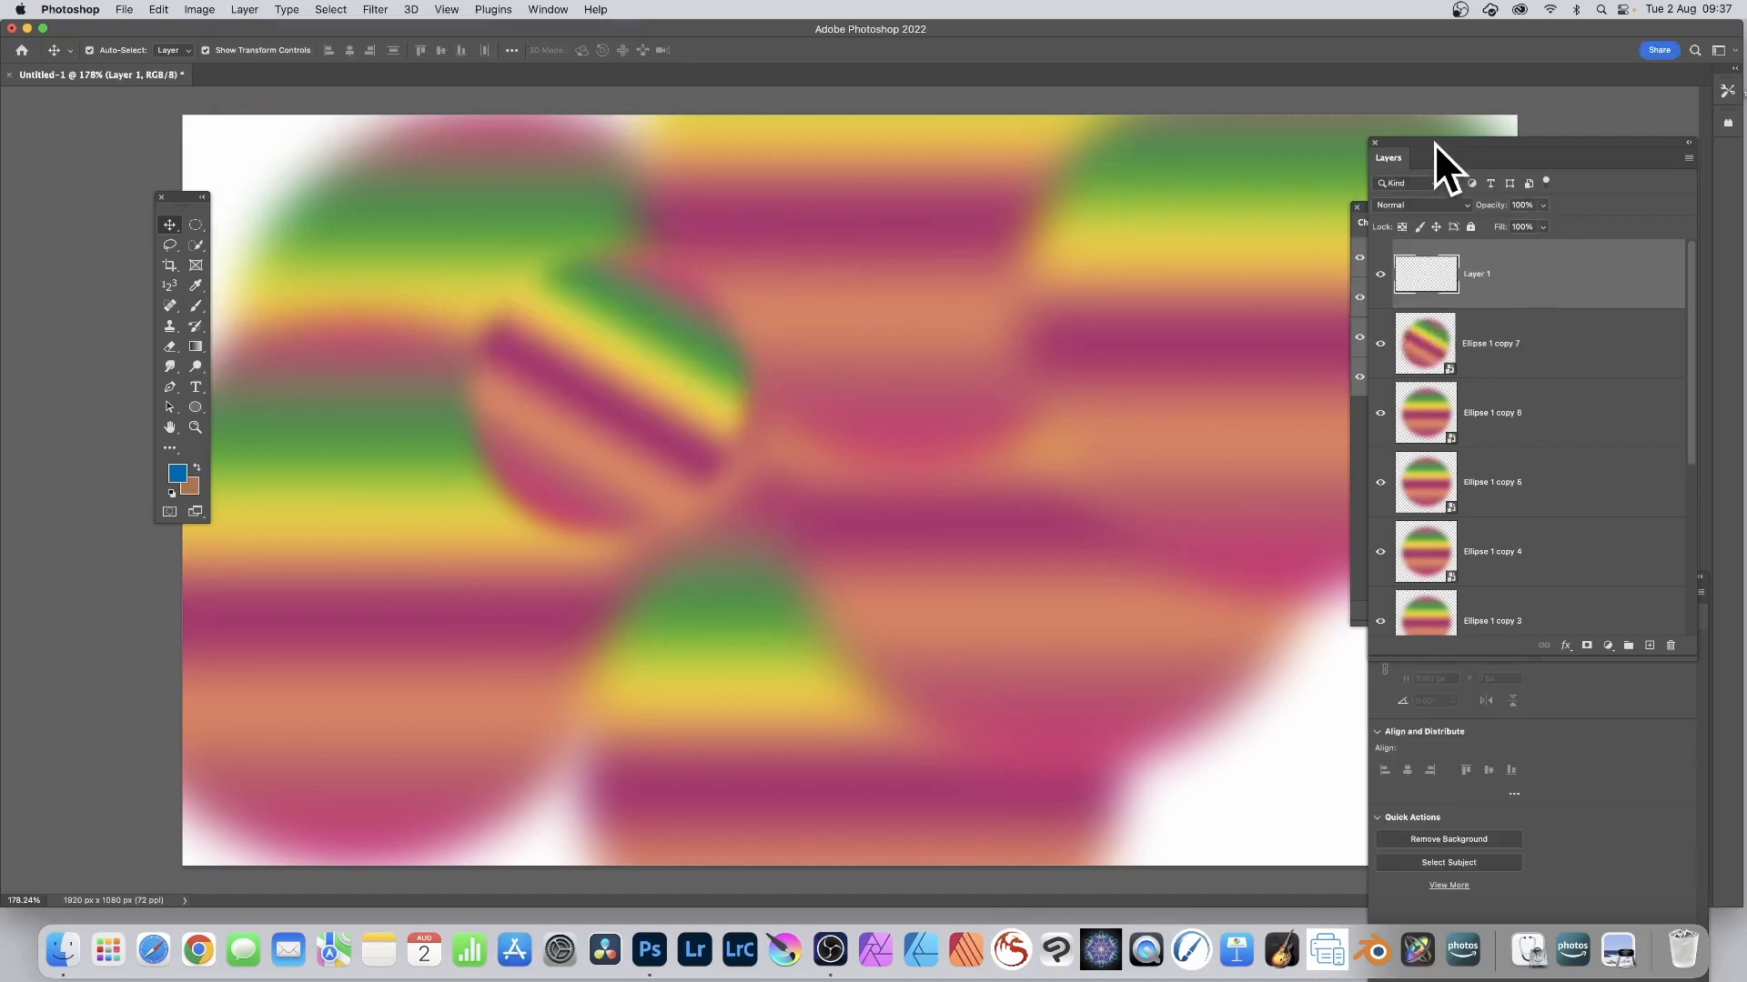
Uncover the channels list by moving the layers list aside, and fill the new layer with black at 100% opacity
left_click_drag(1397, 158, 937, 156)
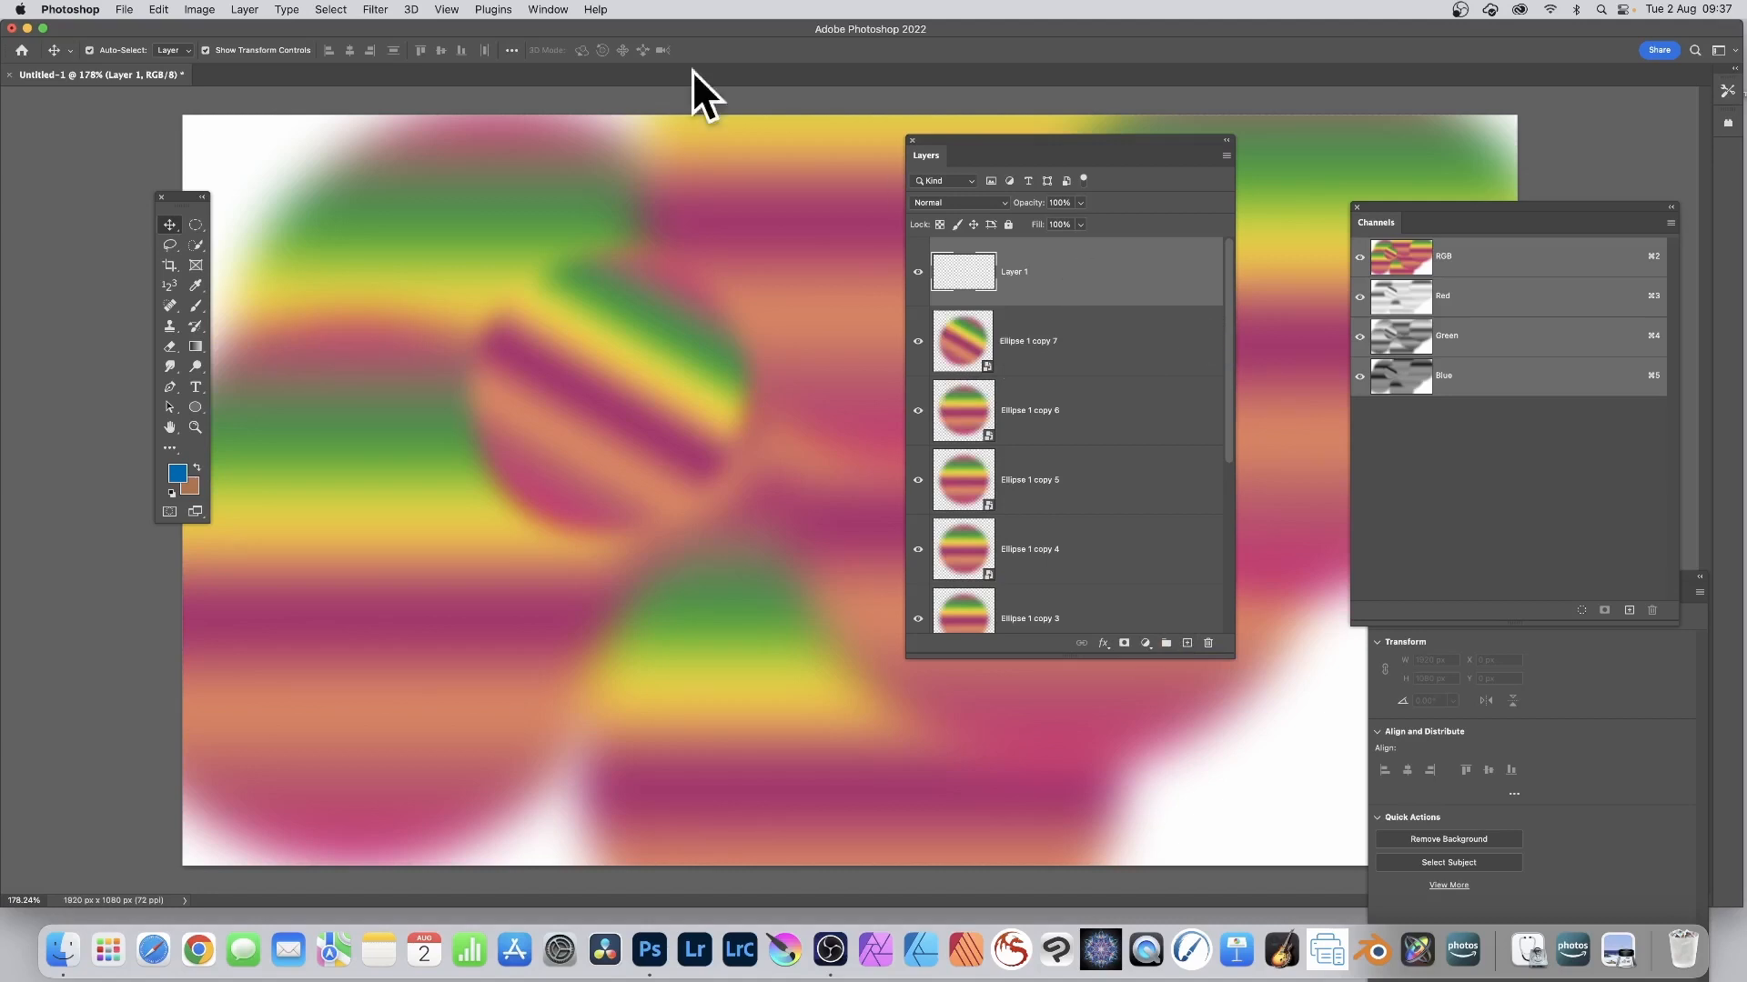
left_click(159, 9)
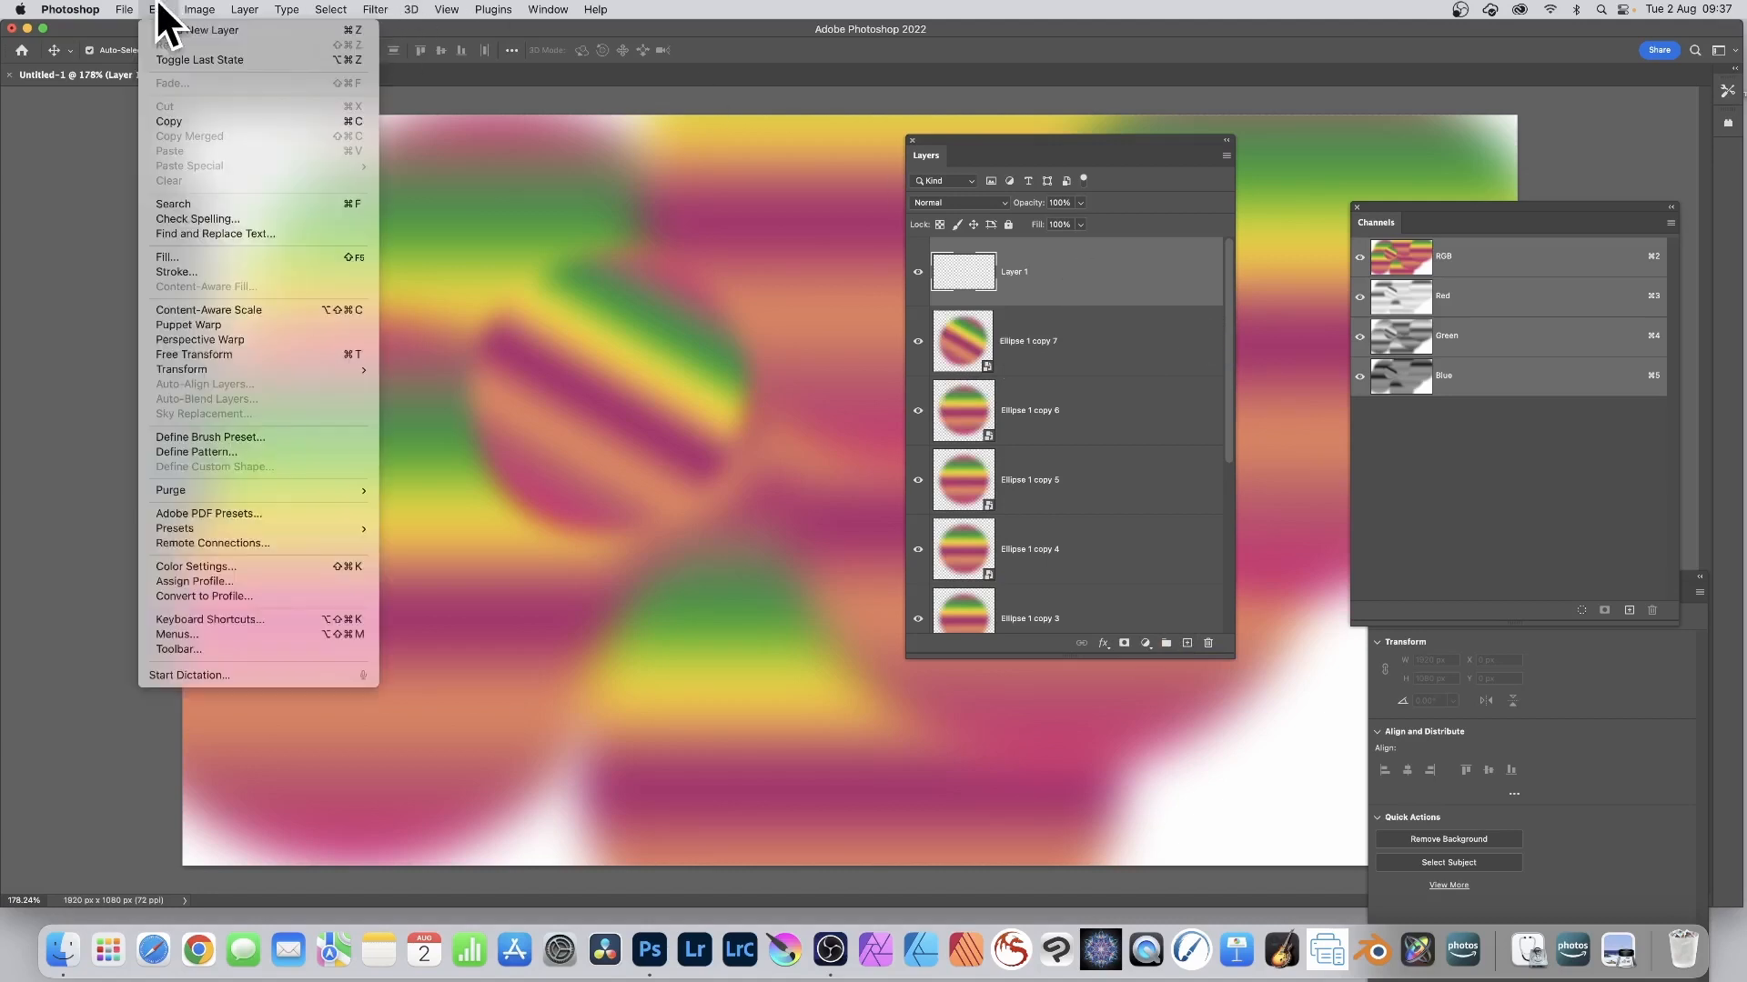
left_click(189, 251)
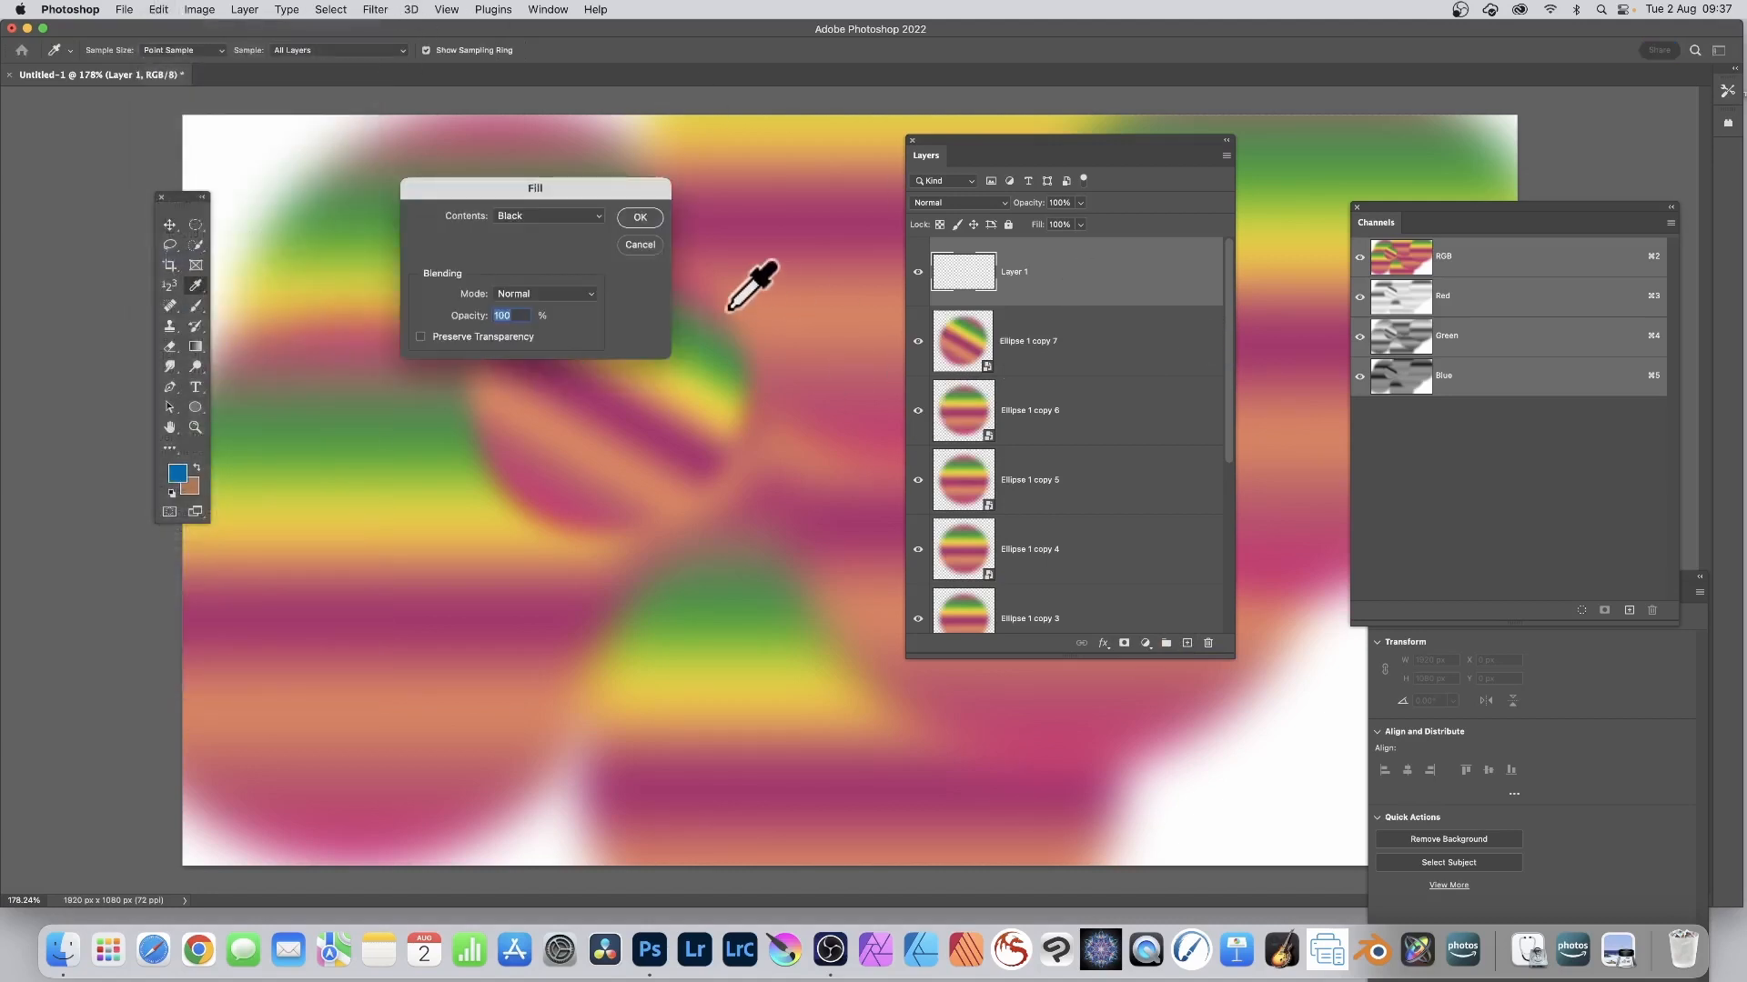
left_click(638, 217)
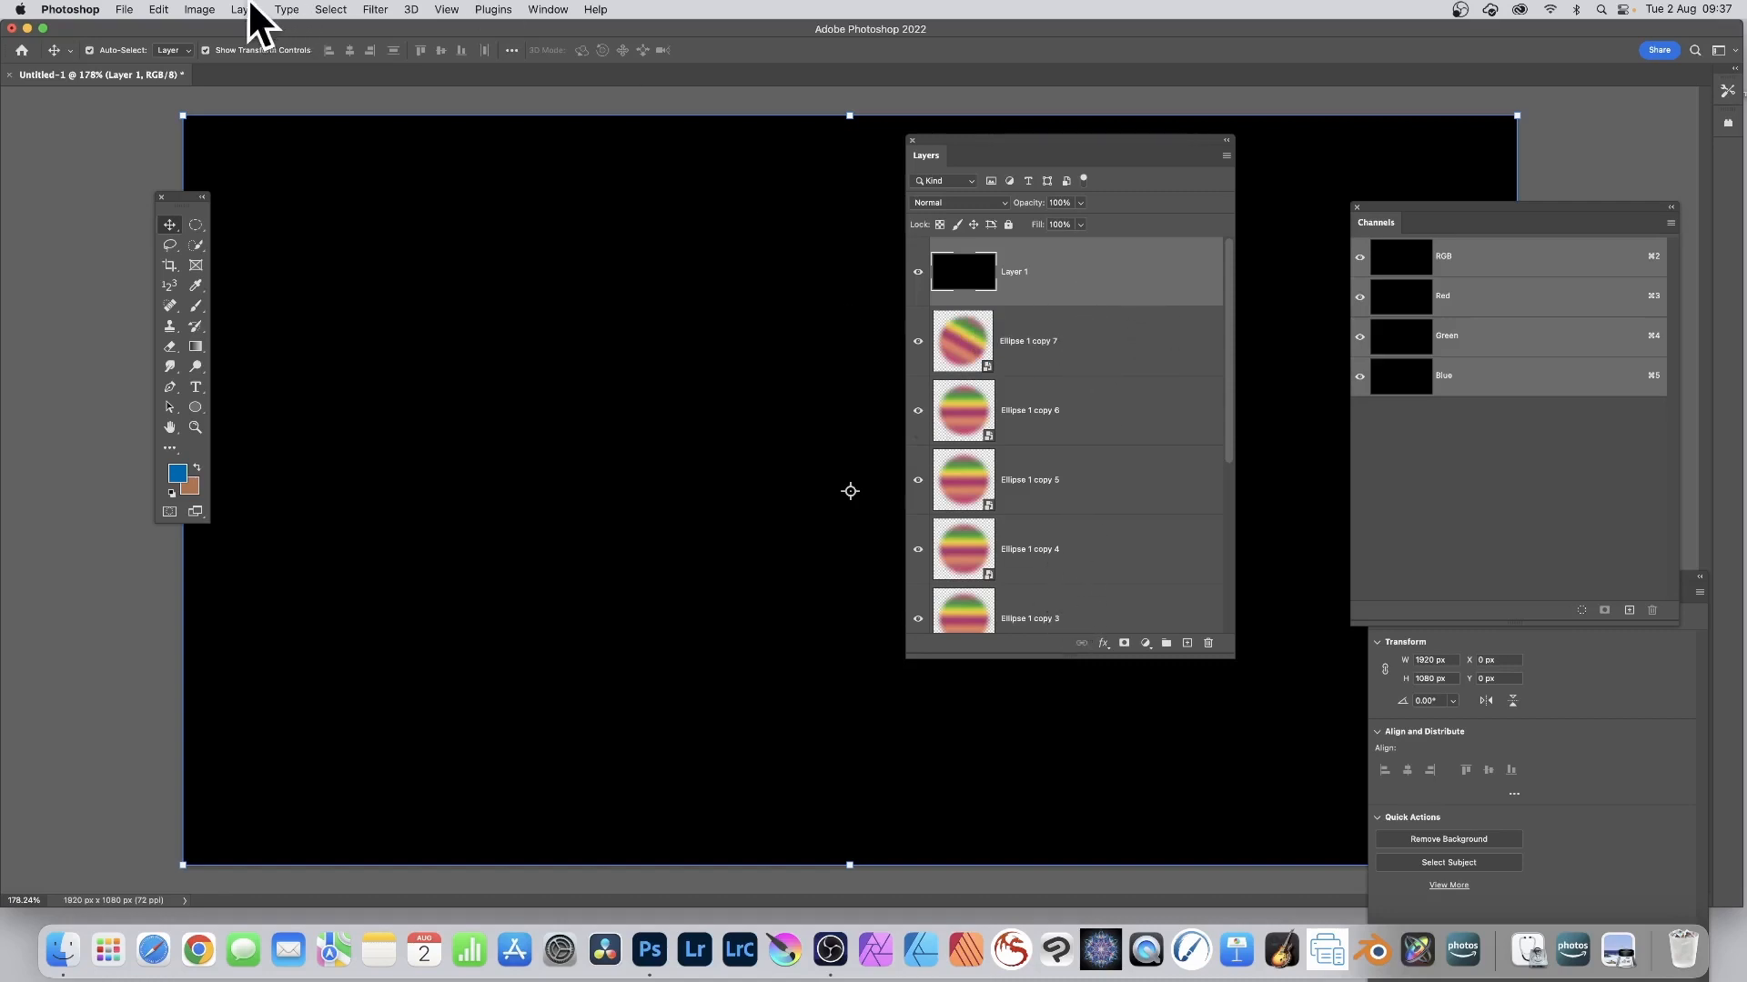
key("Tab")
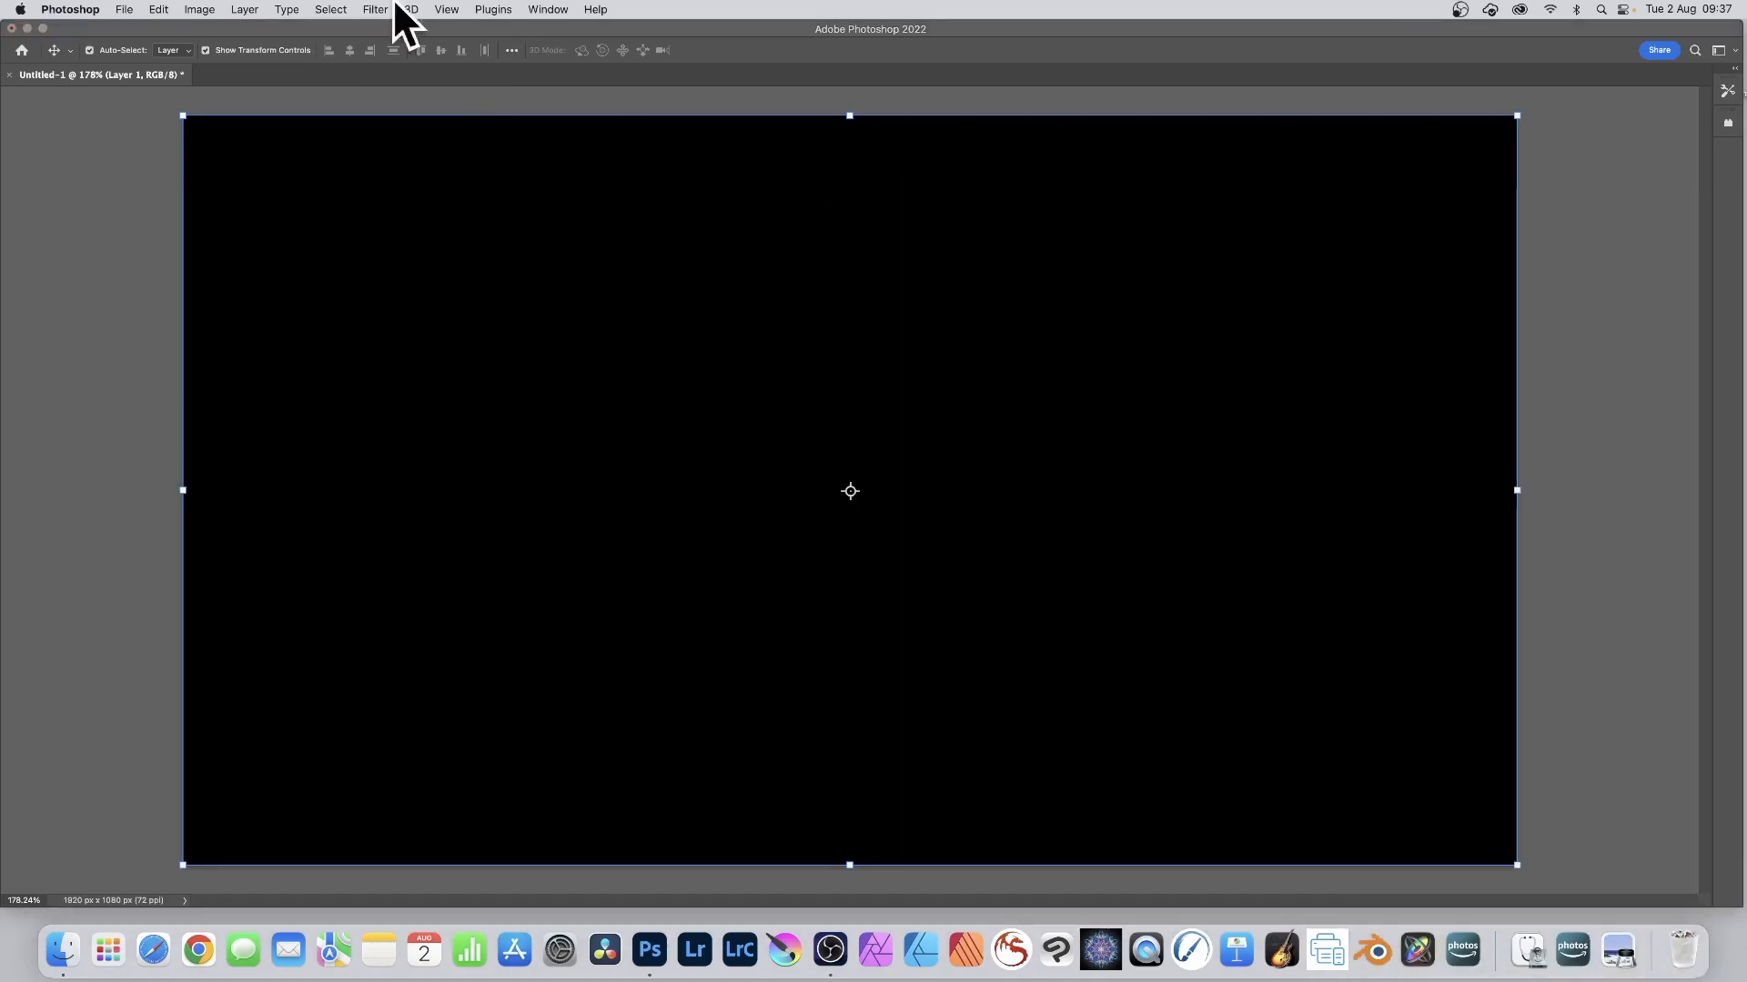
key("Tab")
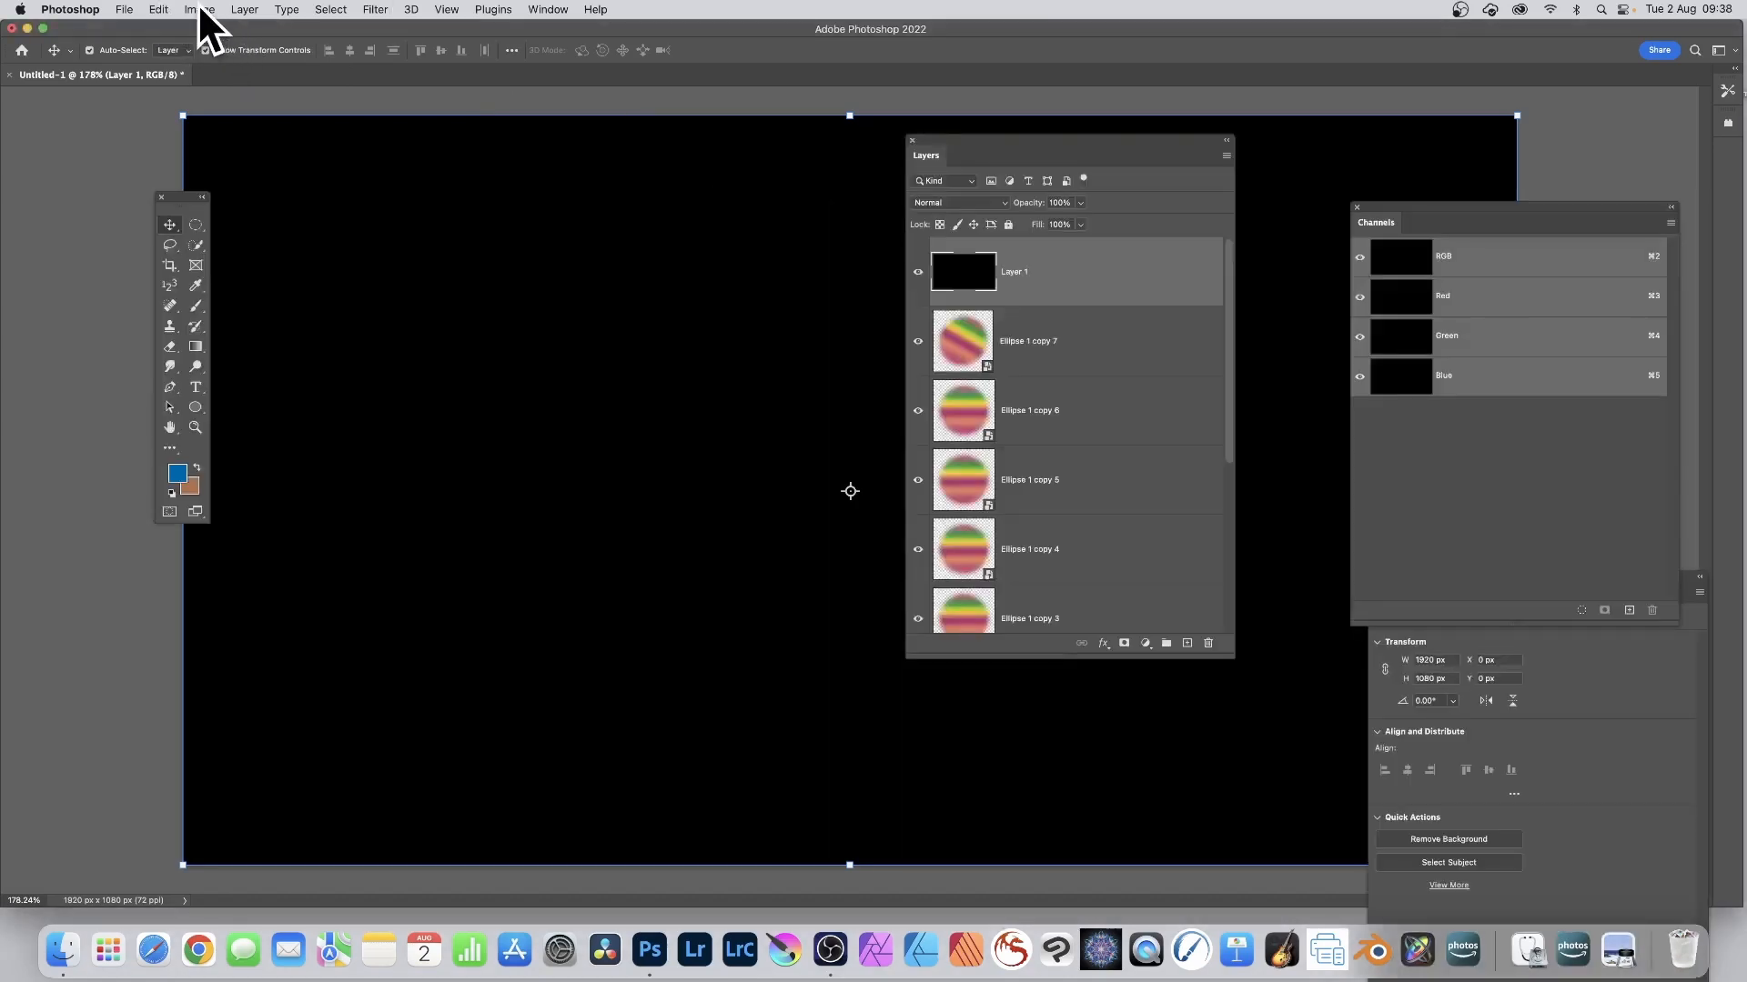
Start Apply Image on the black layer with Ellipse 1 copy 7 as the source layer, and move the dialog clear of the circle
left_click(196, 12)
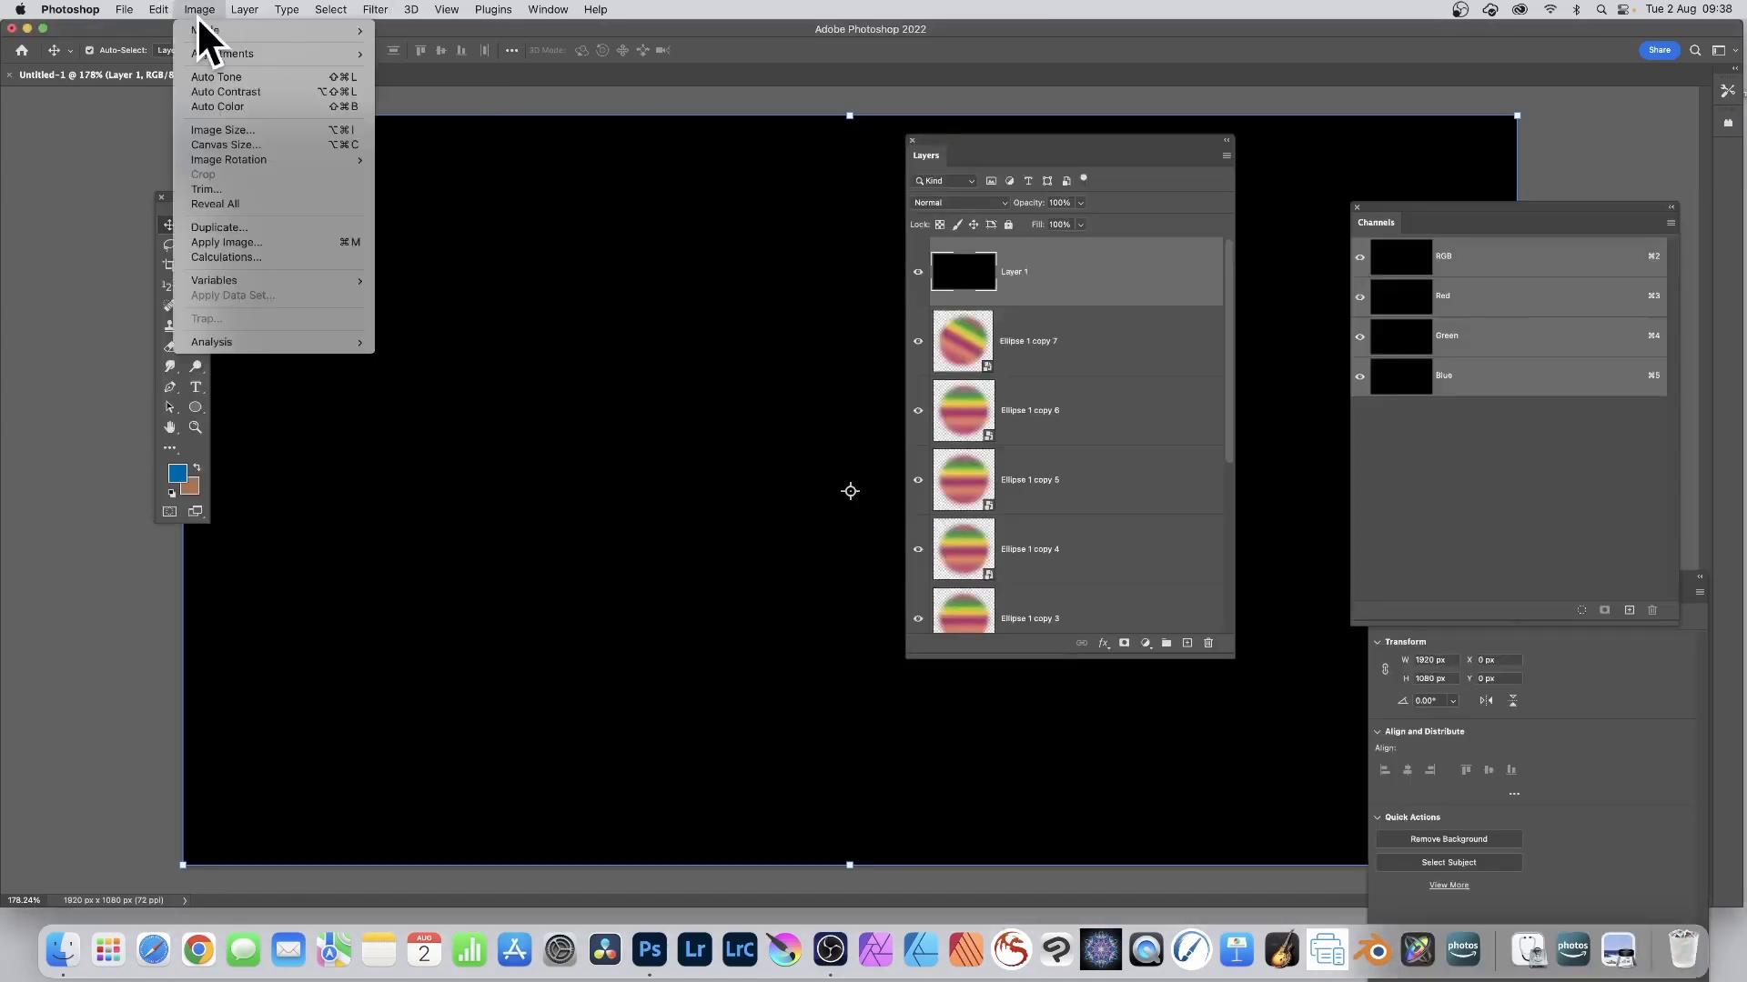
left_click(233, 240)
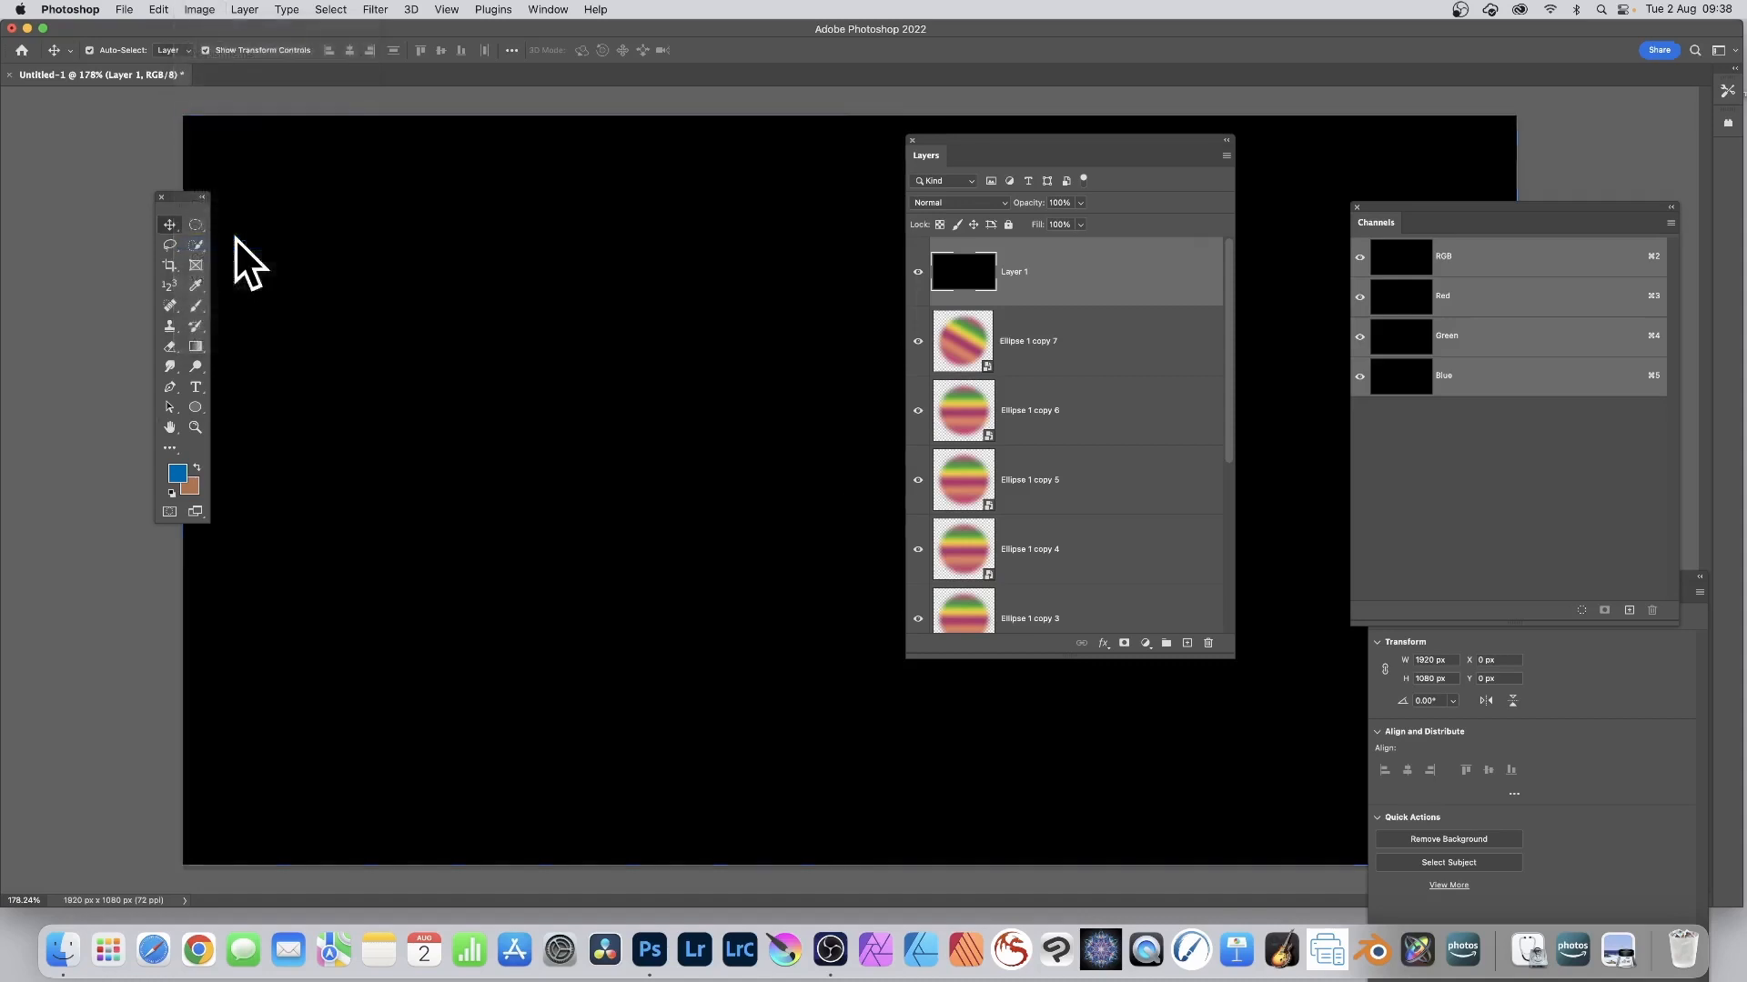
left_click_drag(1021, 168, 527, 215)
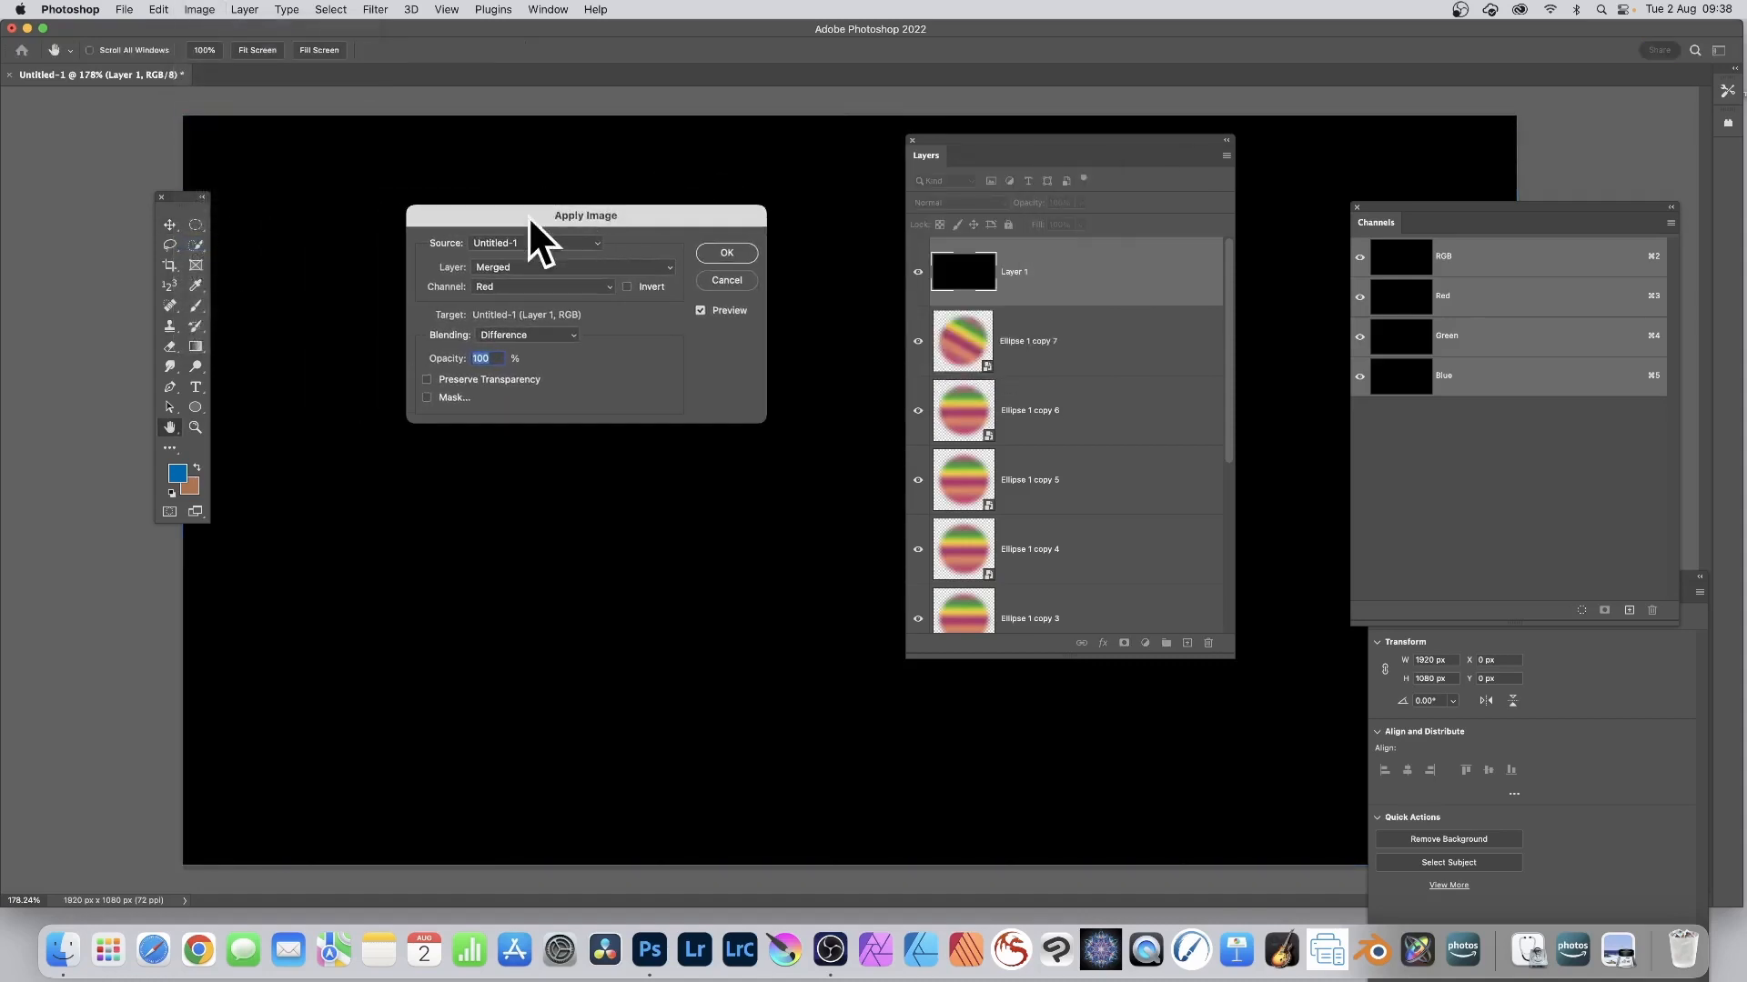
left_click(516, 242)
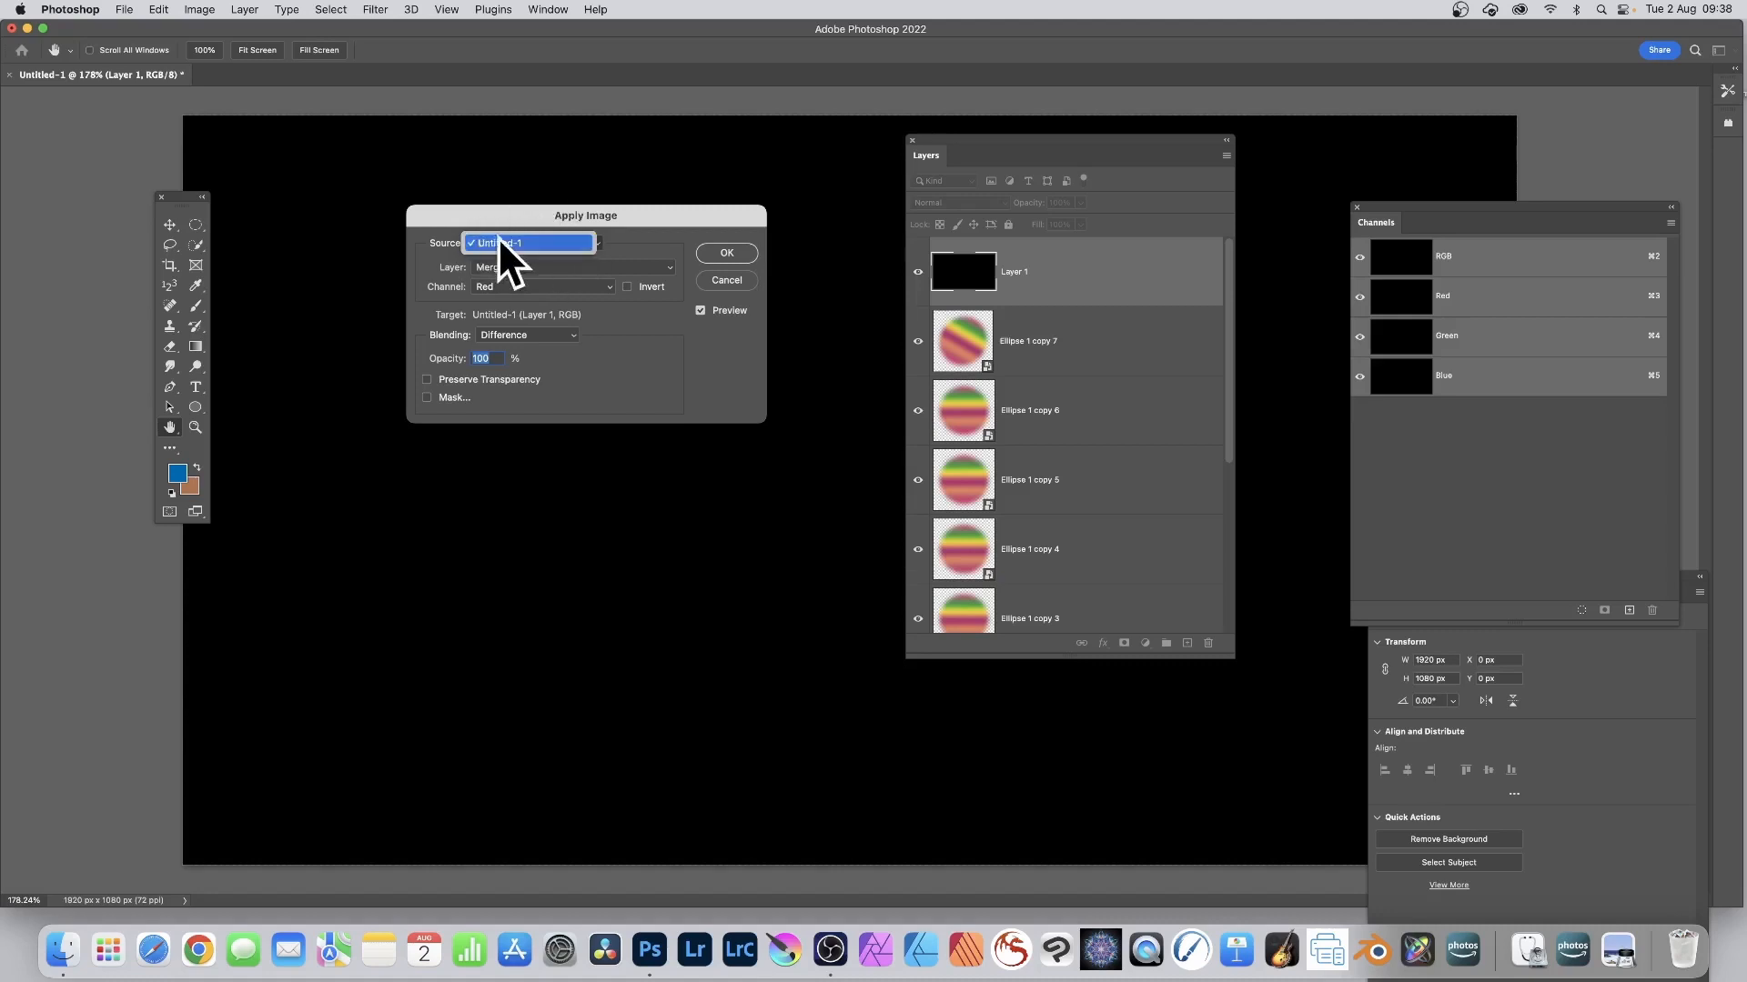
left_click(506, 240)
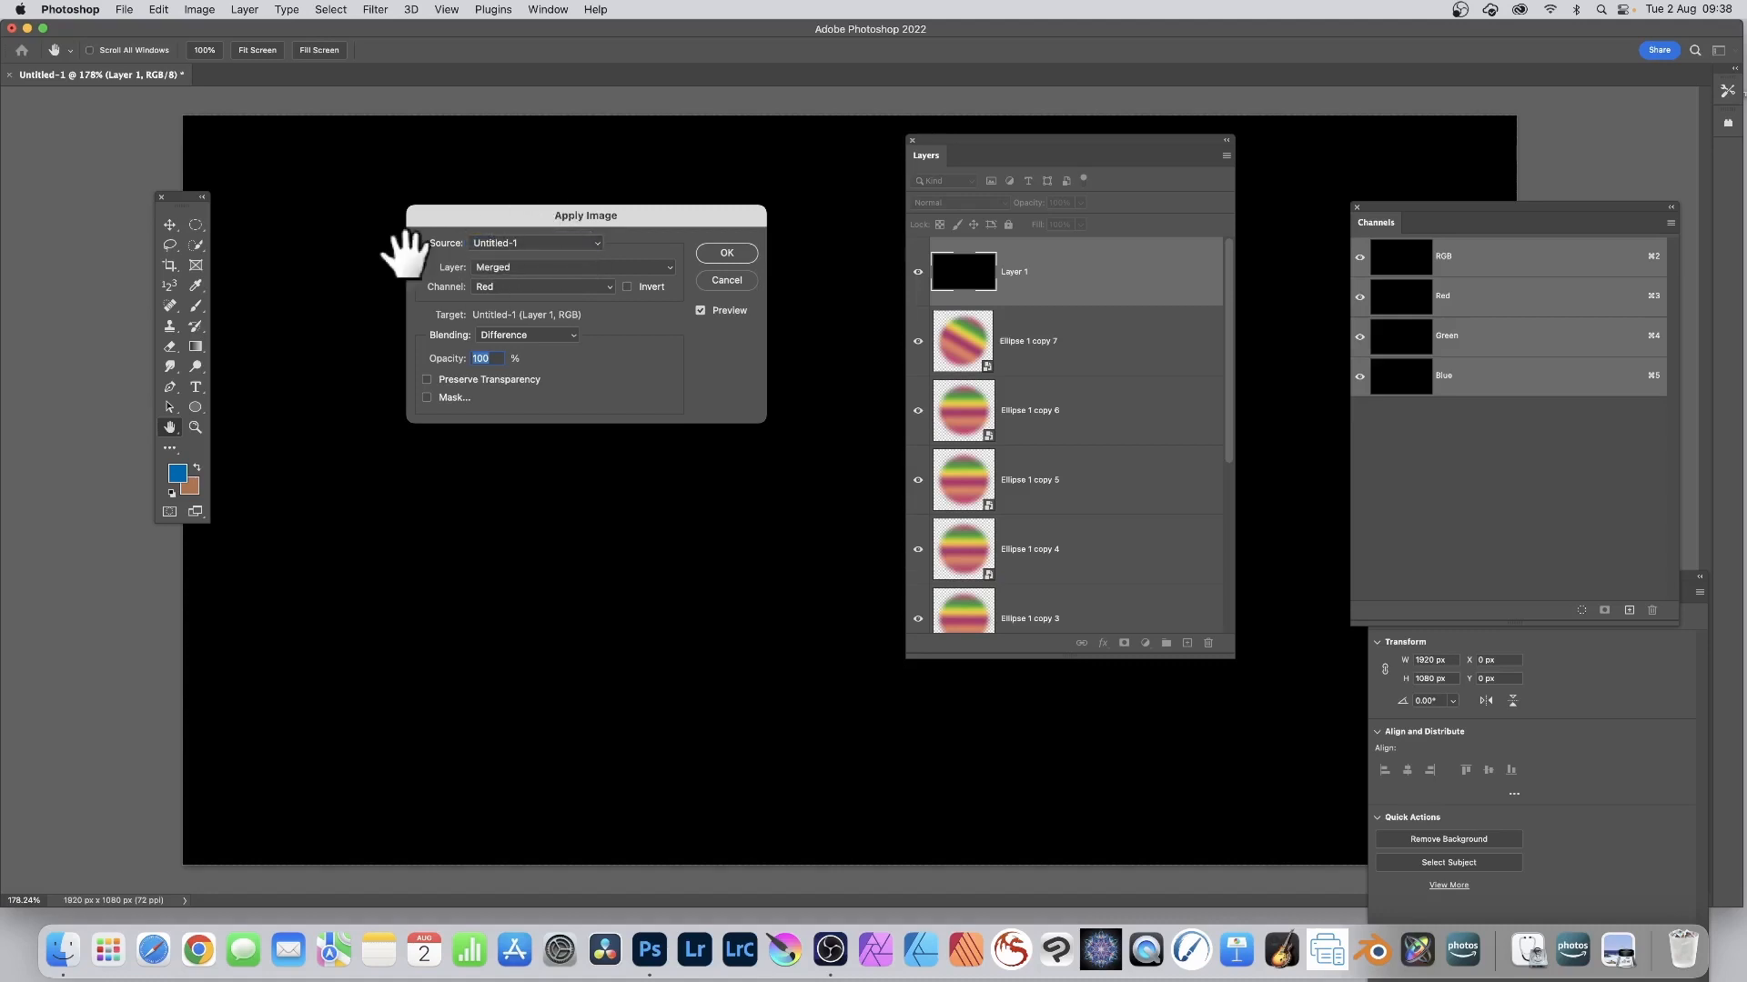
left_click(564, 269)
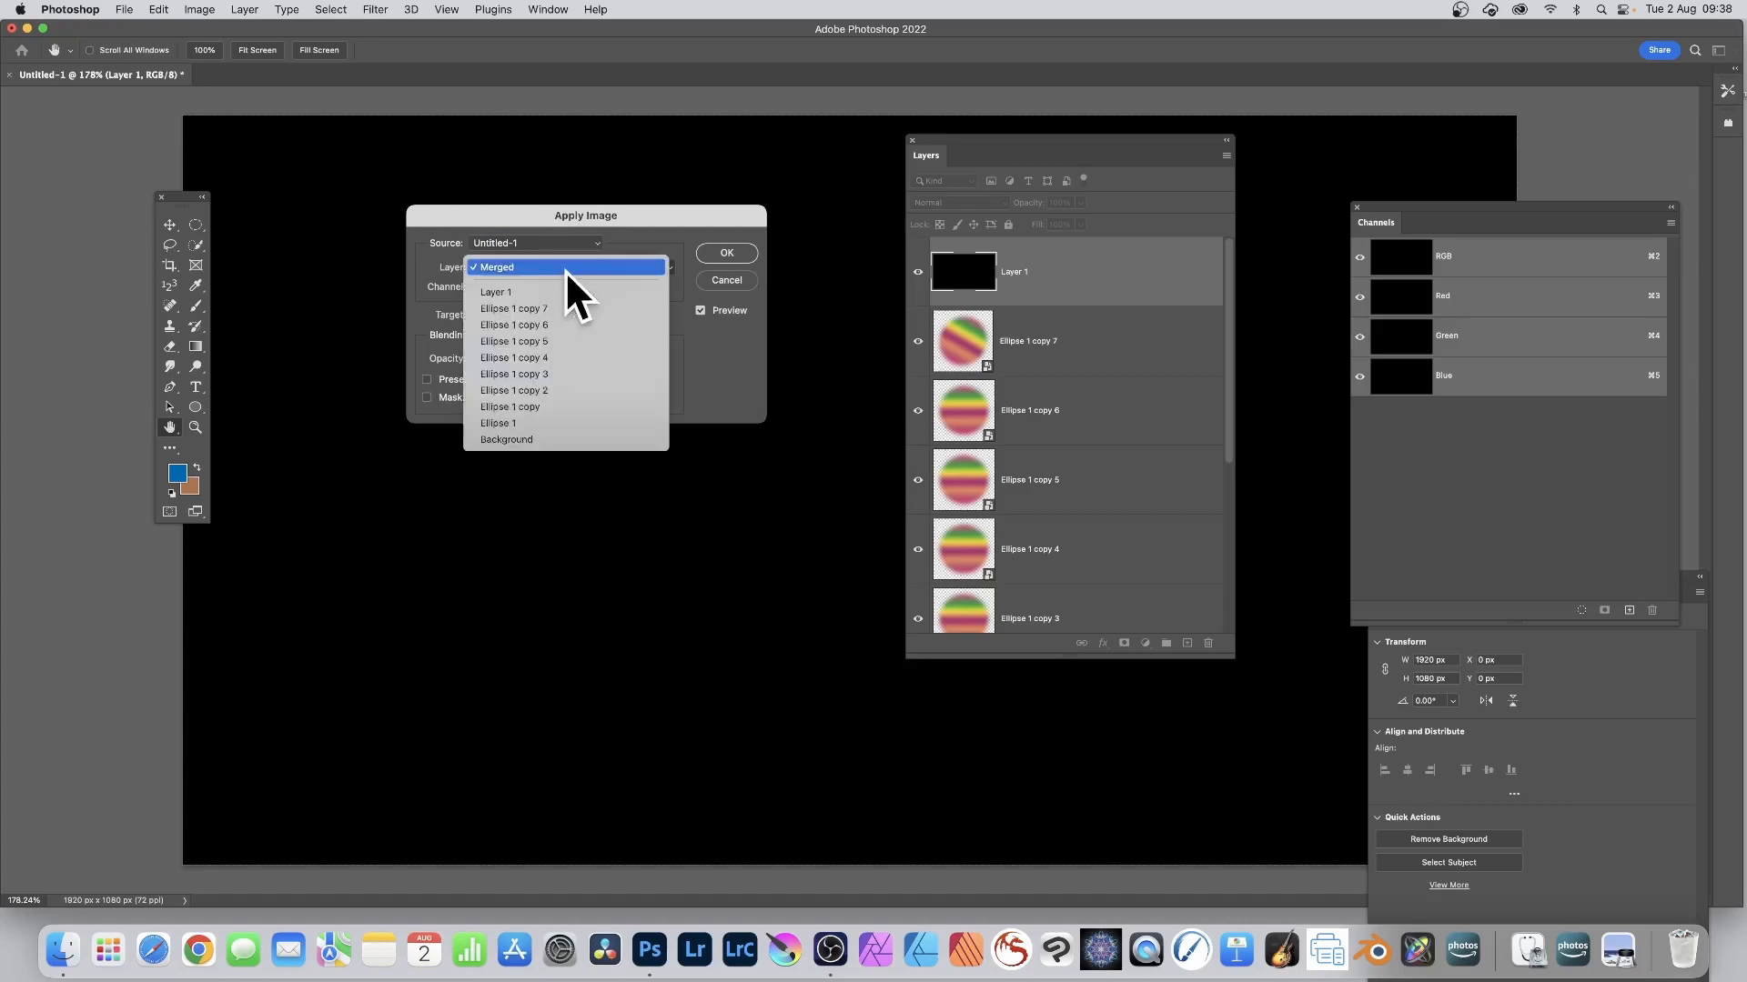
left_click(512, 307)
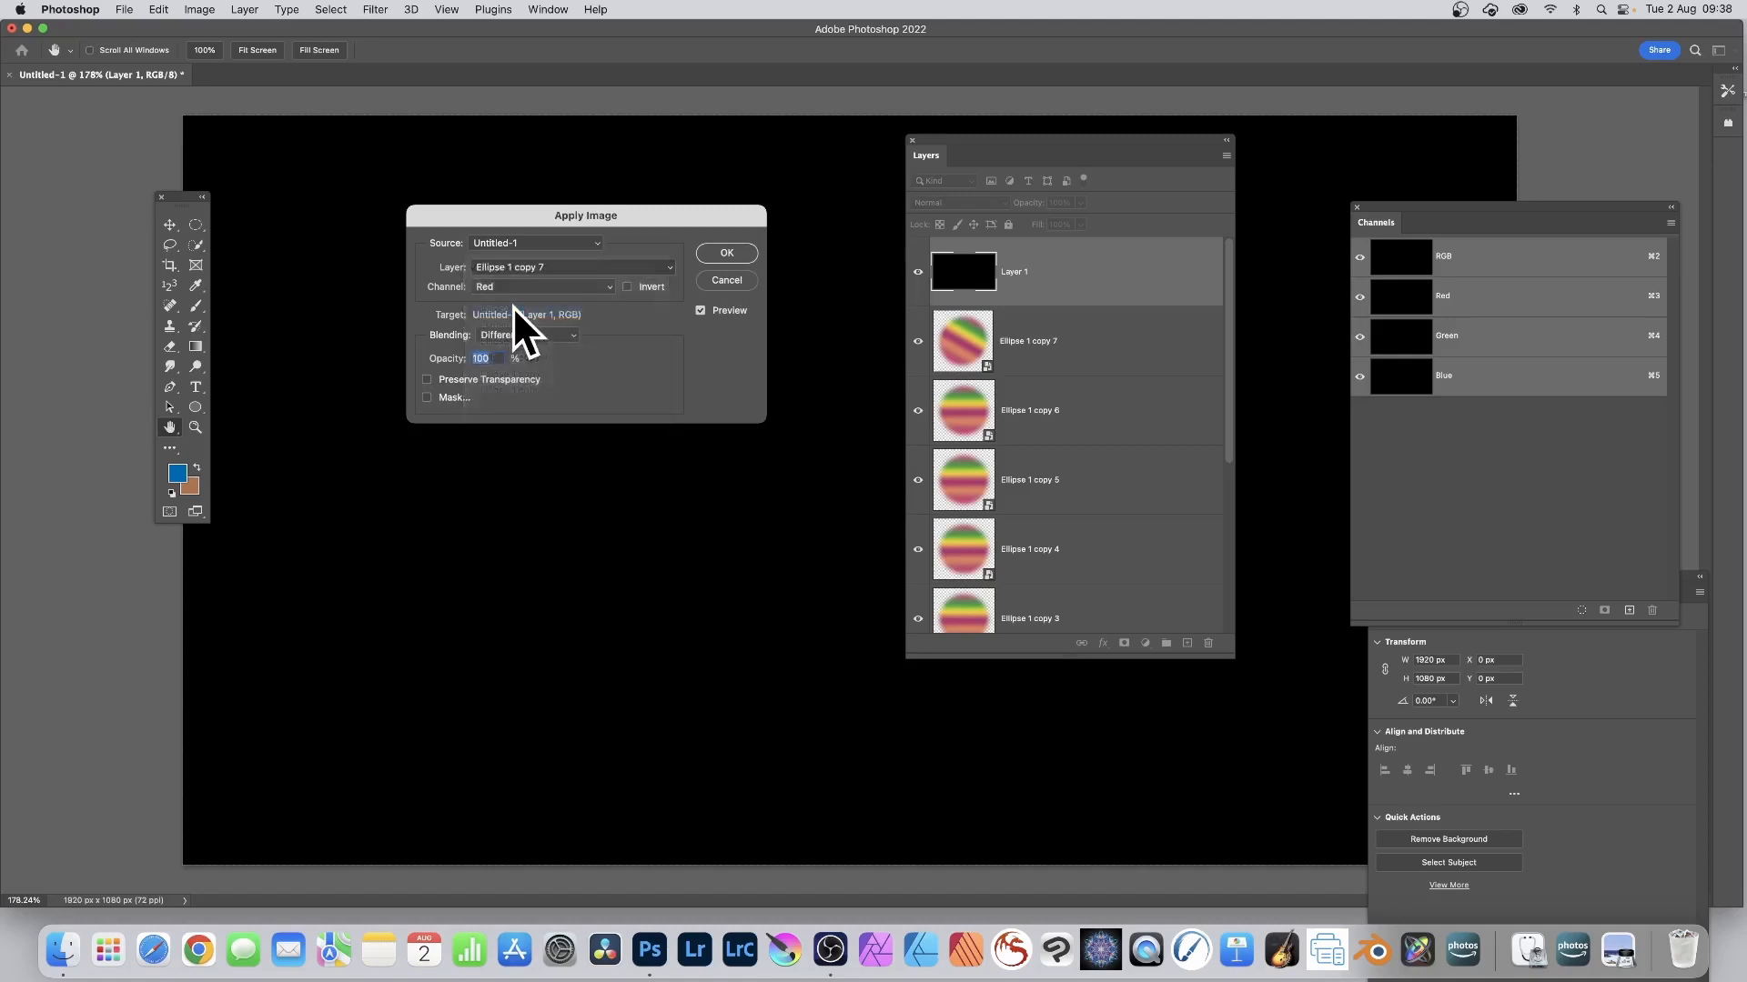
left_click_drag(552, 212, 787, 382)
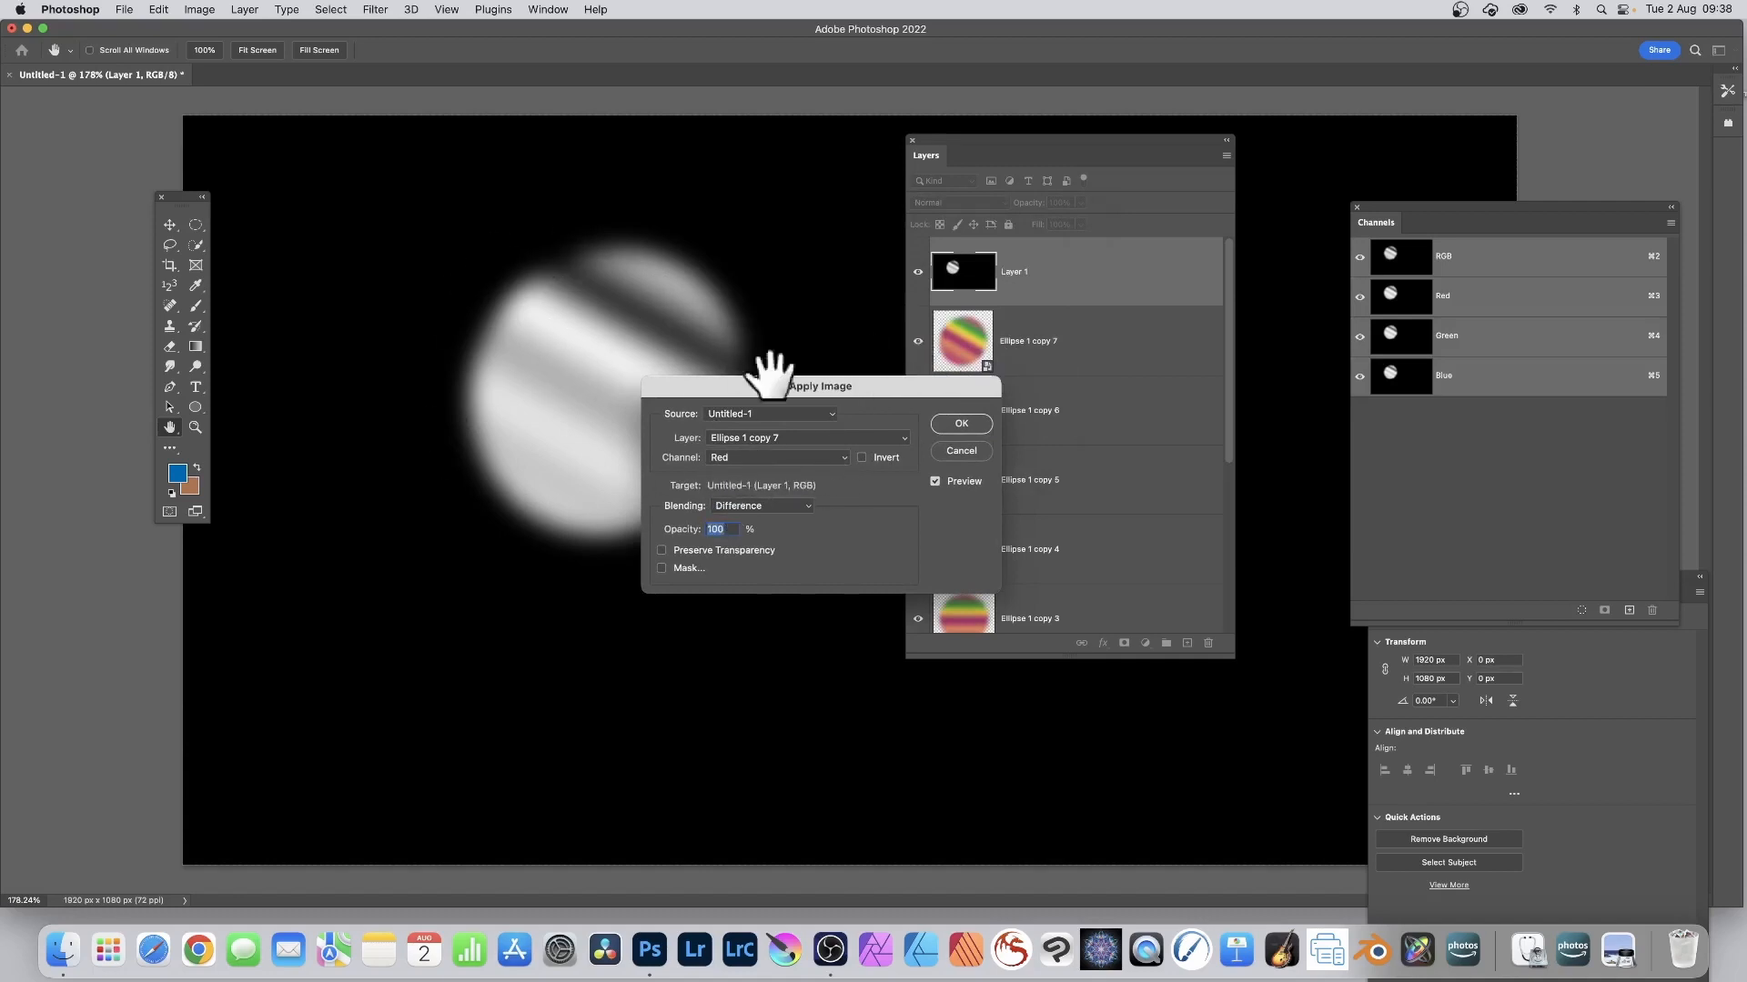
left_click_drag(837, 383, 915, 269)
Preview the source layer's Green, Blue, Transparency and Red channels in turn on the black layer
left_click(830, 342)
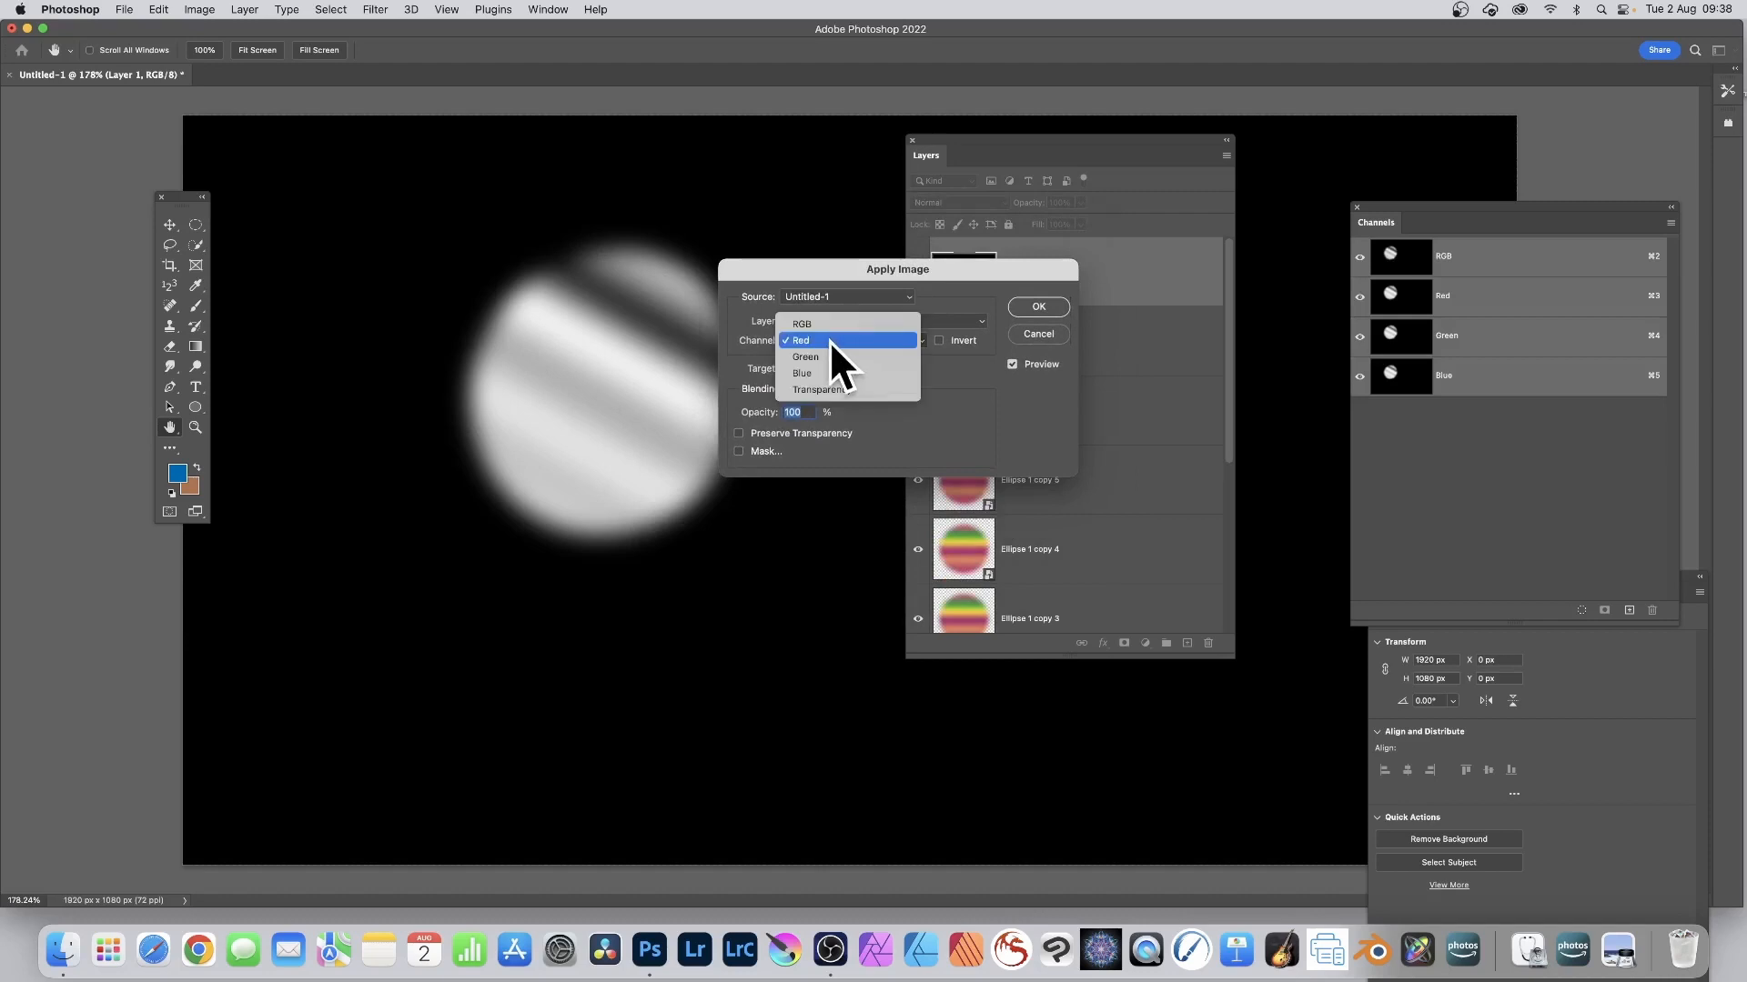
left_click(824, 356)
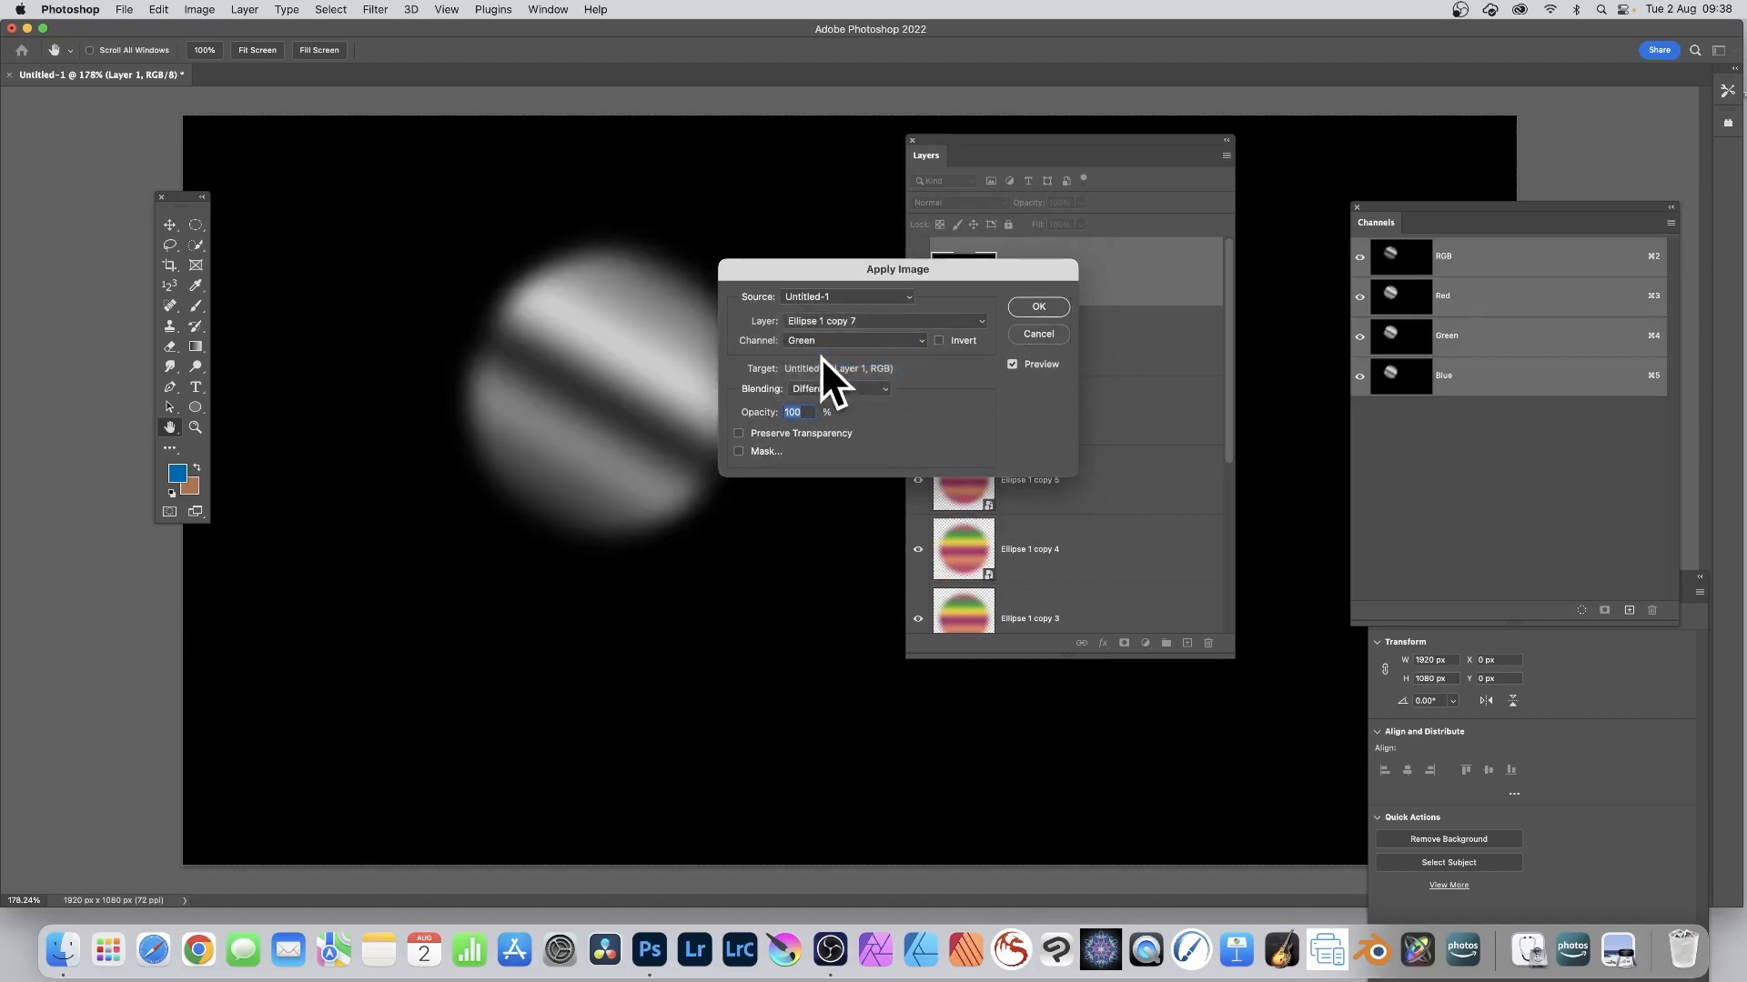
left_click(828, 341)
left_click(825, 354)
left_click(843, 340)
left_click(838, 356)
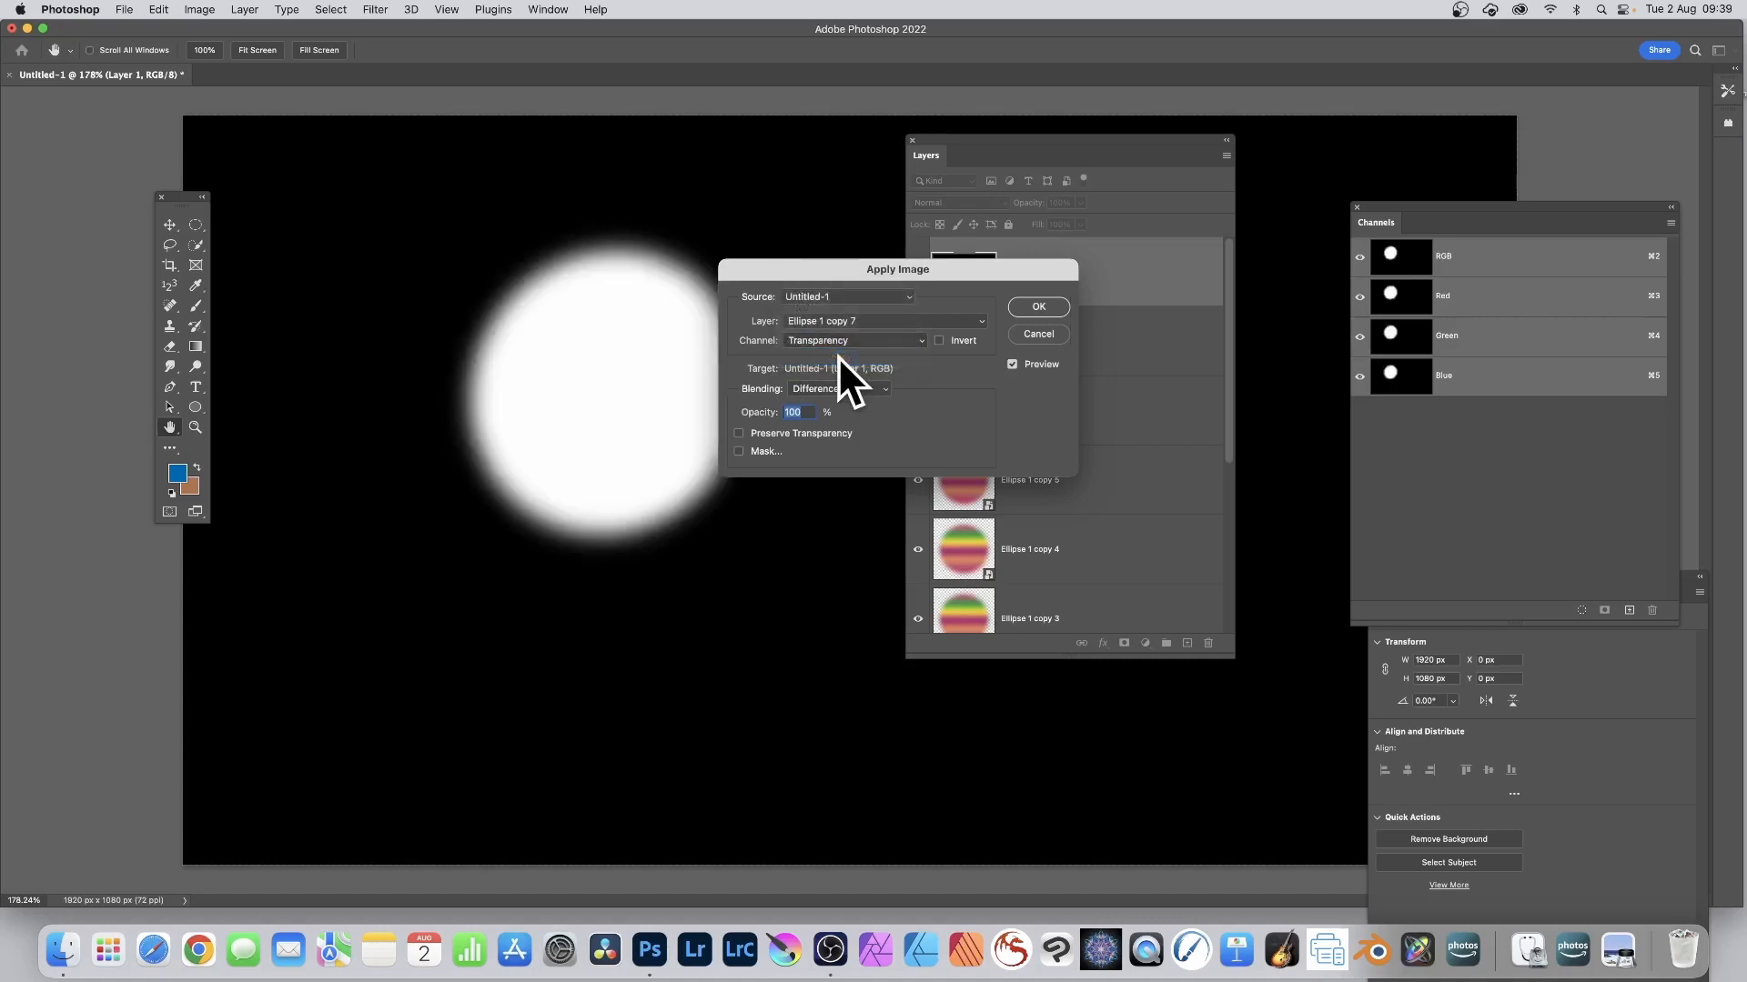
left_click(860, 336)
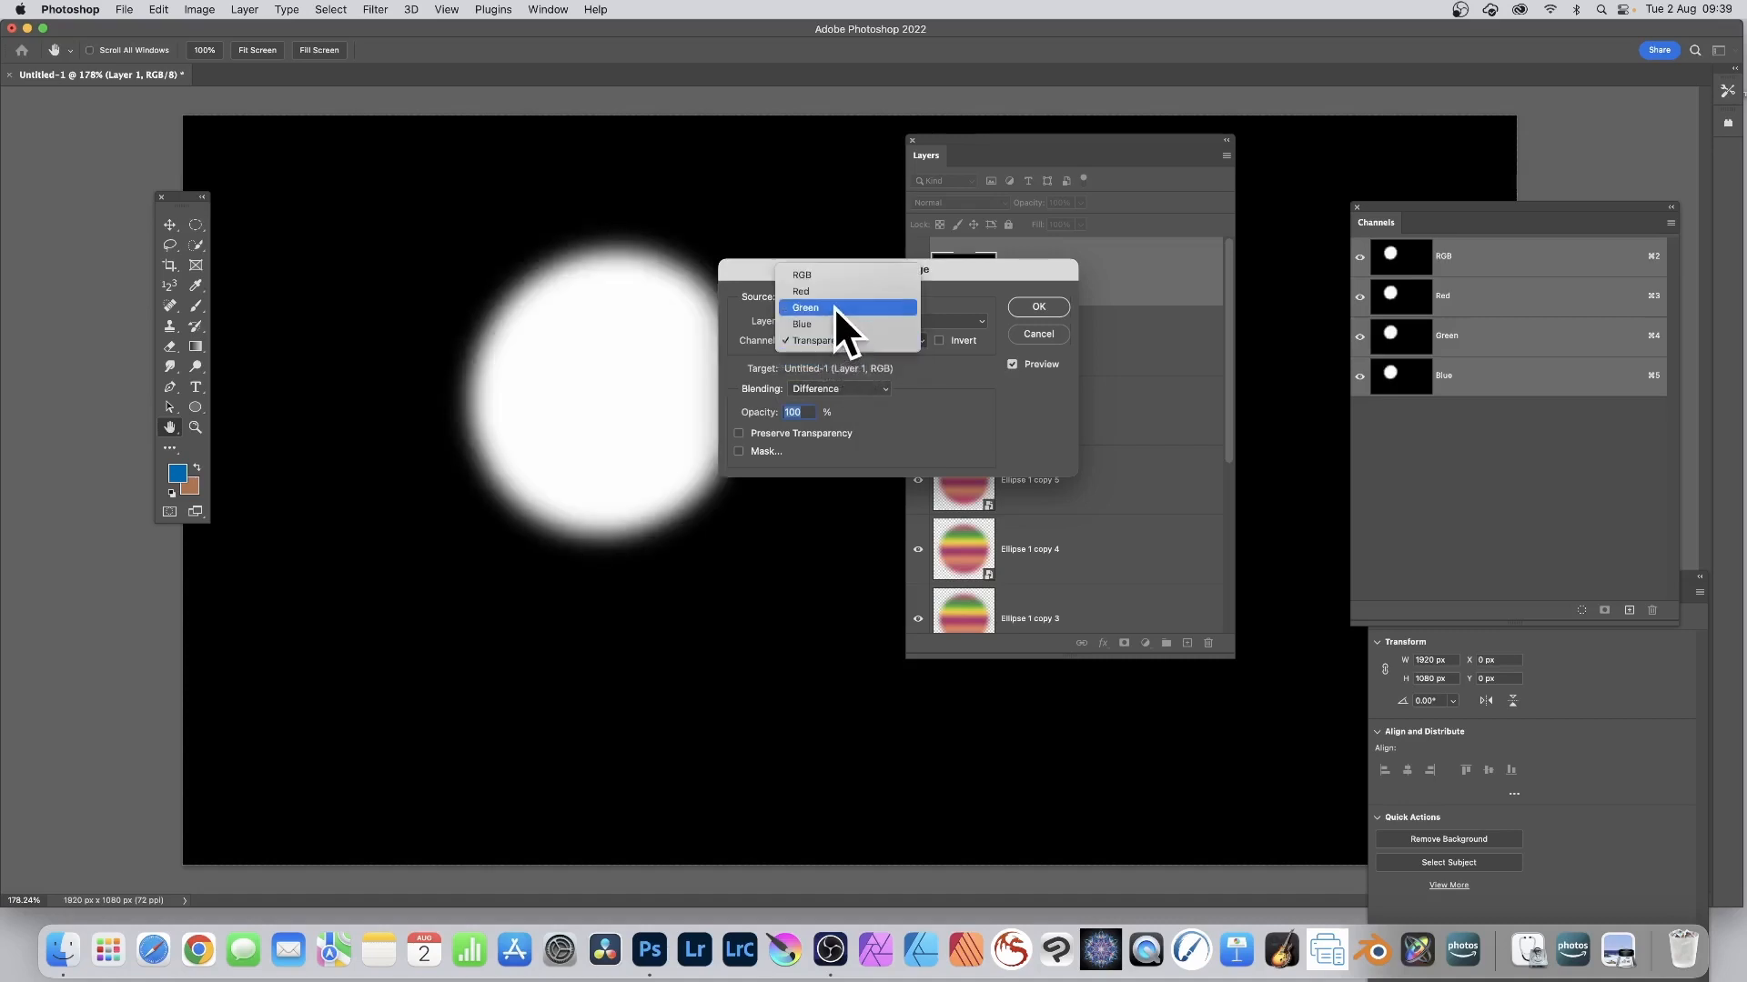
left_click(835, 293)
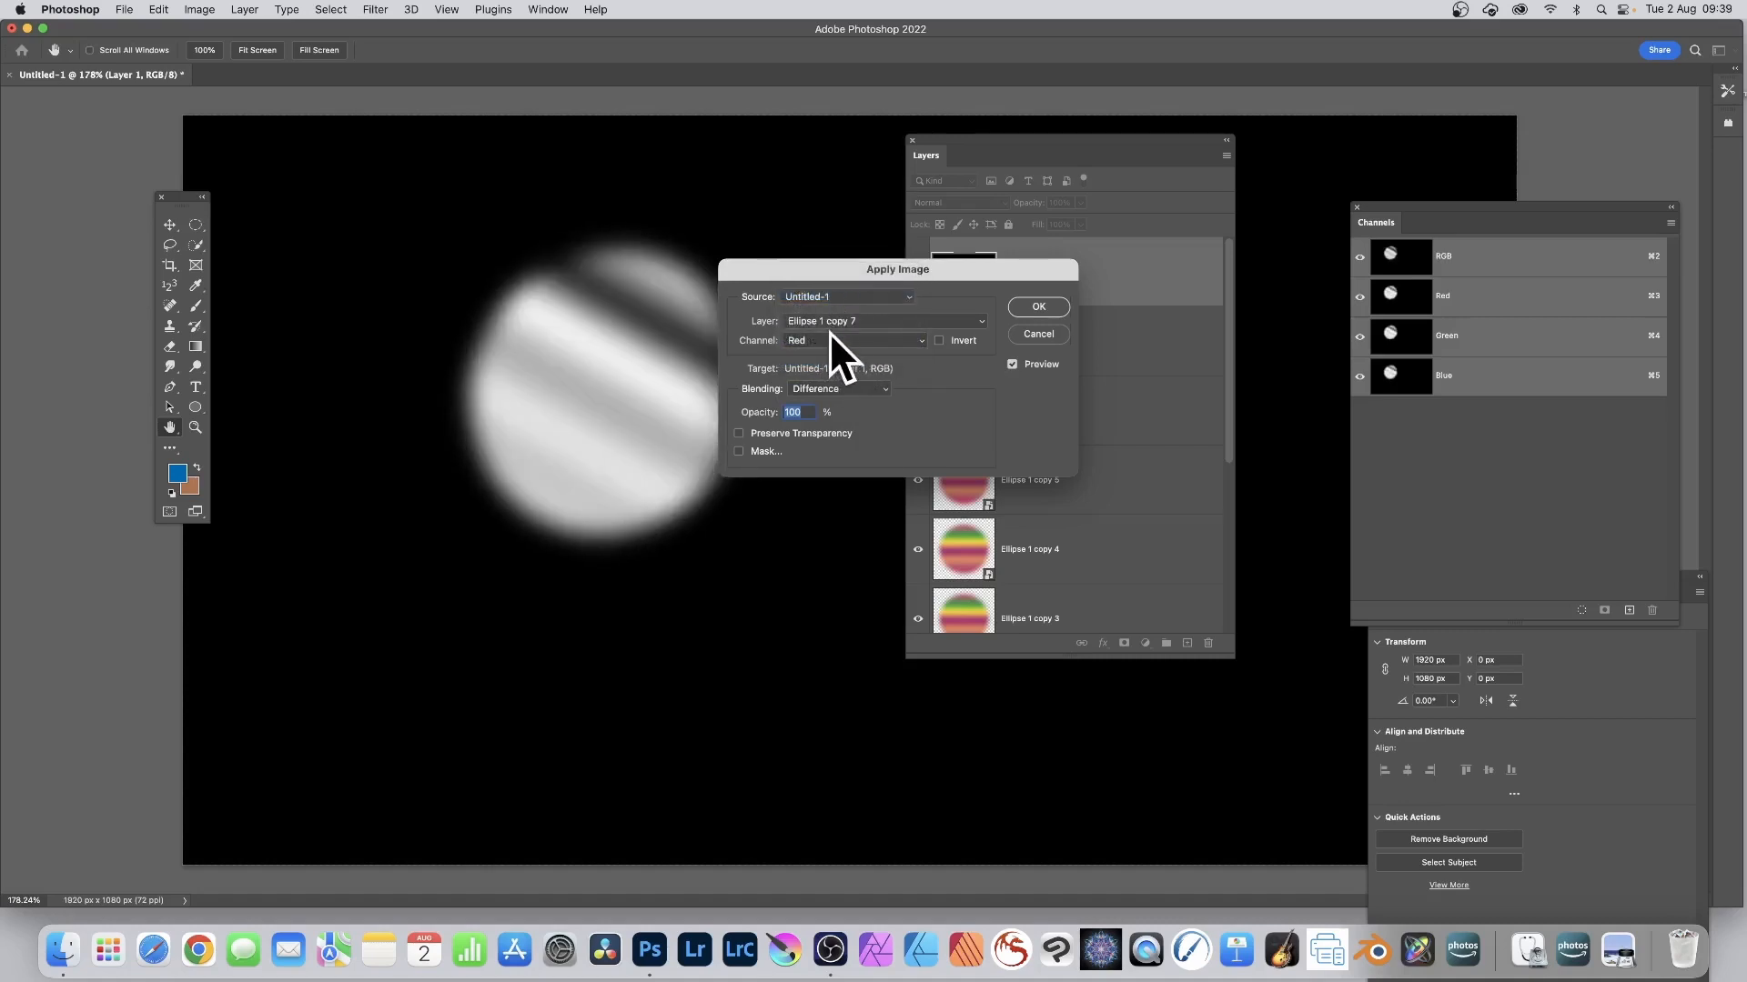
Set the source channel to RGB and apply the image with Difference blending at 100% opacity
left_click(832, 338)
left_click(835, 321)
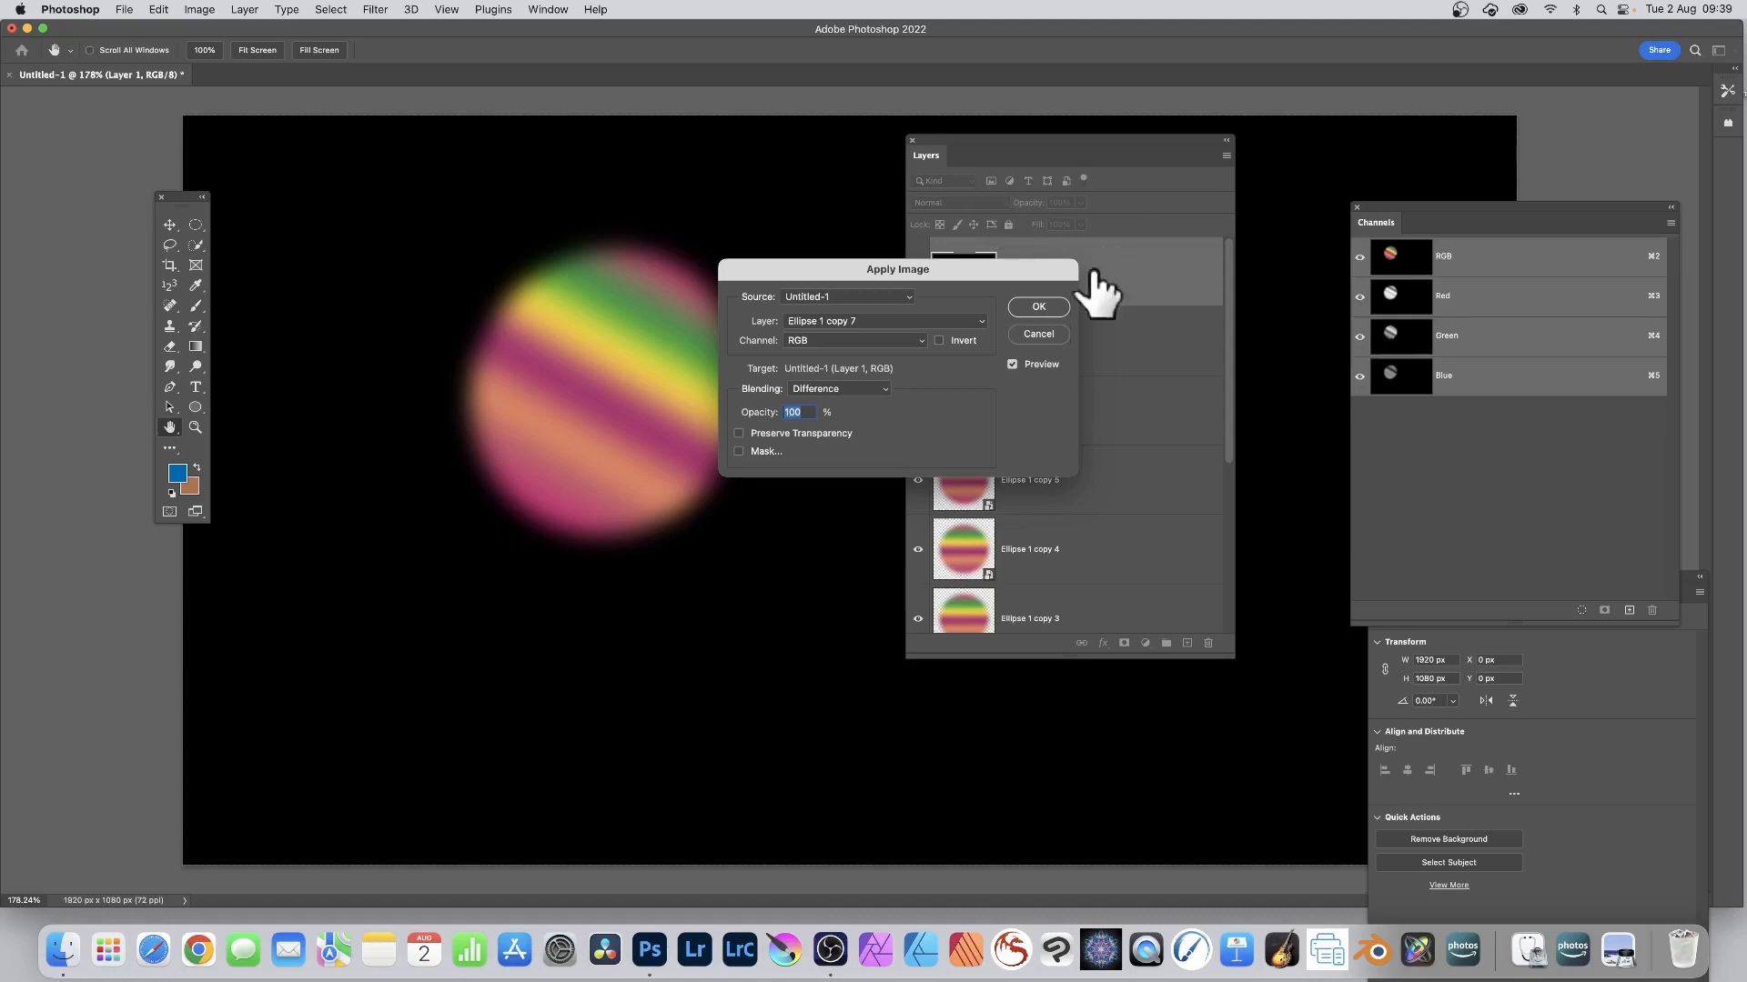
left_click(1038, 307)
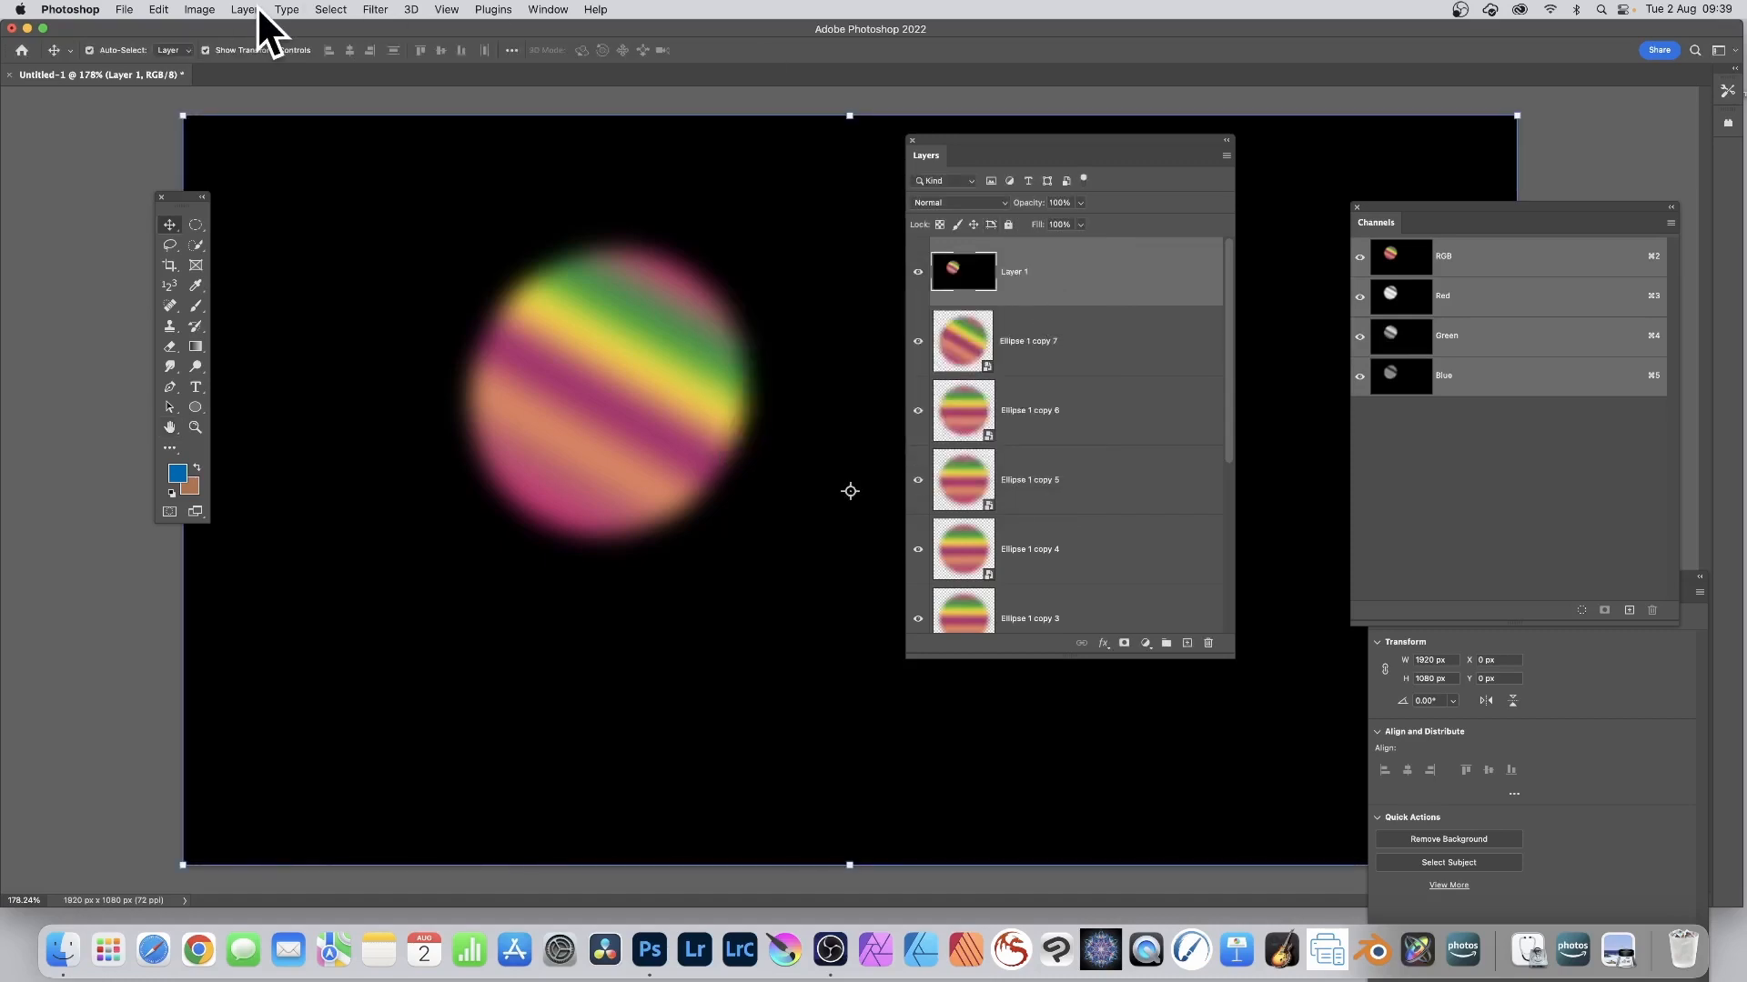
Start another Apply Image on Layer 1 and try Vivid Light, followed by Color Dodge, as the blending mode
left_click(202, 10)
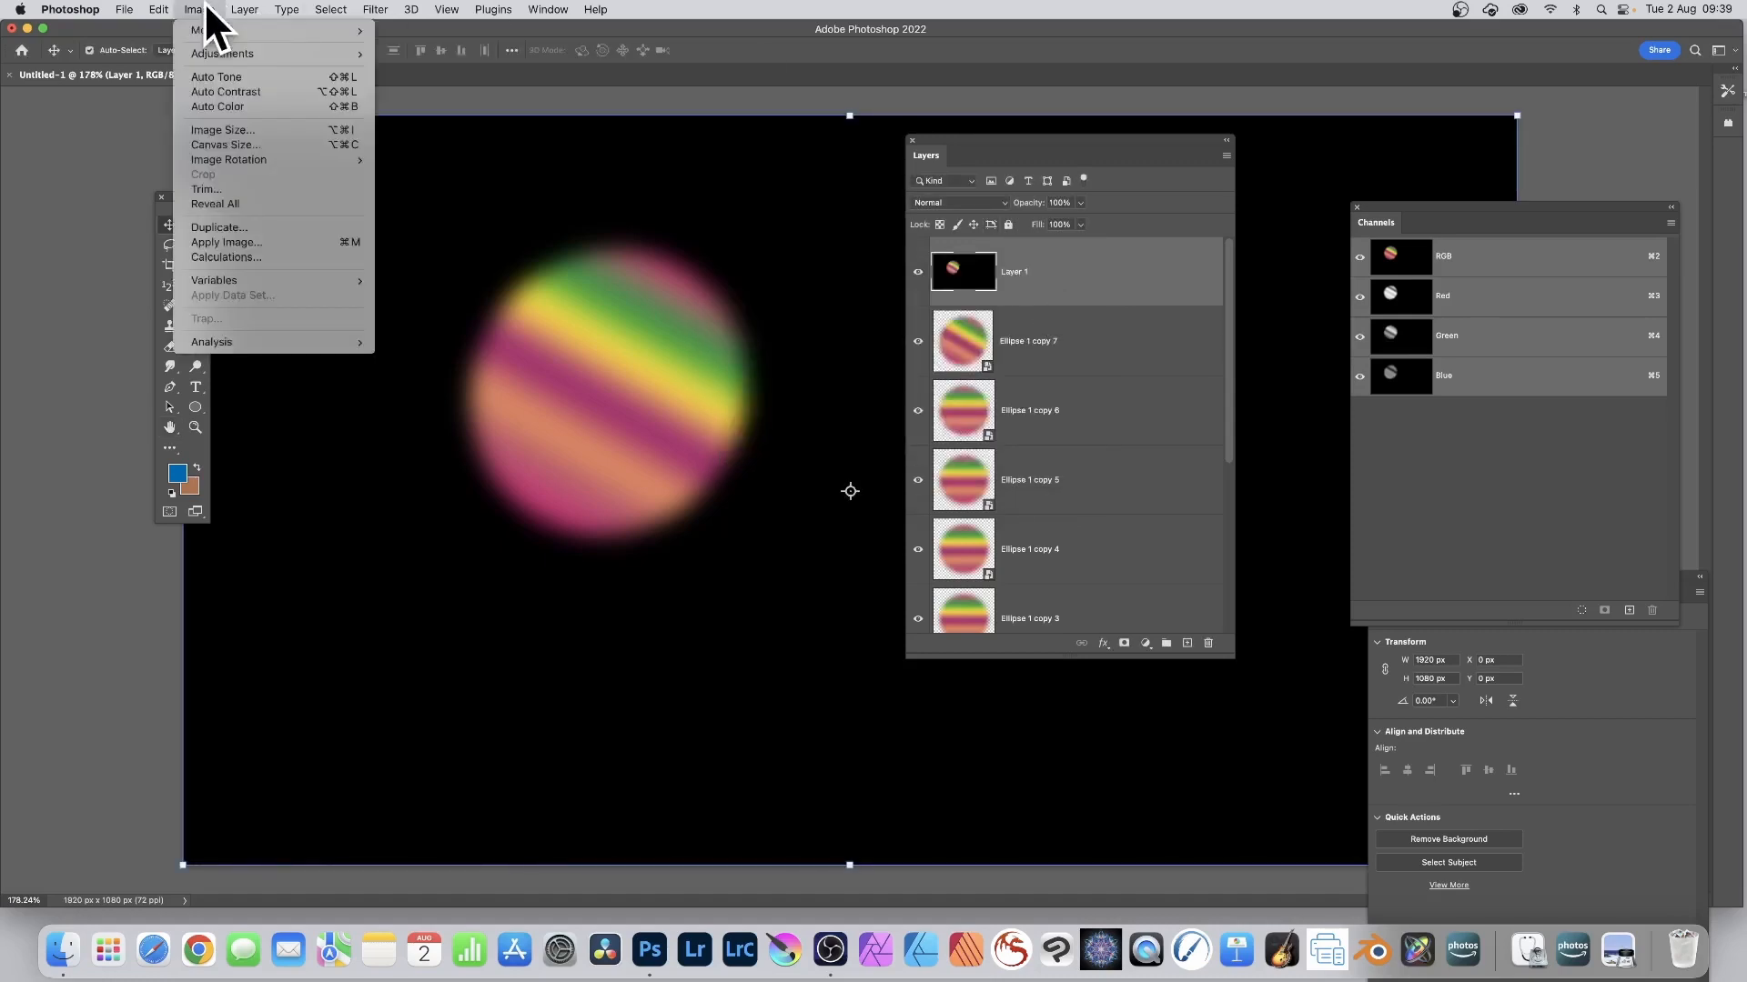
left_click(222, 243)
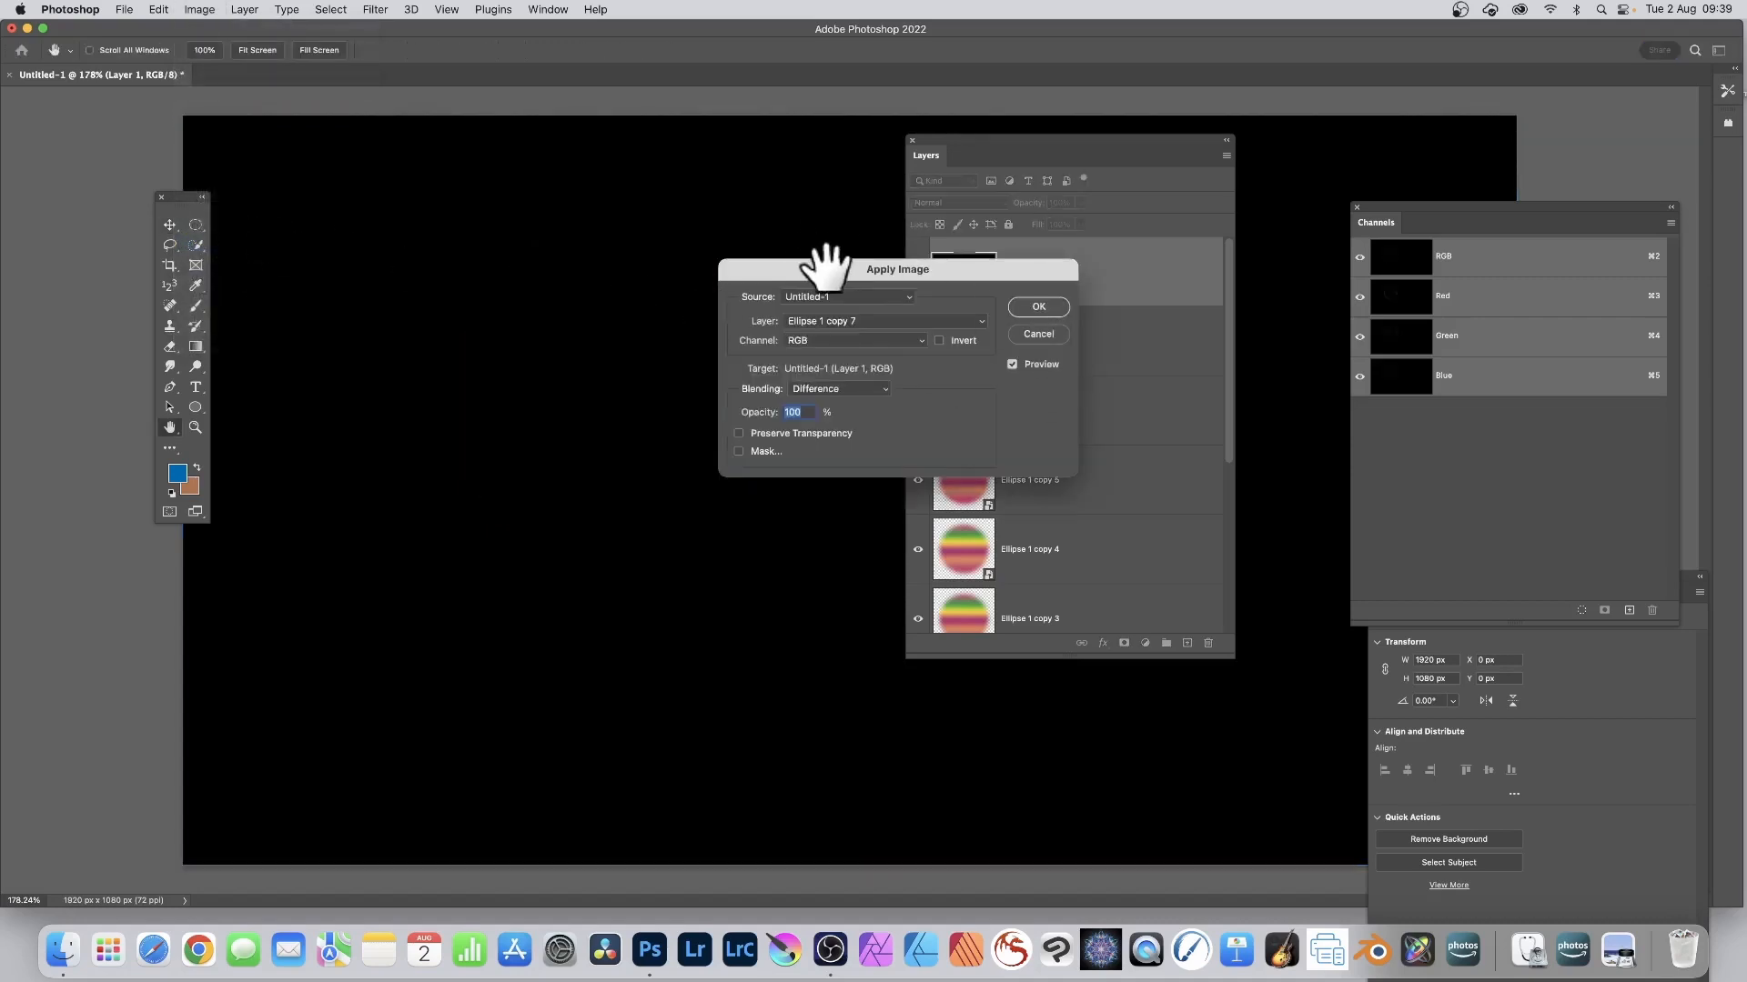
left_click_drag(823, 265, 735, 177)
left_click(735, 302)
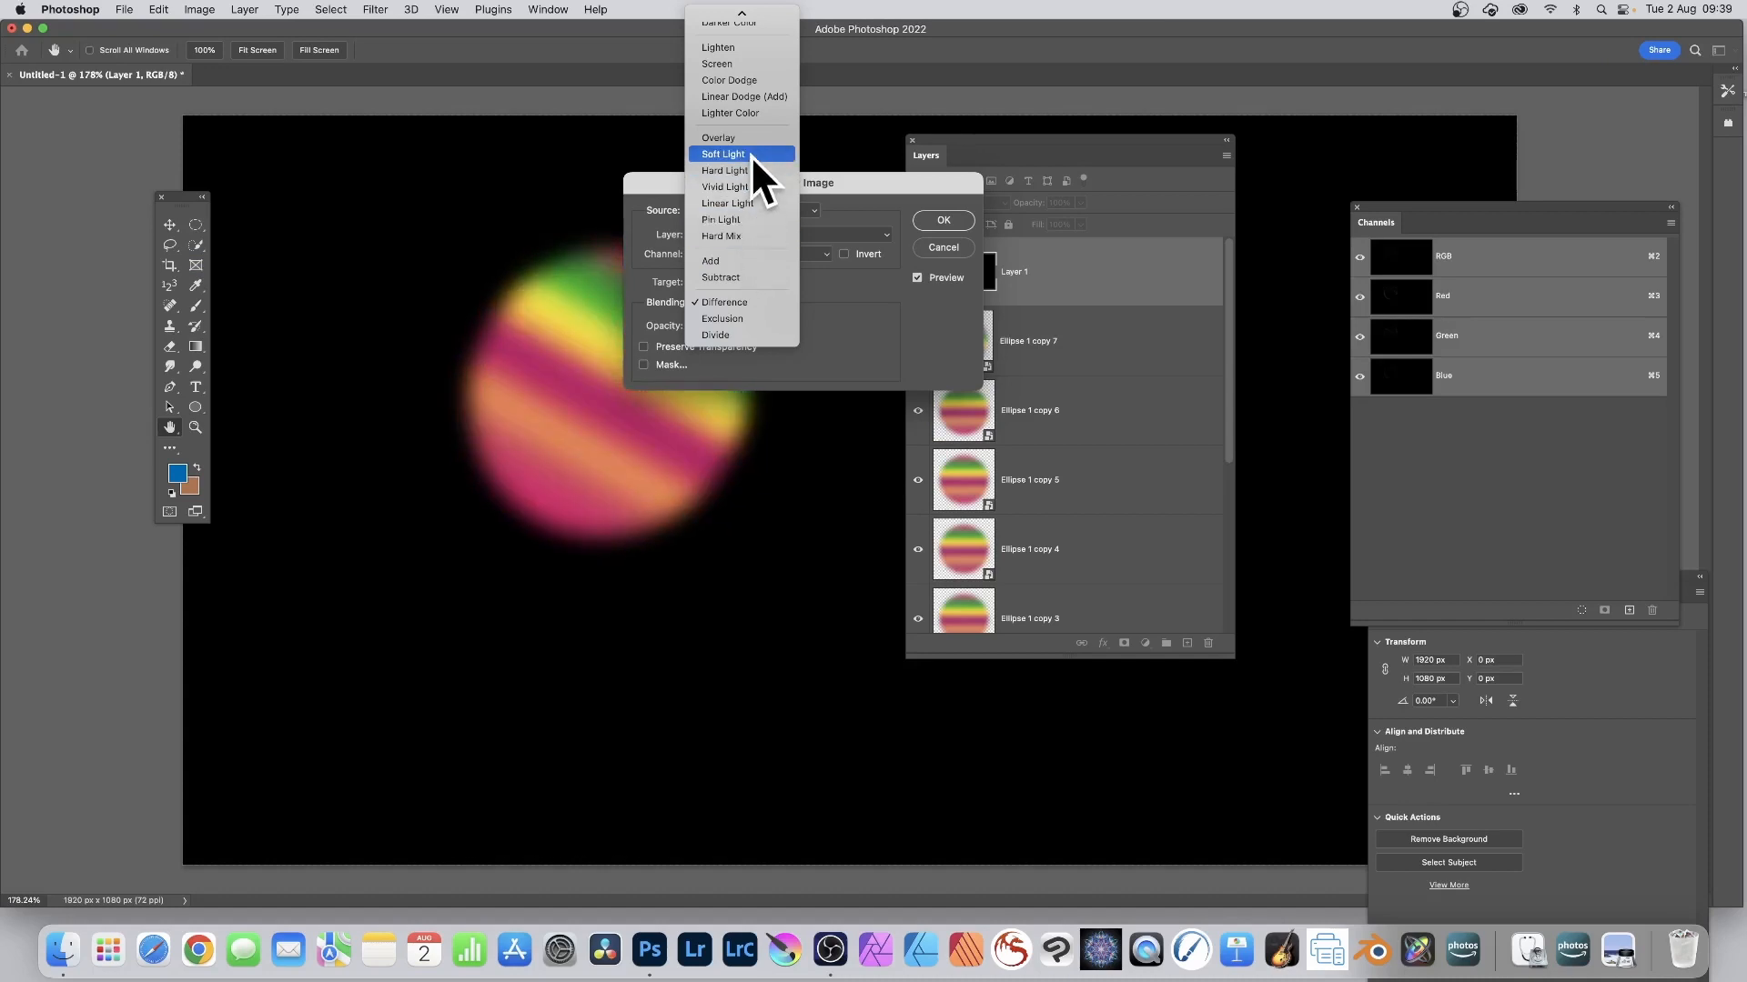
left_click(741, 183)
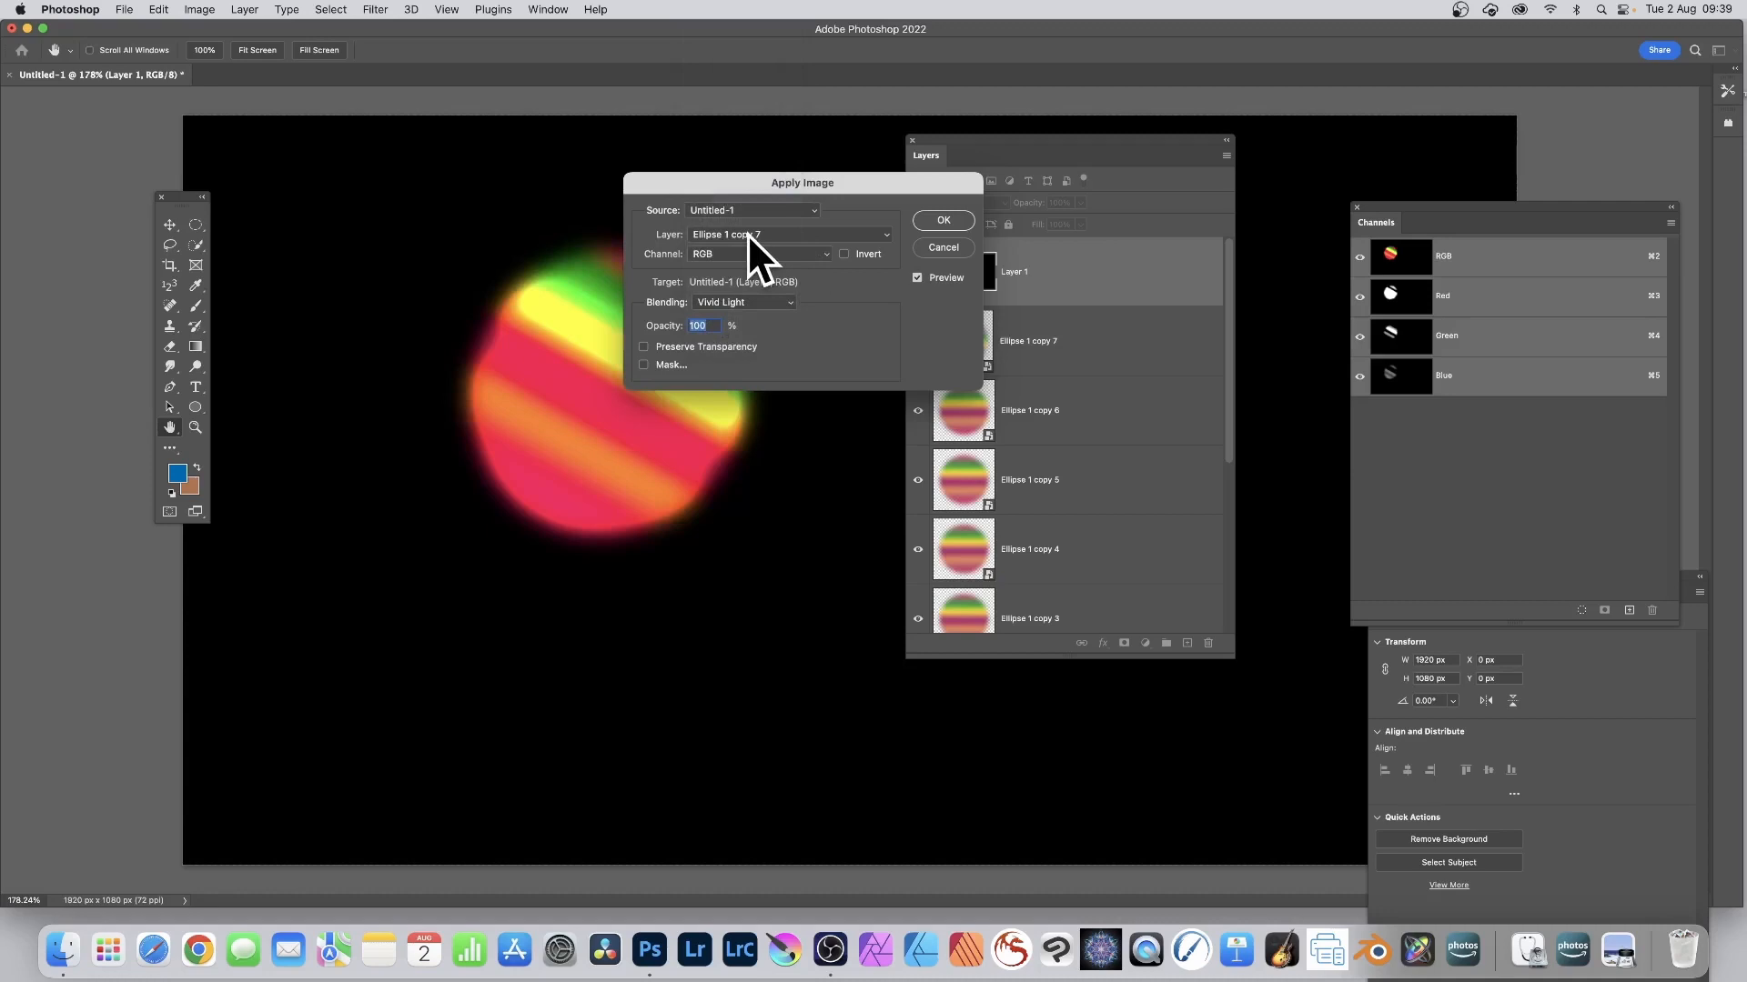
left_click(771, 300)
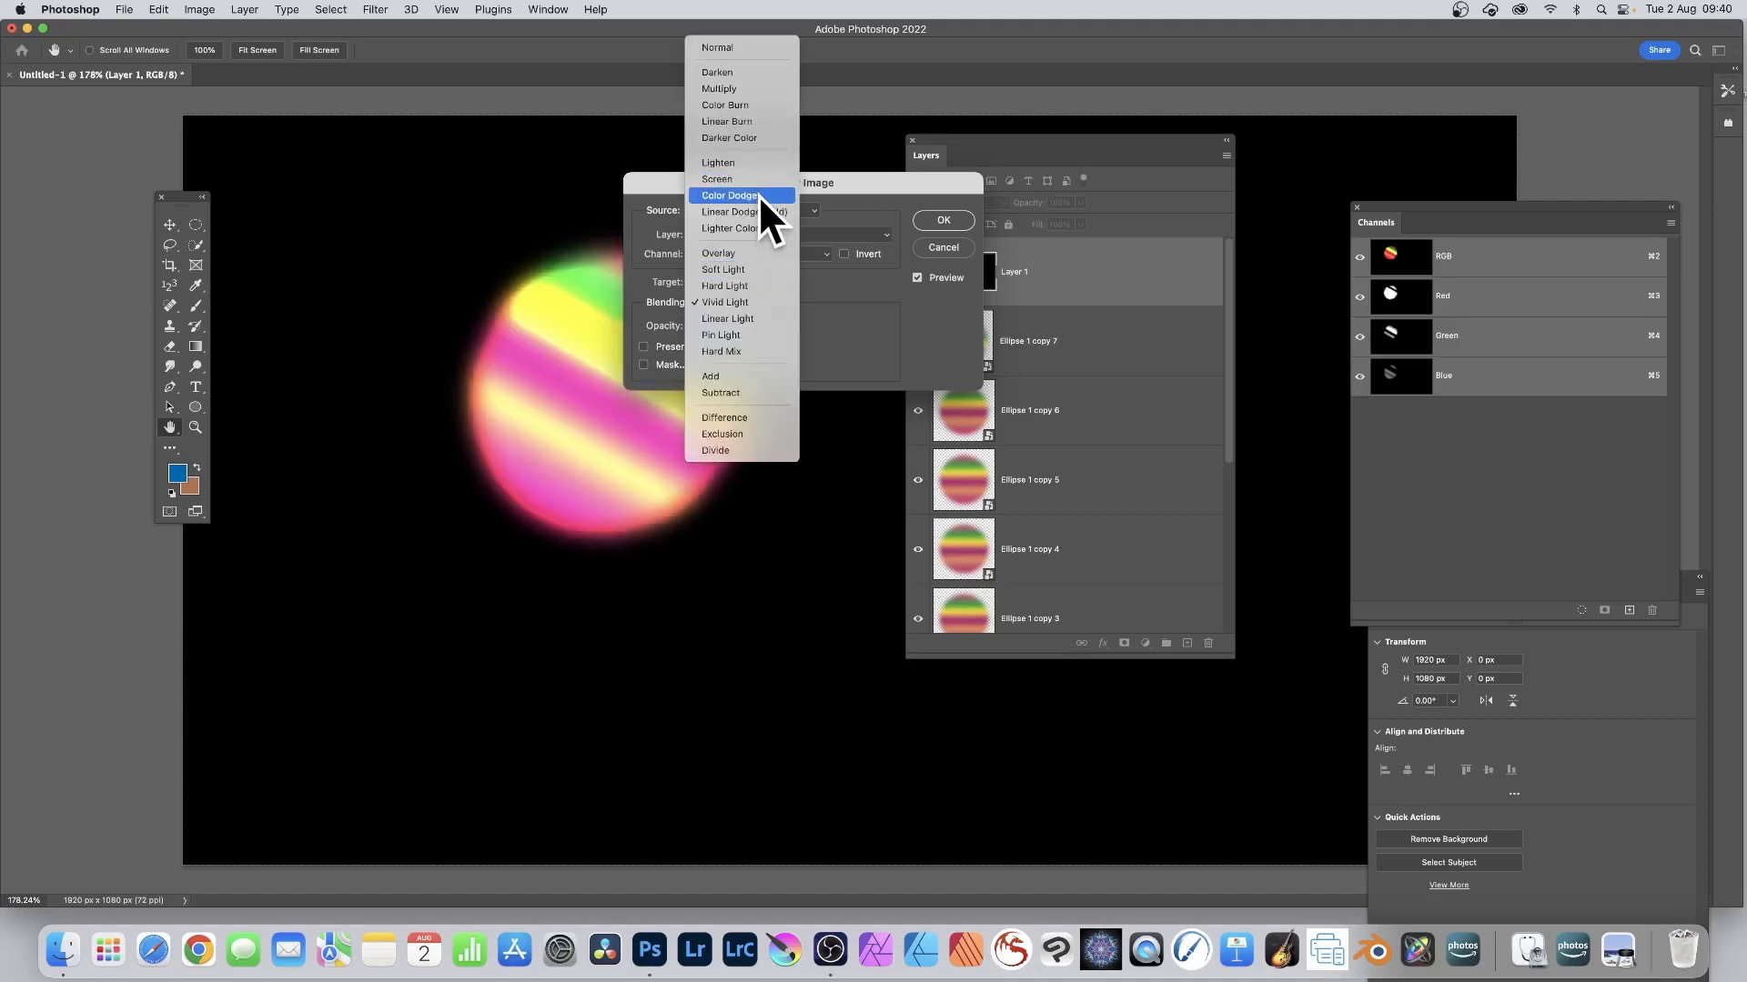
left_click(757, 195)
Try Ellipse 1 copy 6 as the source layer, switch to Ellipse 1 copy 4, and set the blending to Pin Light
left_click(778, 234)
left_click(773, 250)
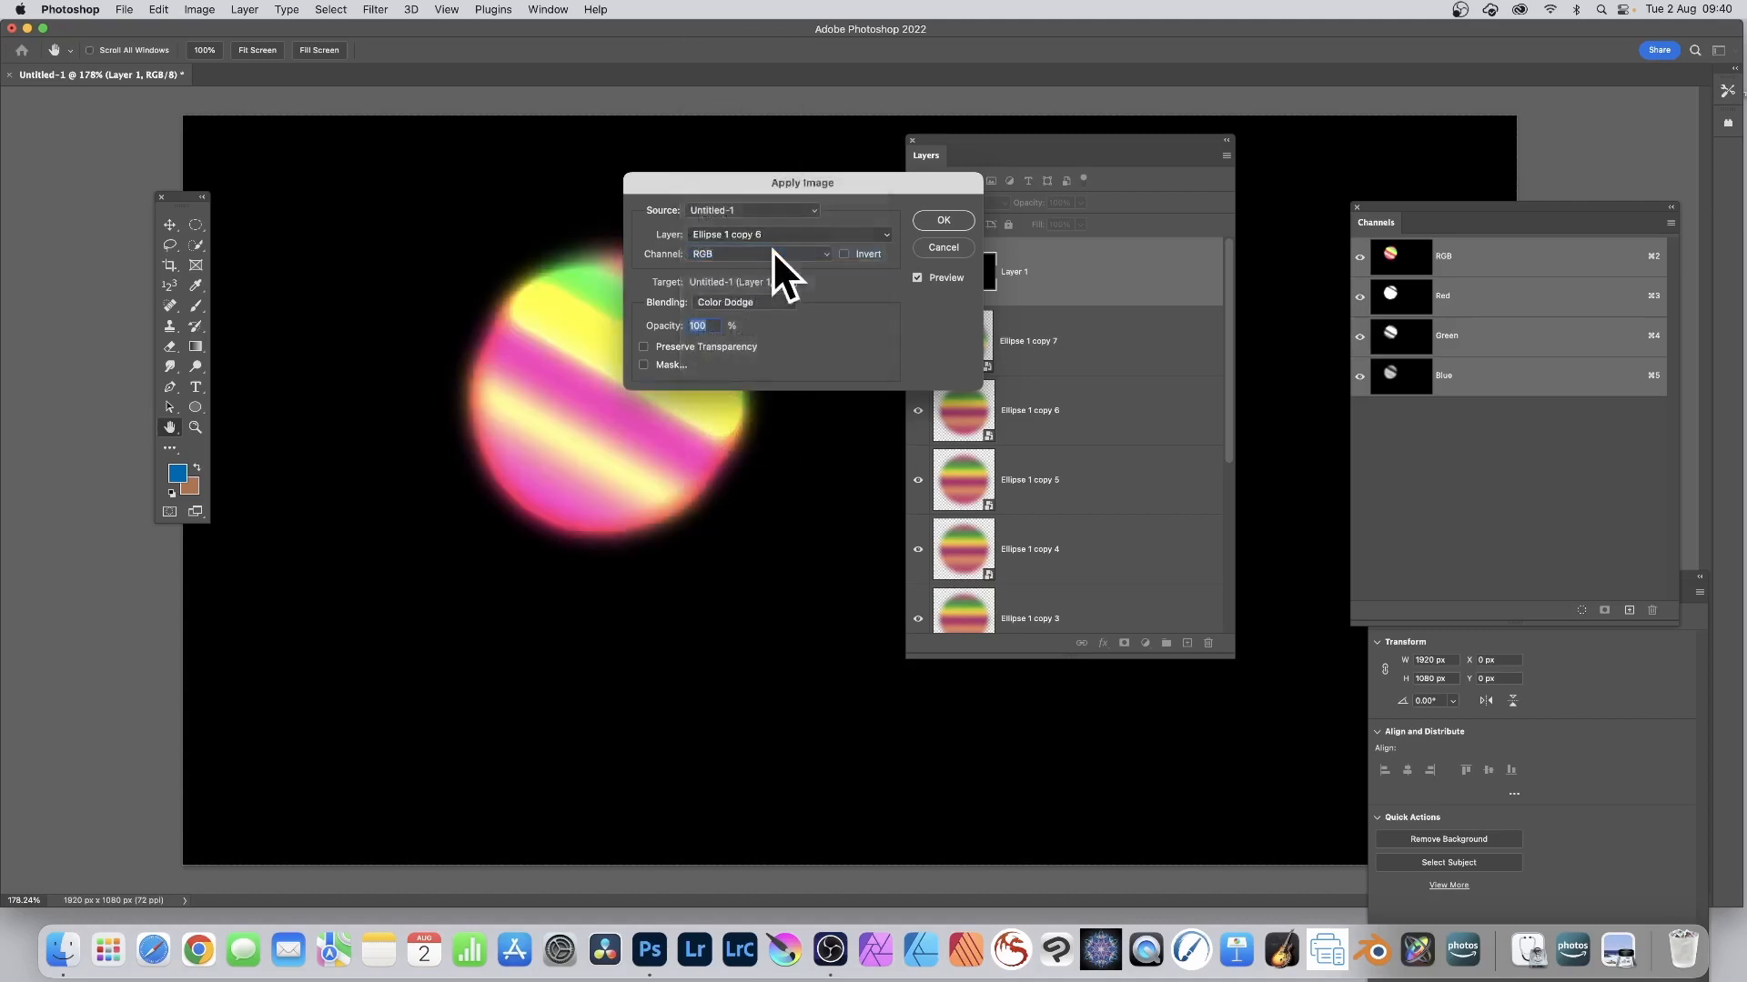
left_click(735, 233)
left_click(735, 267)
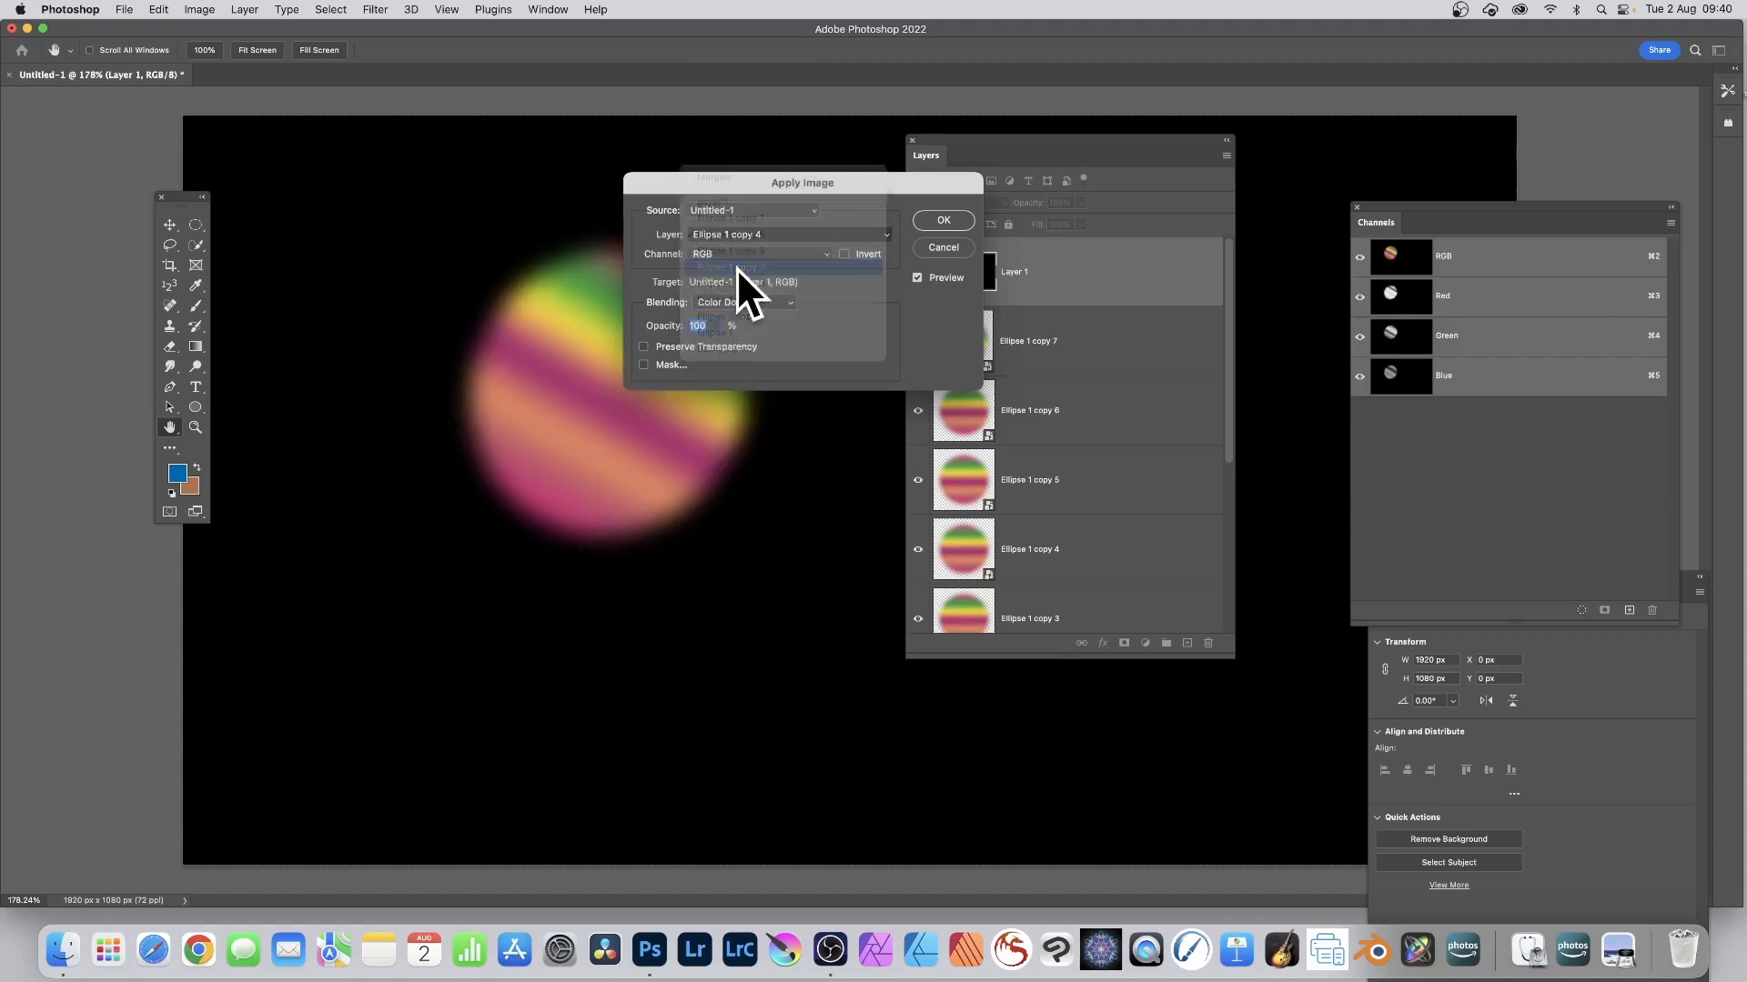
left_click(744, 300)
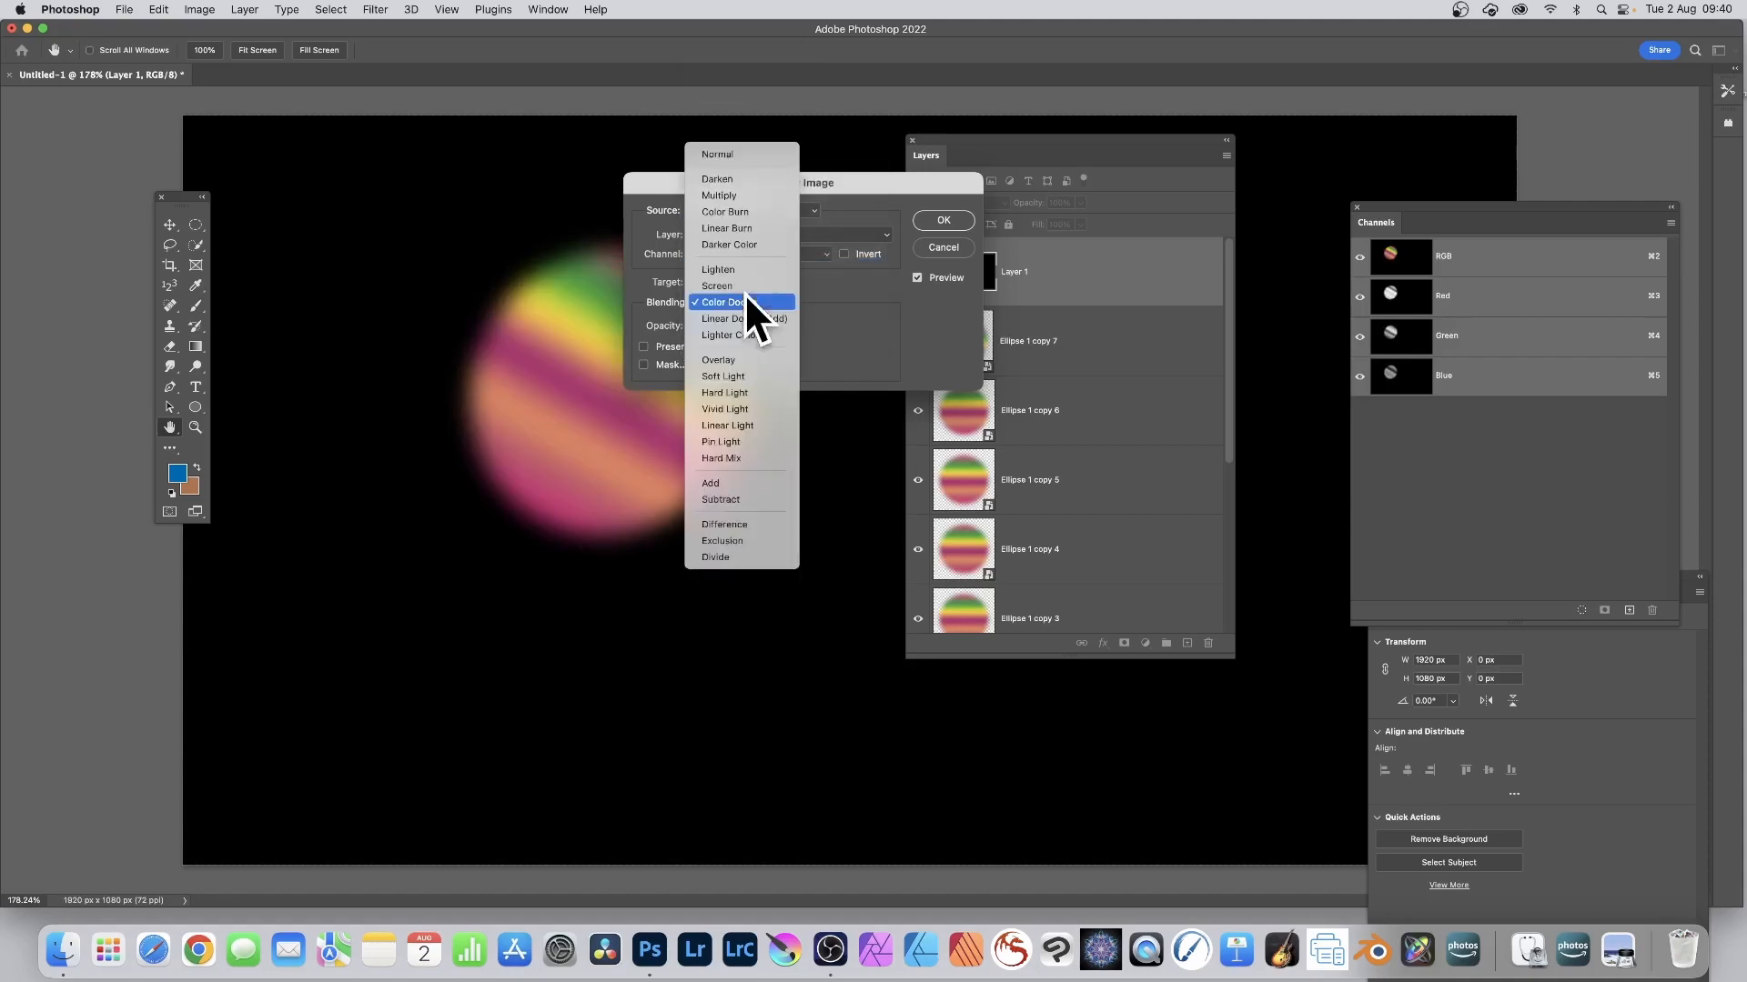
left_click(756, 442)
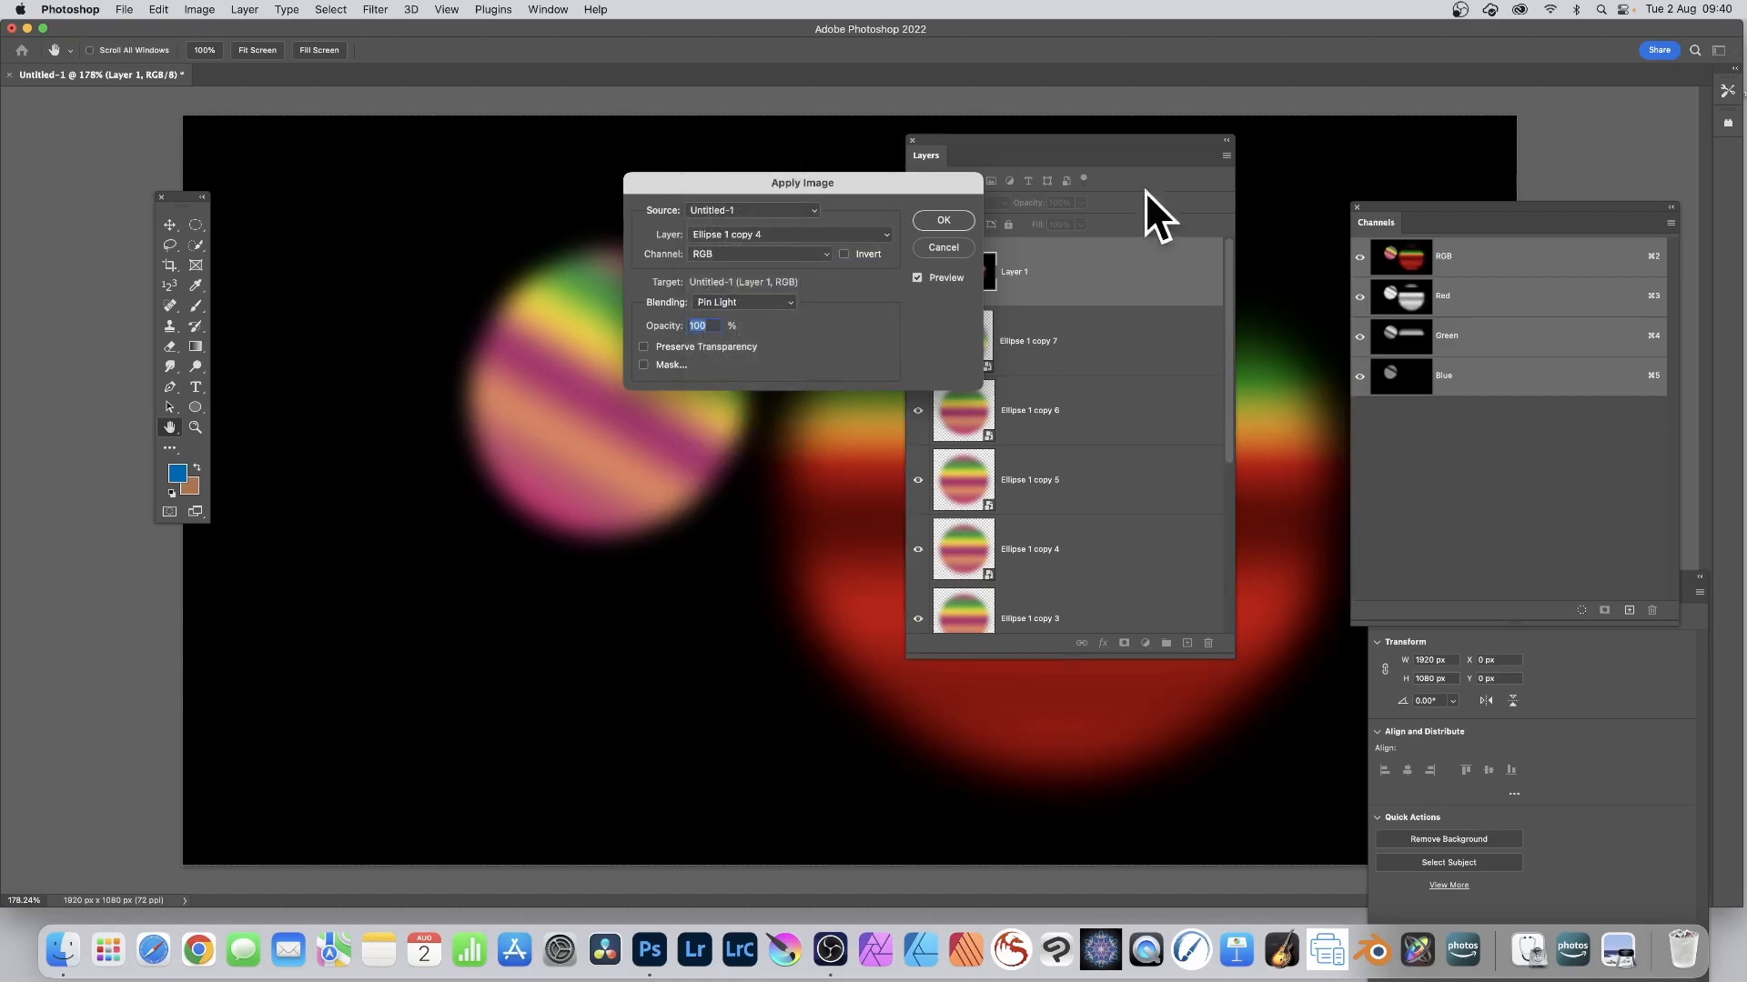
Move the layers and channels lists away from the artwork, and apply the image with Pin Light blending at 100% opacity
left_click_drag(1012, 147, 1233, 234)
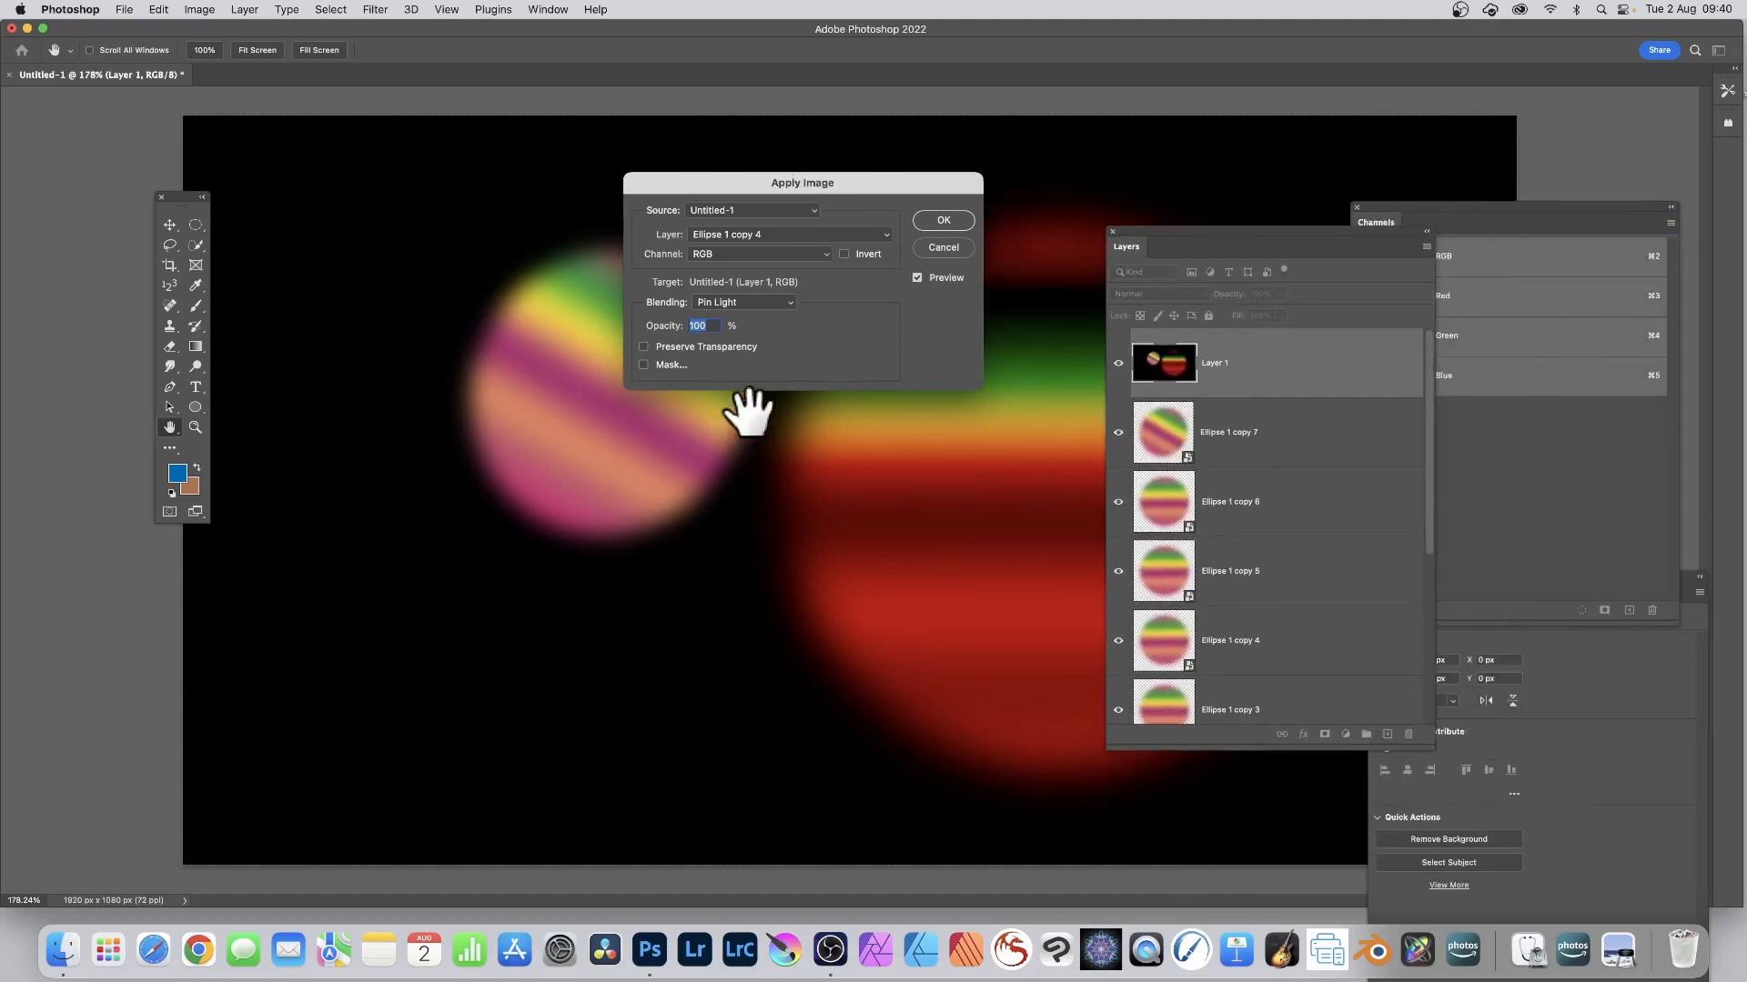
left_click_drag(1377, 210, 1410, 151)
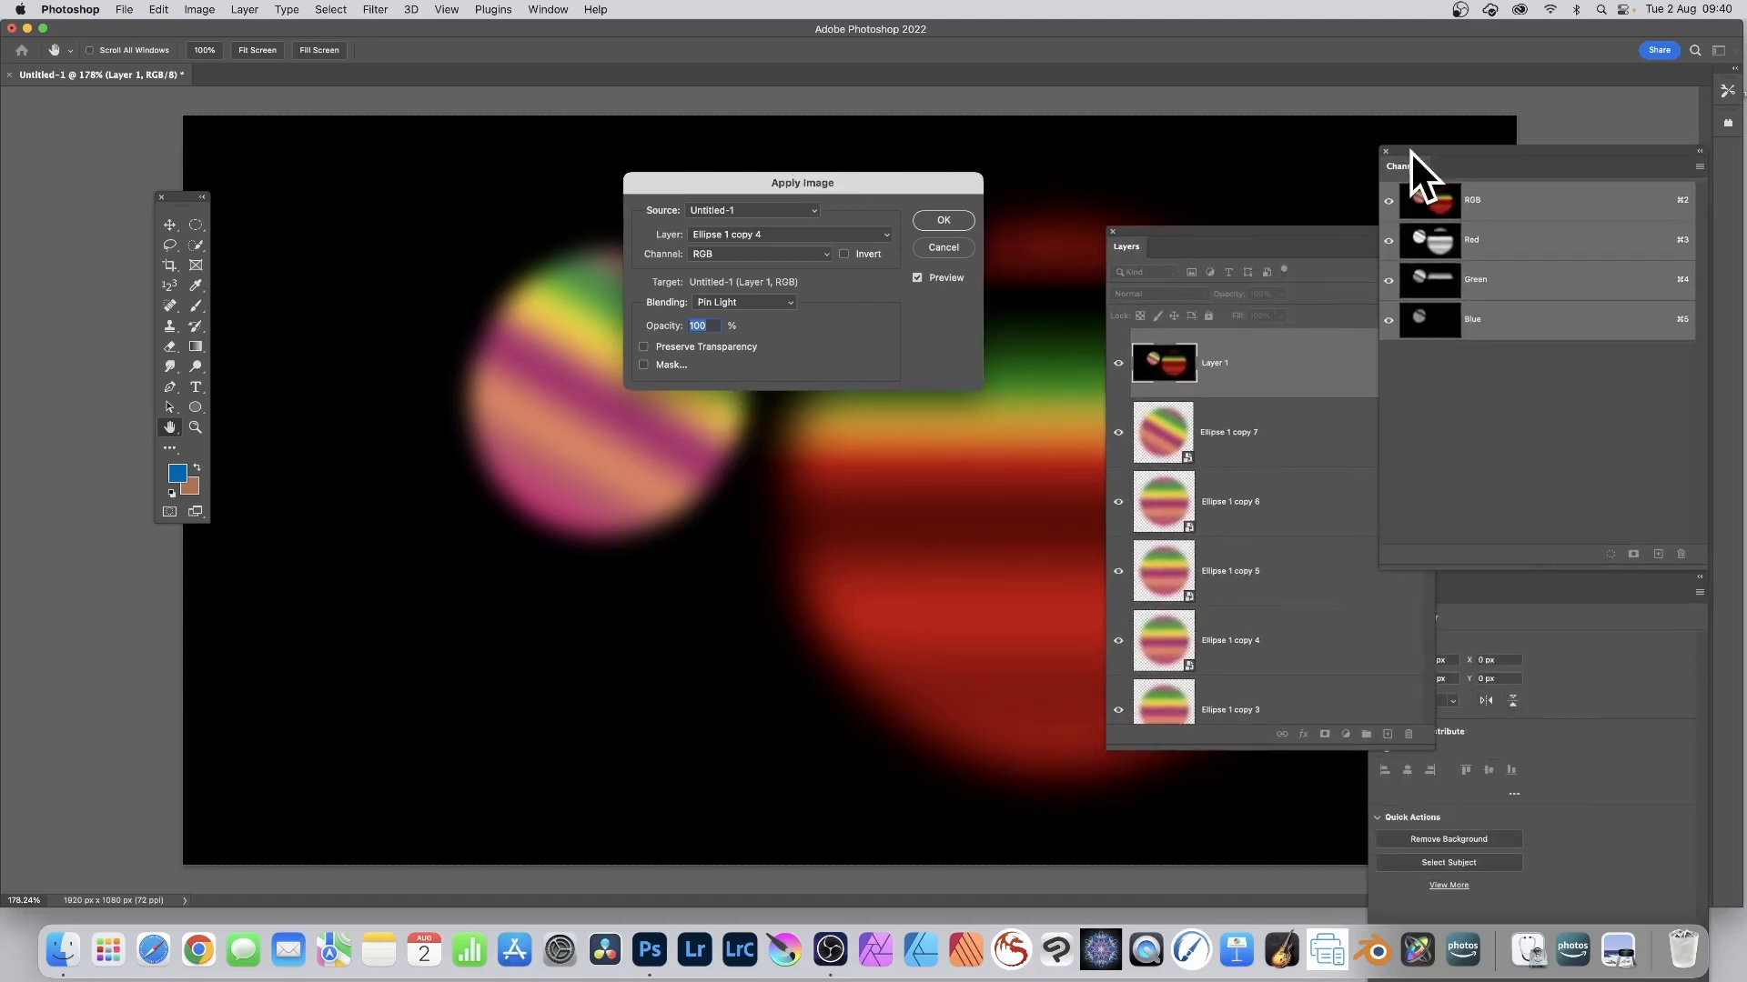
left_click_drag(1157, 237, 1225, 328)
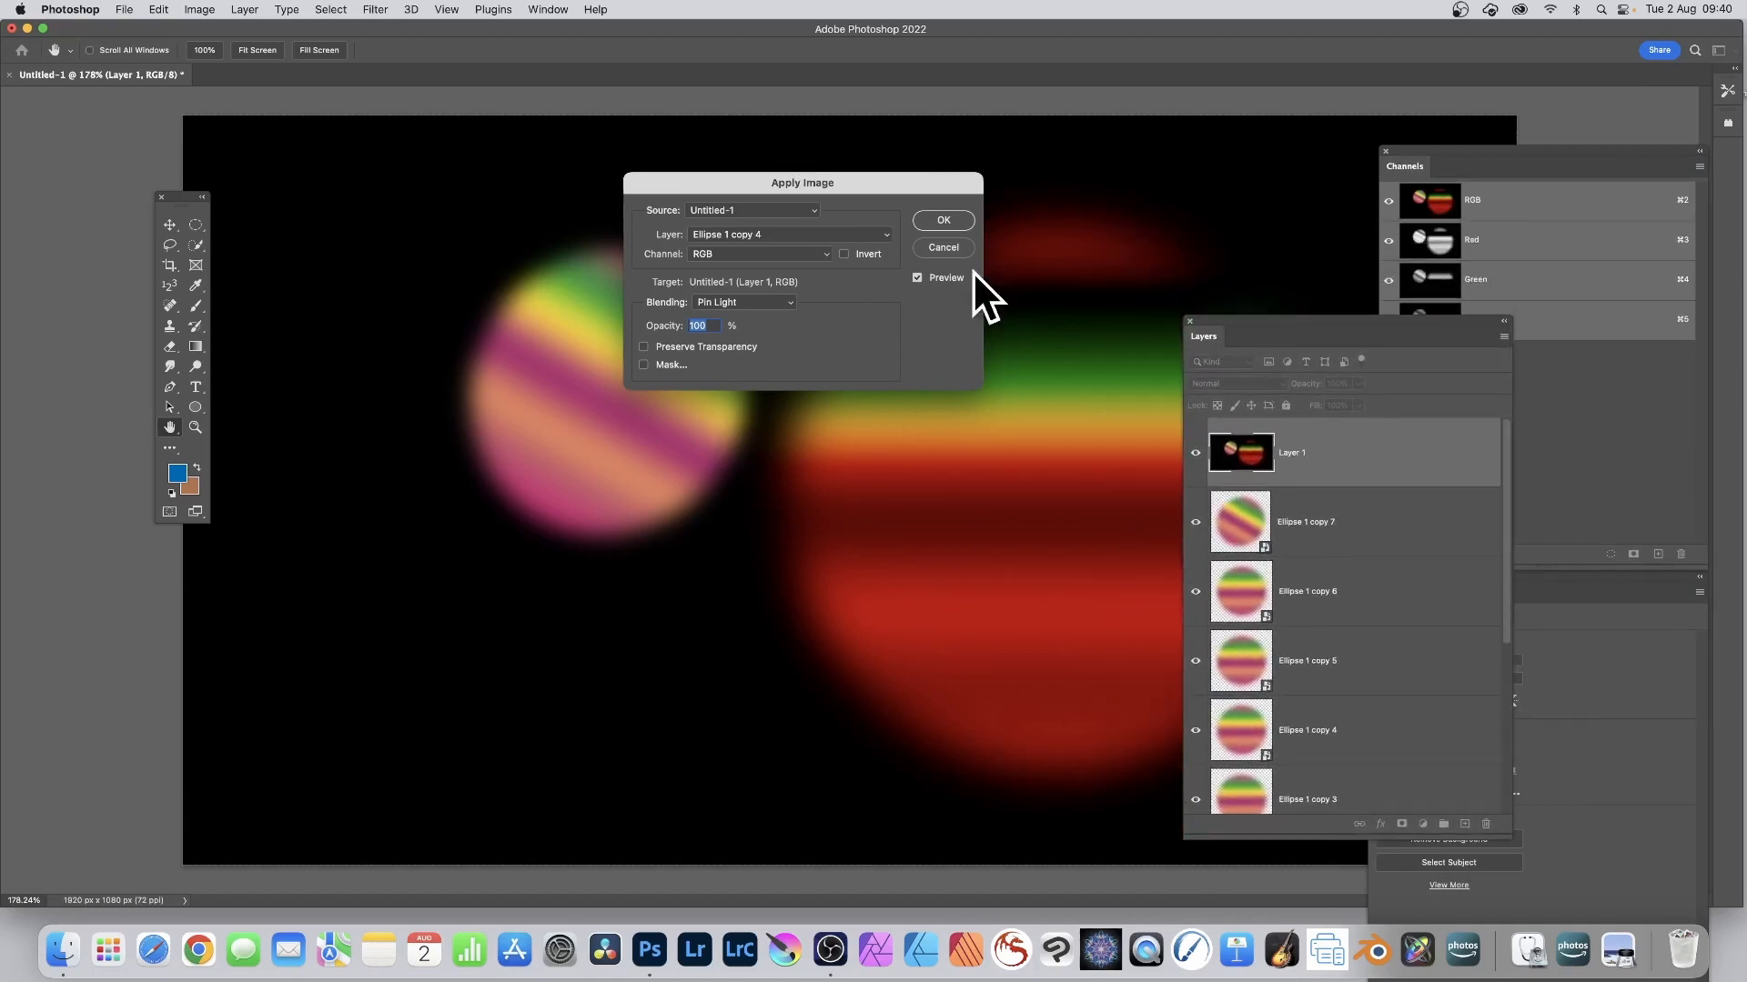
left_click(759, 304)
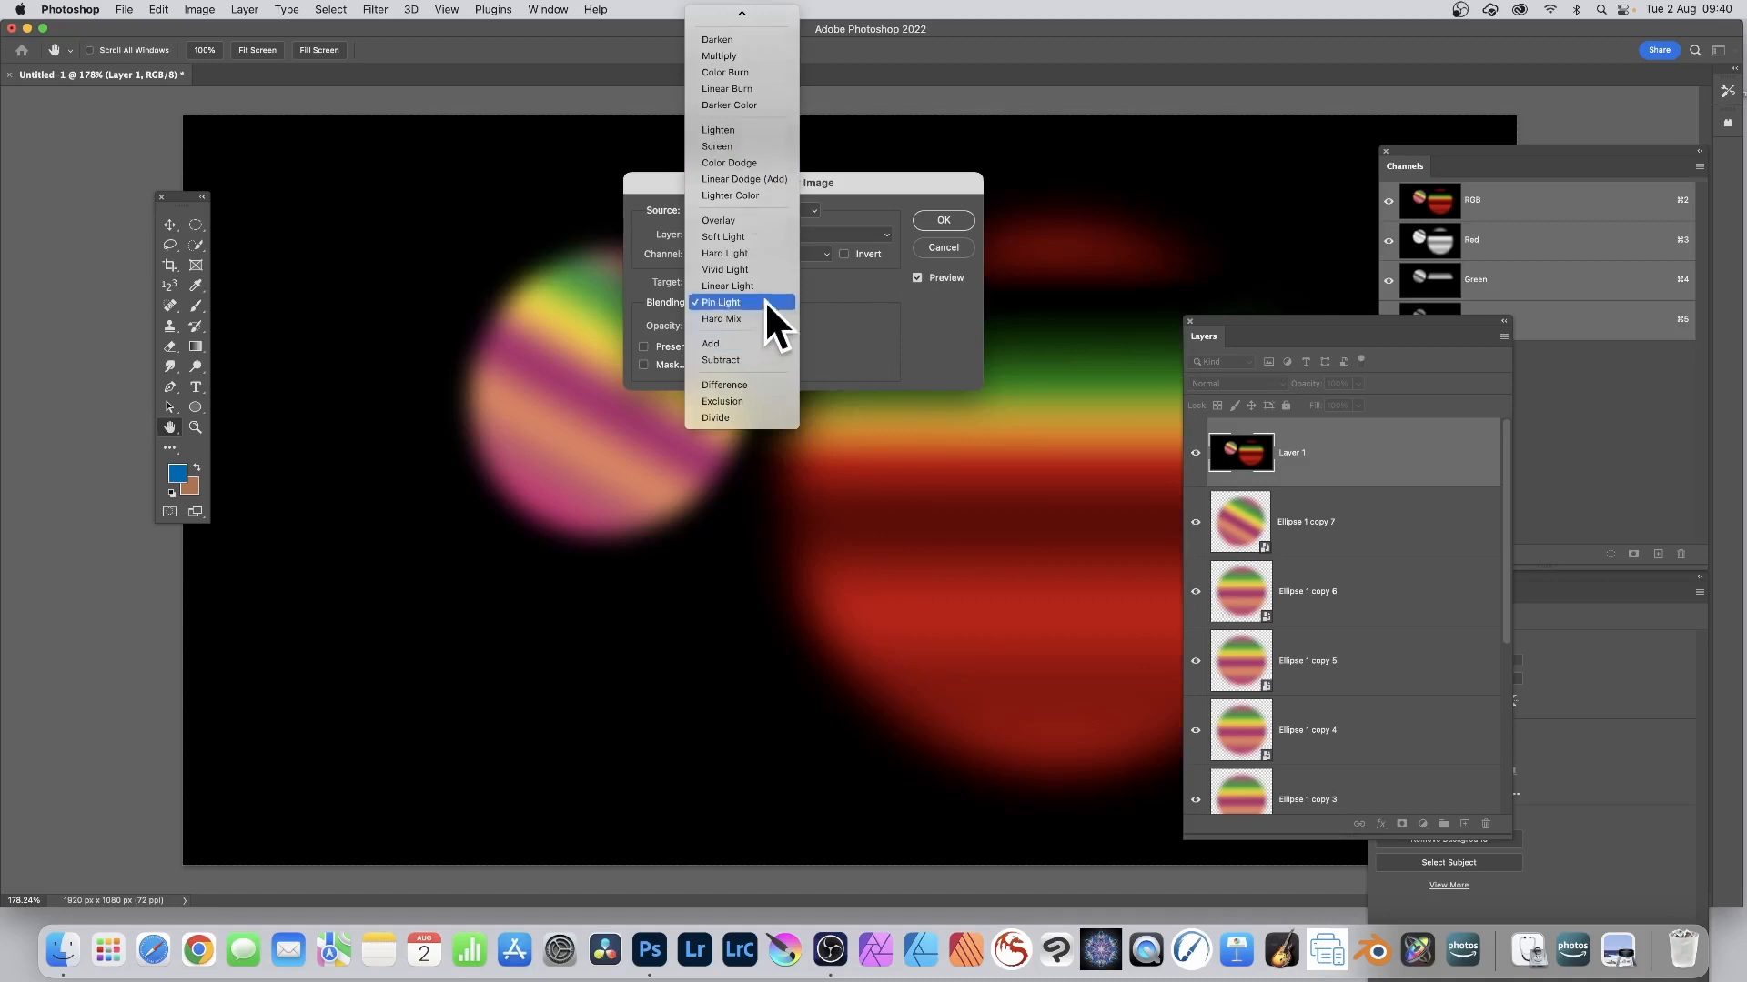
left_click(764, 302)
left_click(941, 221)
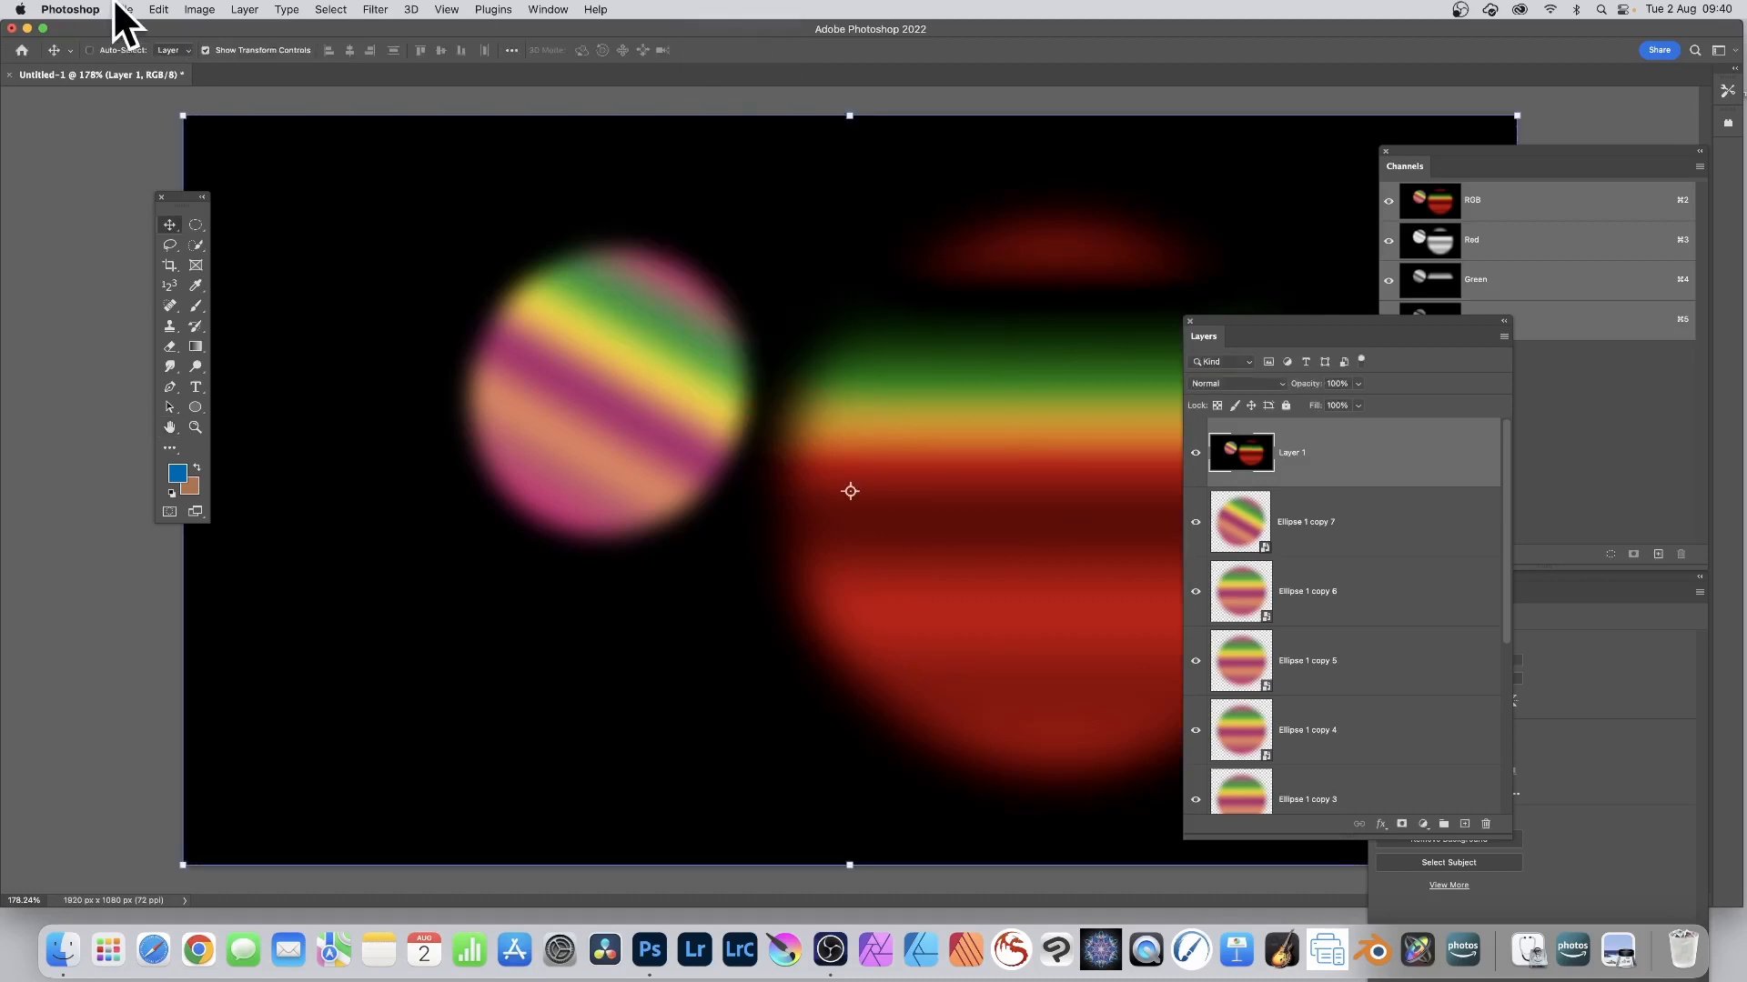
Start Apply Image again with Hard Light blending, trying Ellipse 1 copy 6 and switching the source layer to Ellipse 1 copy
key("super+alt+shift+a")
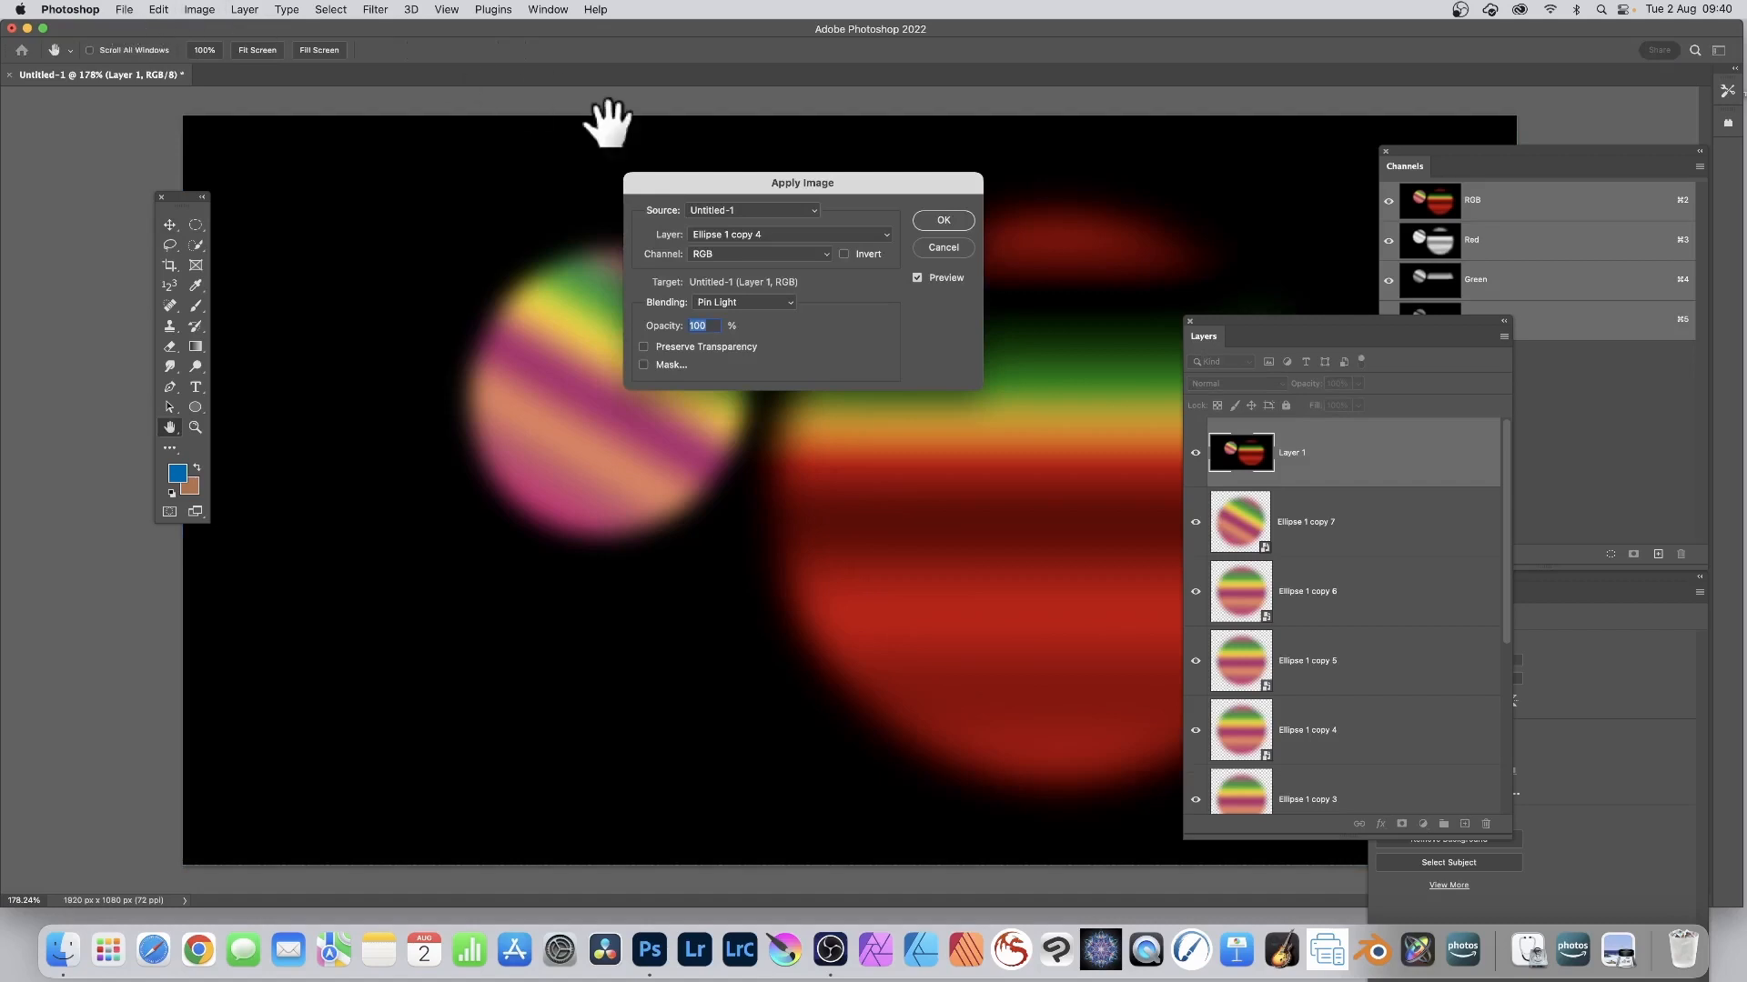
left_click(750, 300)
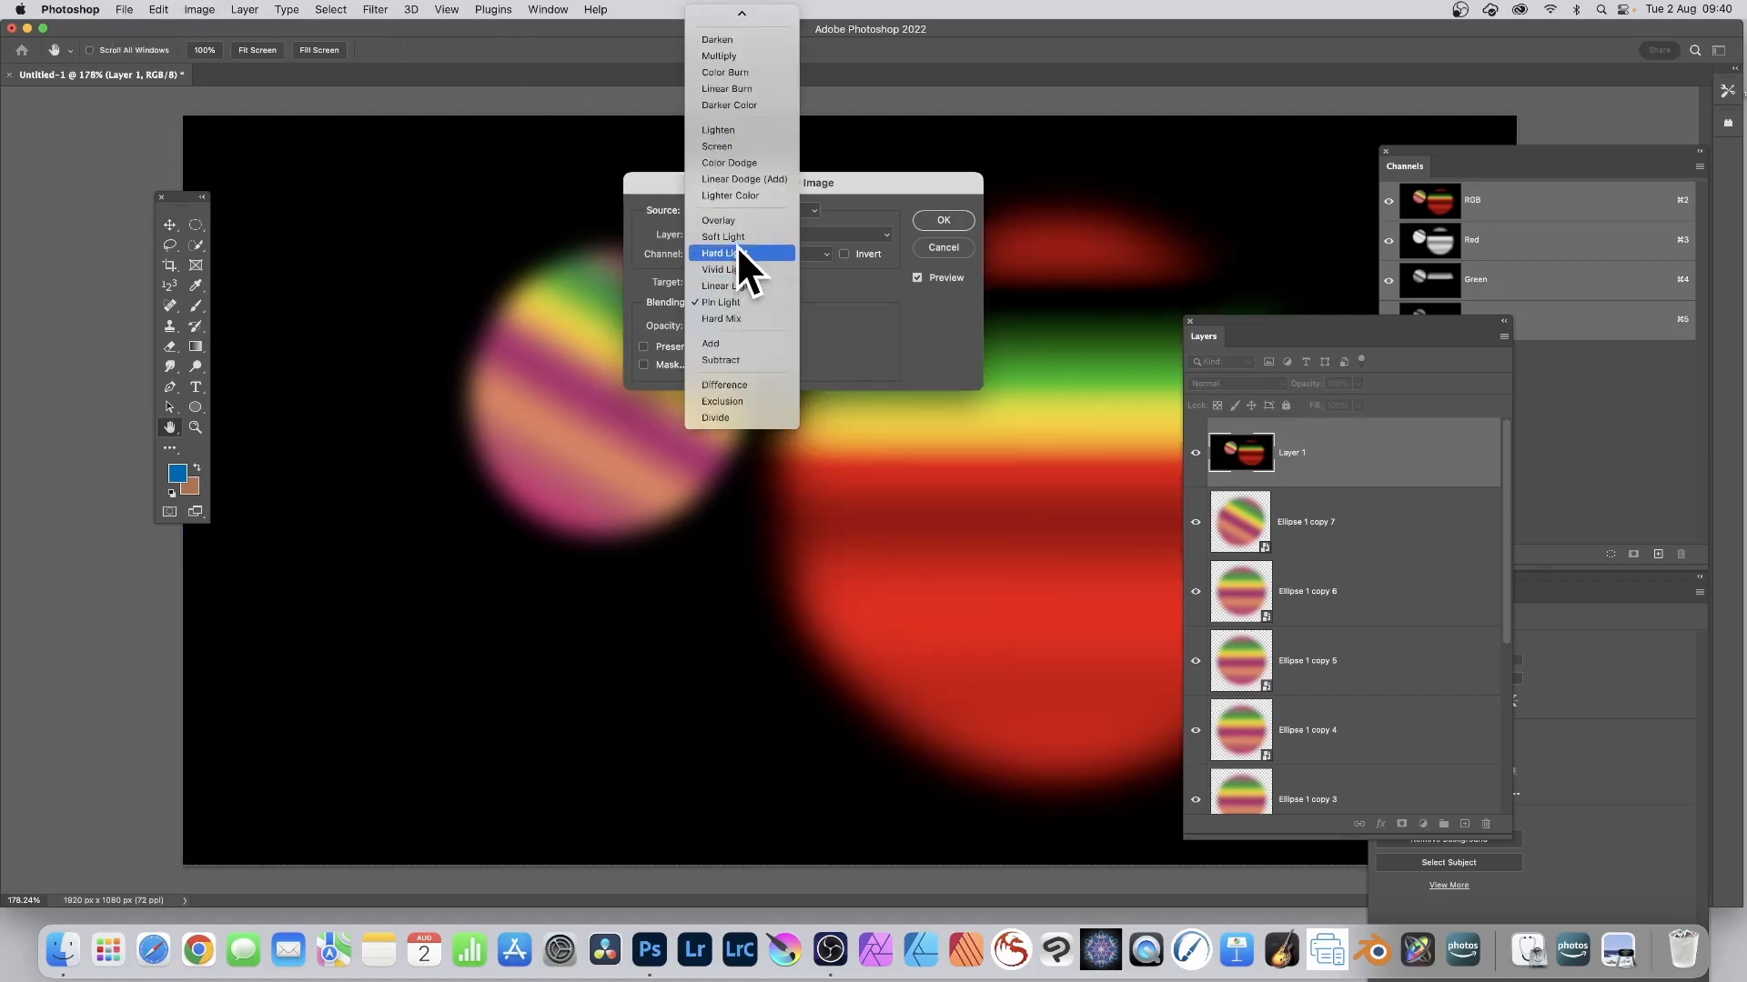
left_click(735, 244)
left_click(733, 236)
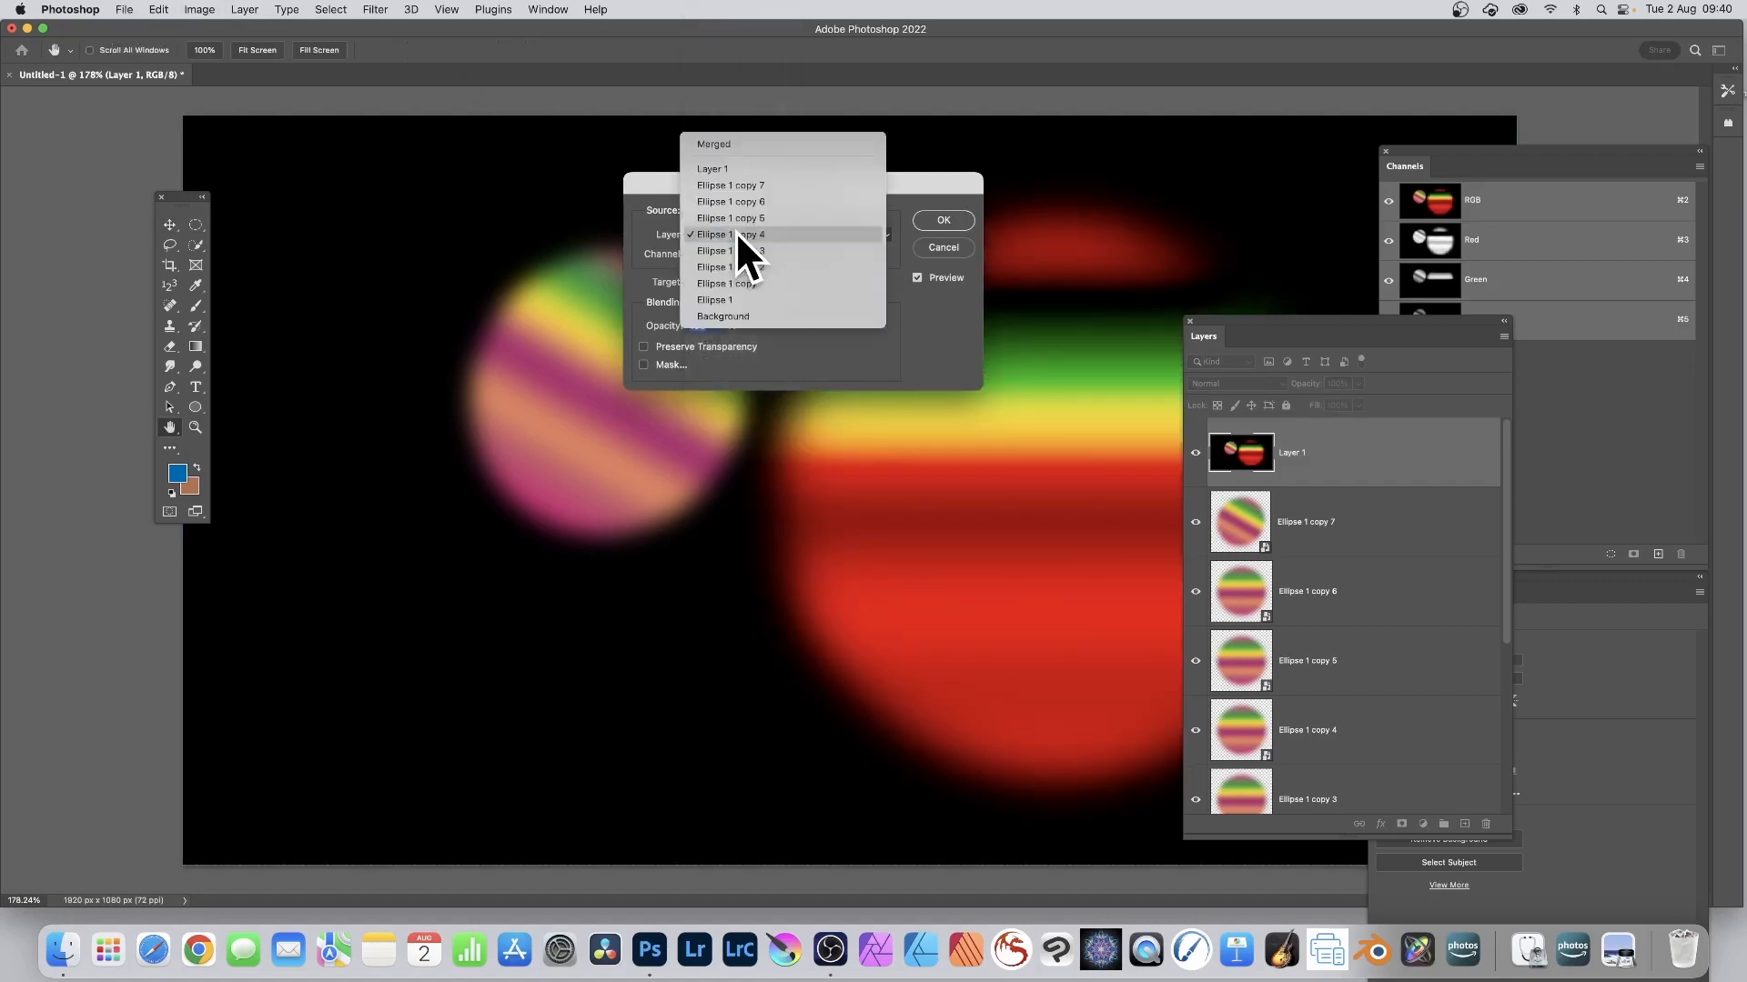
left_click(736, 198)
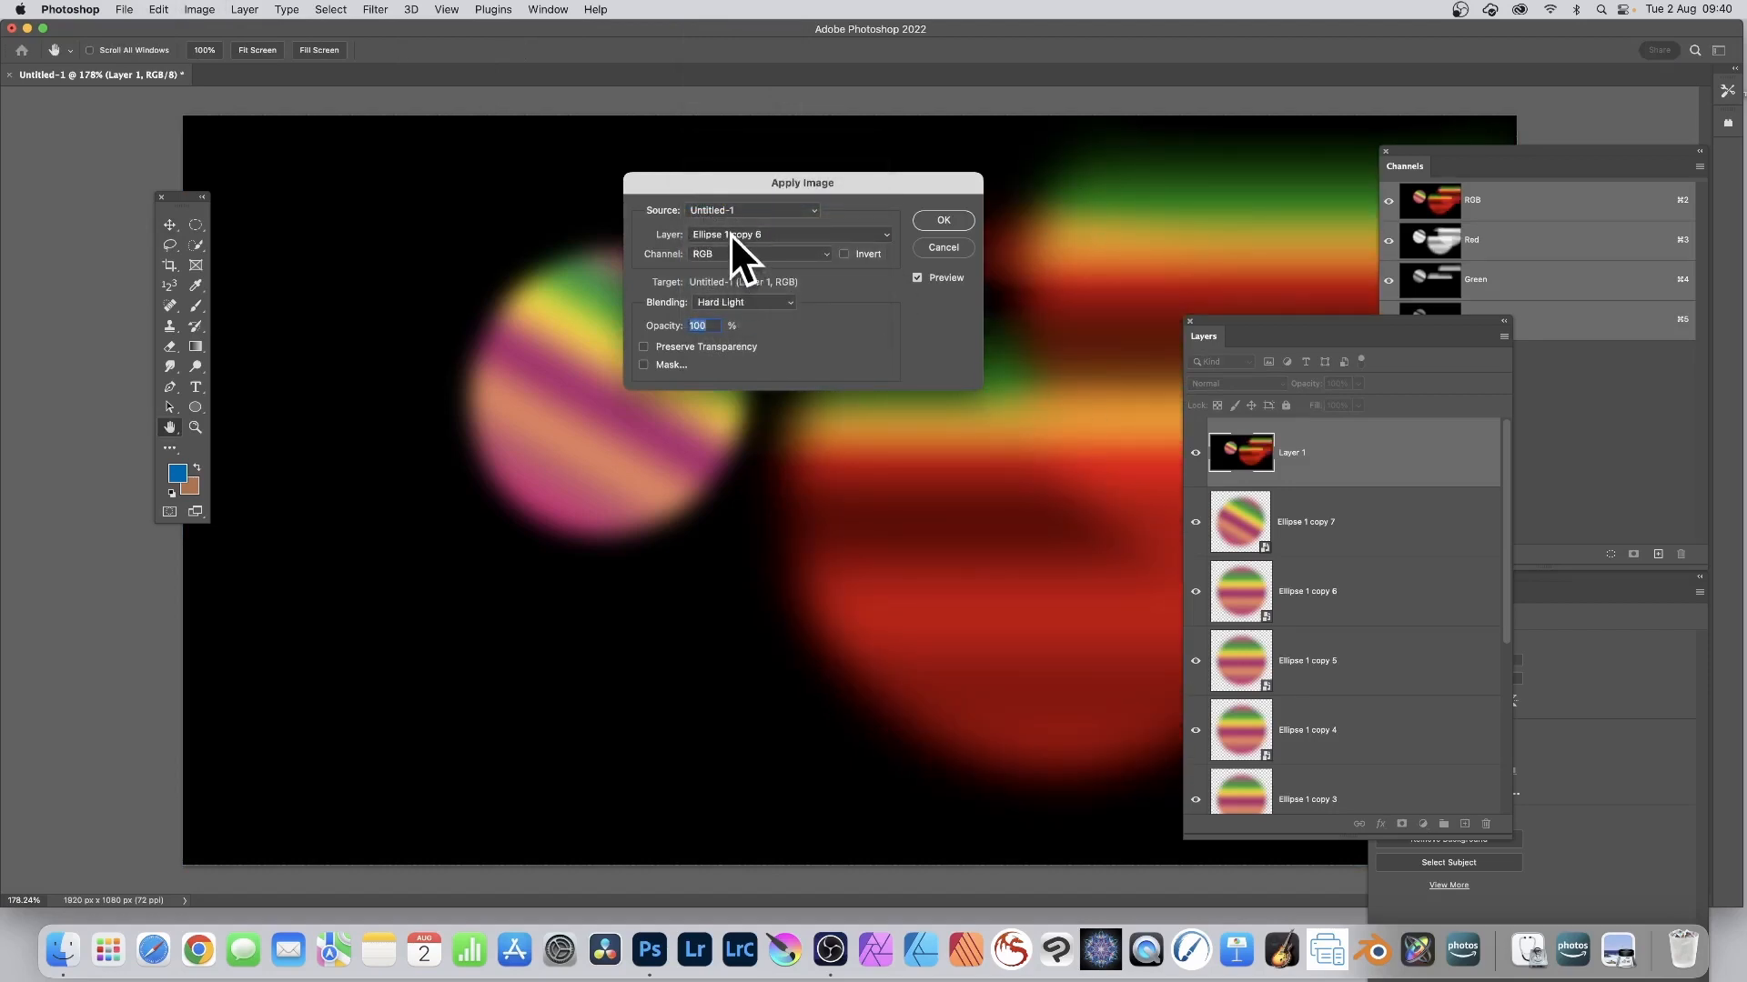
left_click(733, 236)
left_click(725, 309)
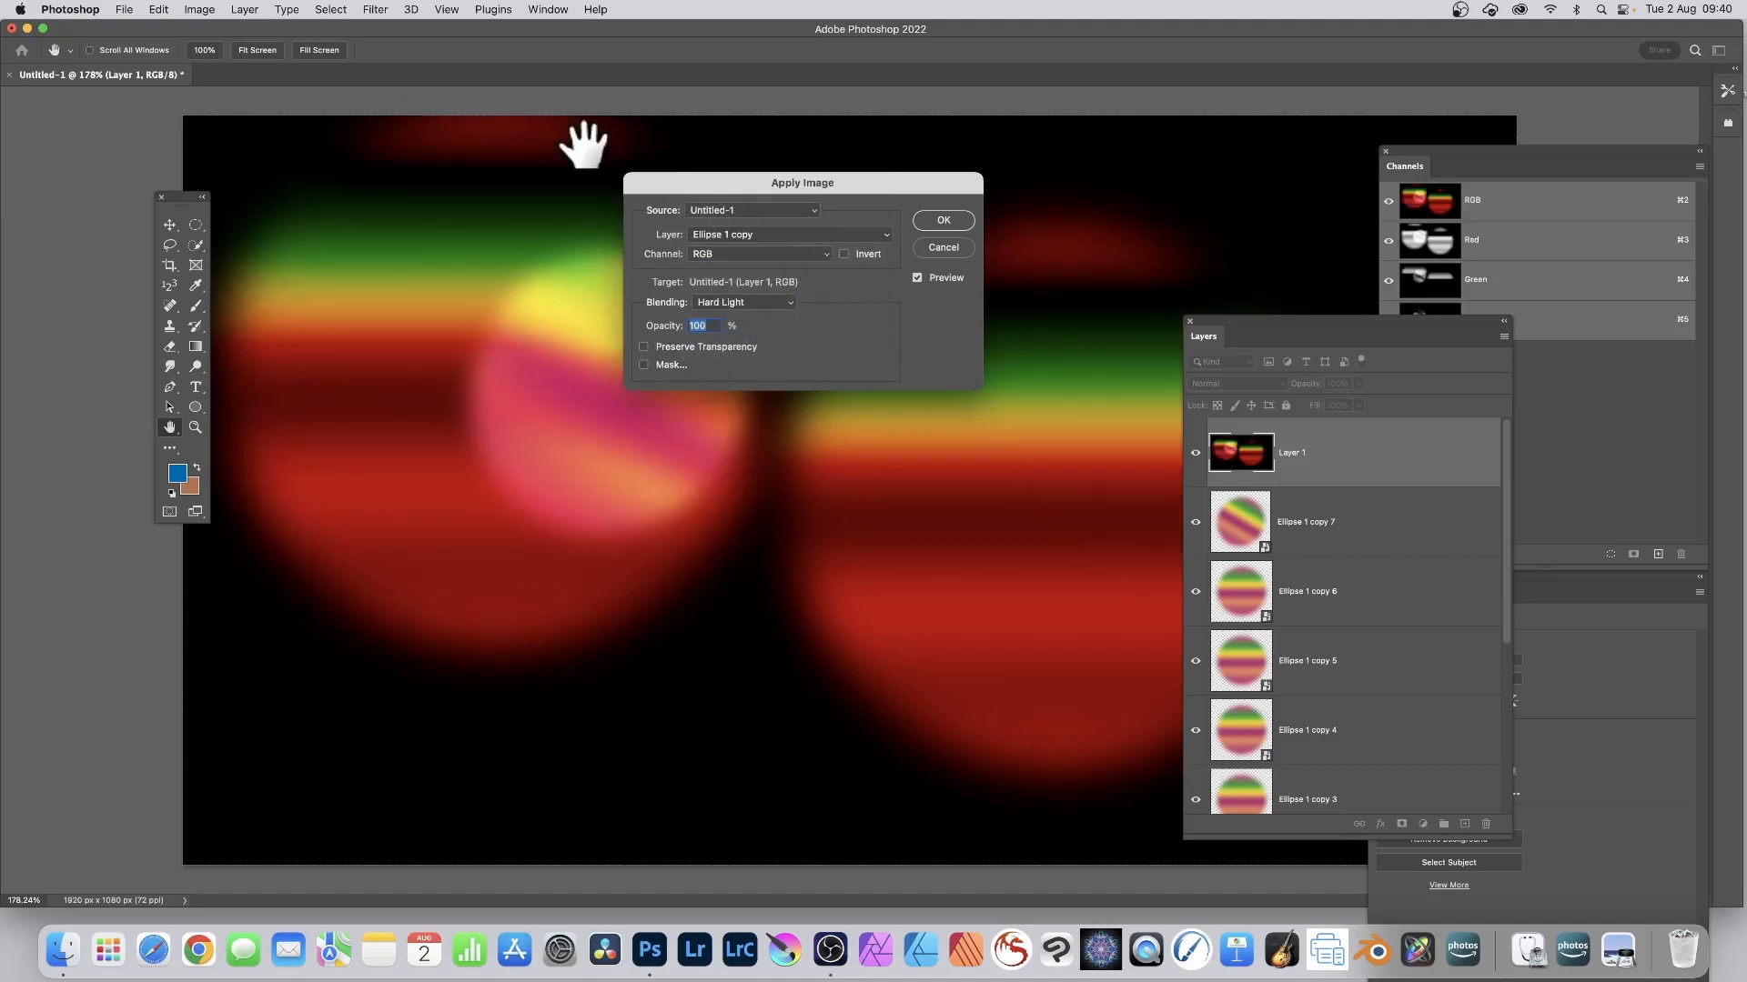
Try the Red, Green and Blue channels of Ellipse 1 copy as the Apply Image source
left_click(719, 254)
left_click(728, 269)
left_click(735, 255)
left_click(734, 270)
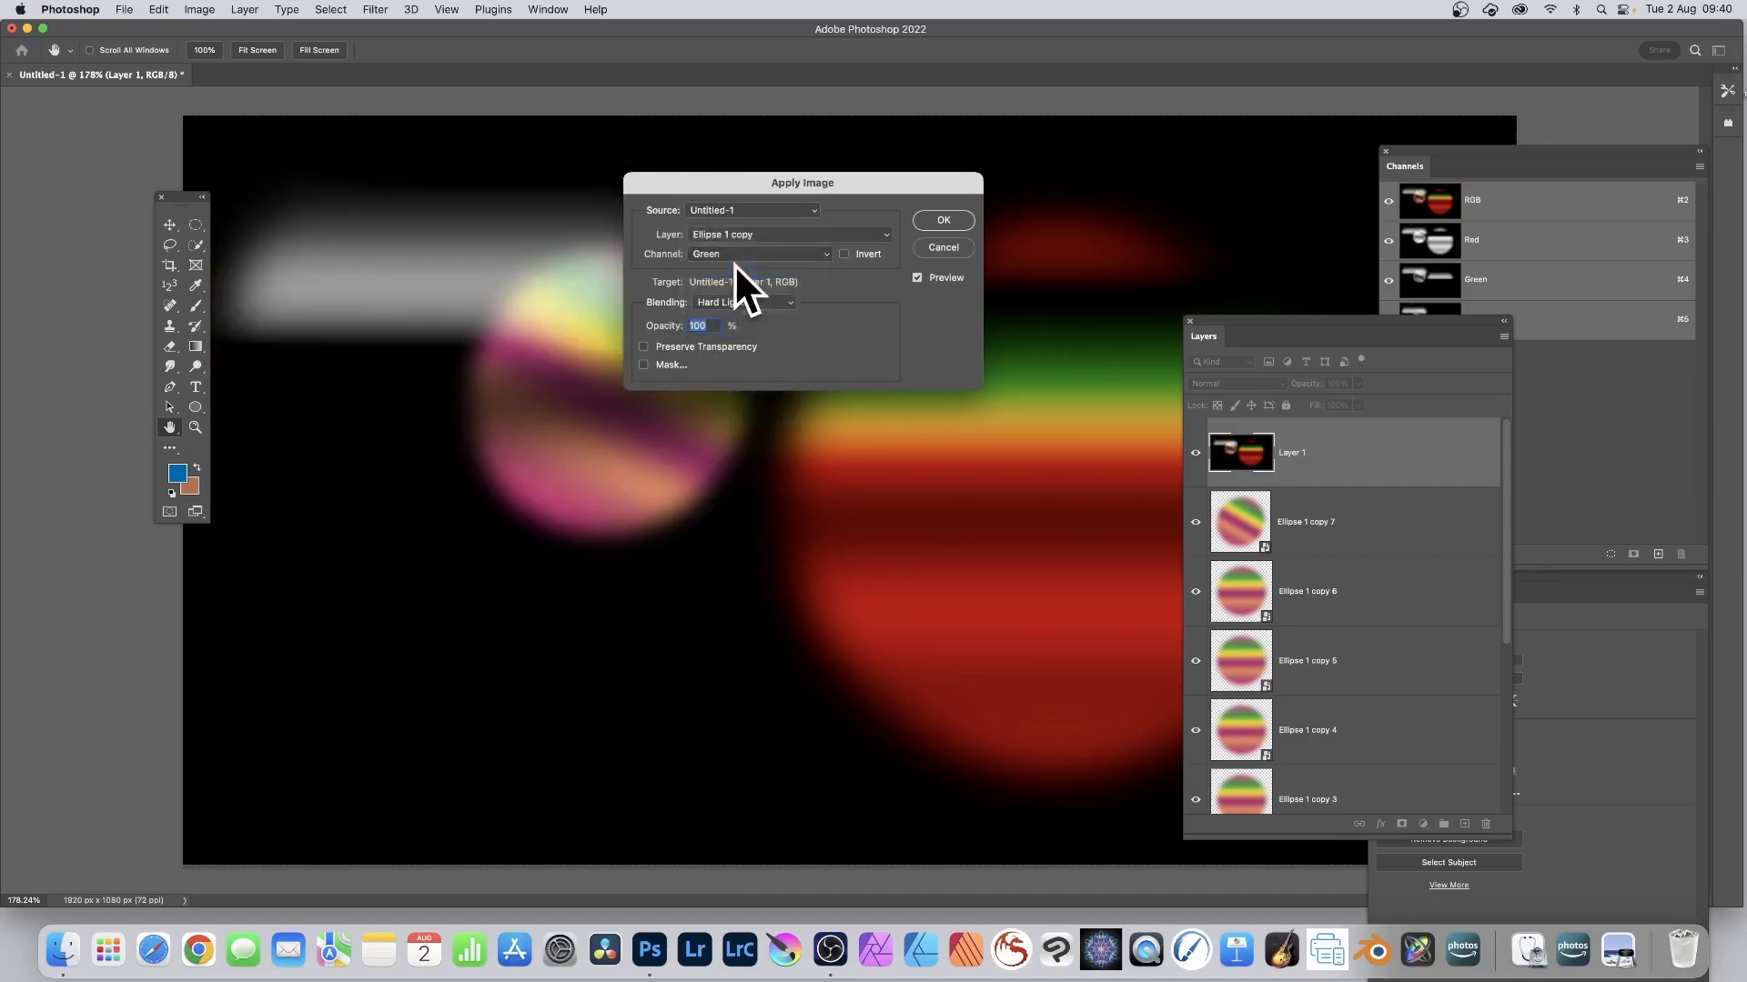
left_click(733, 254)
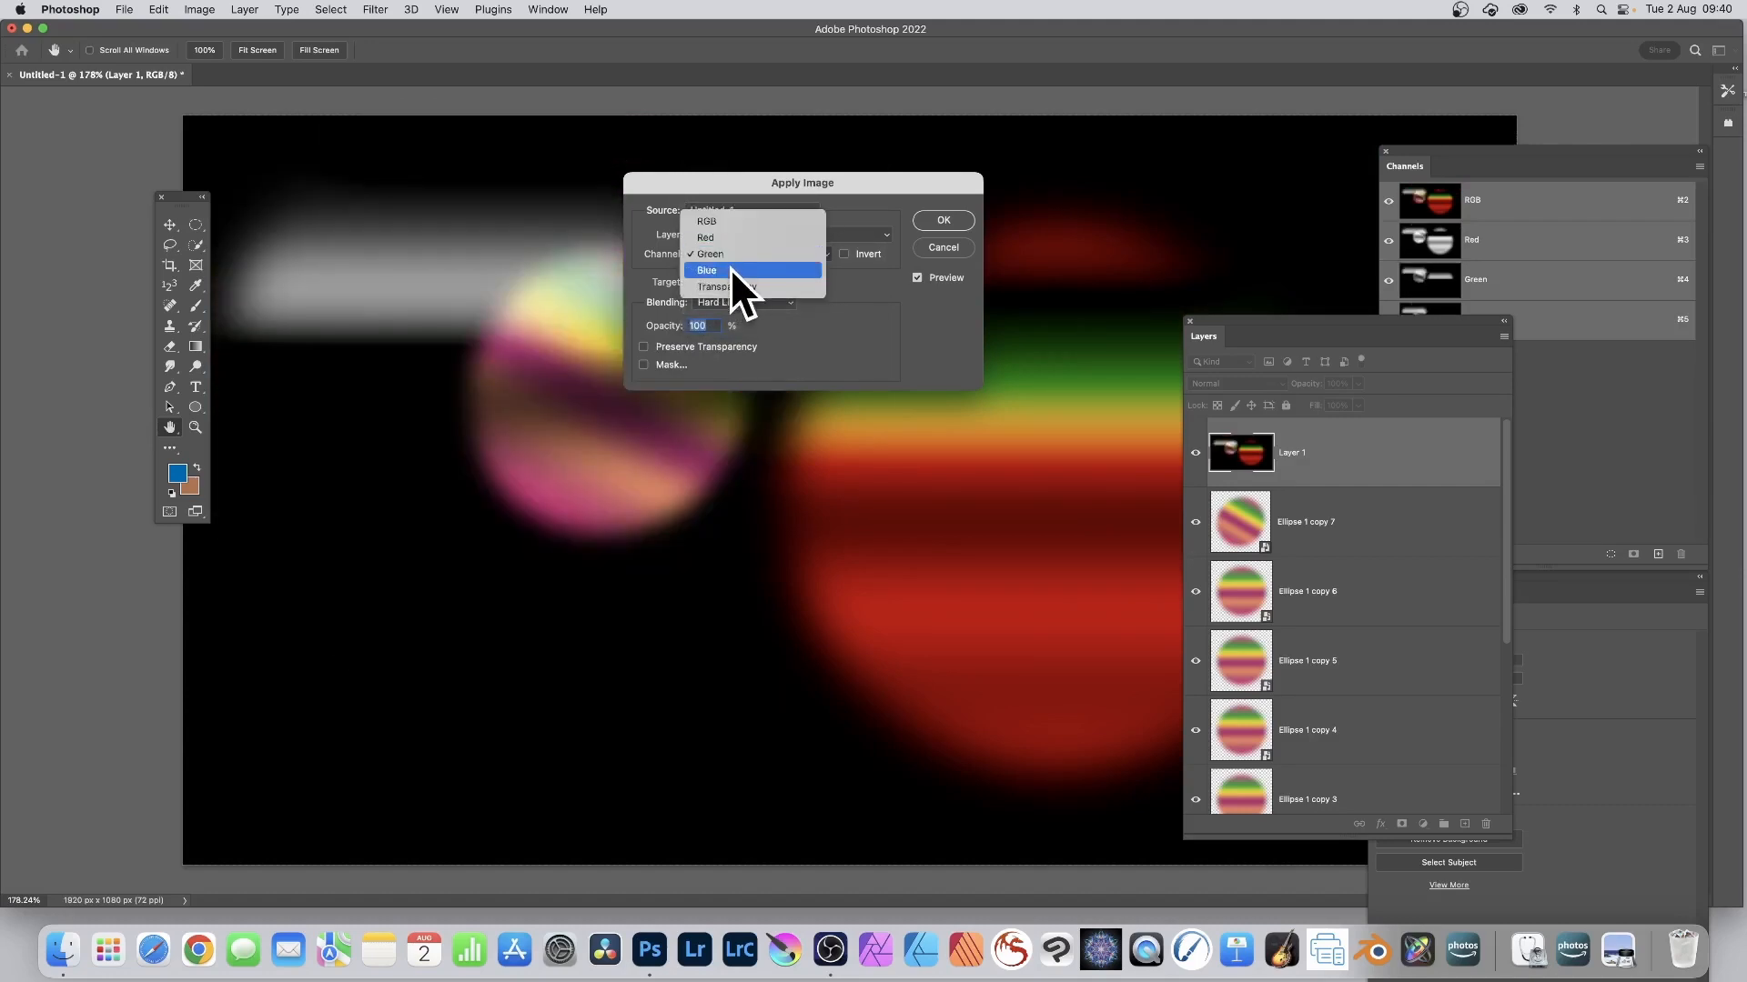
left_click(729, 269)
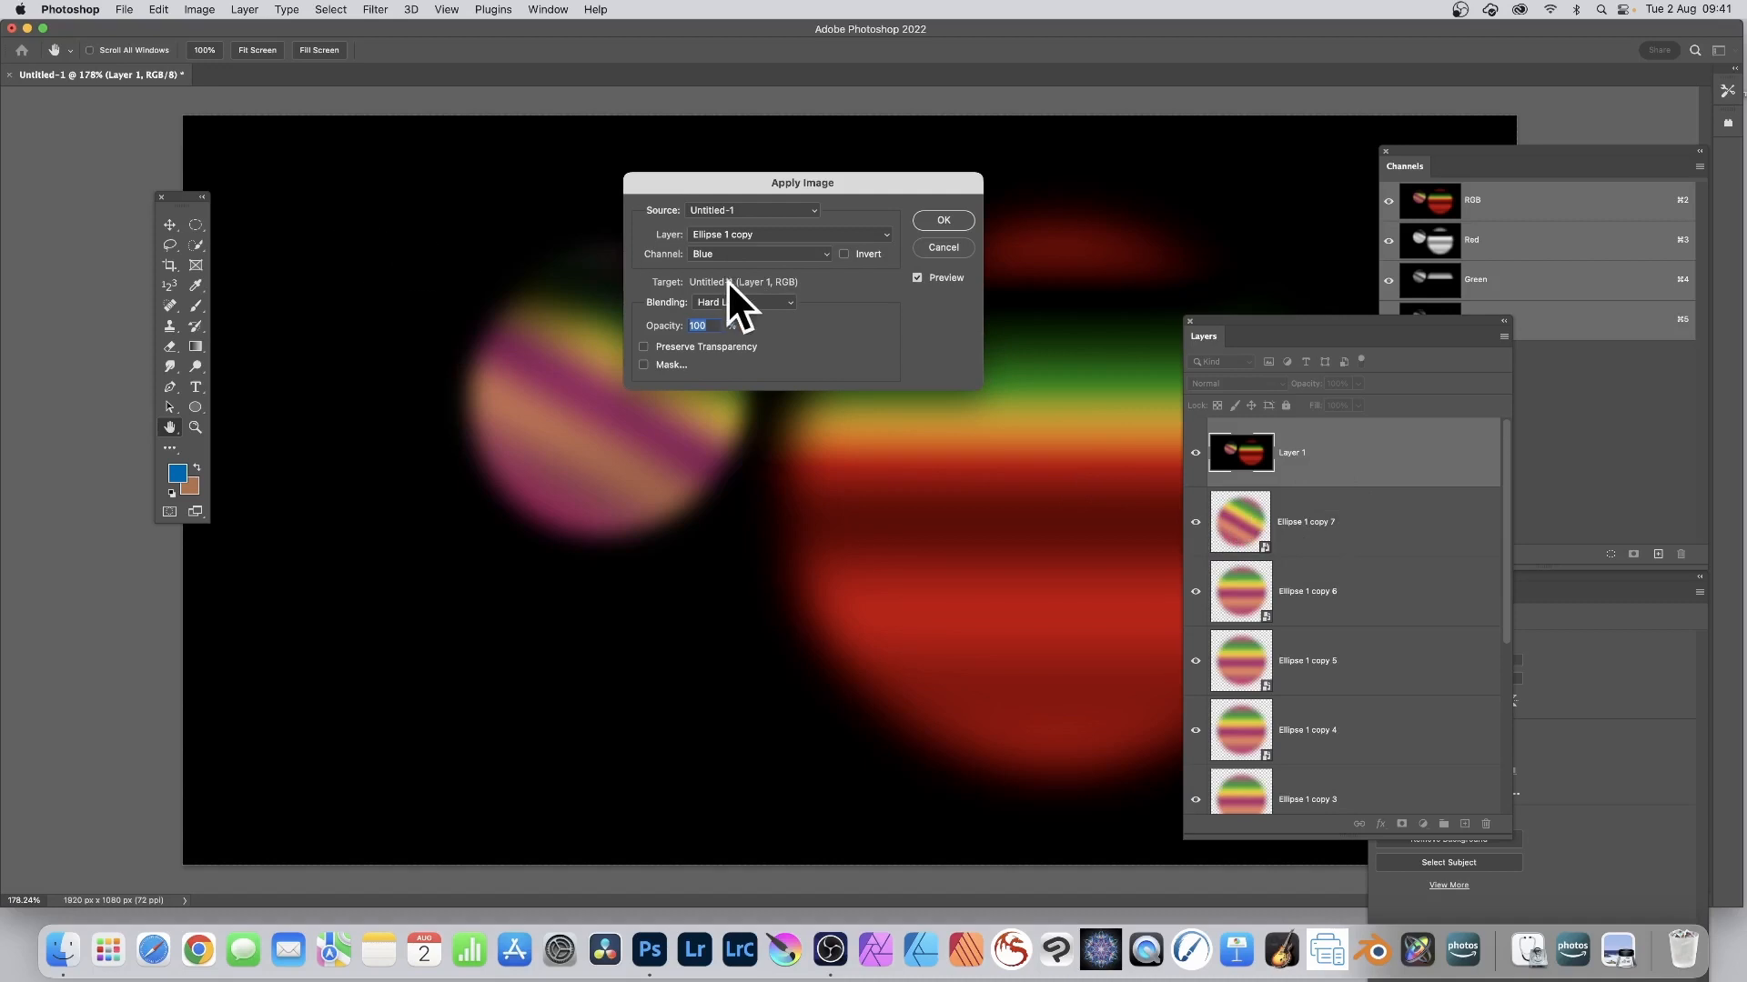
Apply the Red channel of Ellipse 1 copy to Layer 1 with Difference blending at 100% opacity
left_click(719, 252)
left_click(726, 220)
left_click(760, 302)
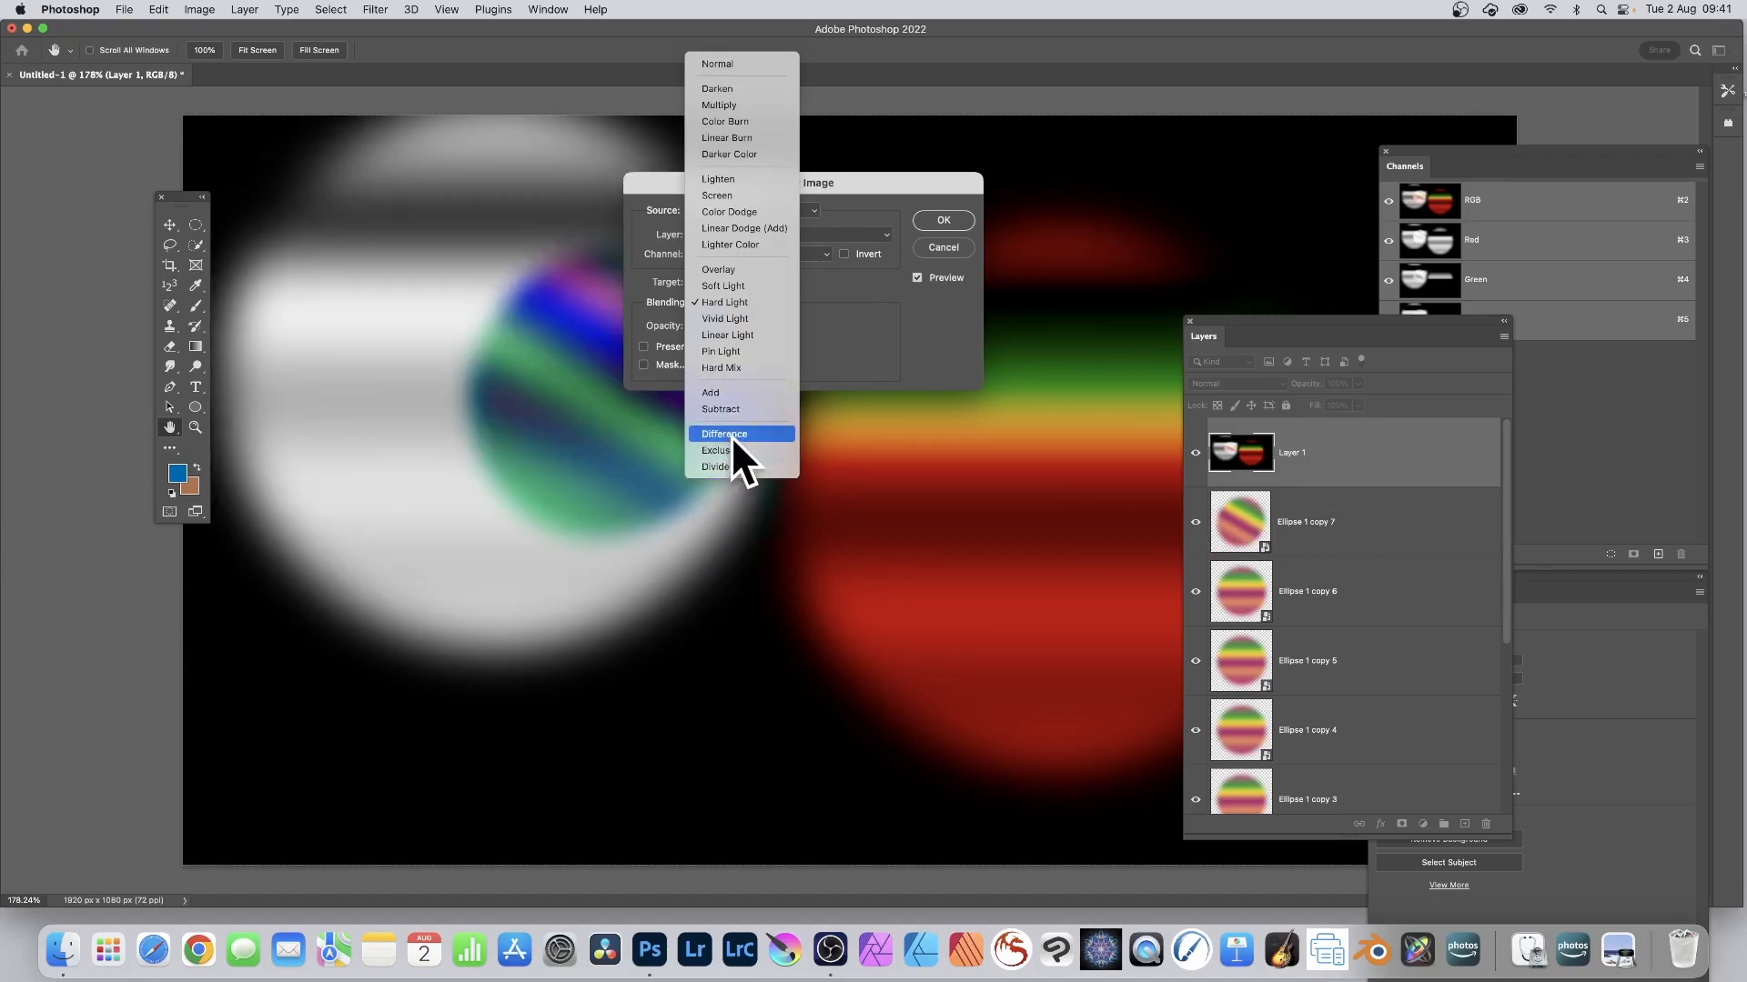
left_click(730, 434)
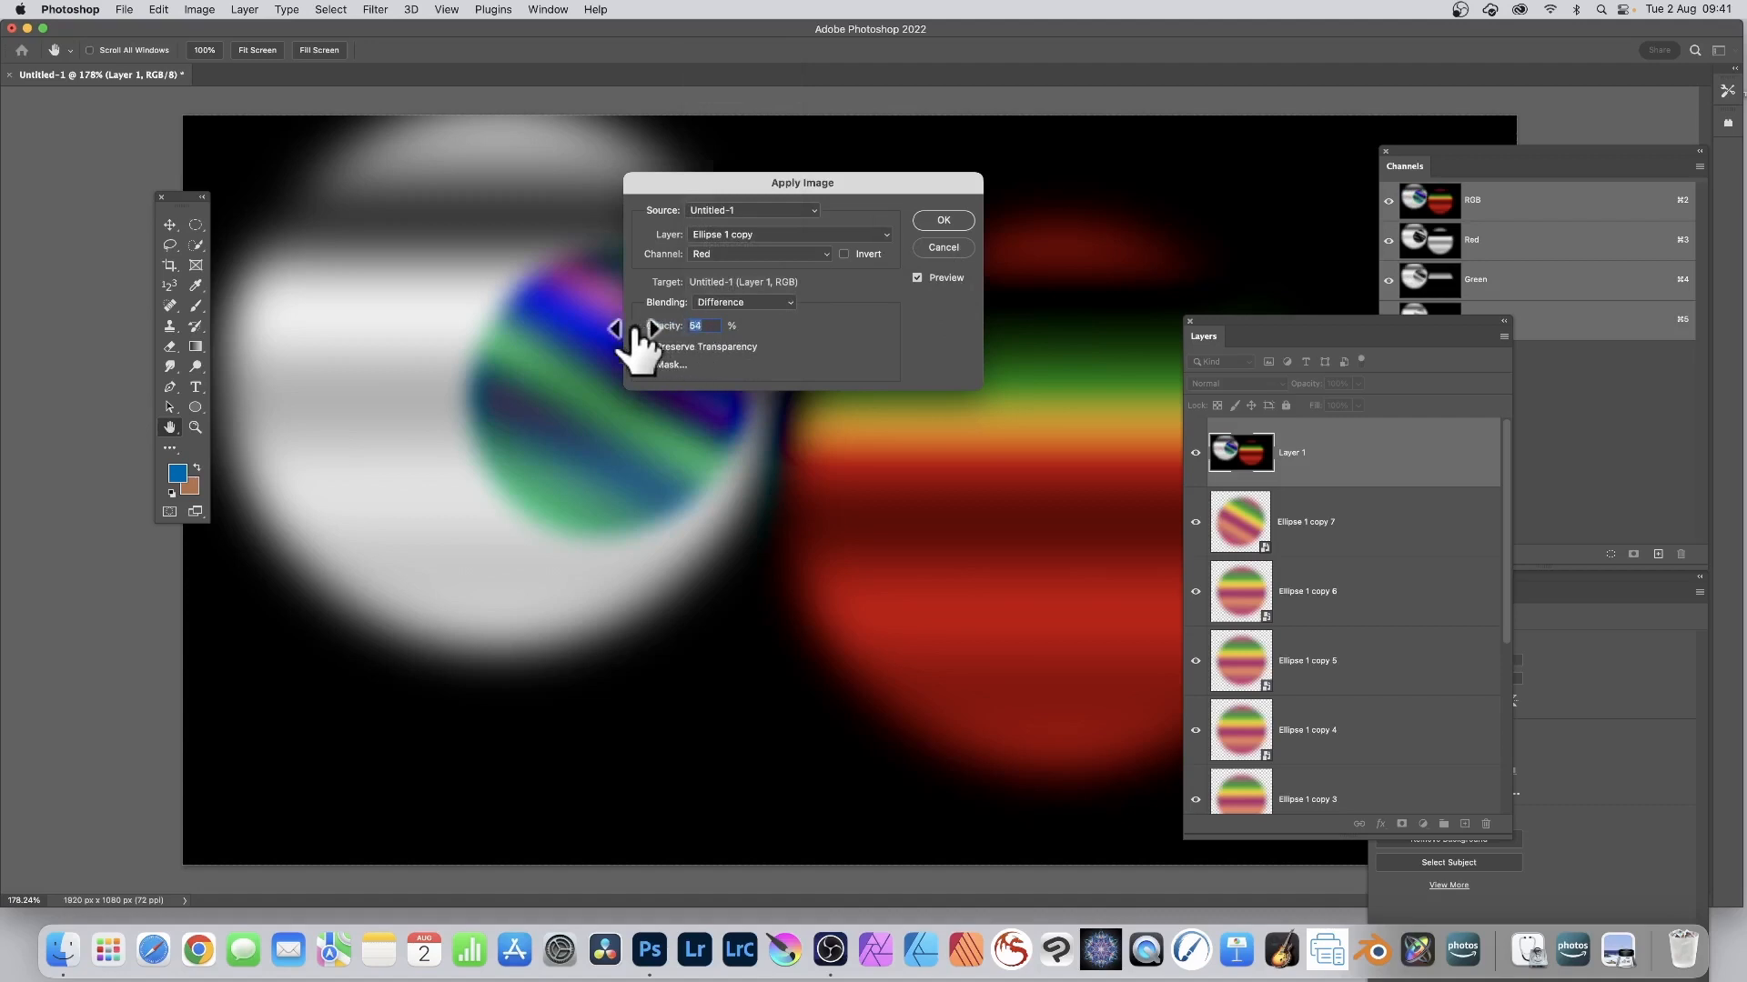
left_click_drag(636, 336, 913, 337)
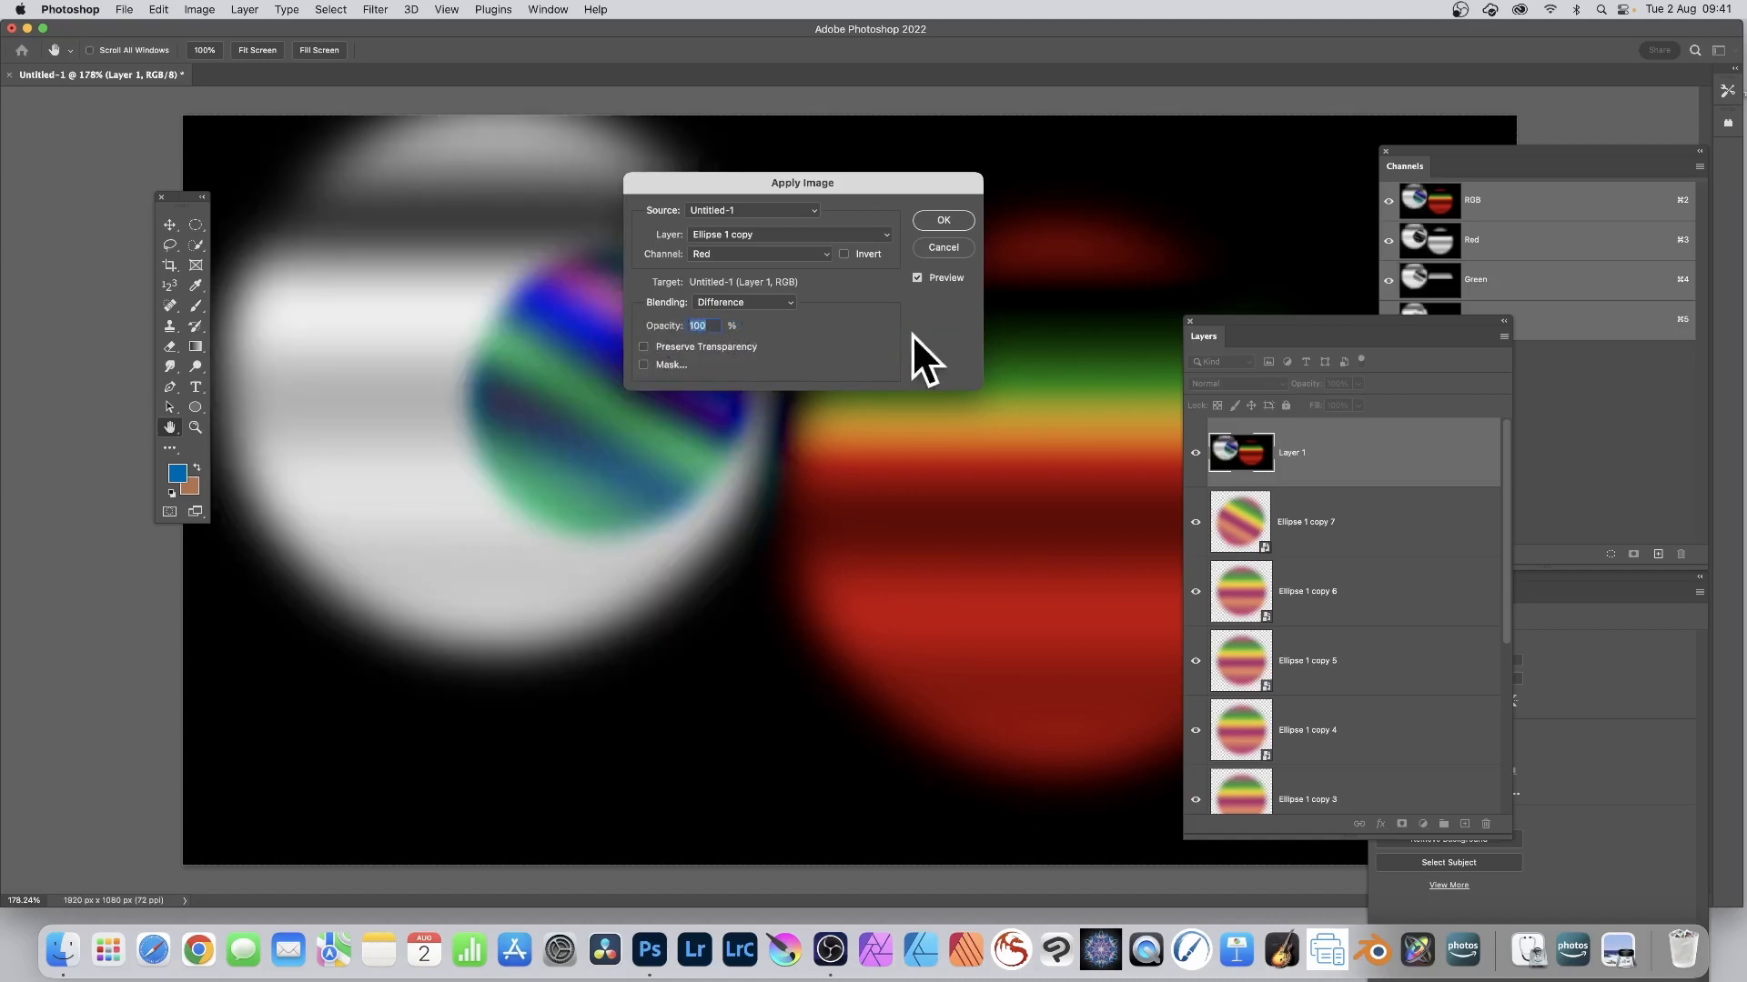
left_click(948, 220)
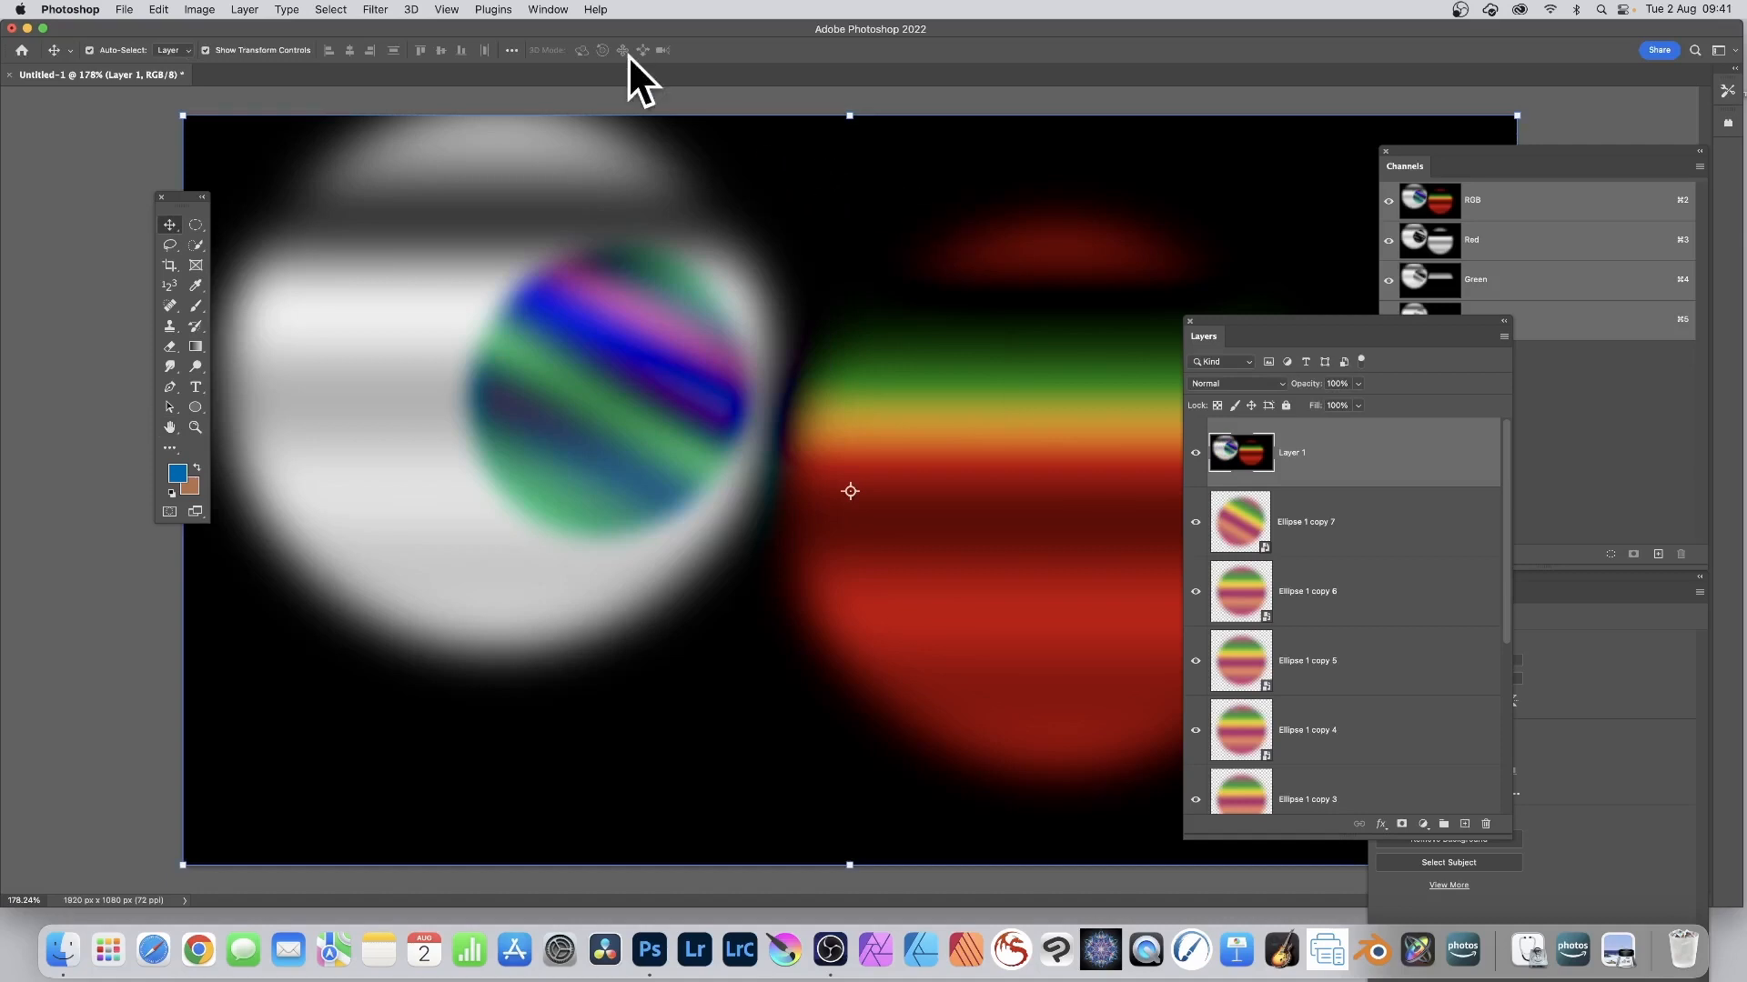
Start another Apply Image on Layer 1 with Ellipse 1 copy 6 as the source layer and try its RGB channel
key("alt+shift+super+a")
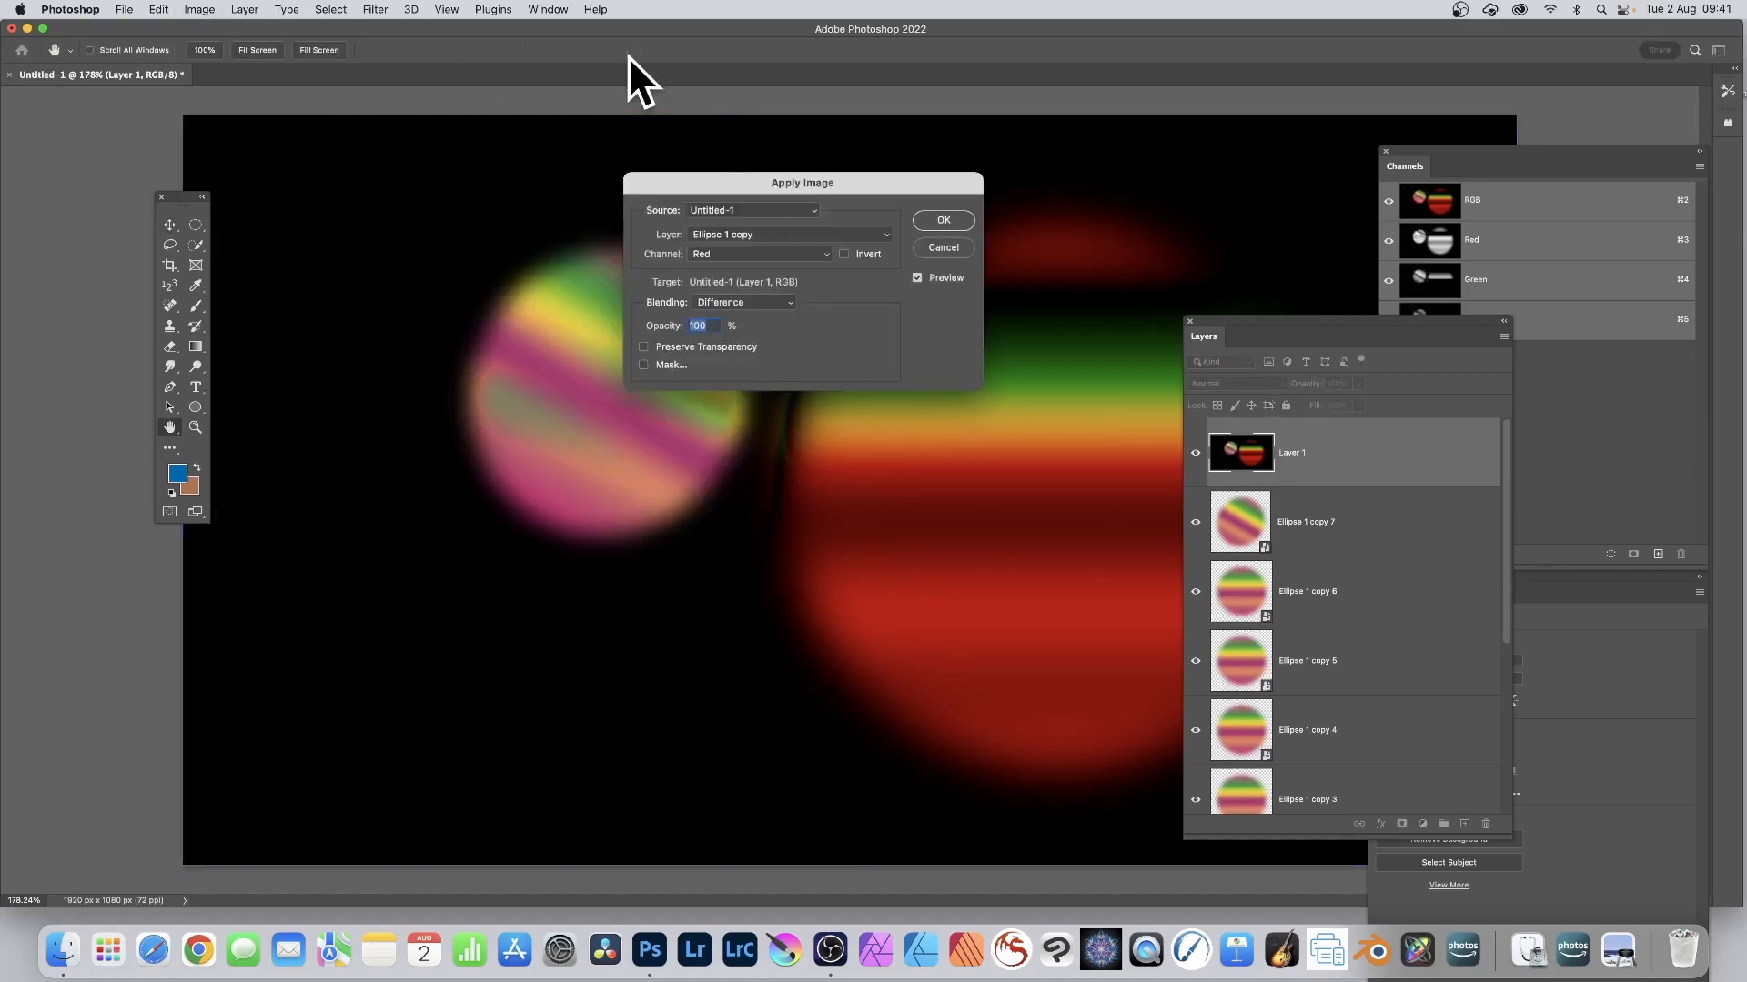
left_click(764, 235)
left_click(762, 152)
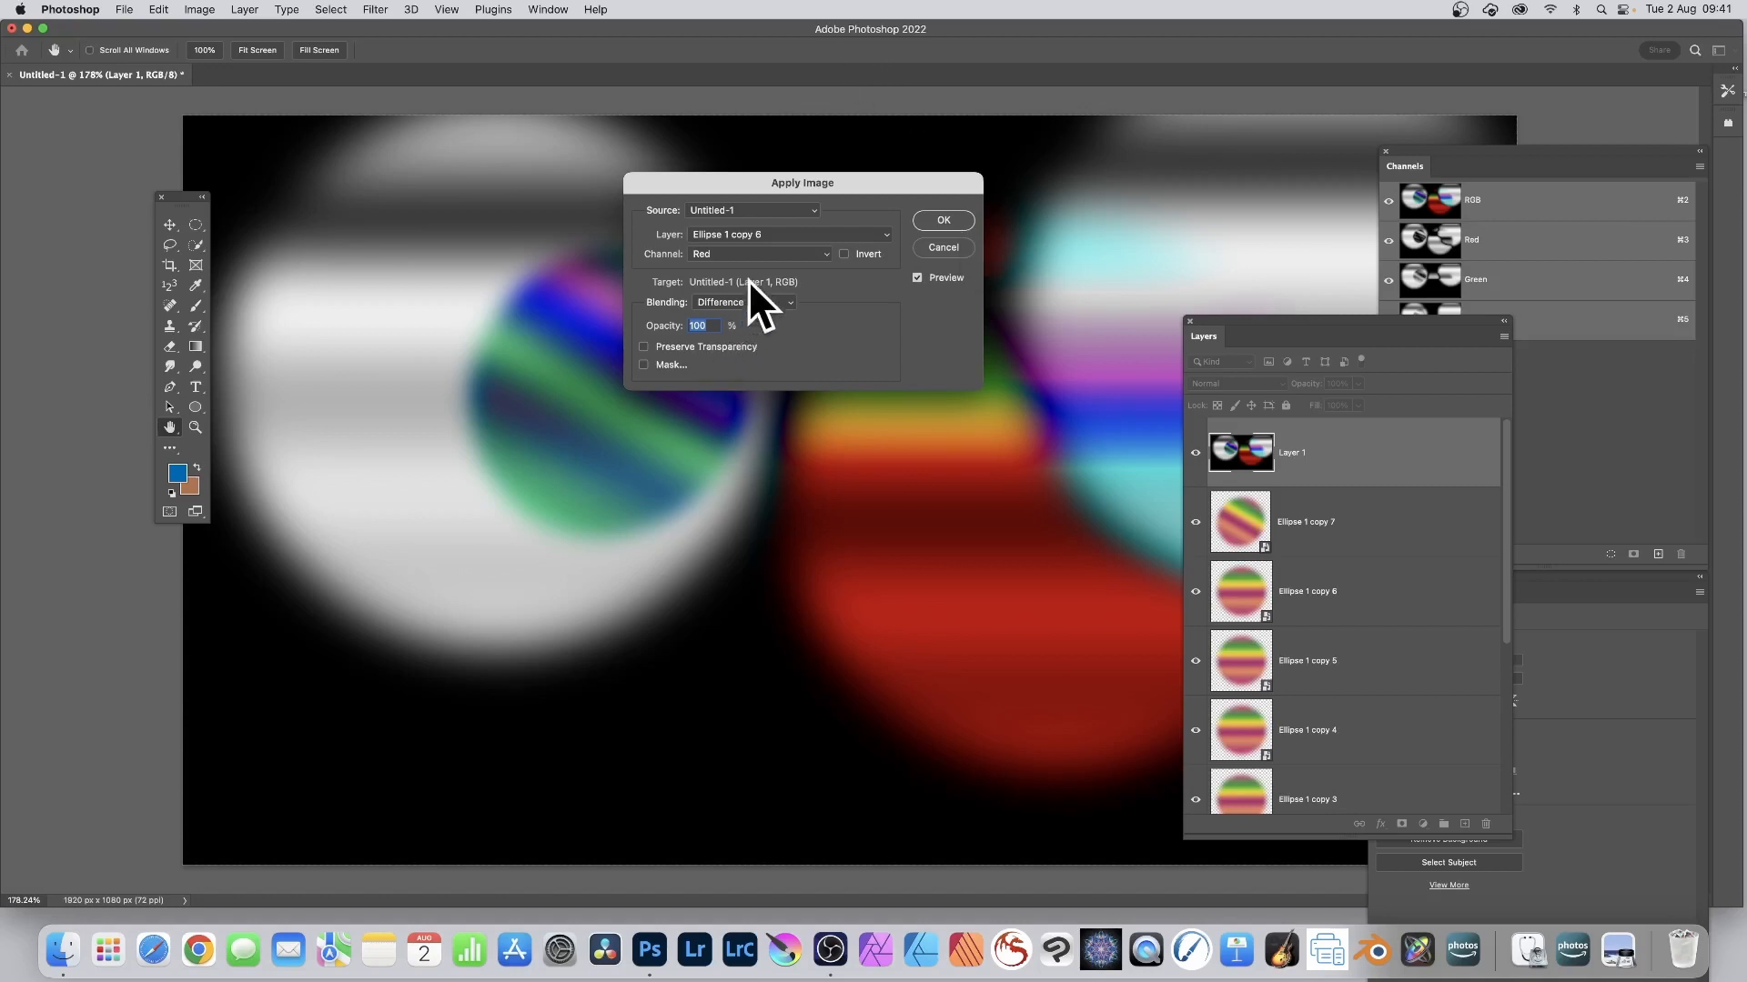
left_click(752, 253)
left_click(750, 238)
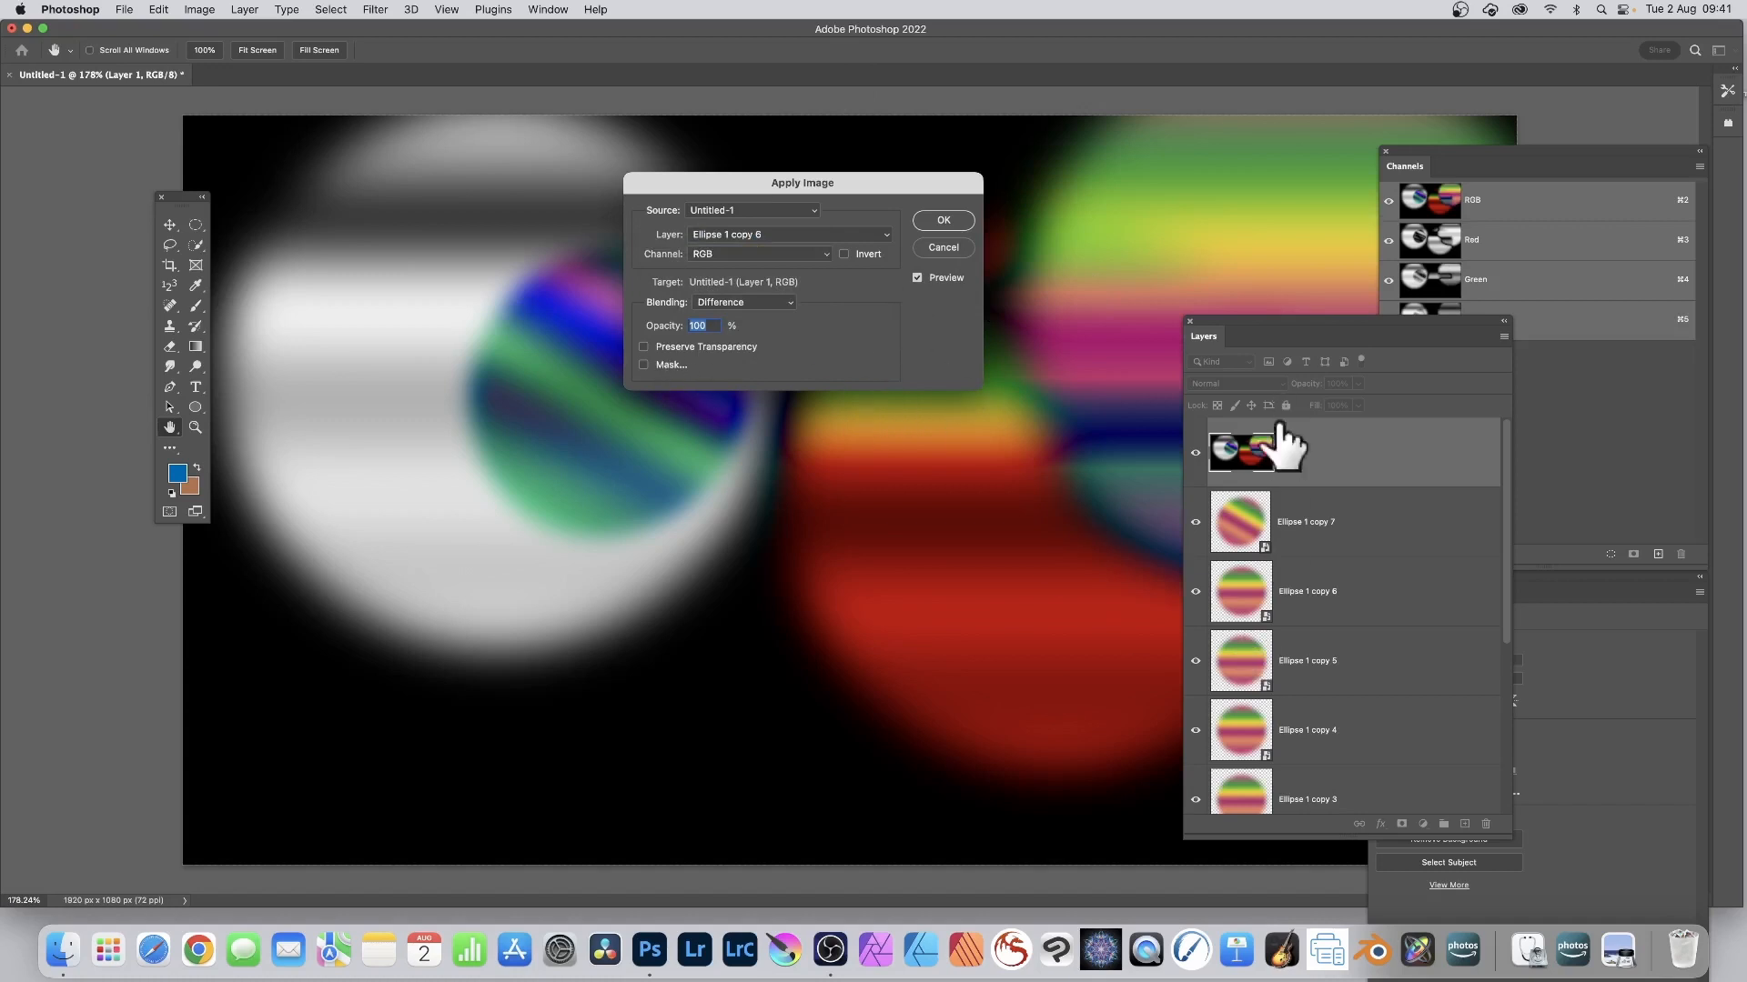
scroll(1296, 637, "down", 5)
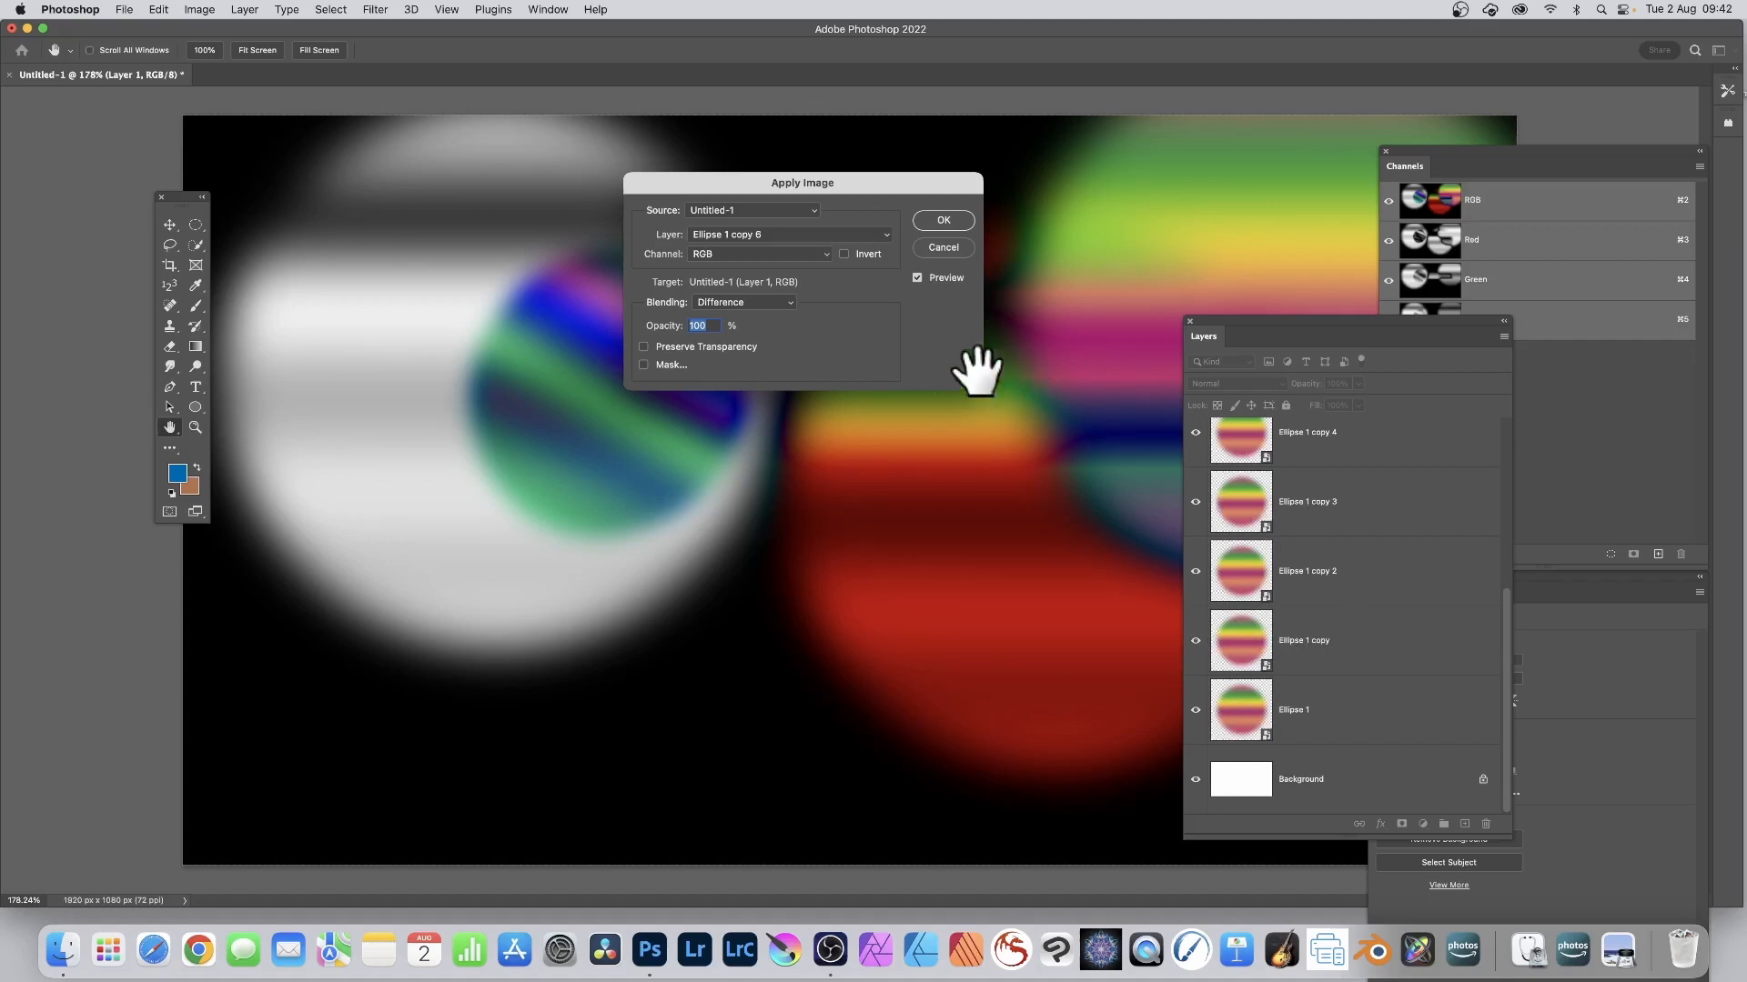
Switch the source channel to Red and apply the image with Vivid Light blending at 100% opacity
left_click(746, 255)
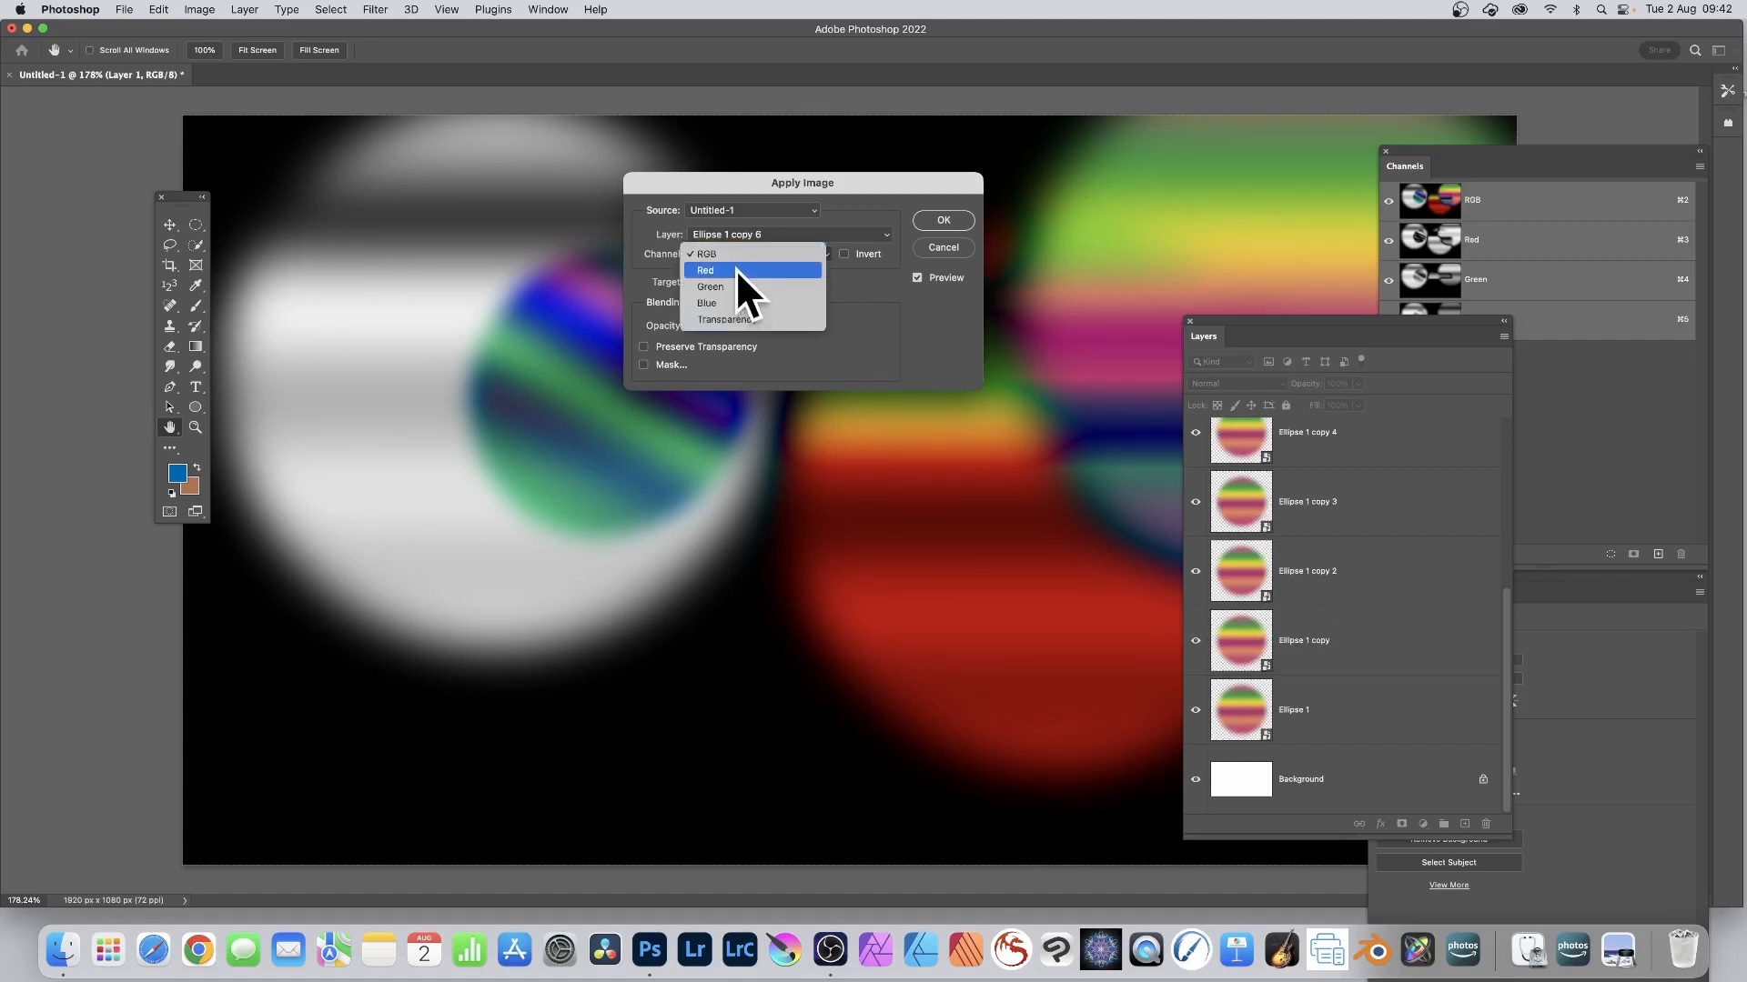
left_click(735, 270)
left_click(748, 302)
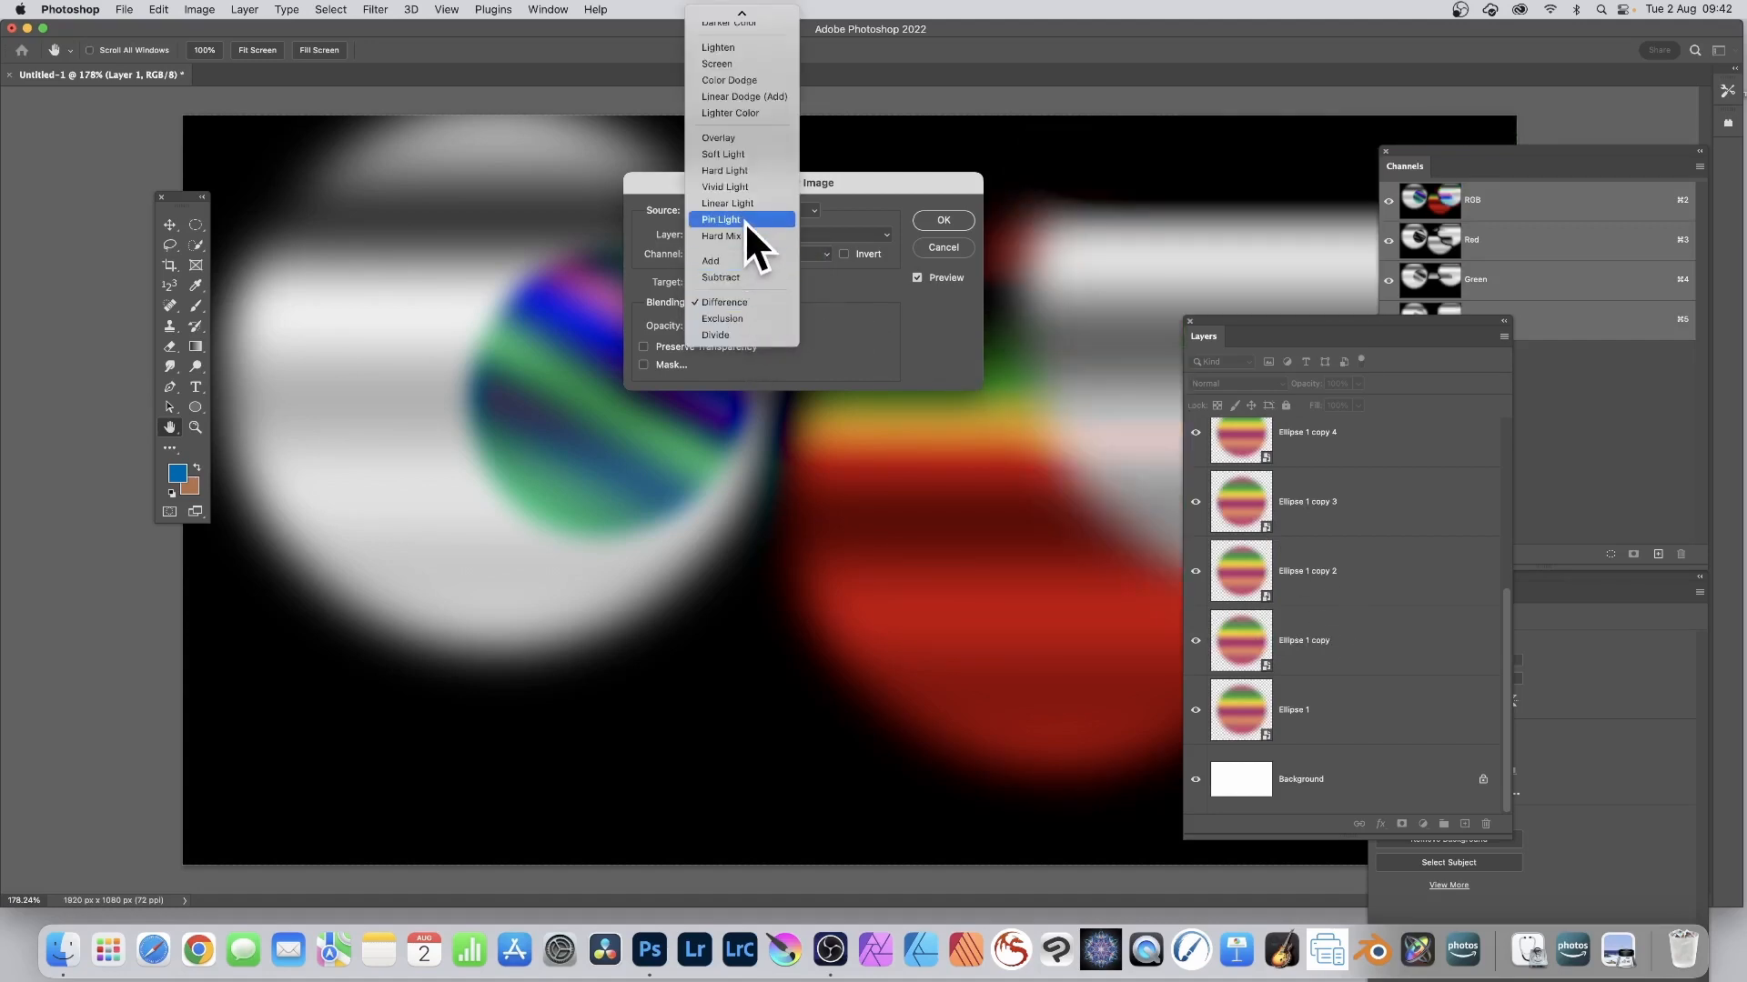
left_click(739, 186)
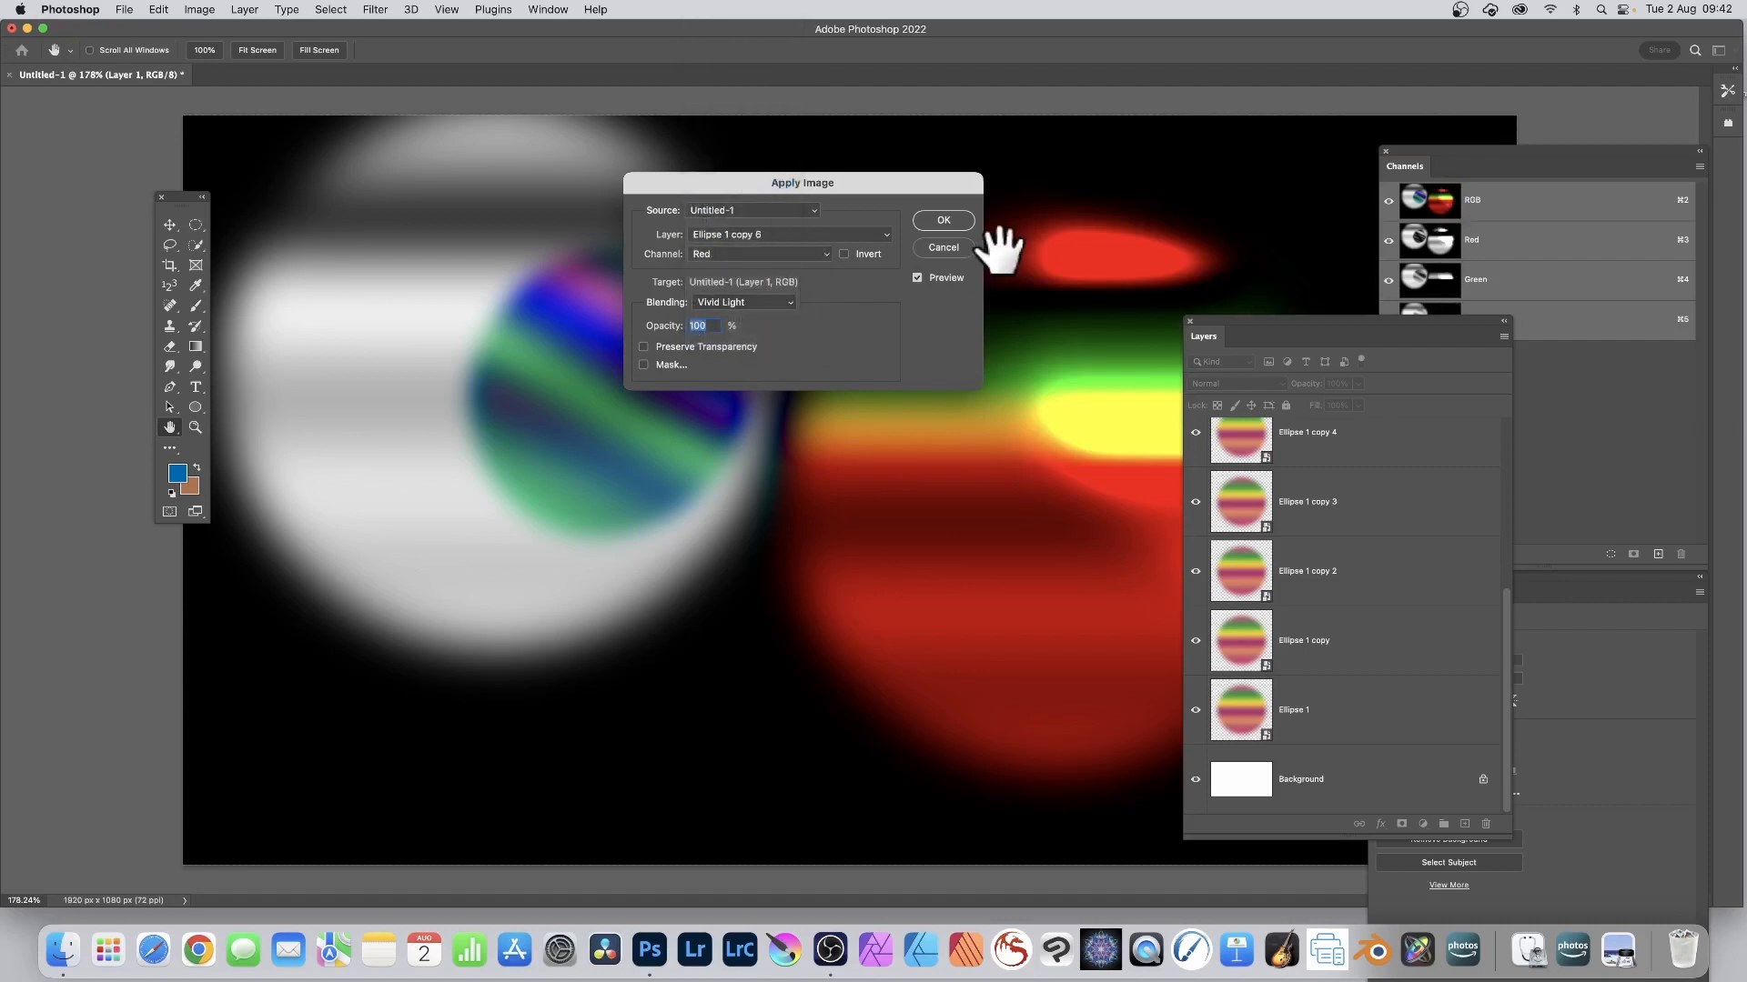
left_click(946, 220)
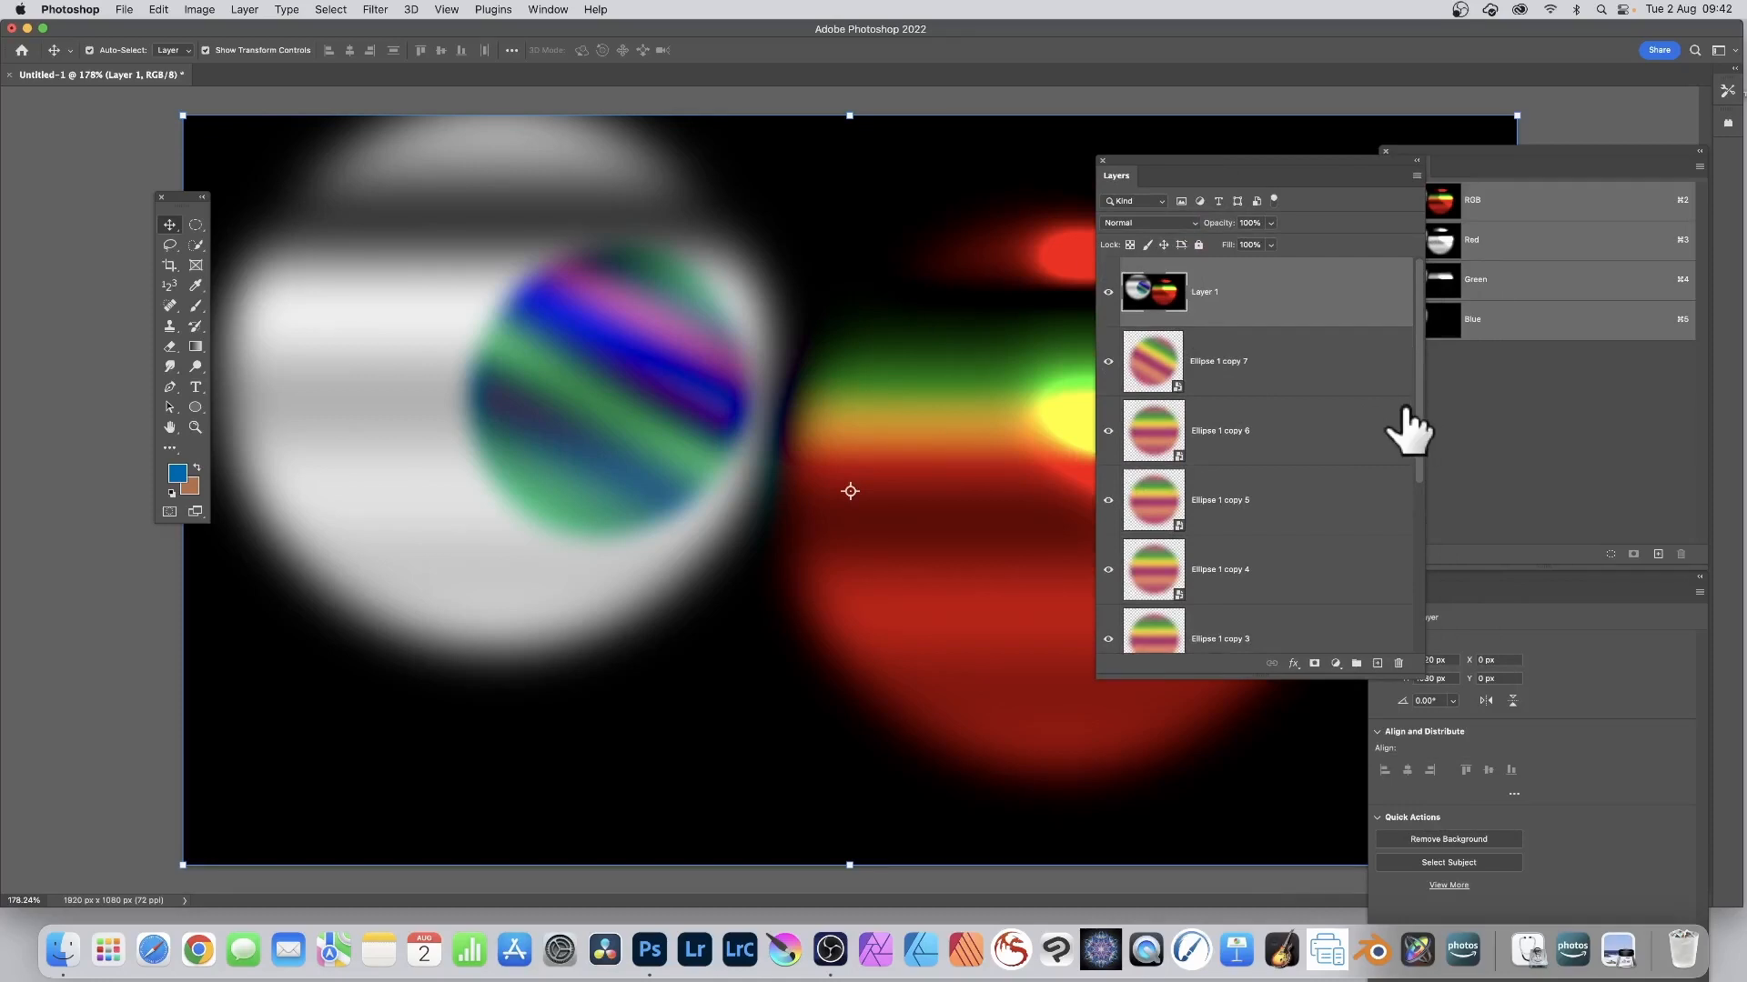
Apply a Wave filter to Ellipse 1 copy 7 with wavelength 240 minimum and 449 maximum, and a randomized pattern
left_click(1165, 359)
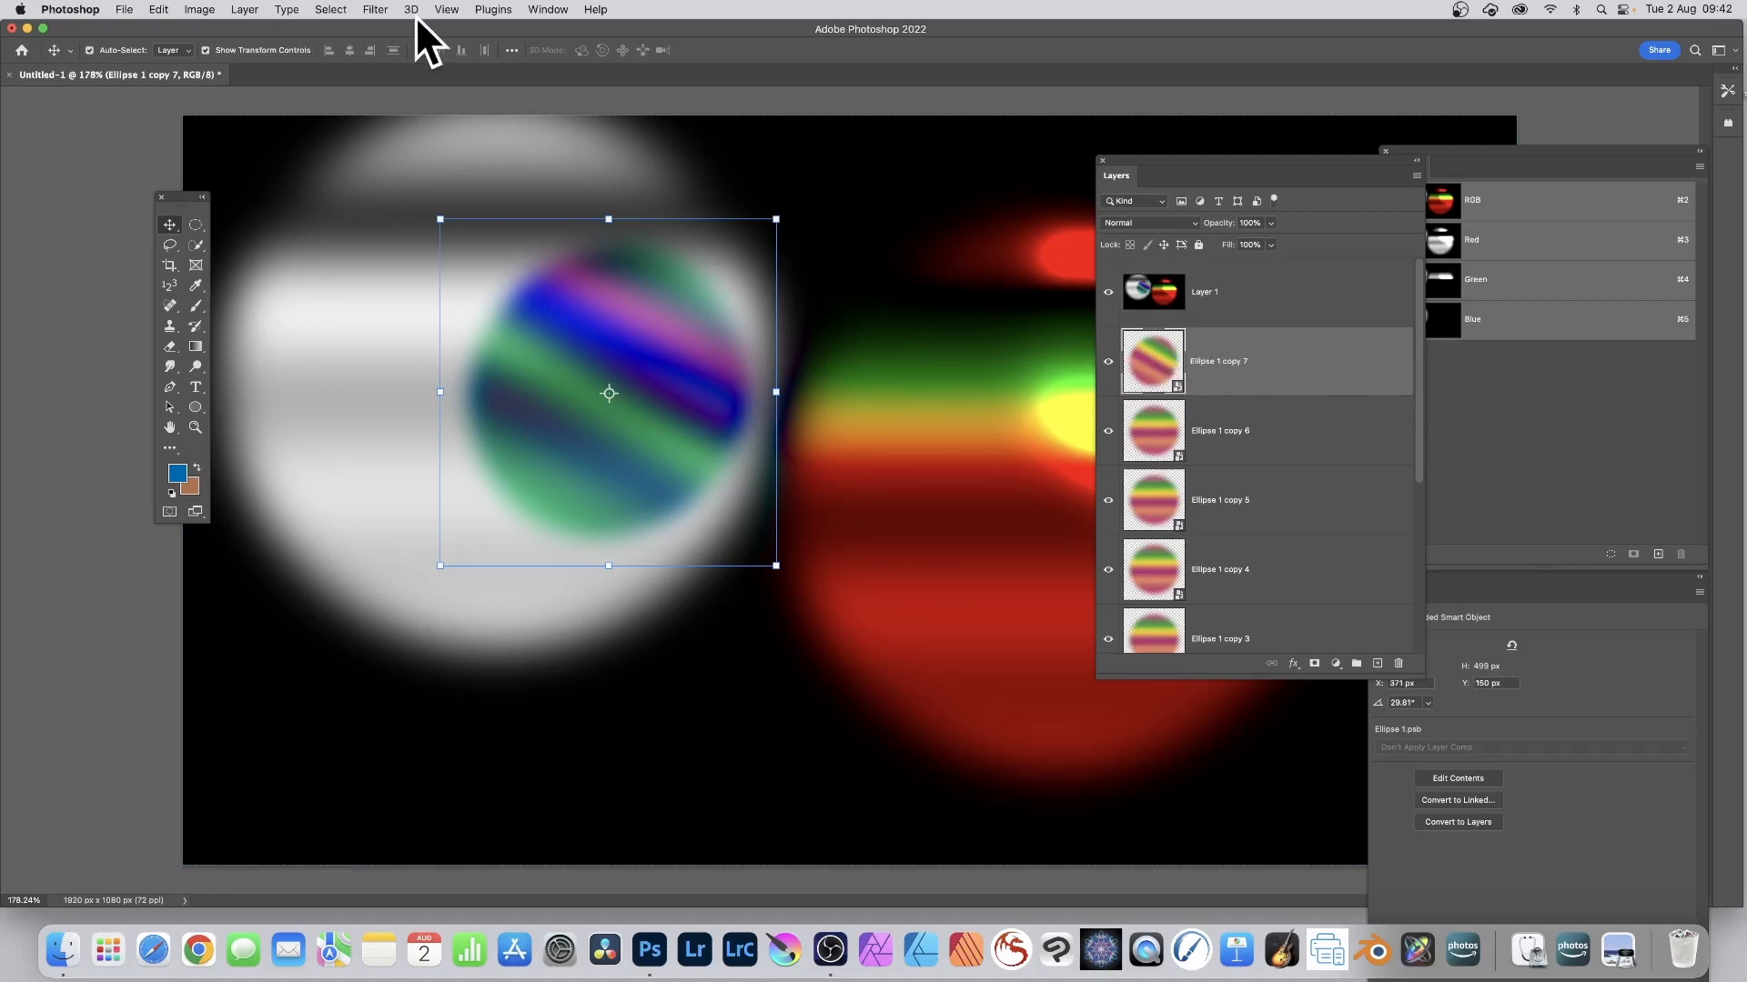
left_click(376, 11)
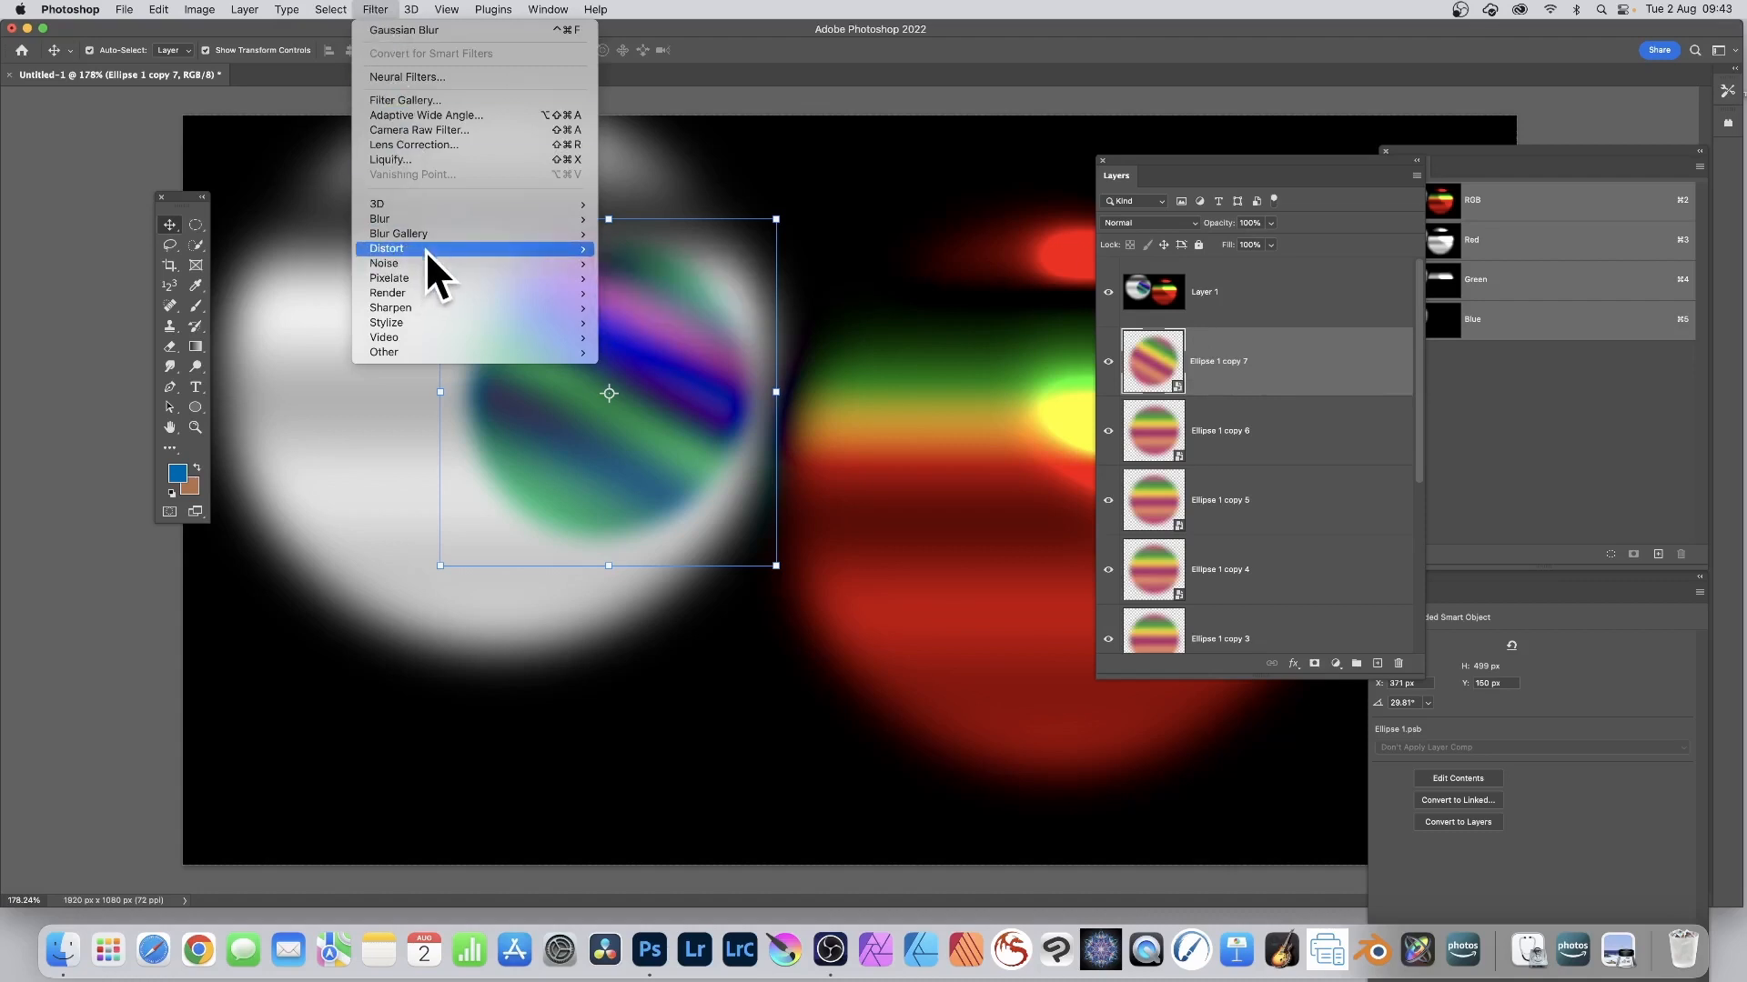
mouse_move(425, 249)
left_click(669, 351)
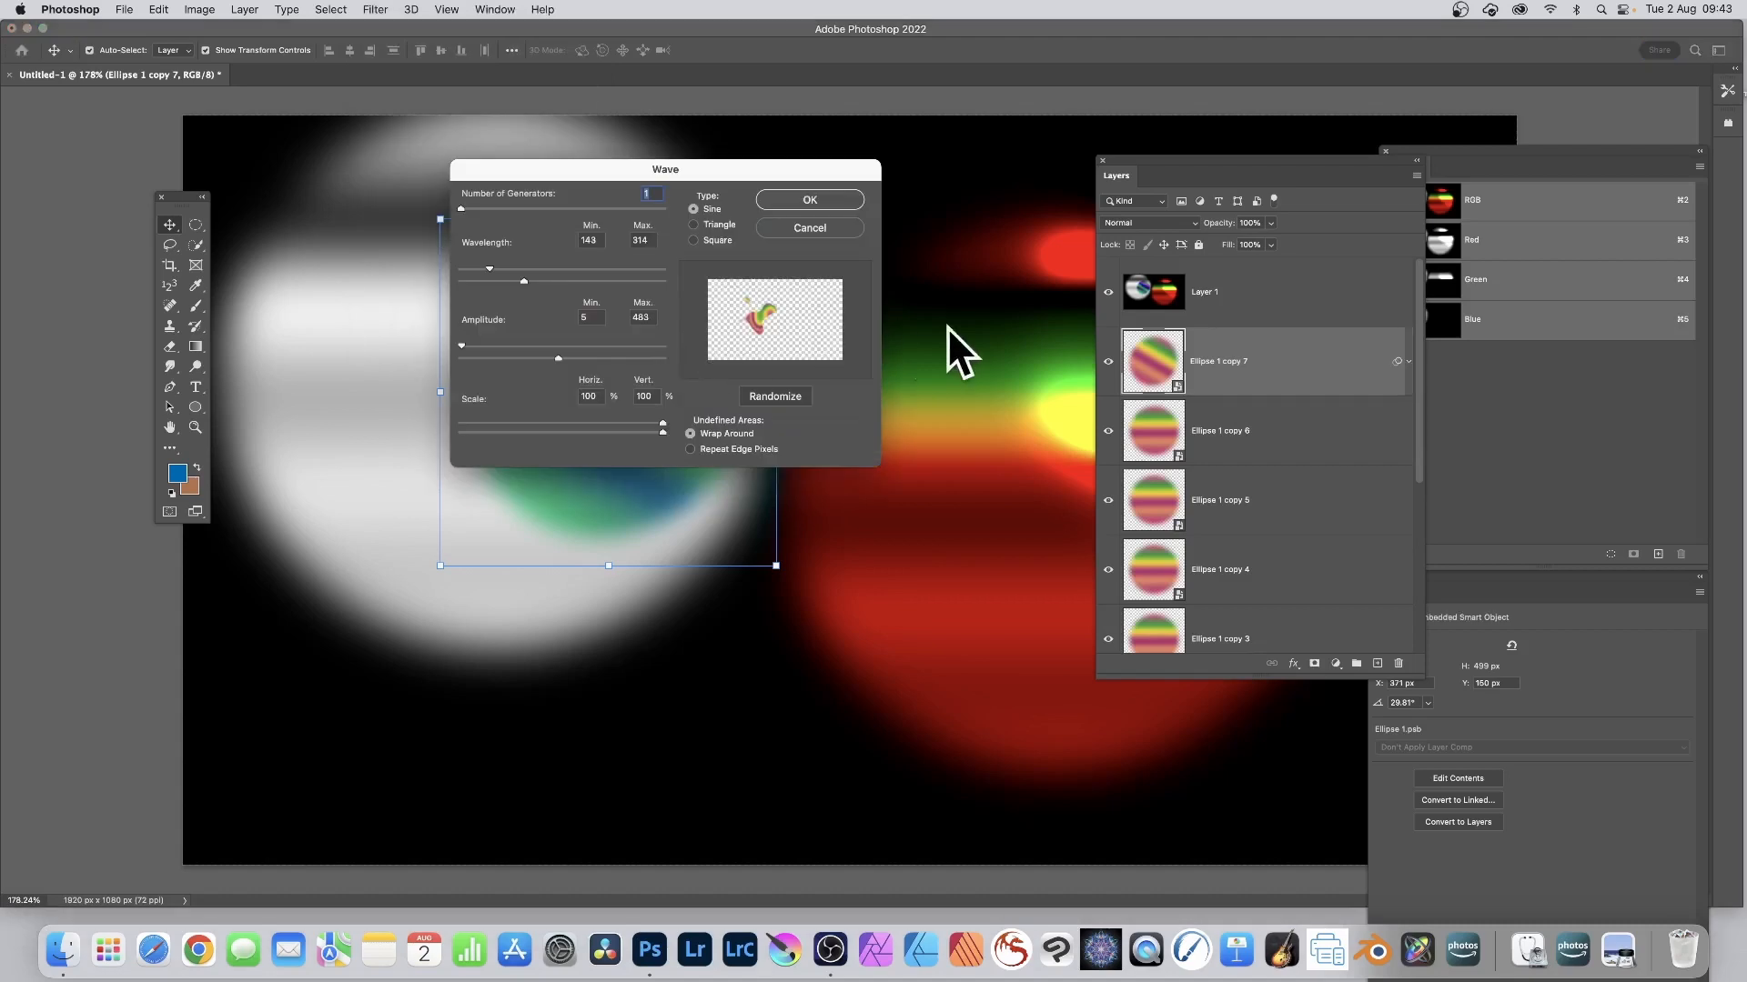
left_click_drag(491, 266, 552, 281)
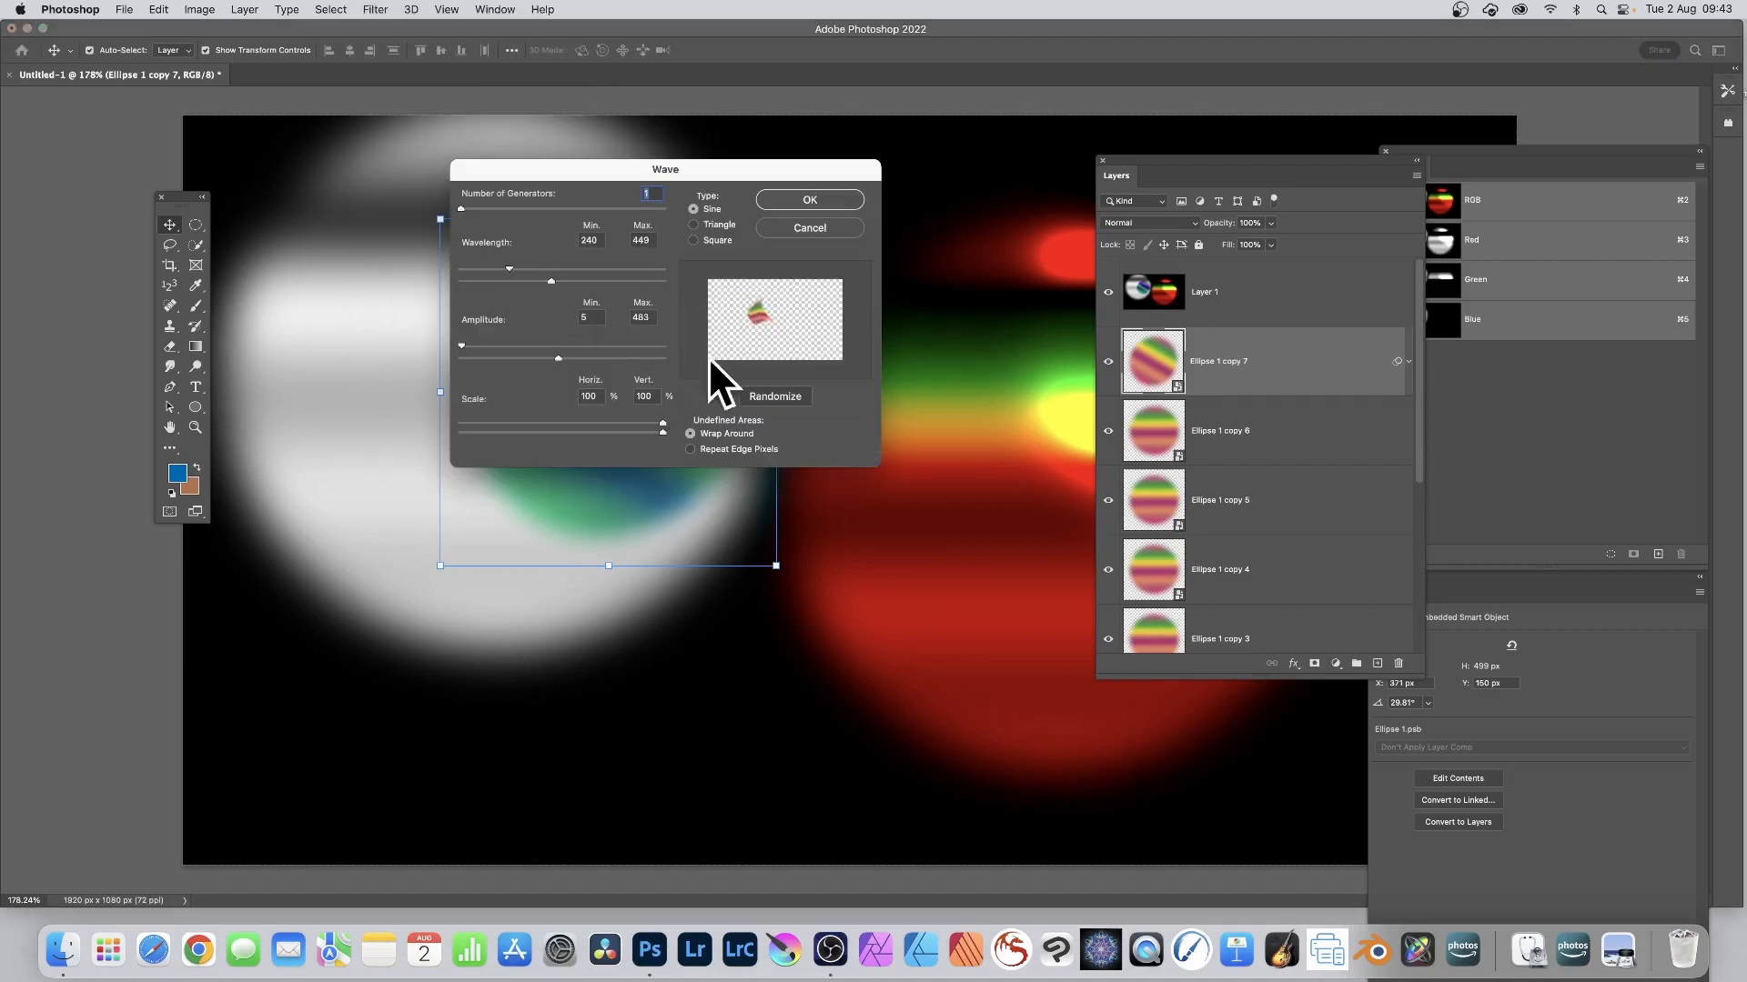
left_click(765, 394)
left_click(816, 198)
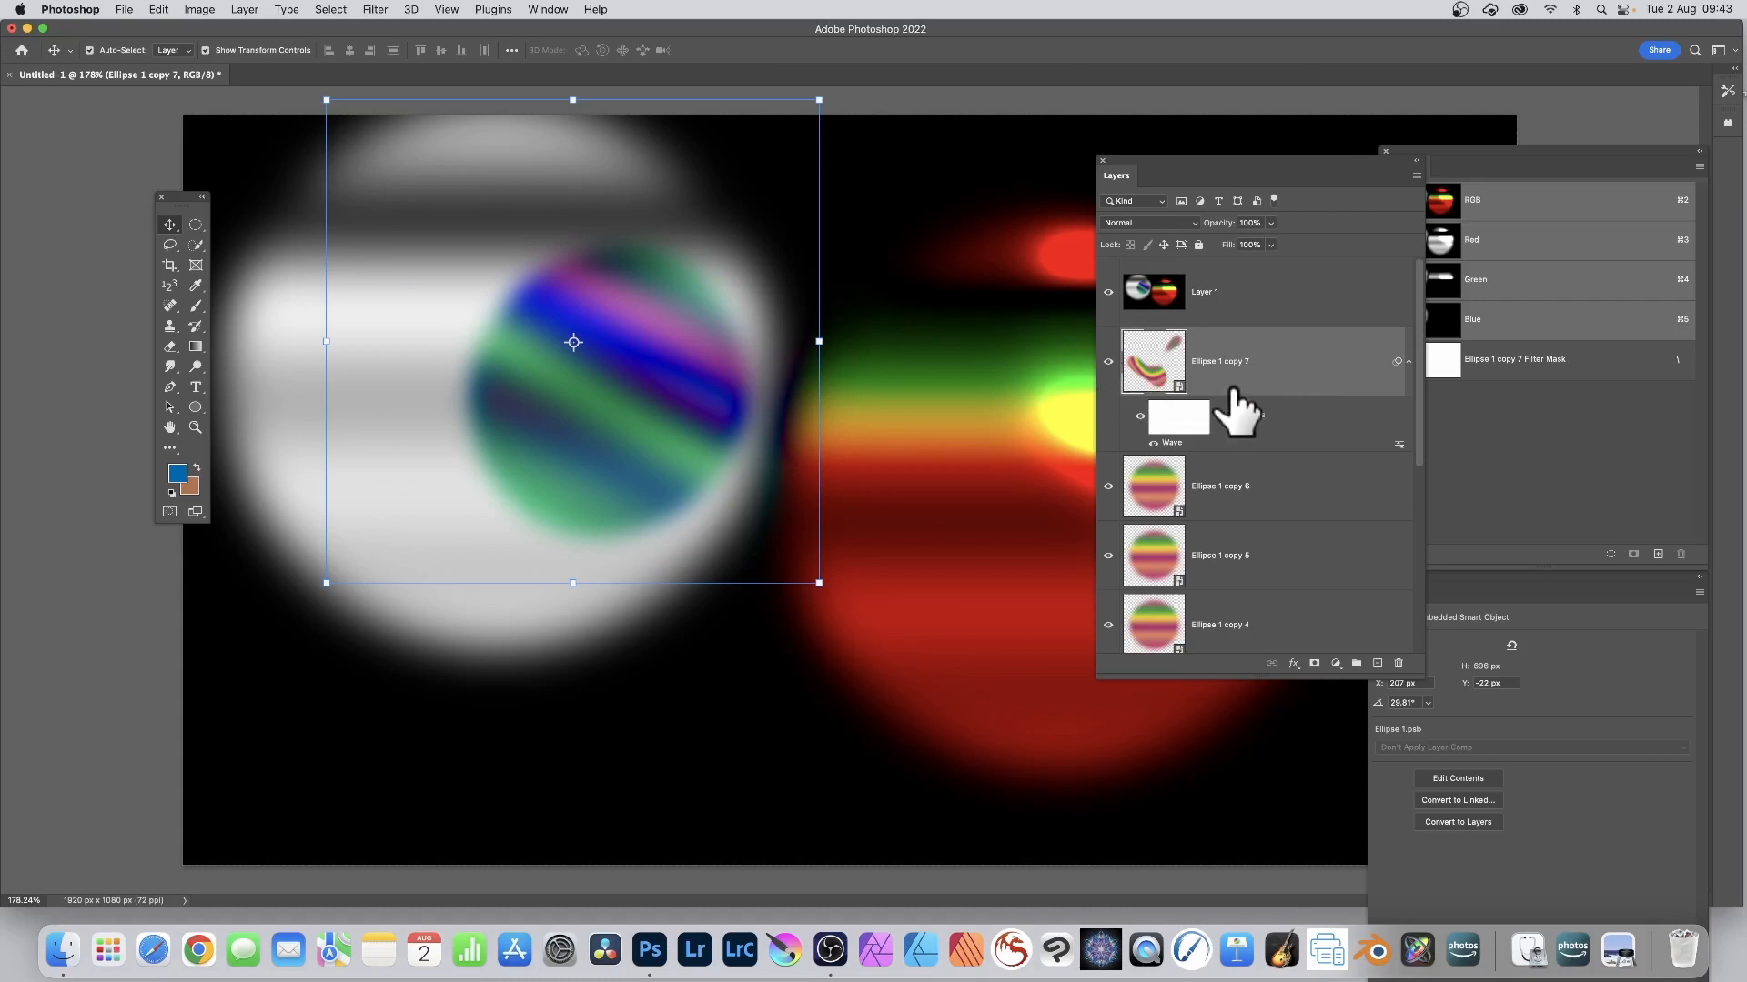
Open the smart object contents of Ellipse 1 copy 6 and reduce its Gaussian Blur radius to 5.0 pixels
left_click(1155, 494)
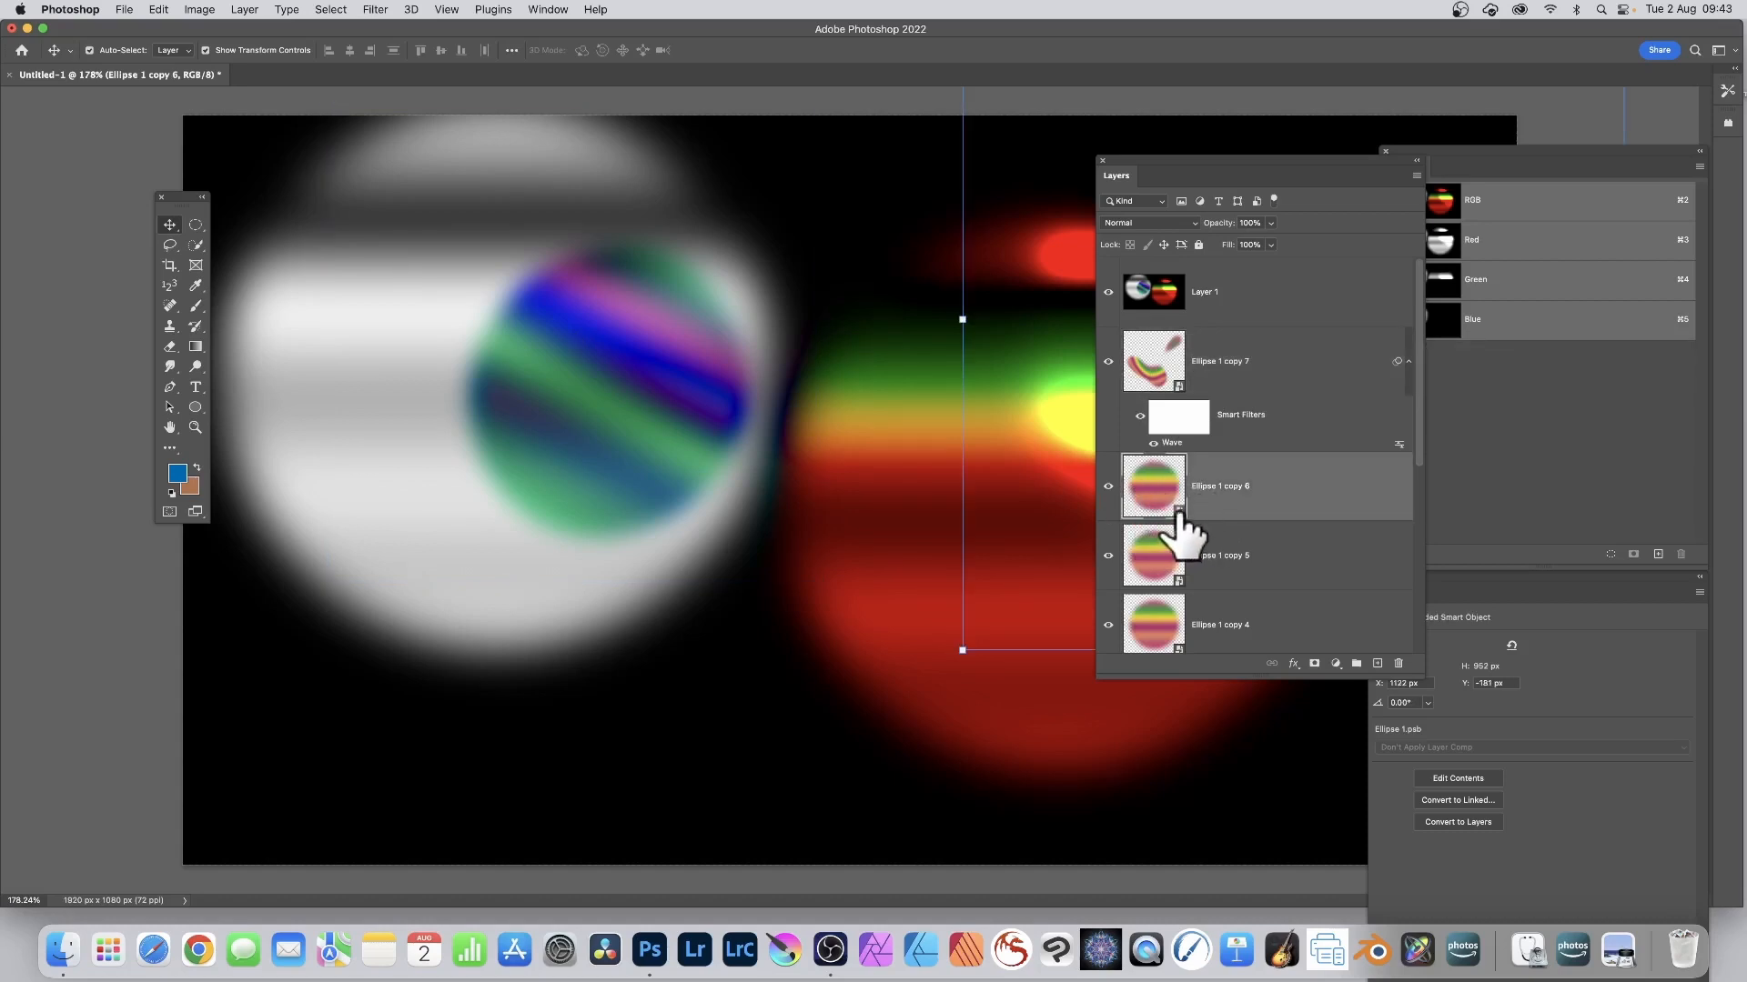
double_click(1176, 511)
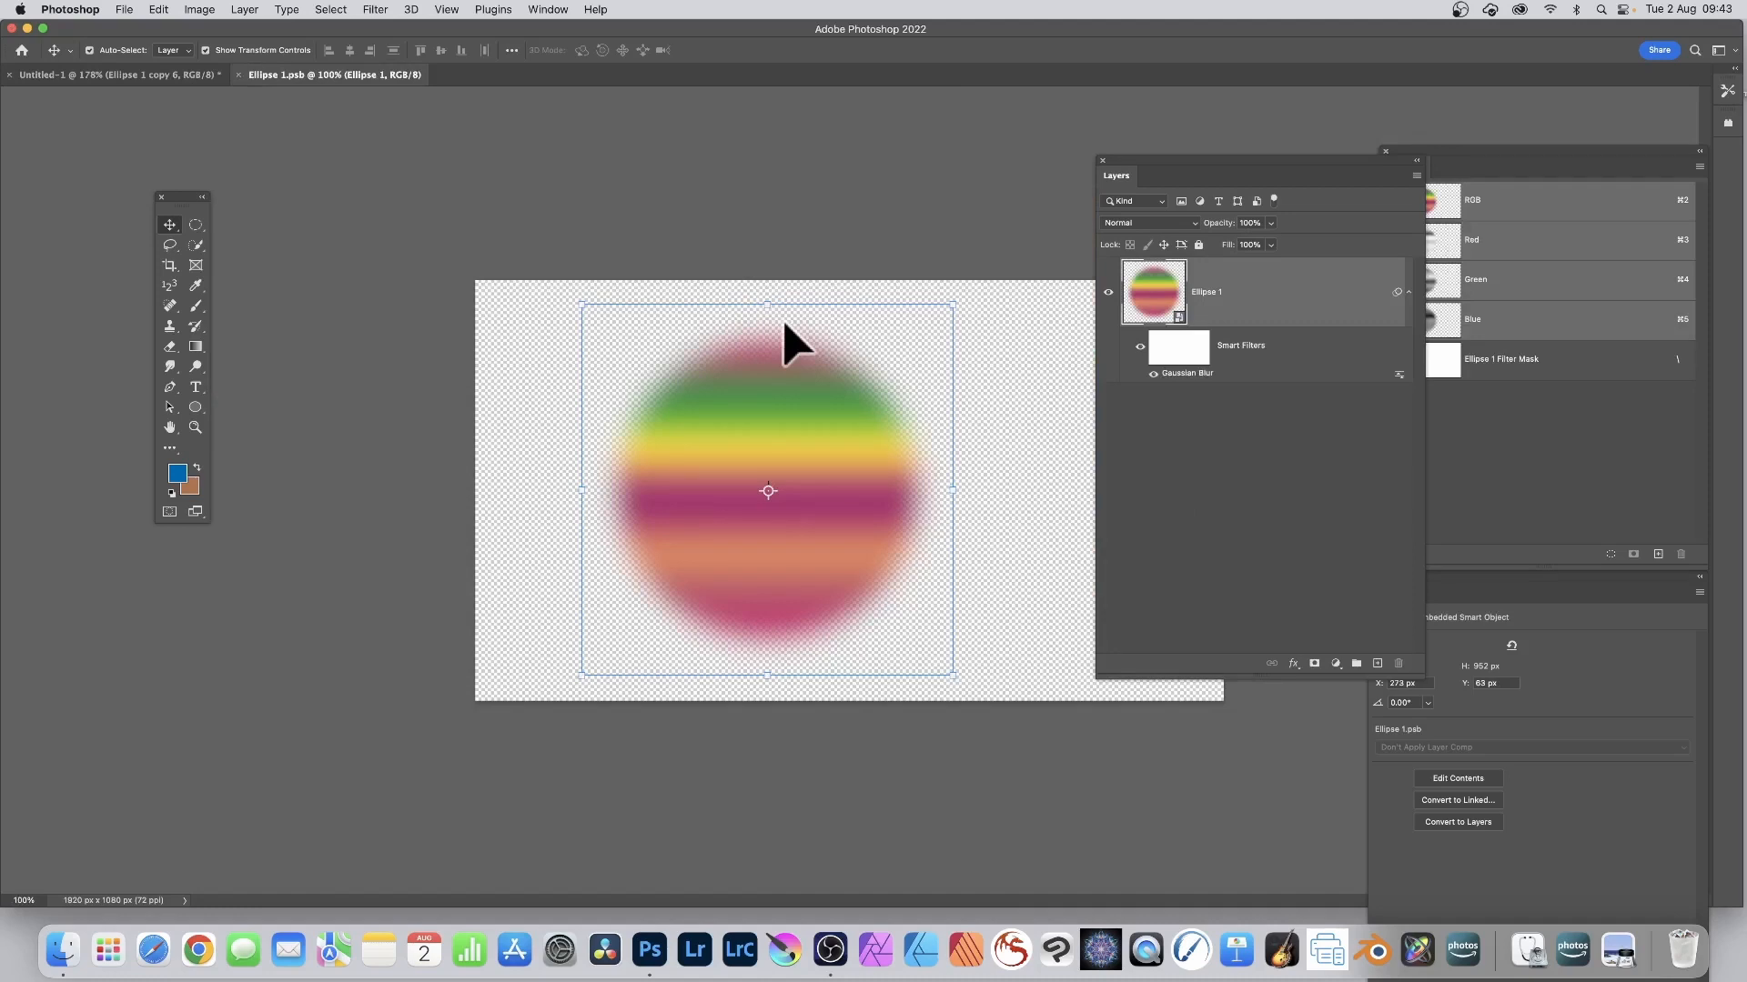
double_click(1192, 374)
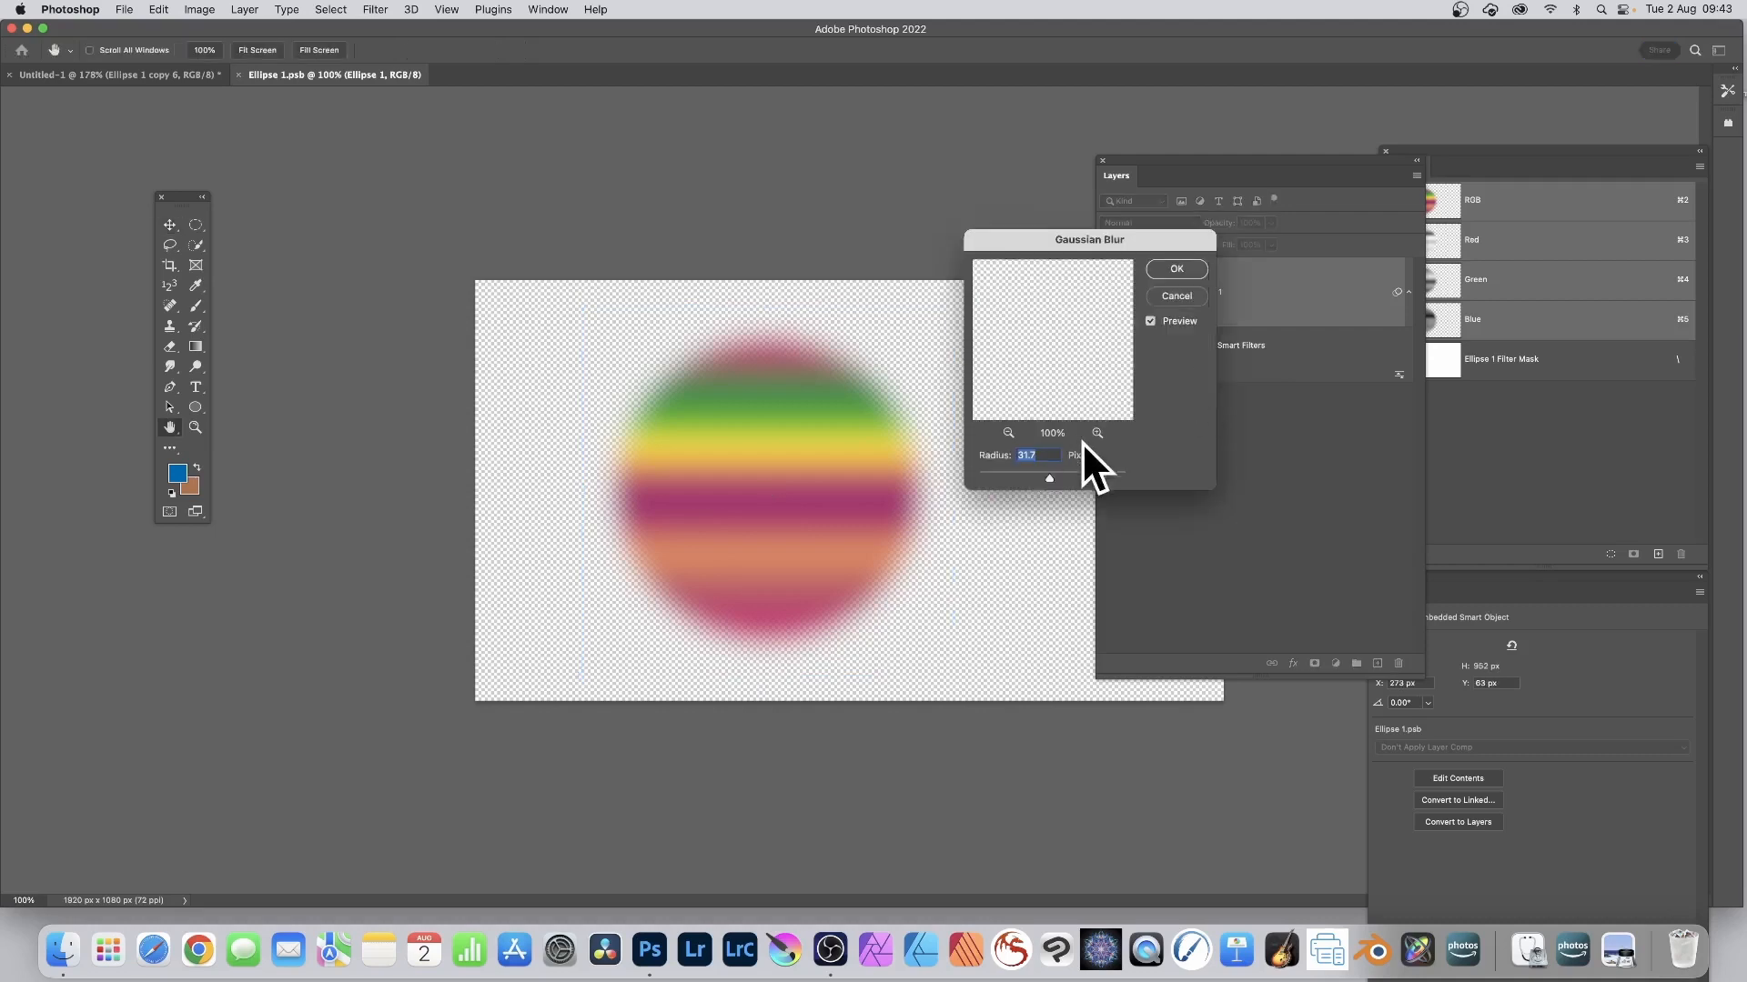
left_click_drag(1048, 473, 1018, 476)
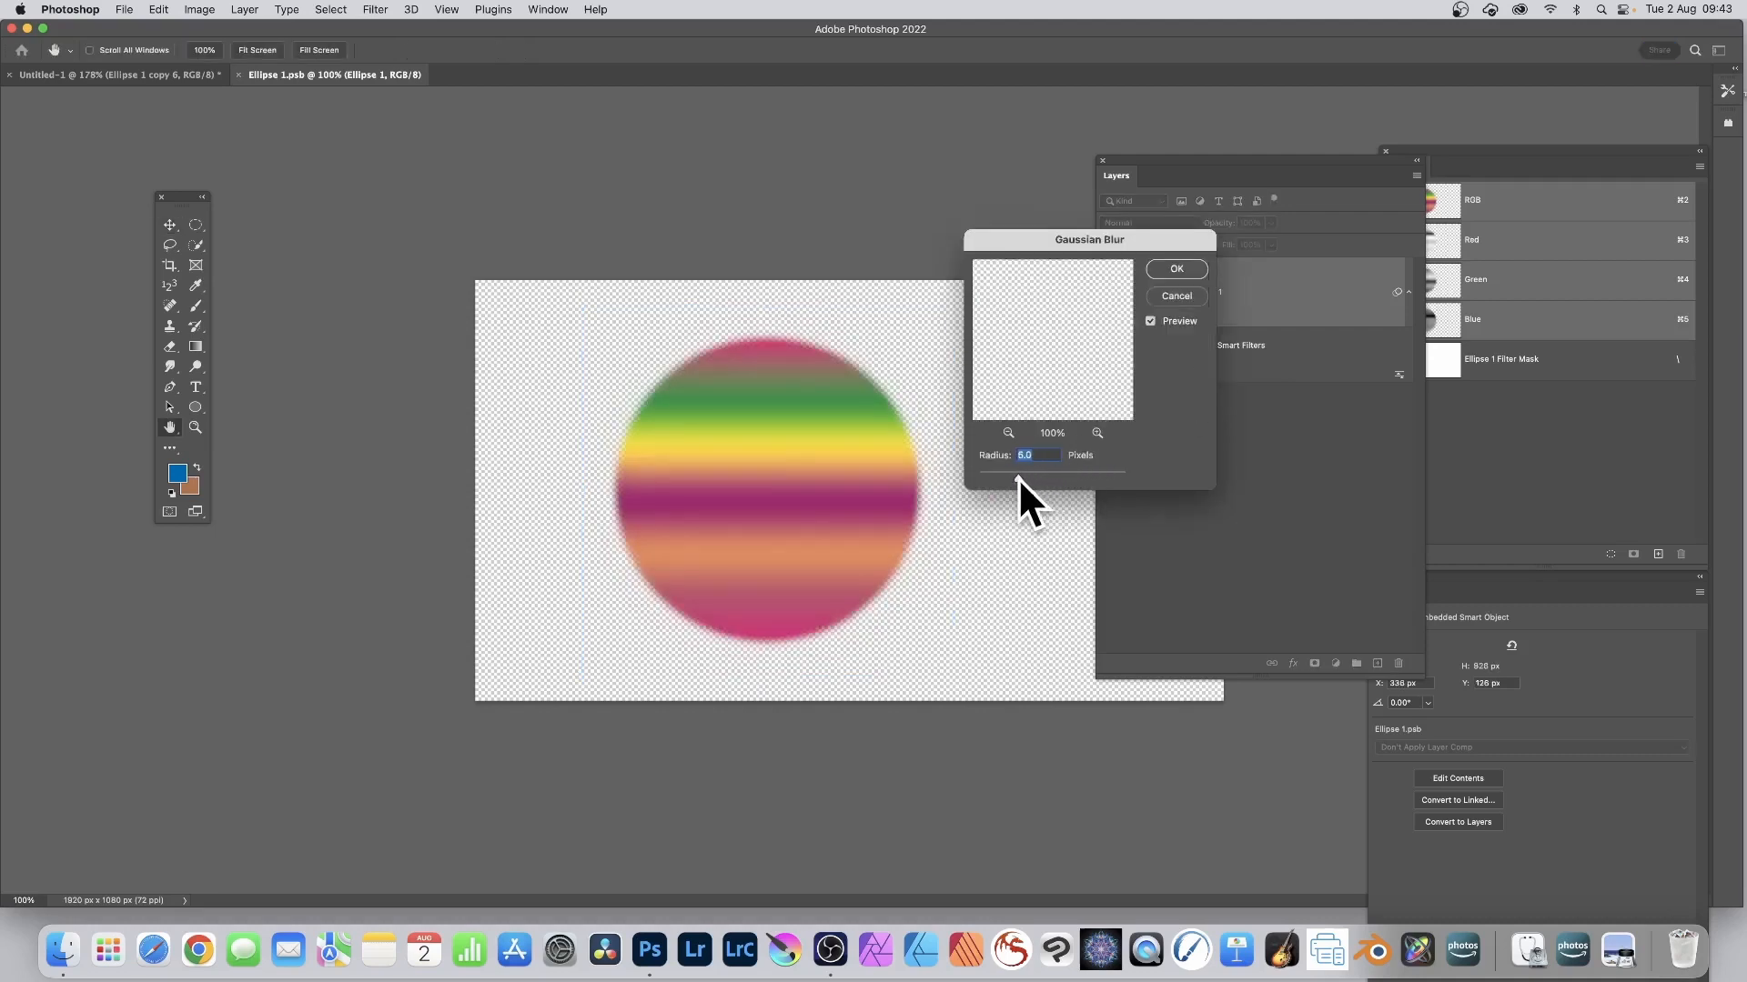
left_click(1172, 271)
Rotate the striped circle in the smart object by about 36° clockwise
key("super+t")
left_click_drag(942, 318, 955, 476)
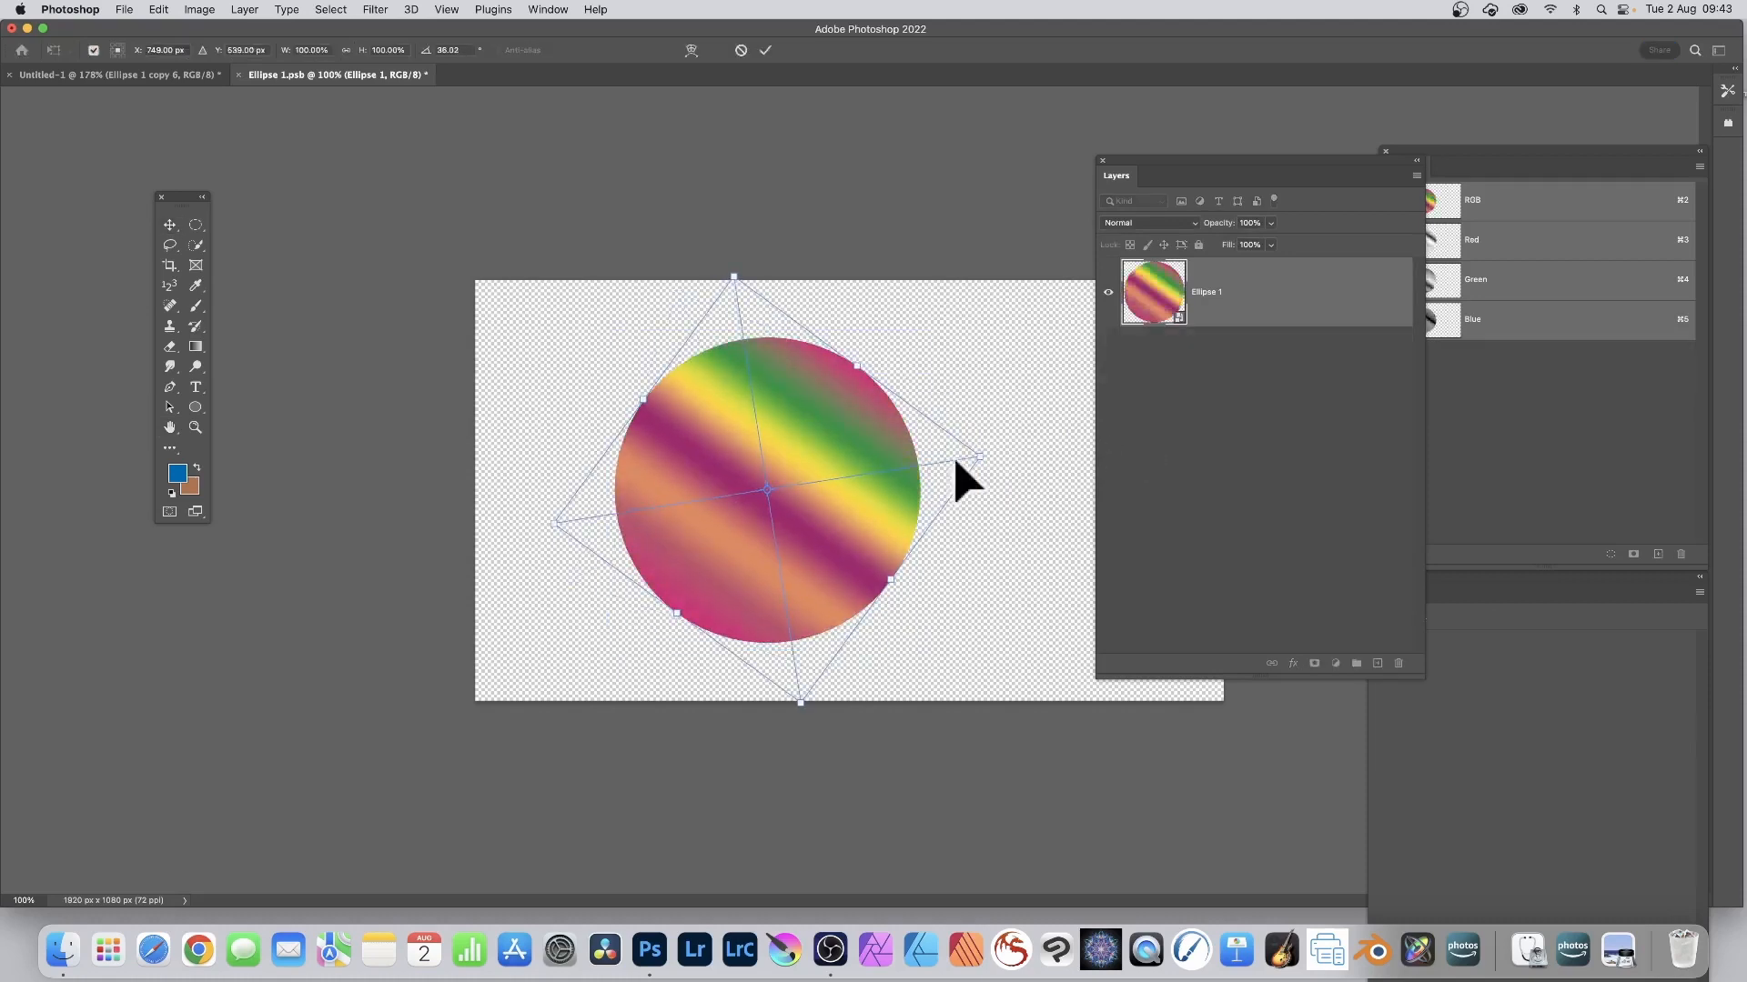
double_click(811, 455)
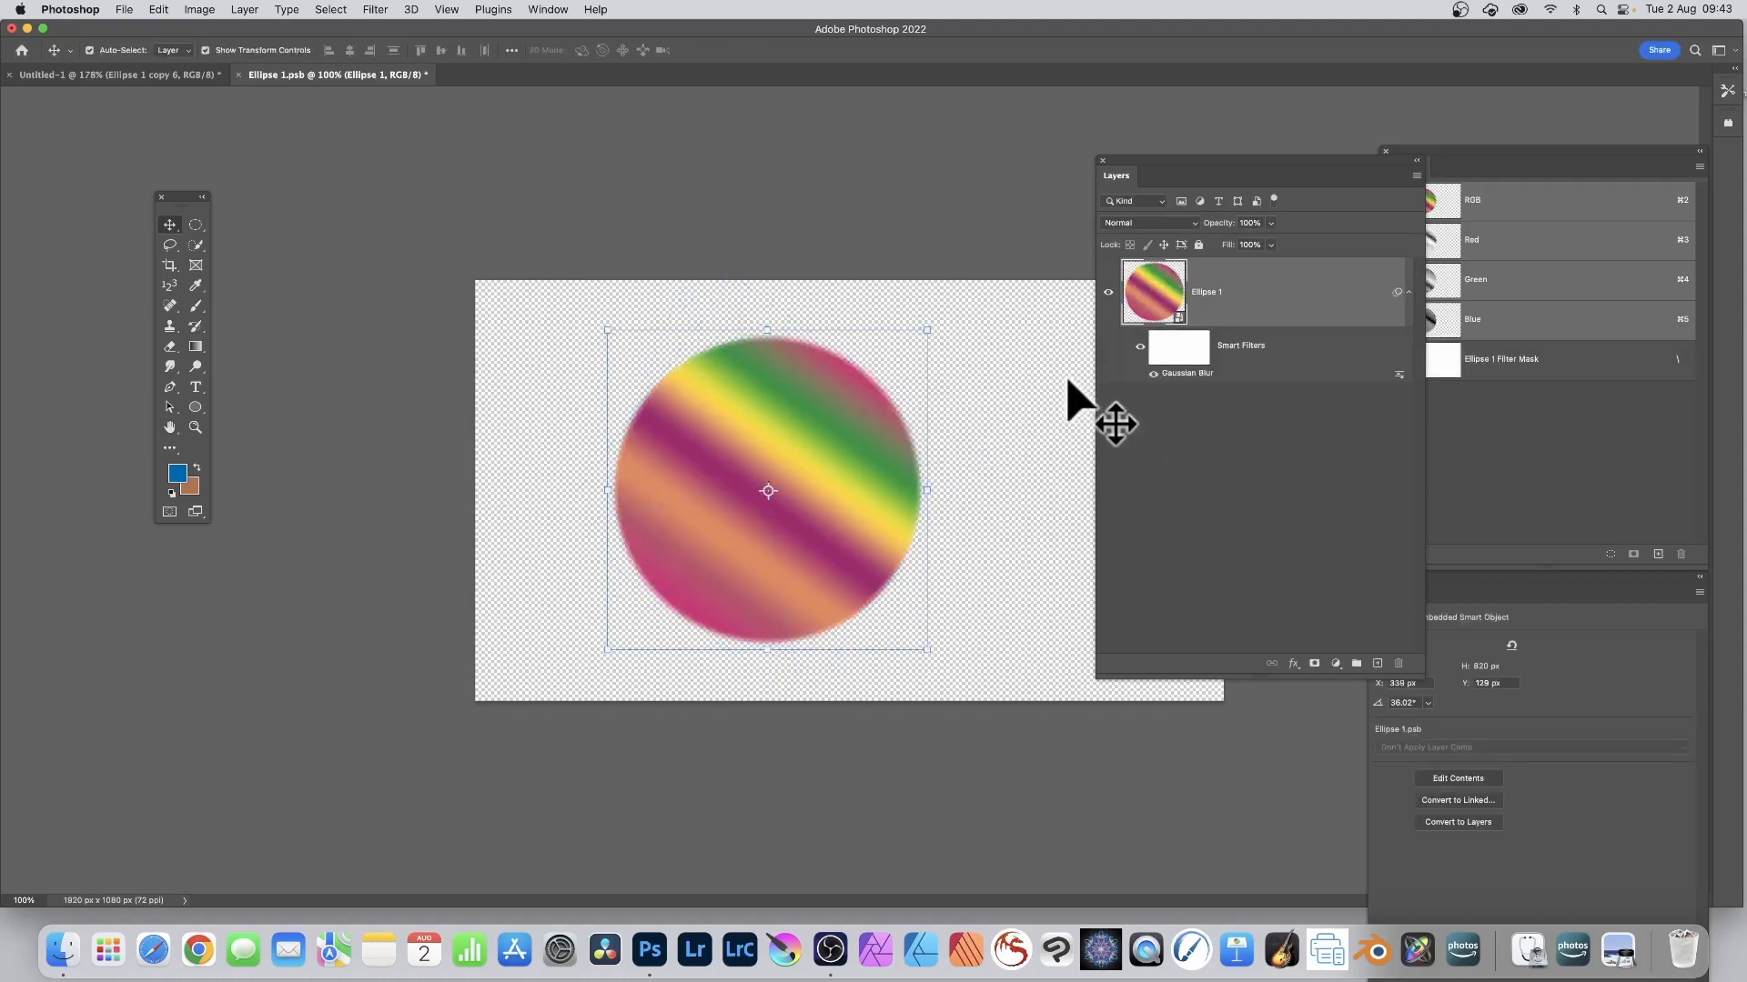
Open the nested Ellipse 1 smart object and scale its circle to about 73%, placing it near the canvas centre
double_click(1179, 320)
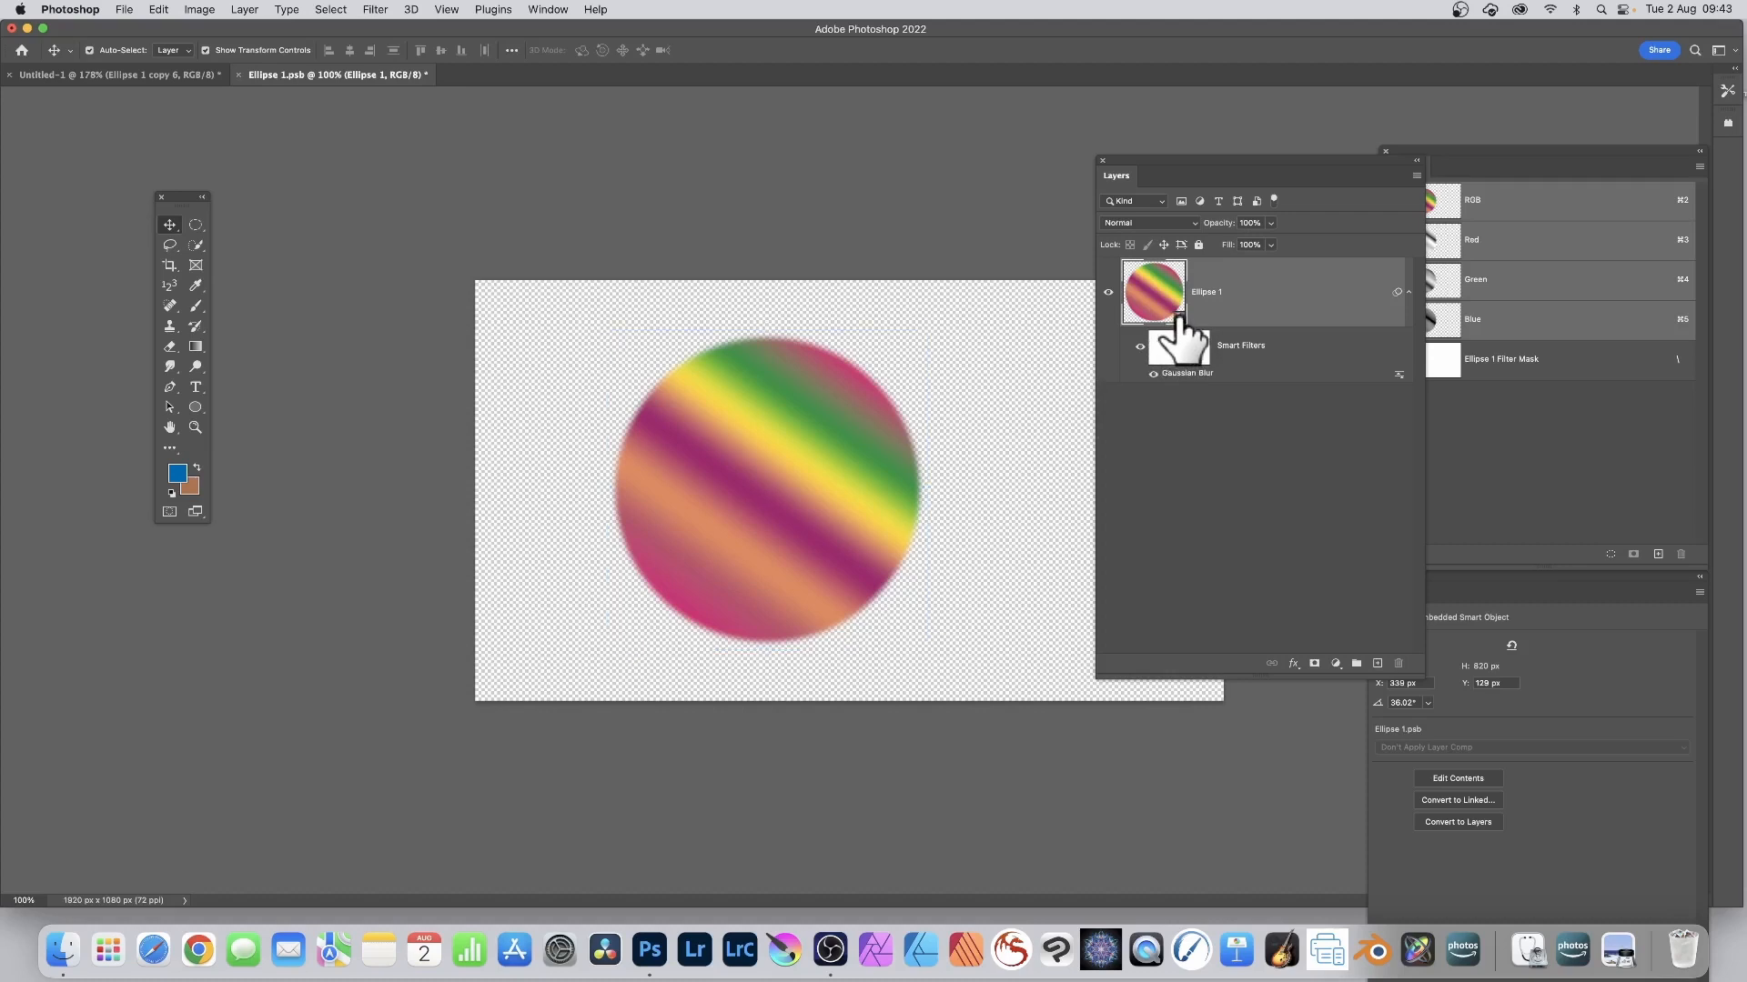
key("ctrl+t")
left_click_drag(698, 339, 741, 378)
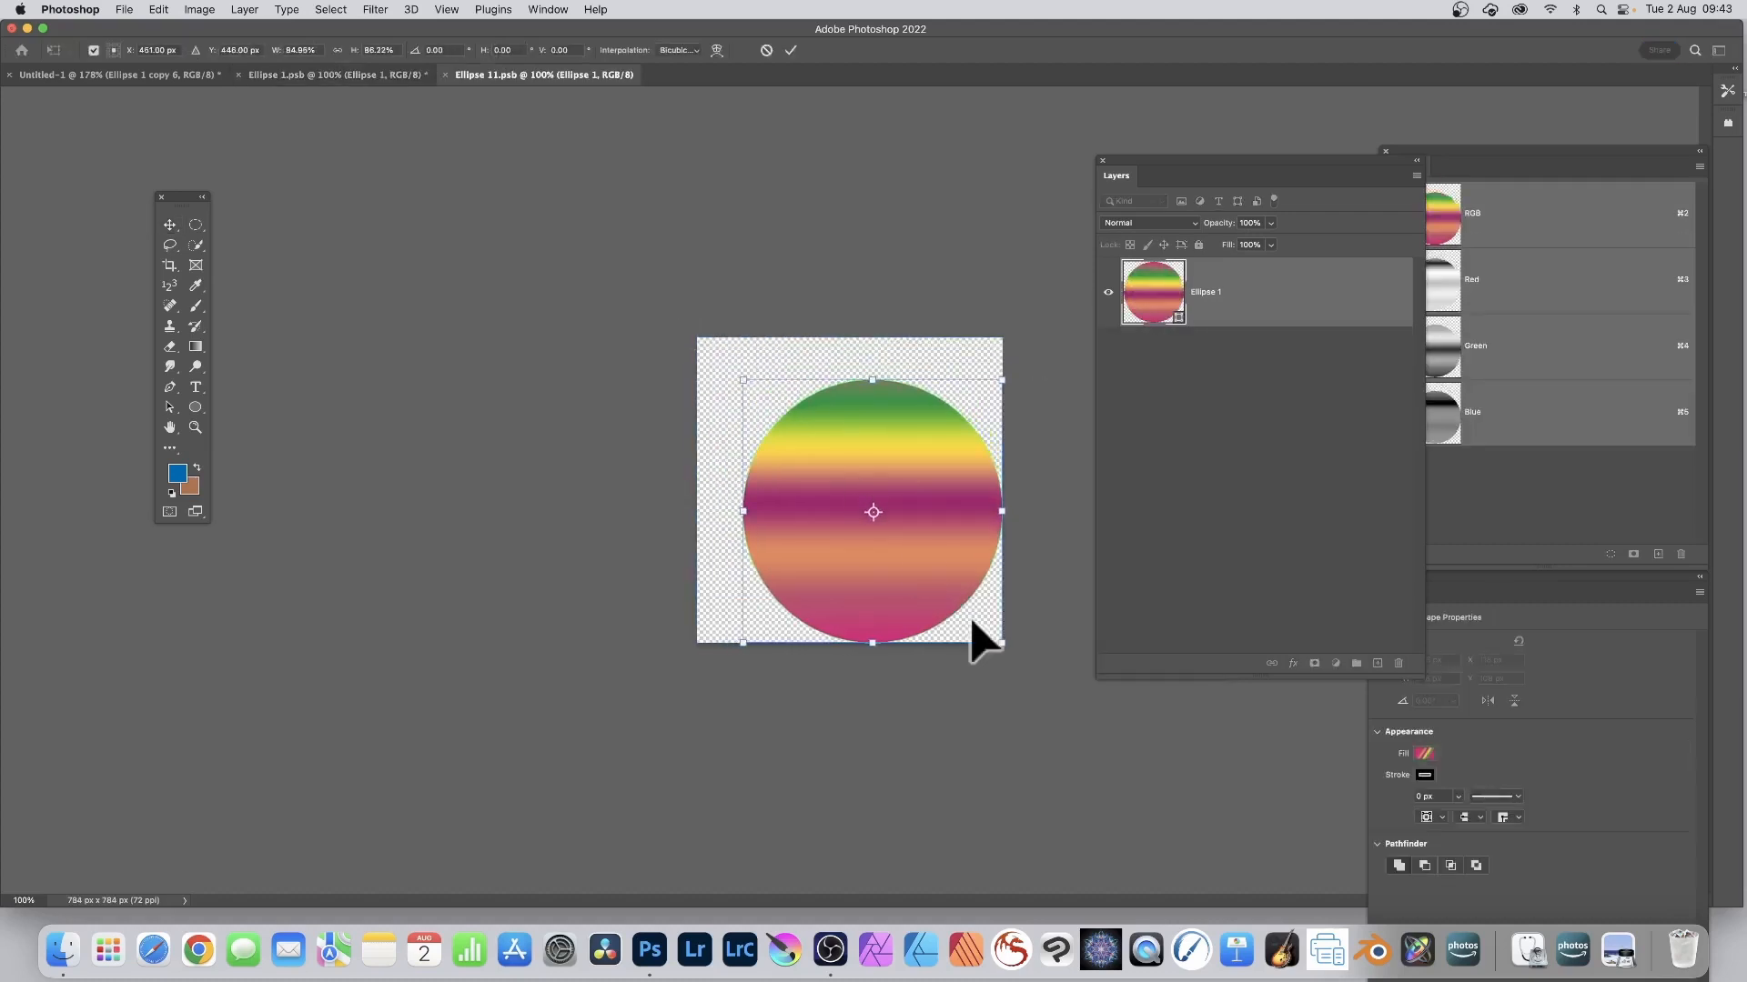
left_click_drag(1001, 643, 967, 603)
left_click_drag(915, 502, 900, 500)
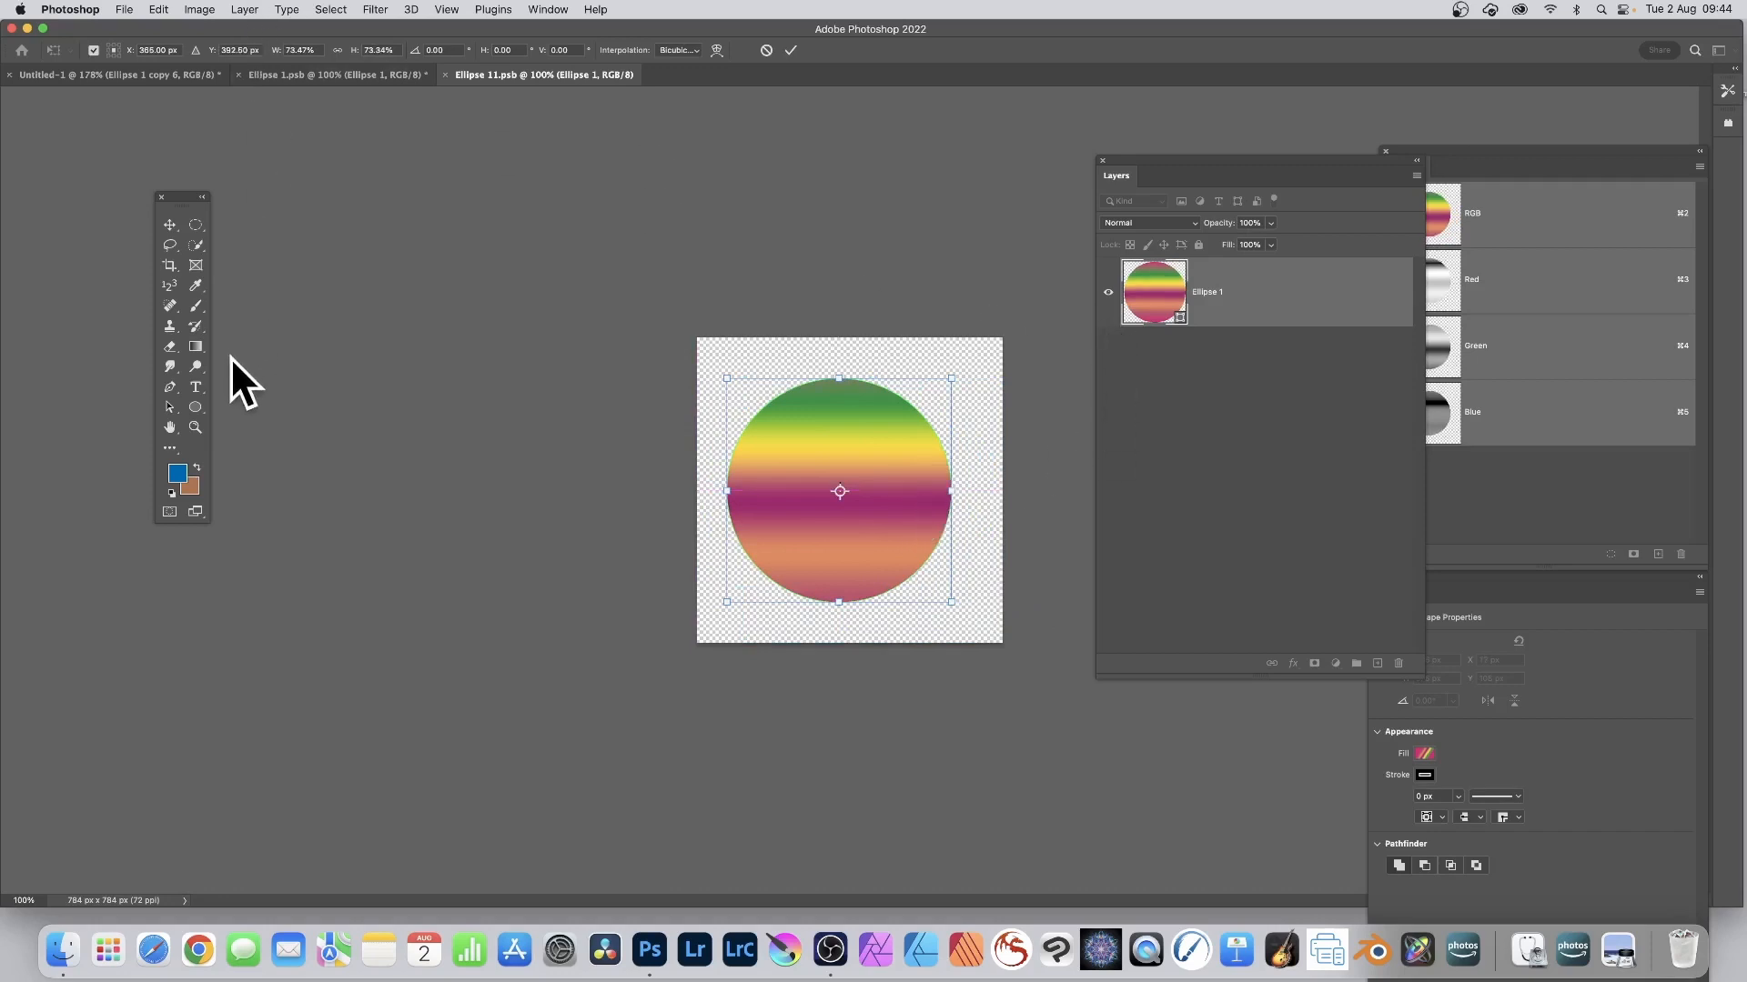
Try different gradient presets as the ellipse's fill and settle on the blue, red, yellow gradient
left_click(199, 409)
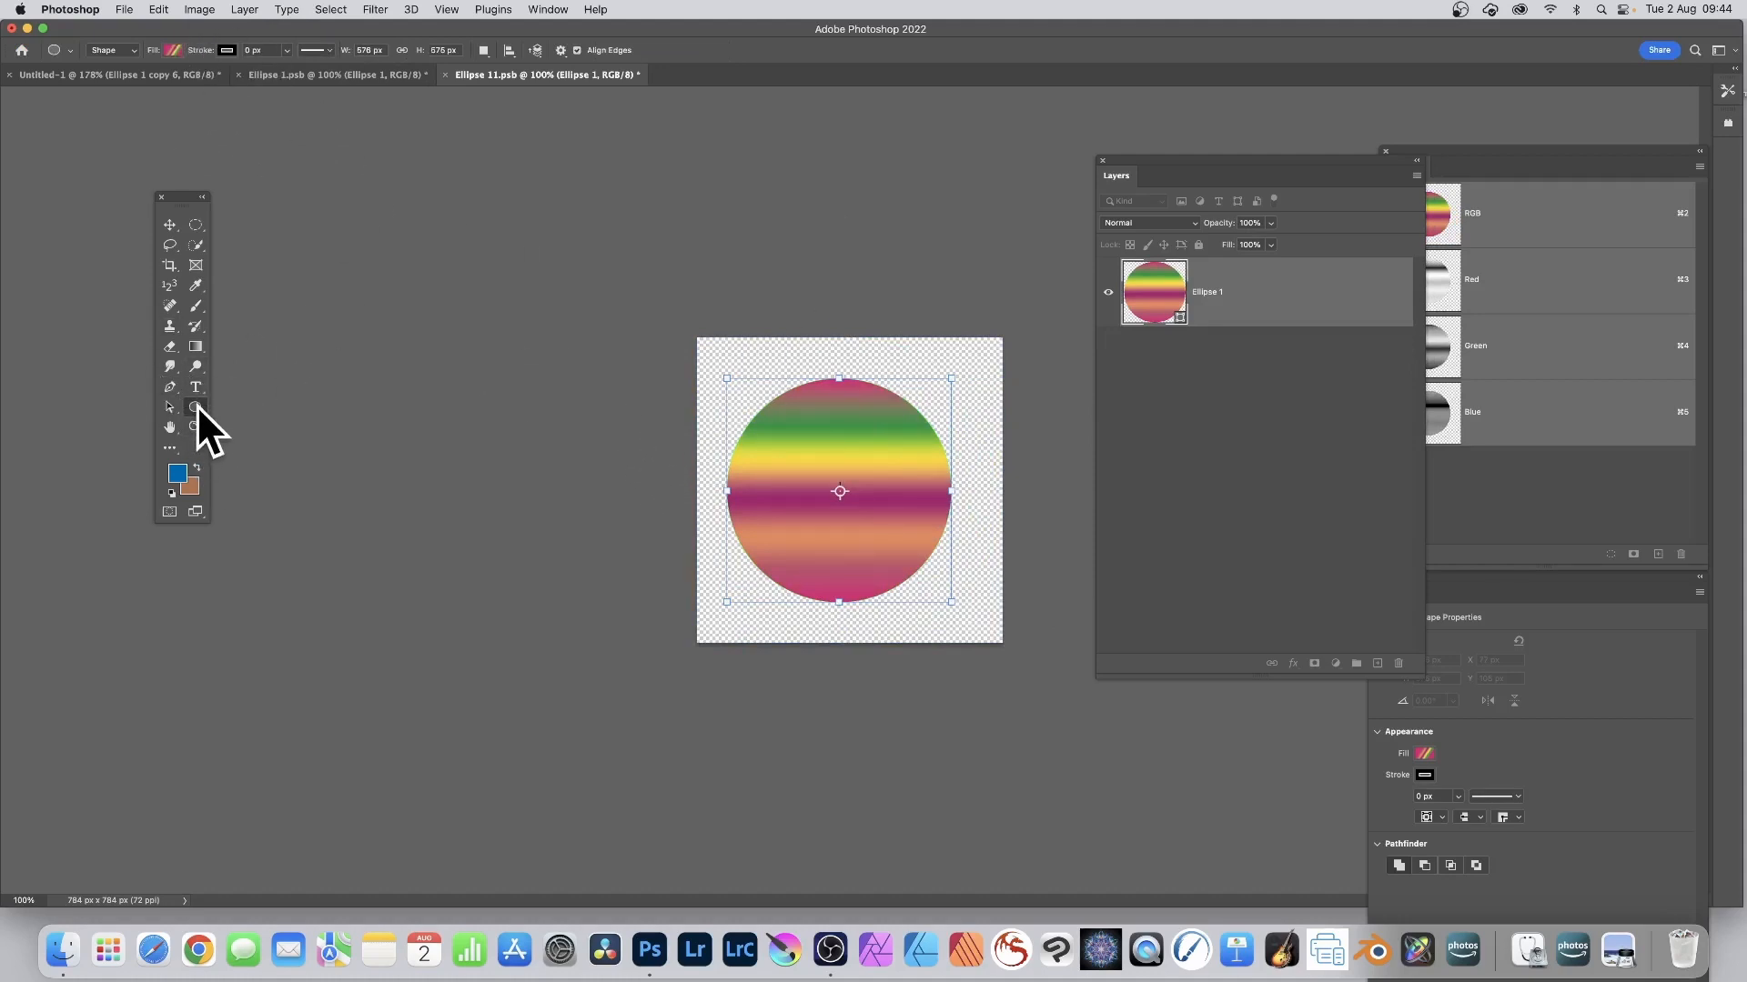
left_click(173, 50)
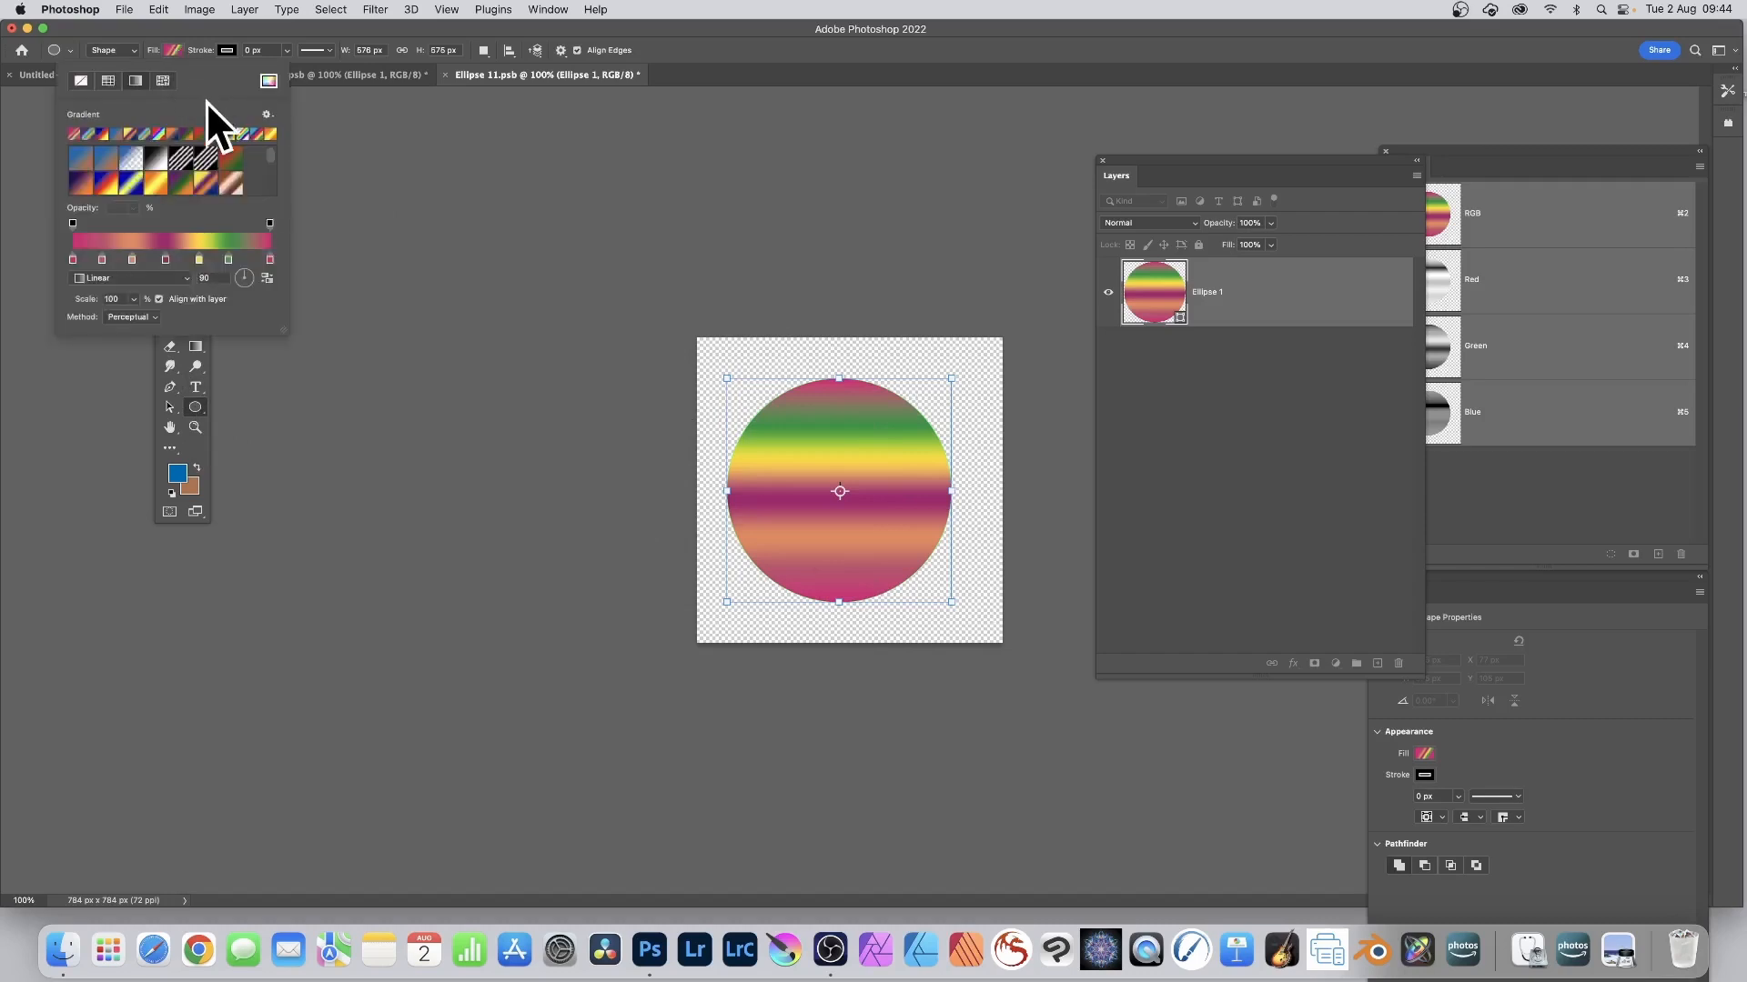
left_click(242, 135)
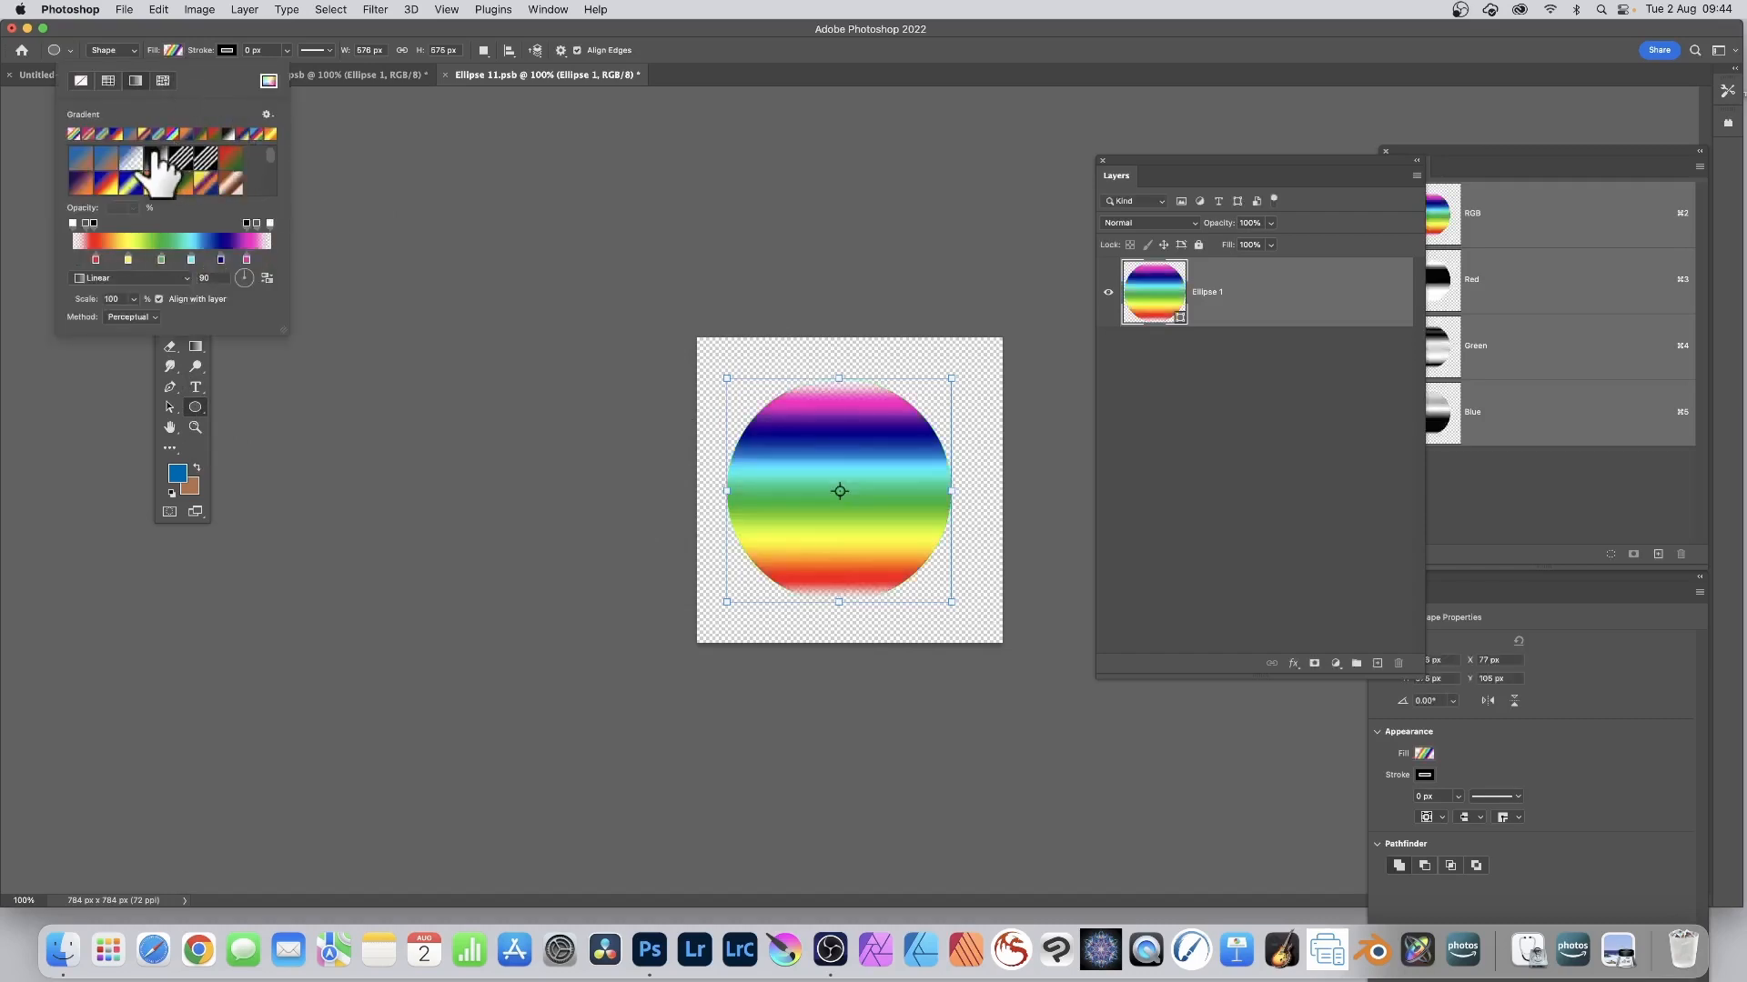
left_click(131, 181)
left_click(106, 182)
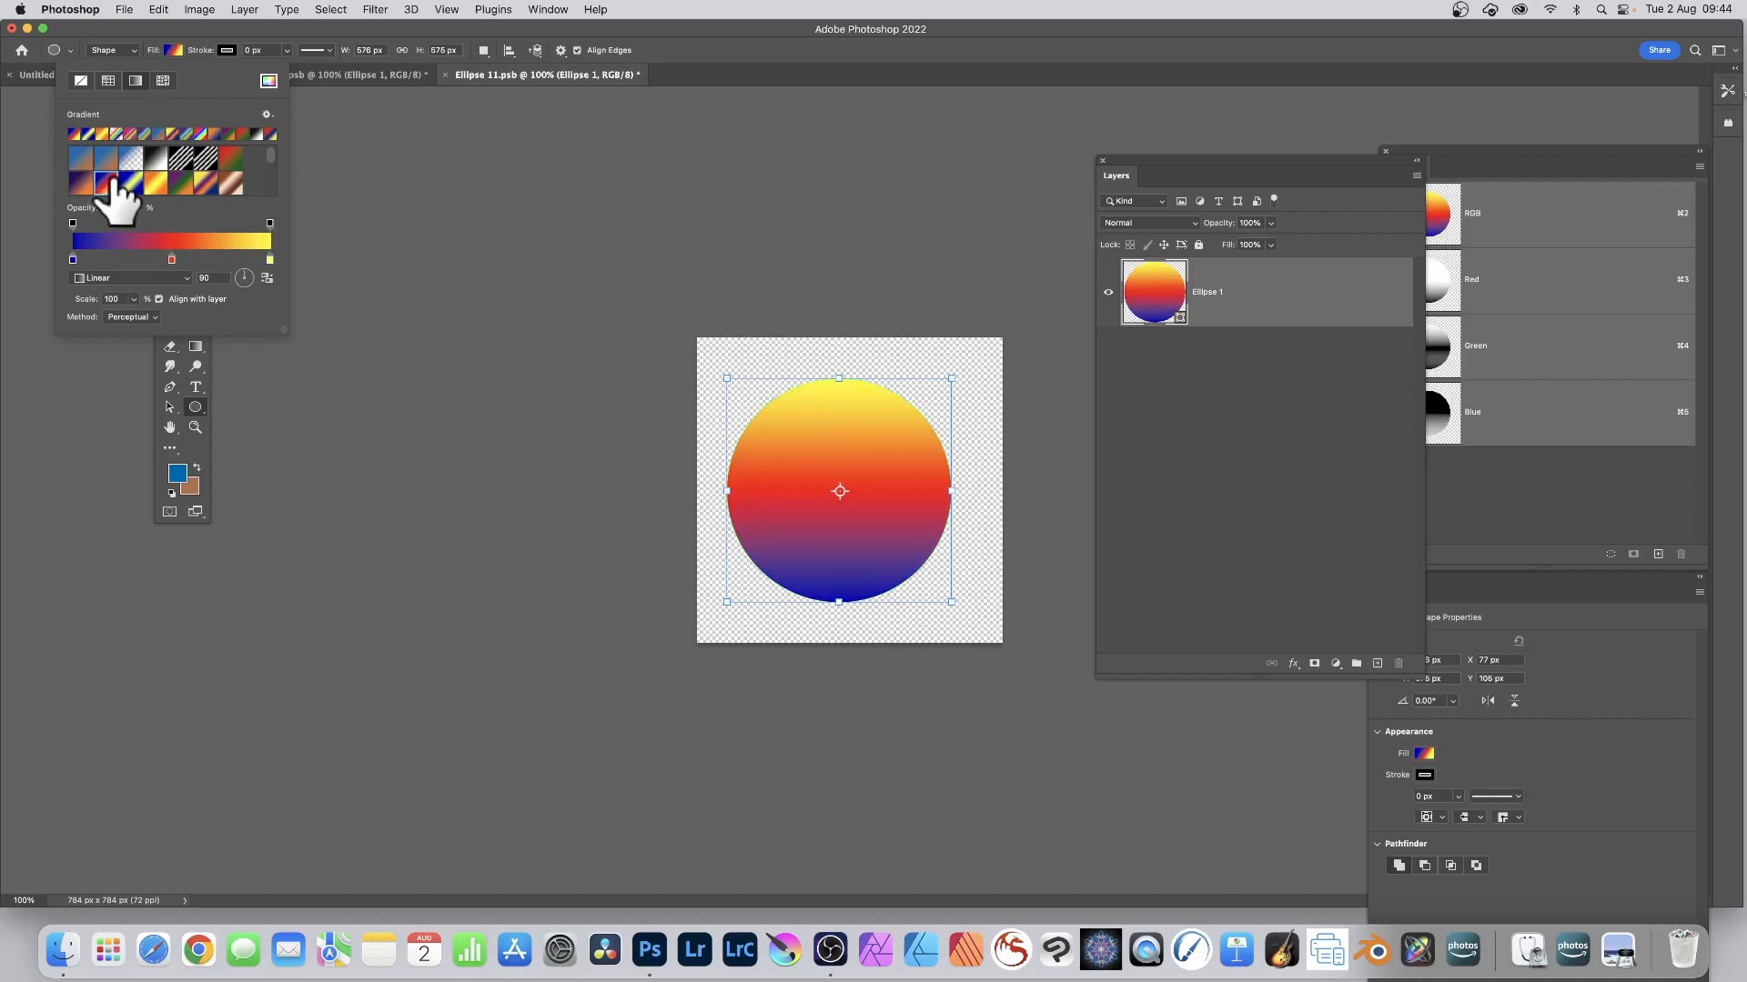
left_click(720, 47)
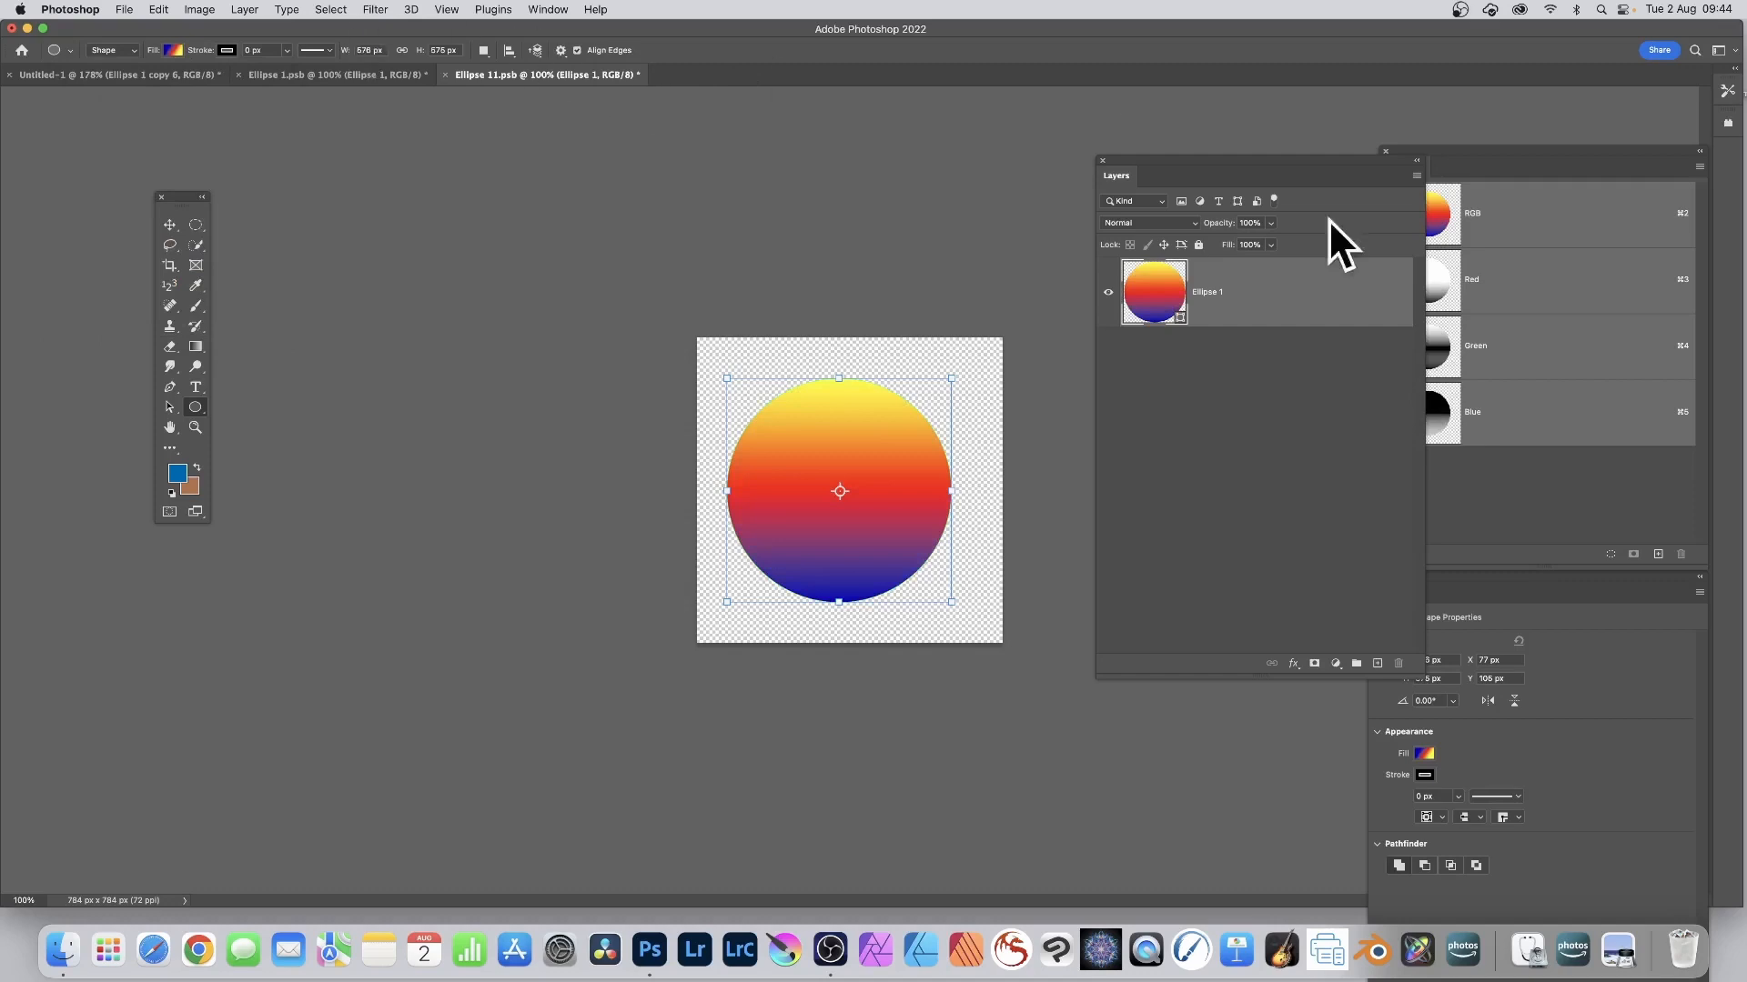
Add a black drop shadow to the ellipse with 100% opacity, 142° angle, 27 px distance, 32% spread and 35 px size
left_click(1296, 665)
left_click(1323, 853)
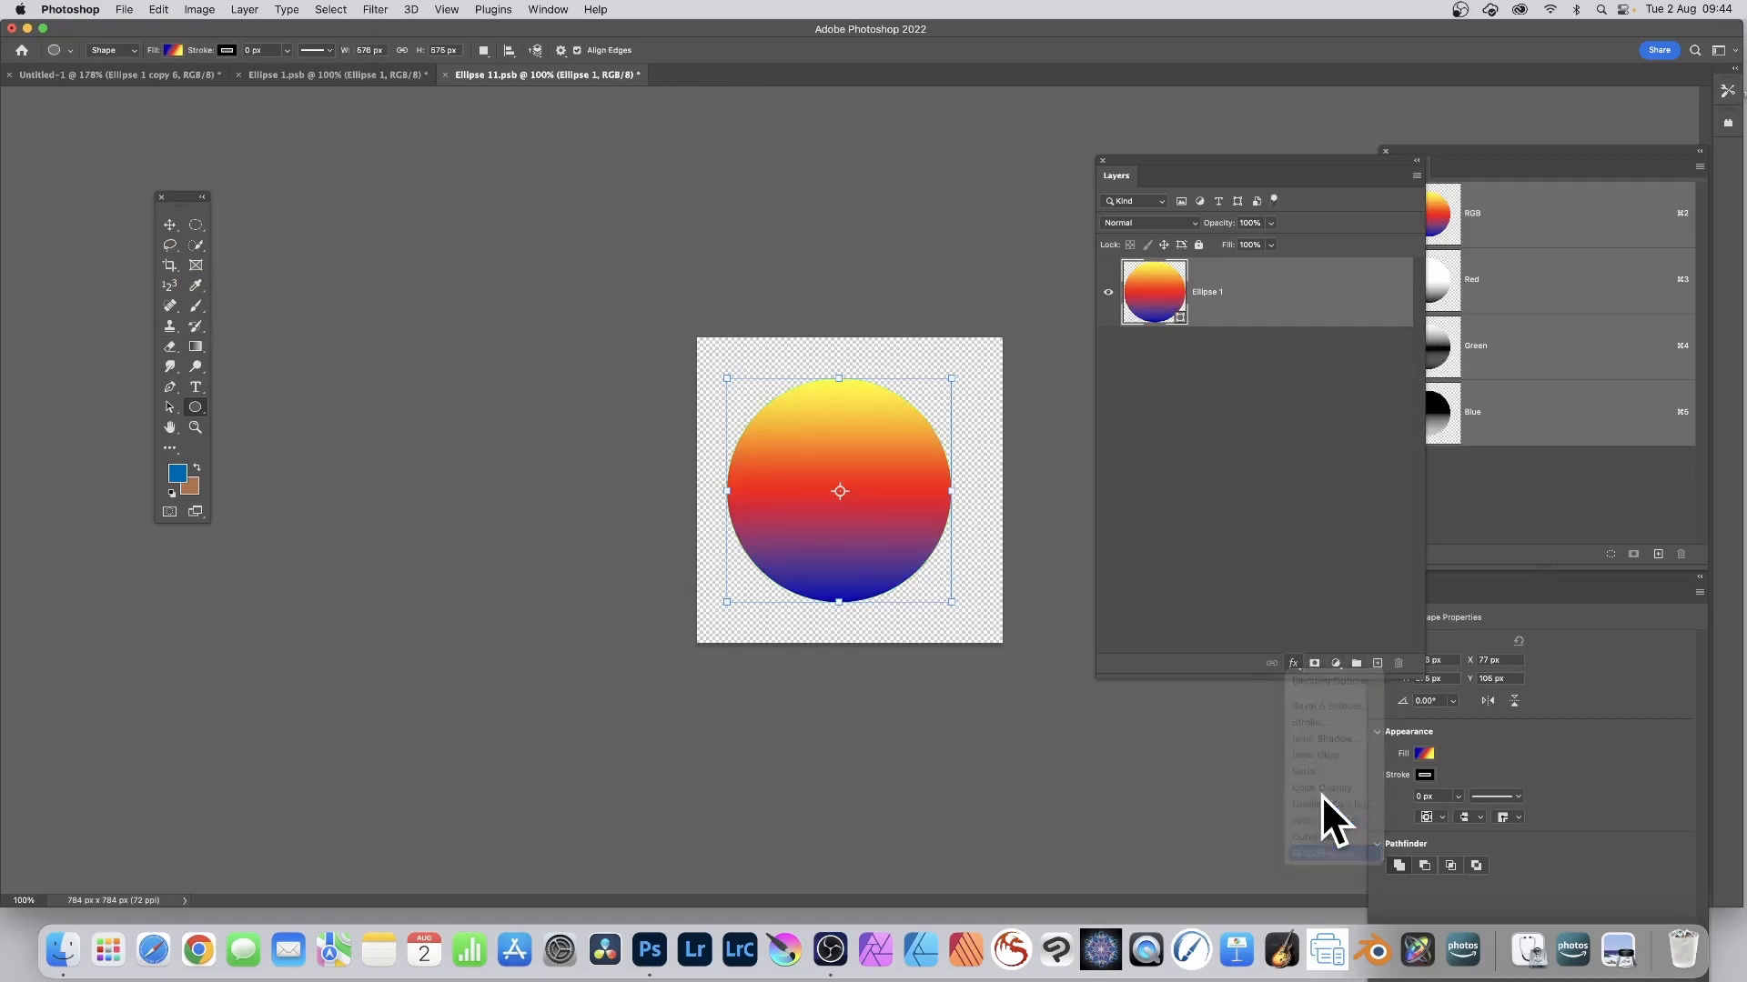
left_click_drag(929, 594, 941, 572)
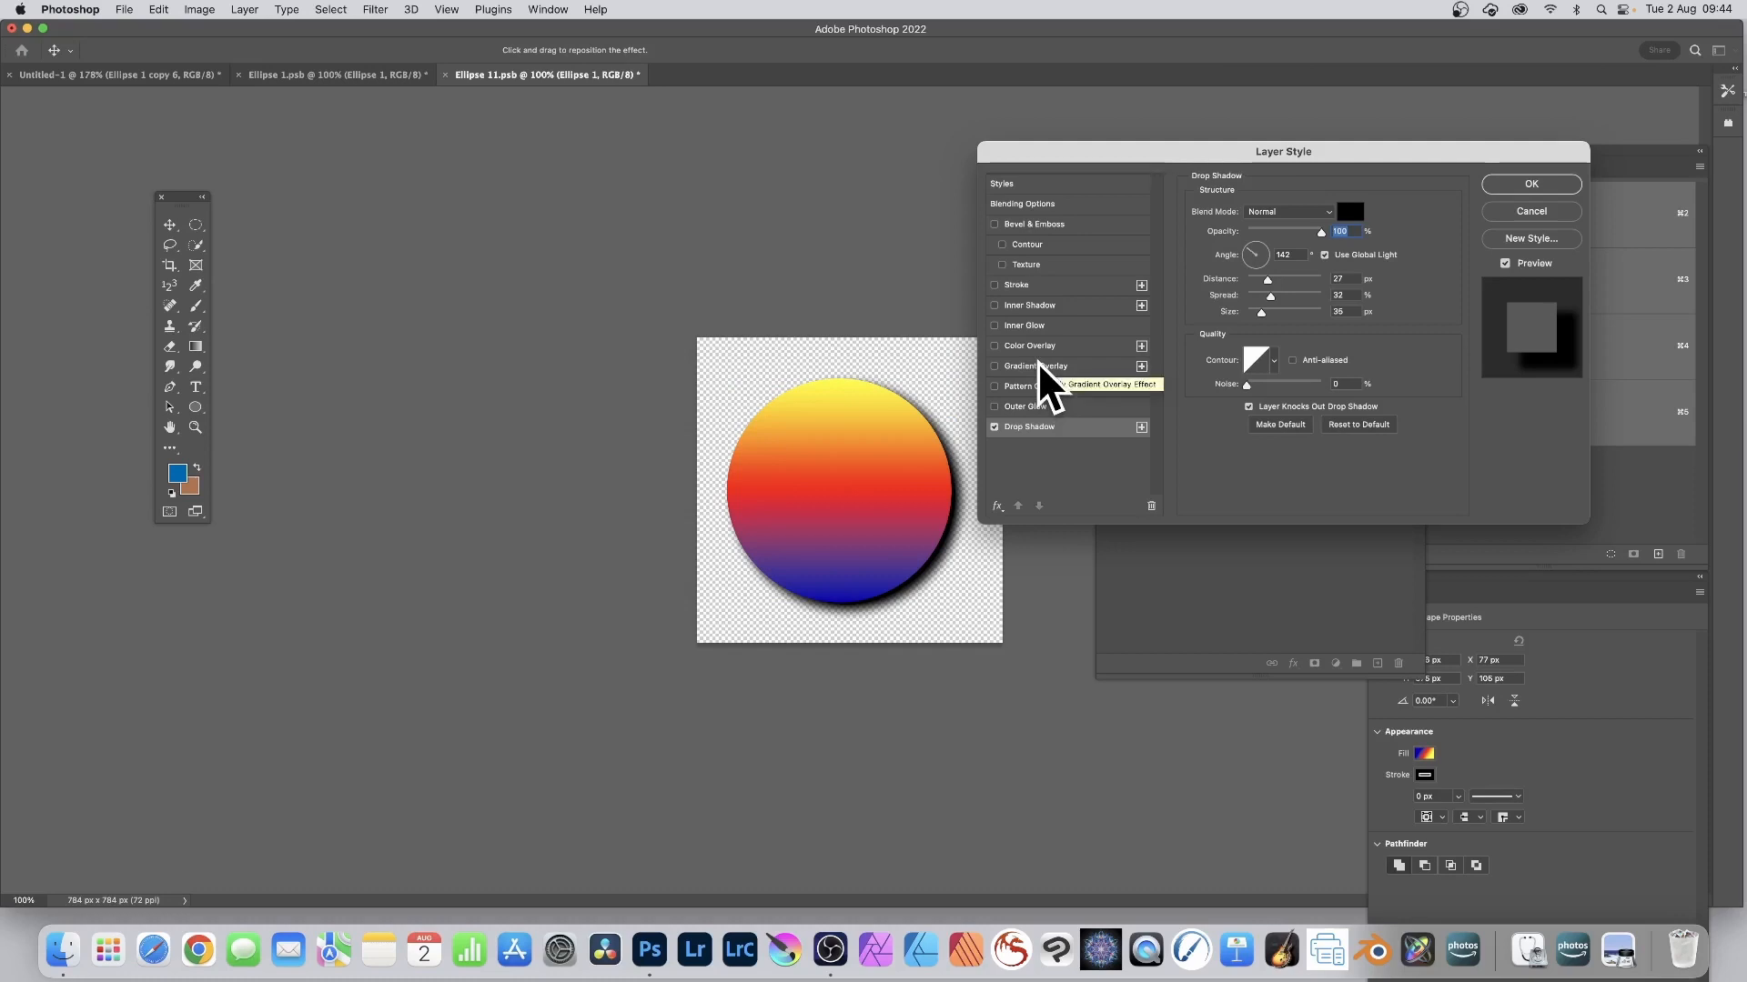
left_click(1532, 184)
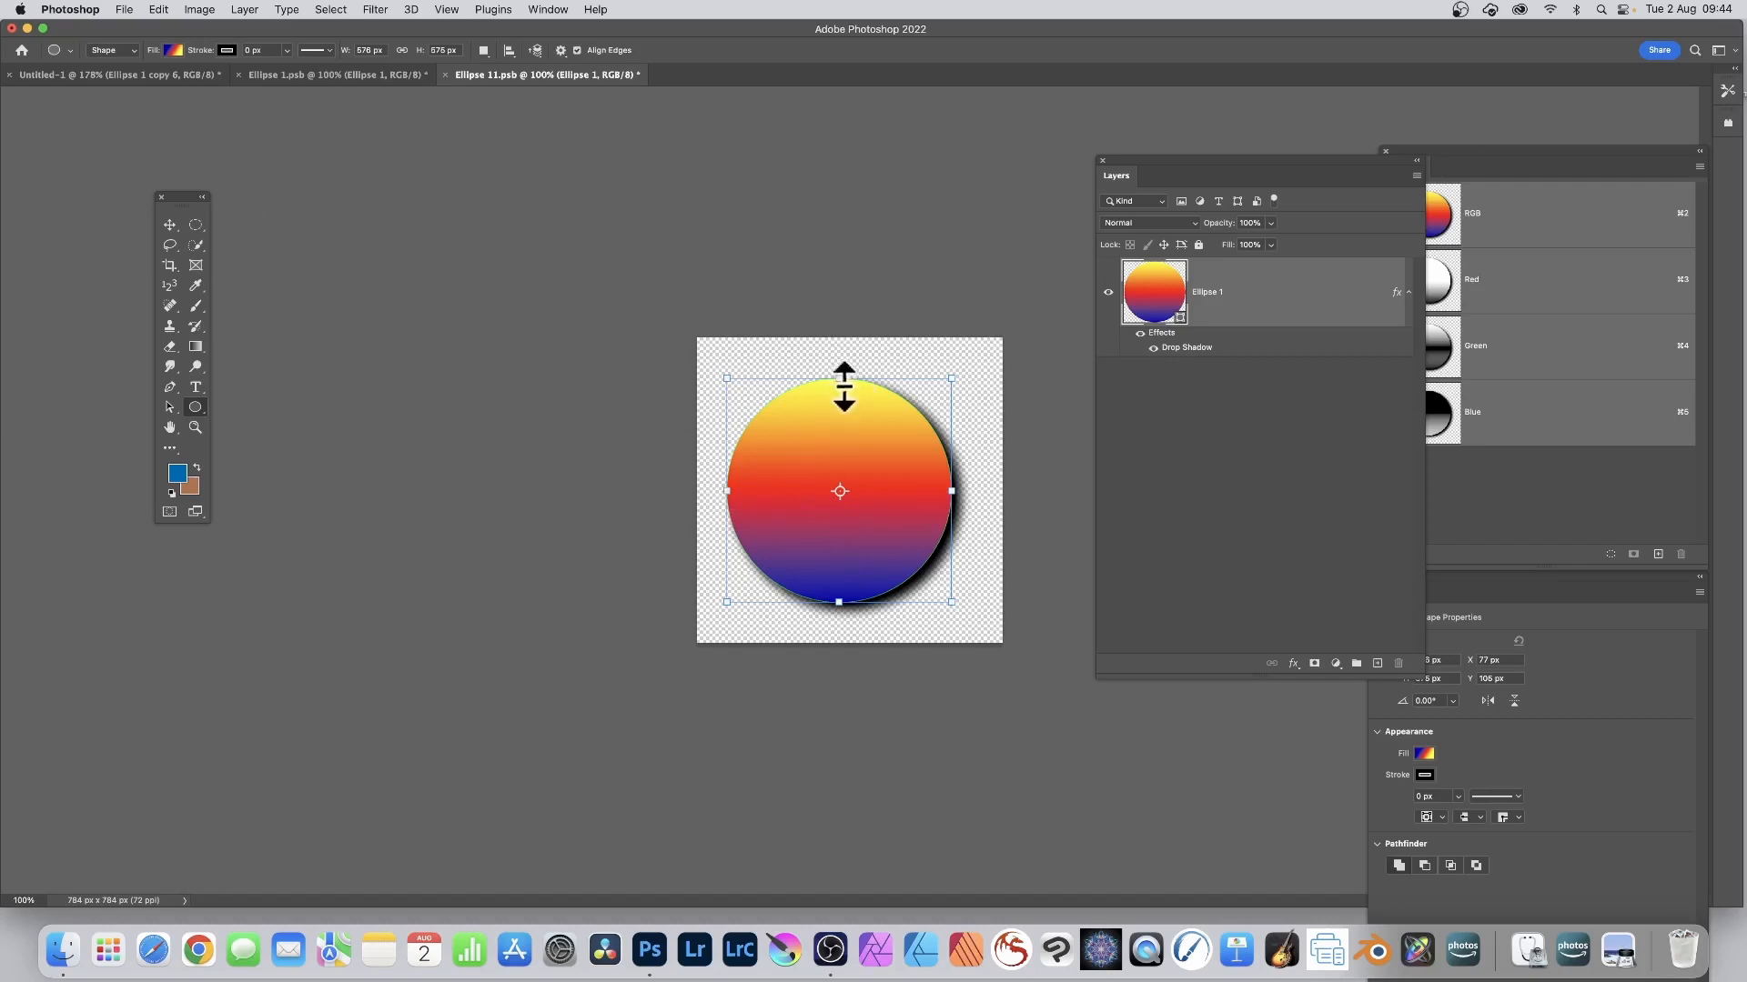
Squash the circle to an ellipse about 370 px high, rotate it about 36° counterclockwise and move it near the canvas centre
left_click_drag(837, 379, 832, 446)
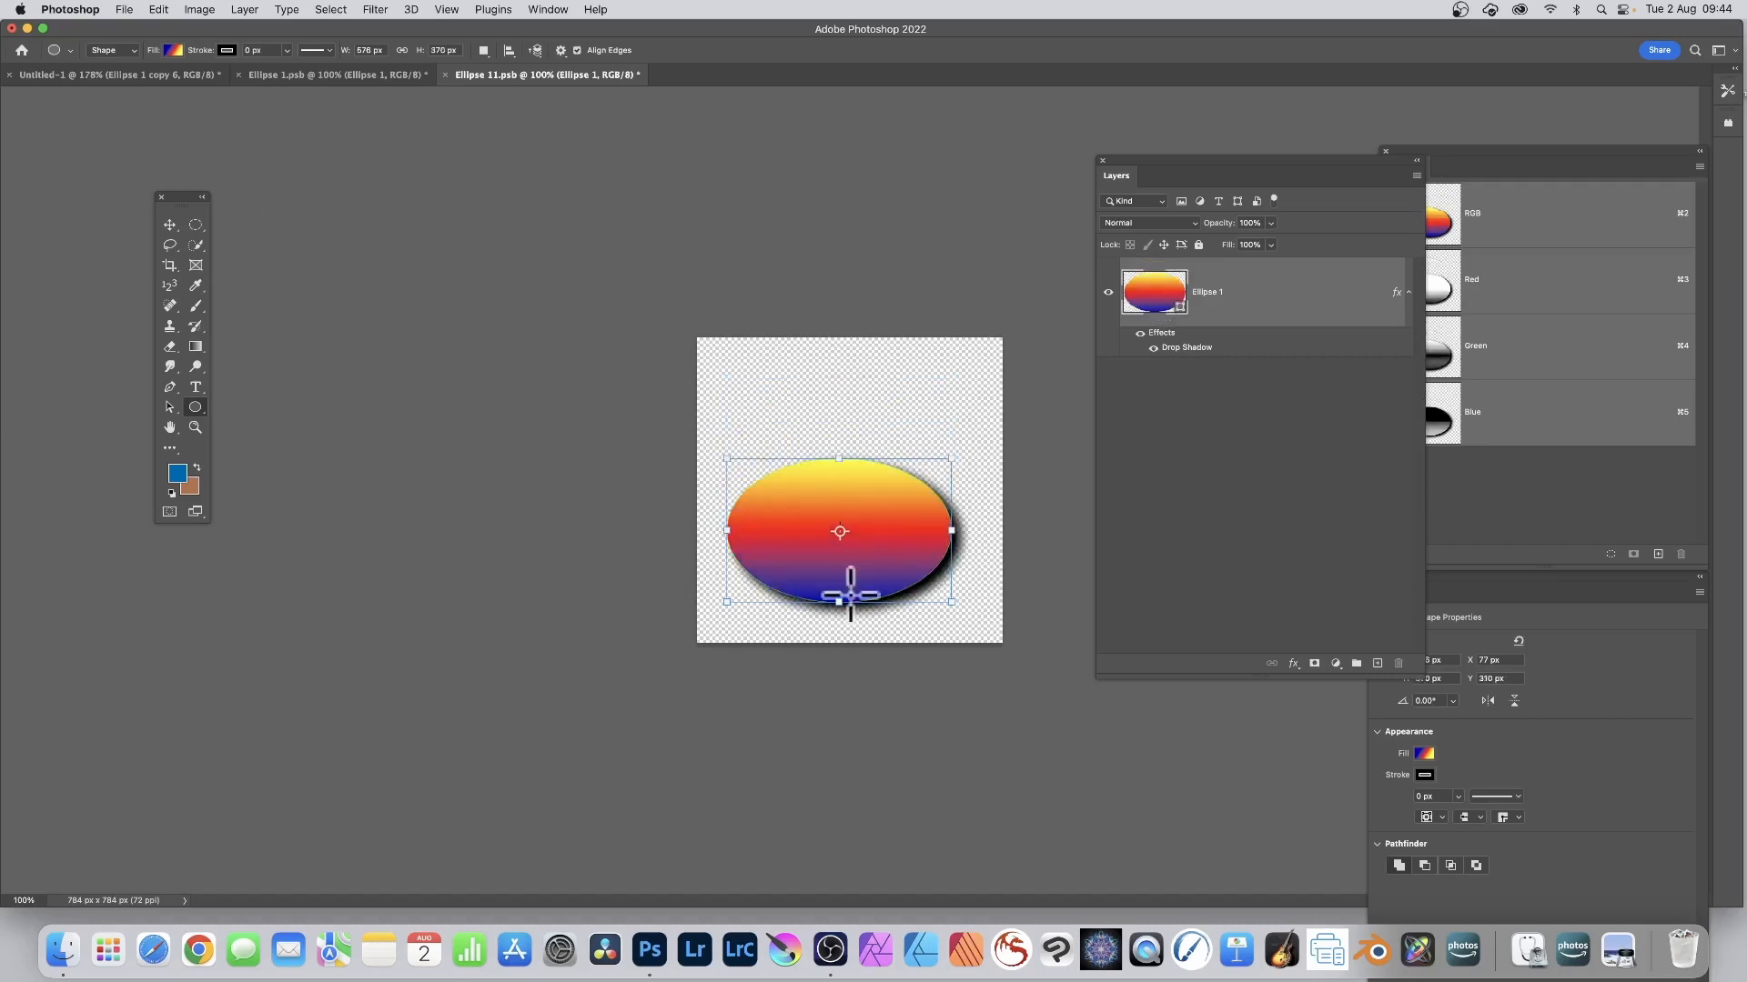
left_click(169, 225)
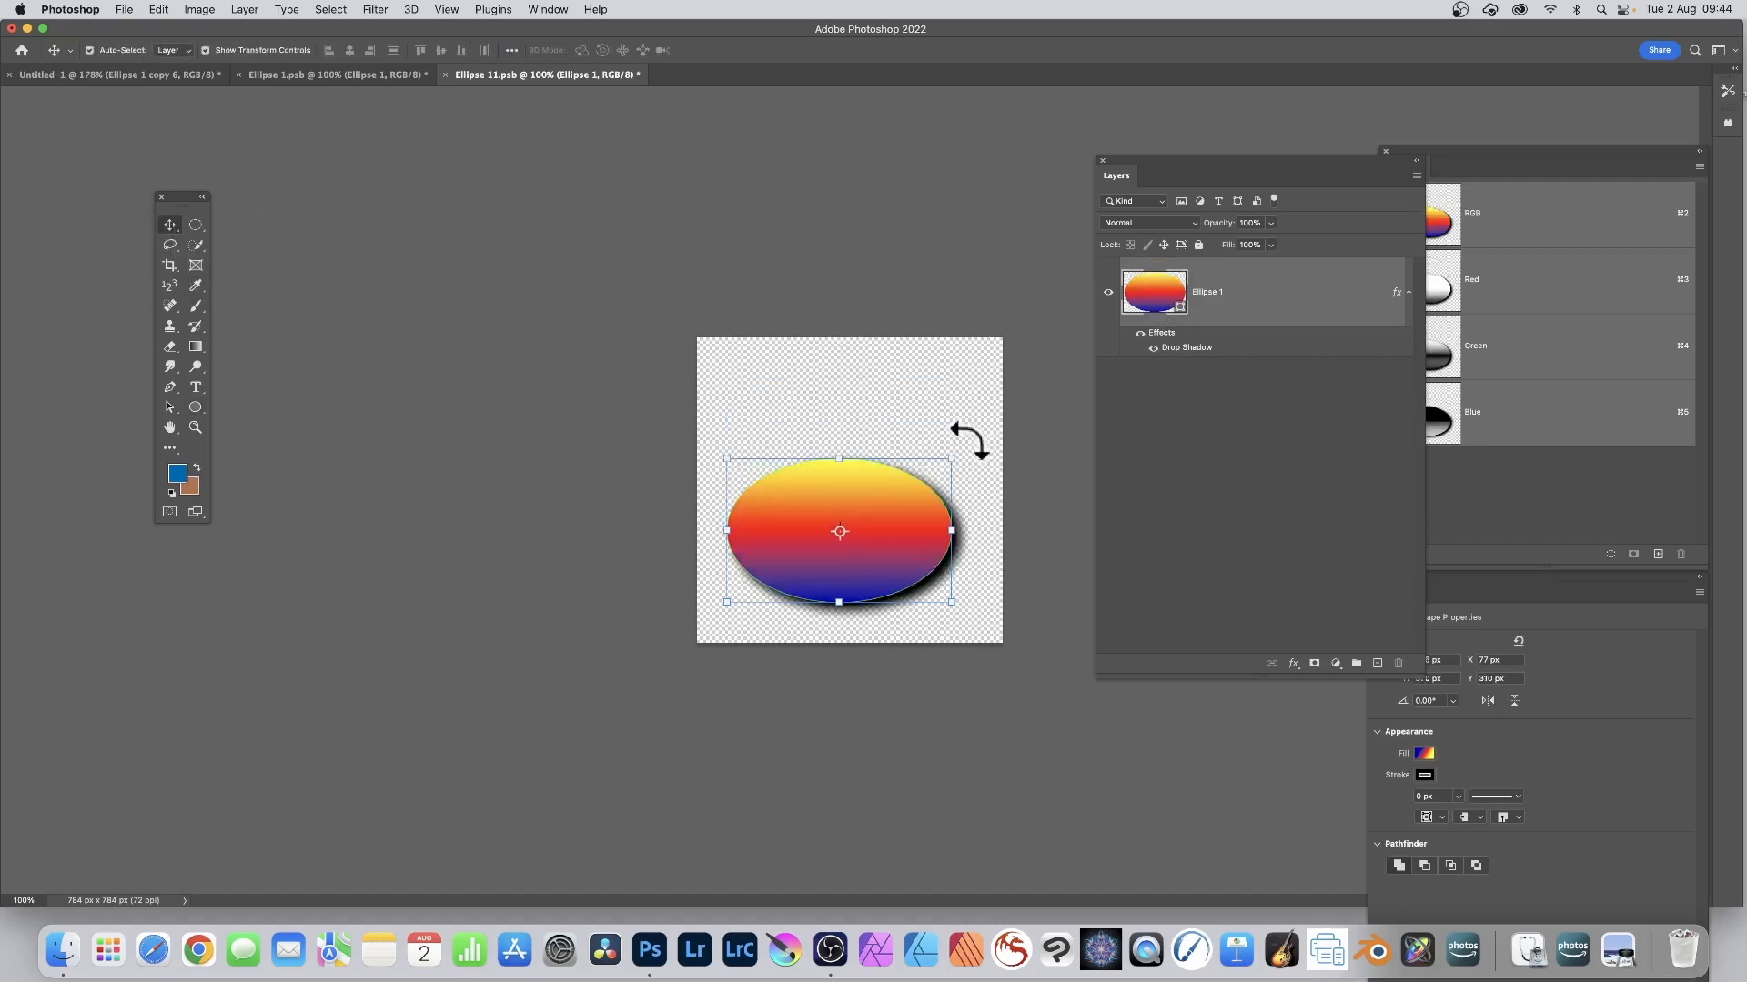
left_click_drag(969, 444, 900, 376)
left_click_drag(883, 516, 894, 462)
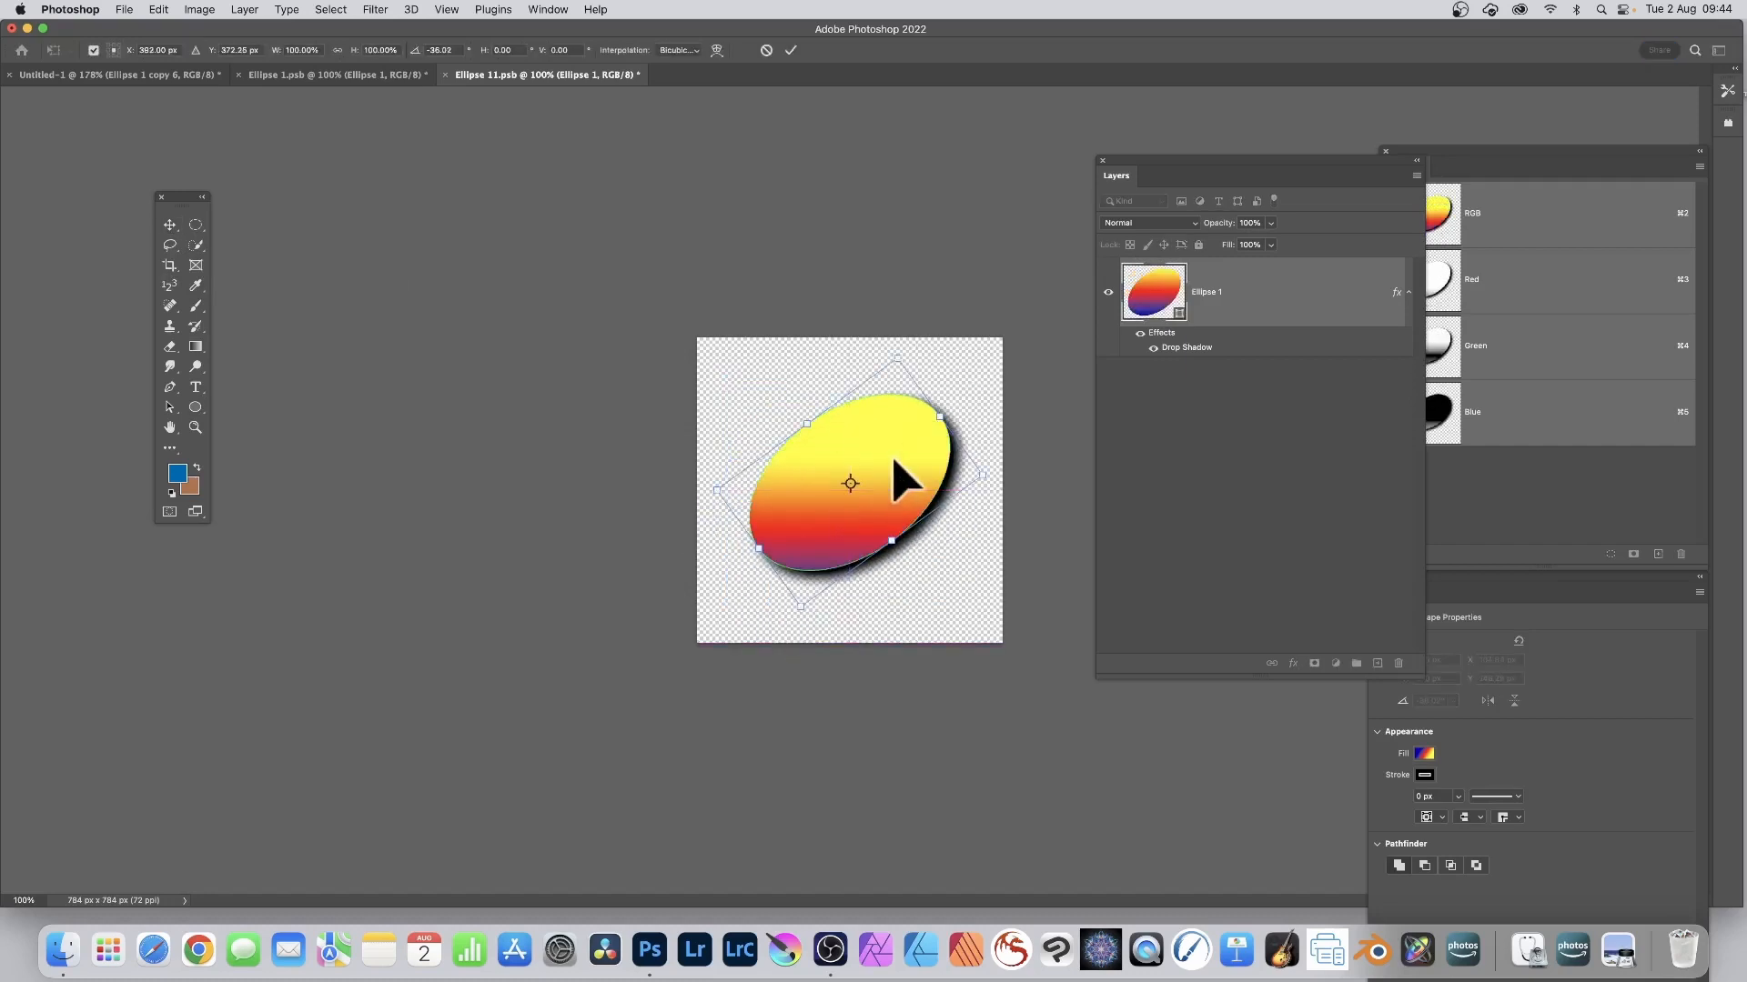
left_click(790, 50)
Duplicate the tilted ellipse and shrink the copy to about 76% width and 65% height, positioned inside the original
left_click_drag(918, 479, 933, 502, "alt")
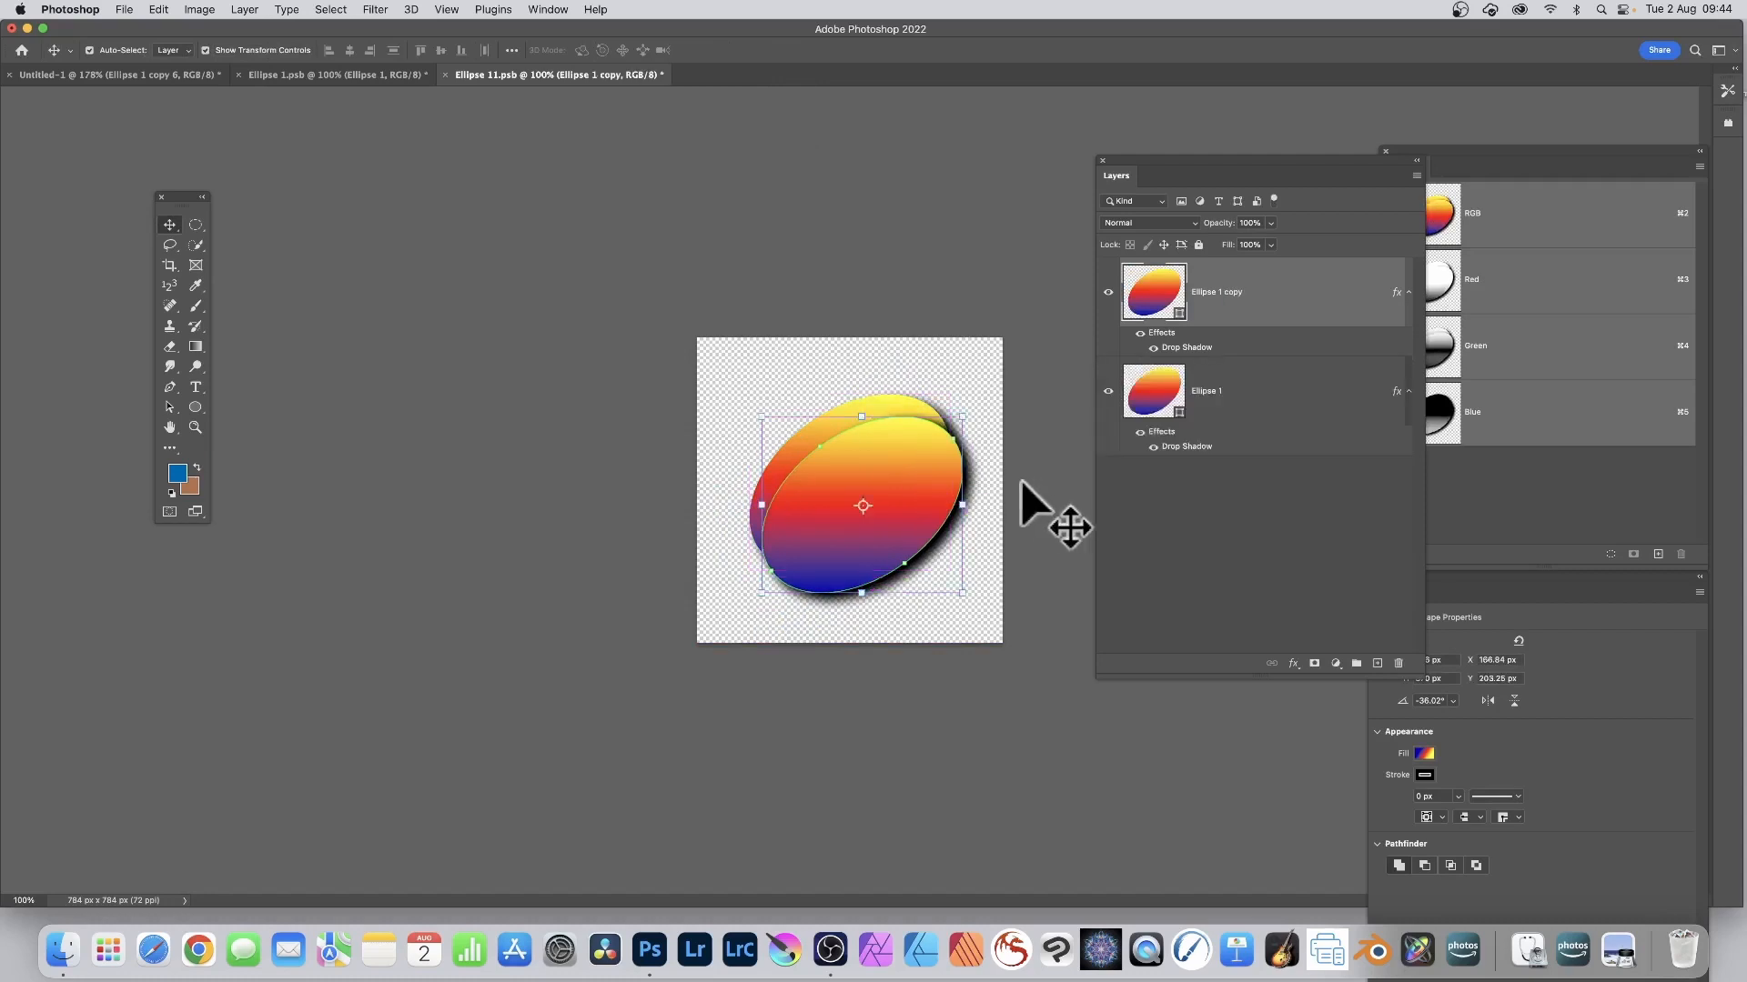
left_click_drag(966, 594, 913, 529)
left_click_drag(880, 465, 885, 463)
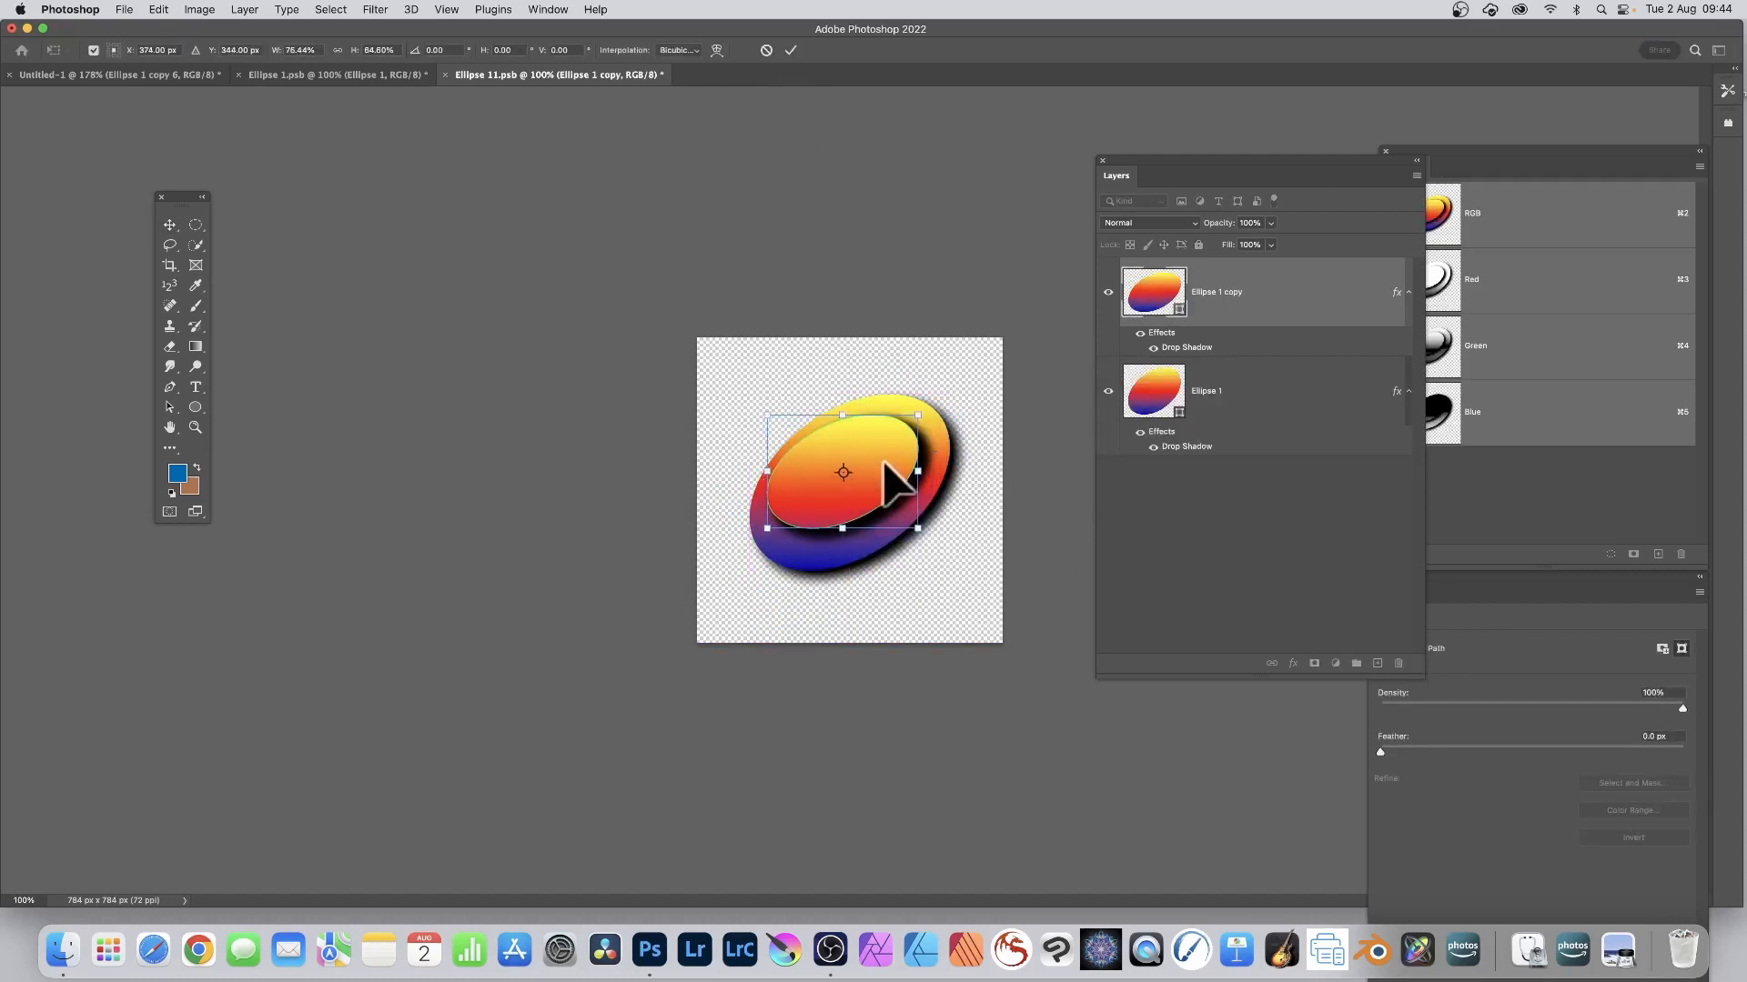
key("Return")
left_click(651, 325)
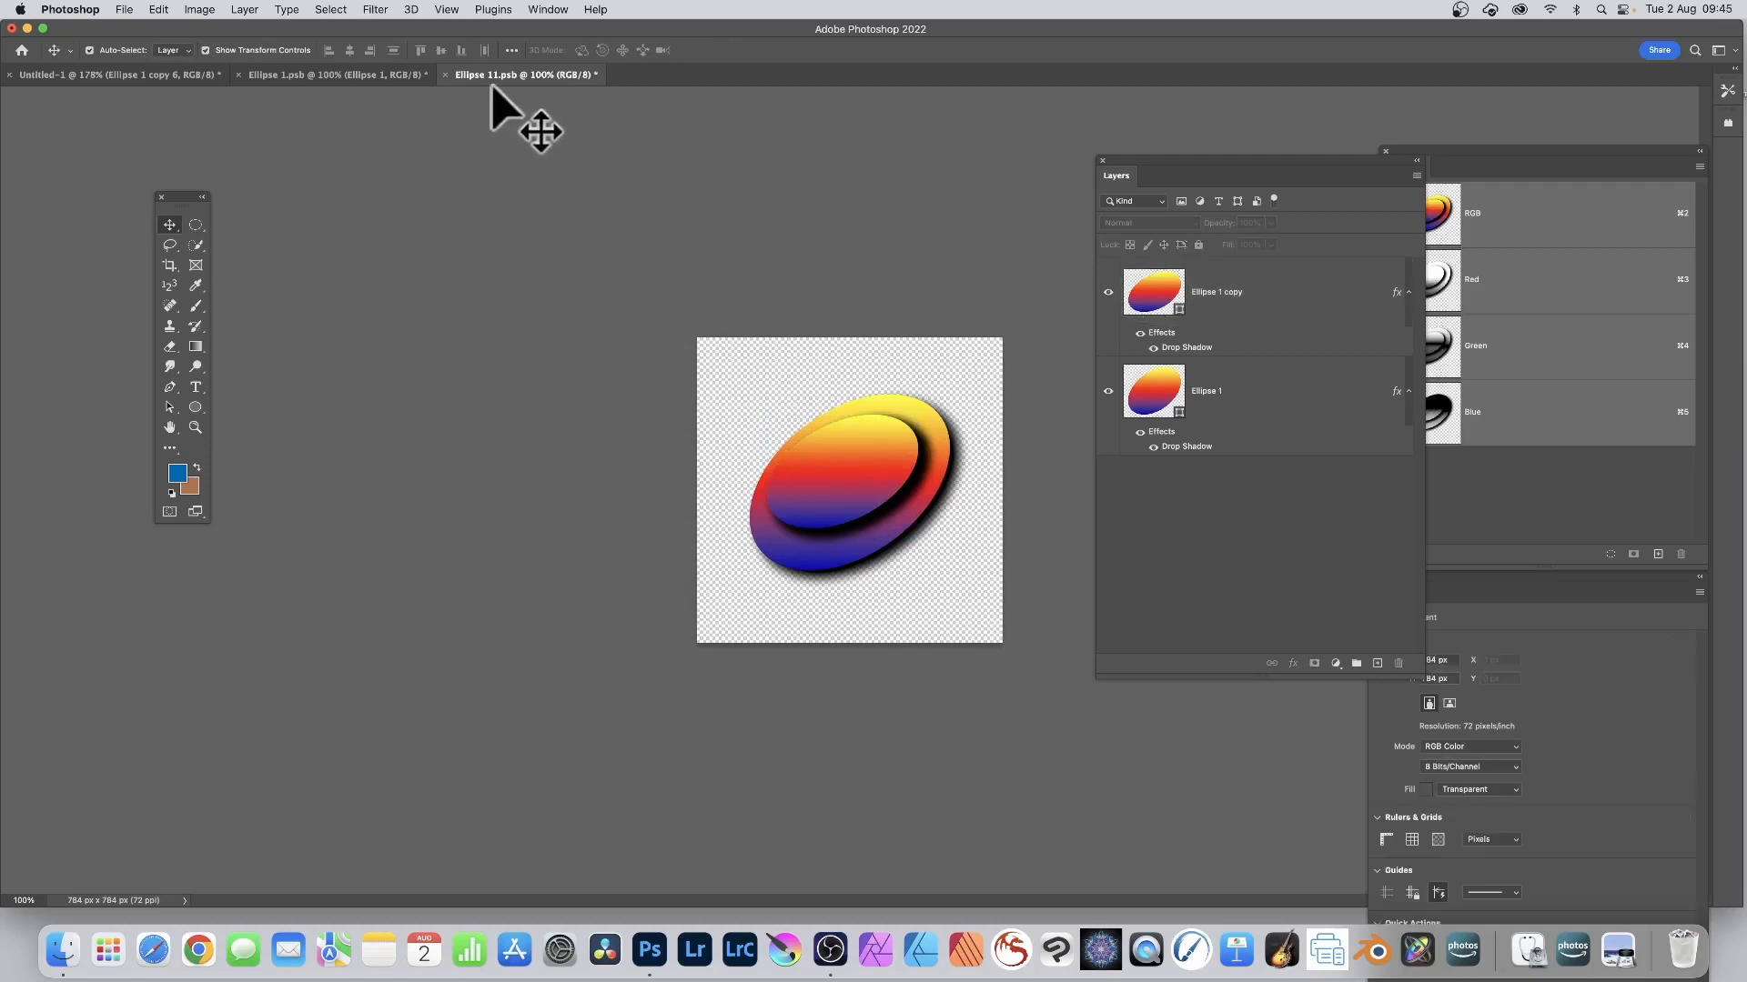
Save and close the nested Ellipse 11.psb and its parent Ellipse 1.psb to update the main document
left_click(446, 74)
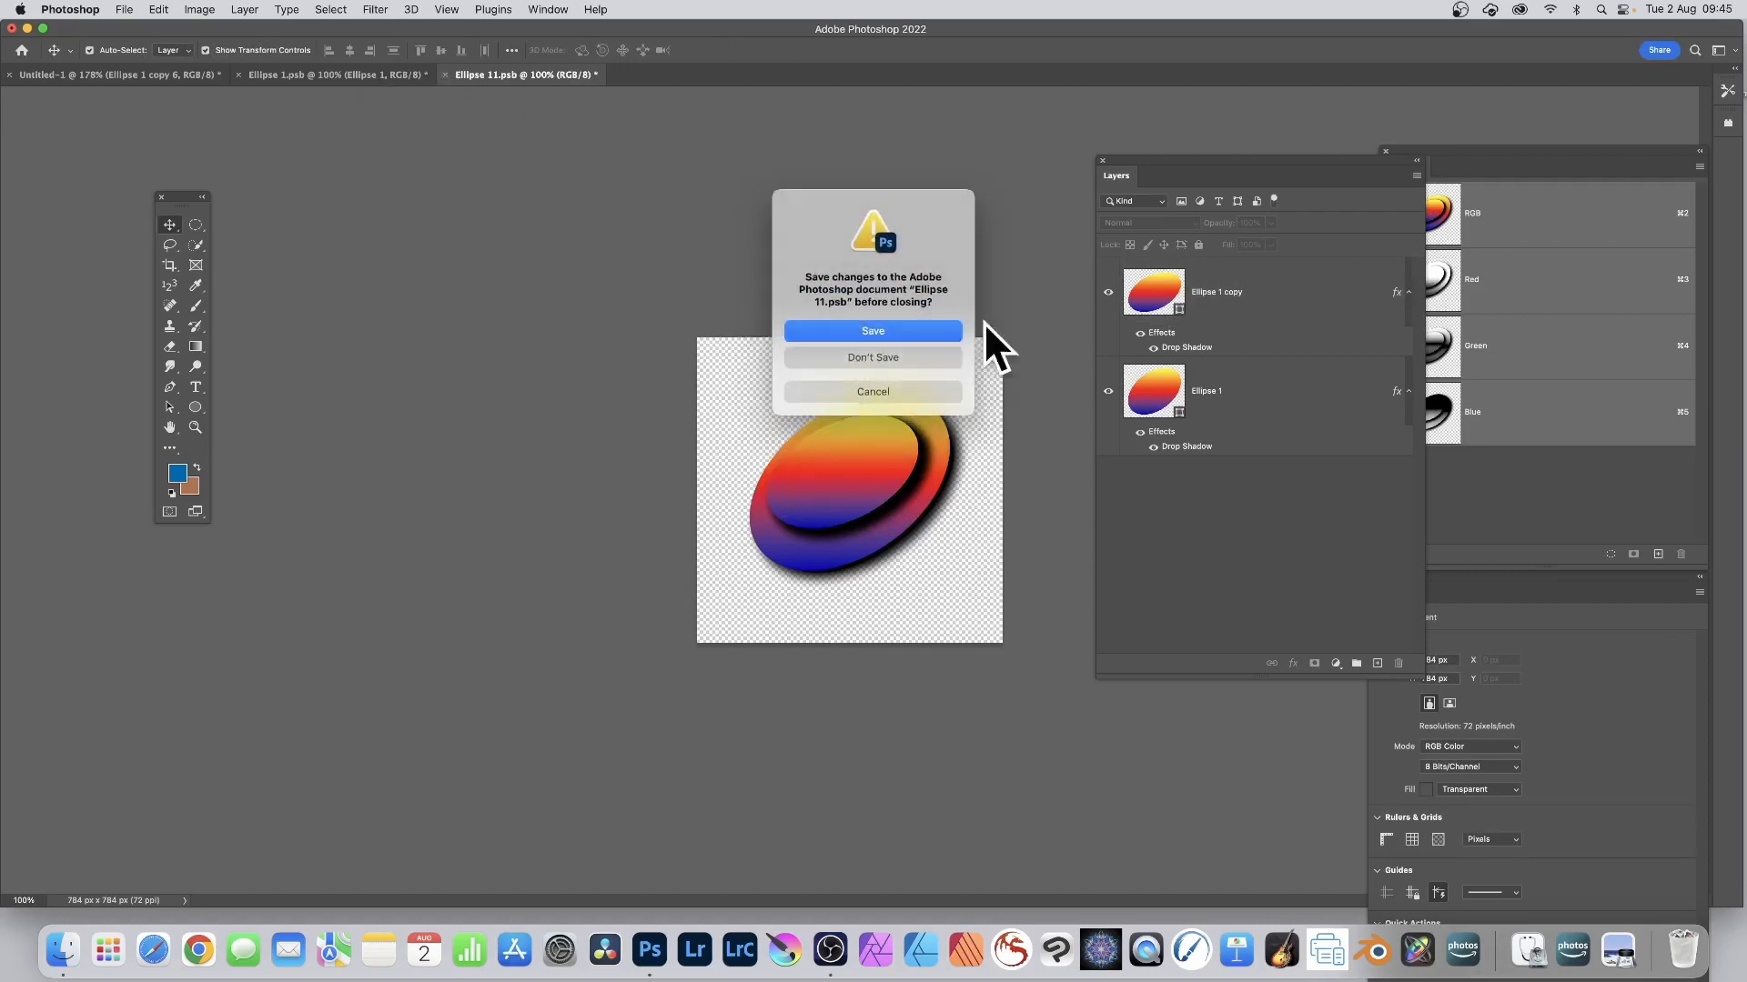
left_click(899, 333)
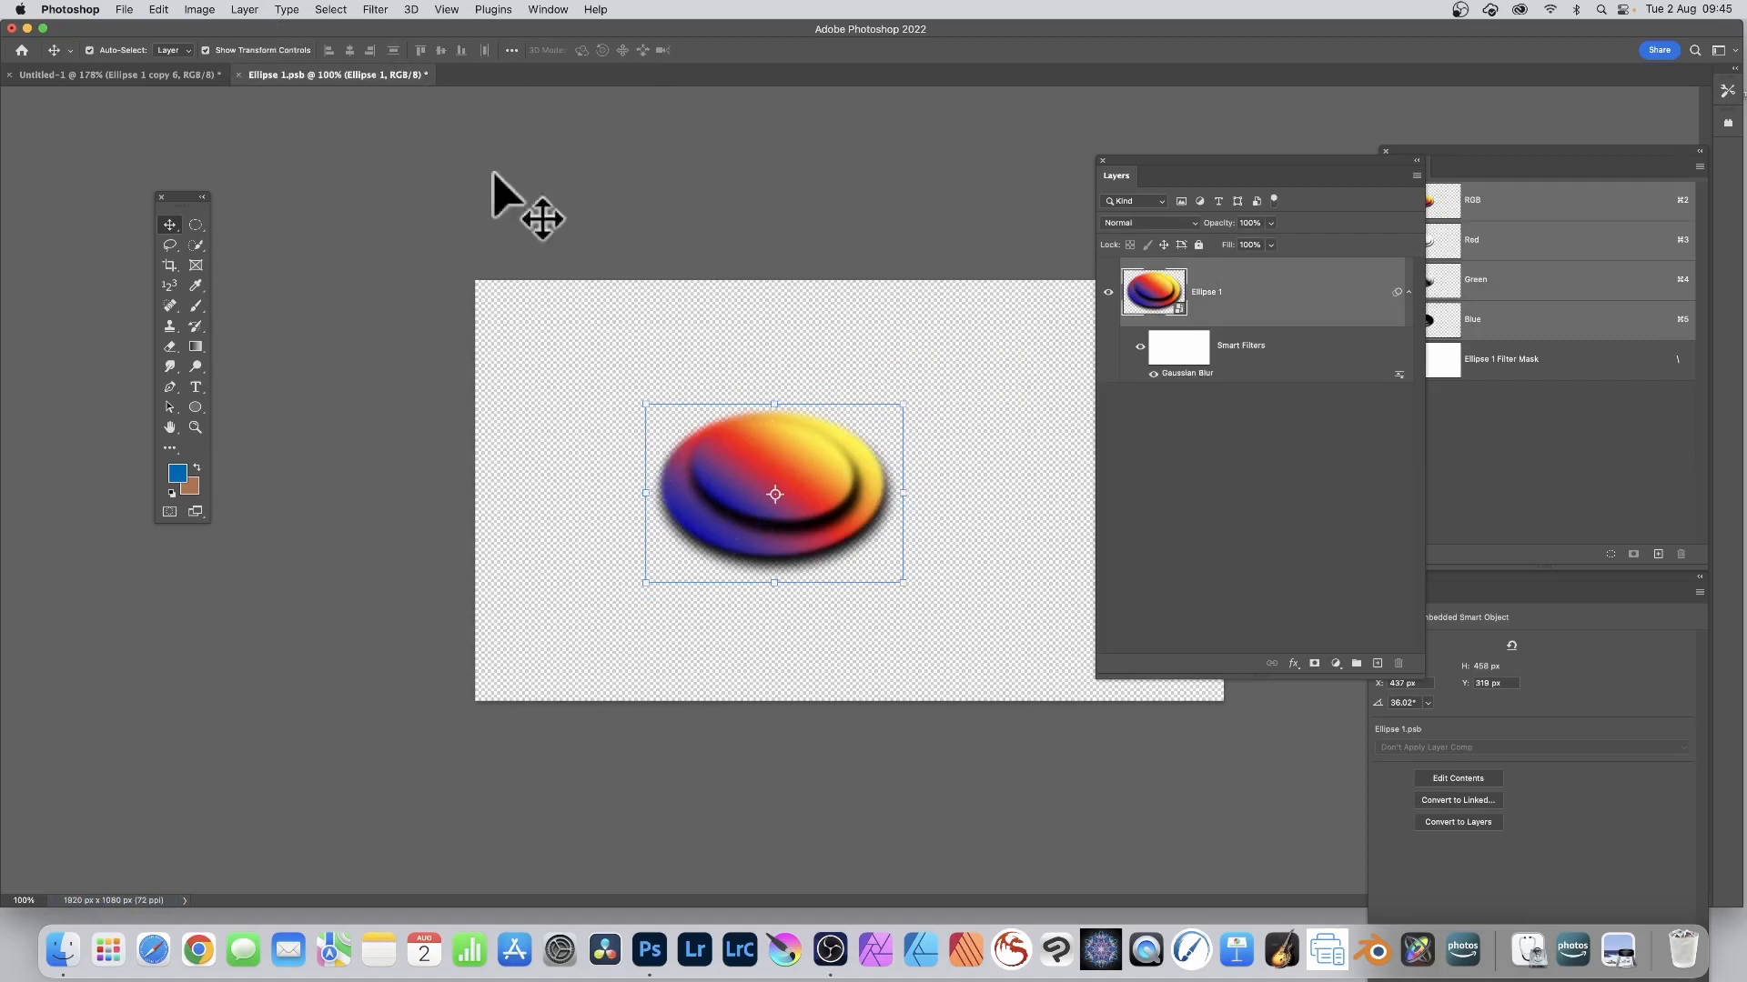
left_click(239, 76)
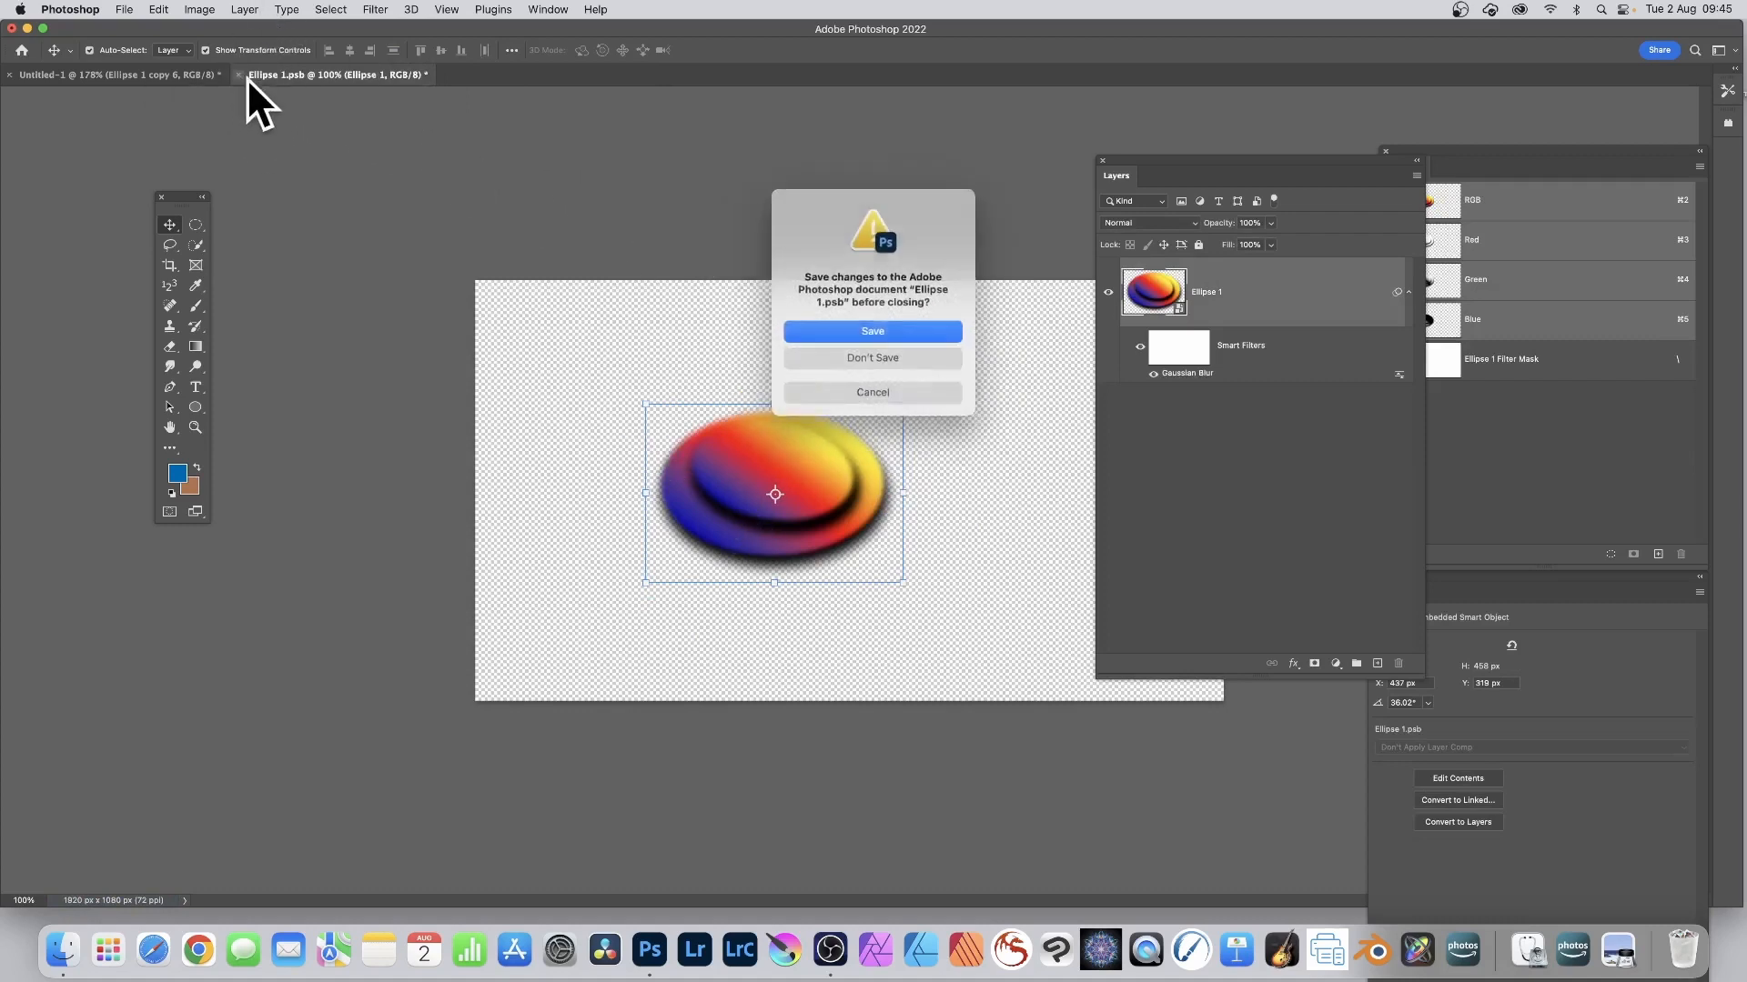
left_click(835, 329)
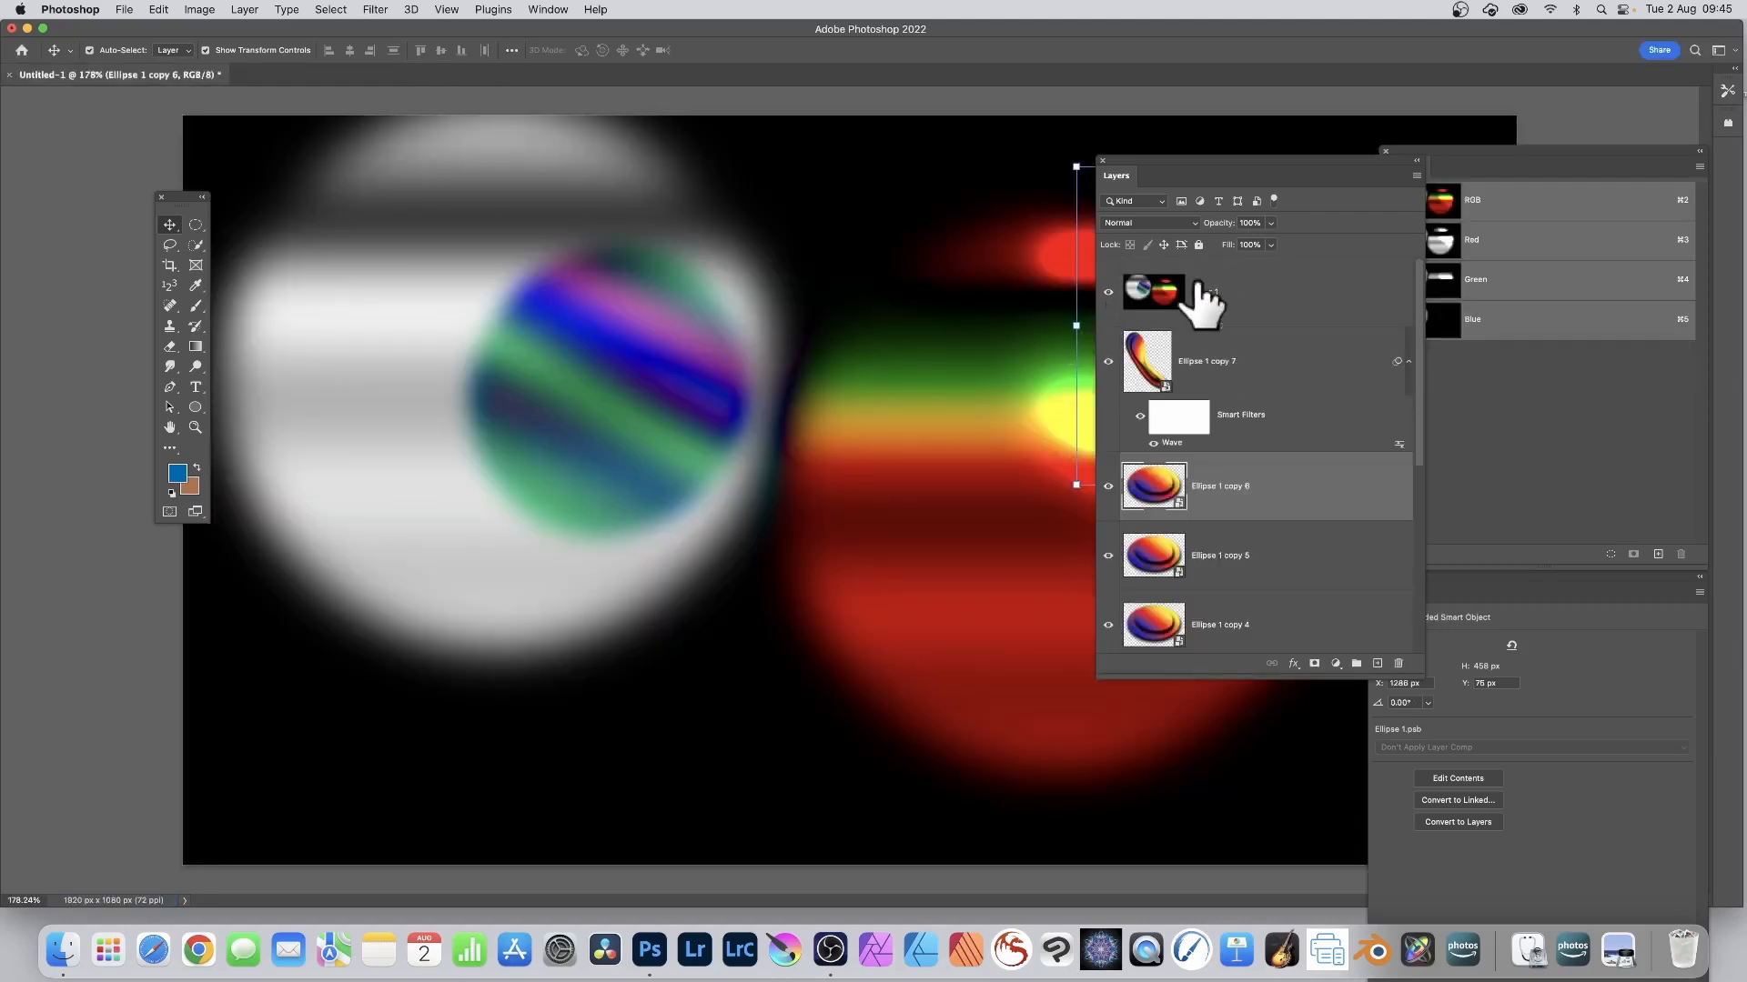
Blend Ellipse 1 copy 3 onto Layer 1 with Apply Image, using the RGB channel and Difference blending at 100% opacity
scroll(1219, 534, "down", 5)
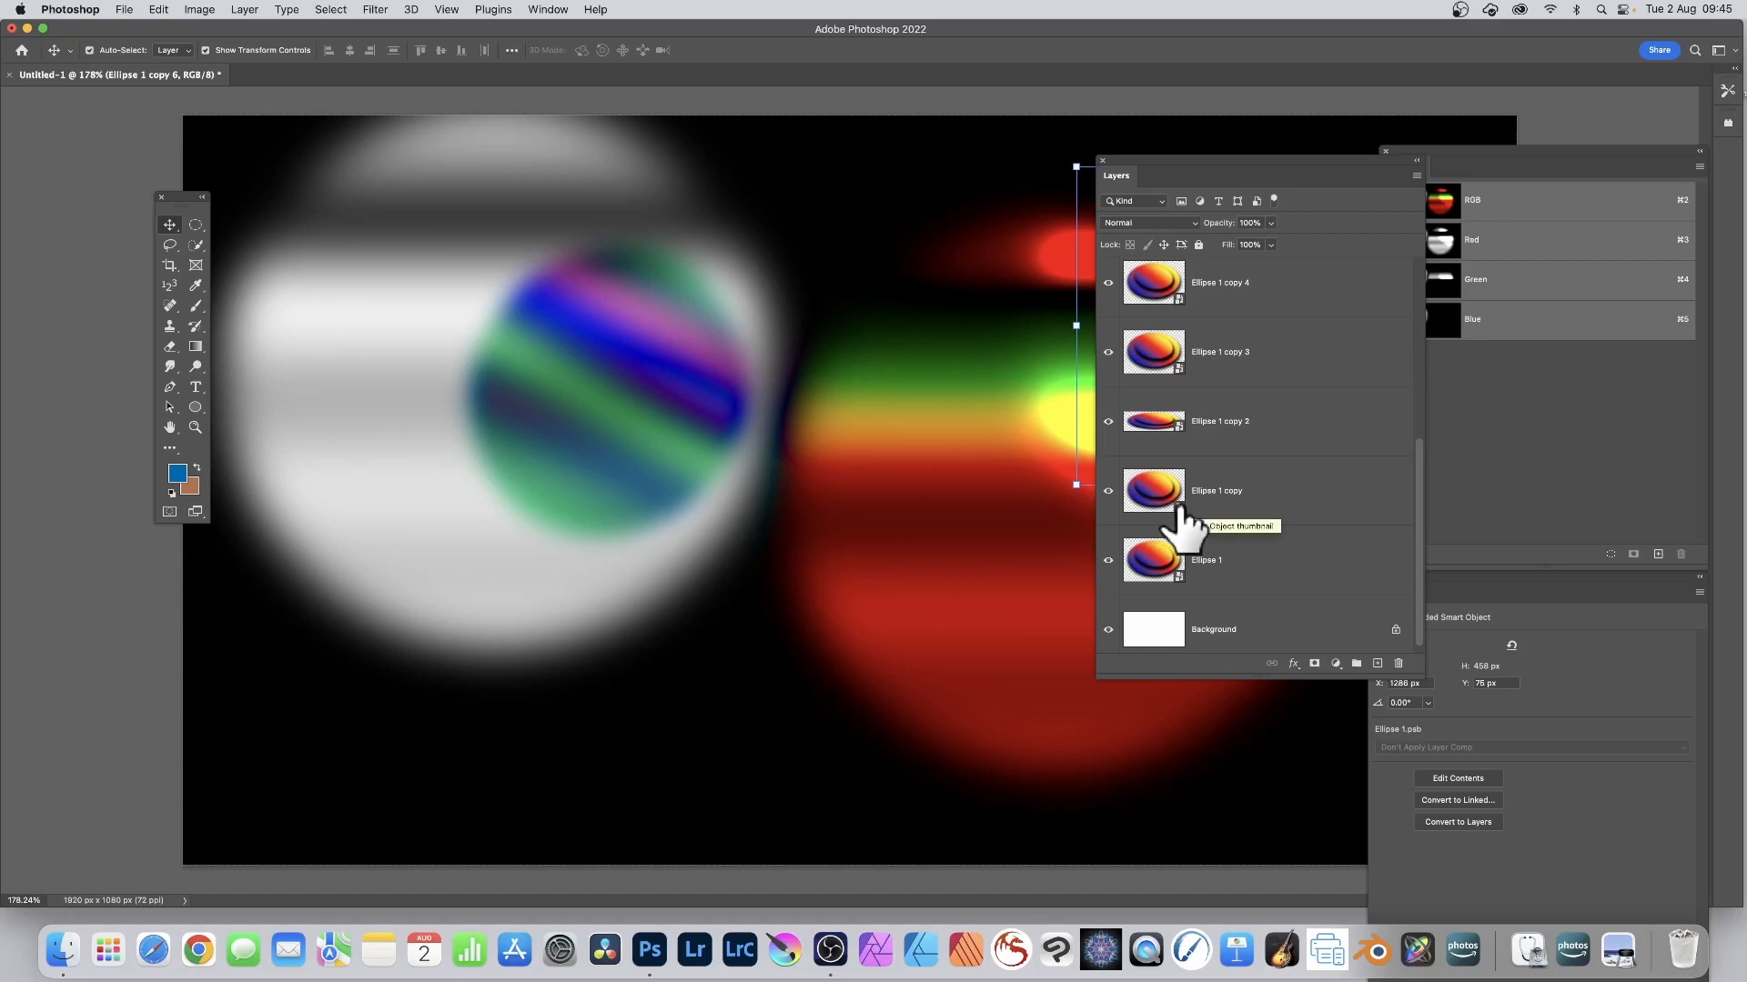
scroll(1219, 409, "up", 5)
left_click(1164, 290)
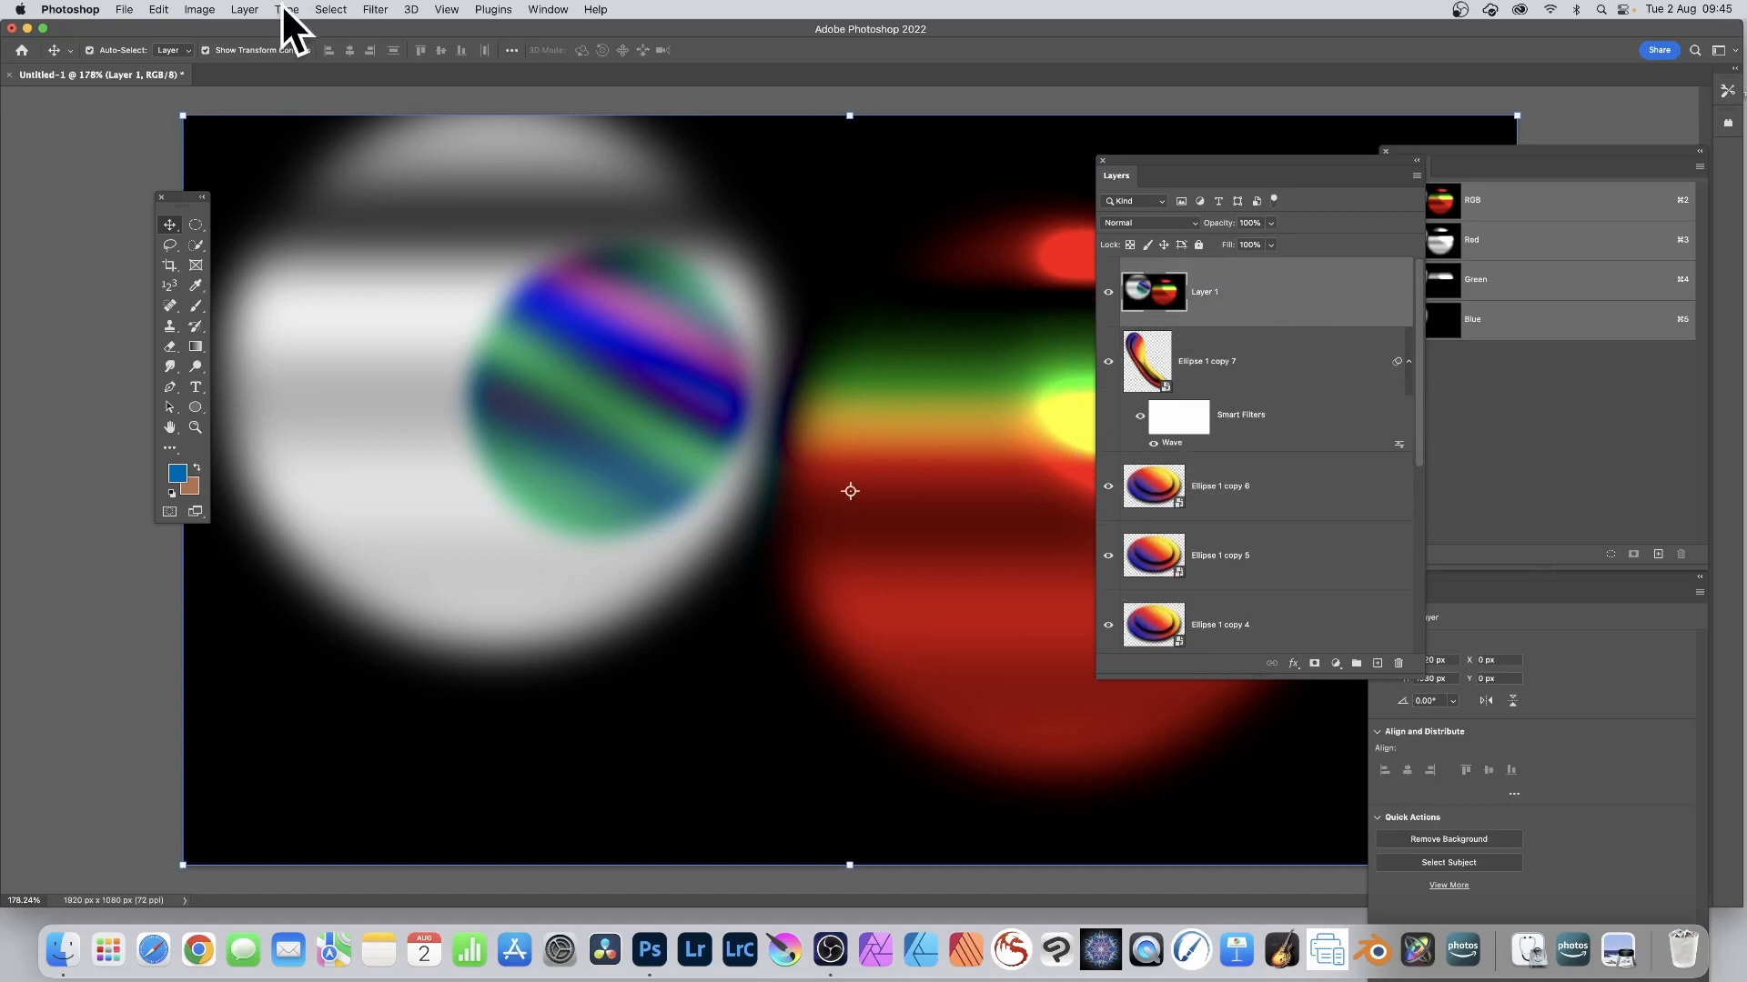
key("super+shift+a")
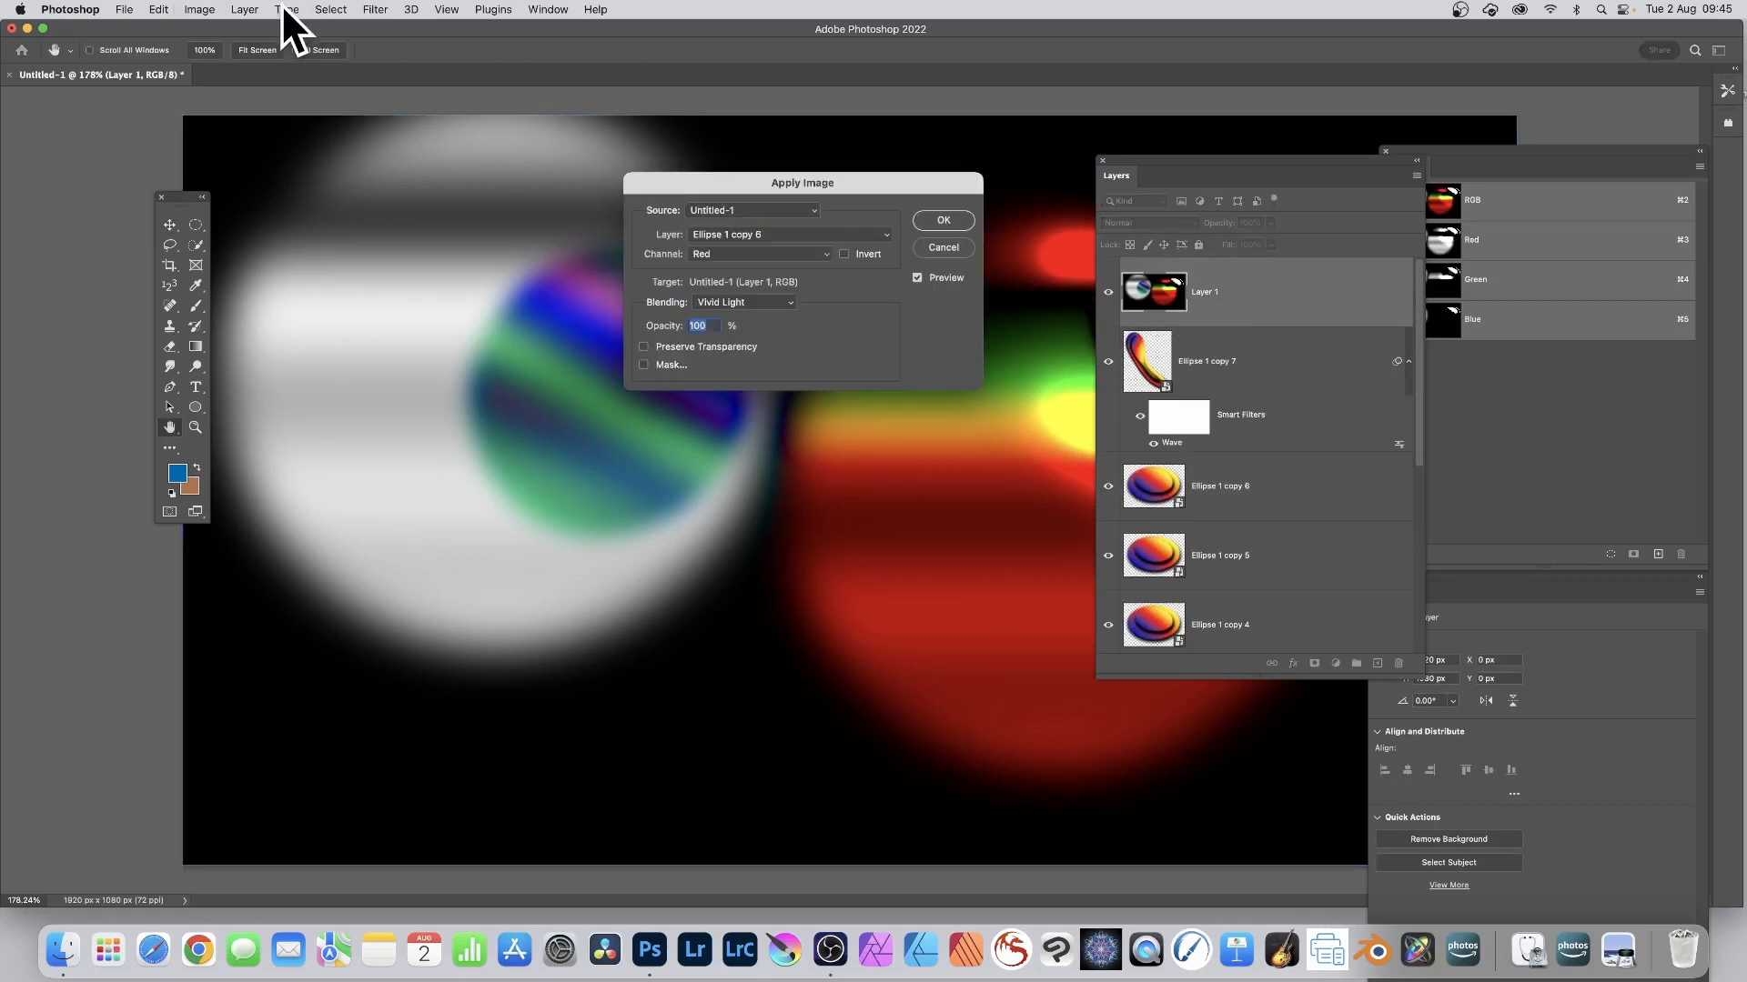
left_click(777, 232)
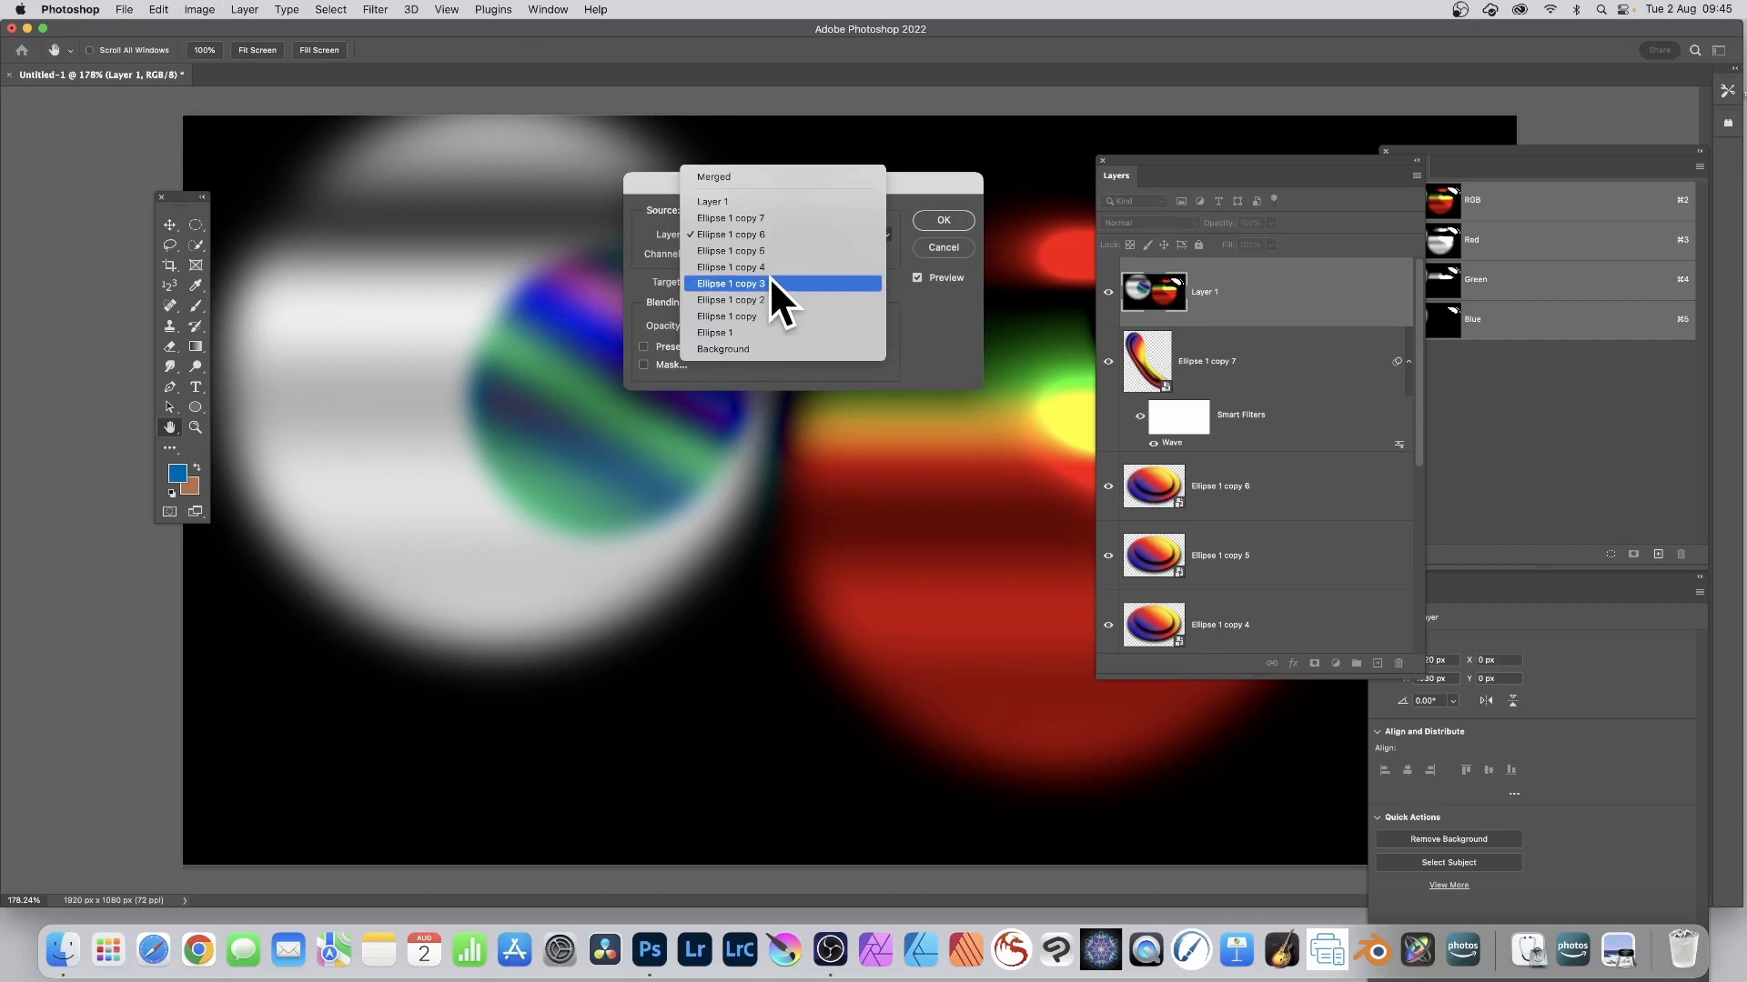
left_click(768, 284)
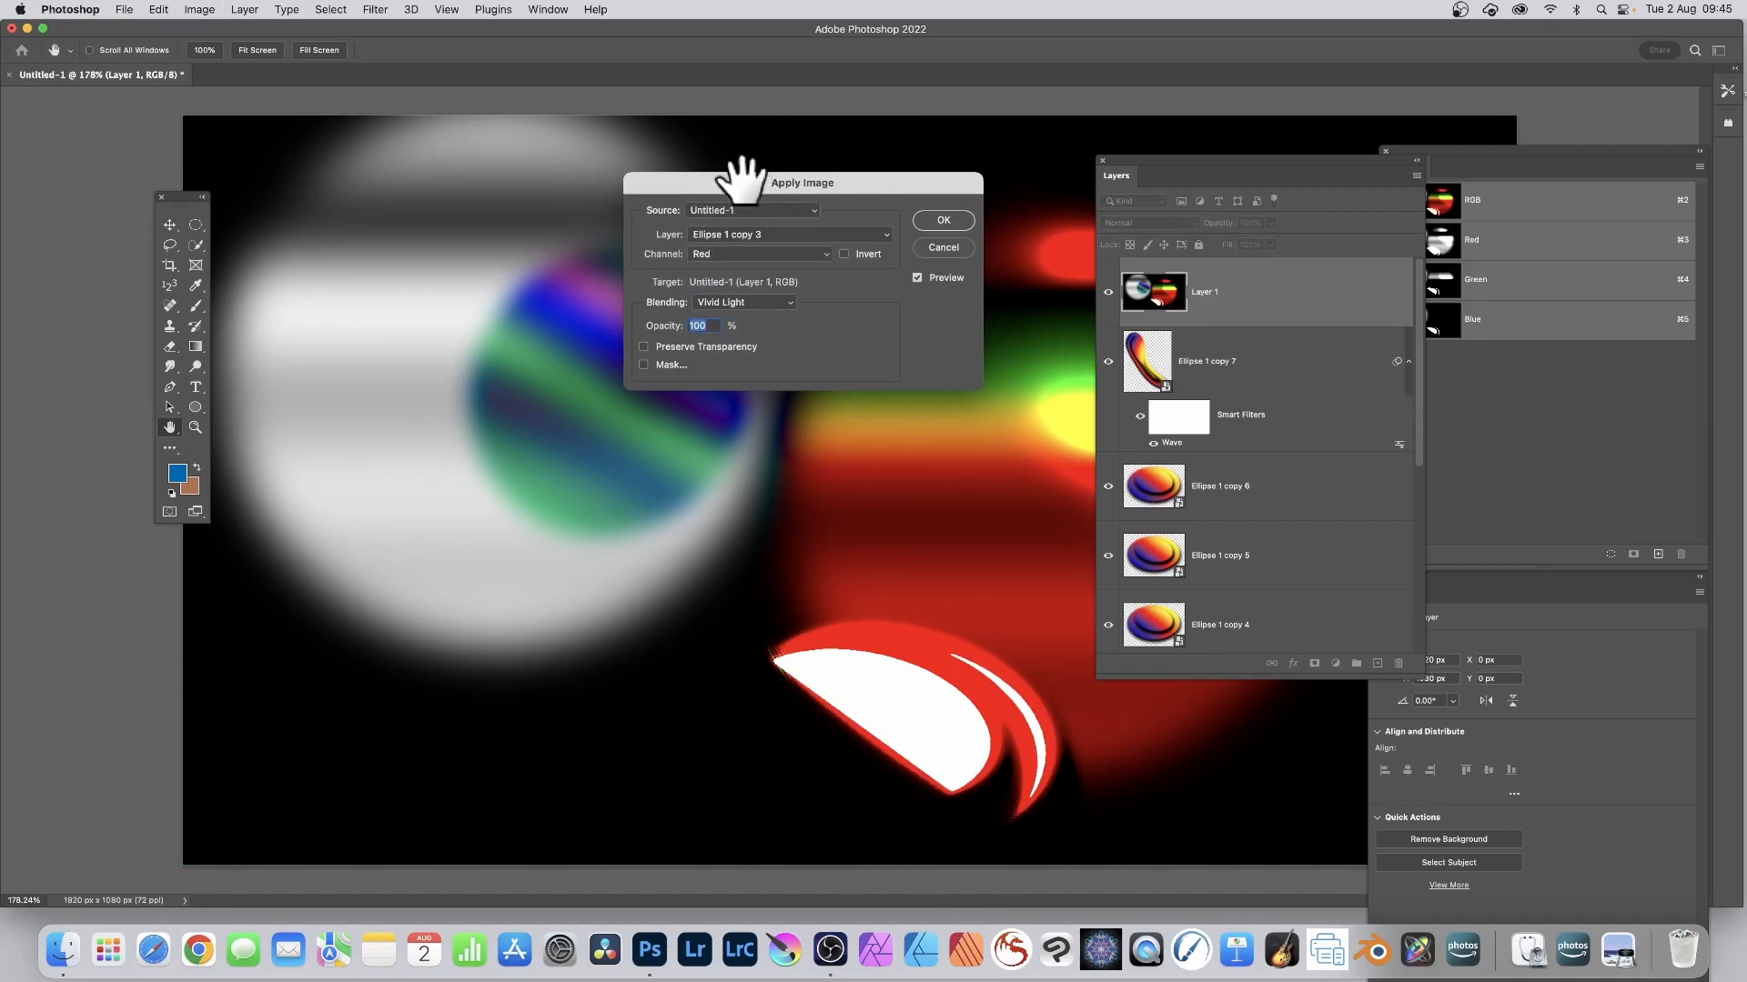
left_click(755, 302)
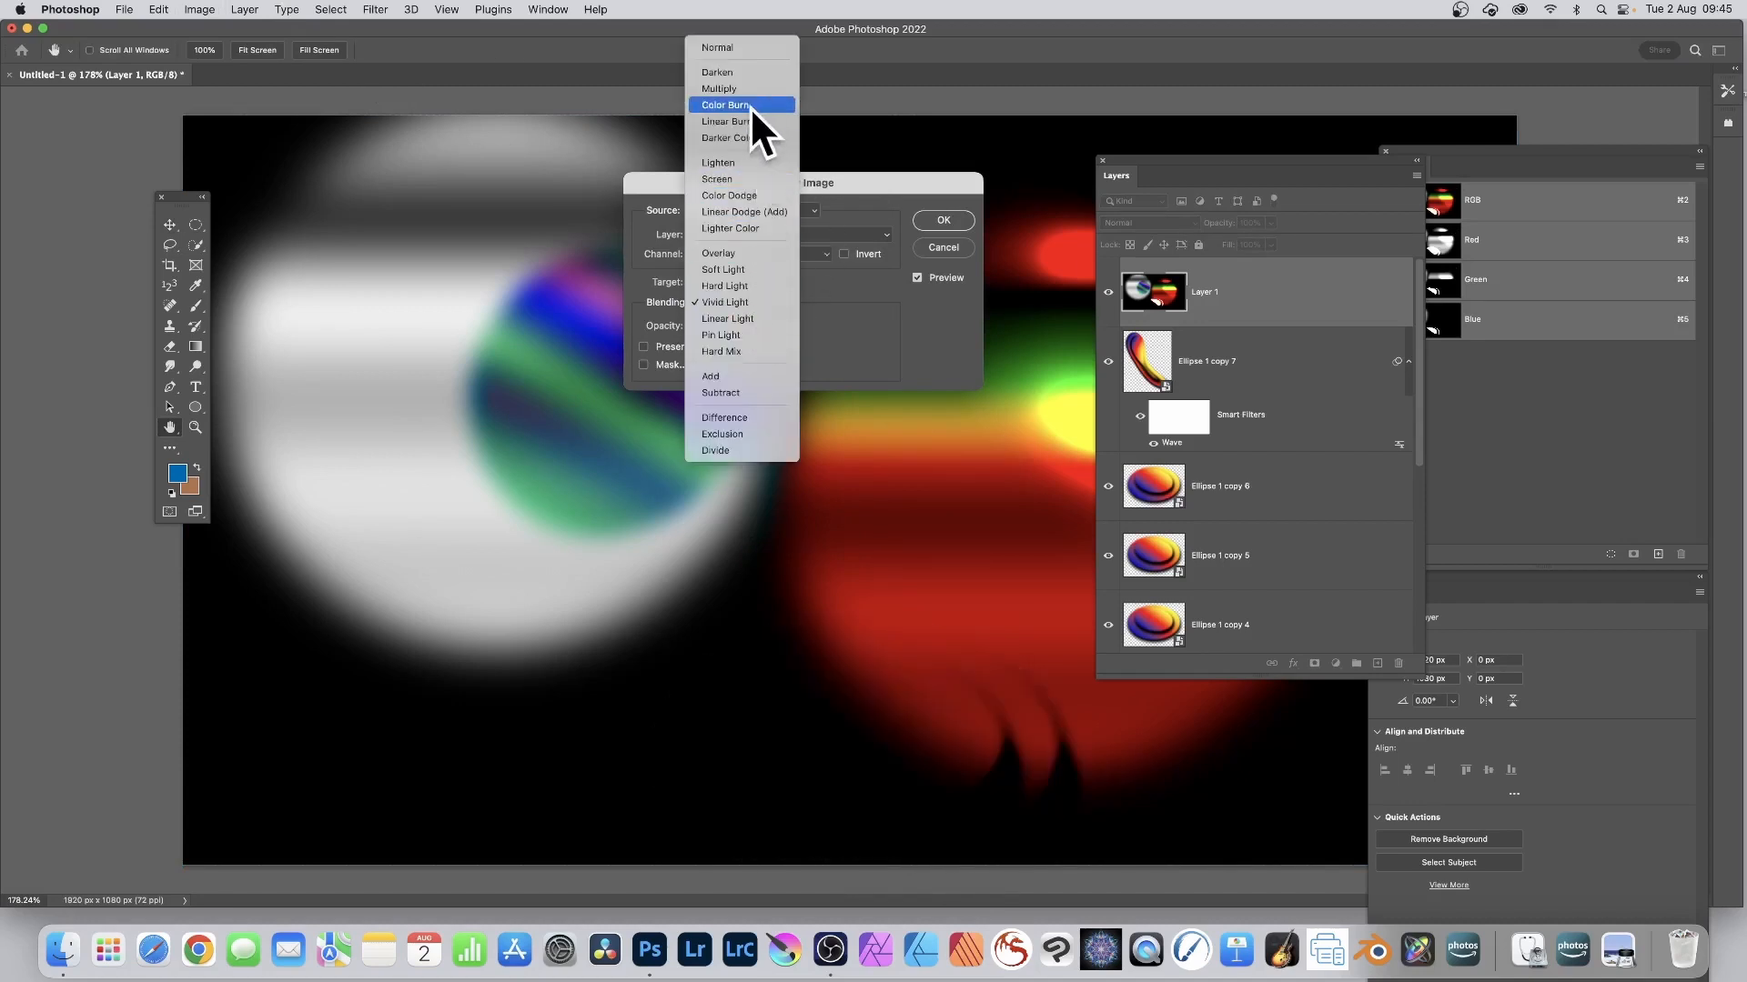
left_click(742, 416)
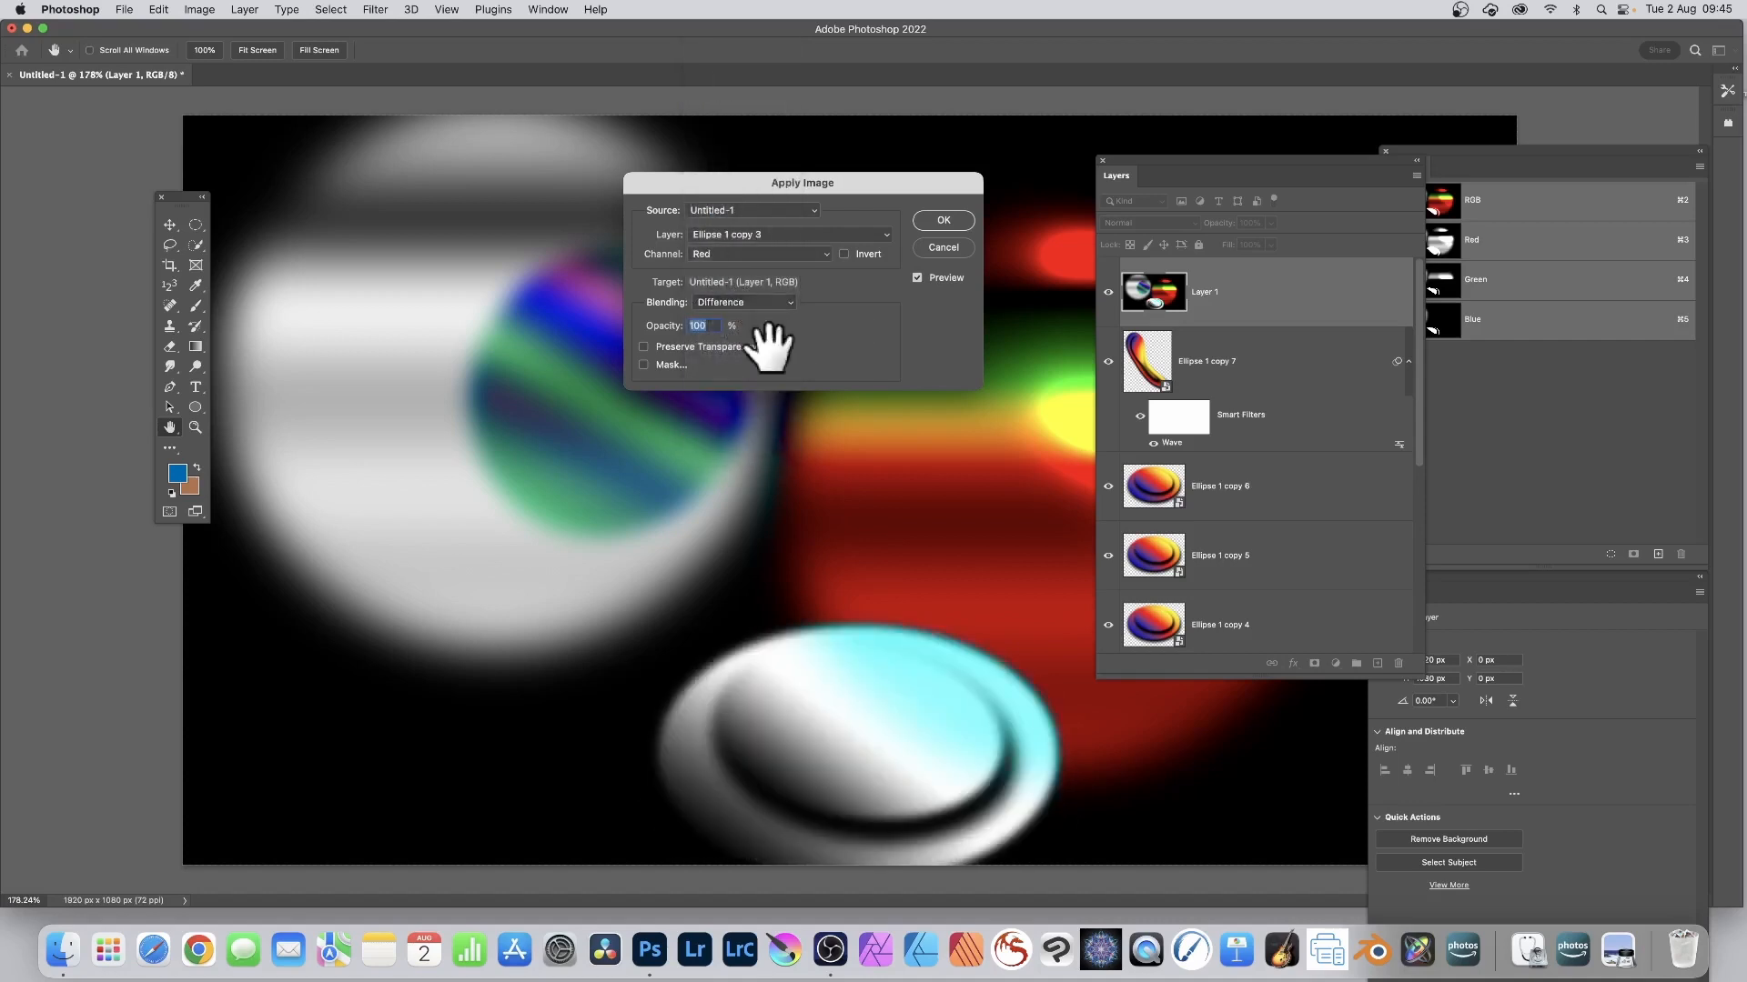
left_click(739, 238)
left_click(740, 233)
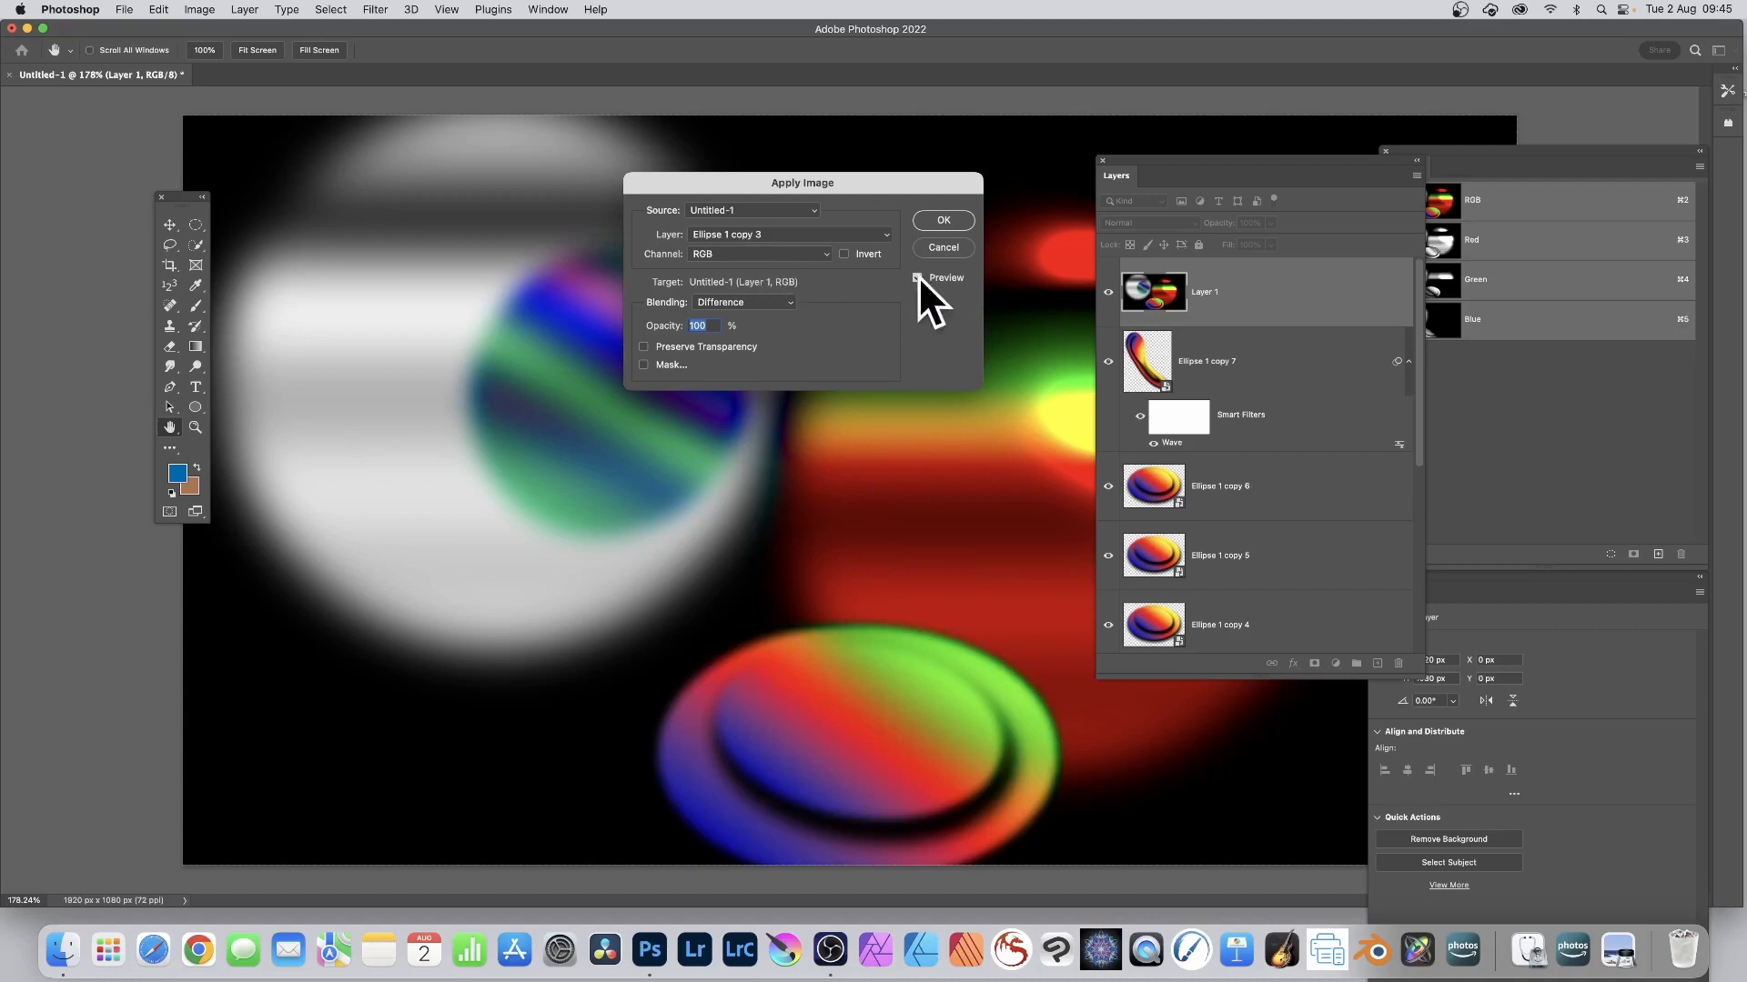
left_click(958, 218)
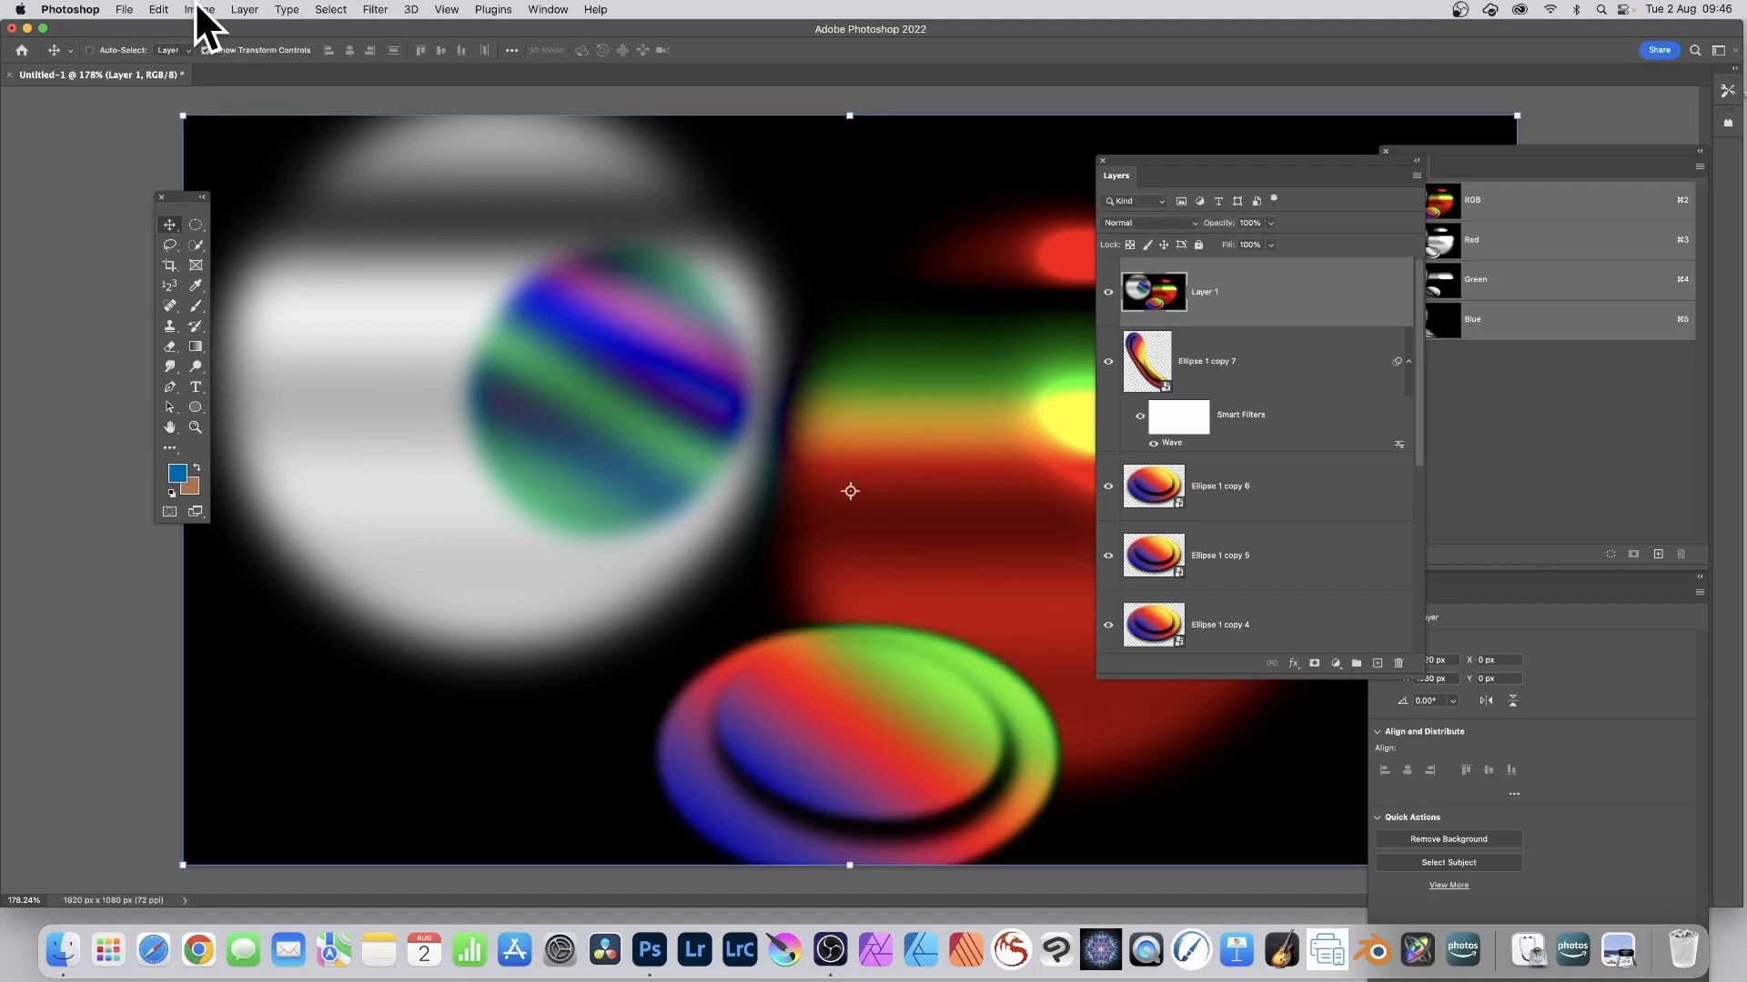
Blend Ellipse 1 copy 5 onto Layer 1 with Apply Image, using the RGB channel and Difference blending at 100% opacity
key("super+alt+a")
left_click(728, 253)
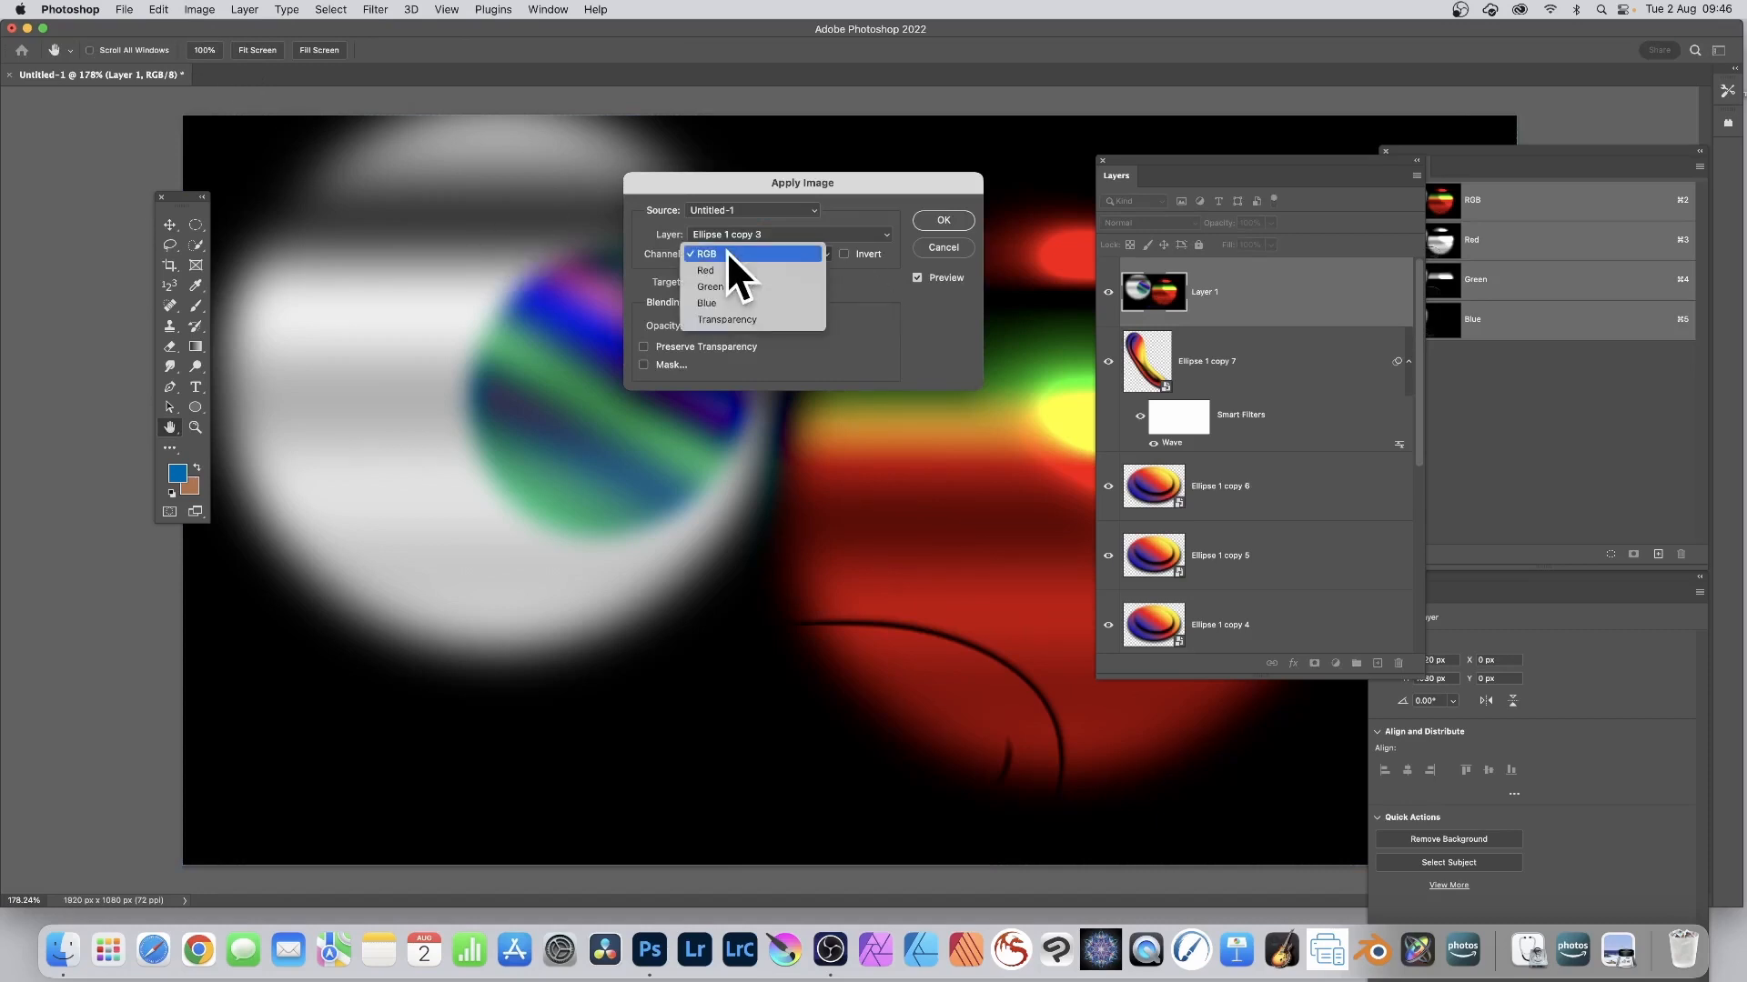
left_click(740, 234)
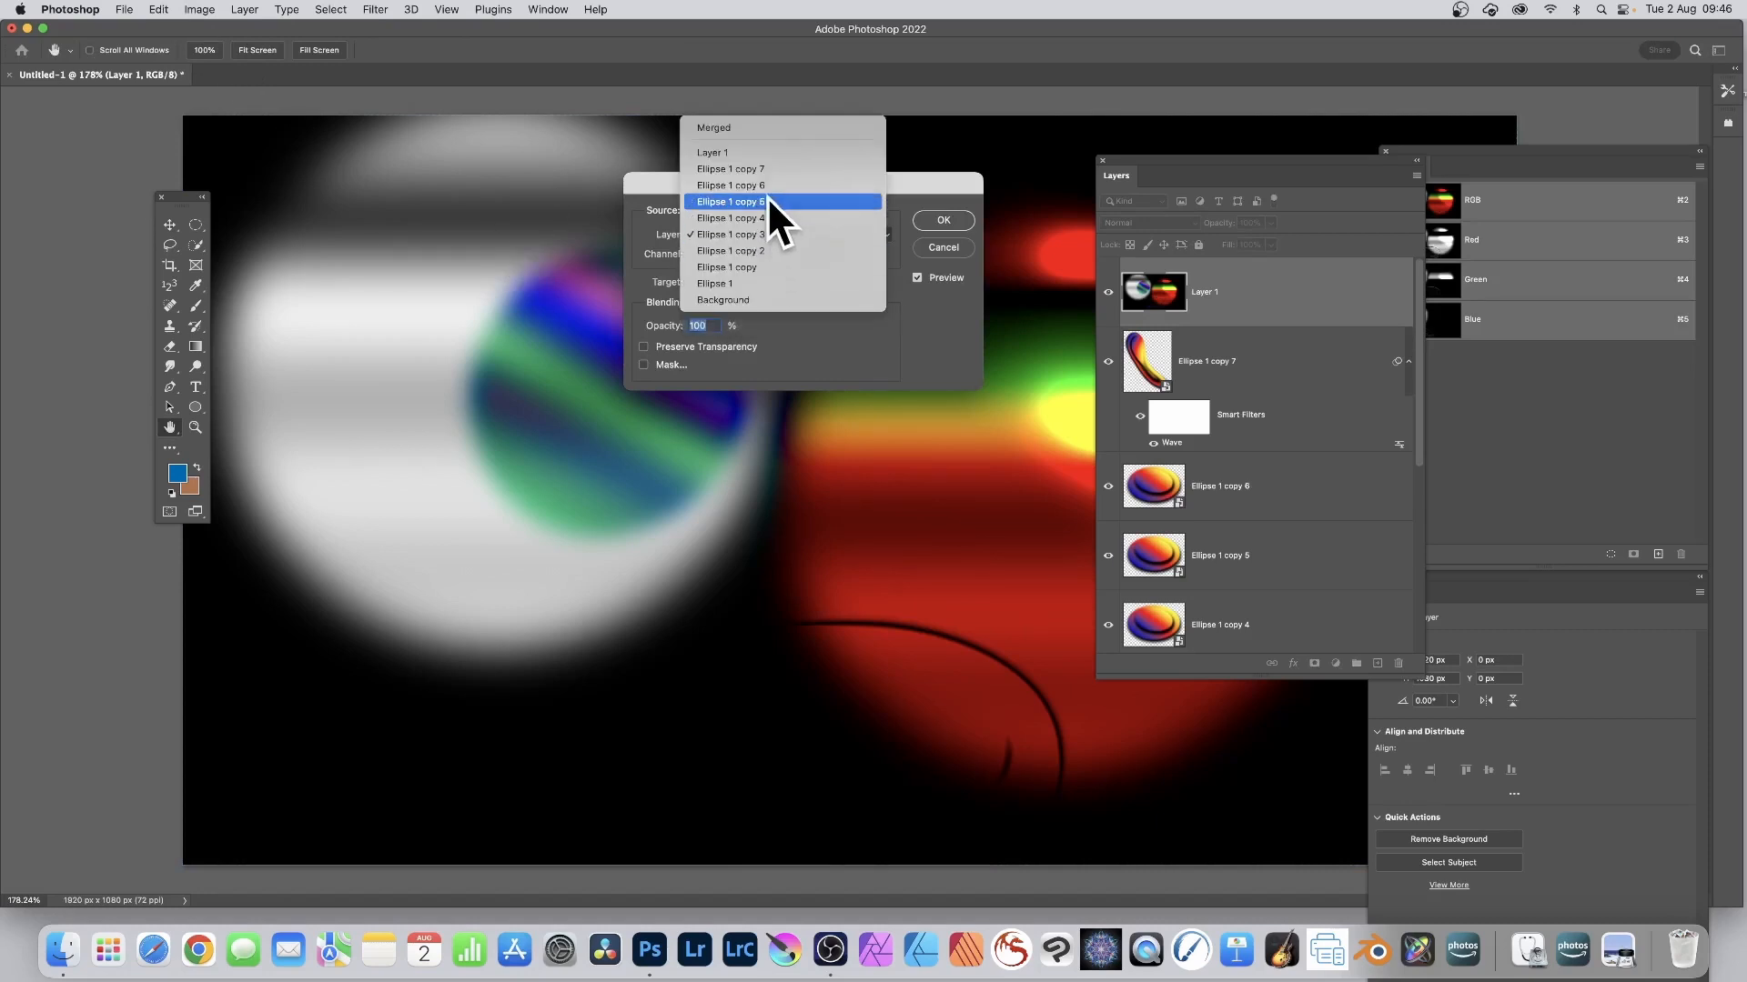
left_click(769, 200)
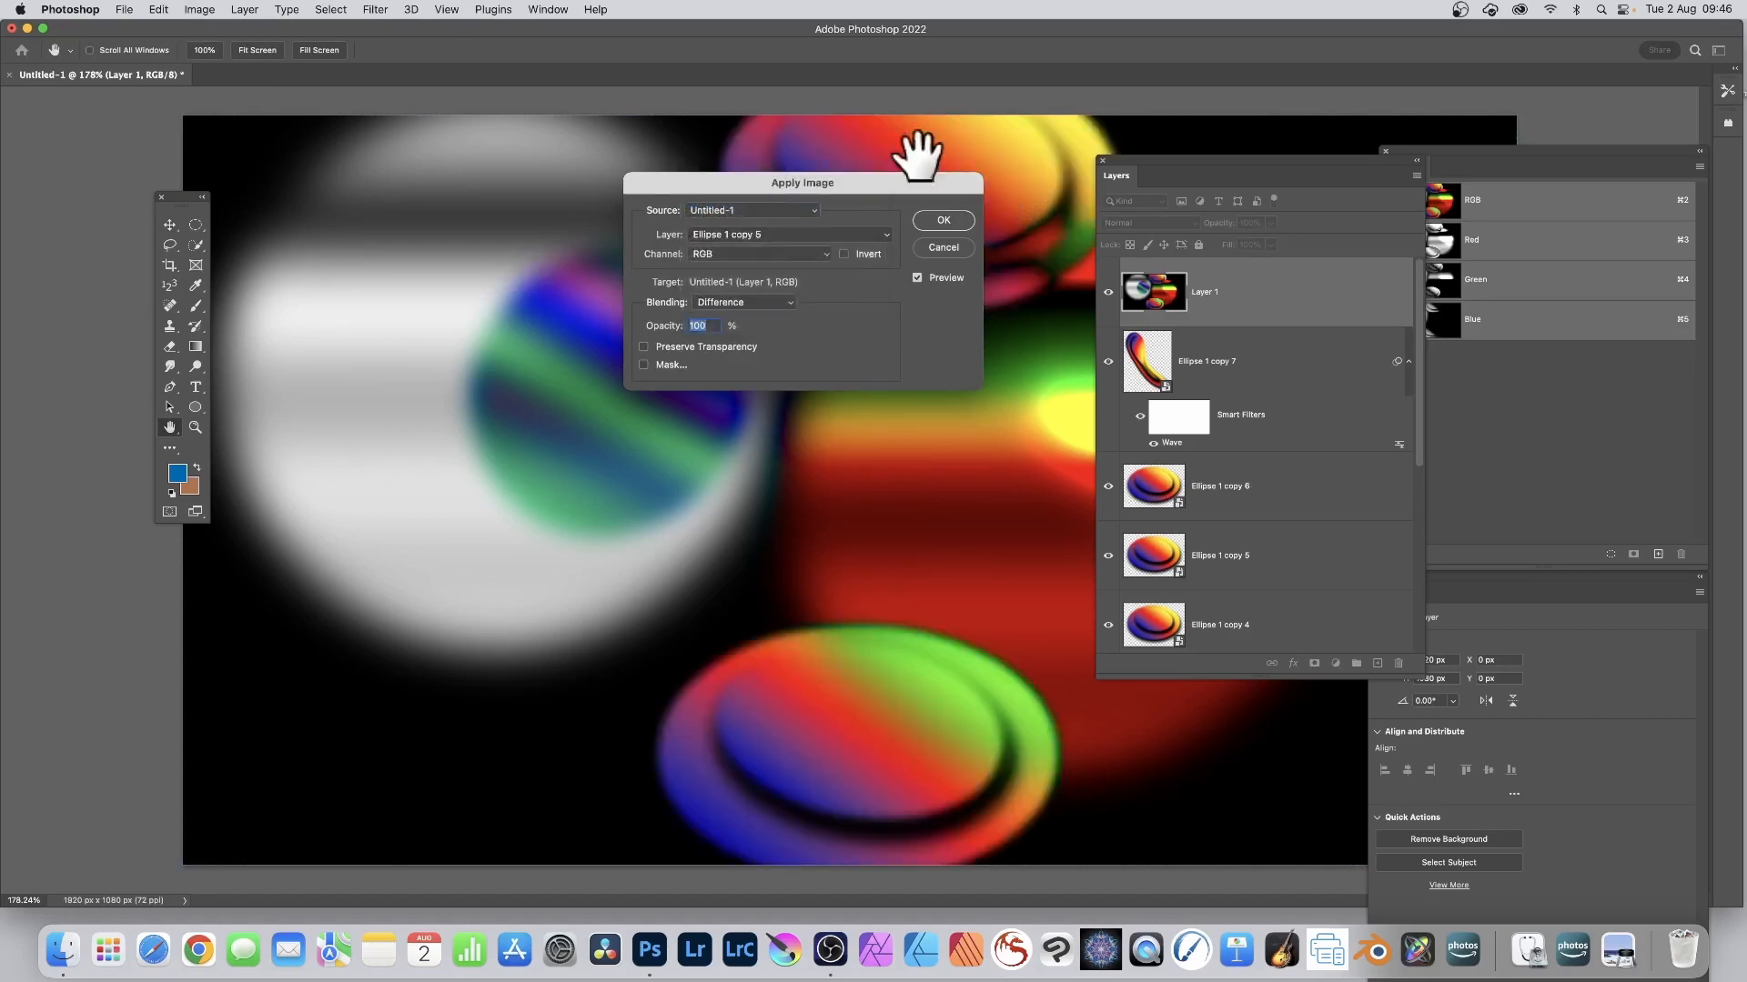
left_click(946, 220)
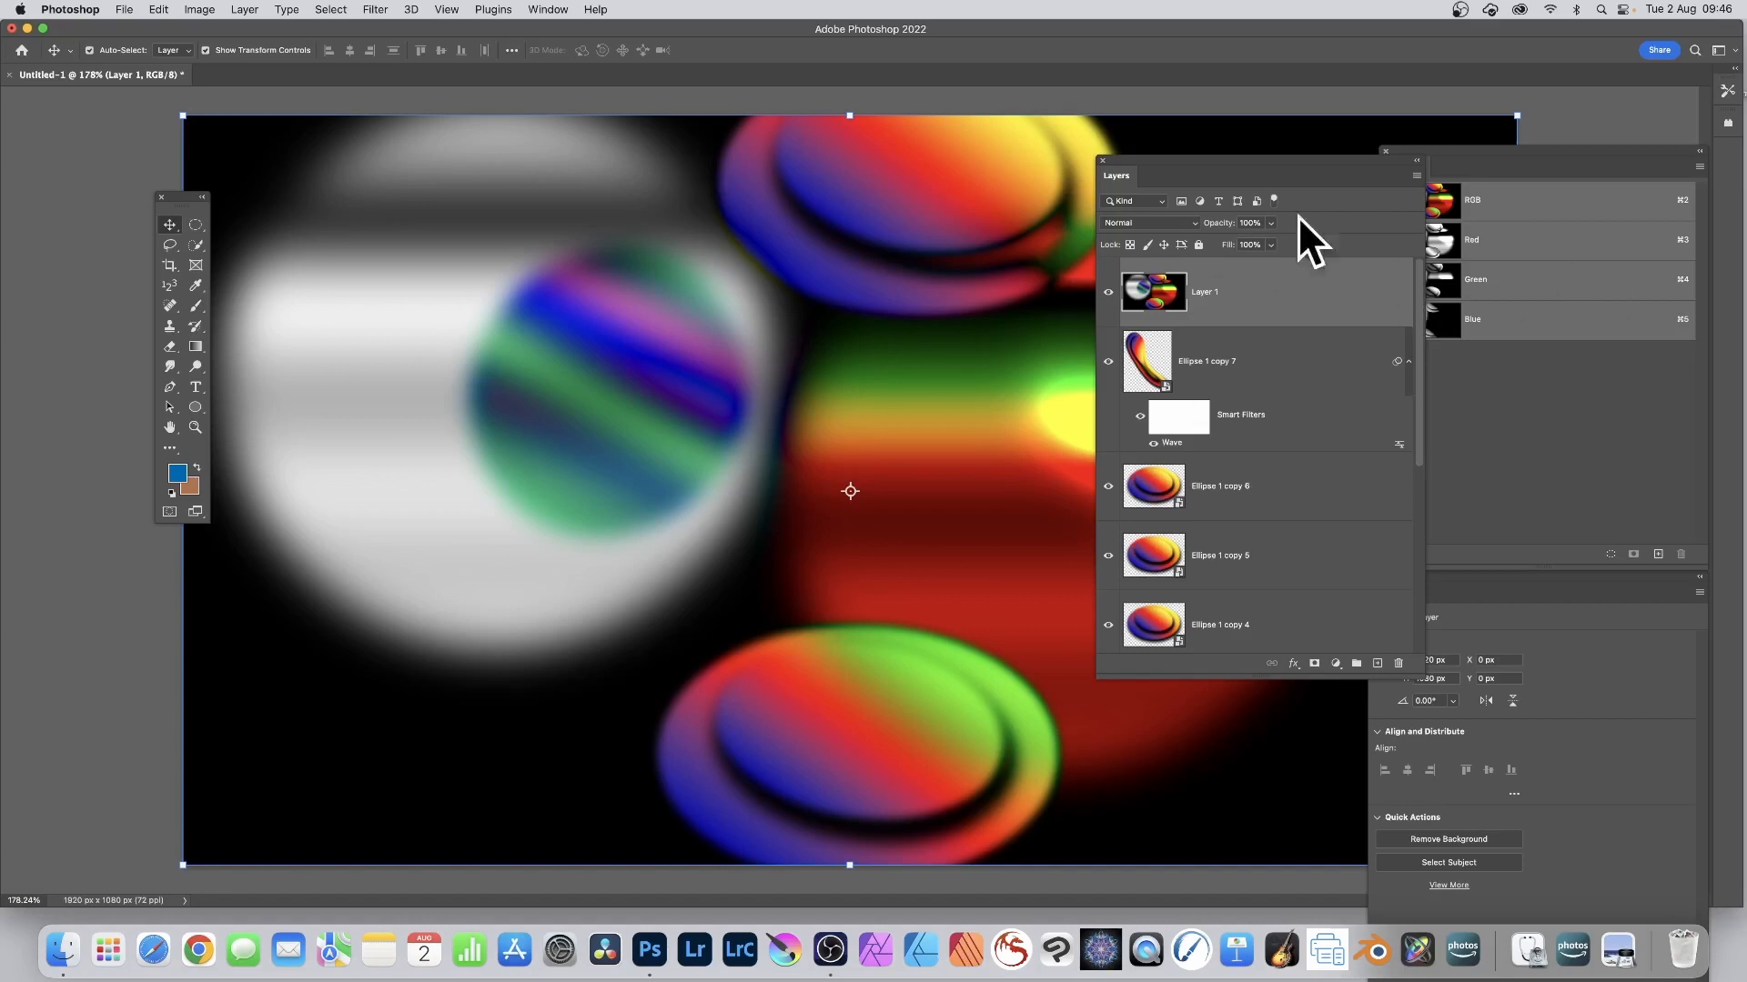
Duplicate Layer 1 as Layer 1 copy and flip the copy both horizontally and vertically at full size
left_click(250, 10)
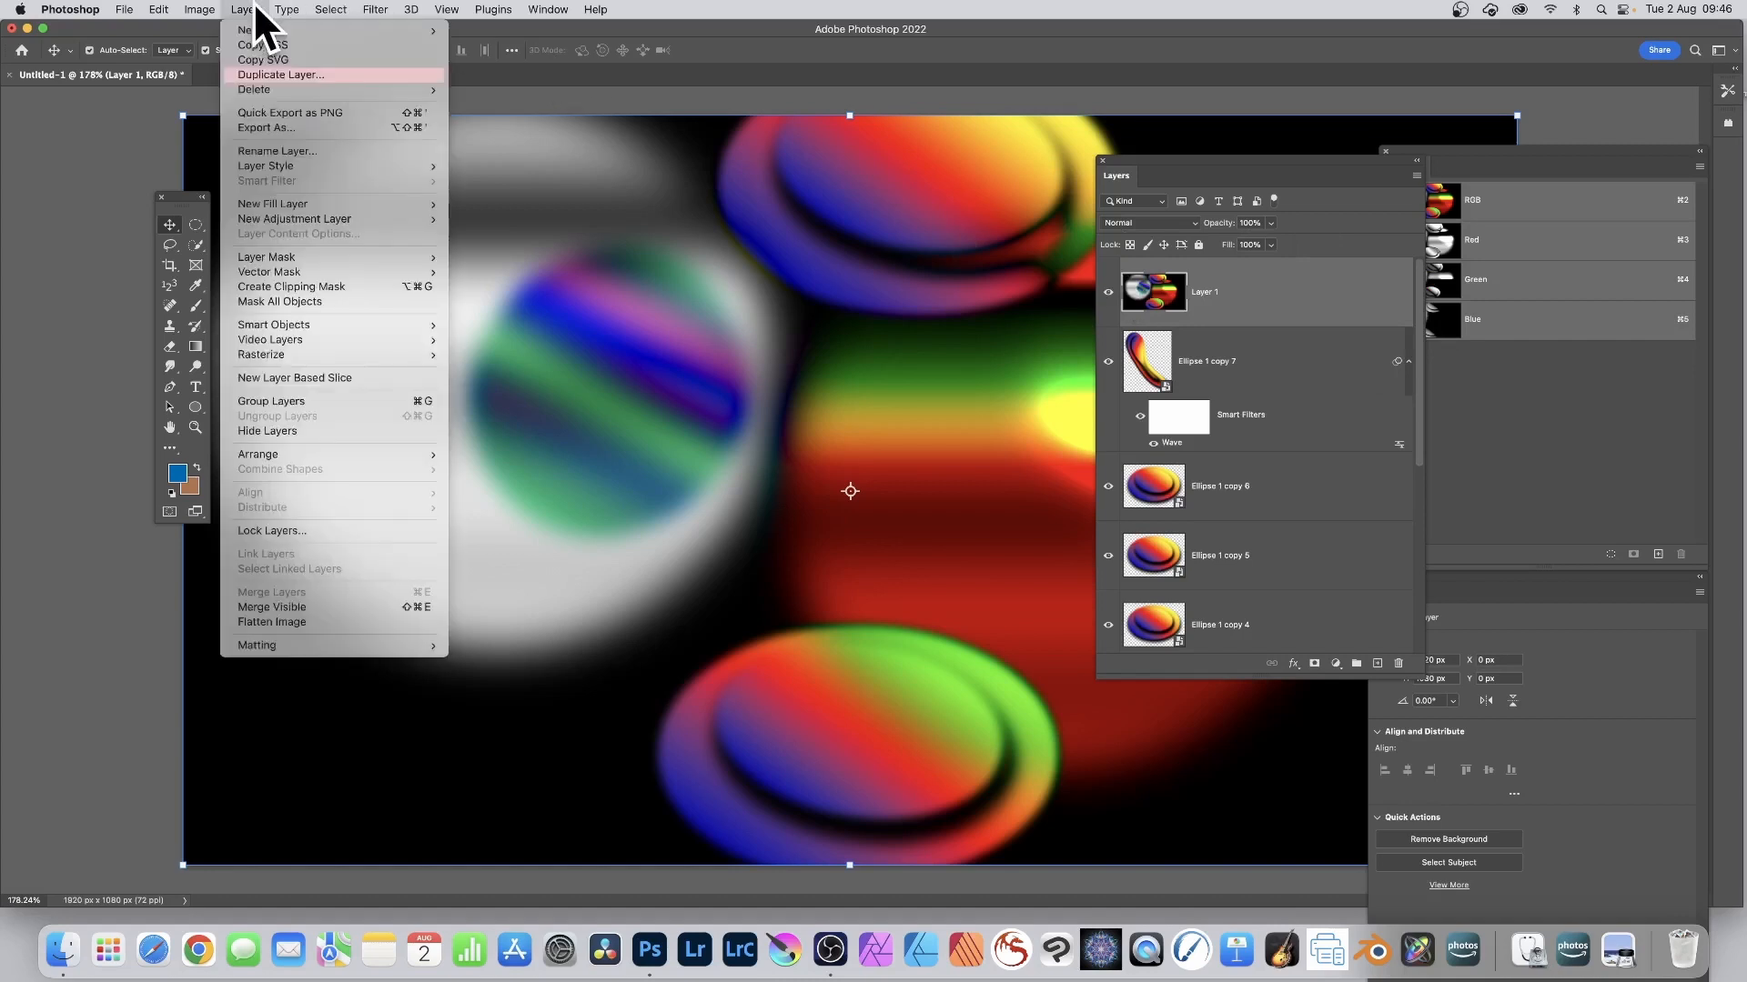
left_click(260, 74)
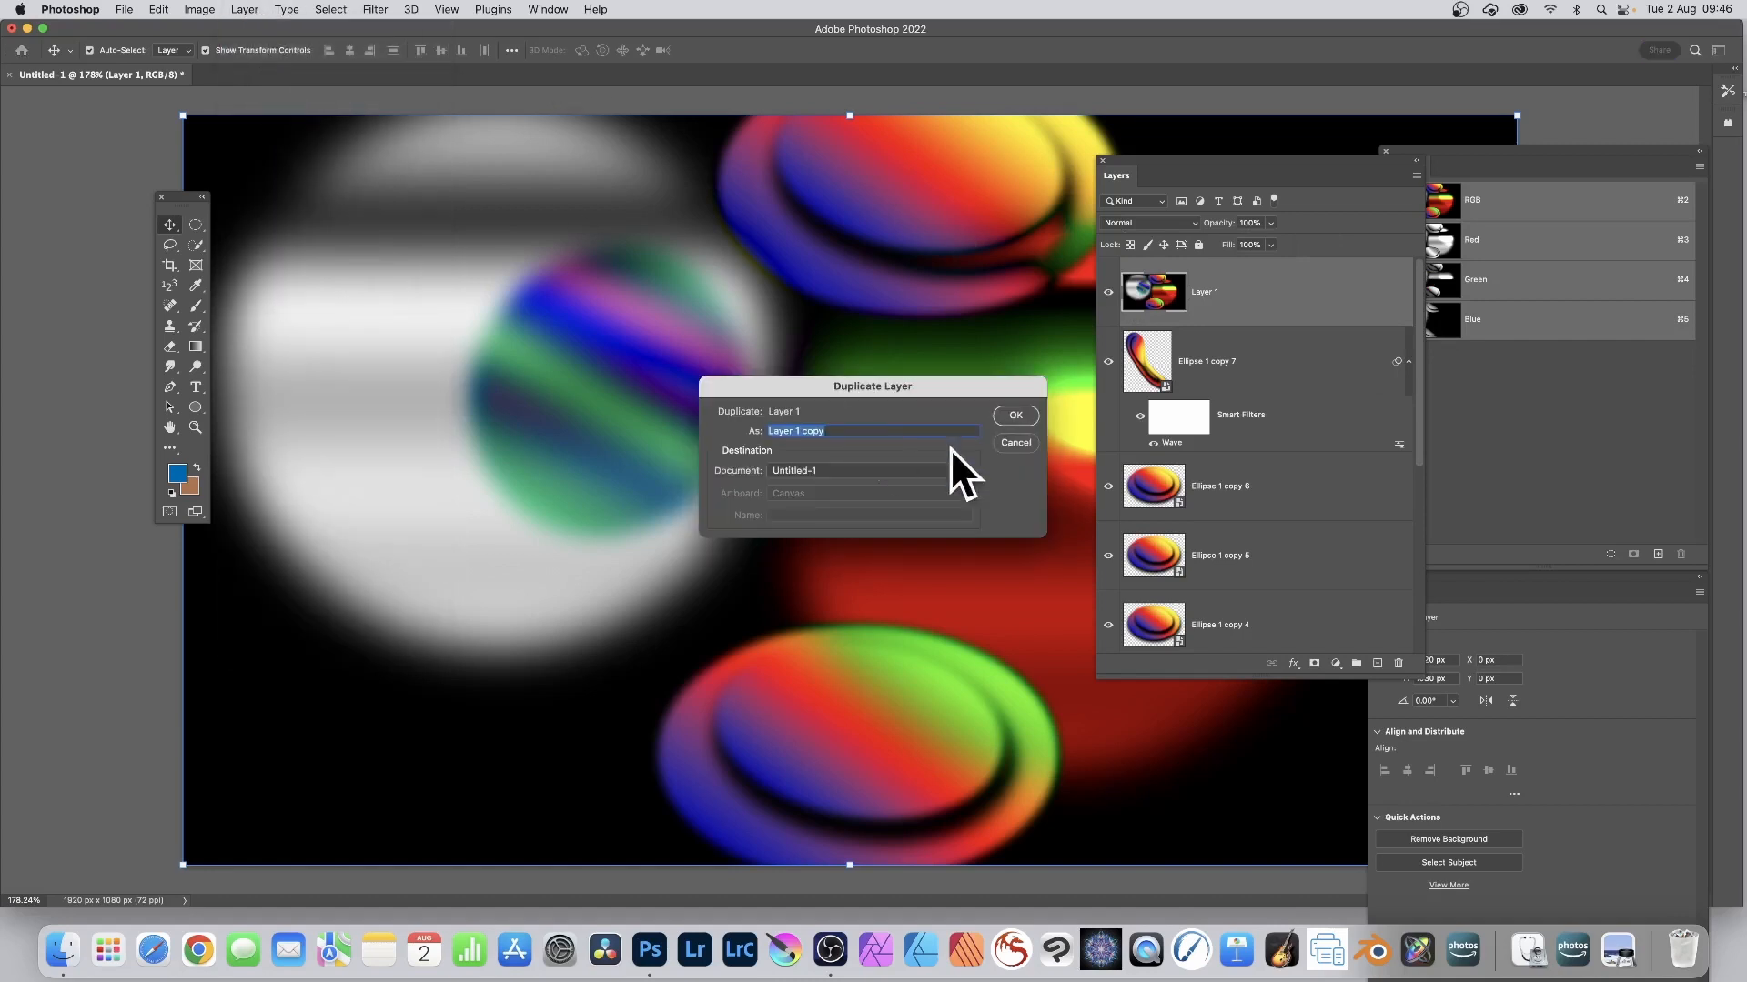
left_click(1013, 416)
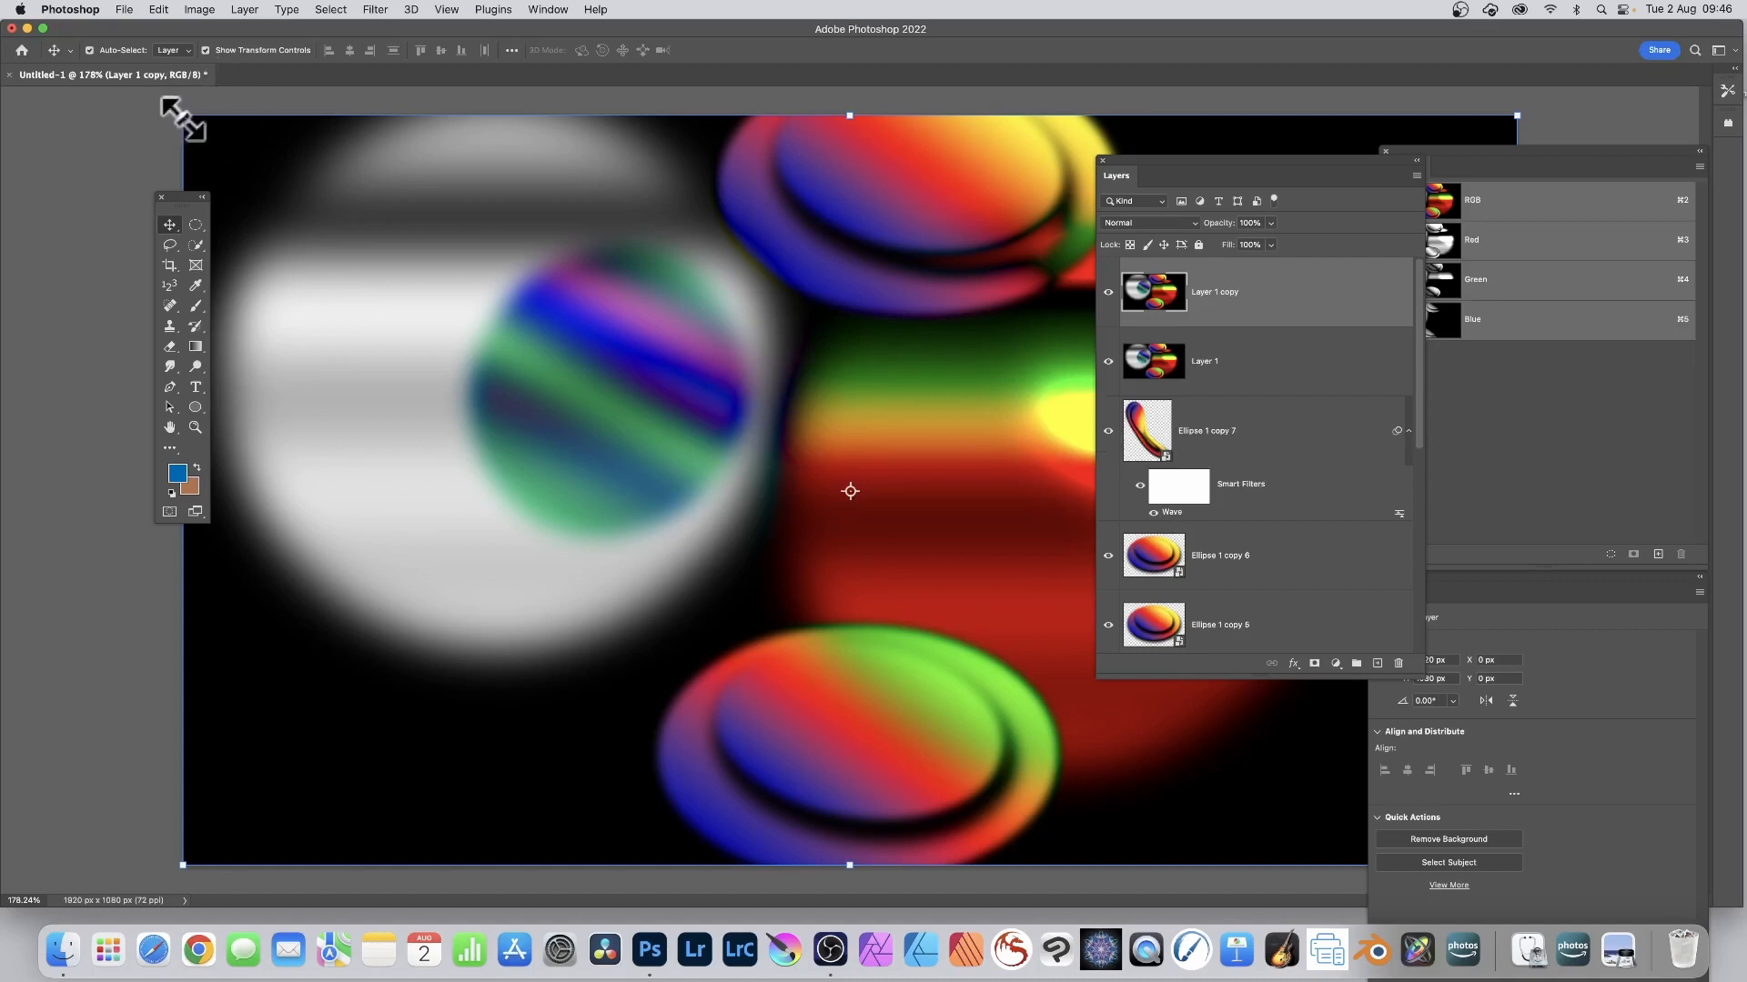
left_click_drag(168, 111, 1333, 707)
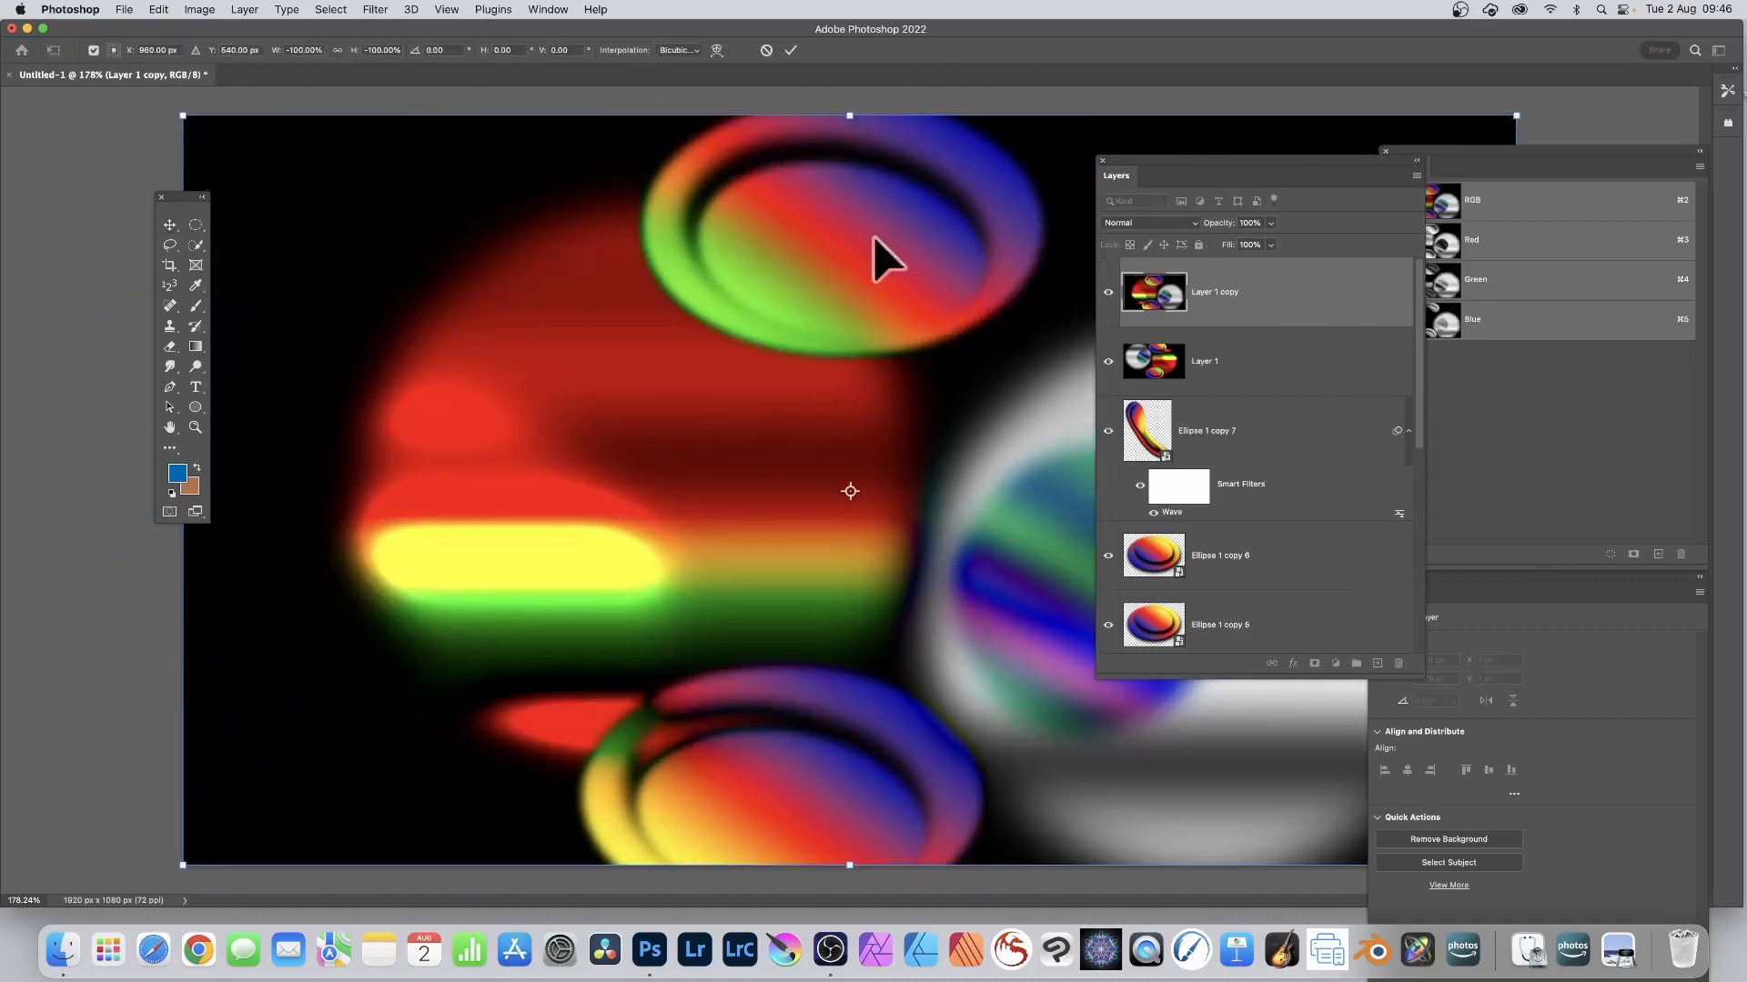
left_click(788, 50)
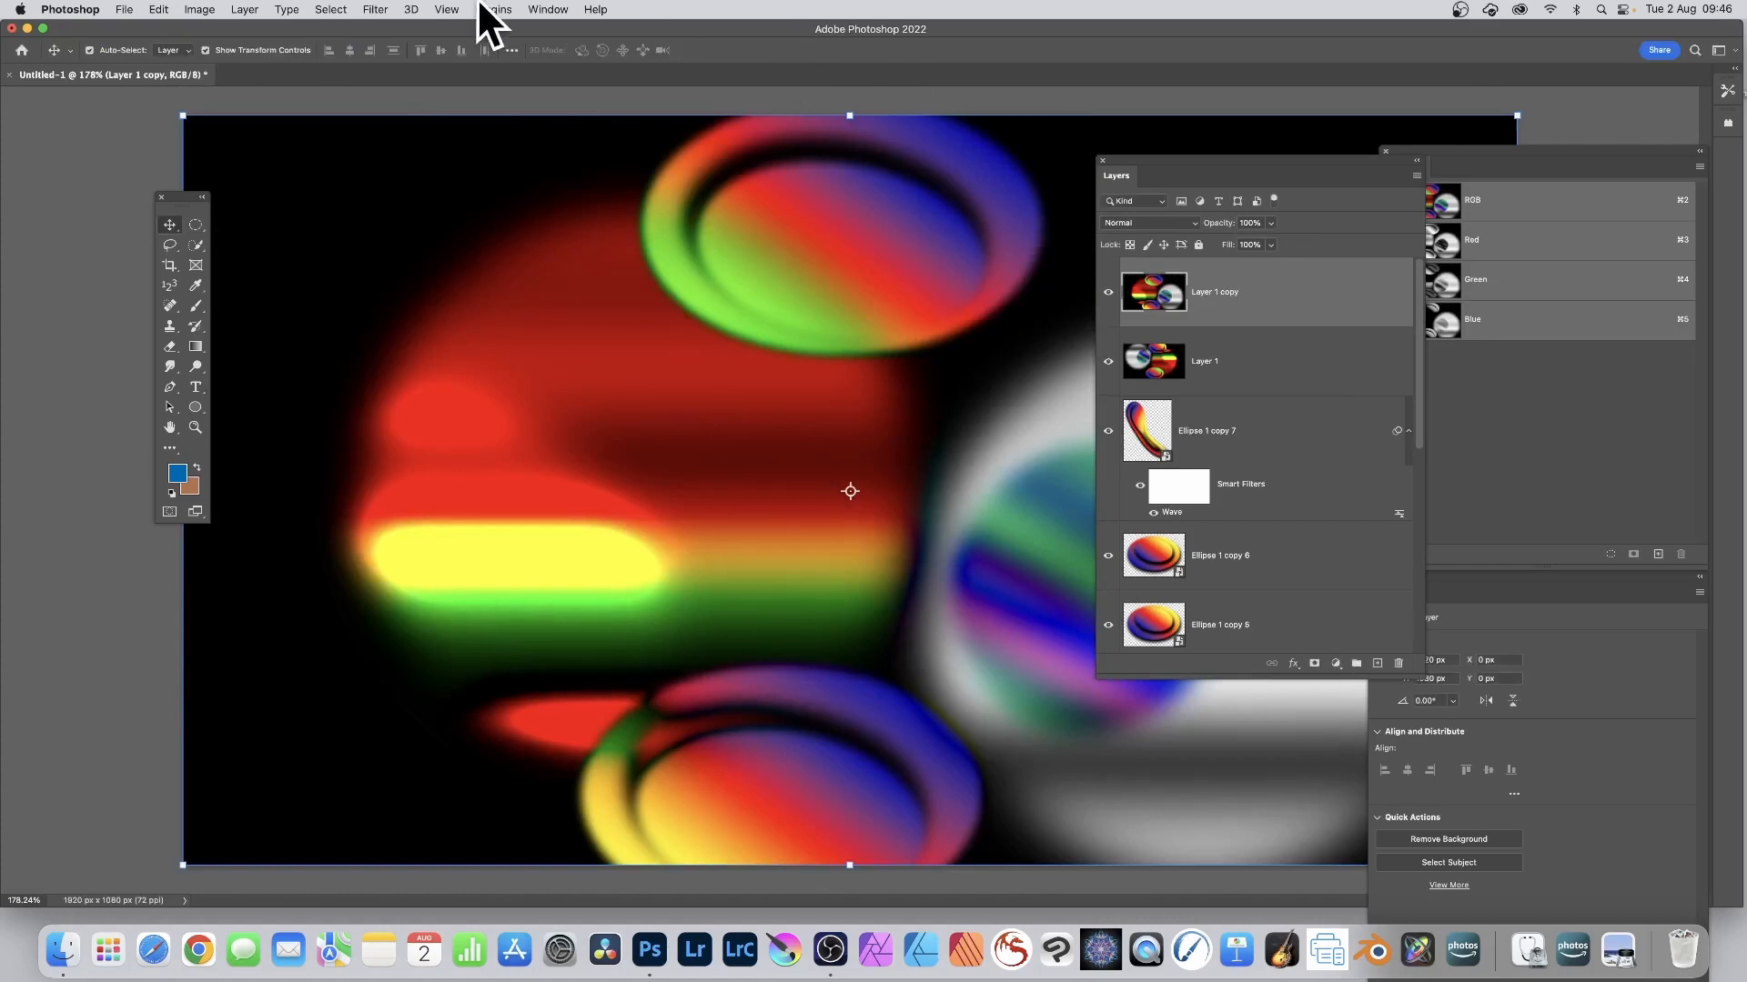
Apply the Oil Paint filter to Layer 1 copy with stylization 3.4, cleanliness 3.4, scale 9.7 and bristle detail 9.7, then repeat it
left_click(375, 9)
mouse_move(426, 322)
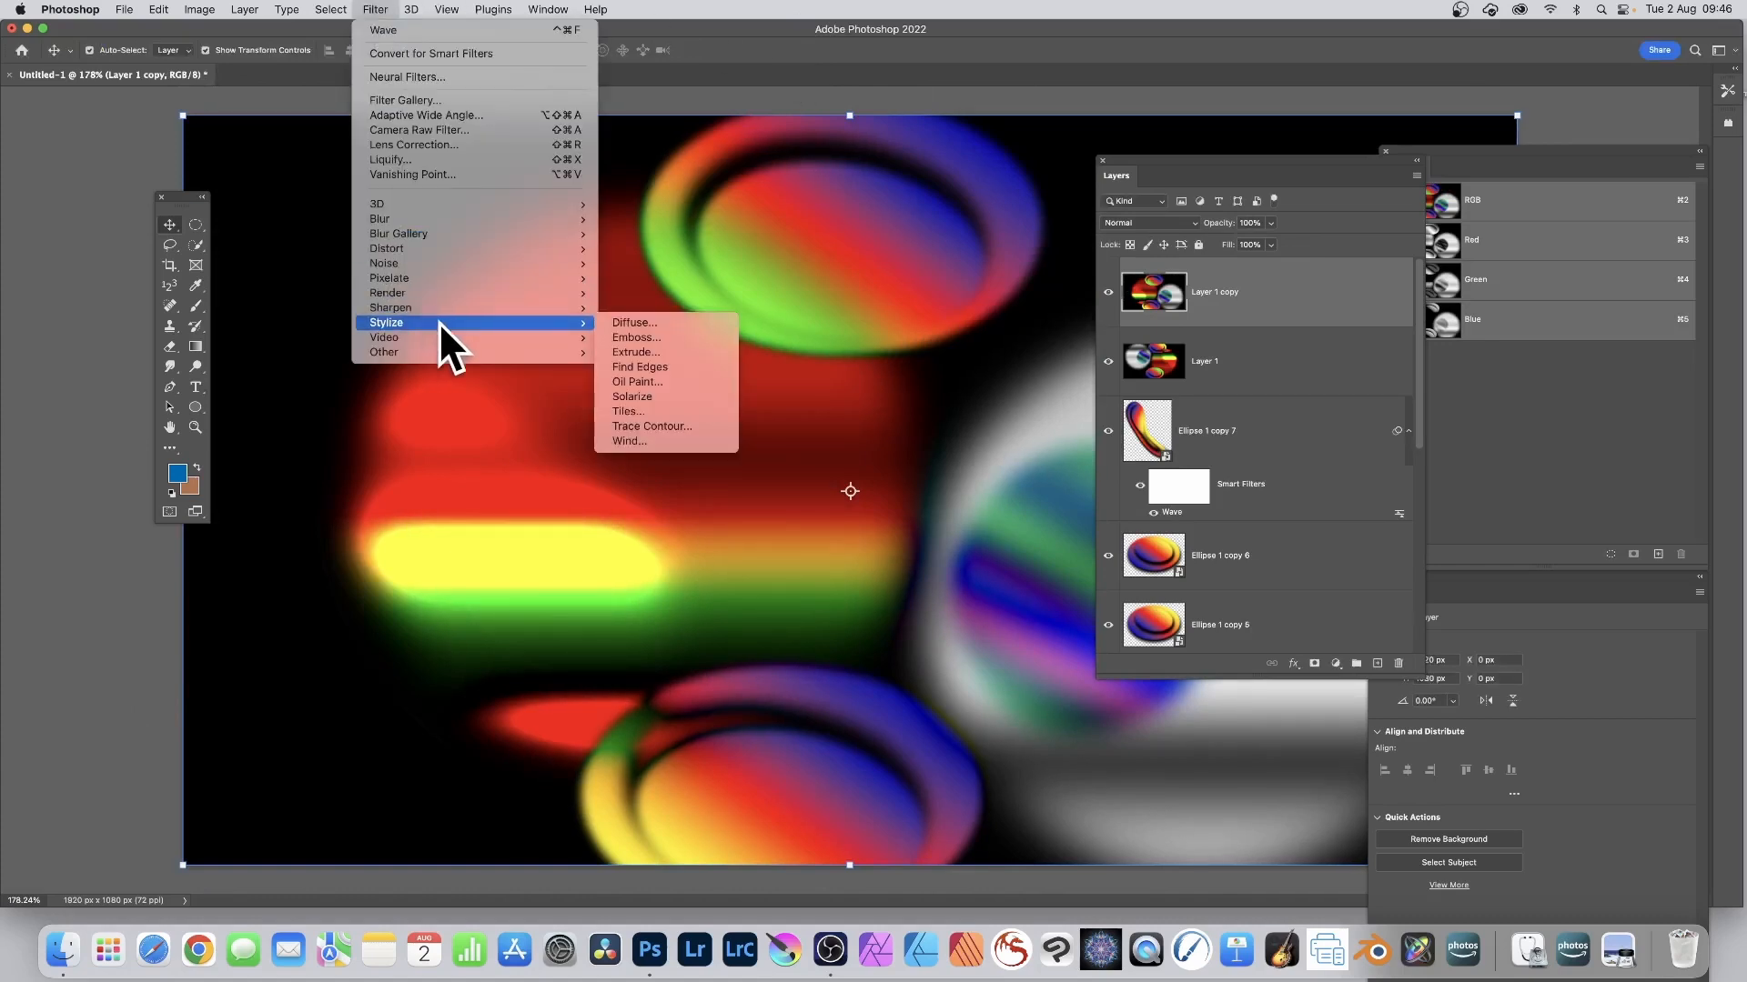
left_click(659, 384)
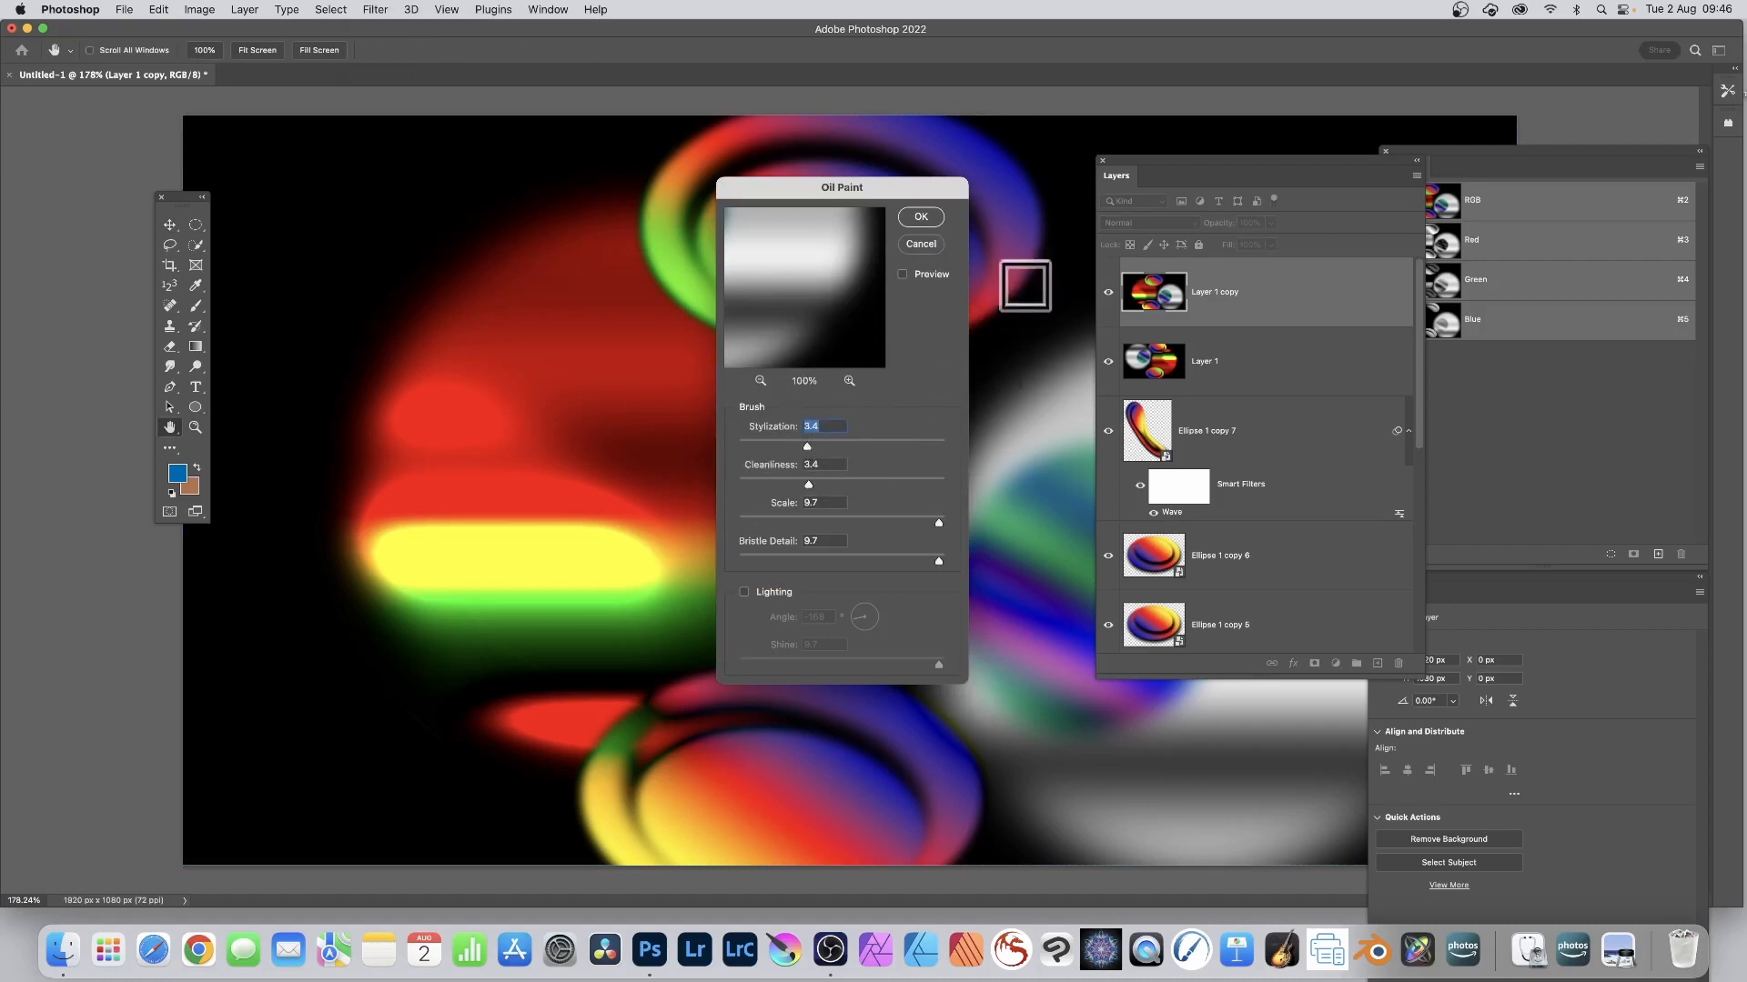
left_click(917, 216)
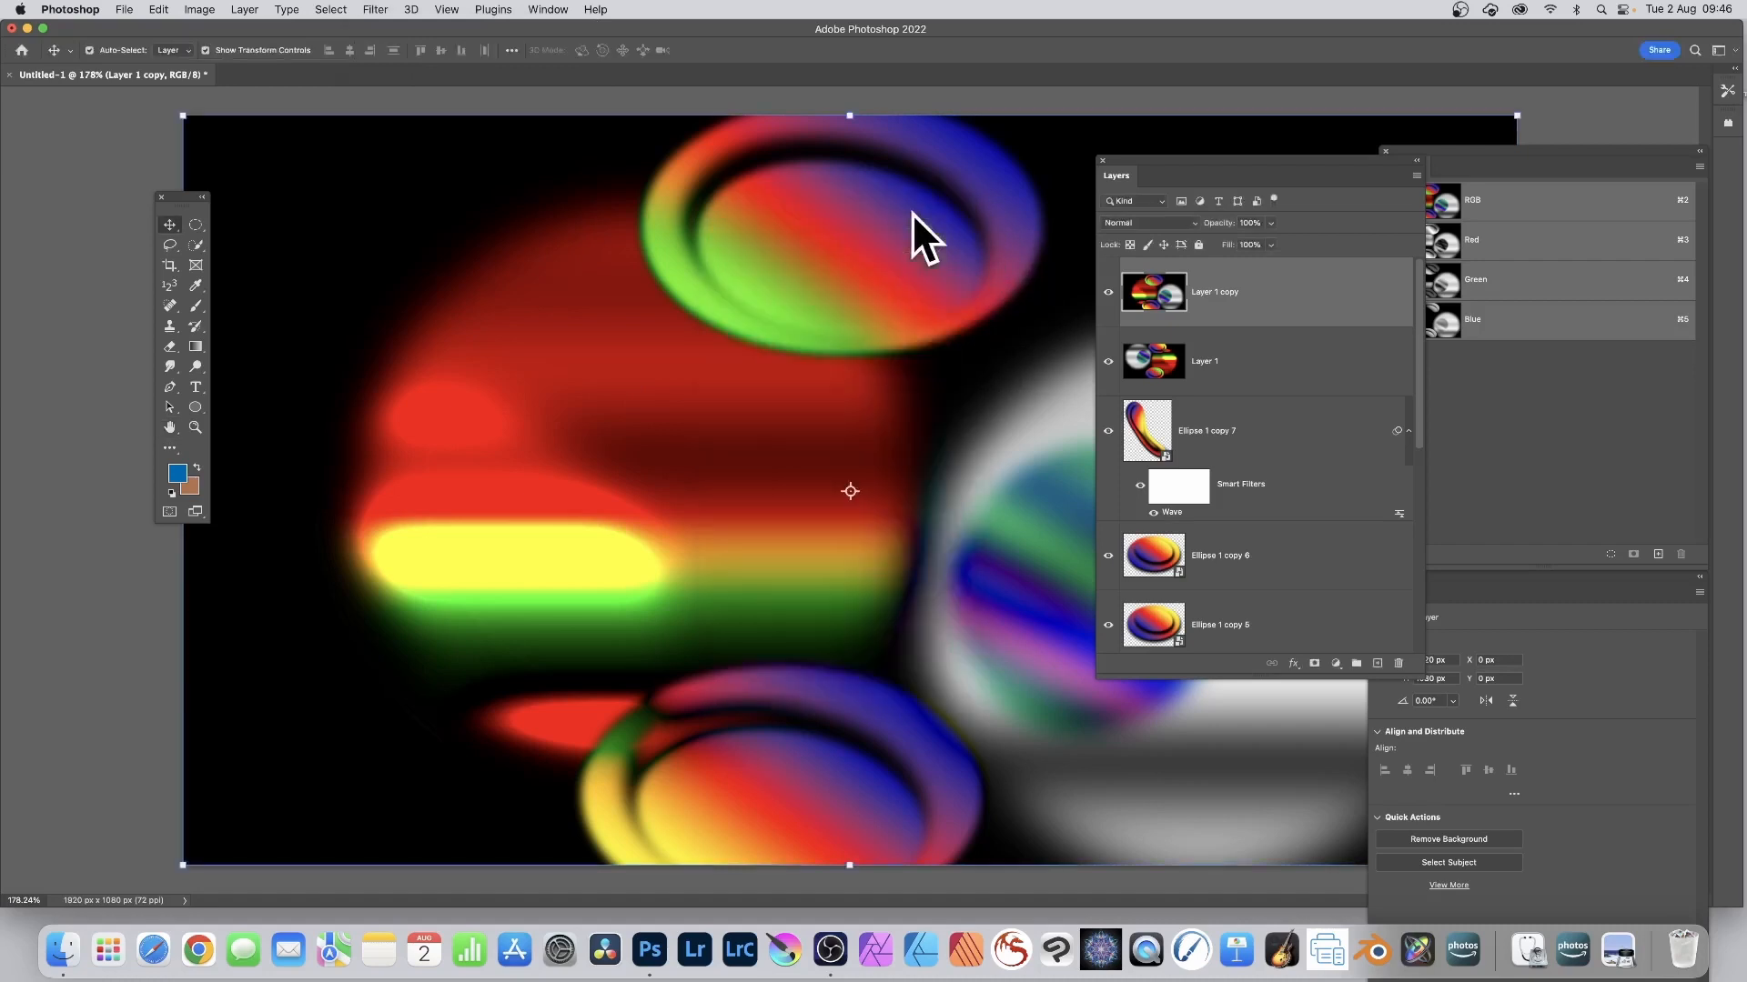
left_click(379, 11)
left_click(376, 29)
Adjust the RGB Levels of Layer 1 copy, with the midtone input at 0.79 and the white input at 193
left_click(208, 10)
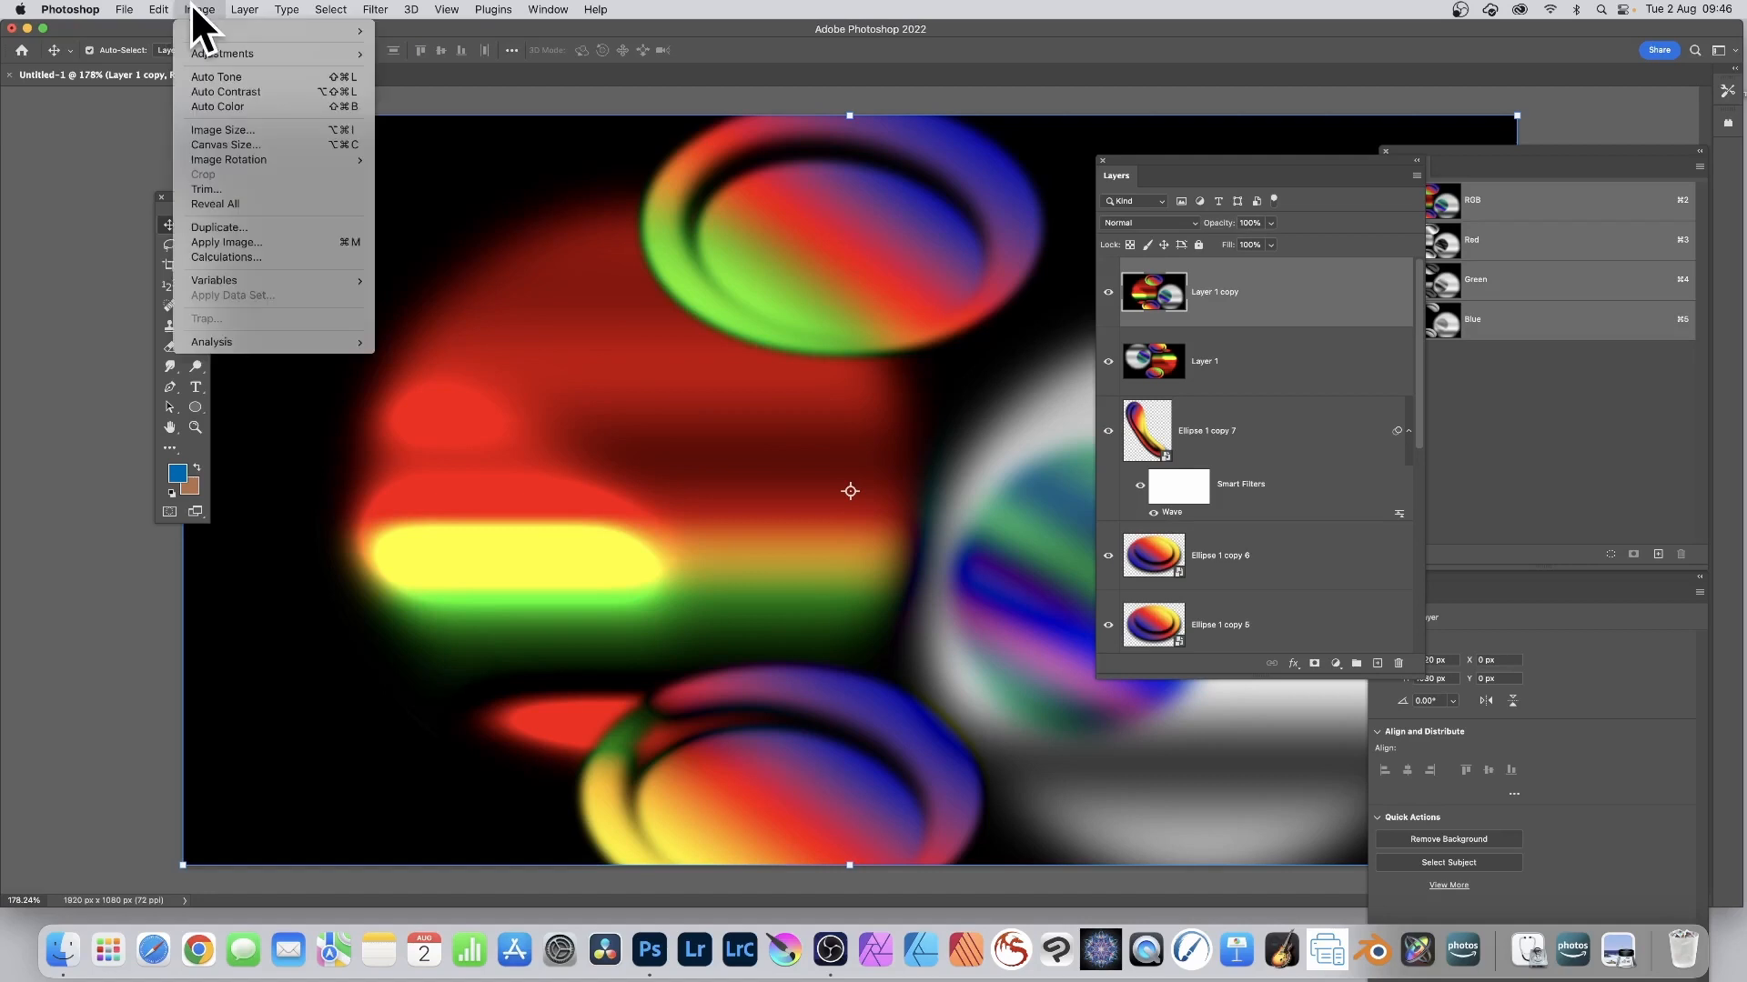
mouse_move(195, 53)
left_click(444, 68)
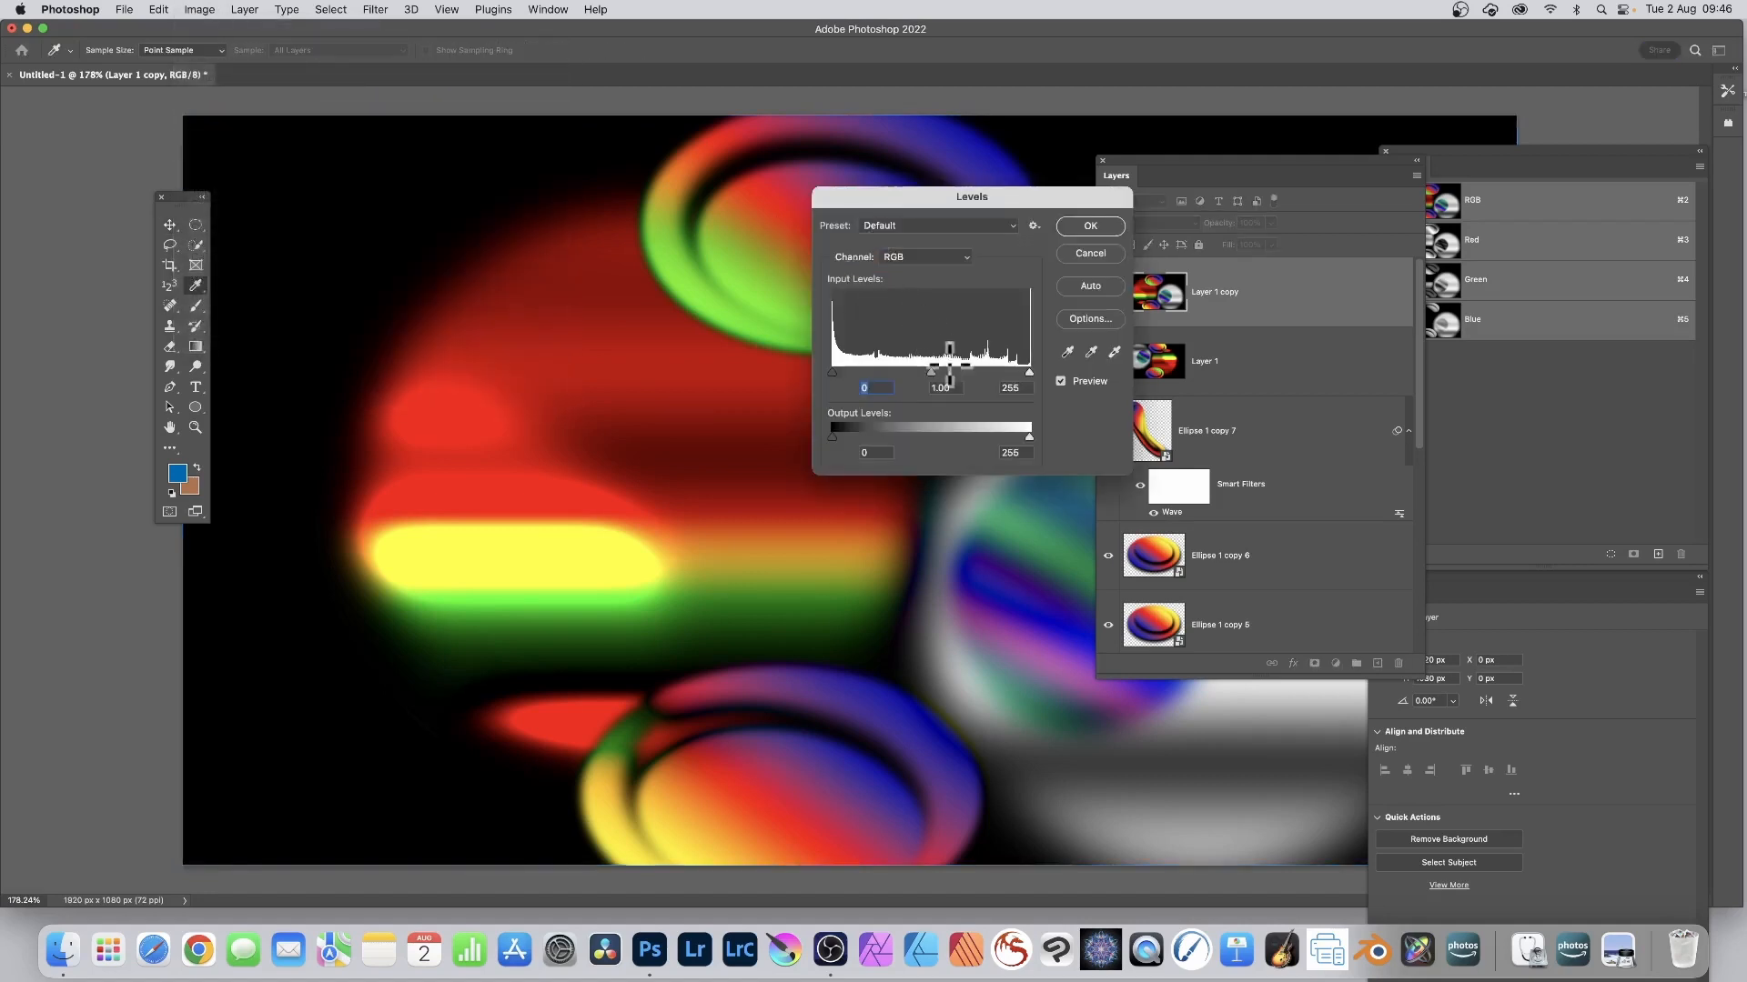
left_click_drag(1017, 370, 918, 373)
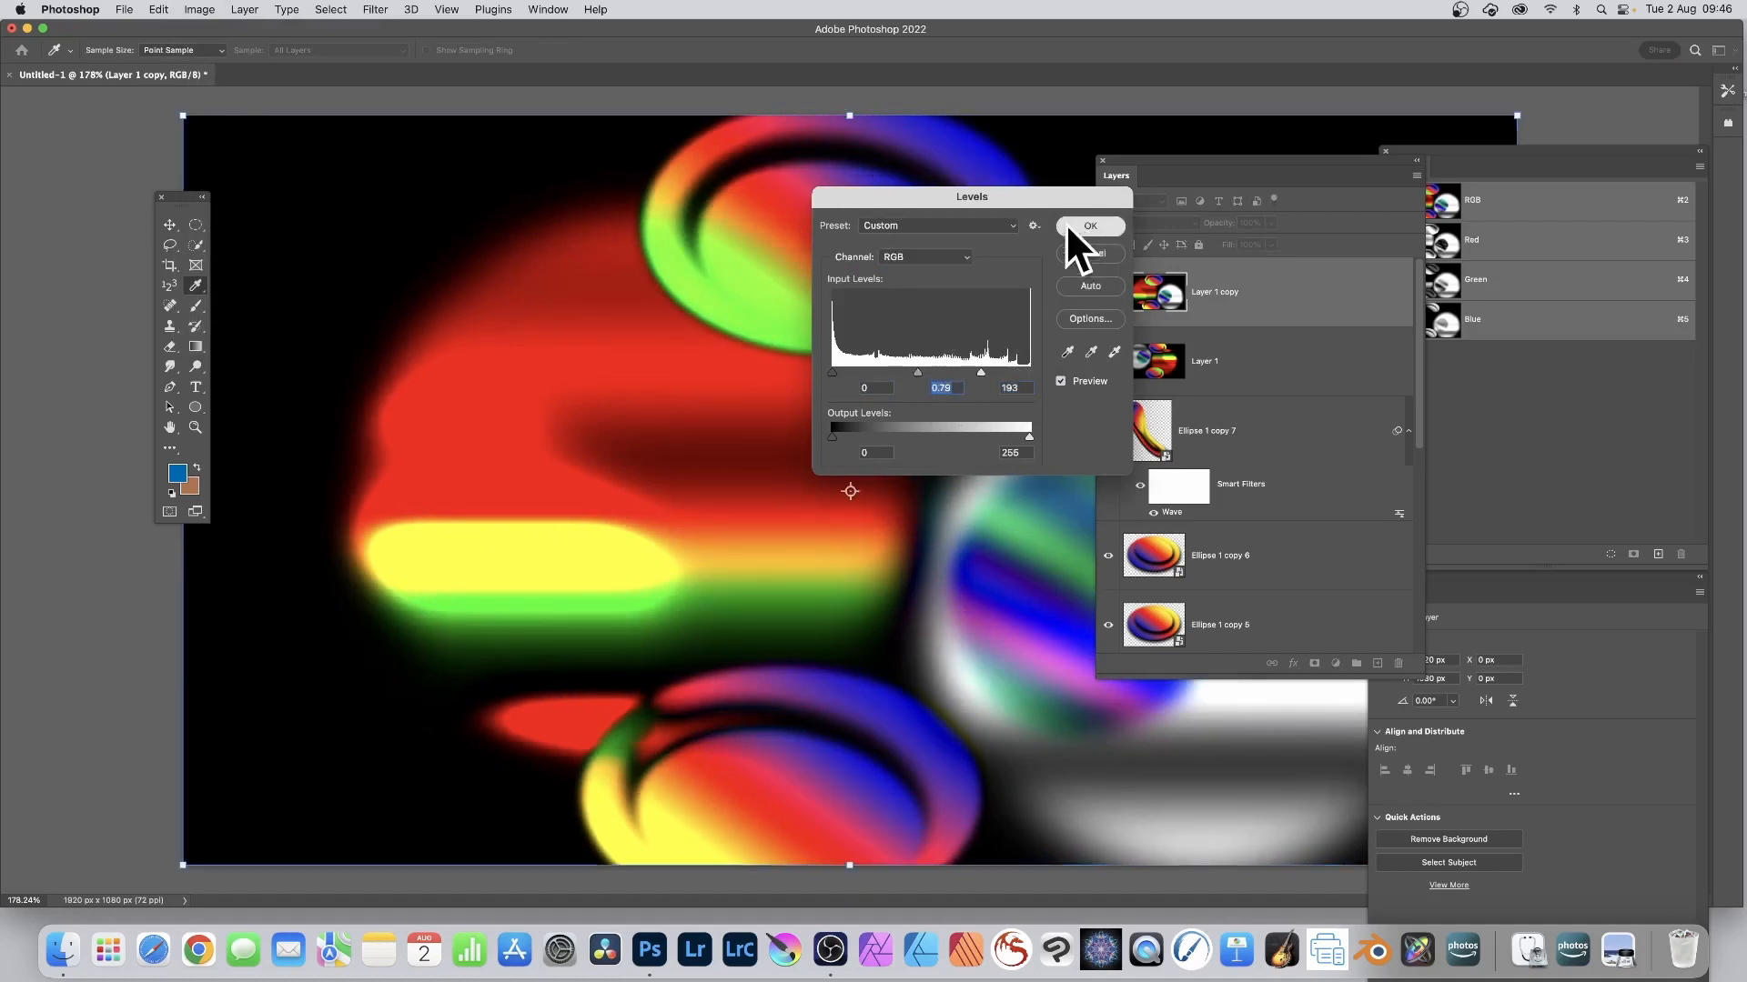
left_click(1069, 226)
key("v")
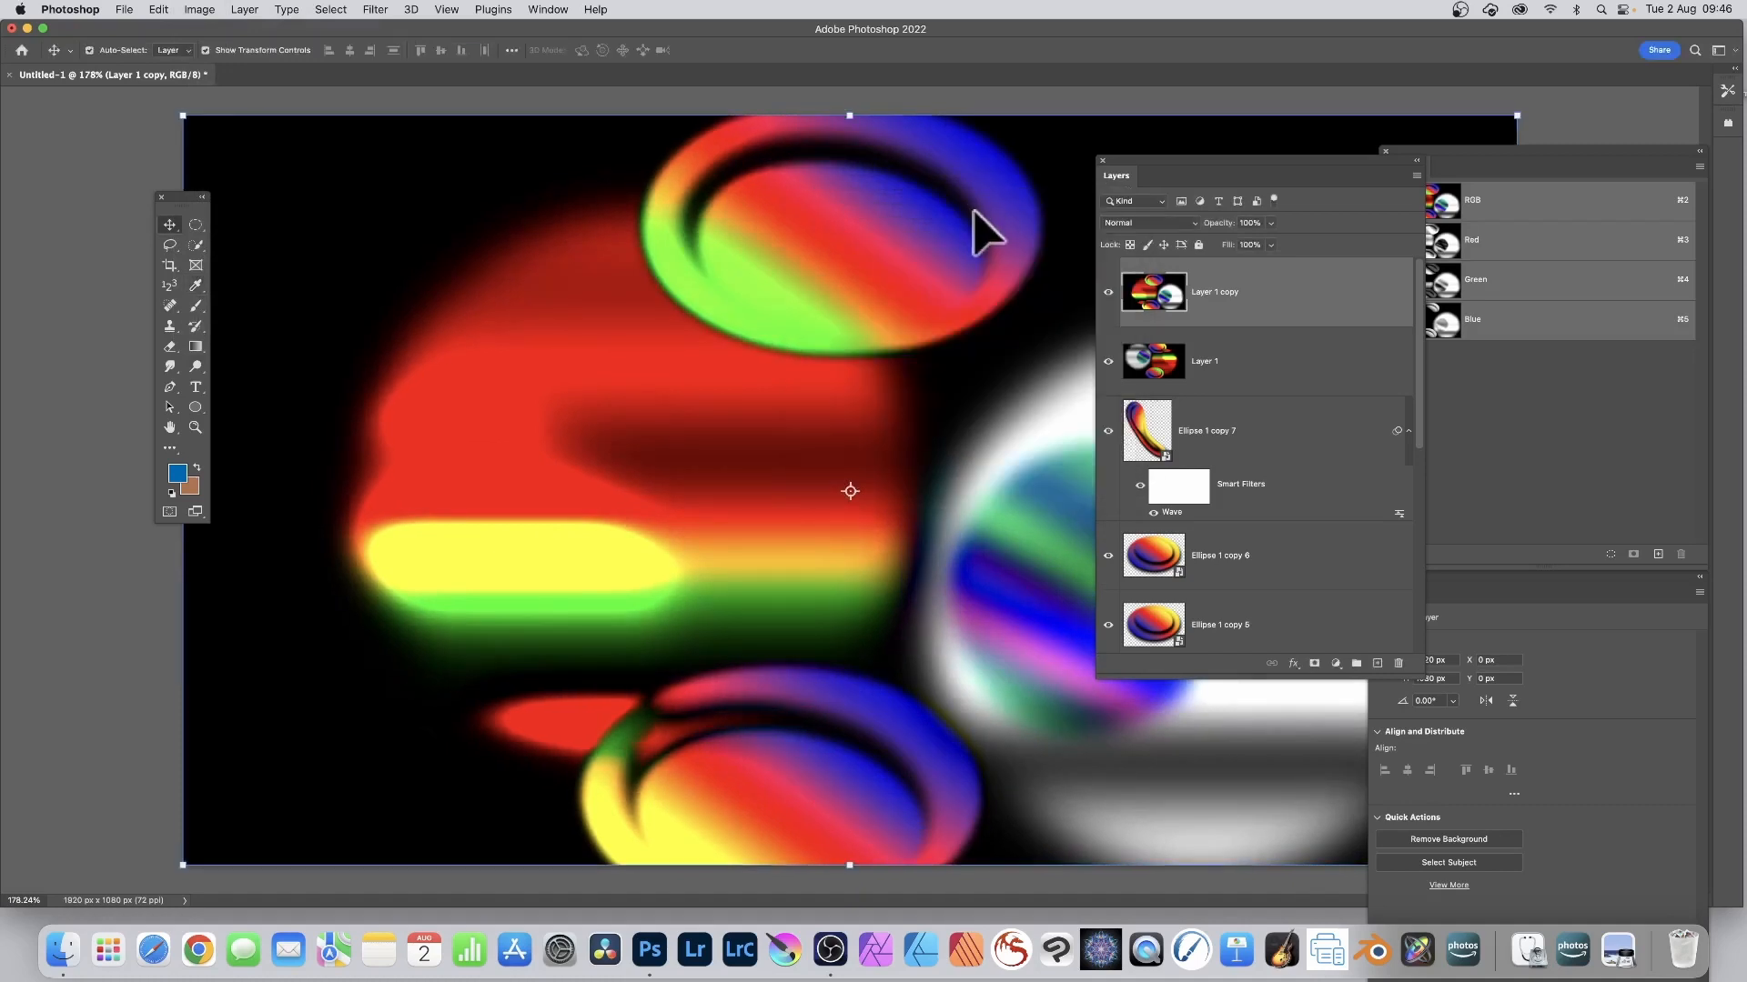
left_click(1158, 224)
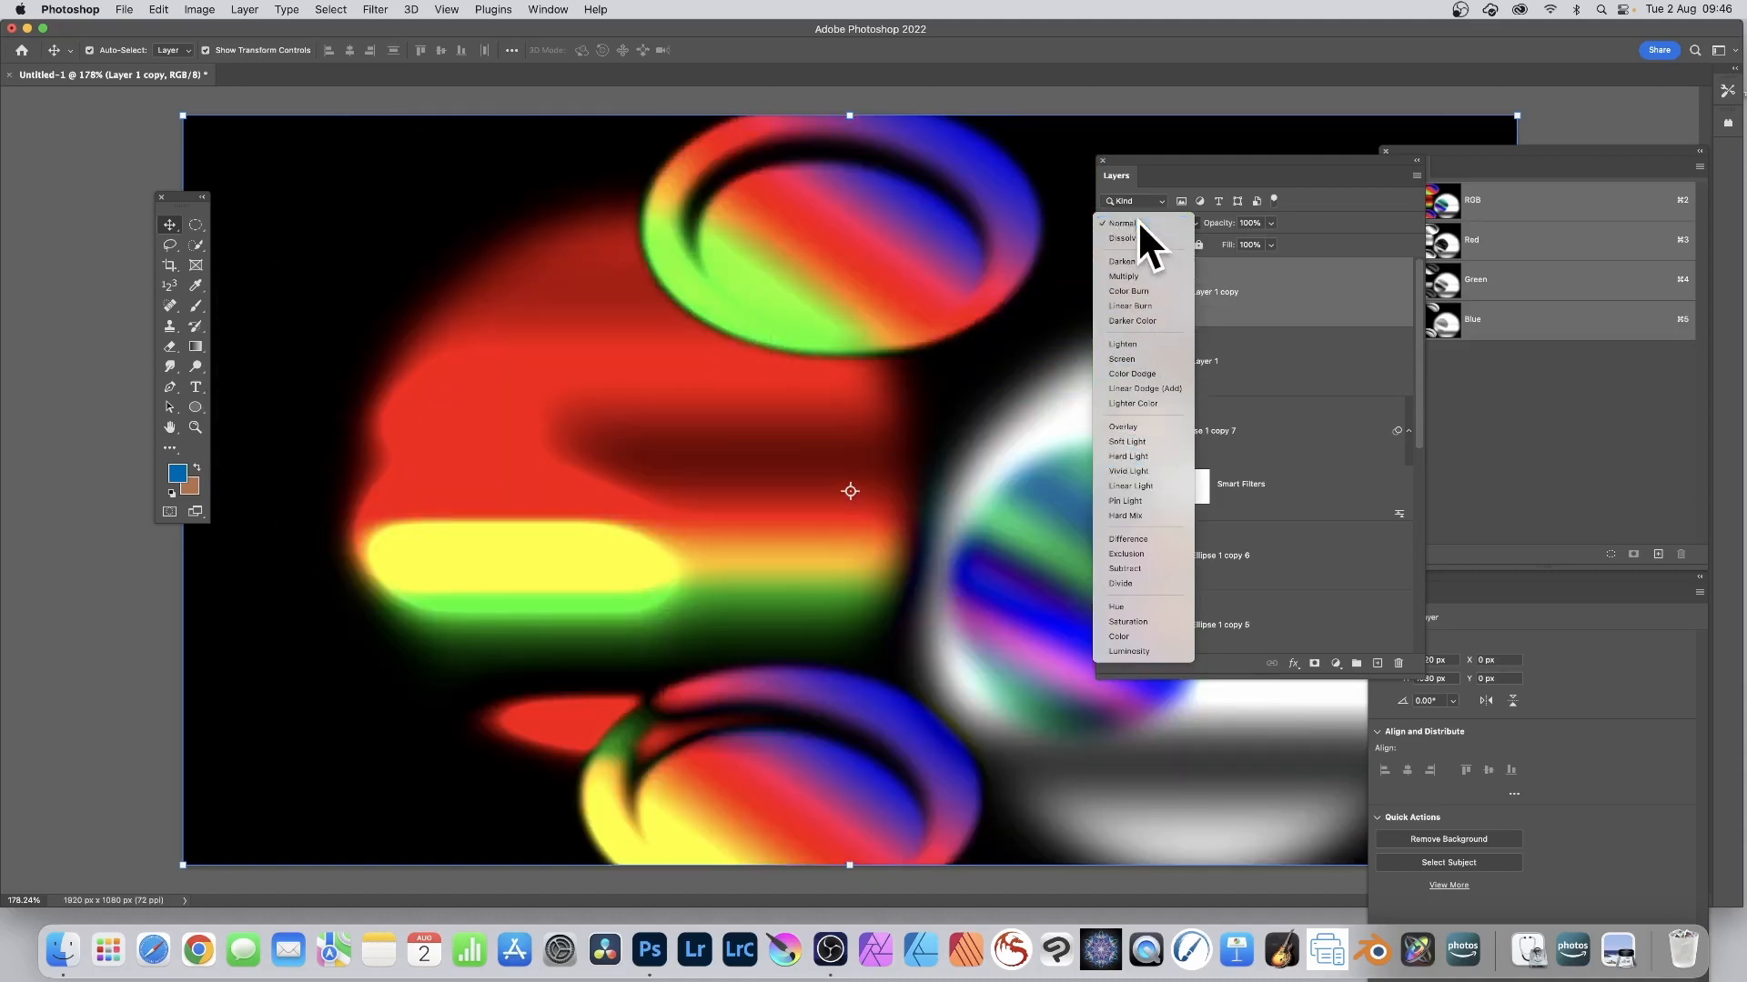
left_click(1139, 223)
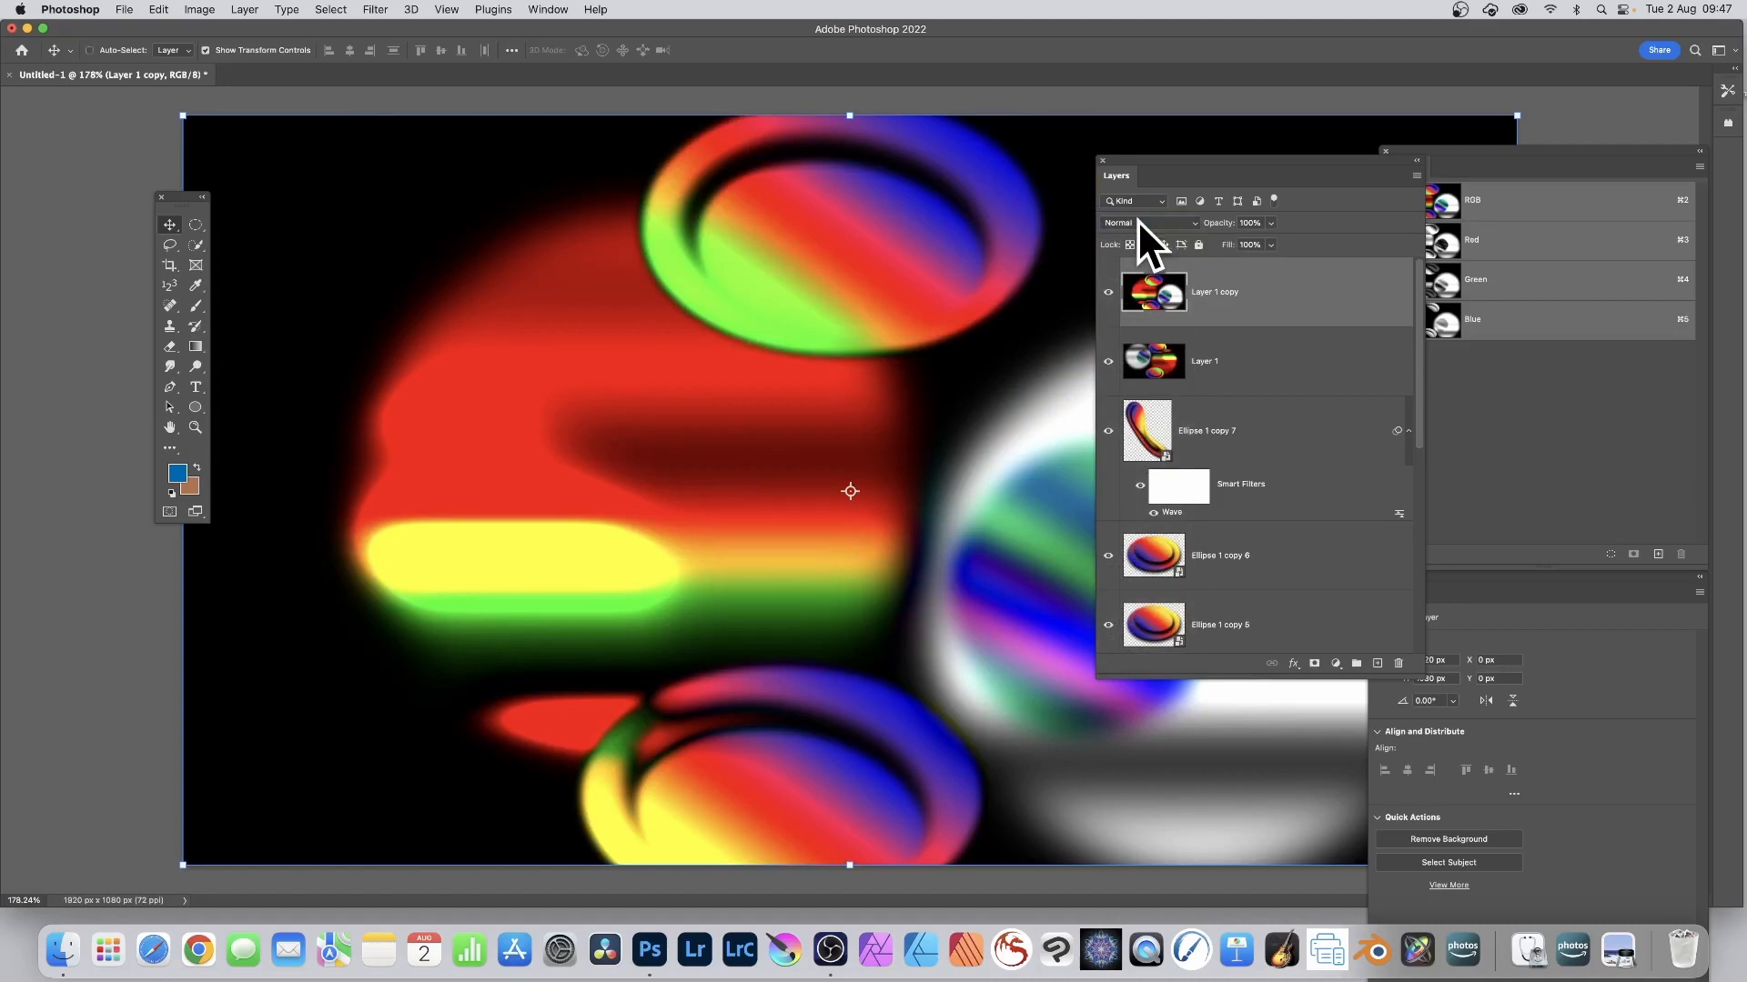
Blend Ellipse 1 copy 2 onto Layer 1 copy with Apply Image, using the RGB channel and Linear Dodge (Add) at 100% opacity
key("F5")
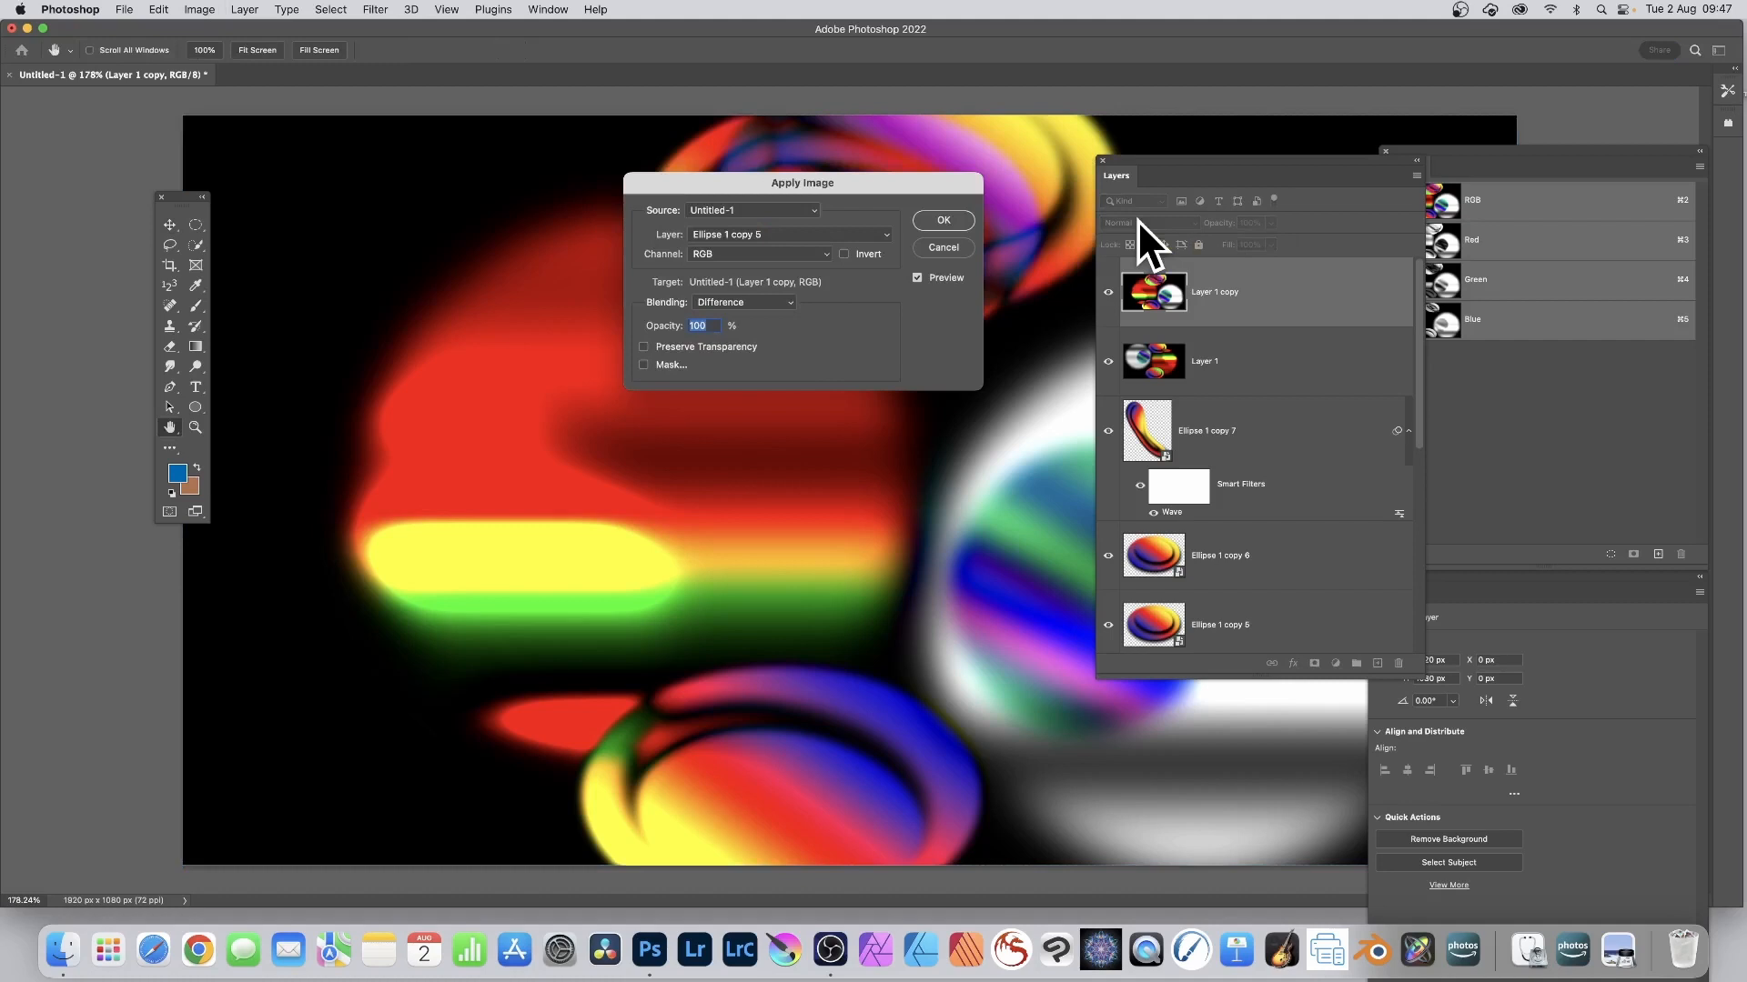
left_click(811, 234)
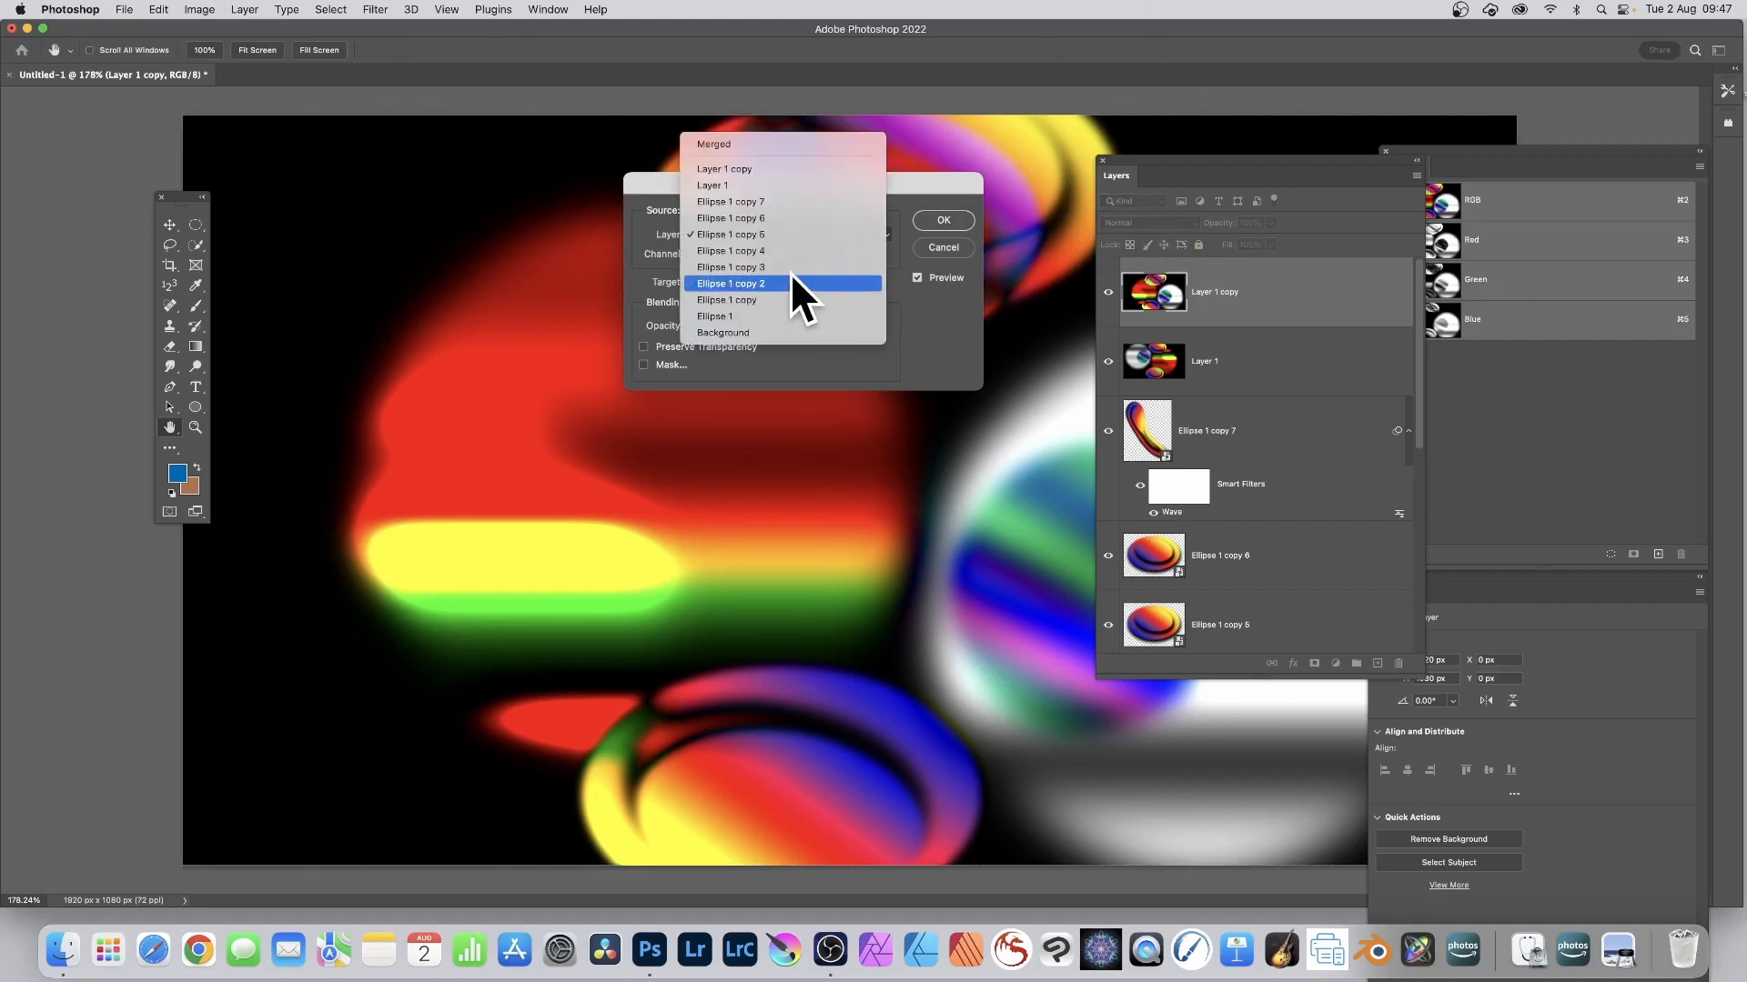
left_click(790, 274)
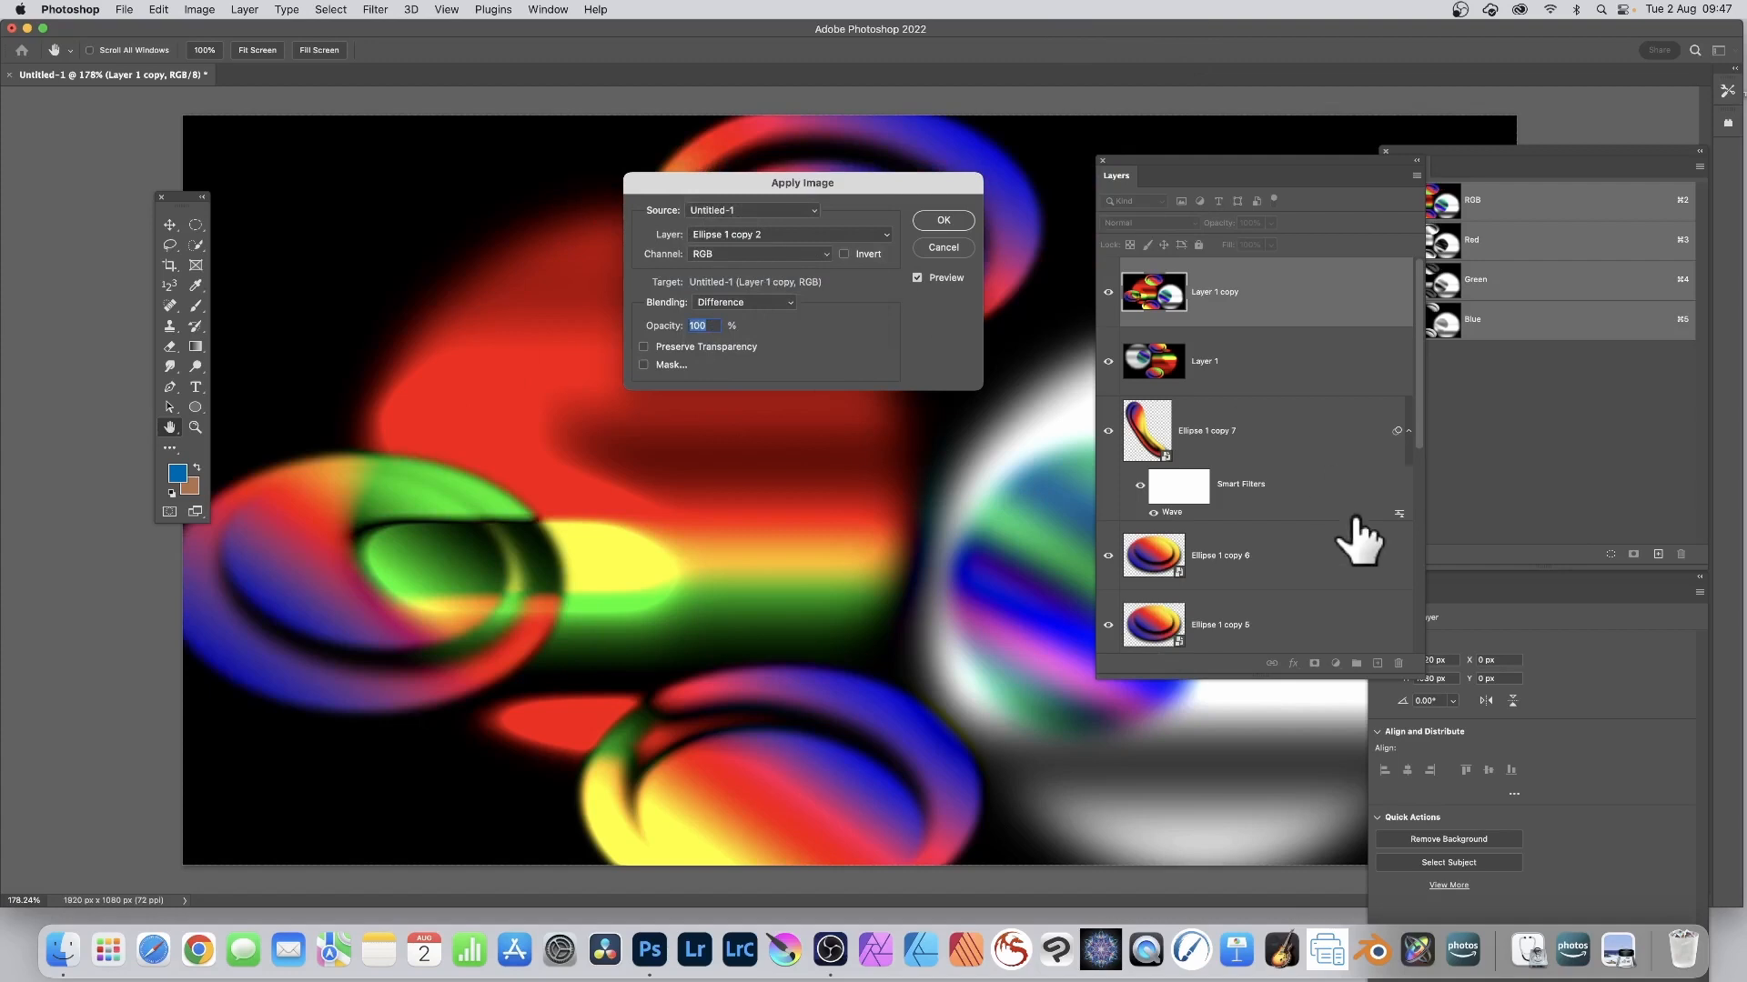
scroll(1347, 546, "down", 6)
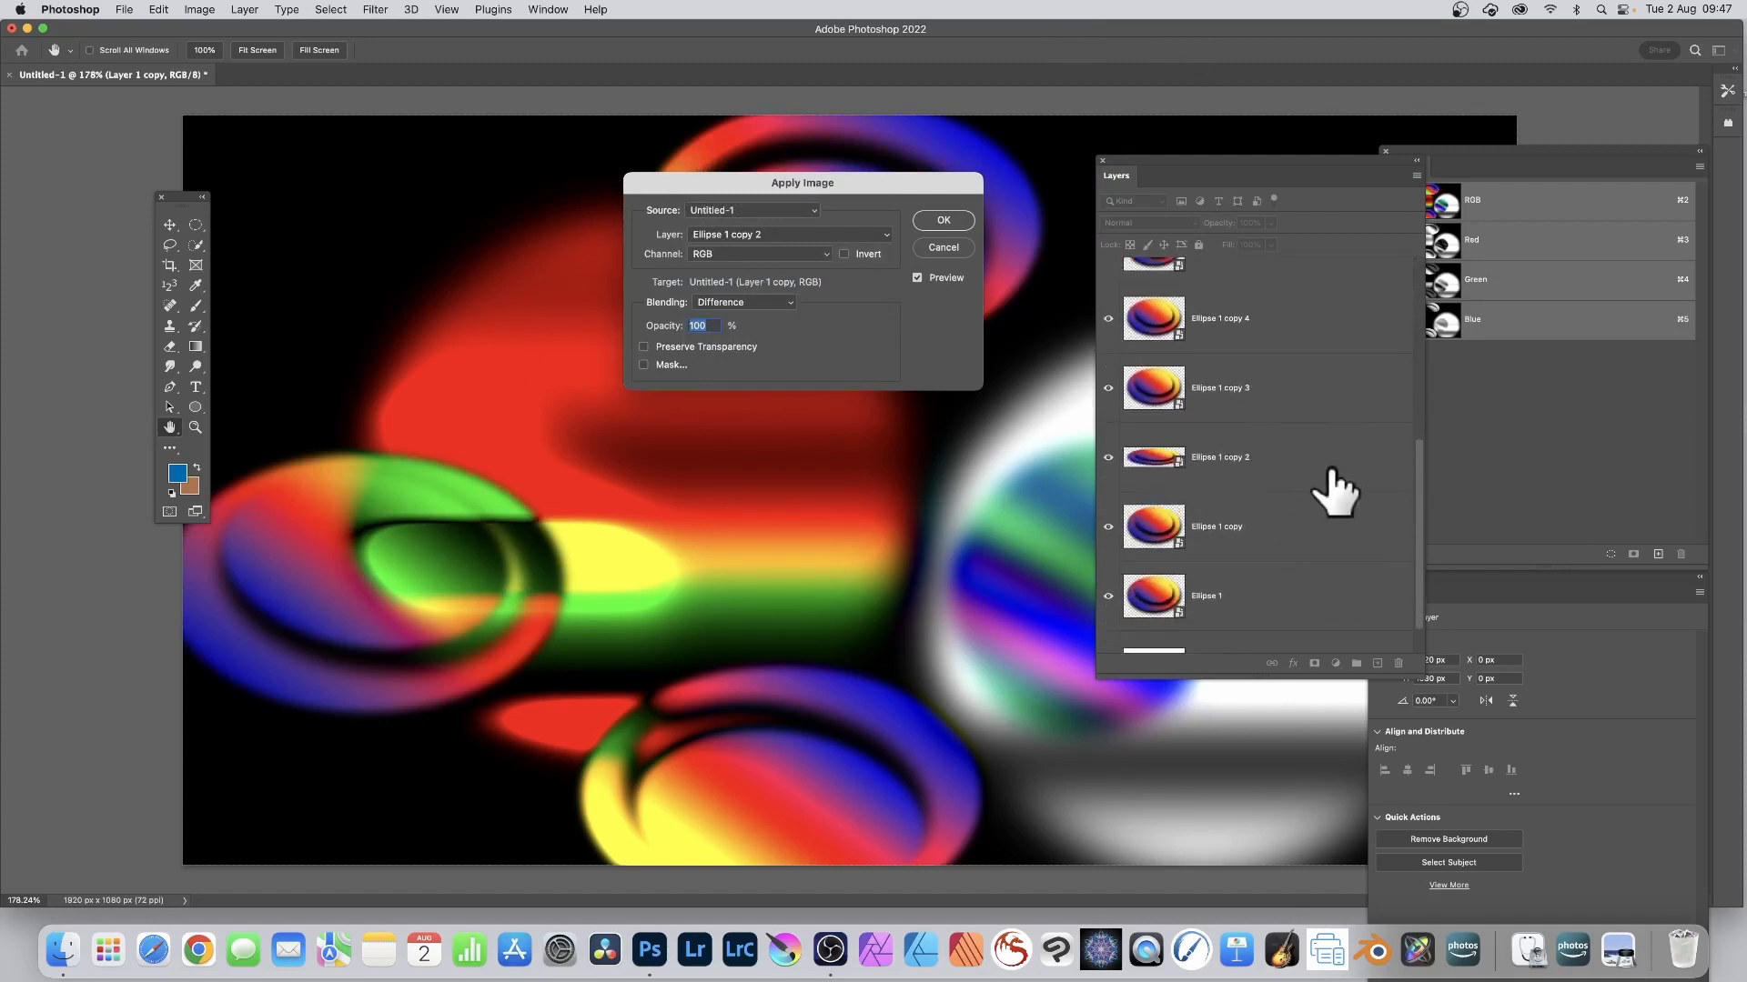
left_click(744, 303)
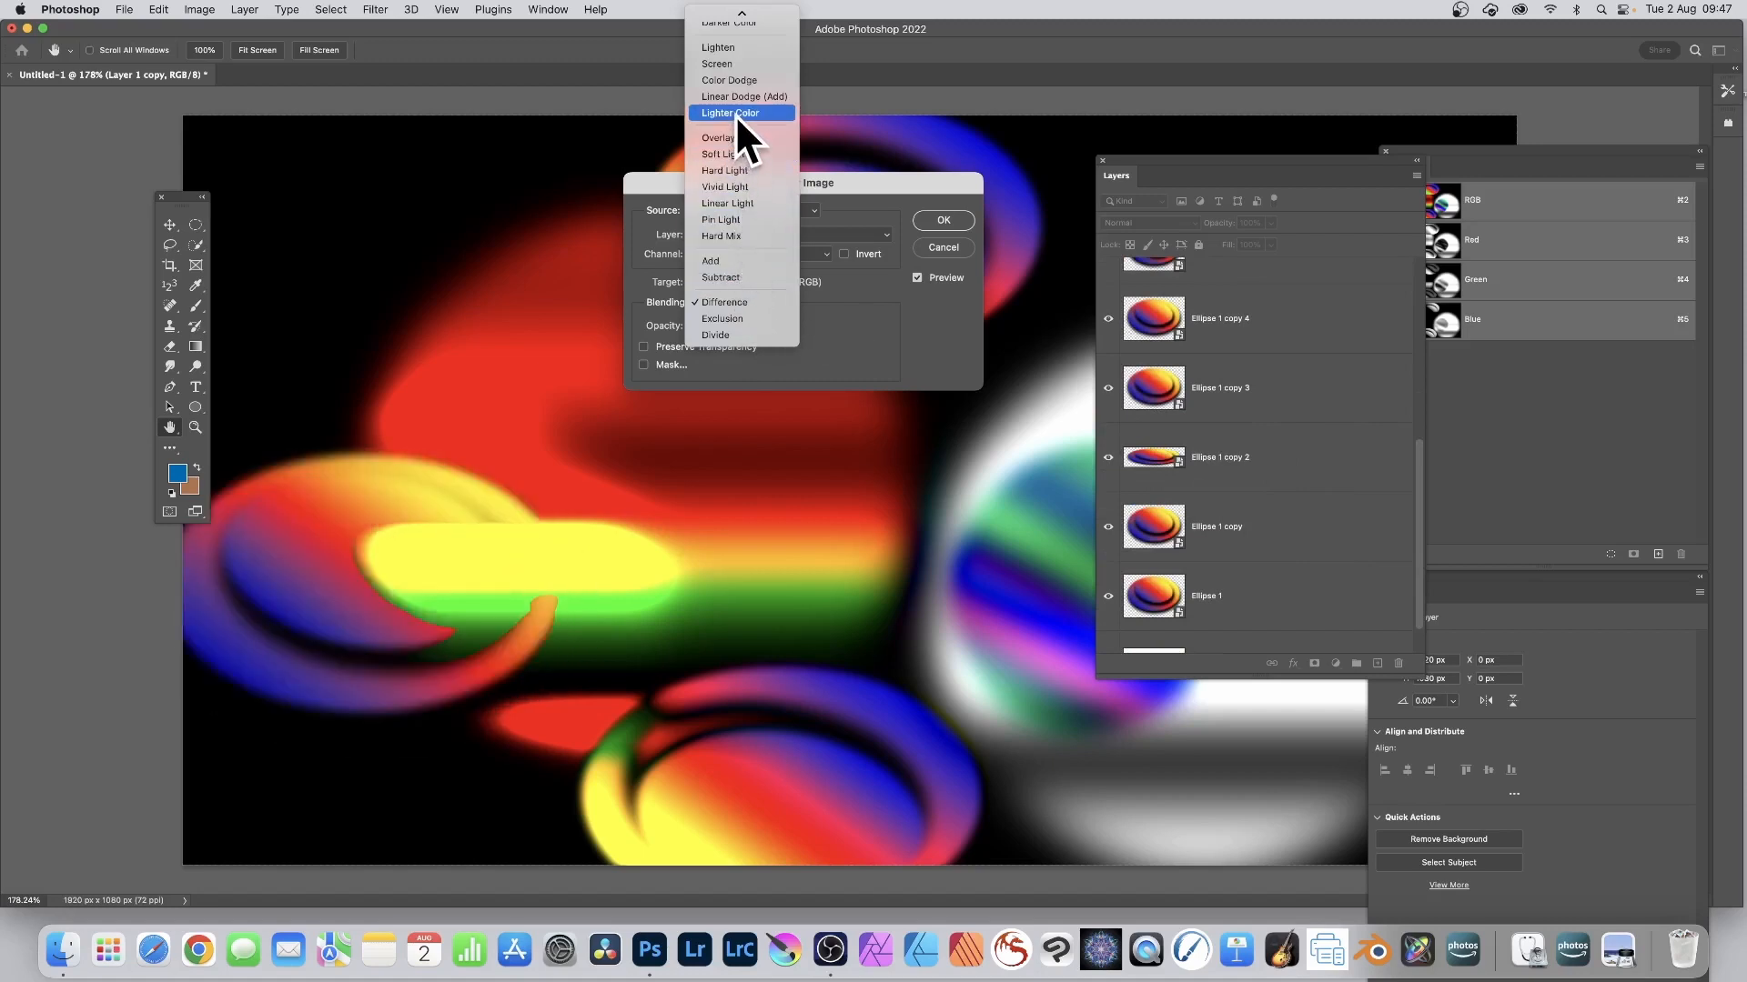
left_click(745, 92)
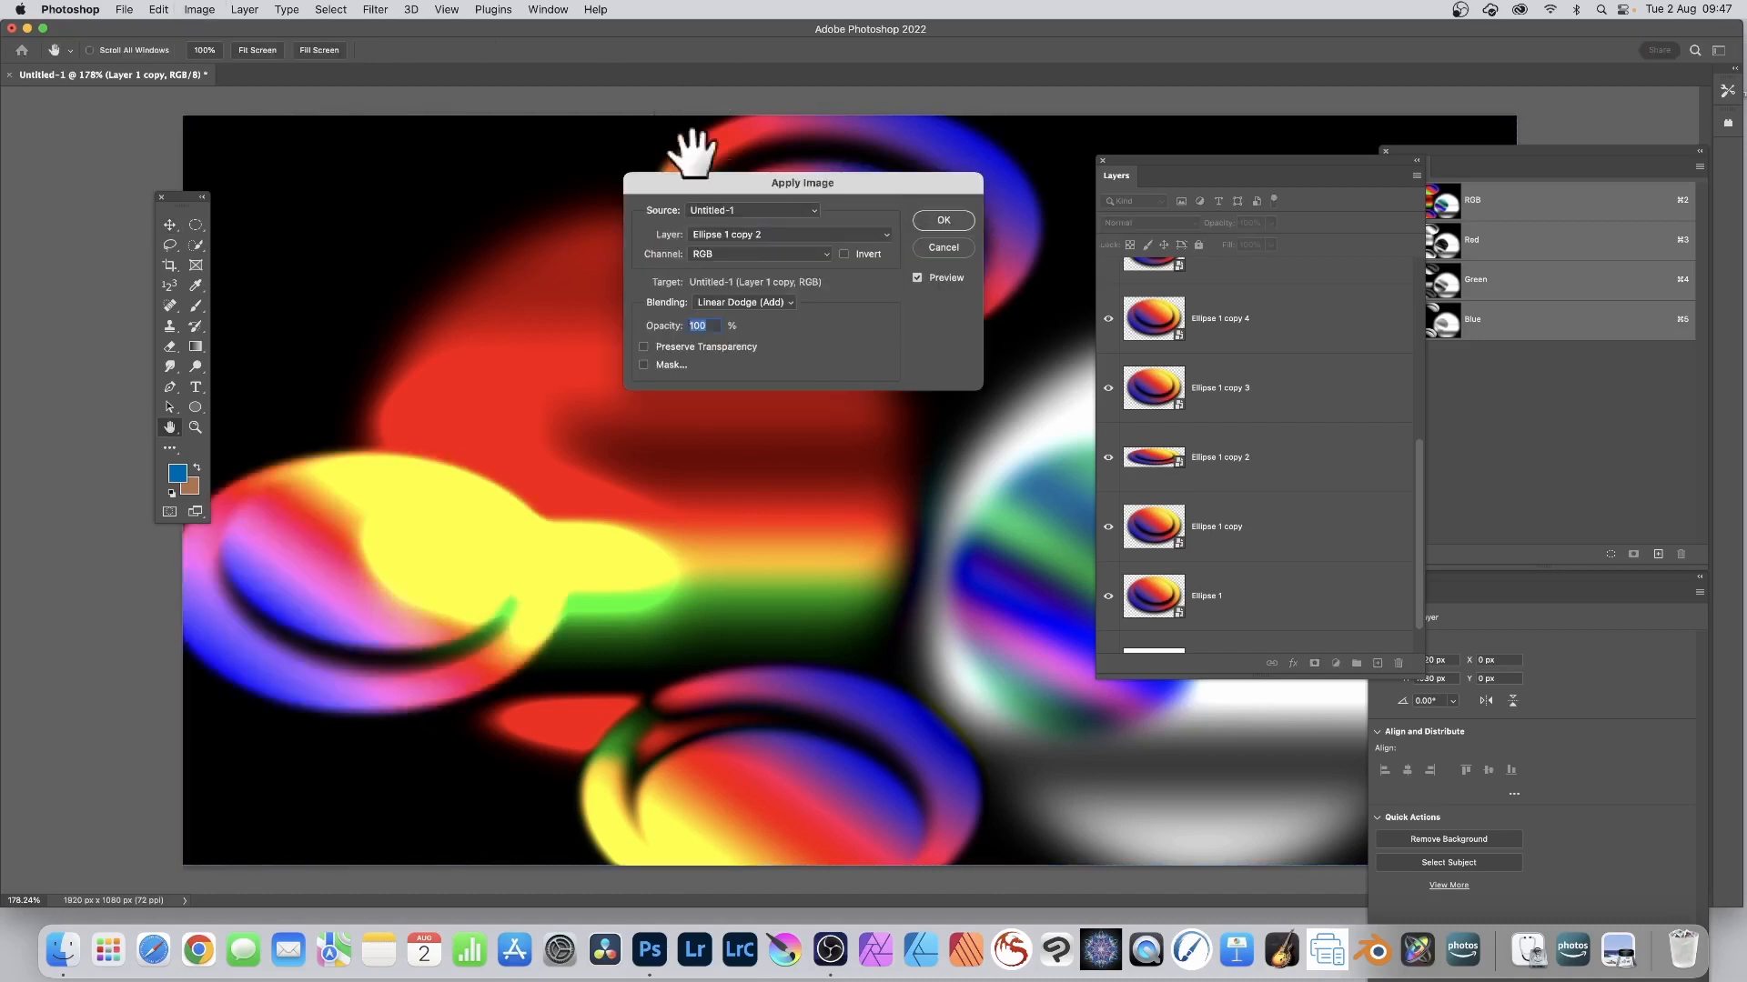
Blend Layer 1 onto Layer 1 copy with Apply Image, using the RGB channel and Difference blending at 100% opacity
left_click(757, 236)
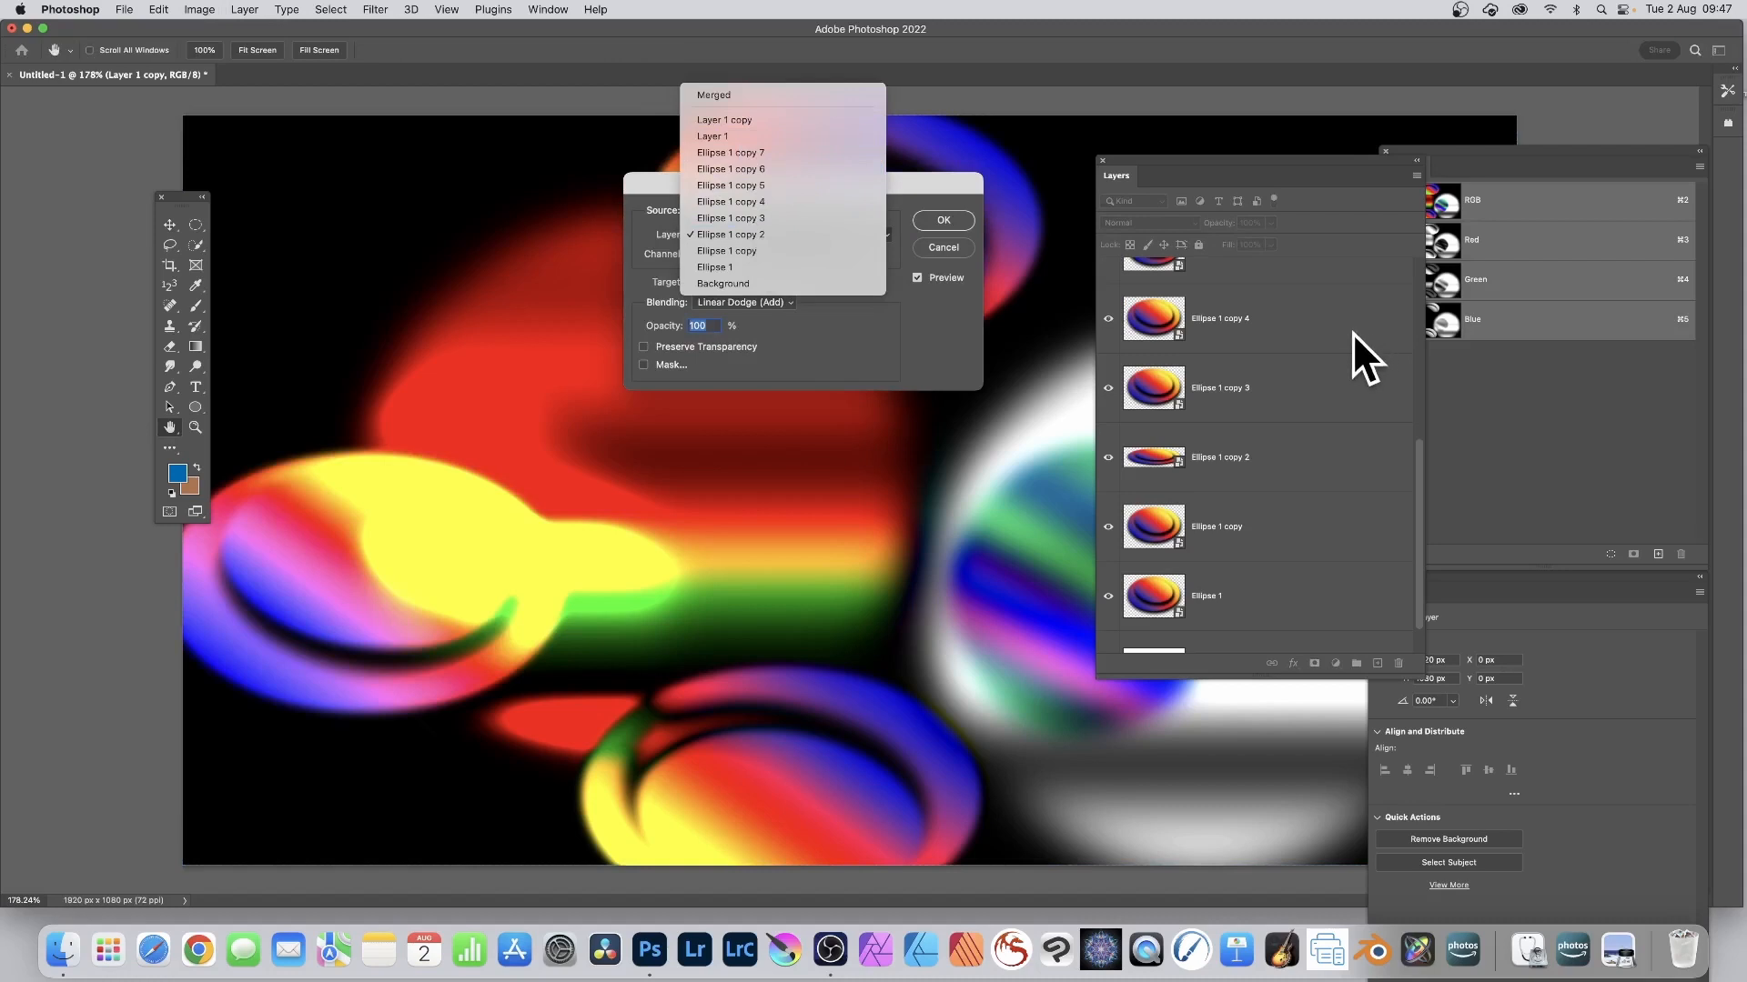
left_click(733, 135)
scroll(1286, 381, "up", 5)
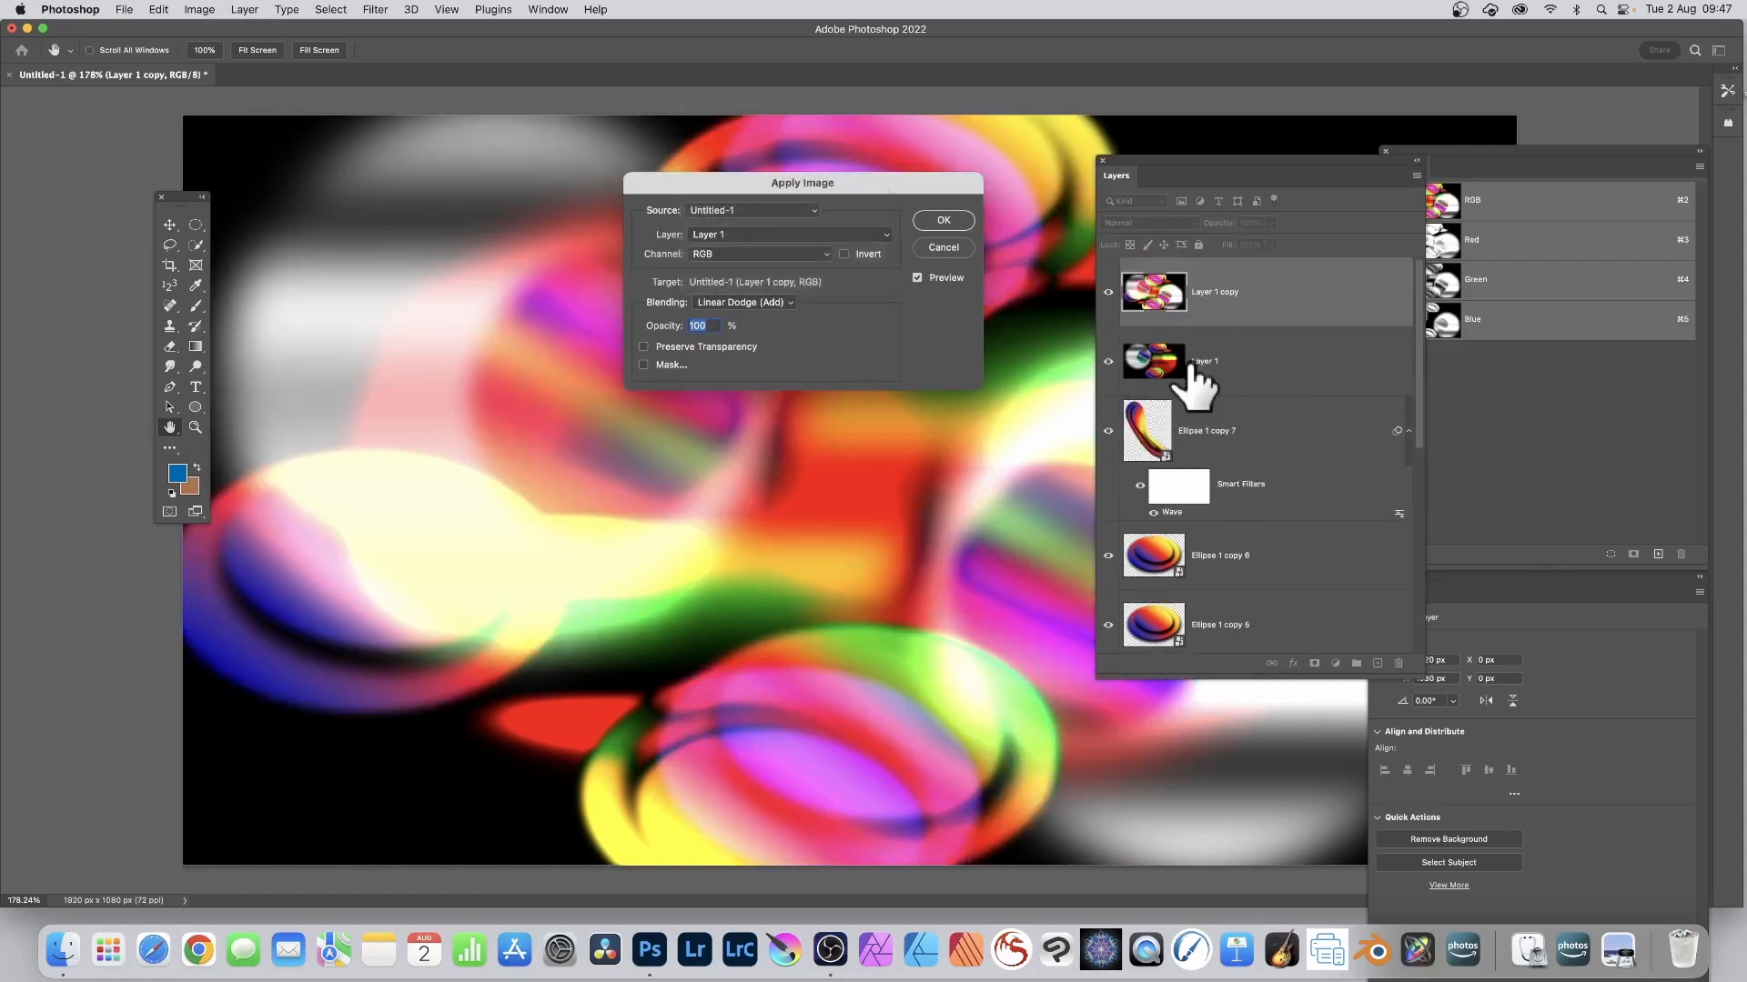
left_click(748, 302)
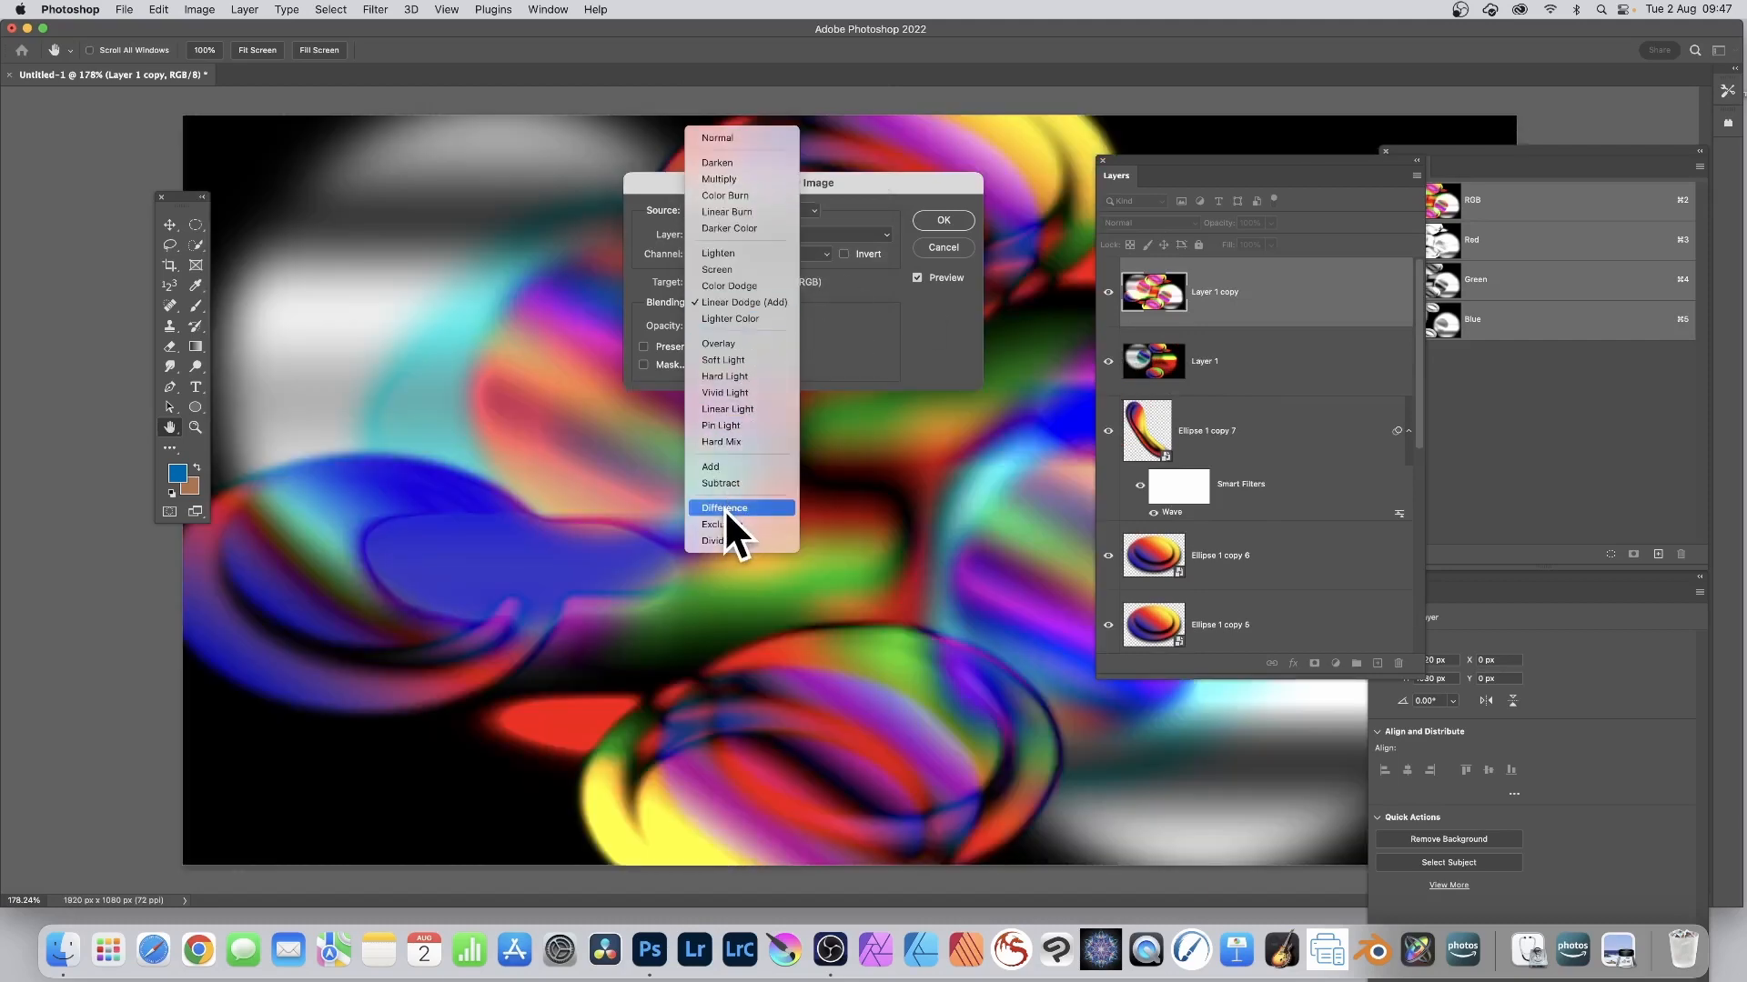
left_click(724, 510)
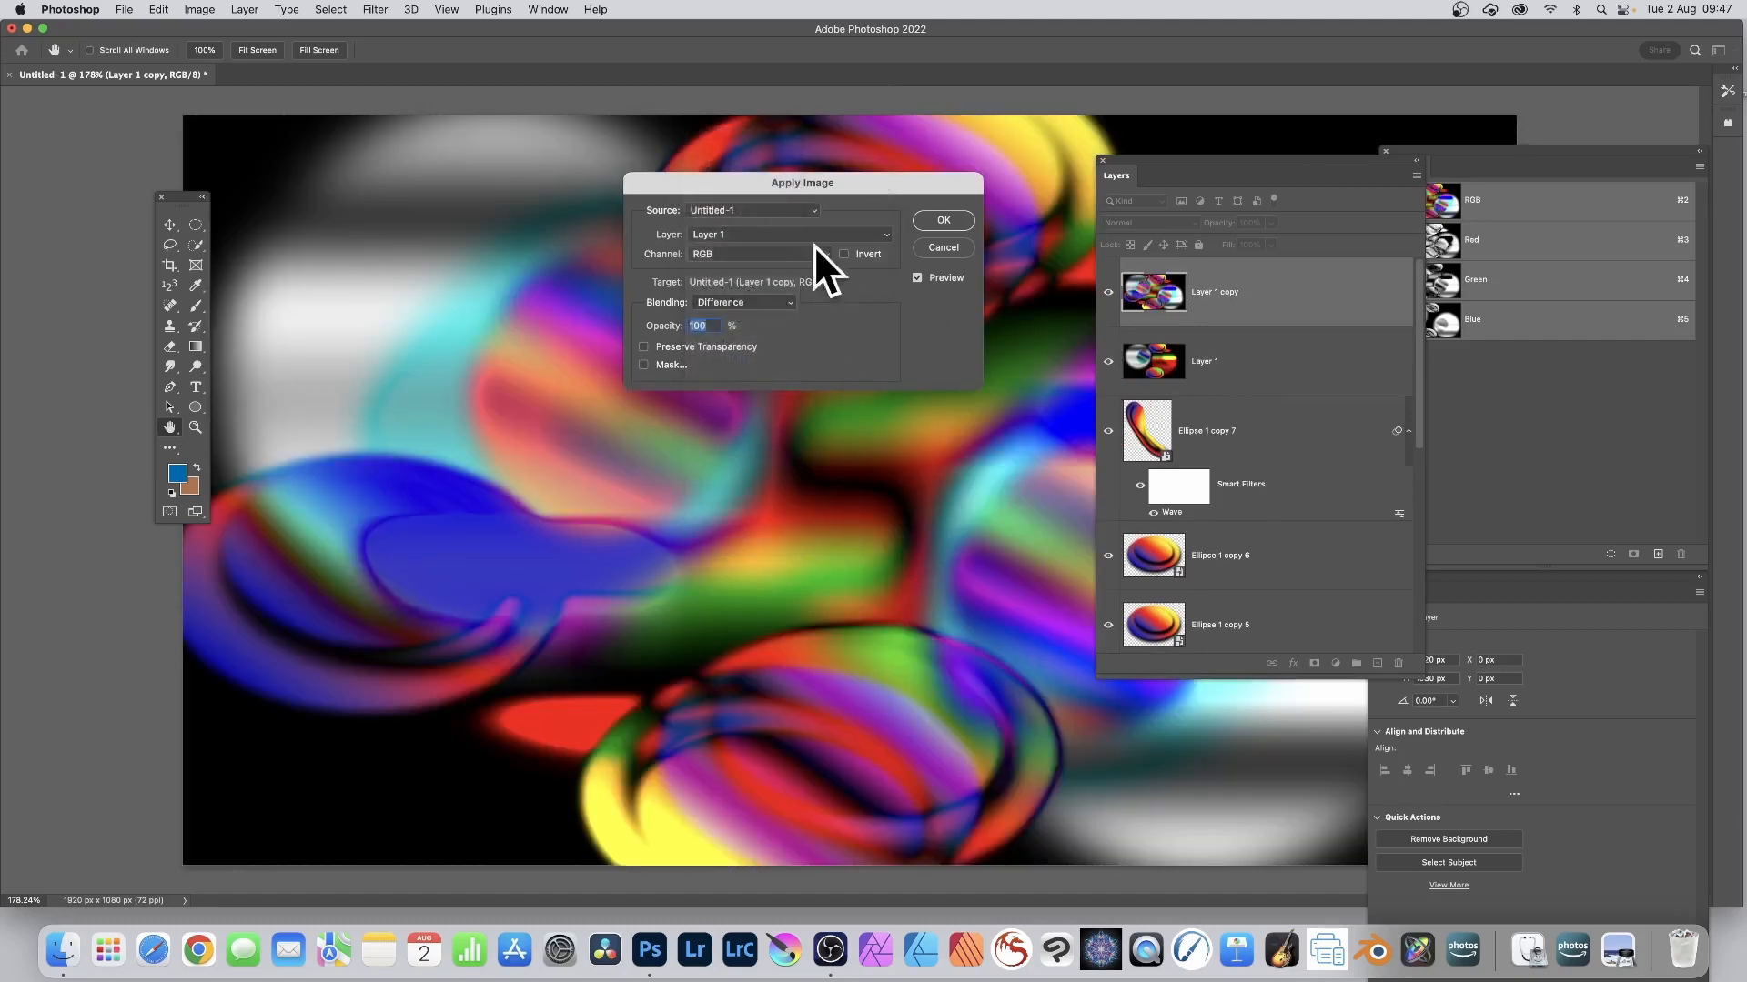
left_click(970, 242)
key("v")
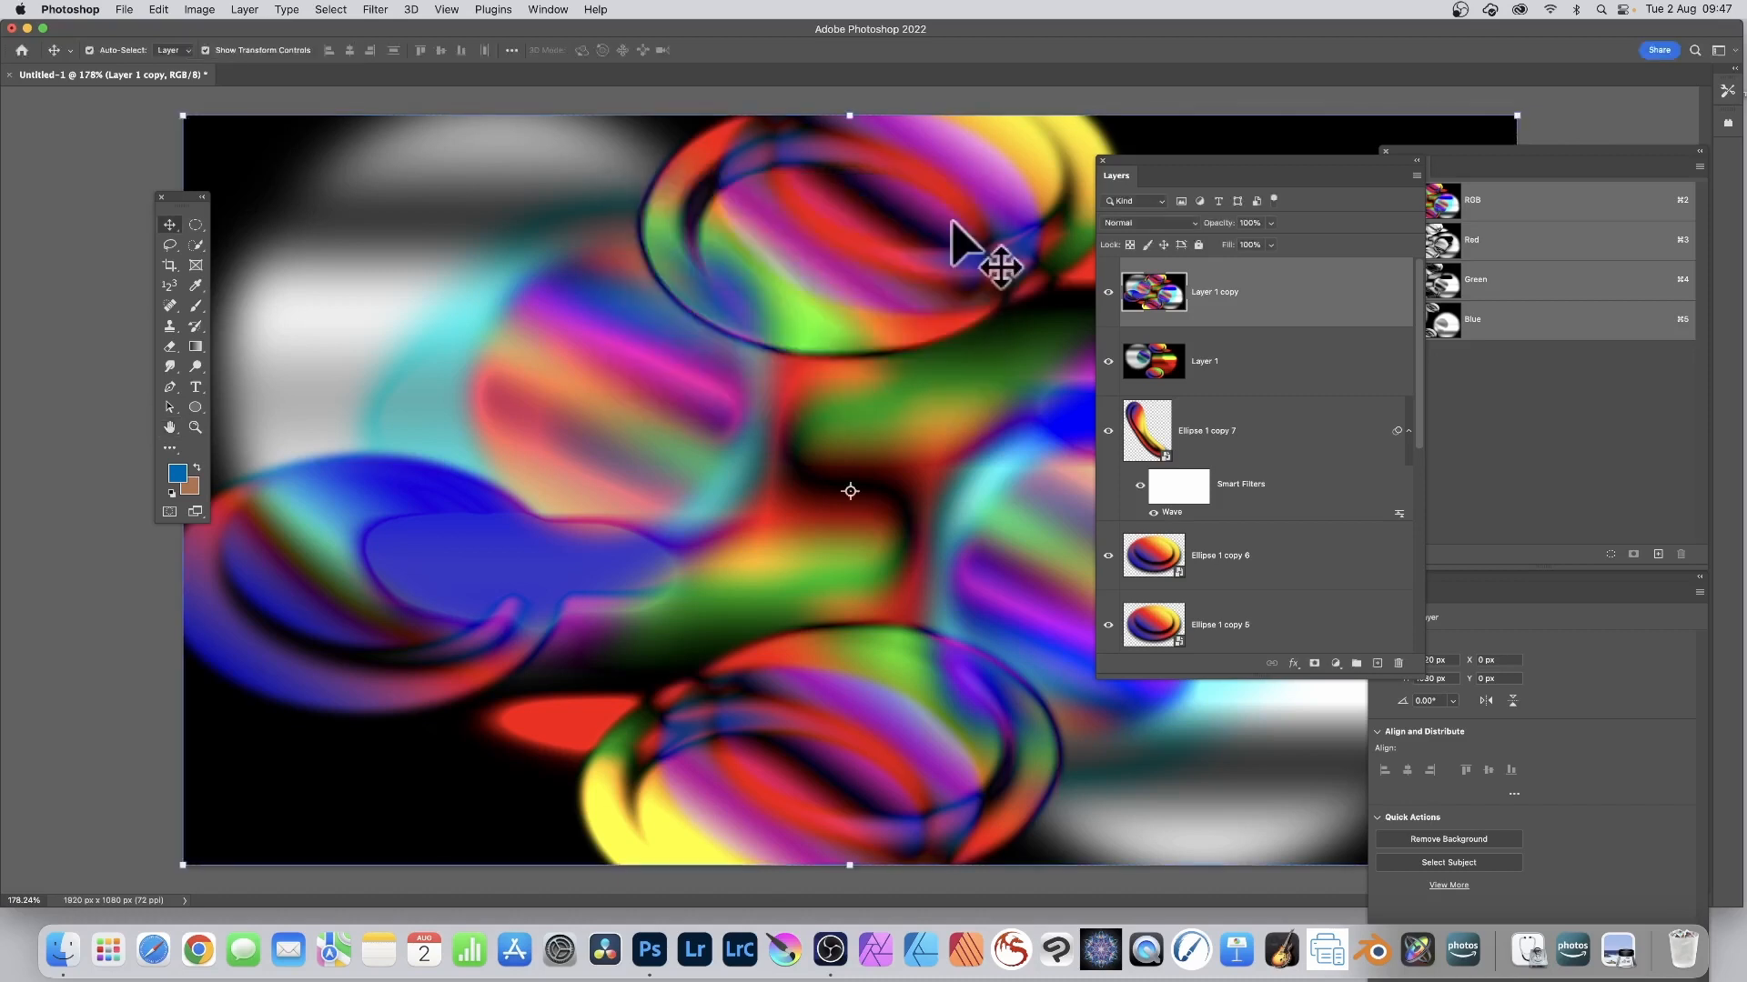
Enlarge Layer 1 beyond the canvas edges to about 106% width and 109% height
left_click(1174, 365)
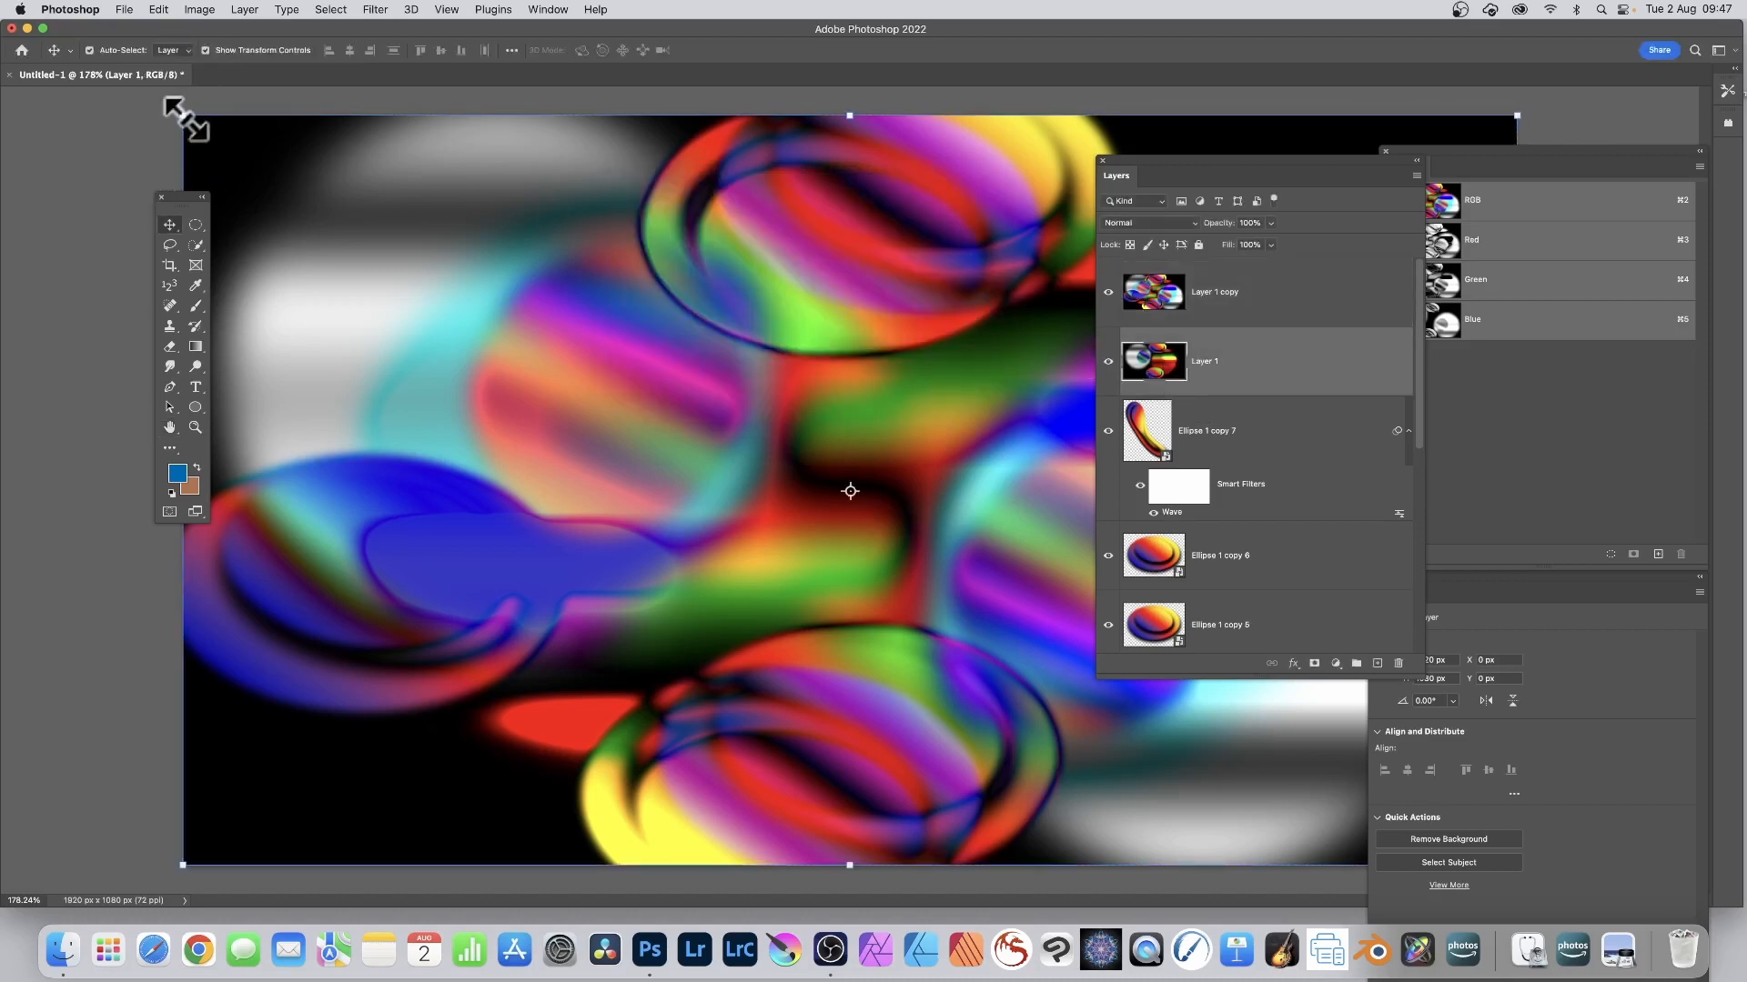
left_click_drag(183, 116, 128, 85)
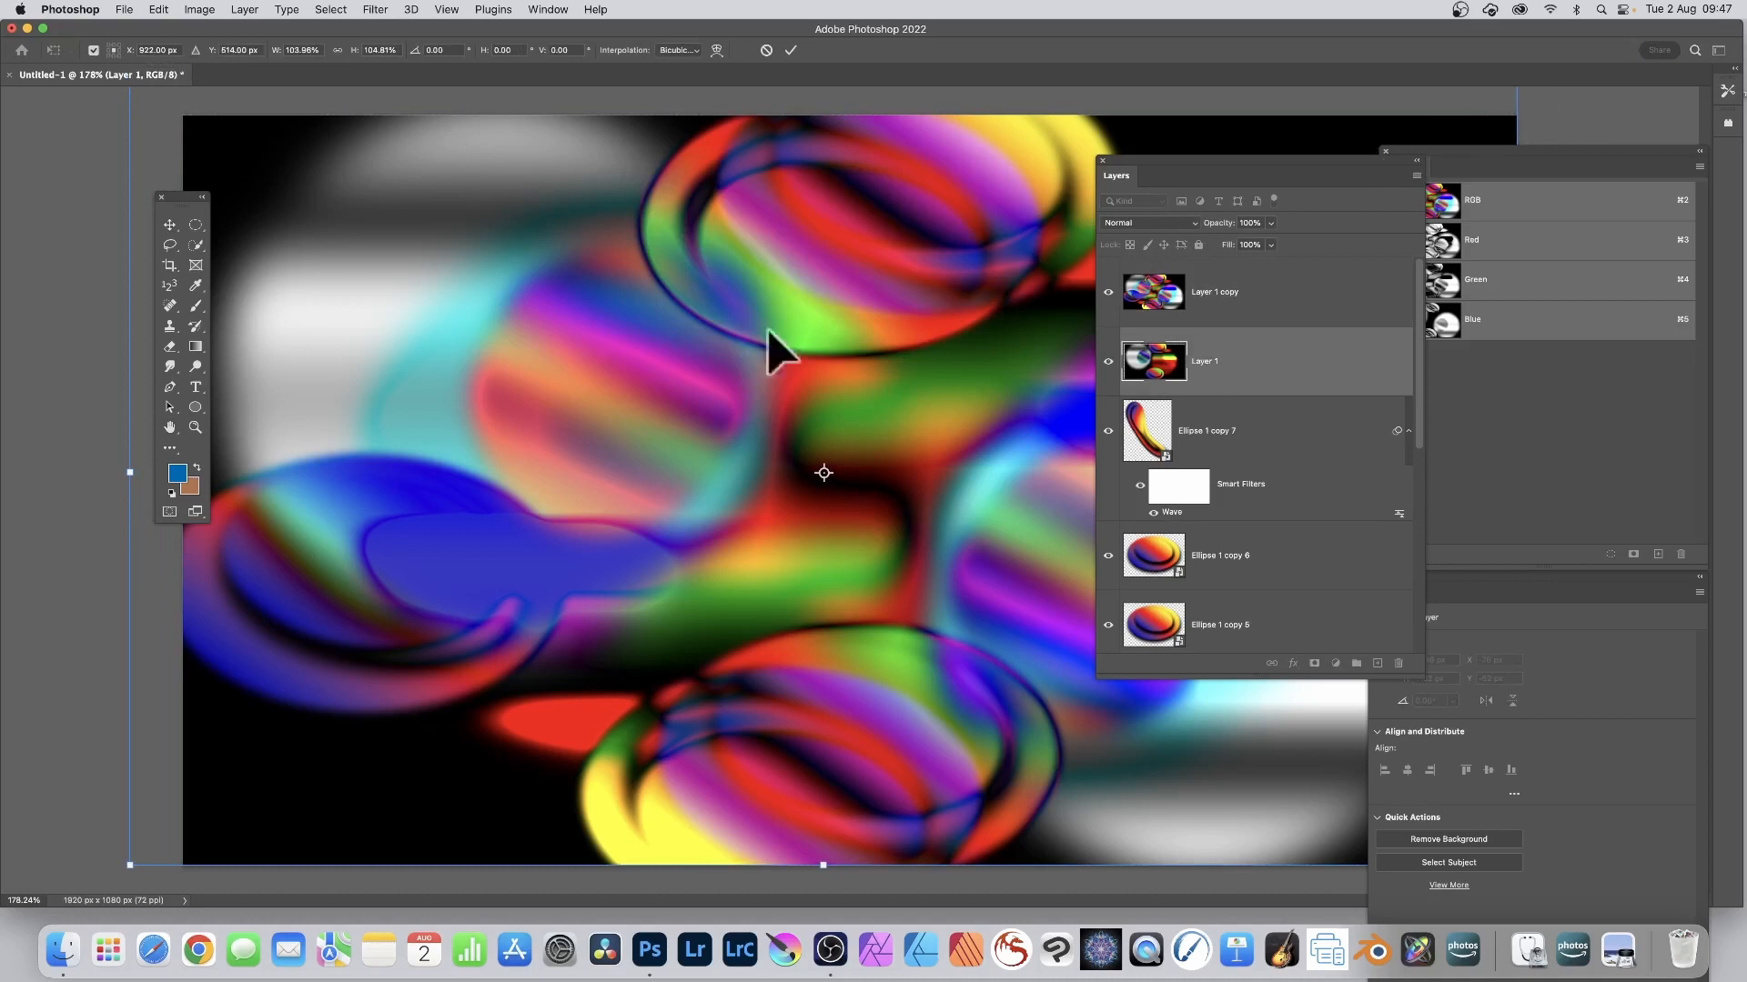
left_click_drag(130, 865, 93, 893)
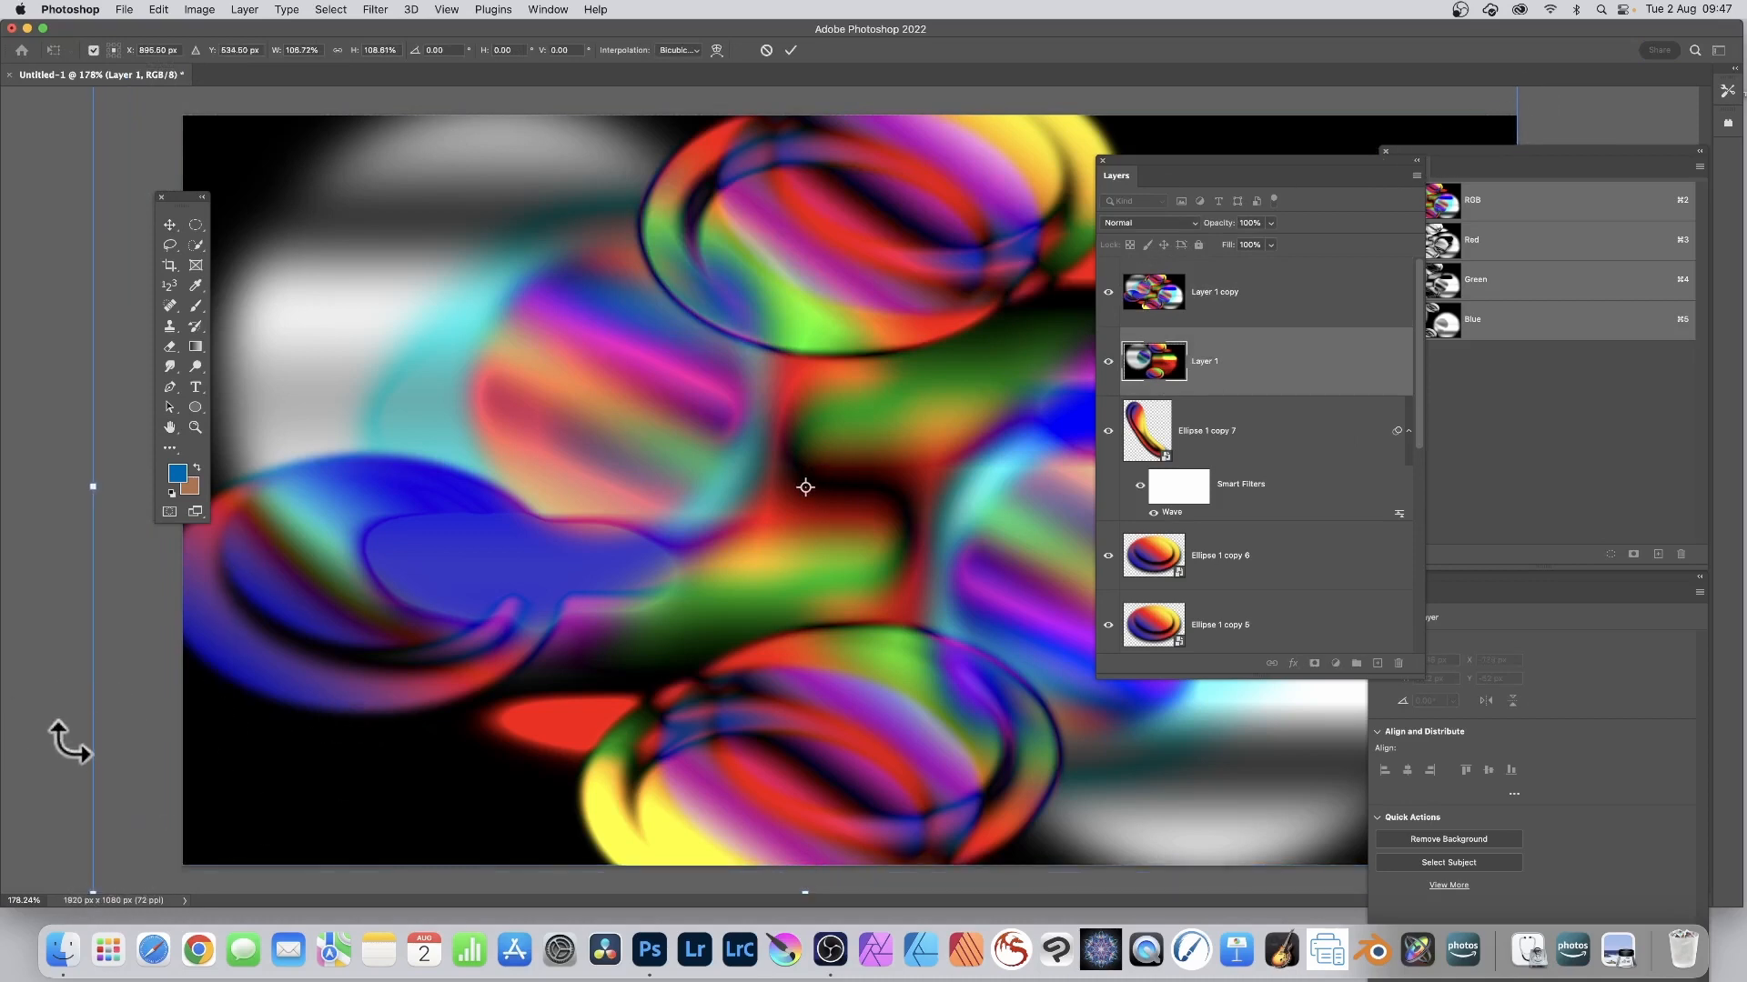
left_click(790, 50)
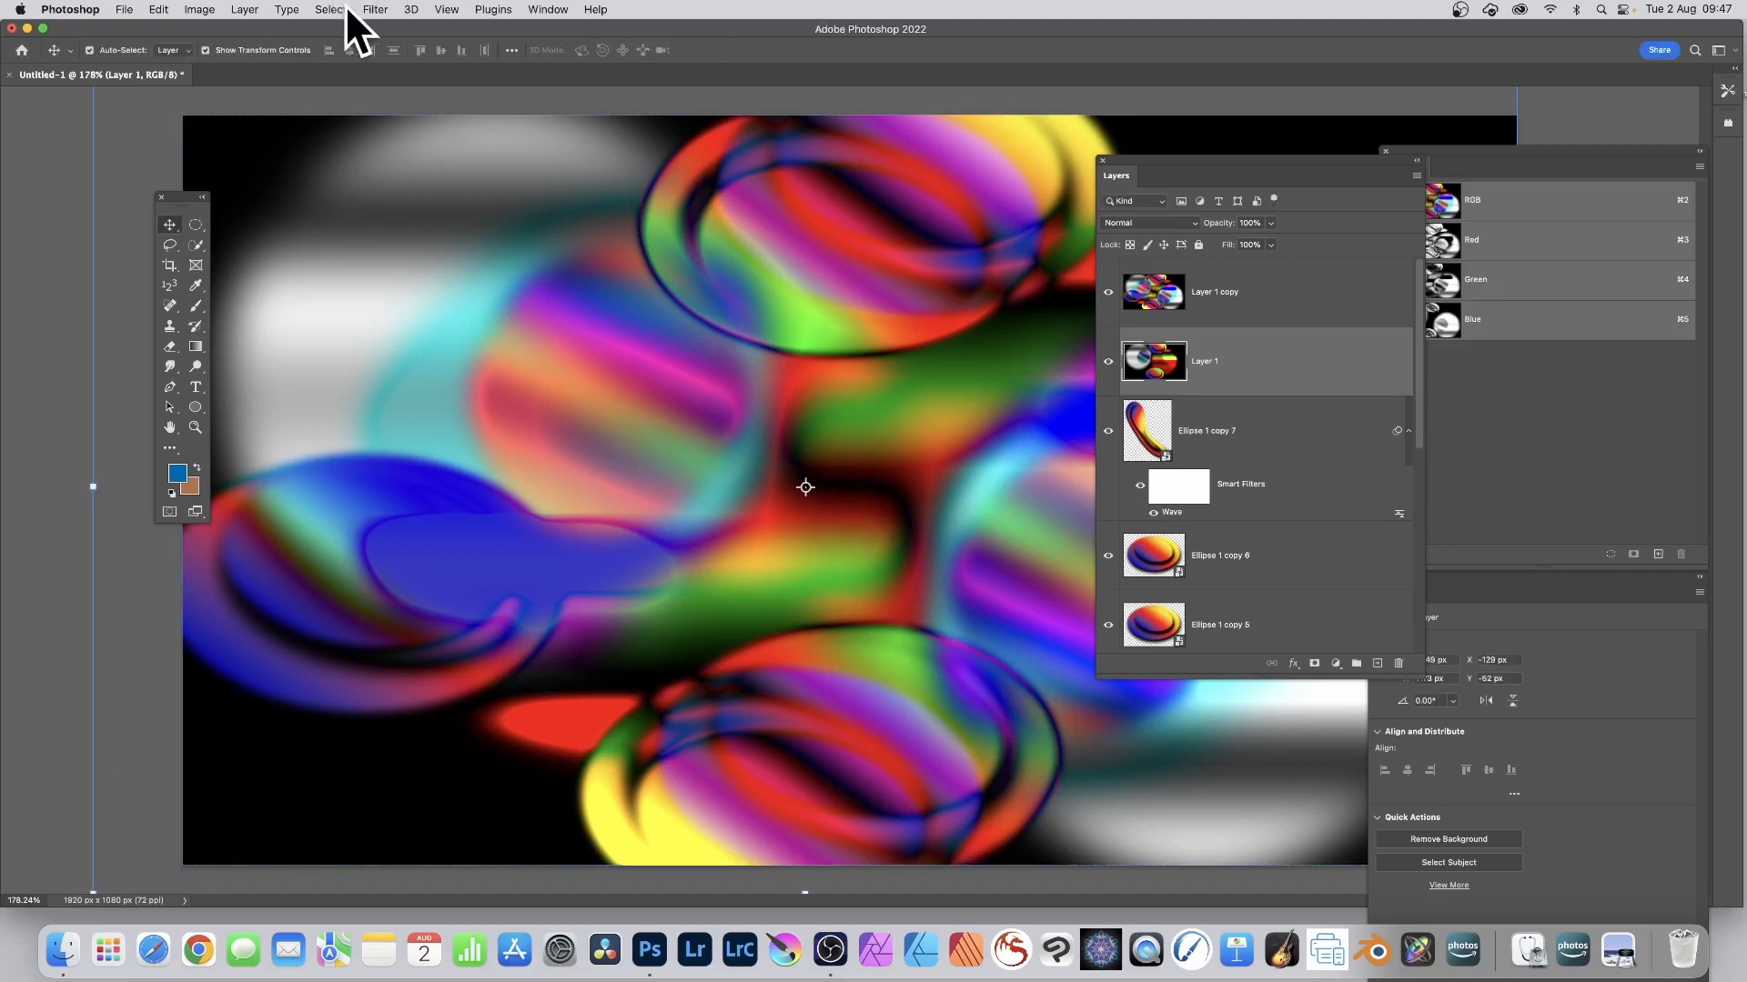
Apply a repeatedly randomized Sine Wave filter to Layer 1 with 1 generator, wavelength 240–449, amplitude 5–483, 100% scale and Wrap Around
left_click(375, 10)
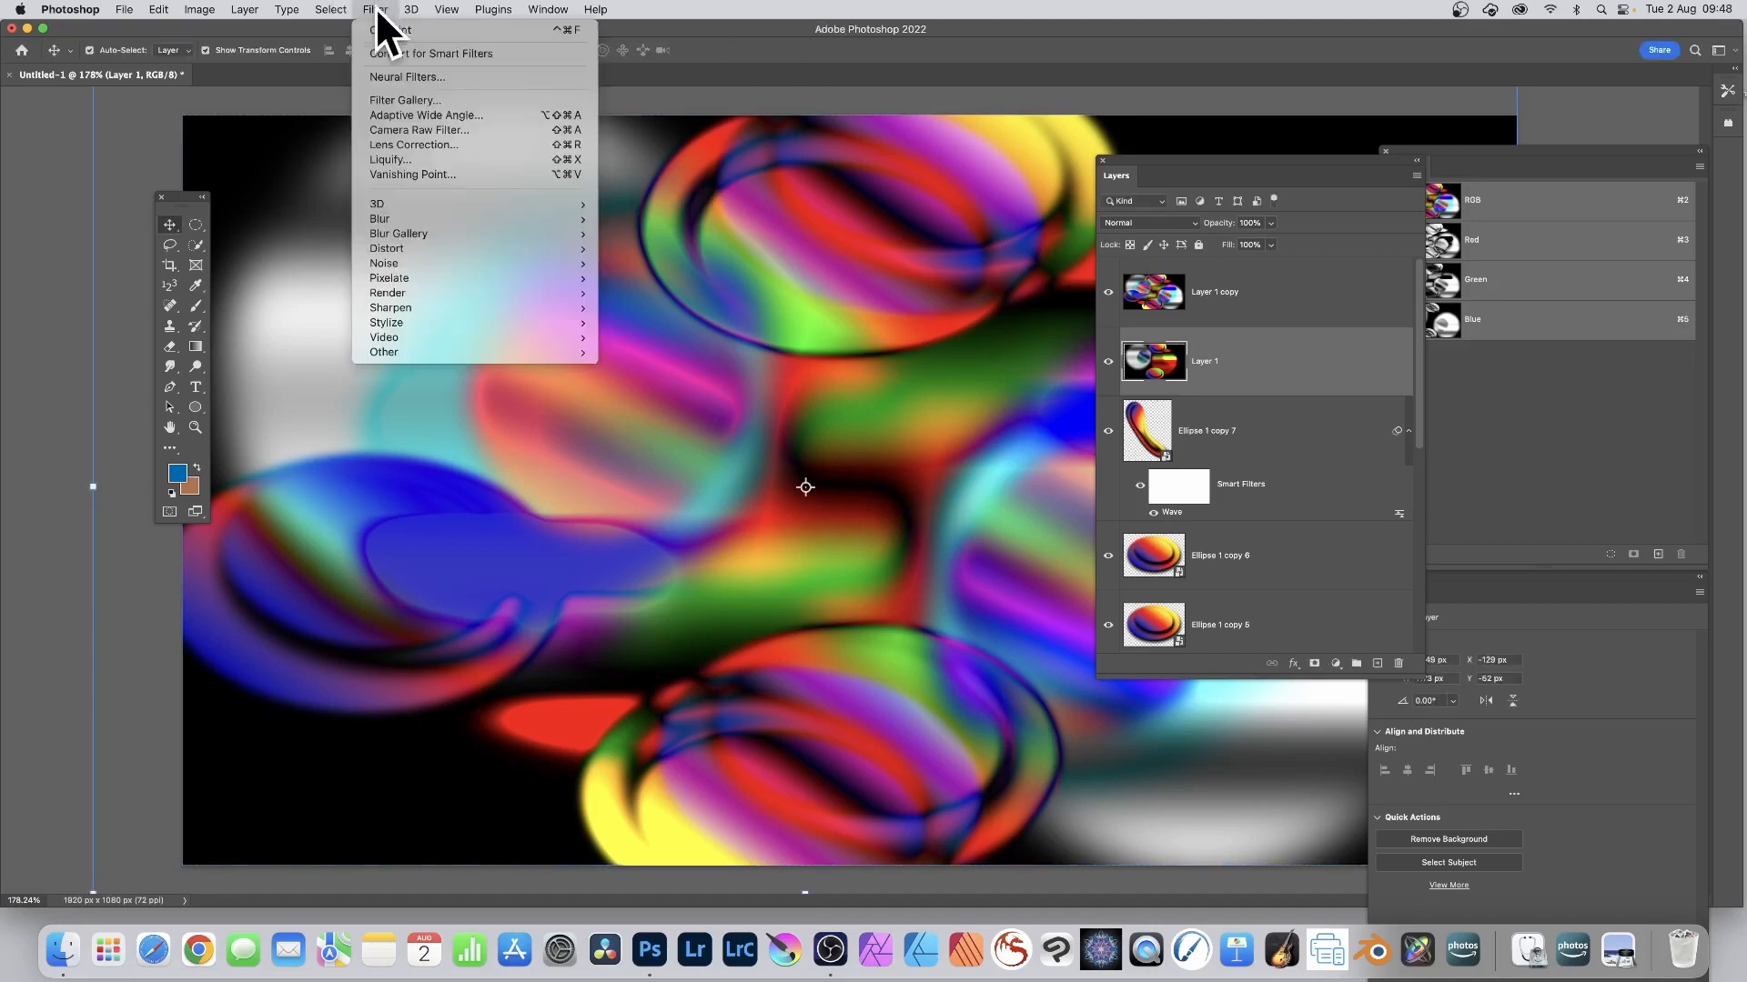
mouse_move(434, 248)
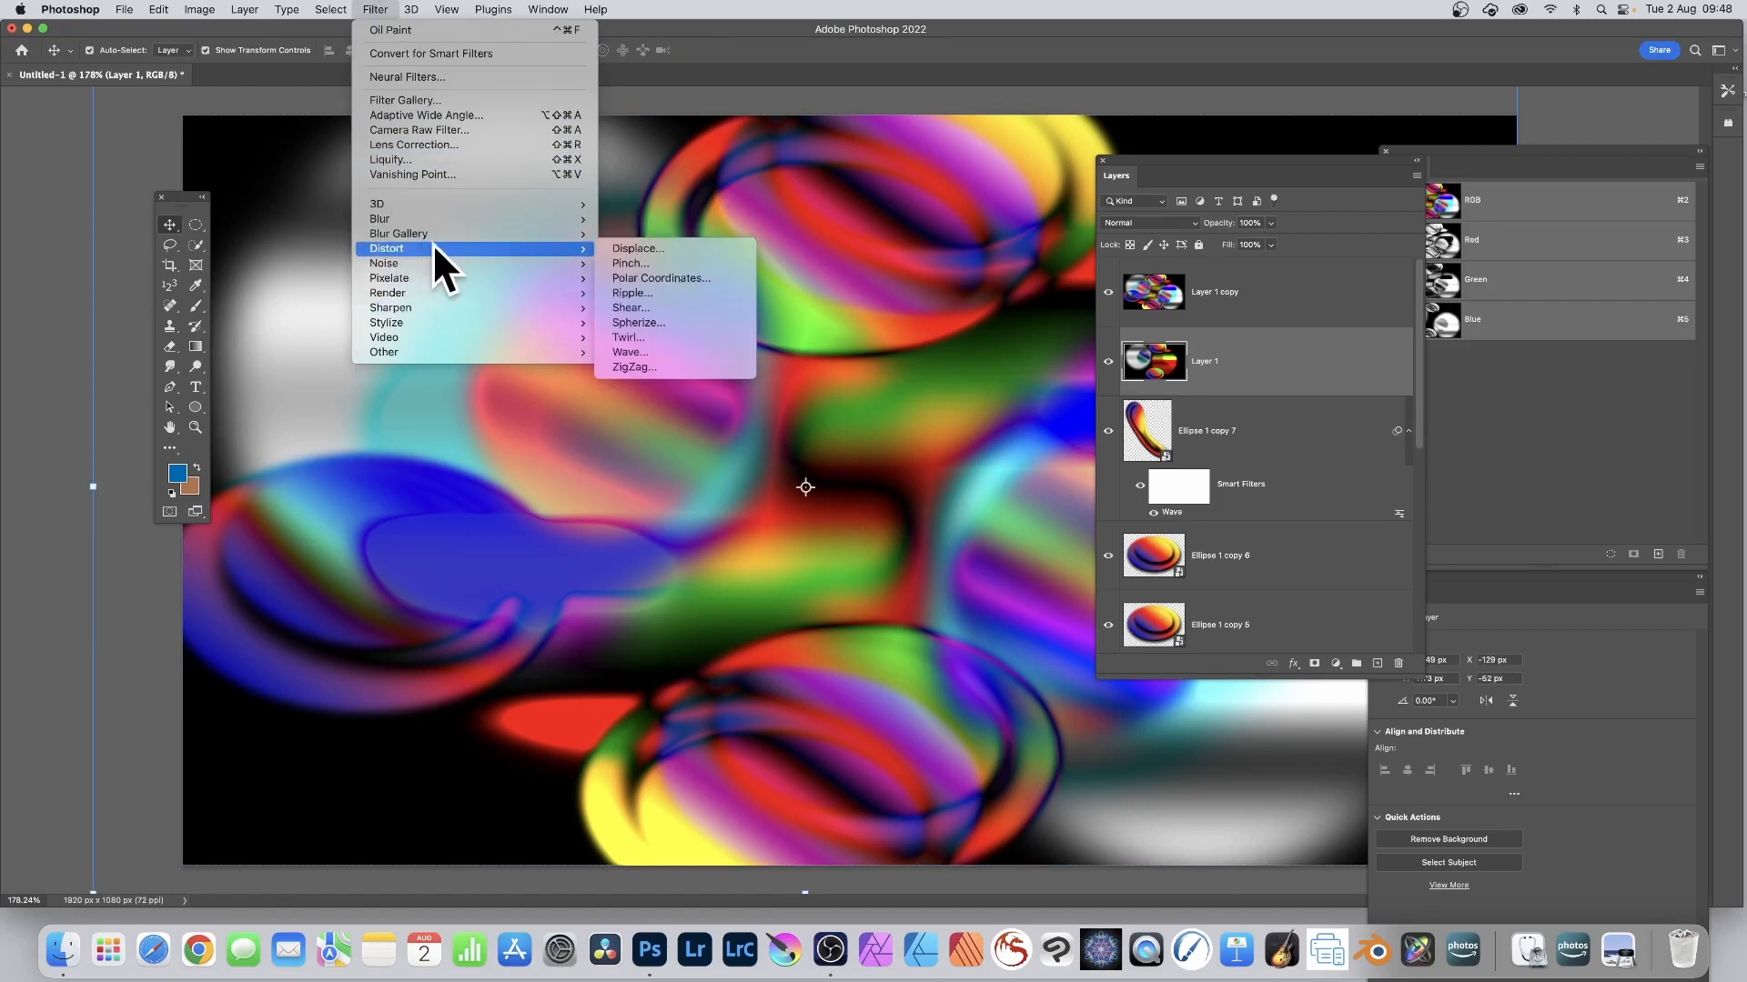
left_click(666, 352)
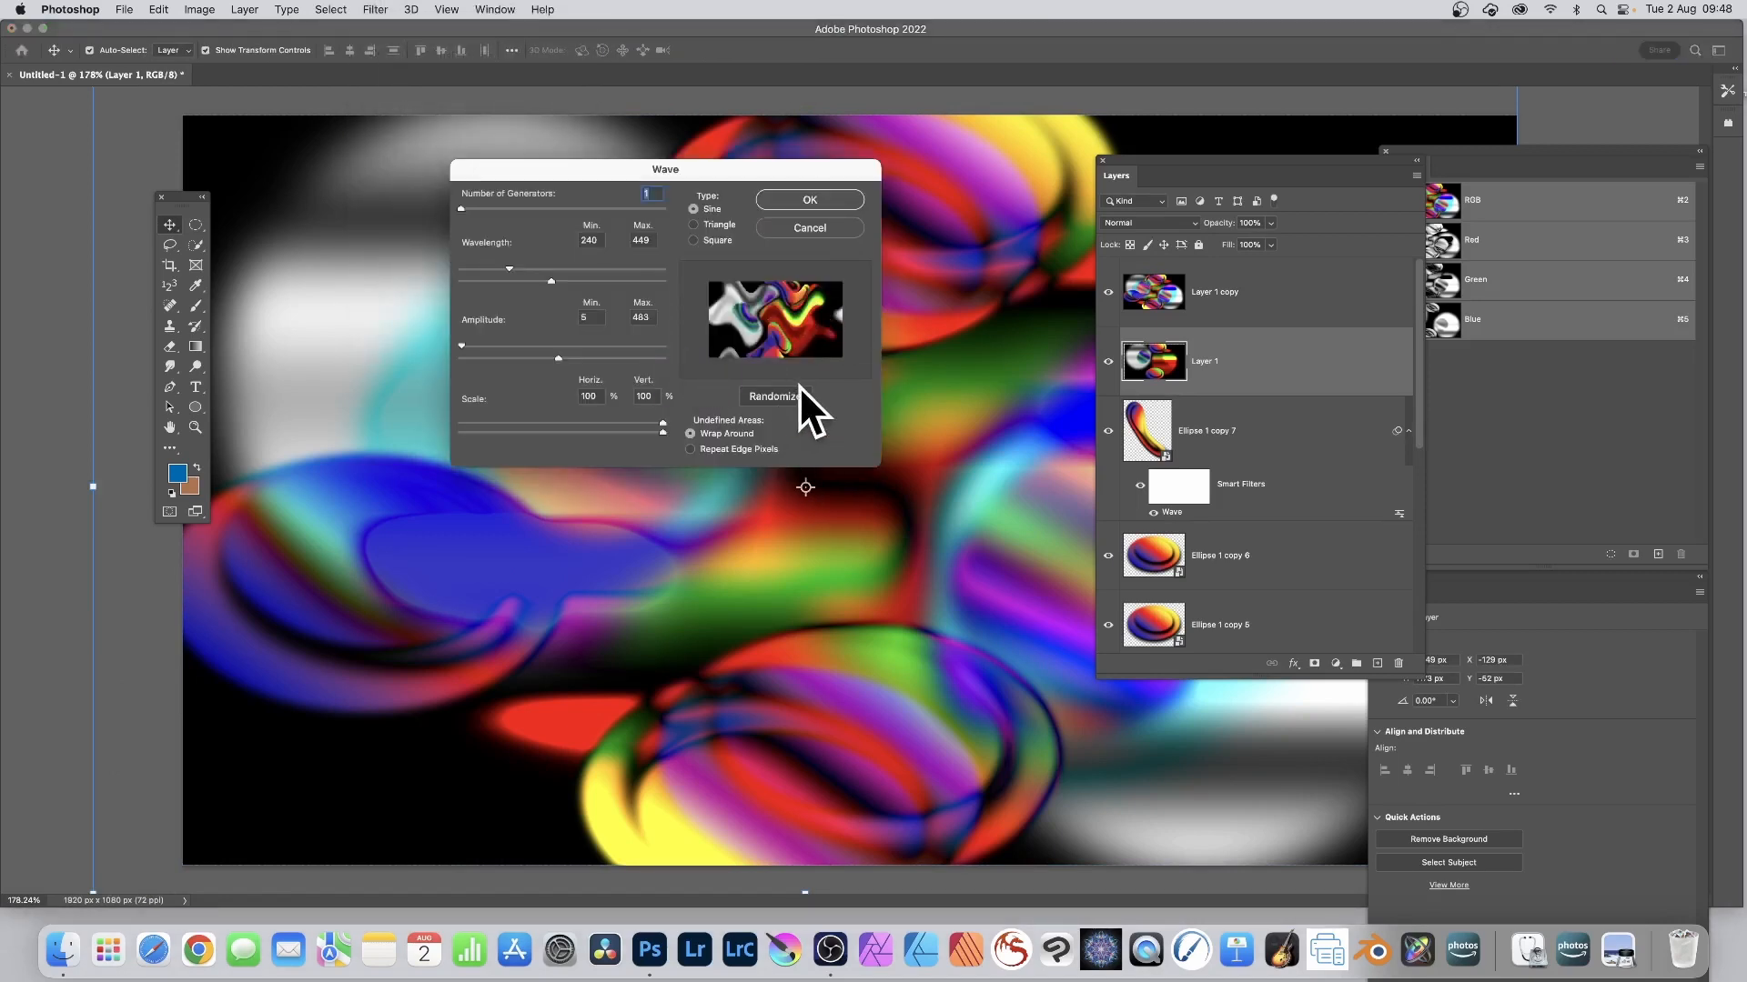
left_click(788, 396)
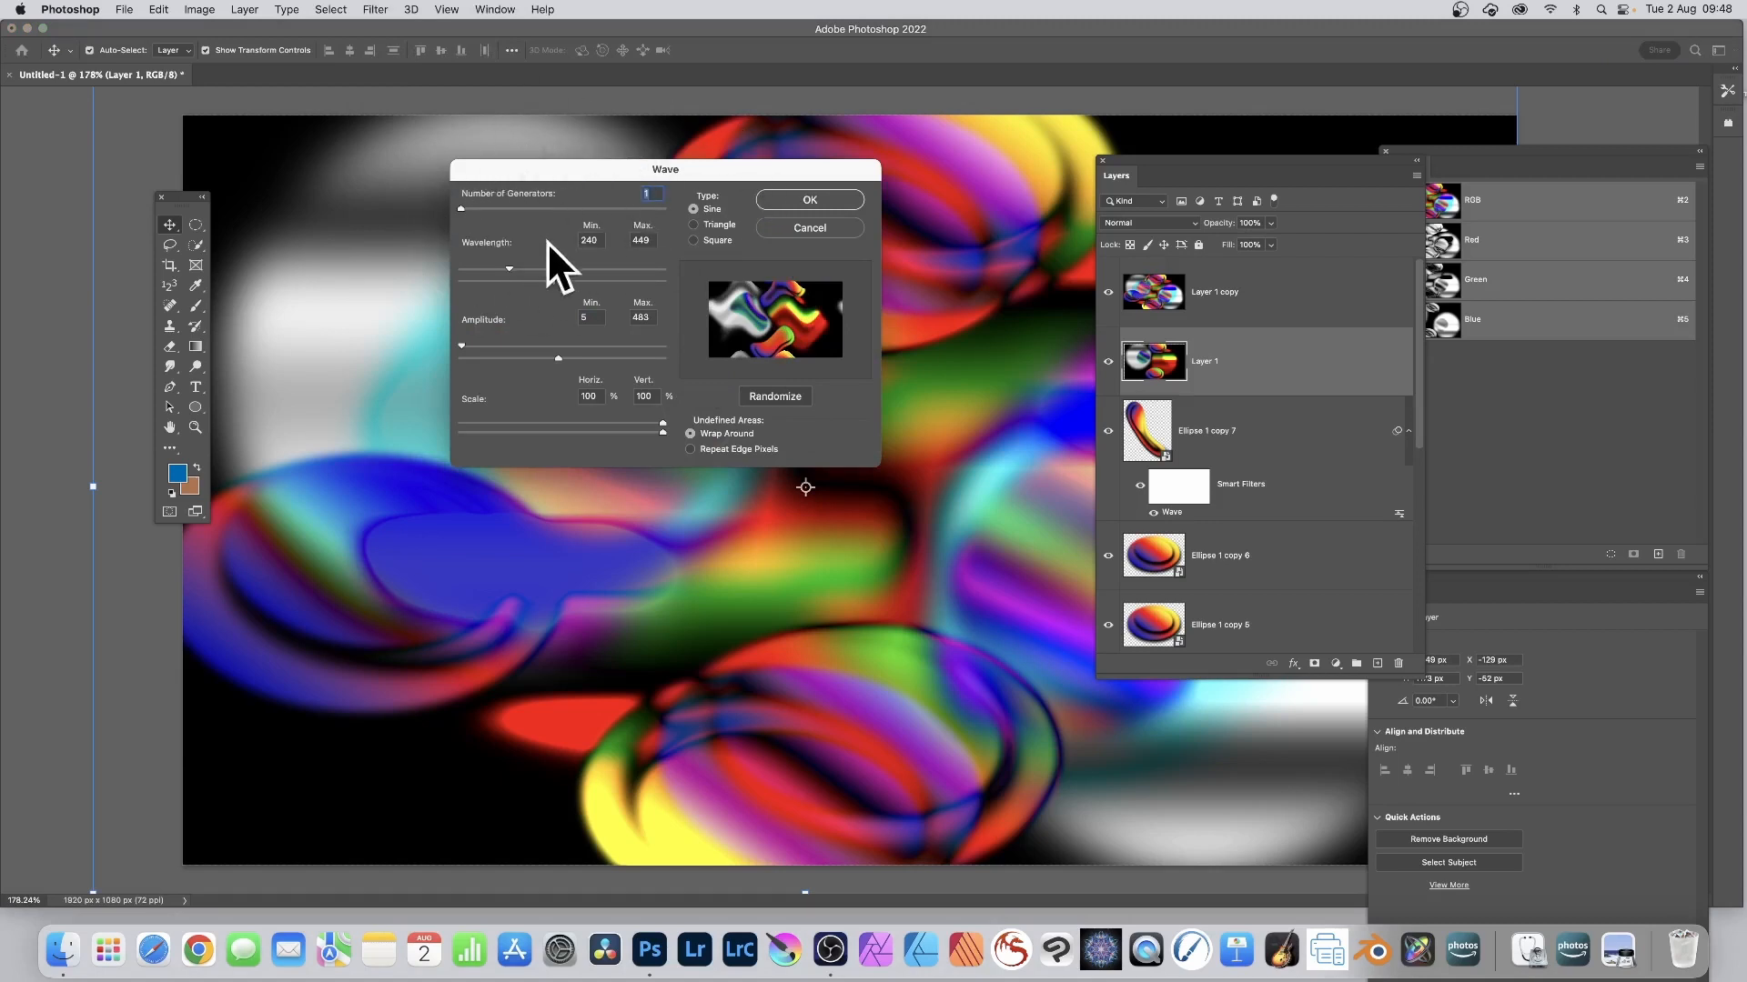
left_click(778, 395)
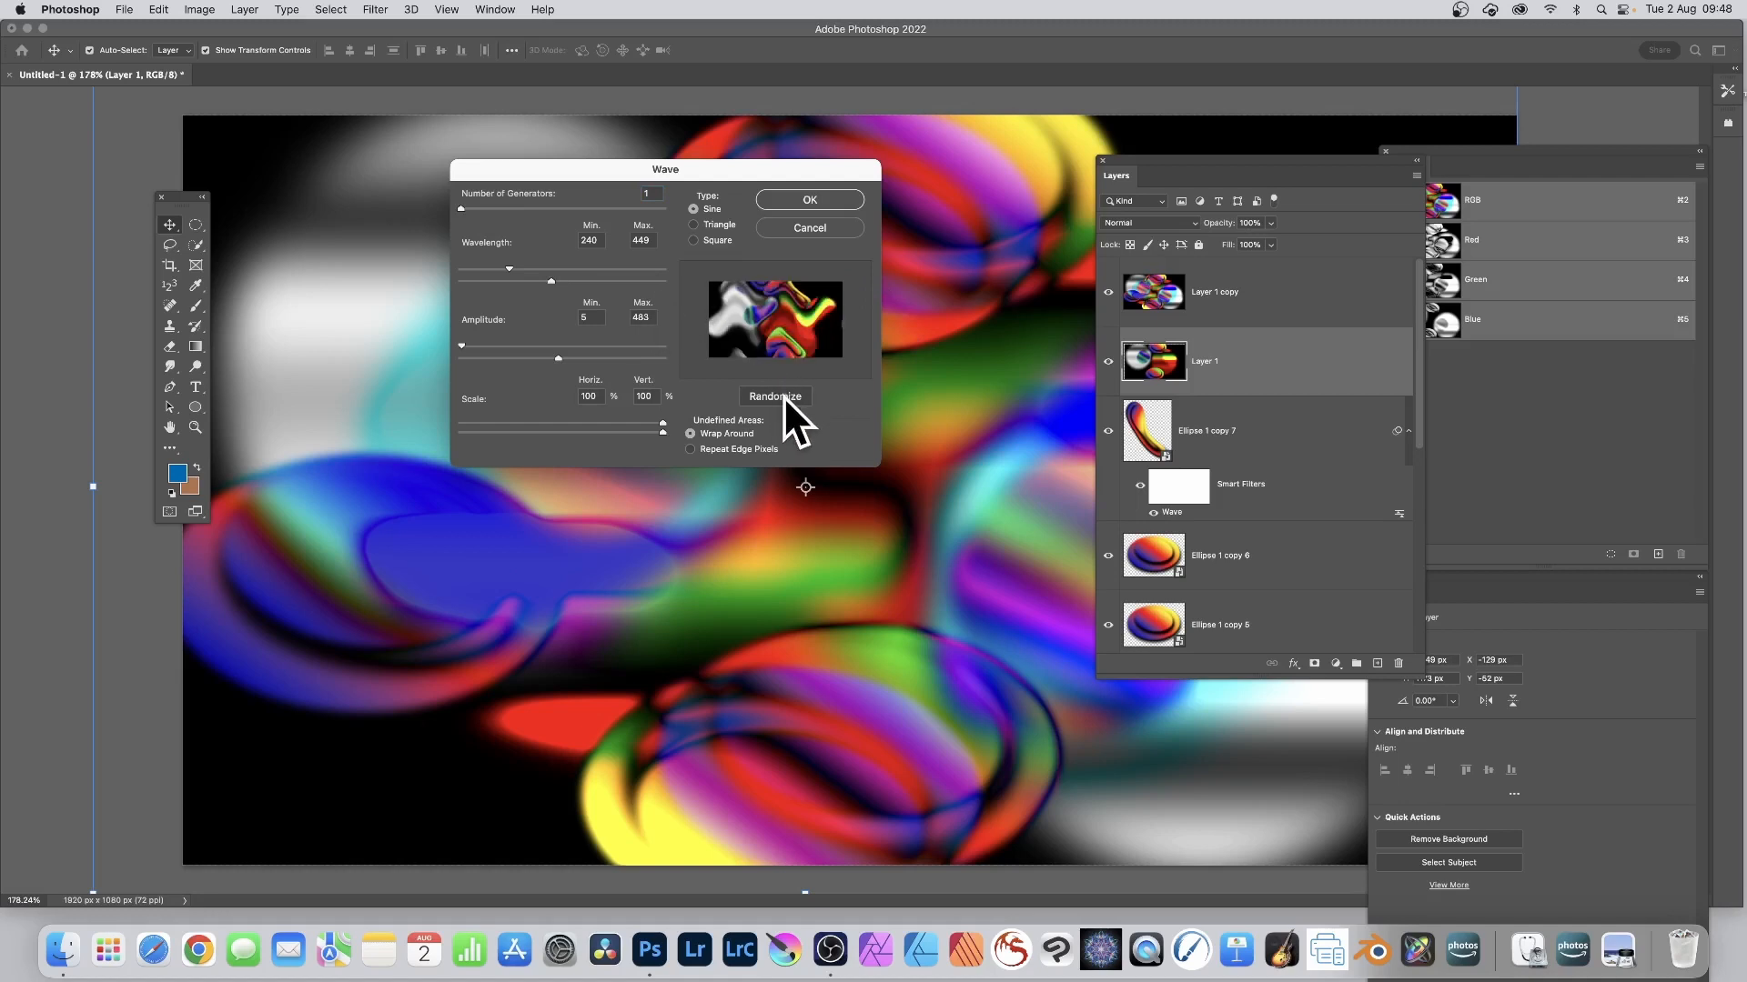
left_click(783, 395)
left_click(784, 396)
left_click(784, 397)
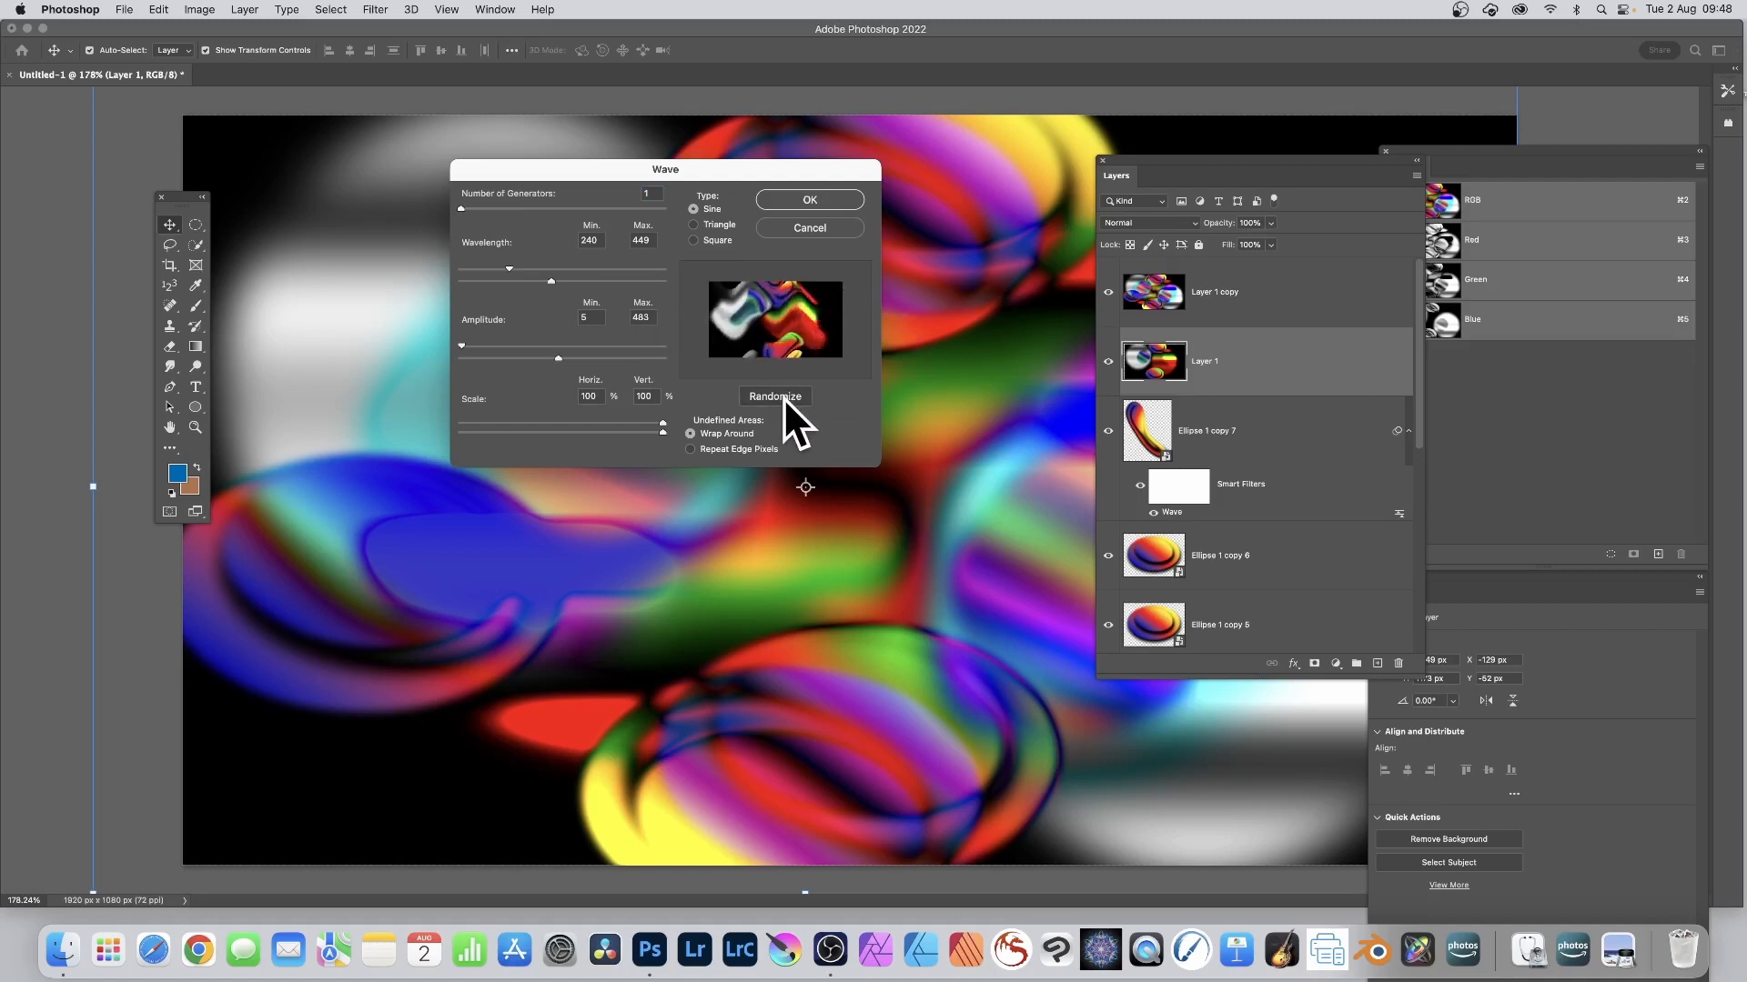
left_click(783, 396)
left_click(783, 397)
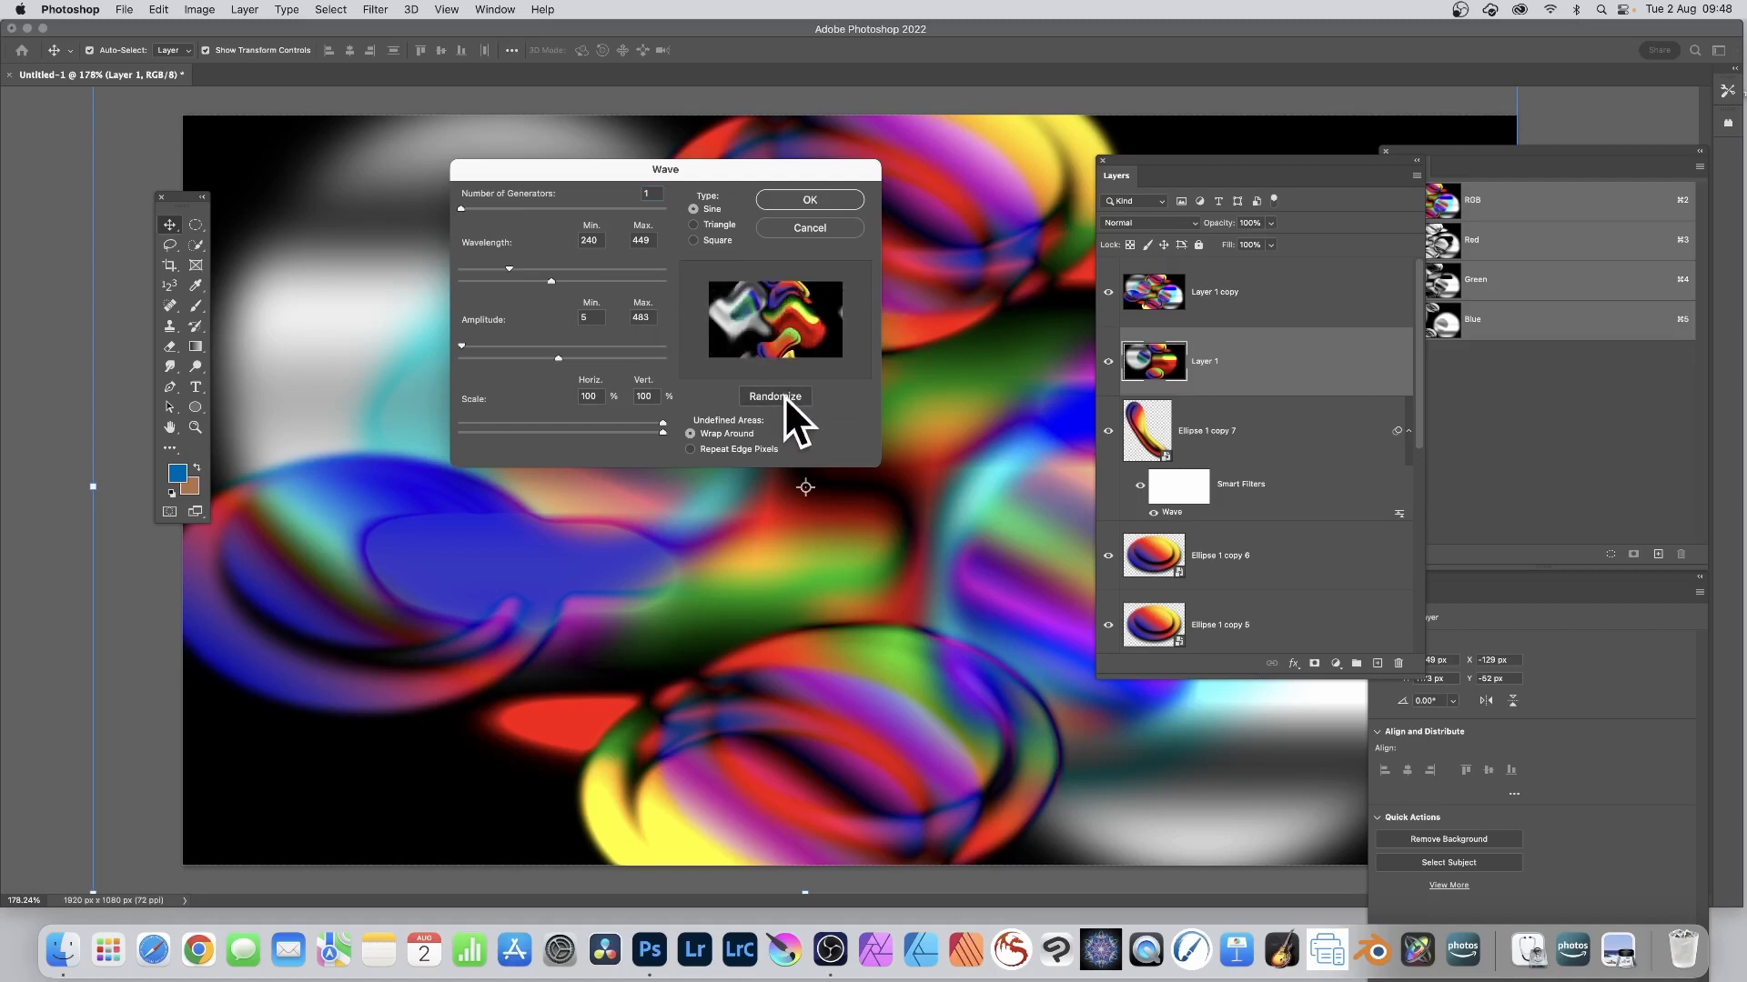
left_click(784, 396)
left_click(785, 394)
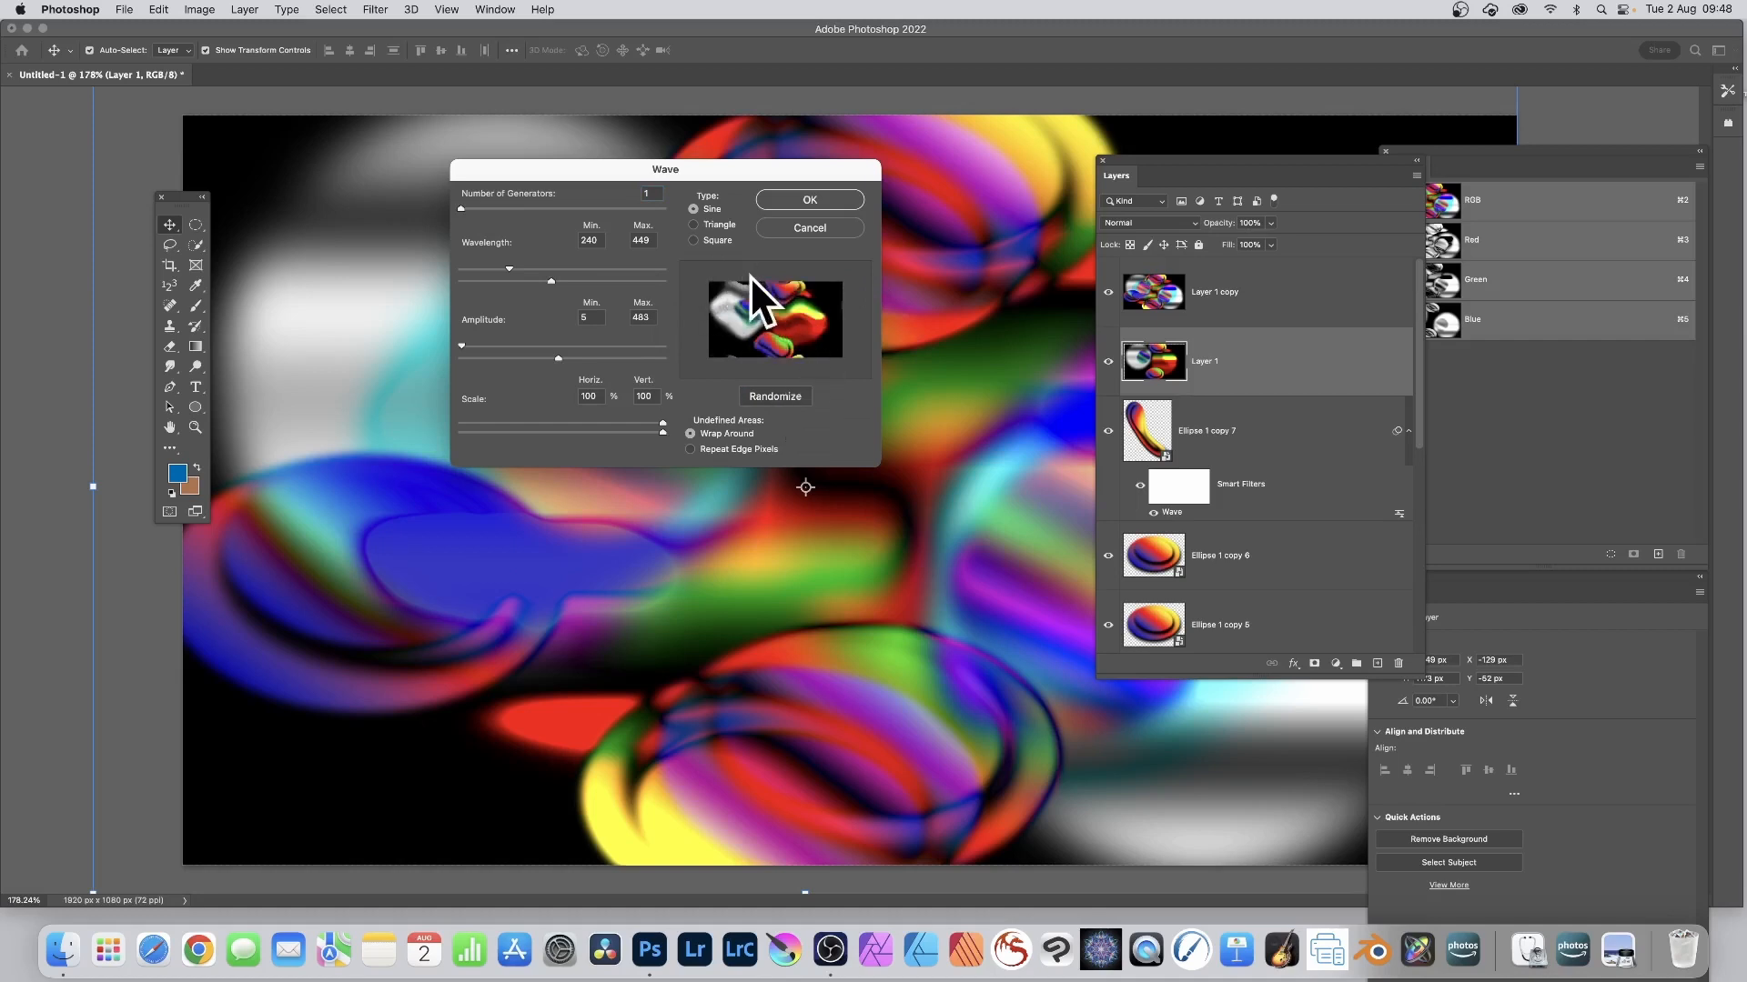
left_click(806, 193)
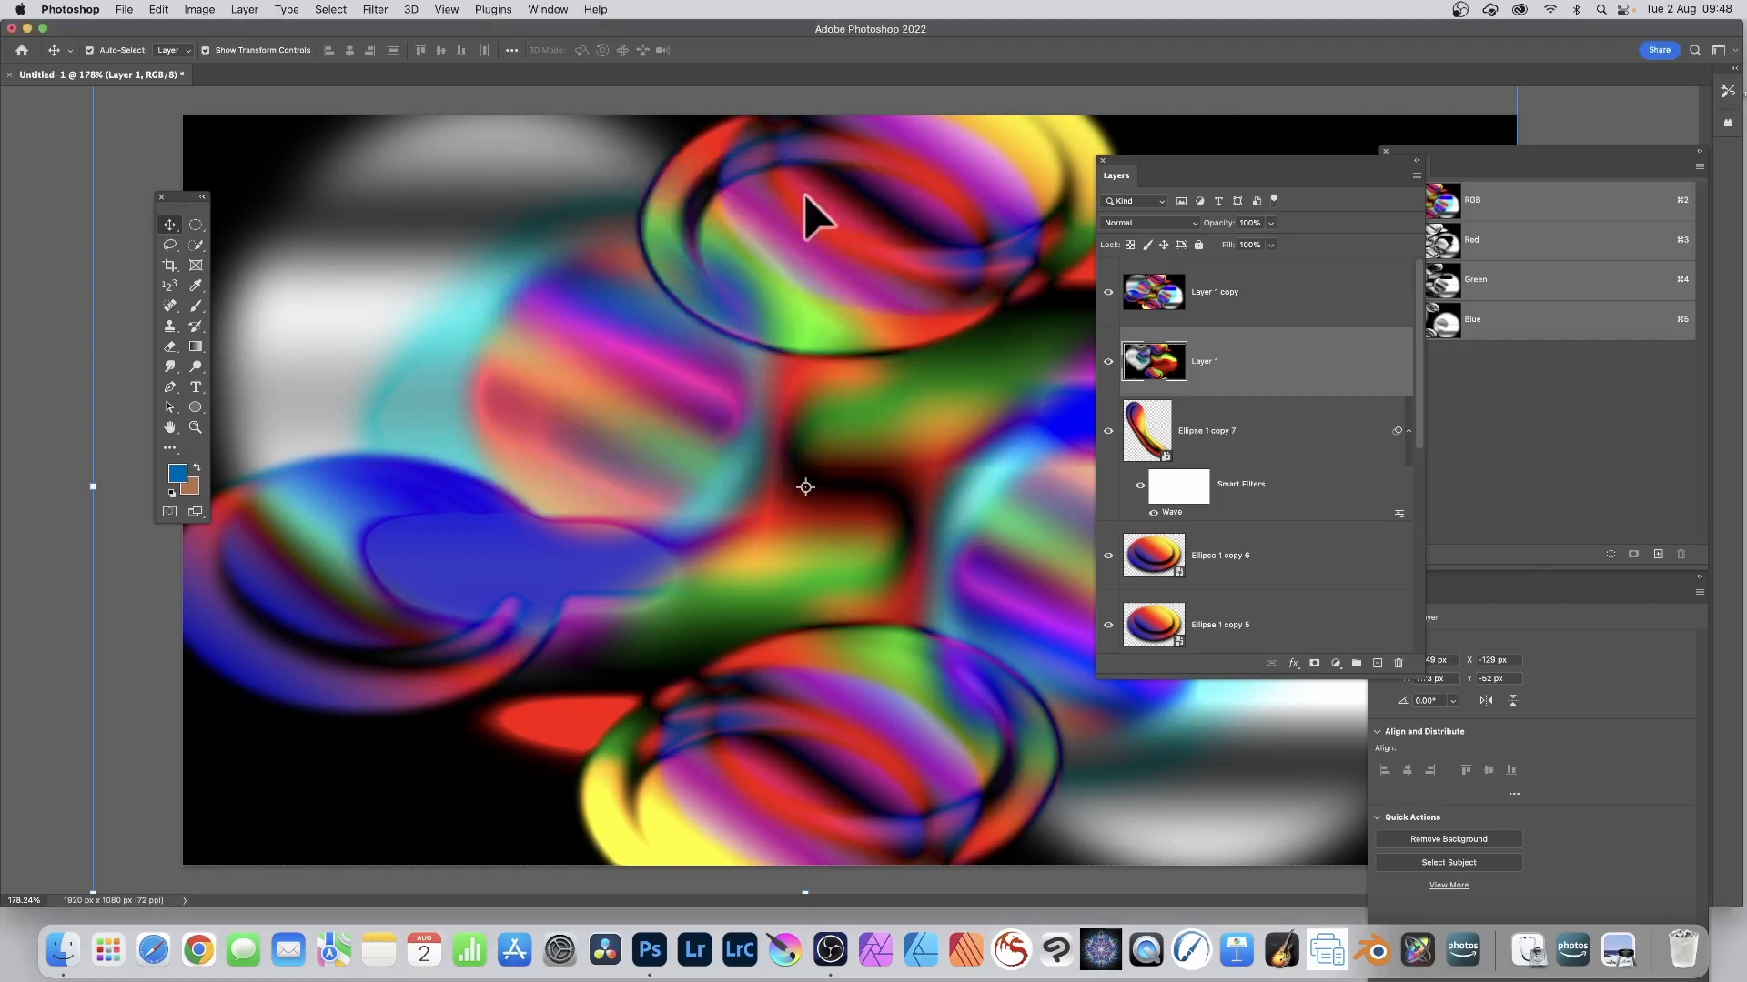
Blend Layer 1 onto Layer 1 copy with Apply Image, using the RGB channel and Lighten blending at 100% opacity
left_click(1153, 302)
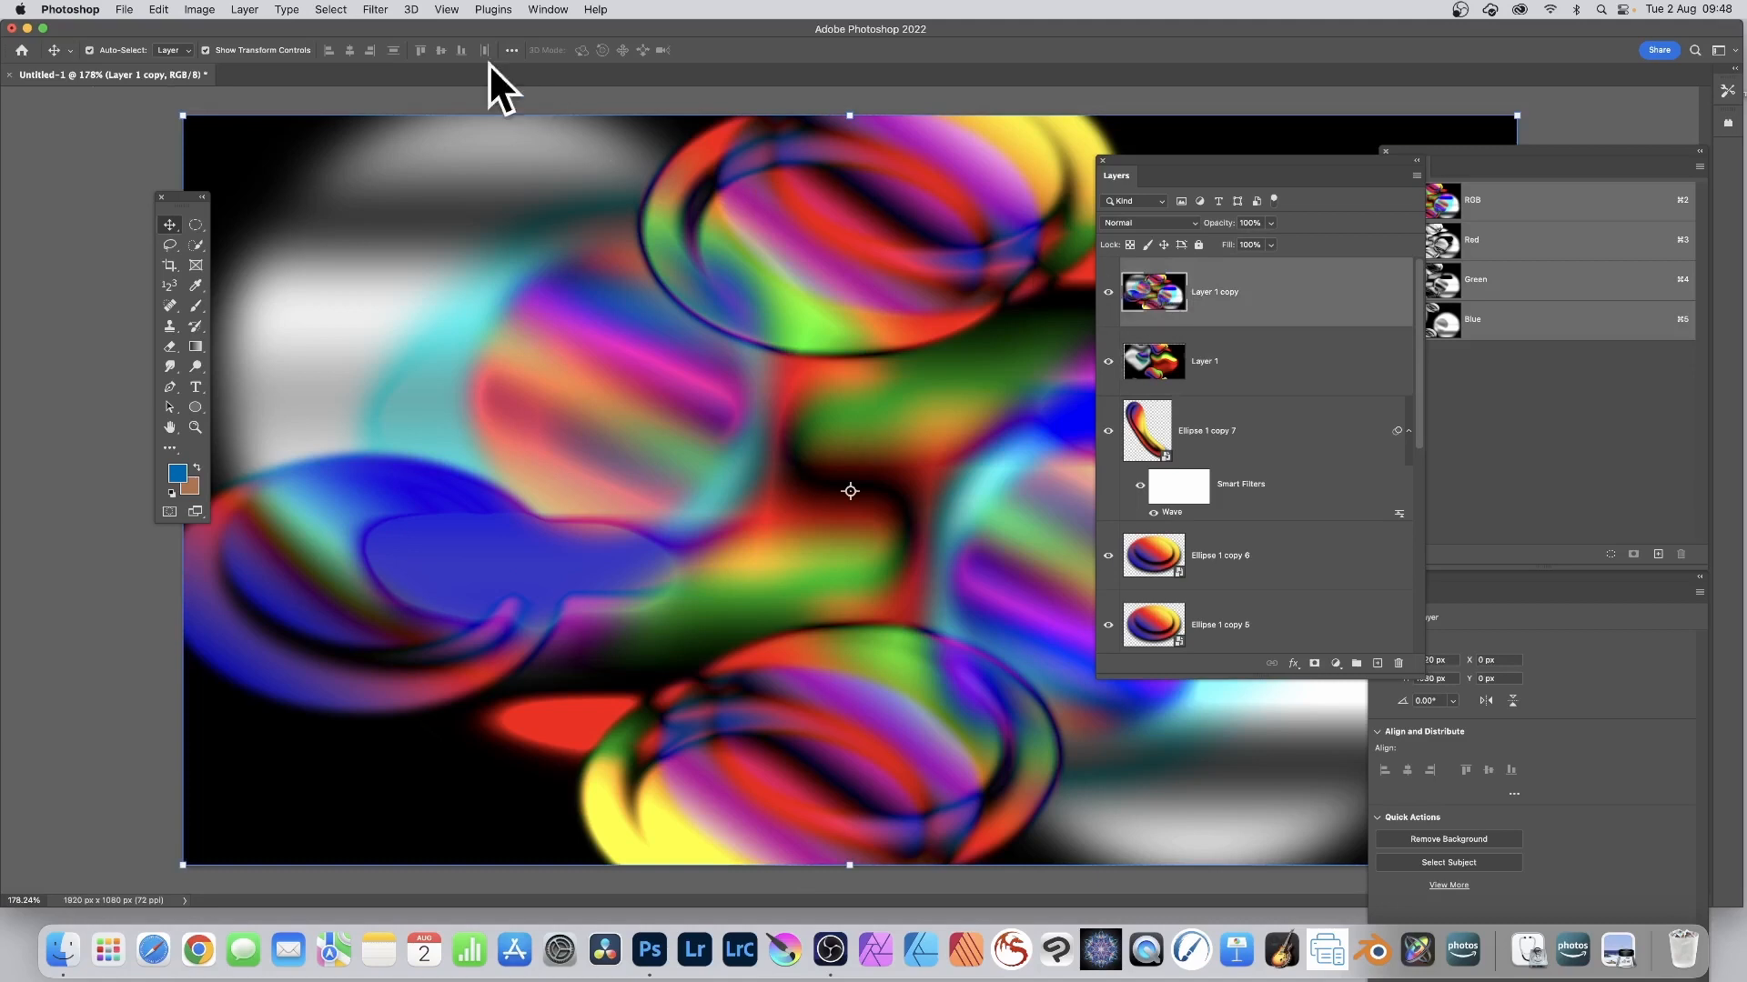
left_click(193, 11)
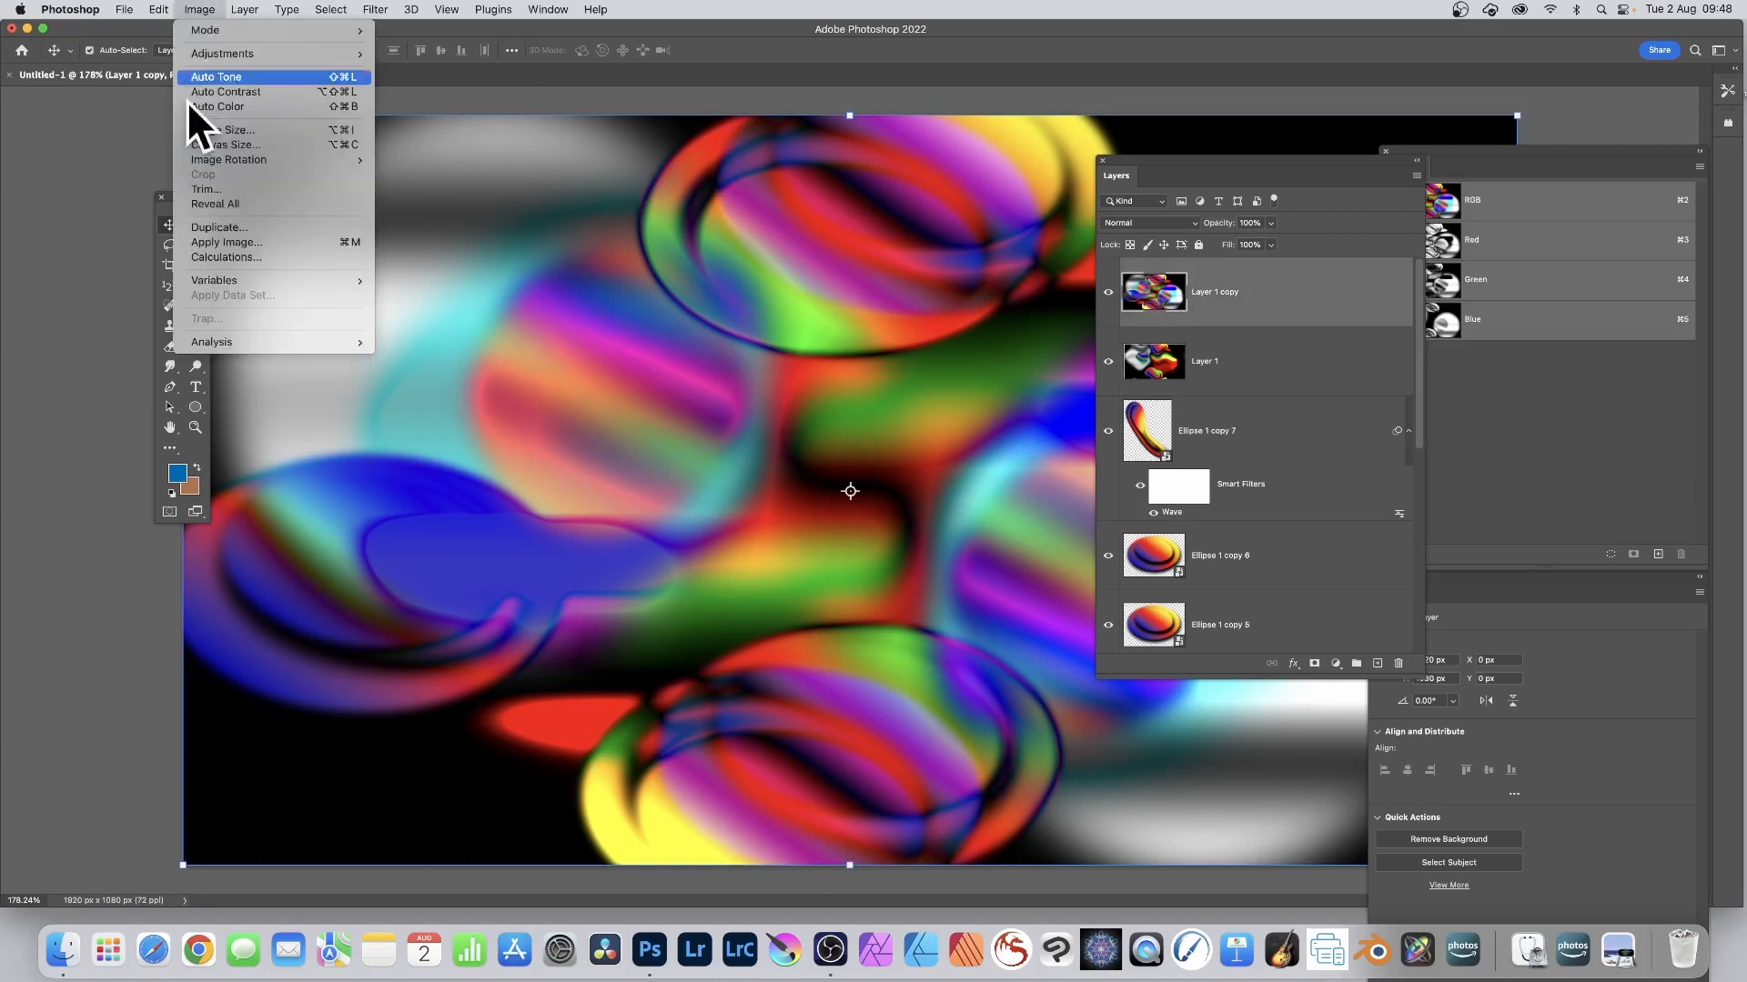
left_click(237, 242)
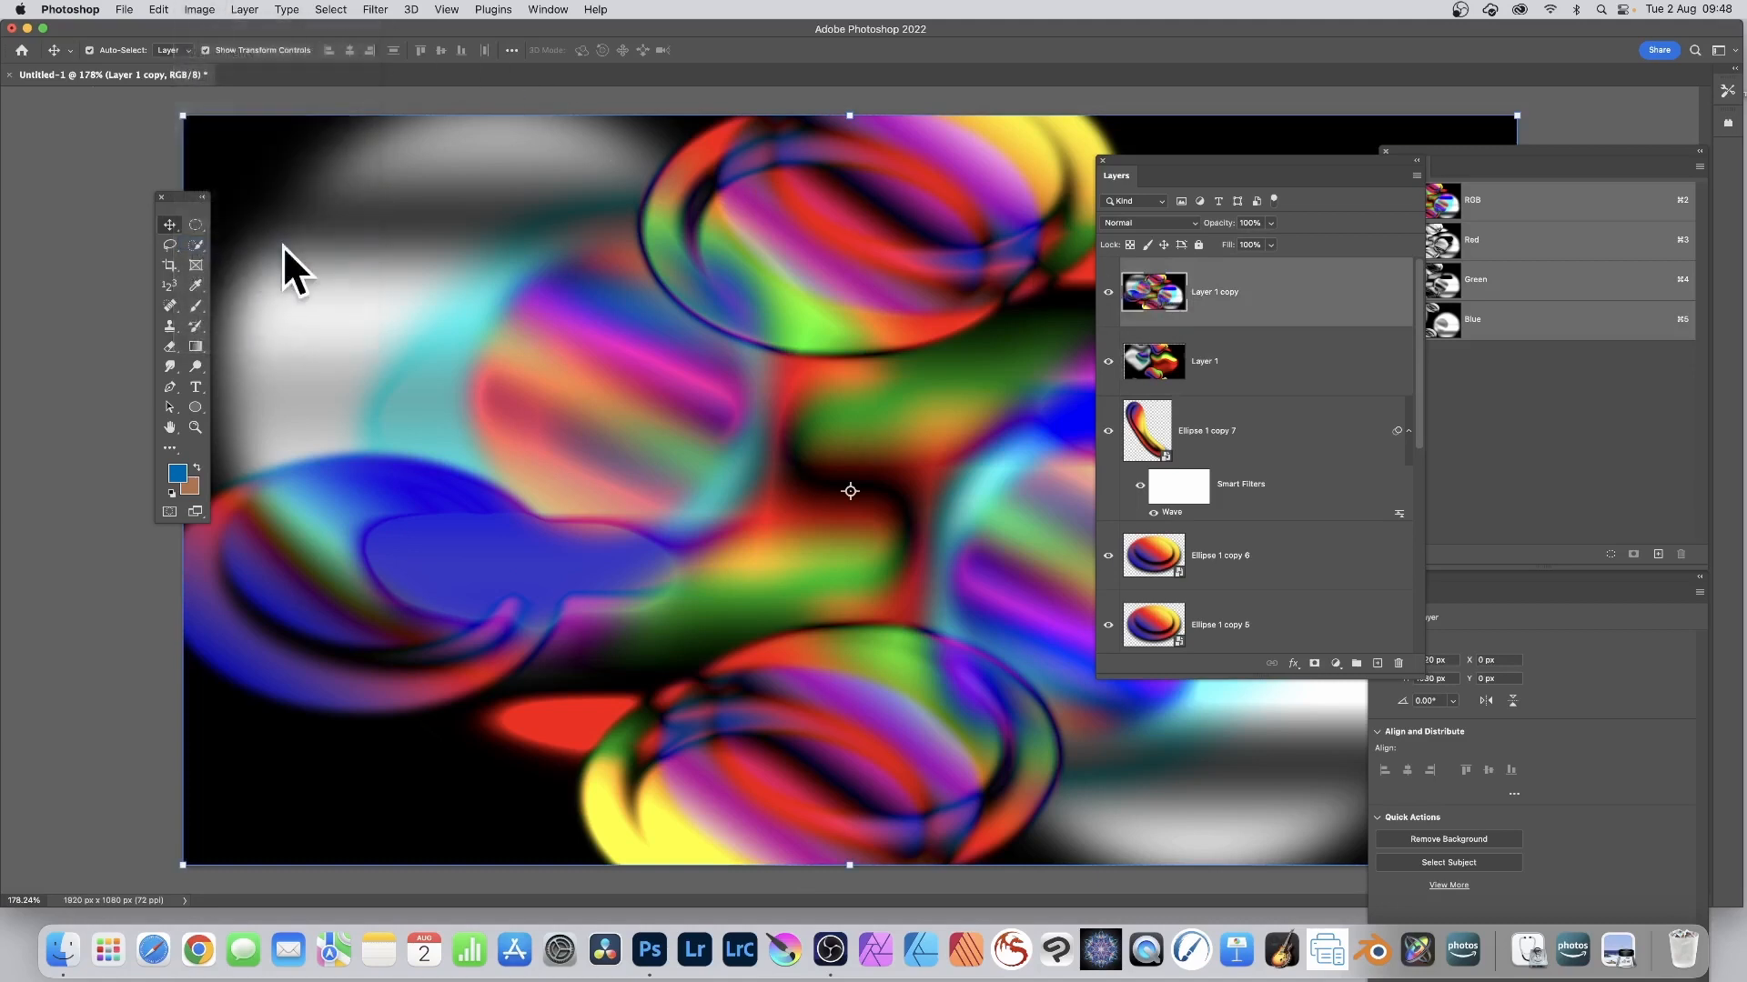
left_click_drag(752, 183, 940, 142)
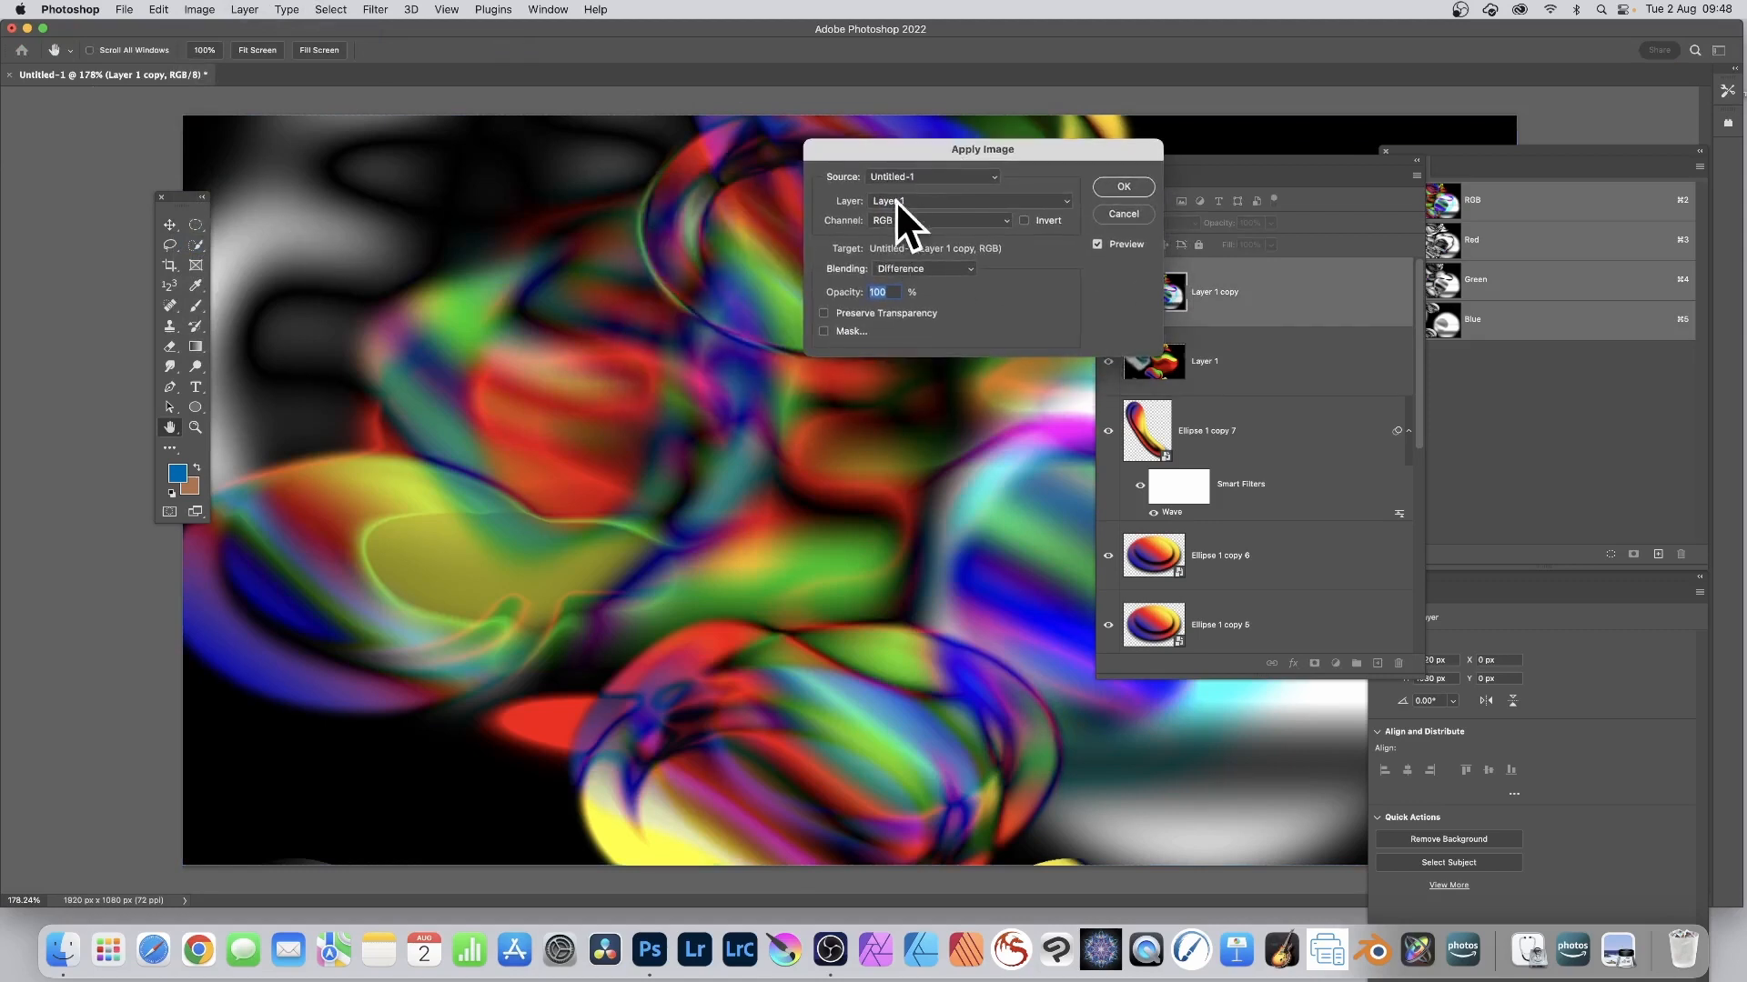
left_click(921, 268)
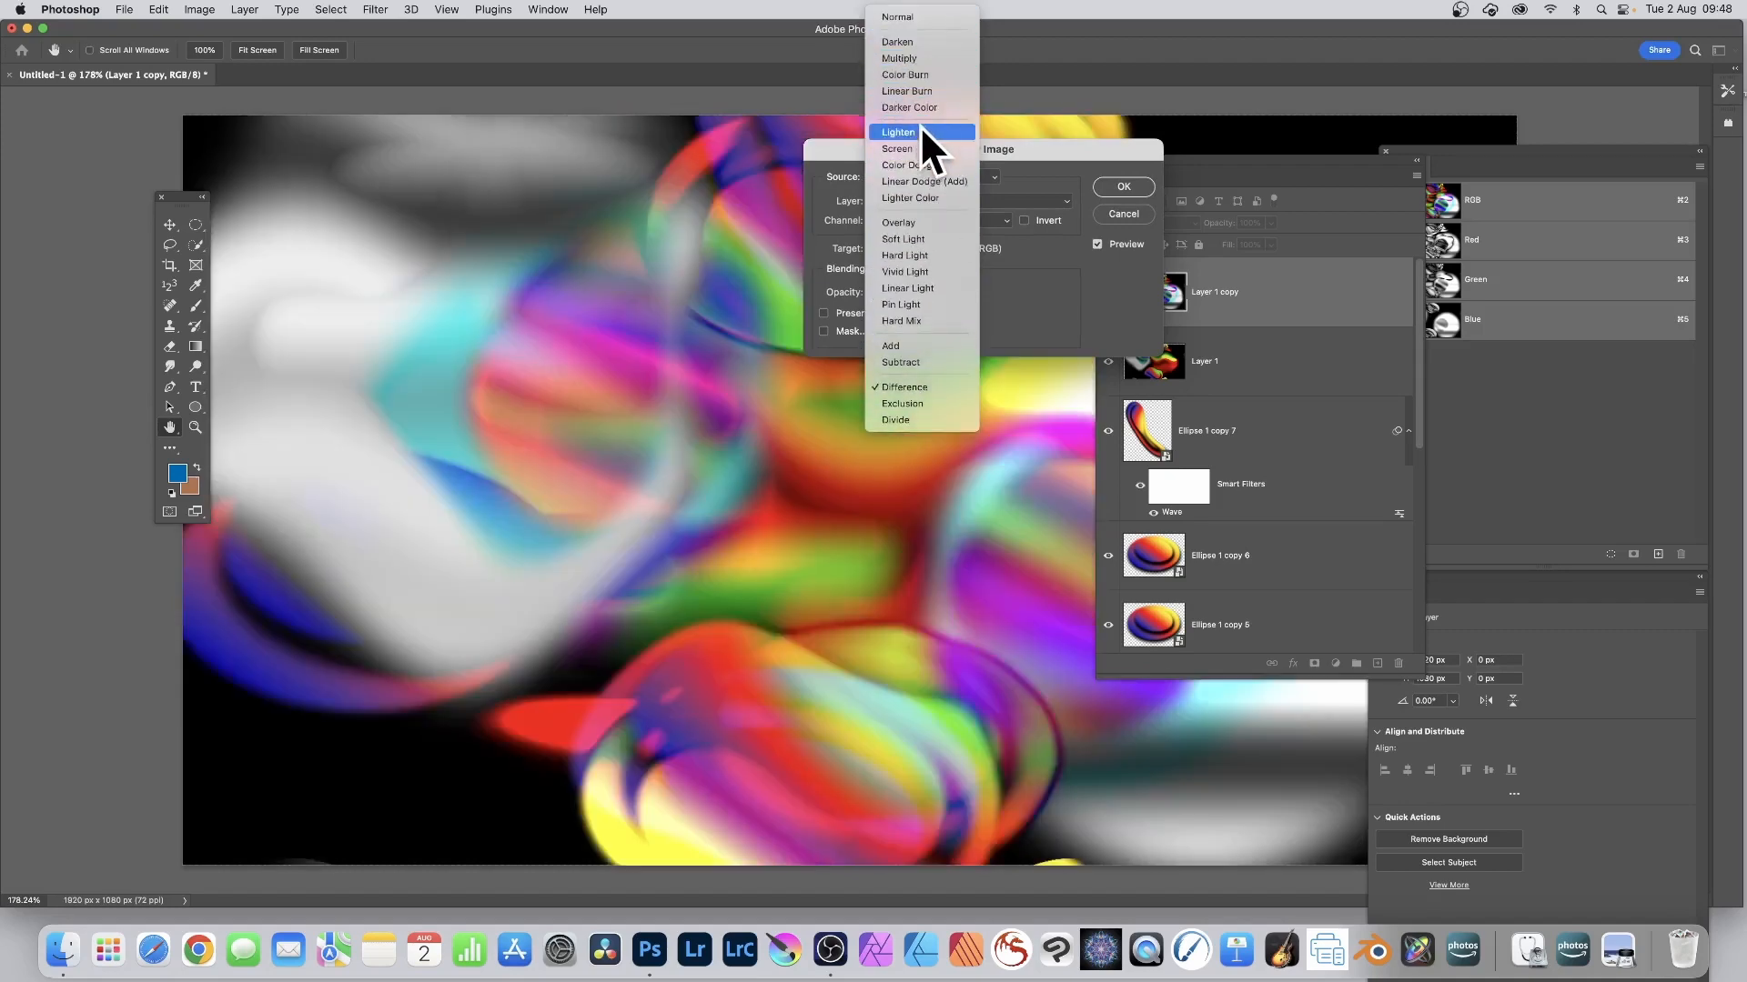
left_click(920, 133)
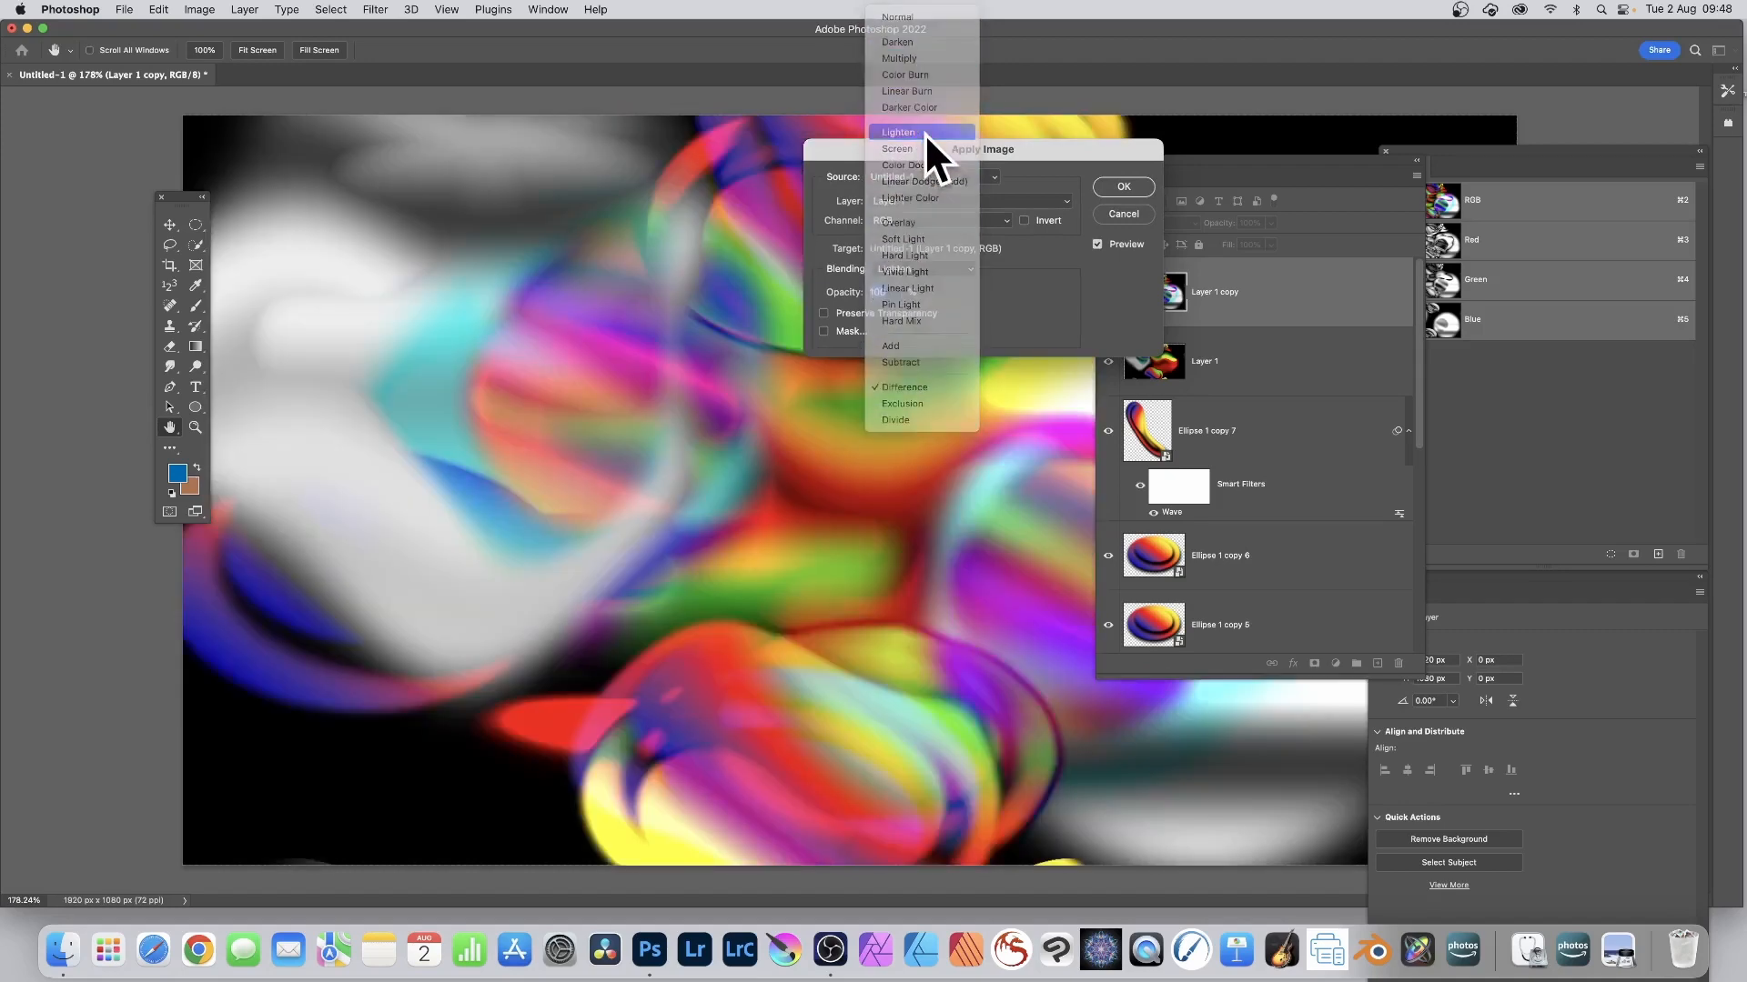
left_click(1126, 186)
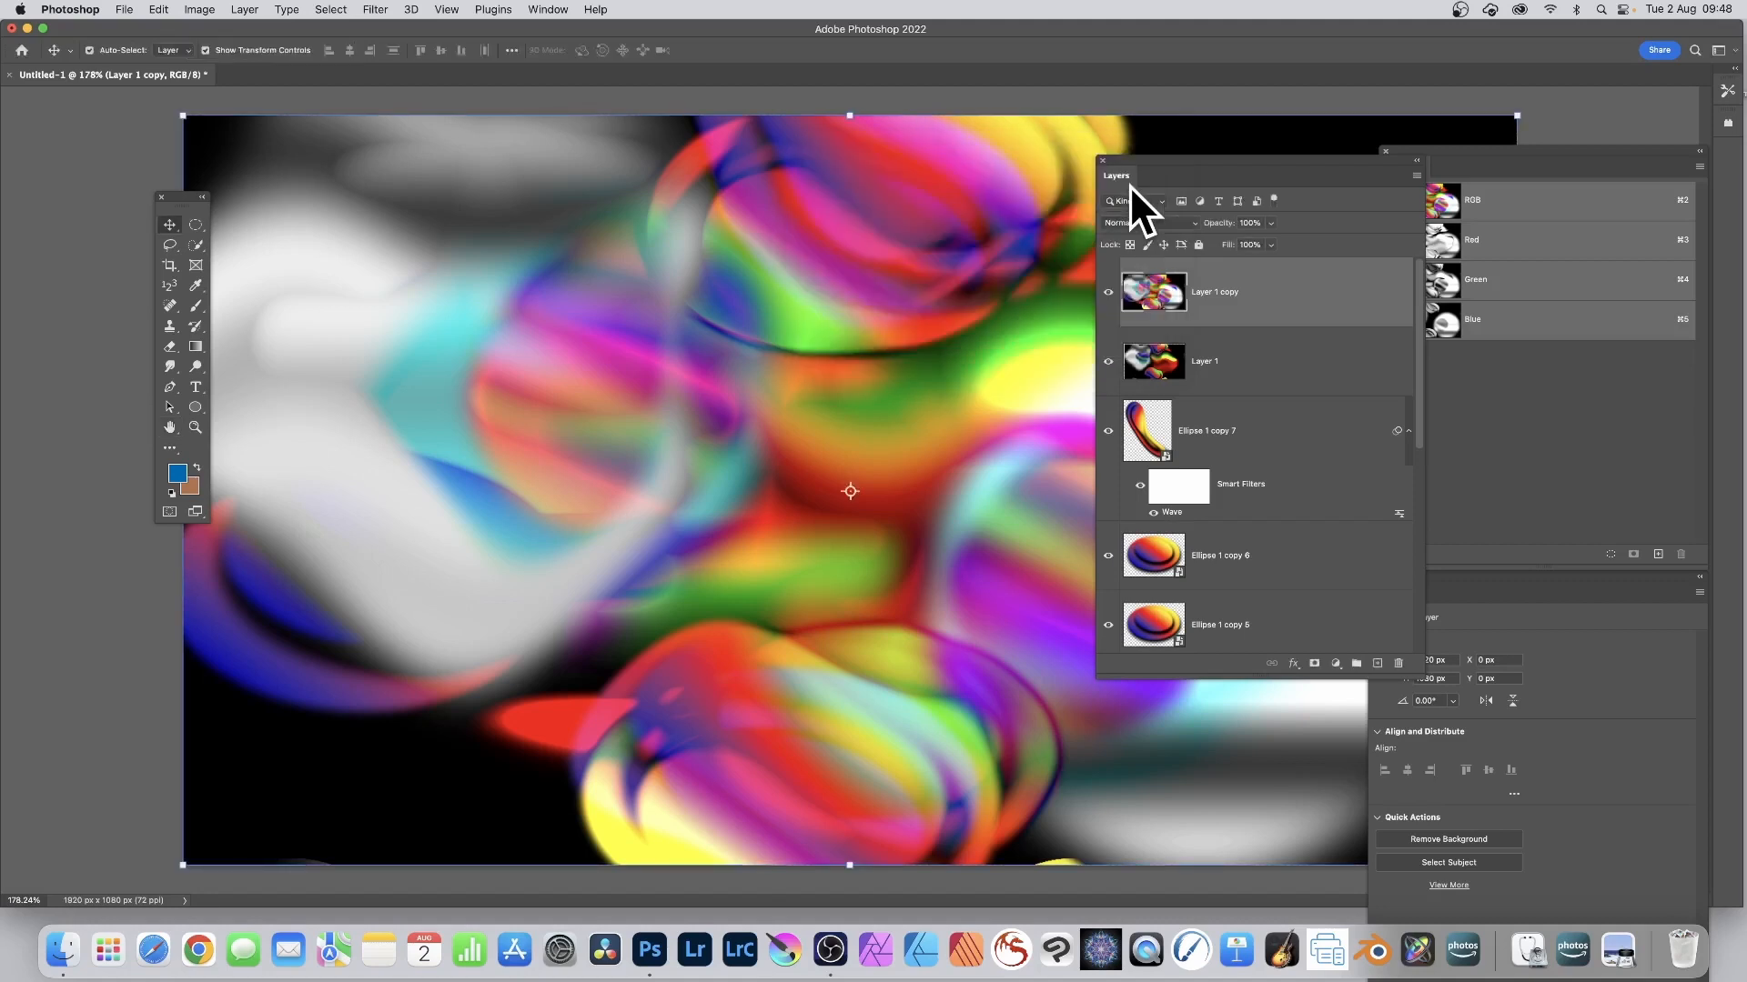
scroll(1274, 582, "down", 5)
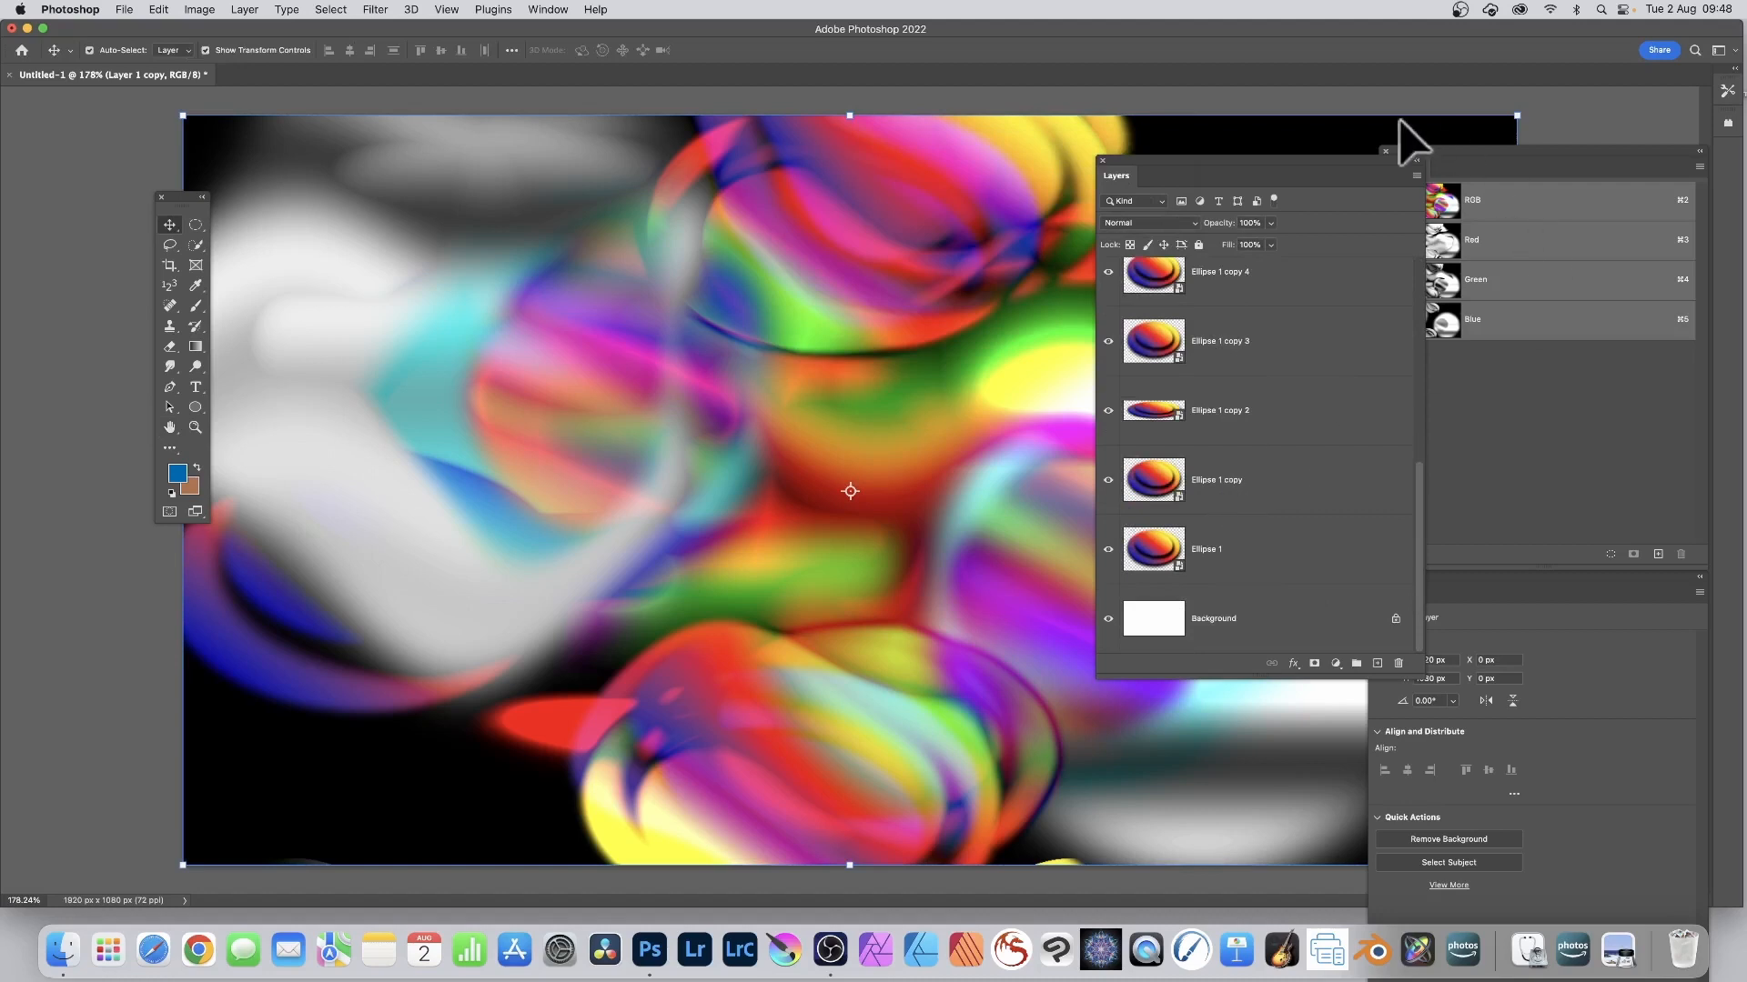
left_click(1455, 151)
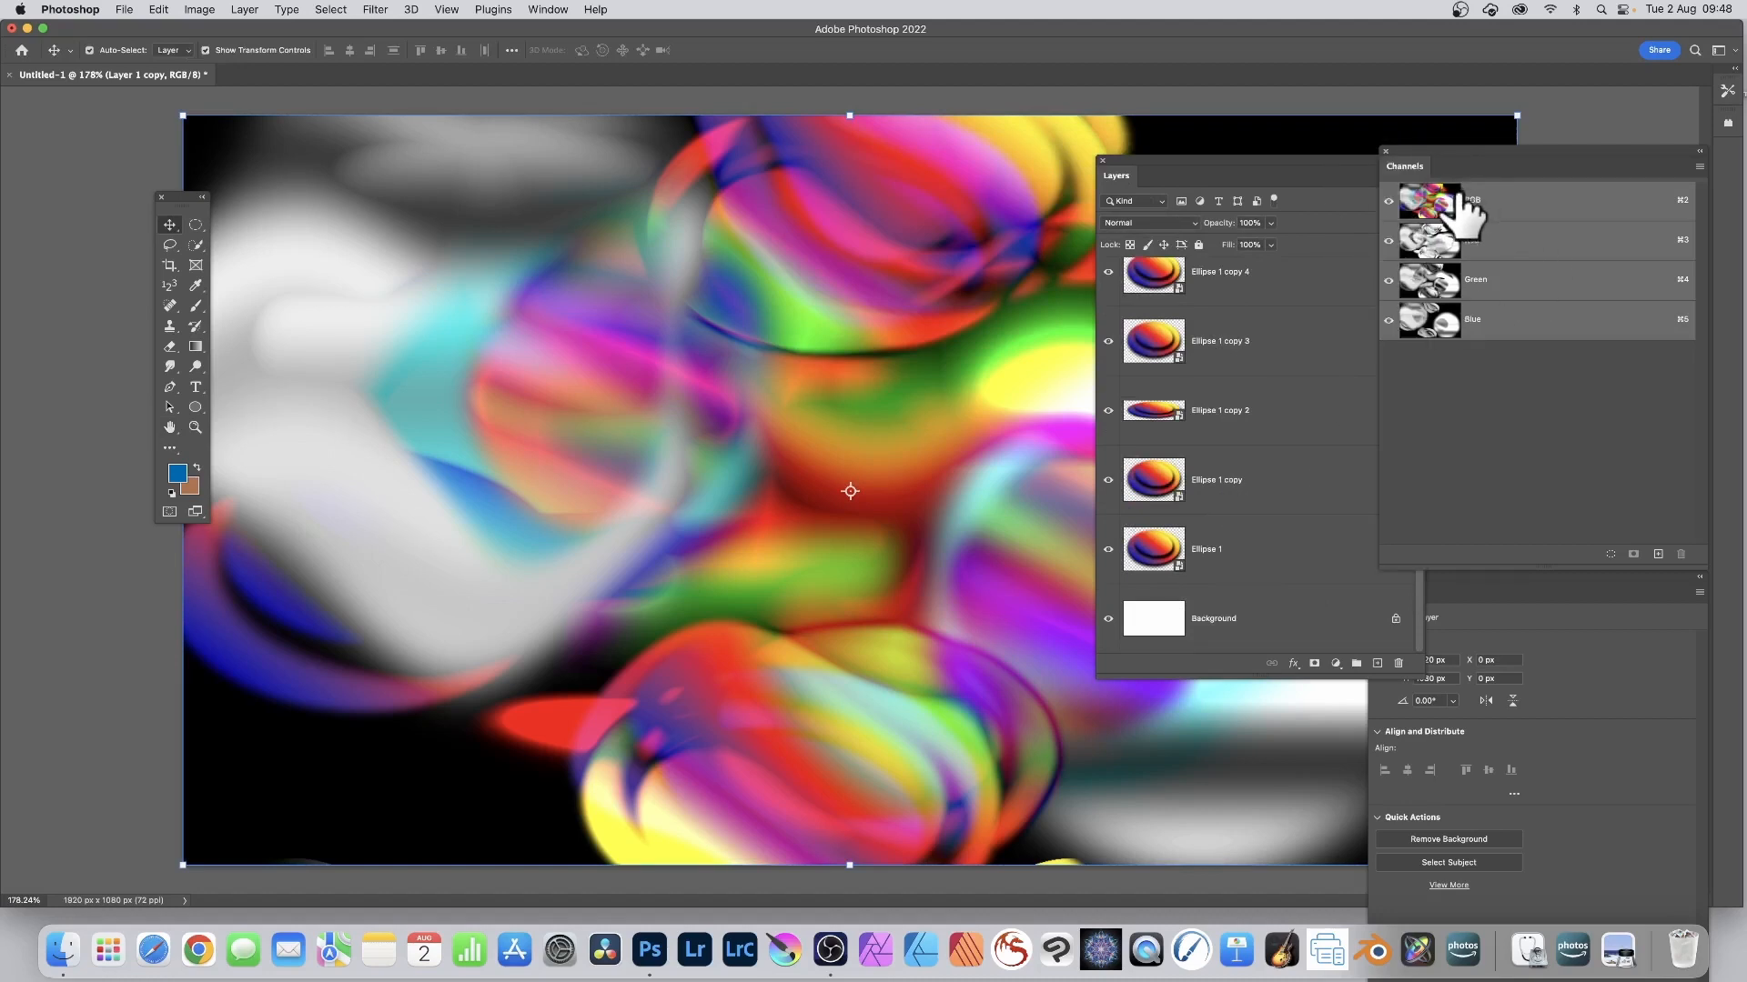
left_click(202, 9)
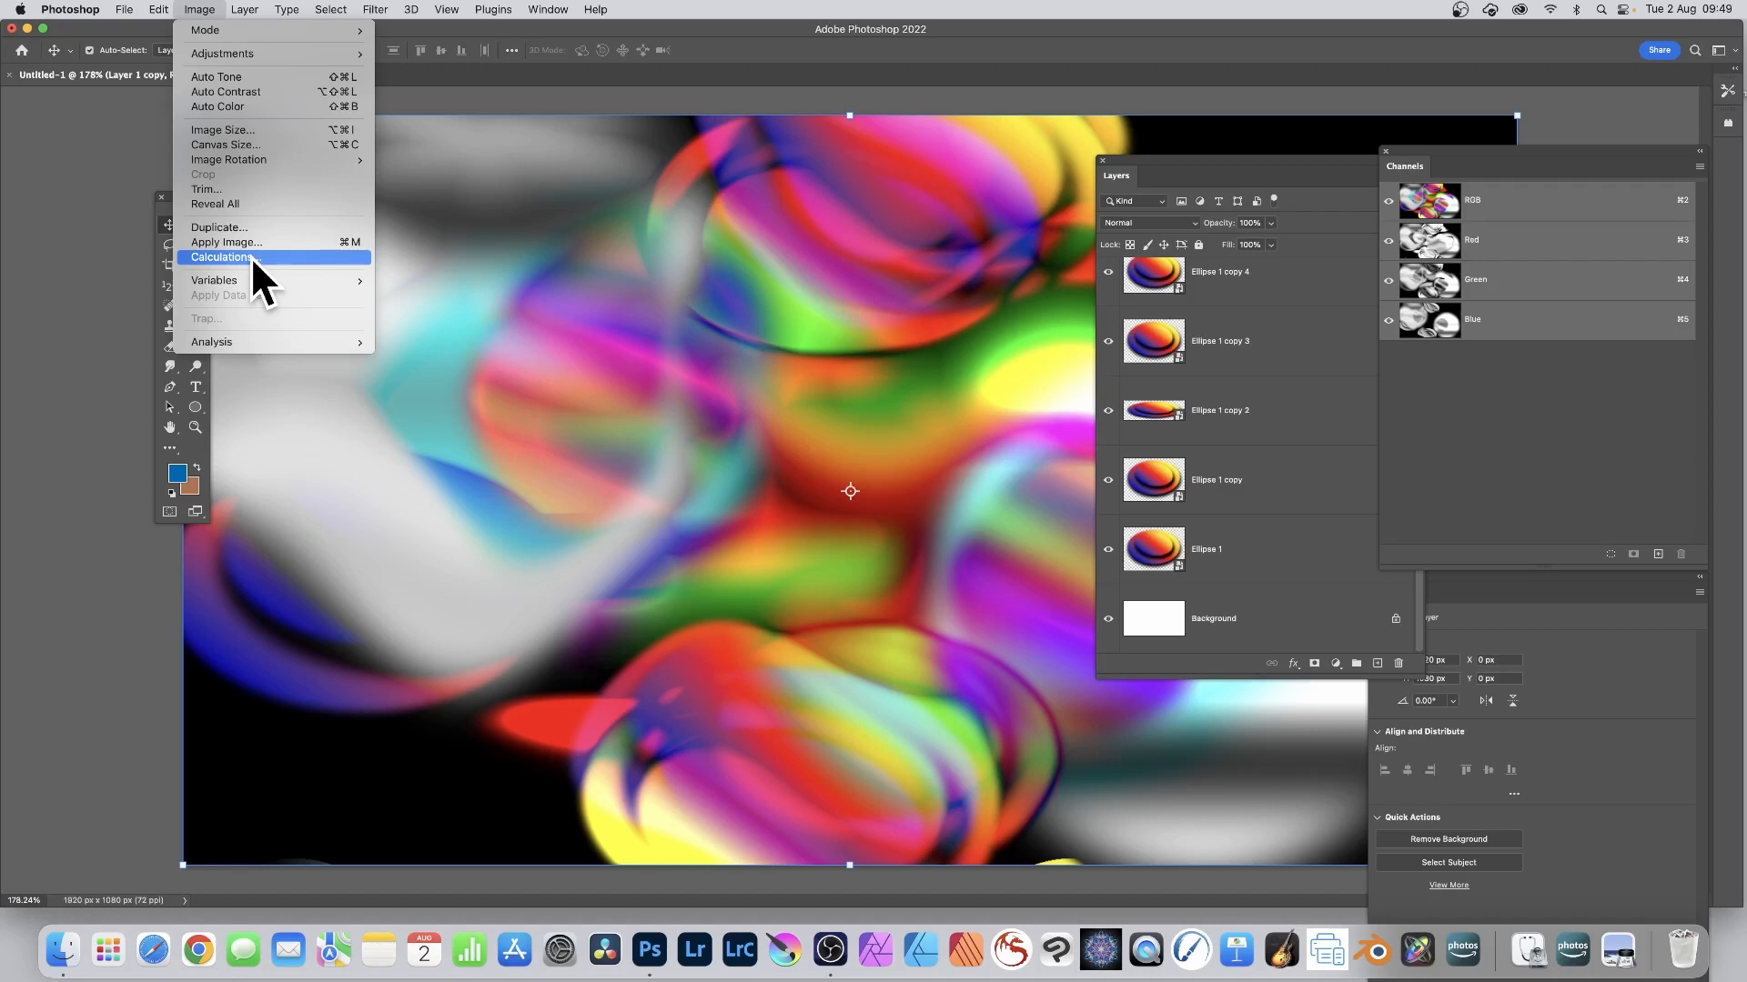
left_click(1139, 162)
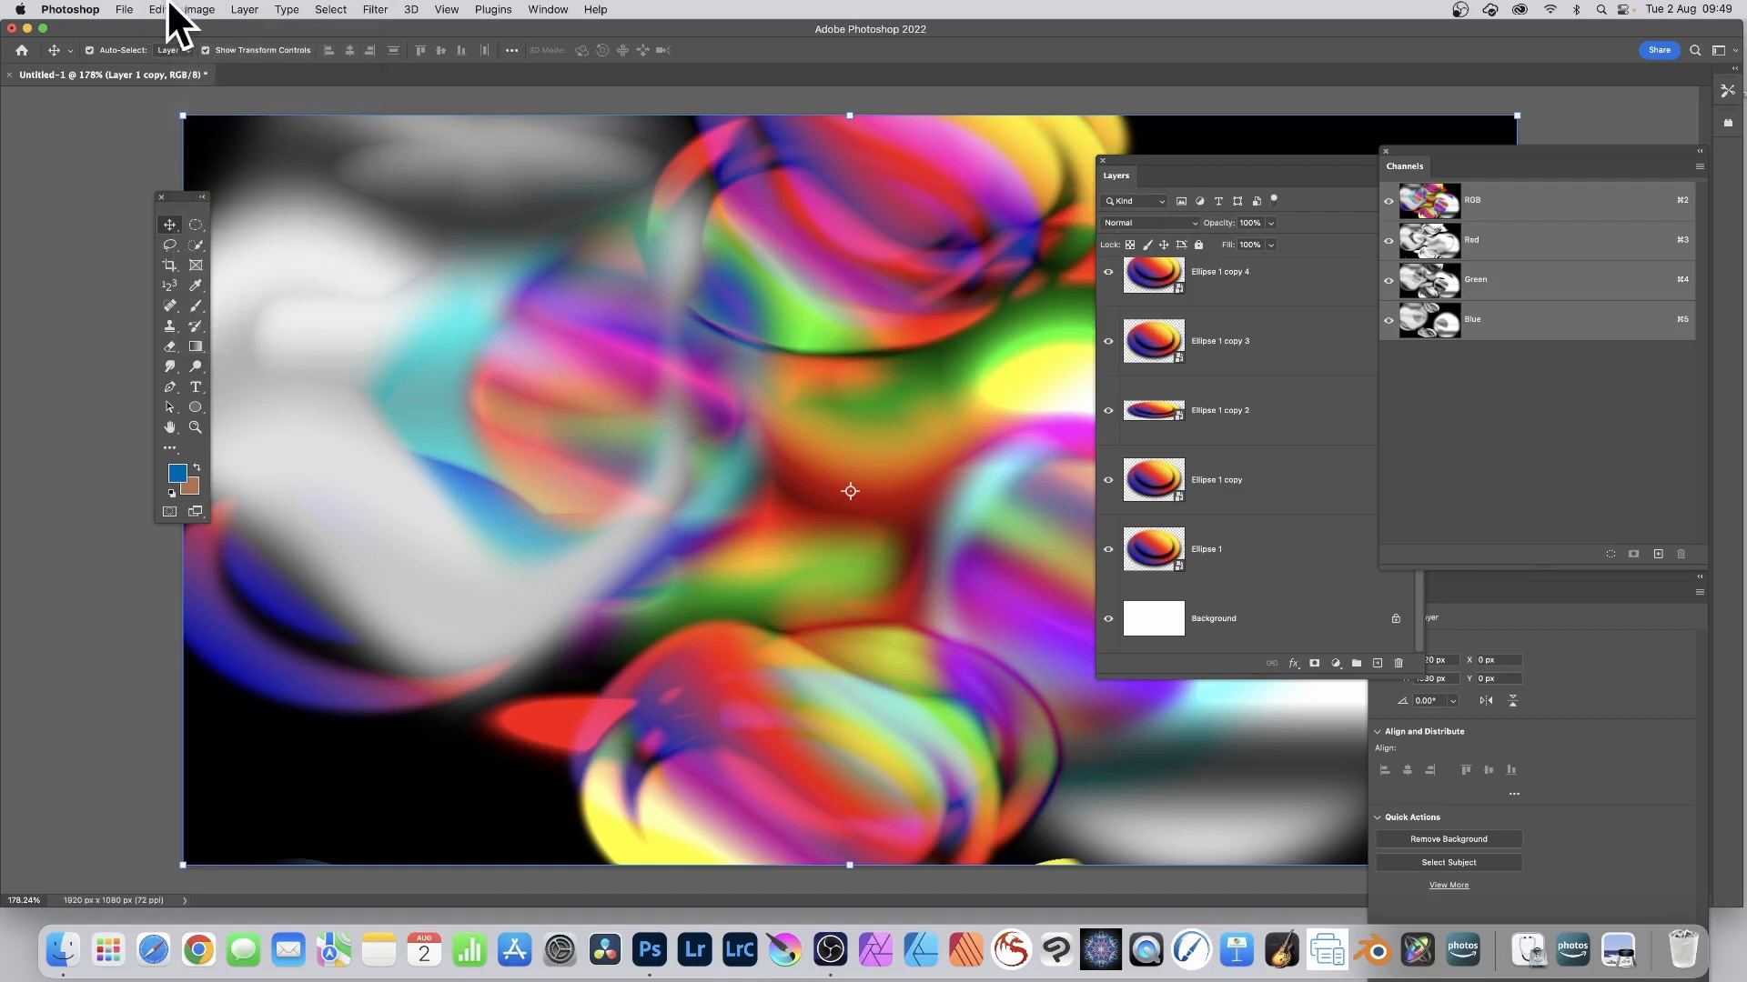
Blend Ellipse 1 copy 2 onto Layer 1 copy with Apply Image, using the RGB channel and Difference blending at 100% opacity
left_click(199, 11)
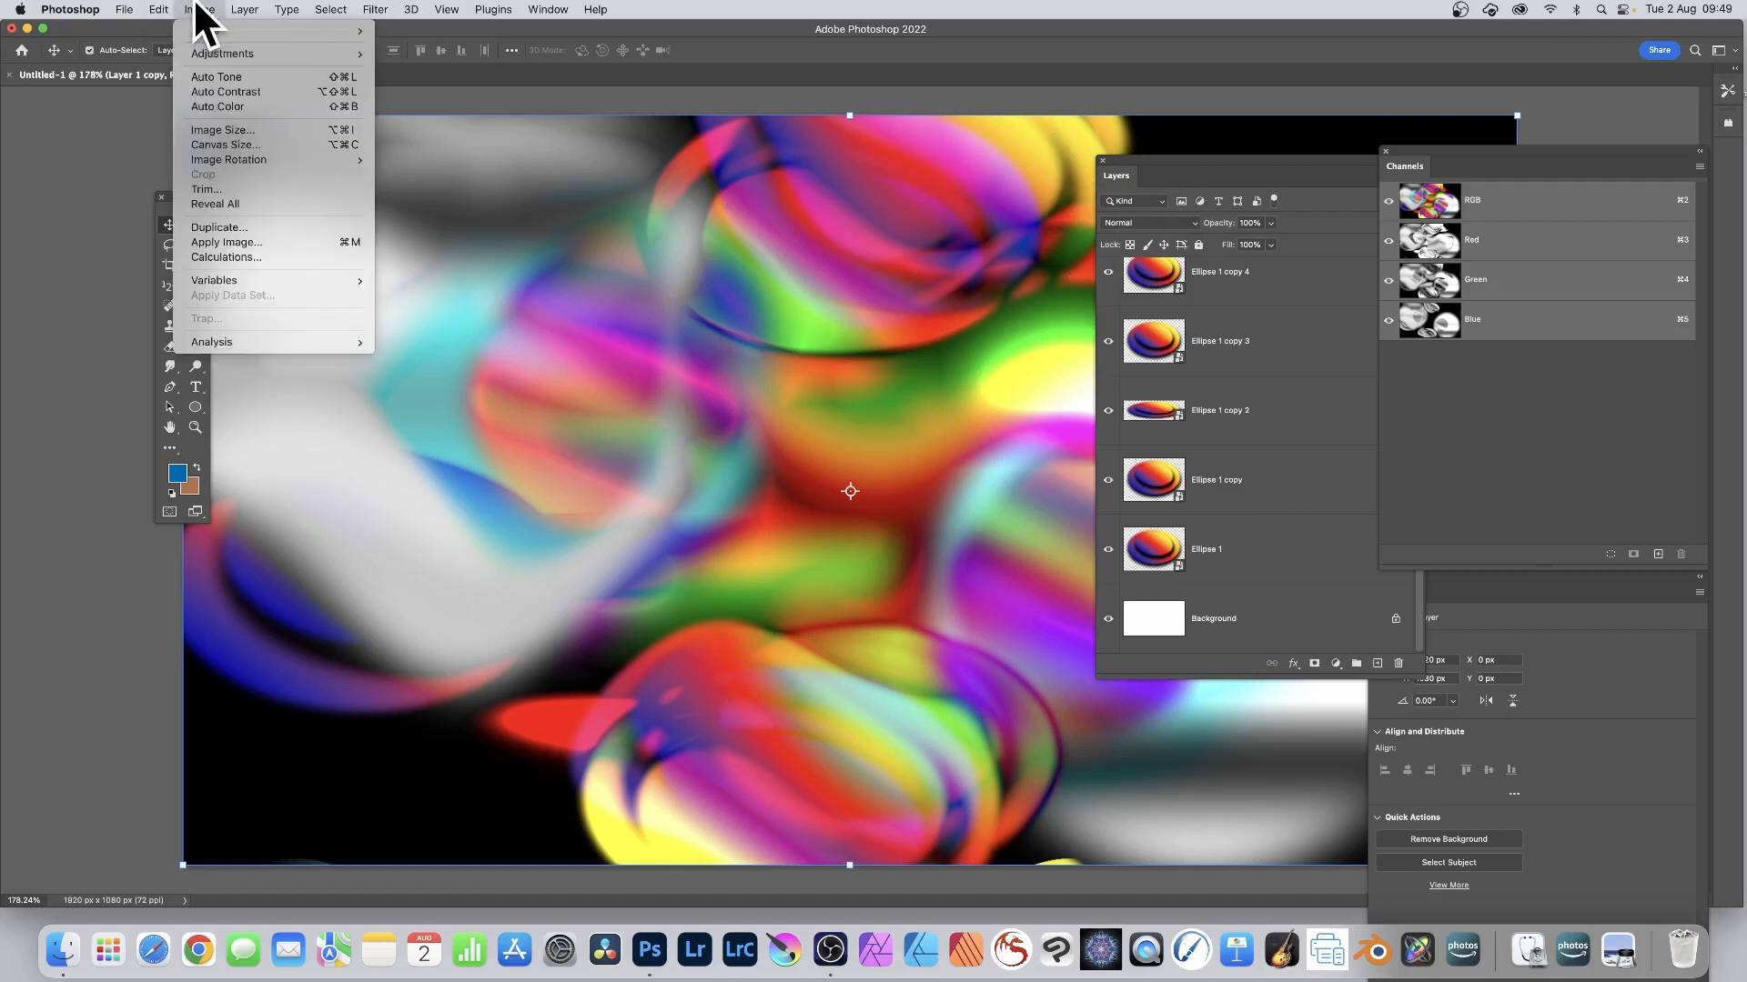
left_click(222, 242)
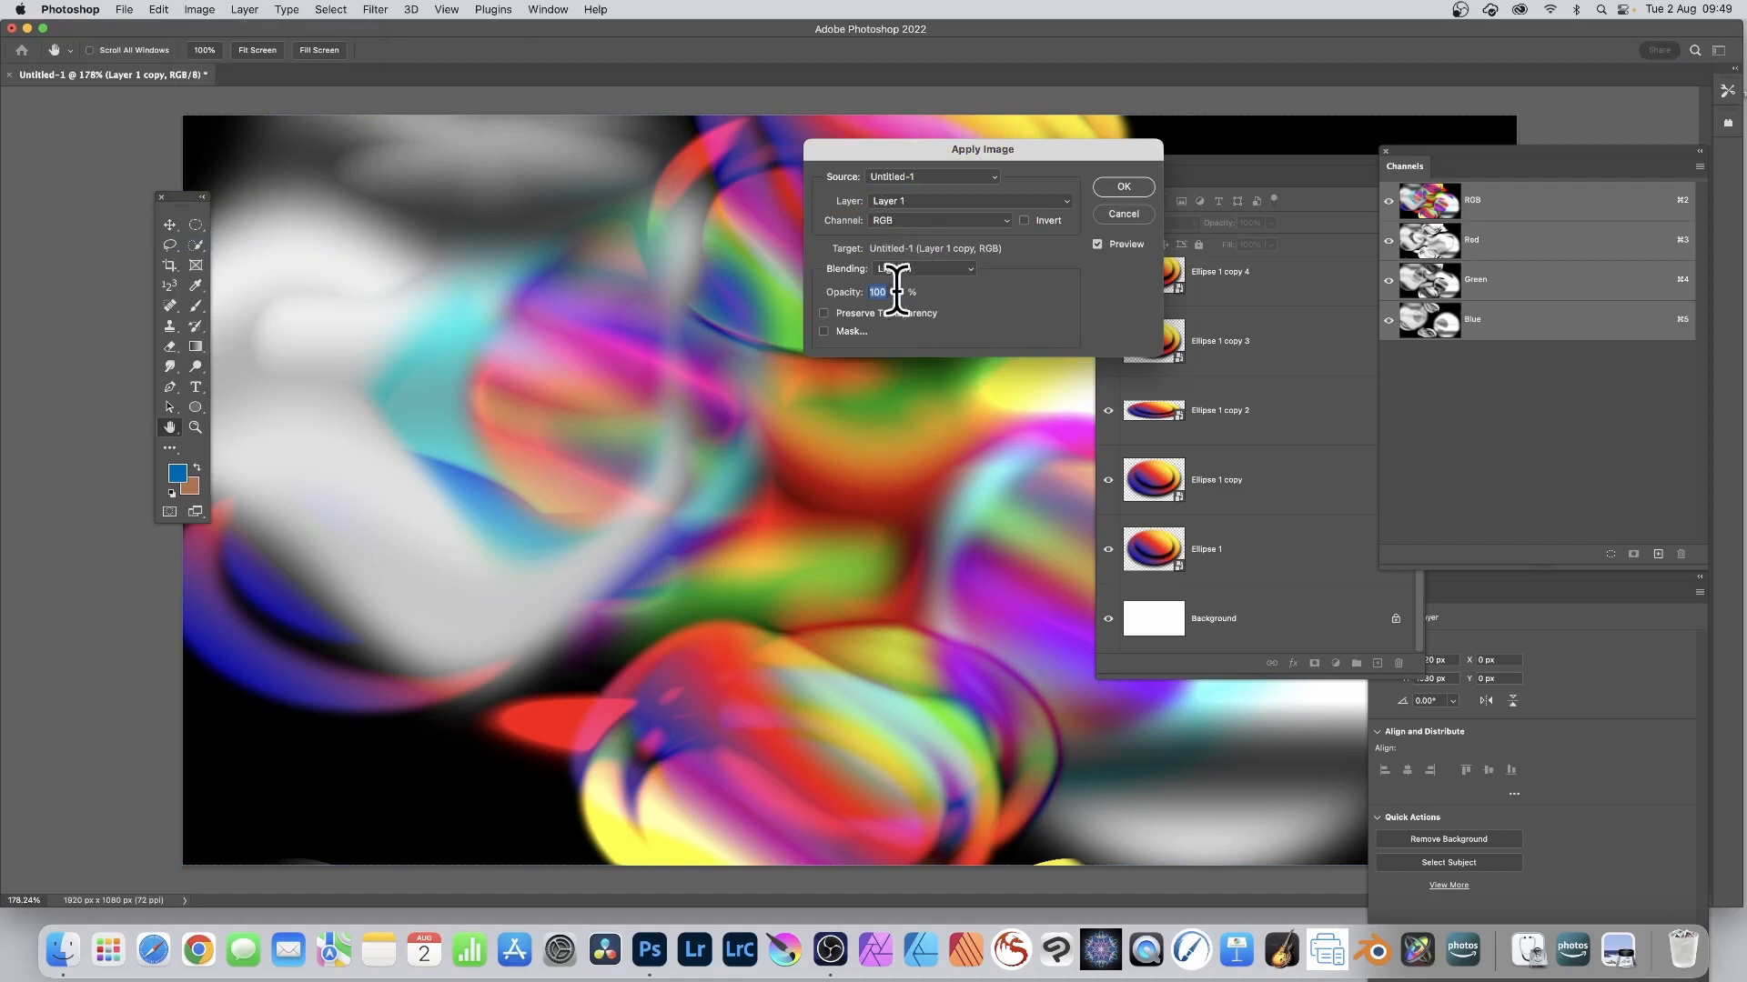
left_click(904, 267)
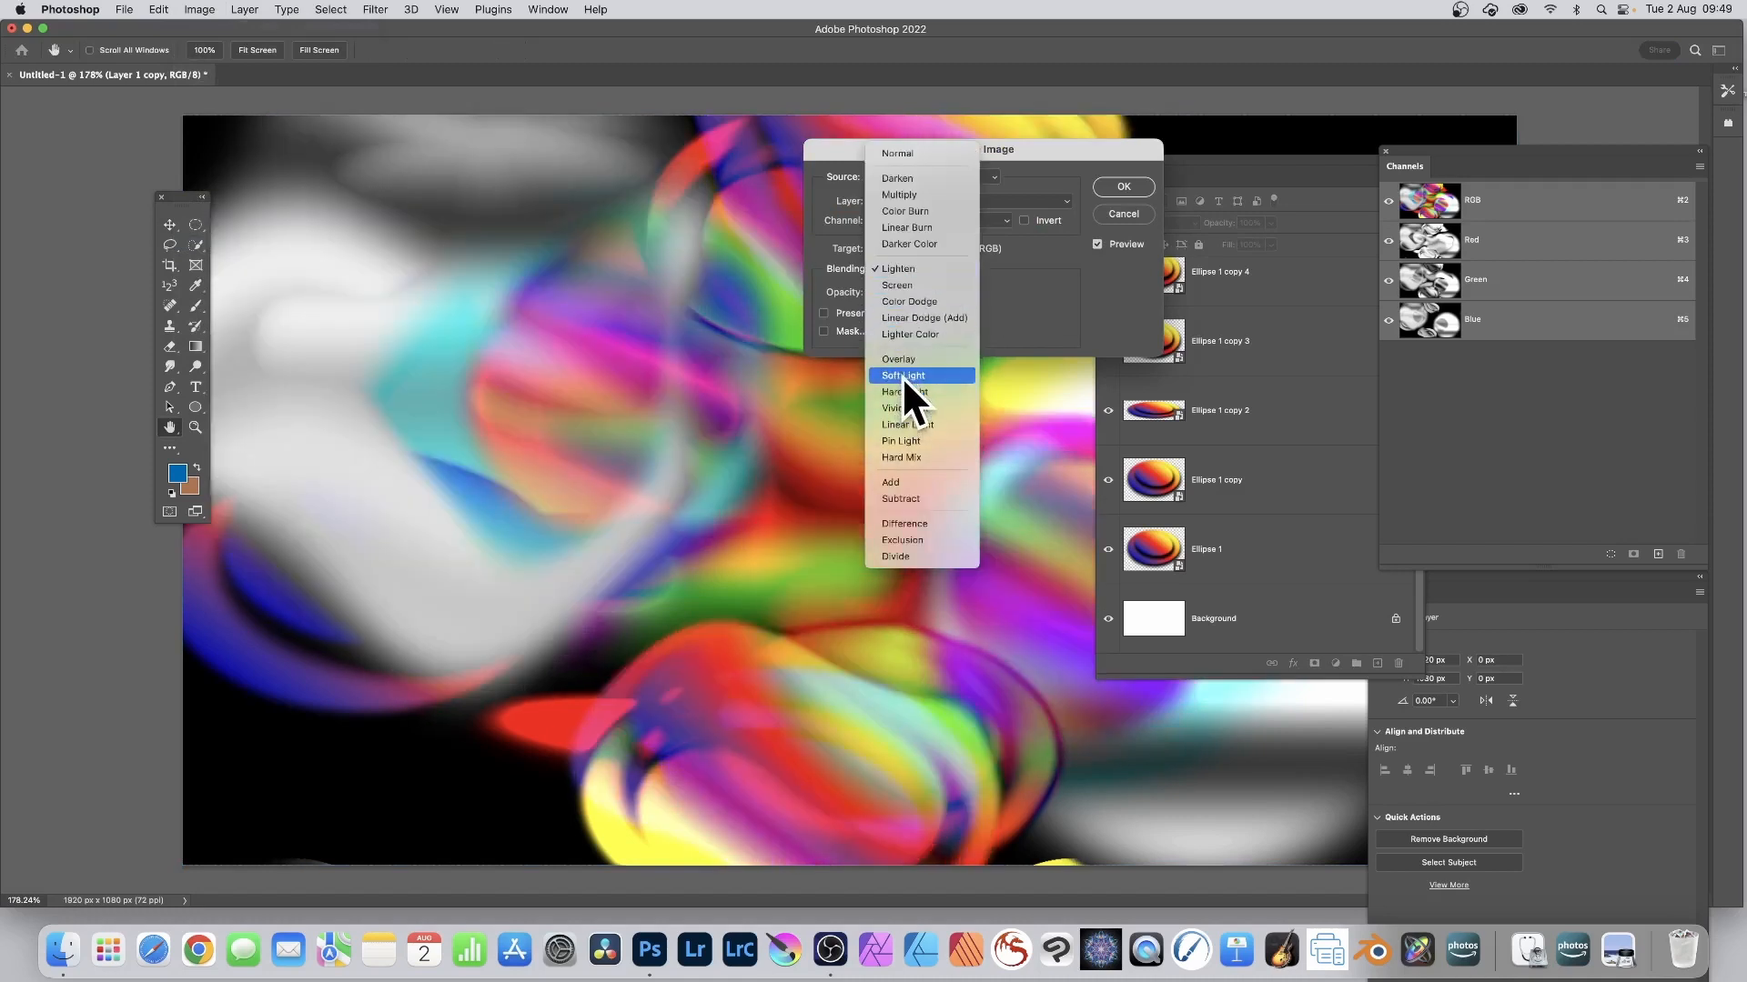
left_click(903, 376)
left_click(950, 204)
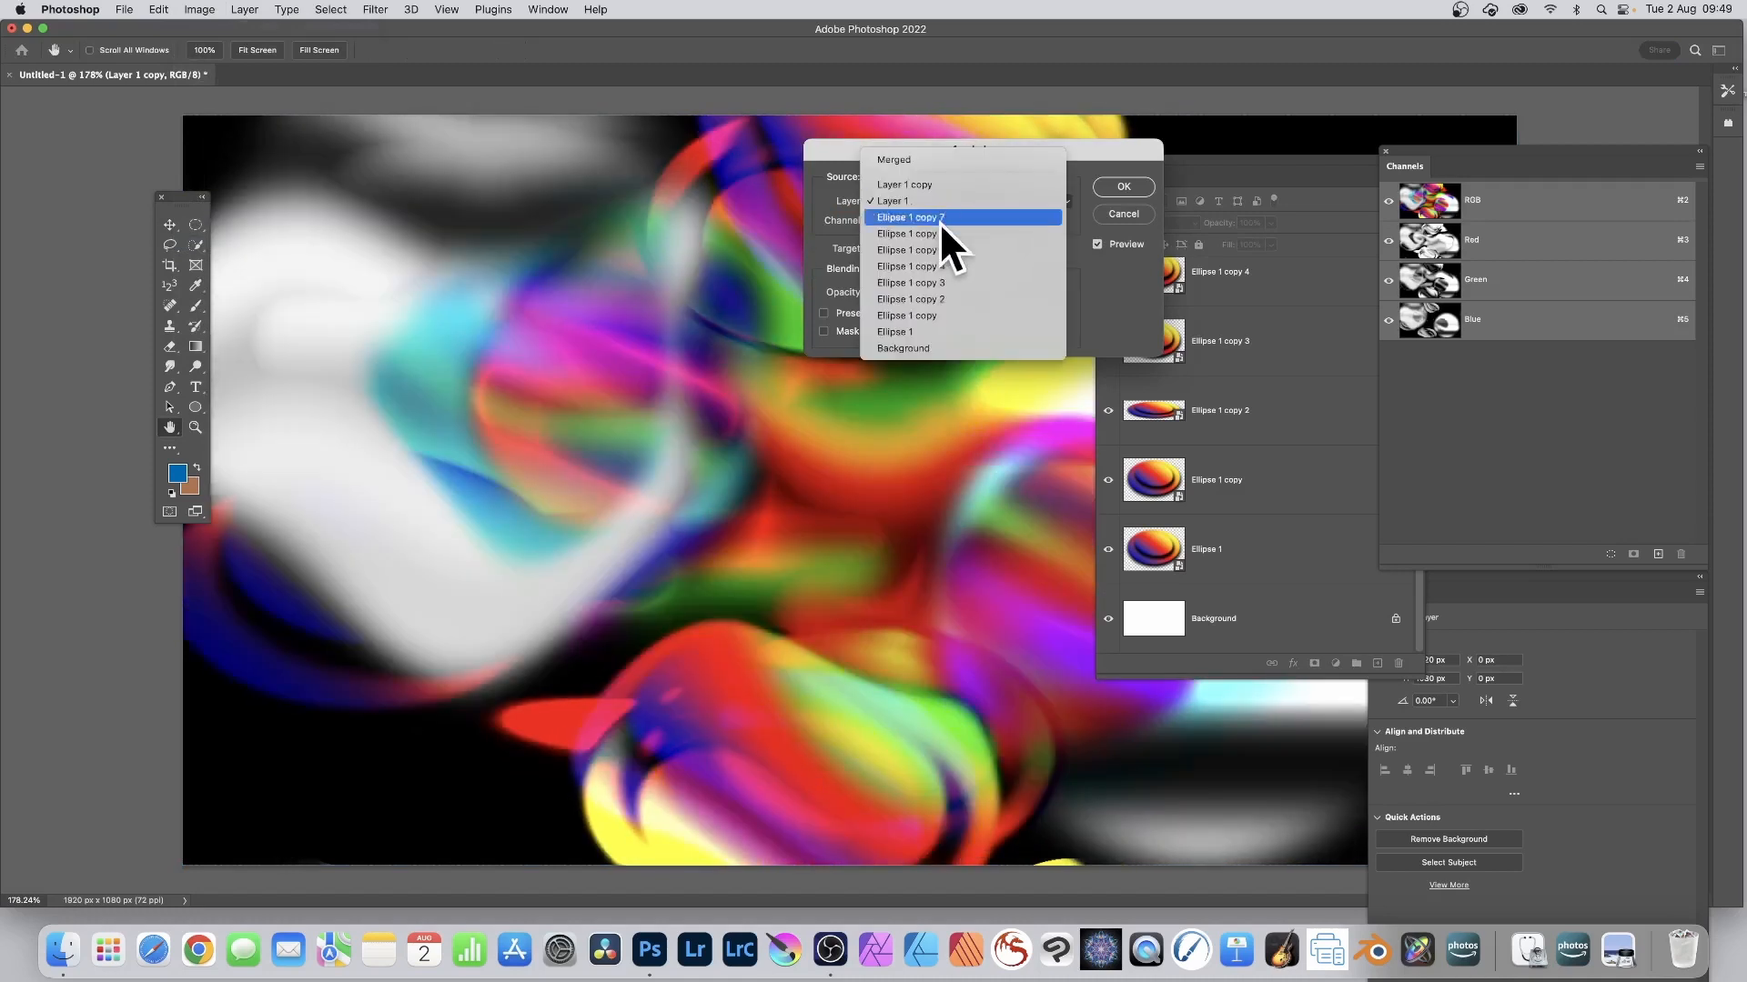
left_click(916, 298)
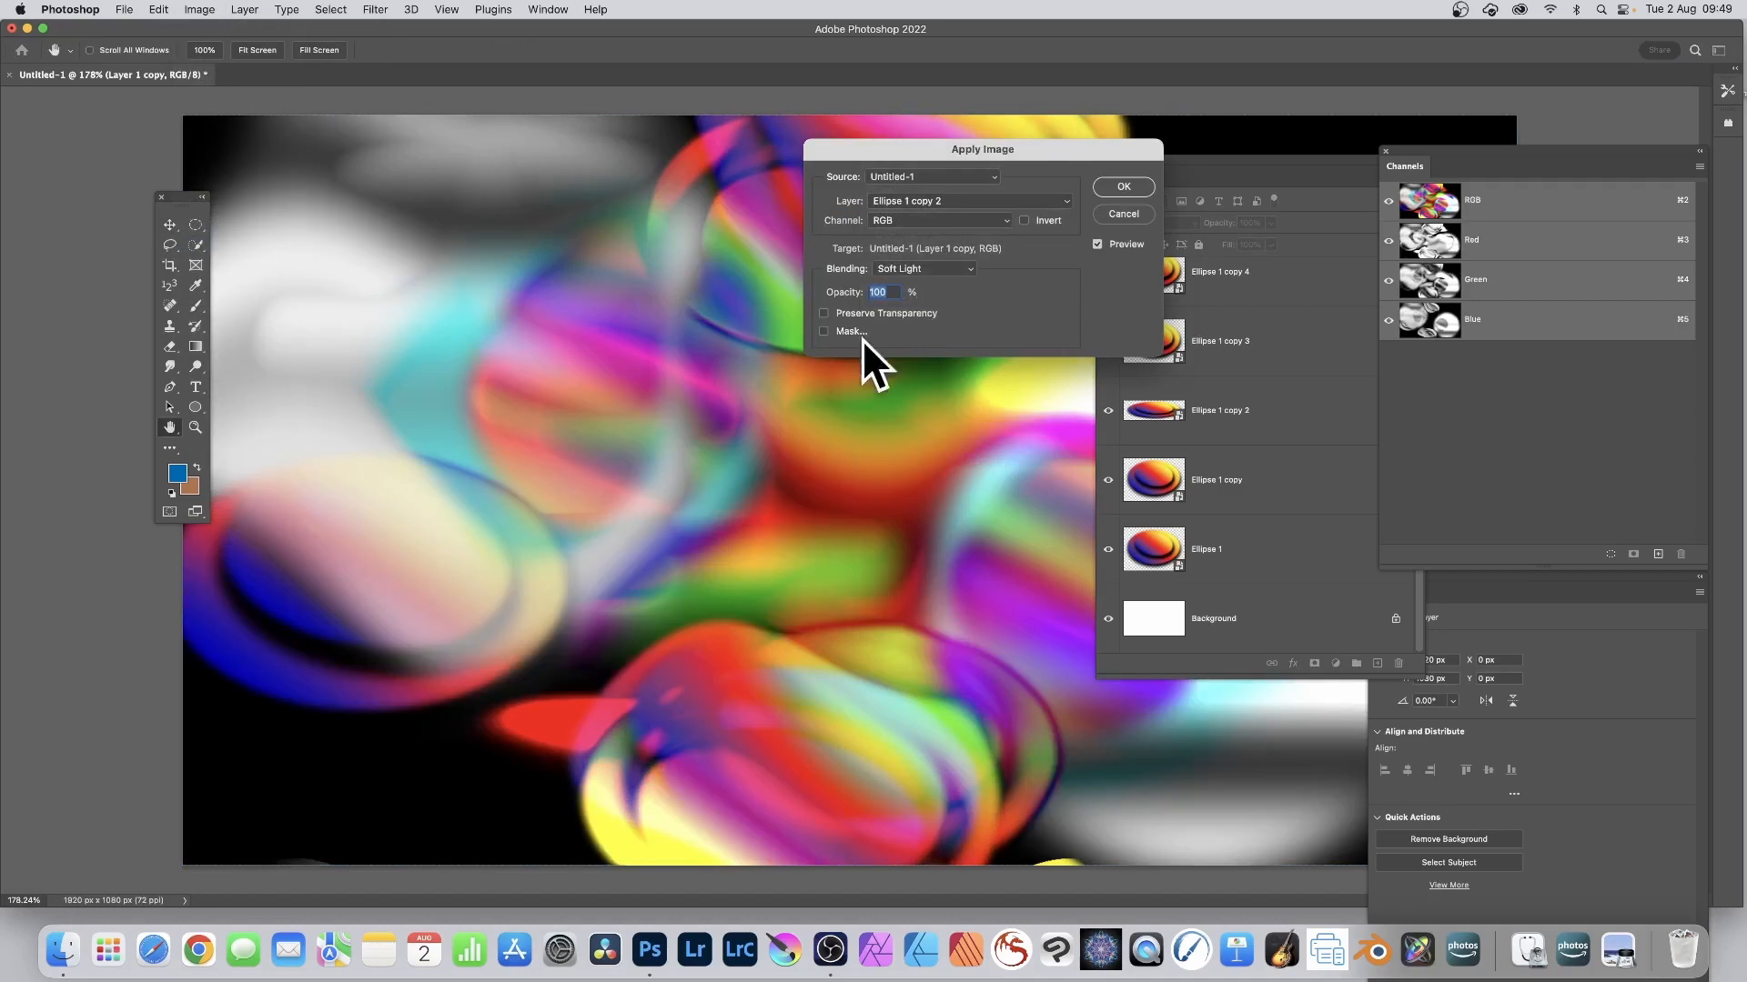
left_click(943, 268)
left_click(906, 417)
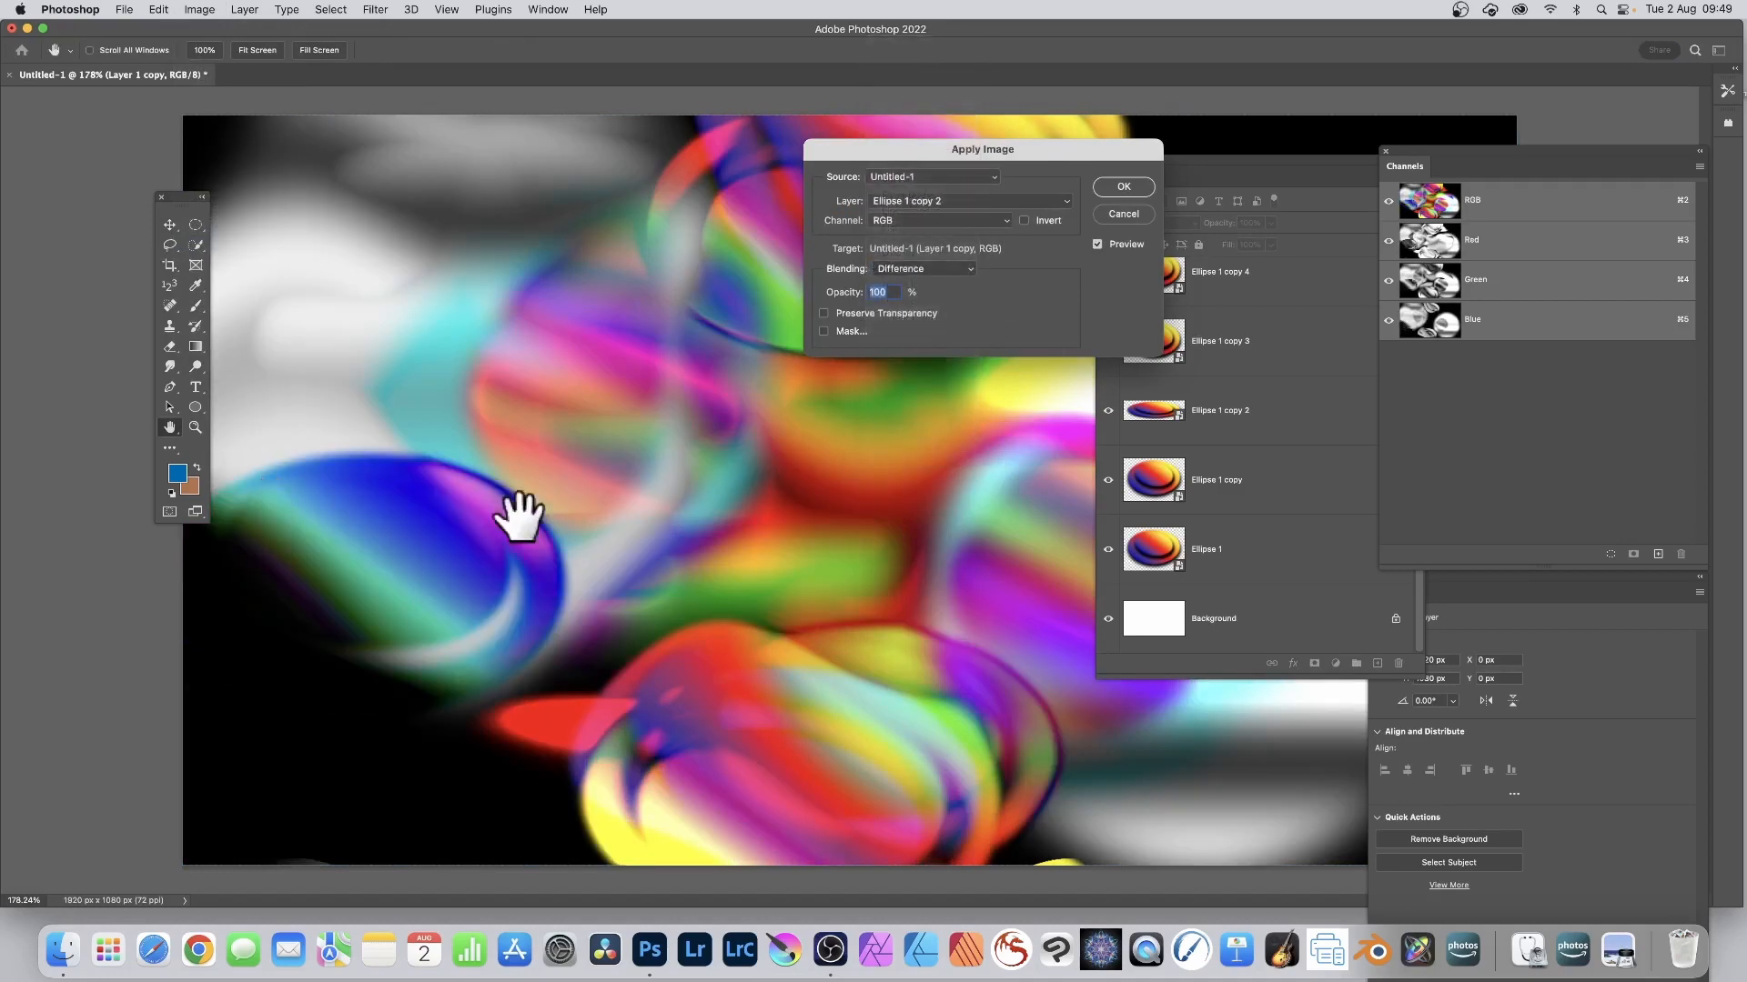
left_click(1121, 186)
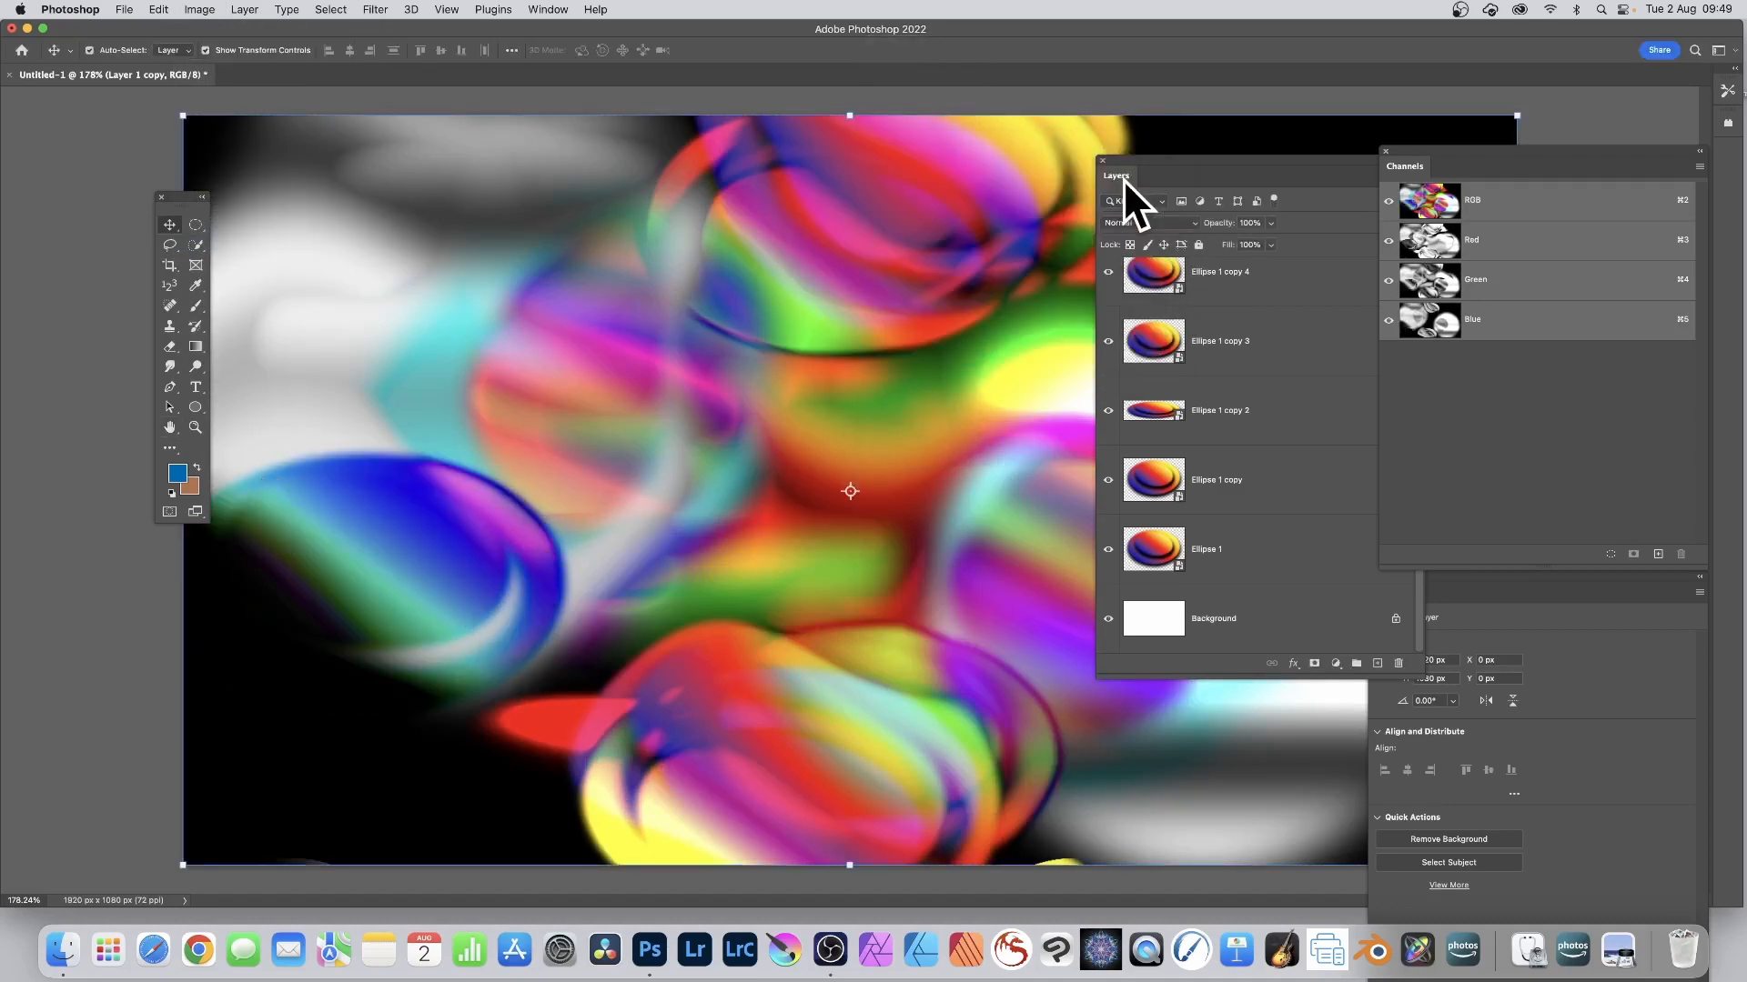
left_click(1154, 484)
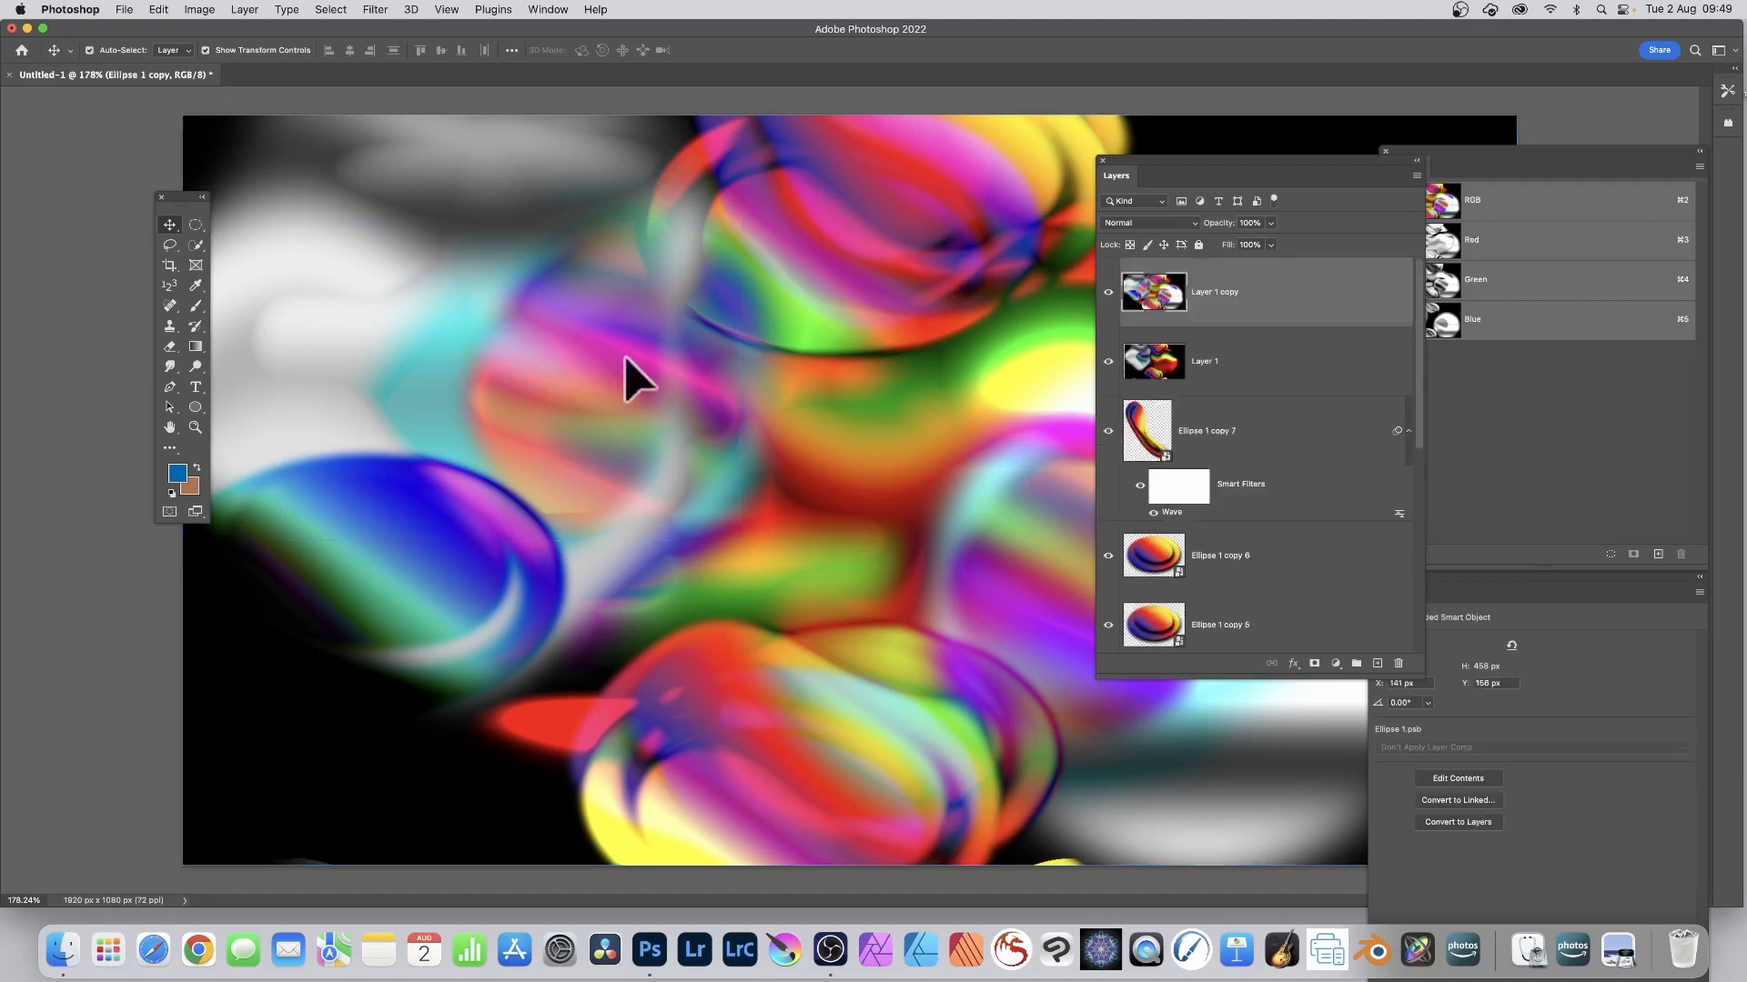
left_click_drag(624, 378, 761, 393)
key("super+z")
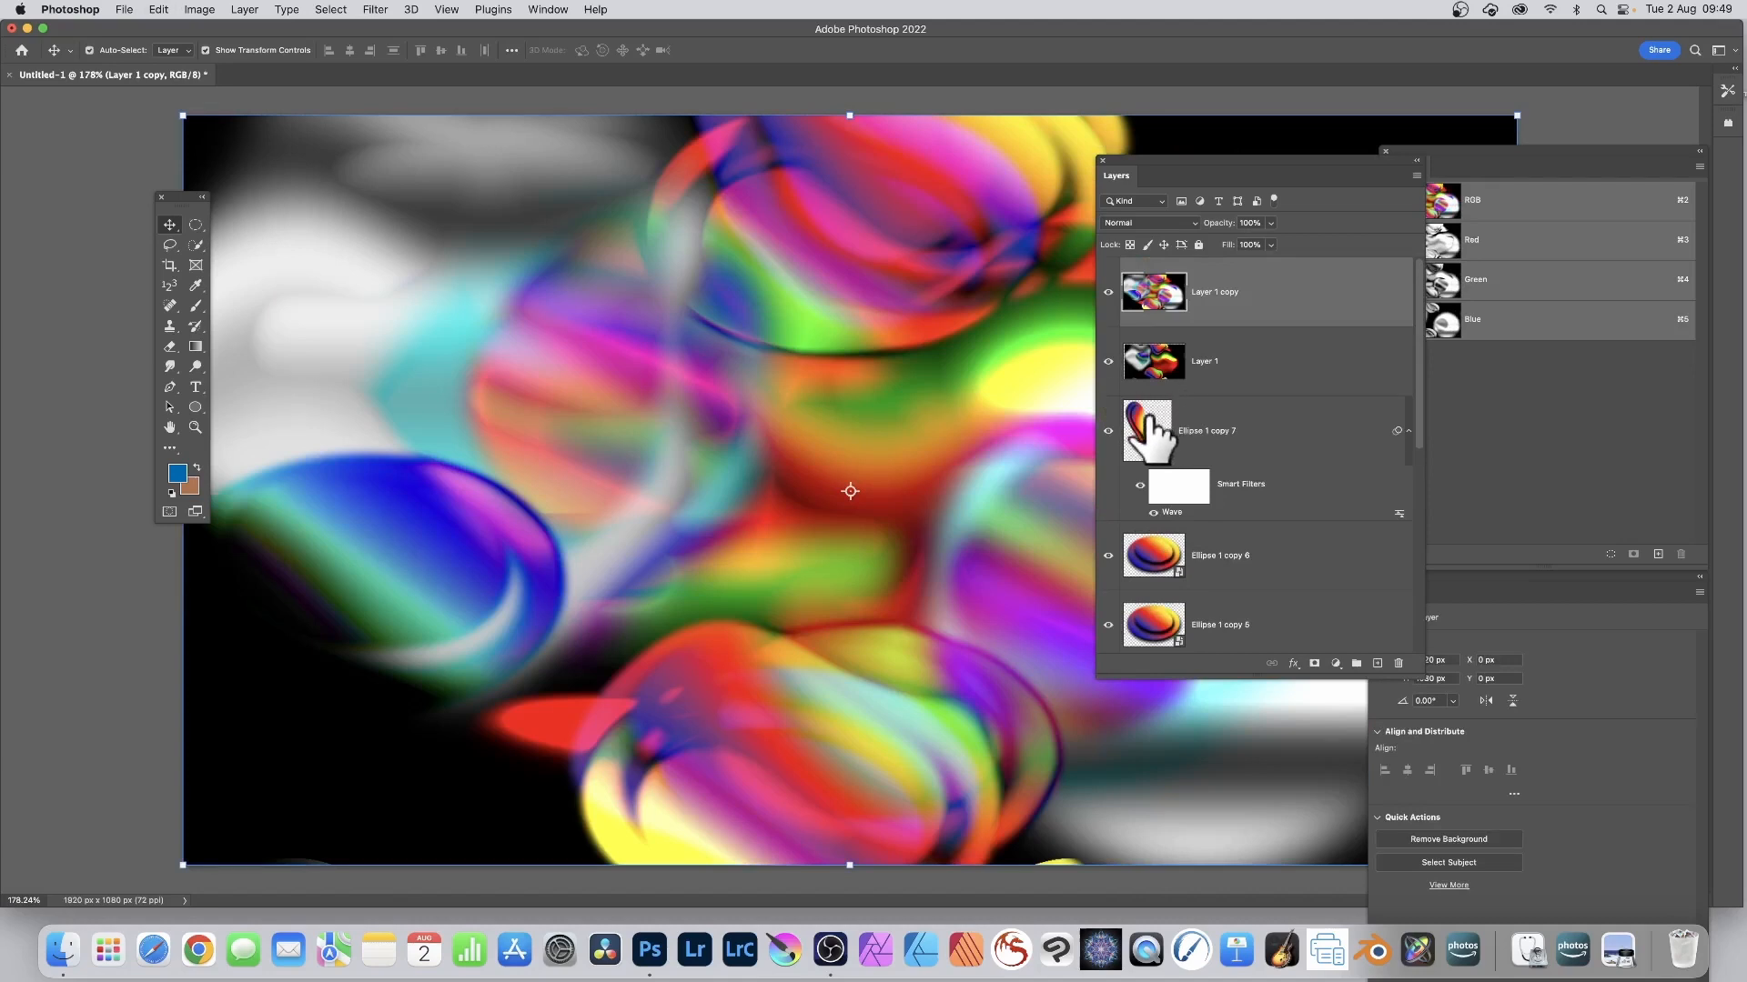
Hide Layer 1 copy, Layer 1 and Ellipse 1 copy 7 to expose the ellipse smart objects beneath
left_click(1108, 292)
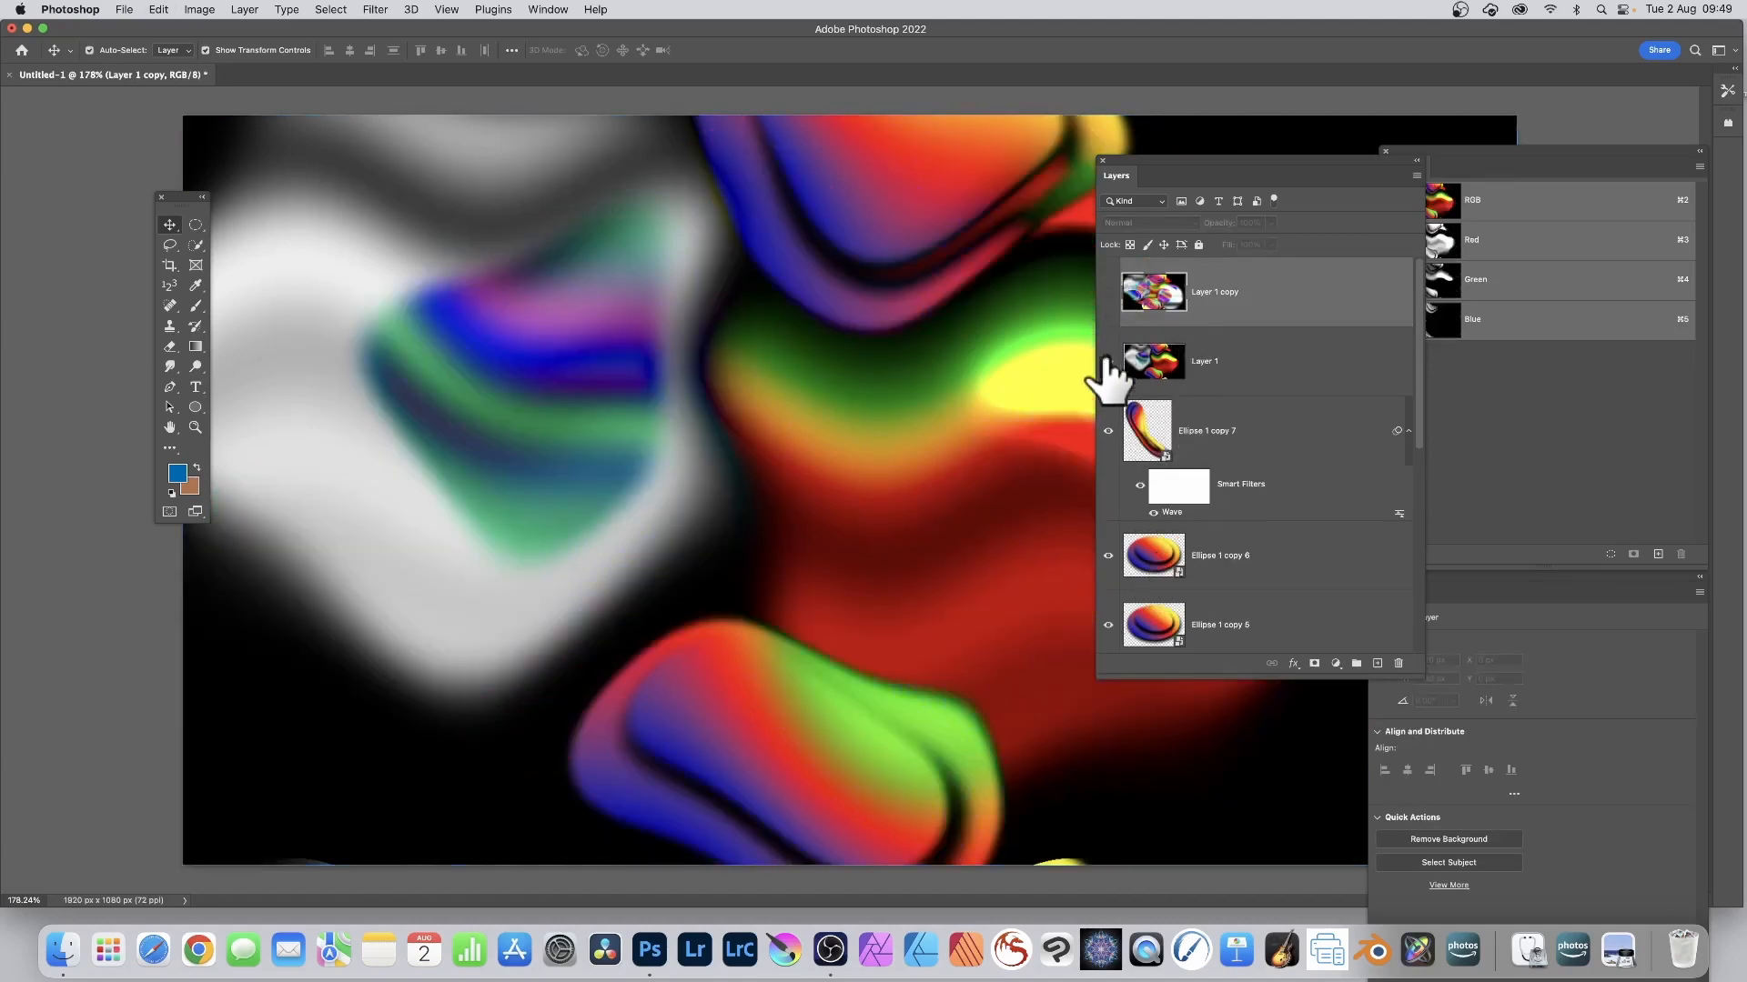
left_click(1108, 361)
left_click(1108, 432)
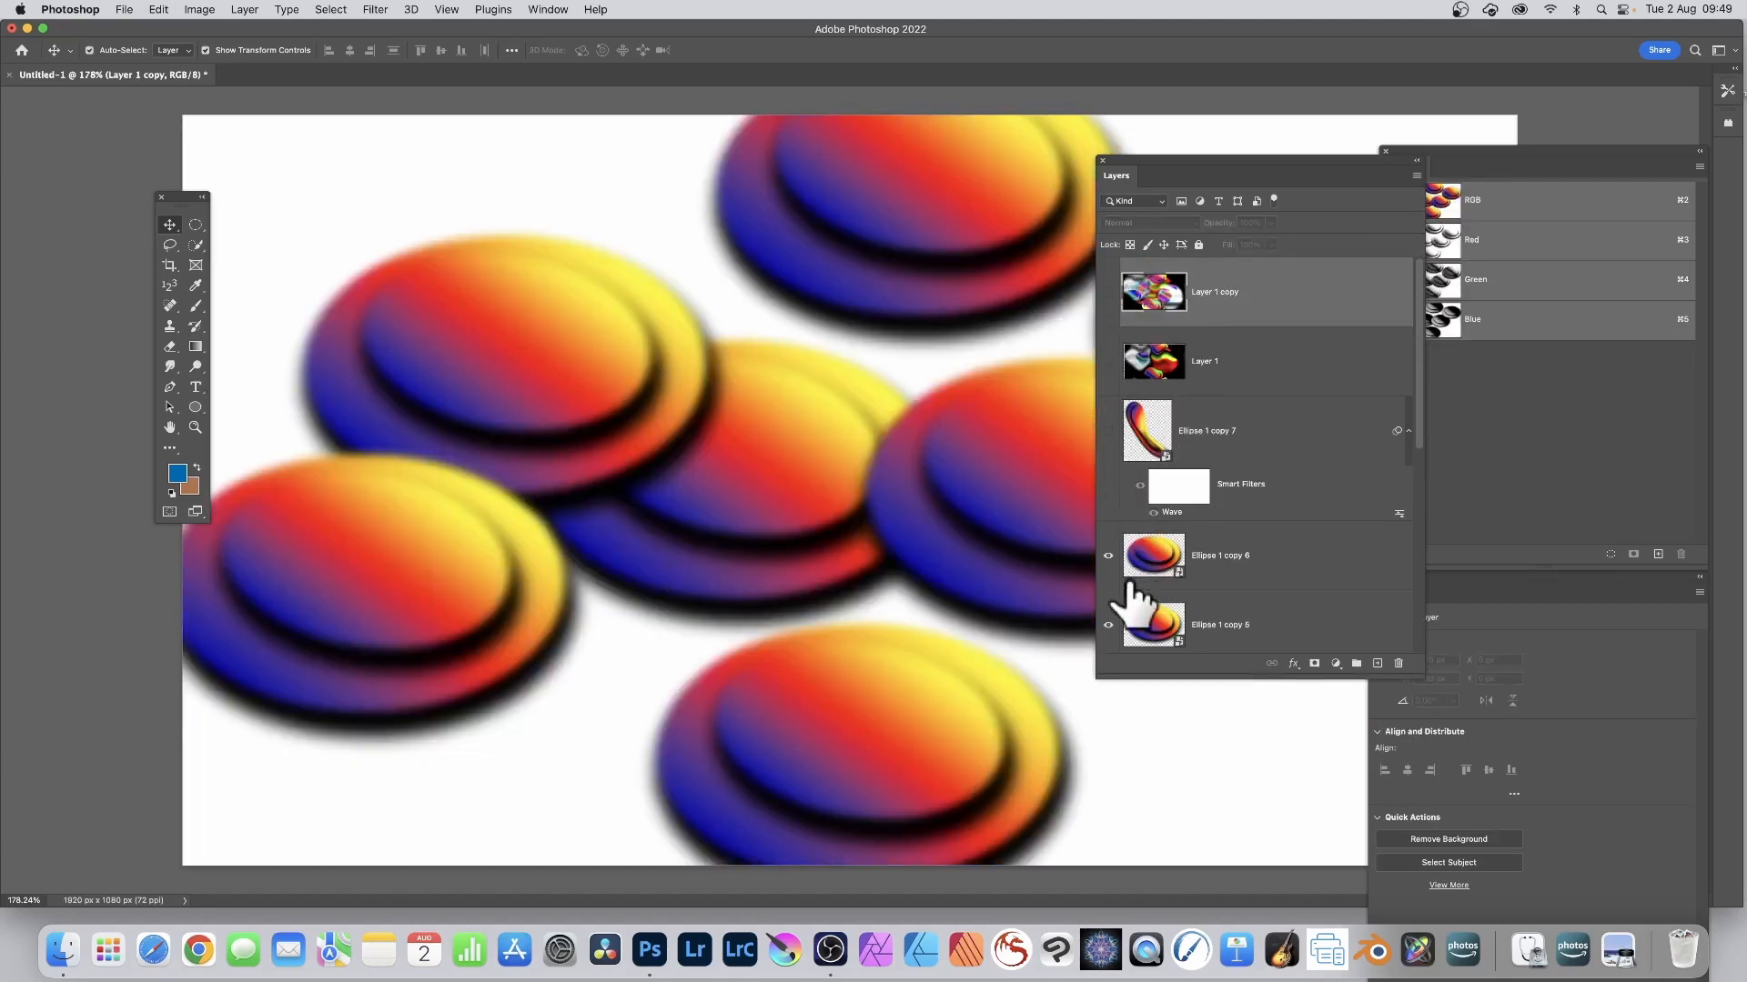
Move the Ellipse 1 copy 6 smart object to the middle of the canvas, over the central ellipses
left_click(1173, 557)
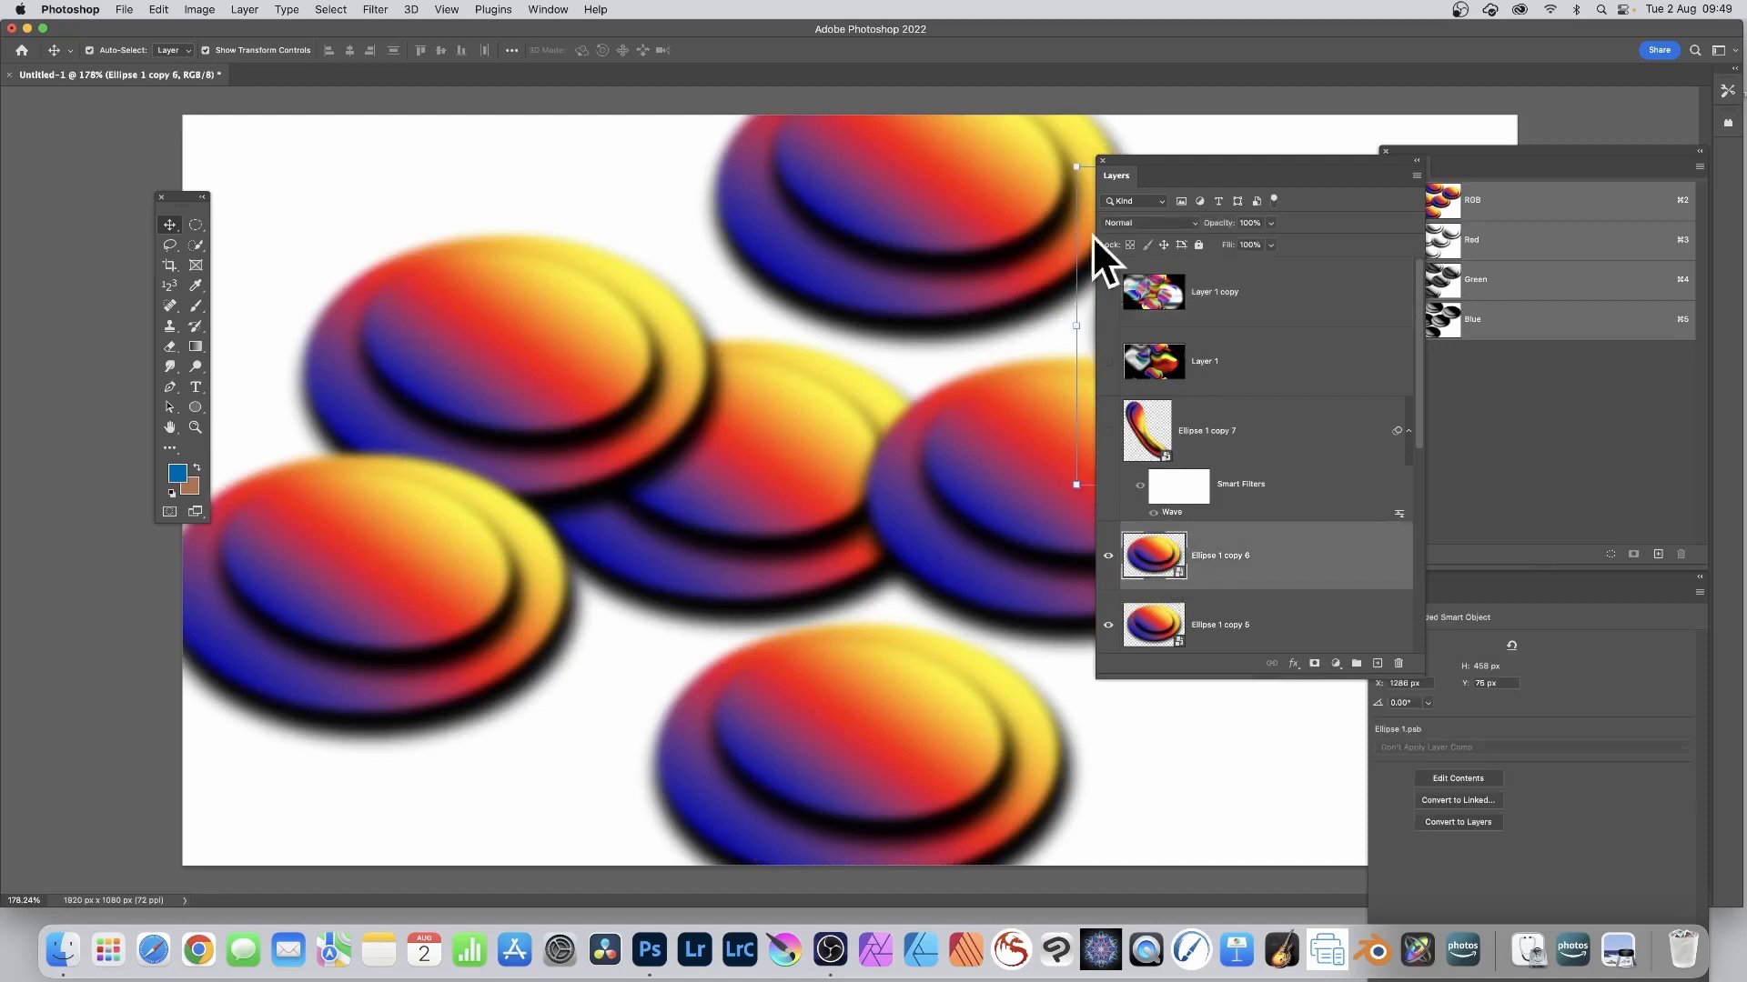
left_click_drag(1161, 159, 1401, 180)
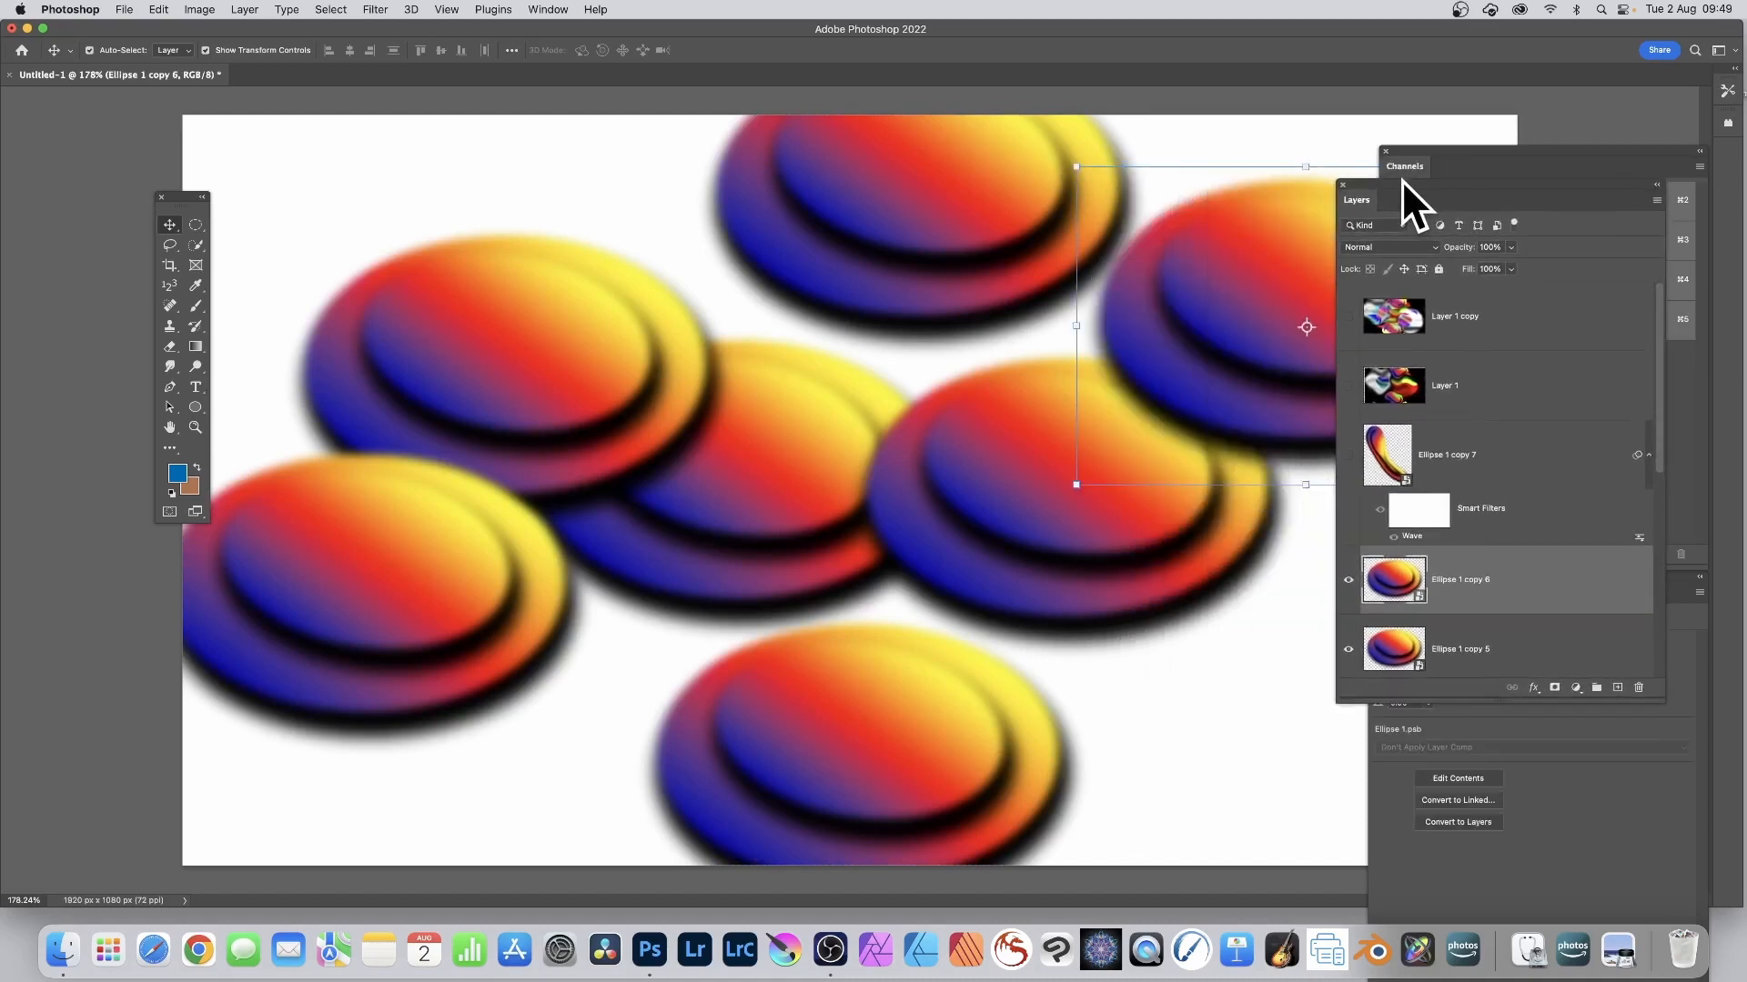
left_click_drag(1216, 281, 483, 266)
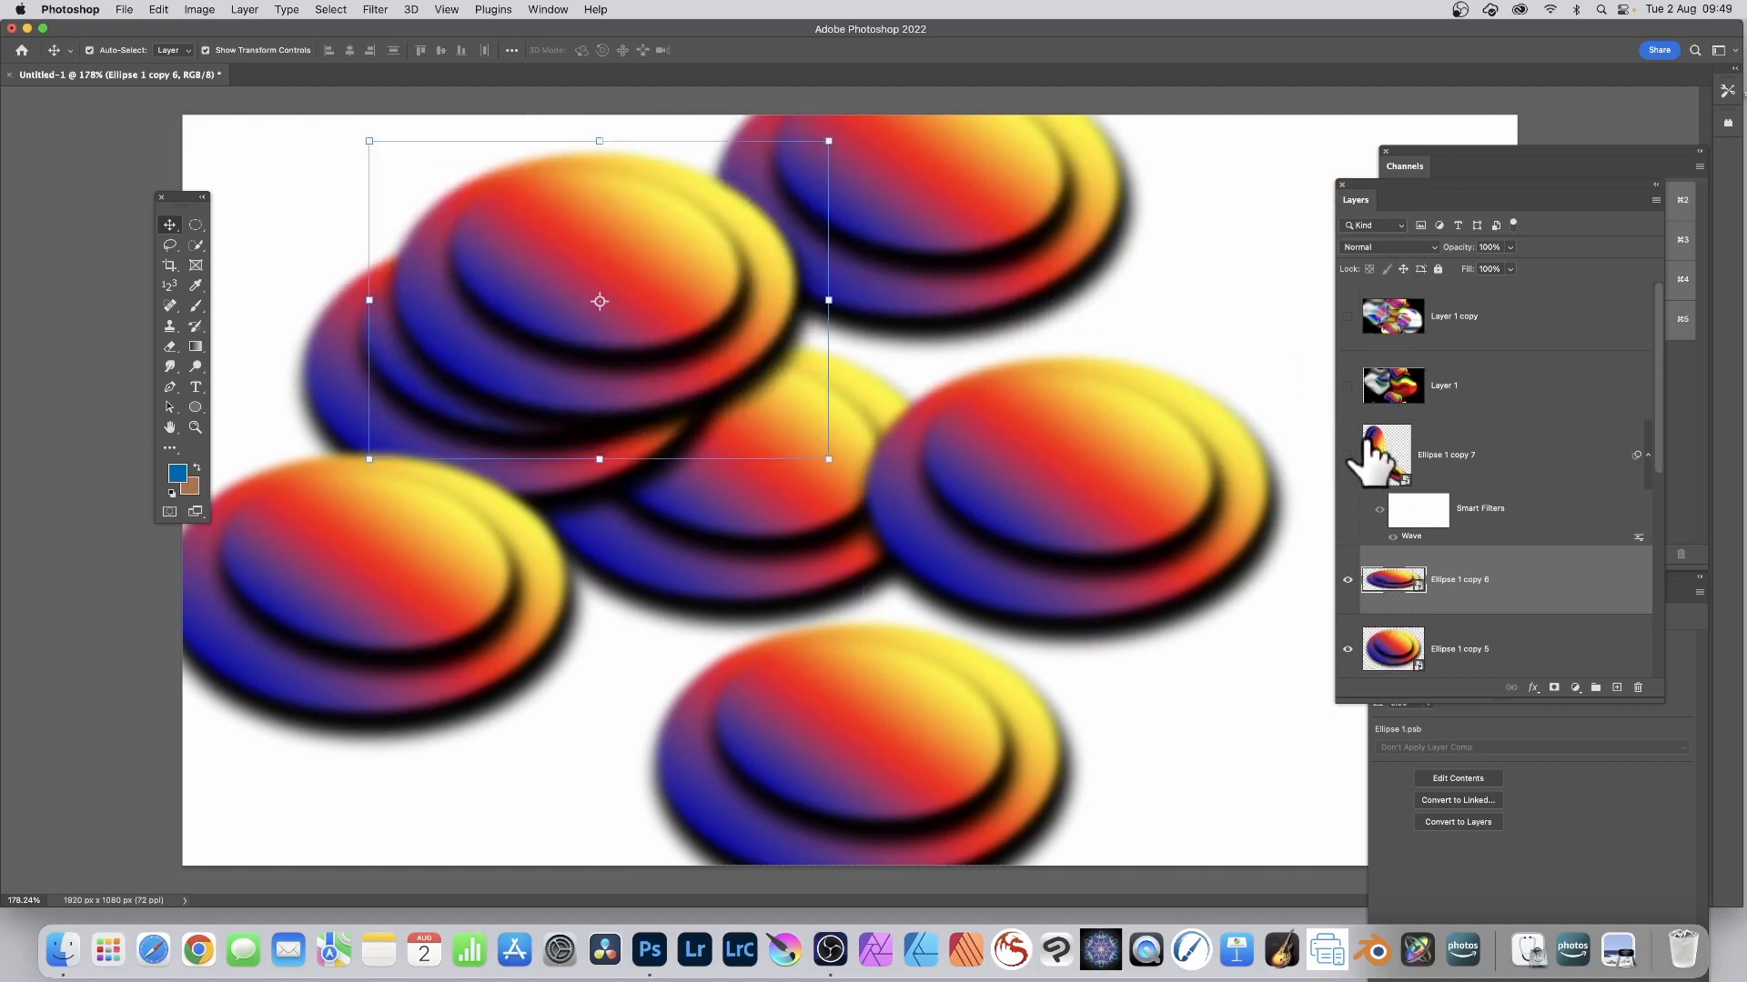
left_click_drag(600, 273, 774, 482)
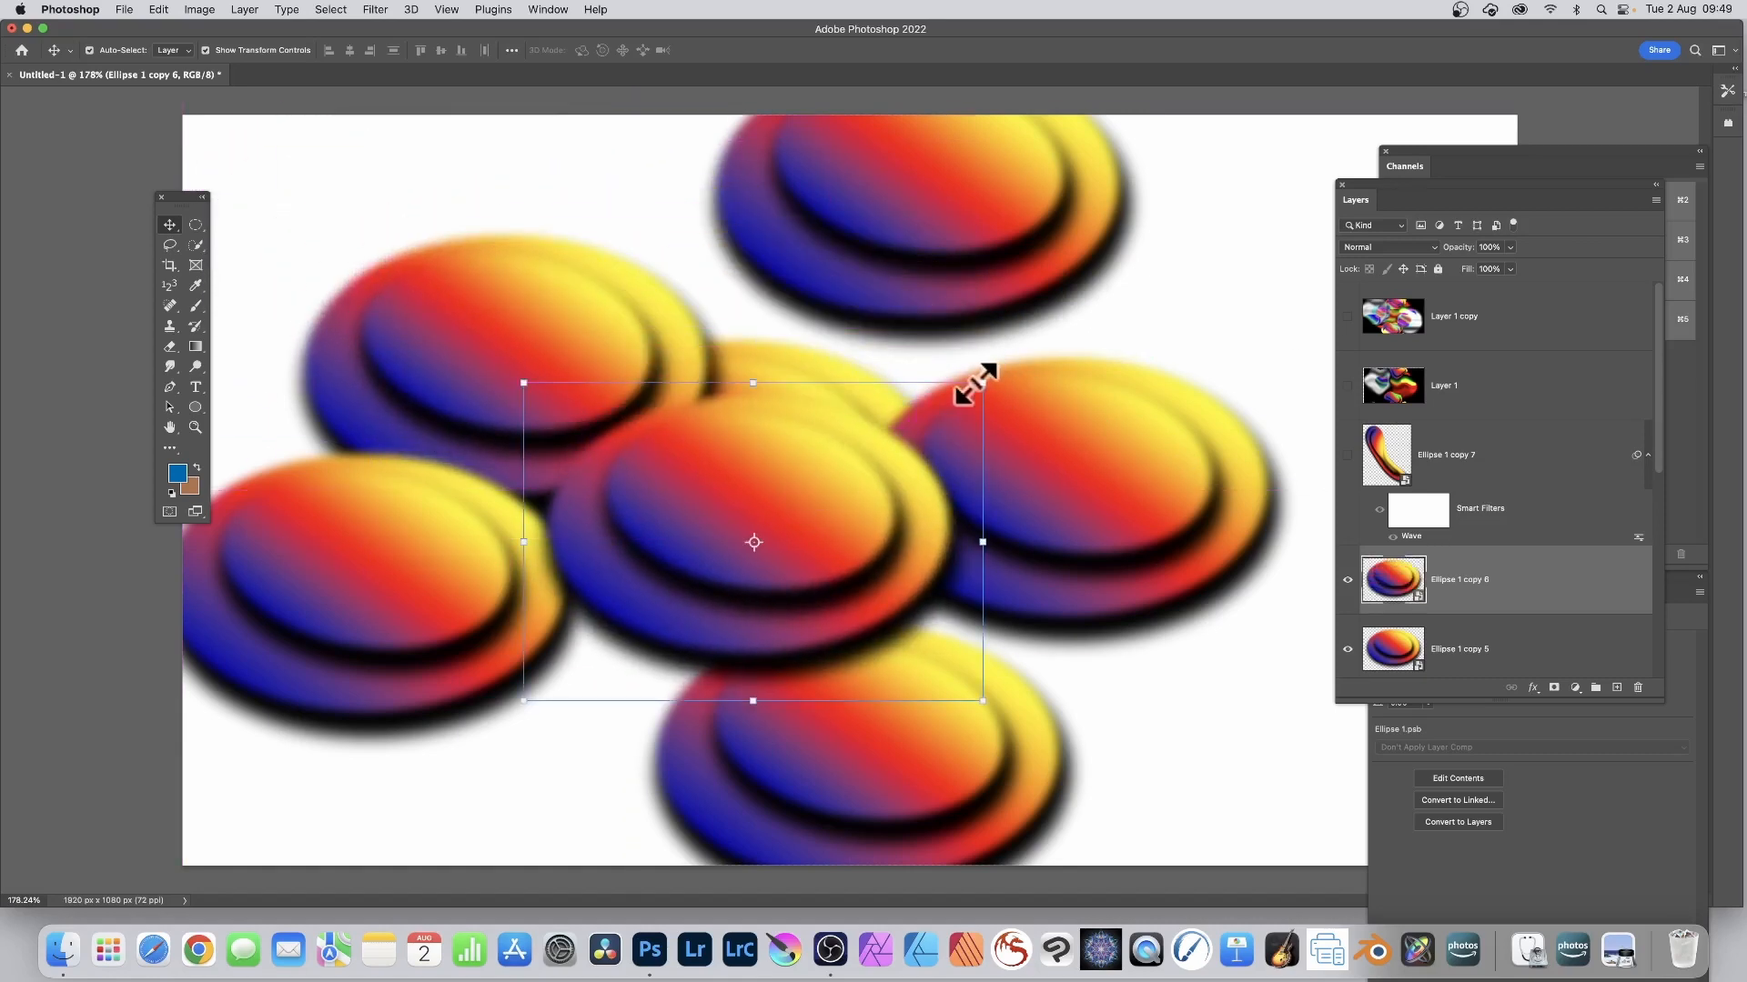
Scale Ellipse 1 copy 6 to about 125% width and 142% height and position it slightly below the canvas centre
left_click_drag(982, 382, 1079, 573)
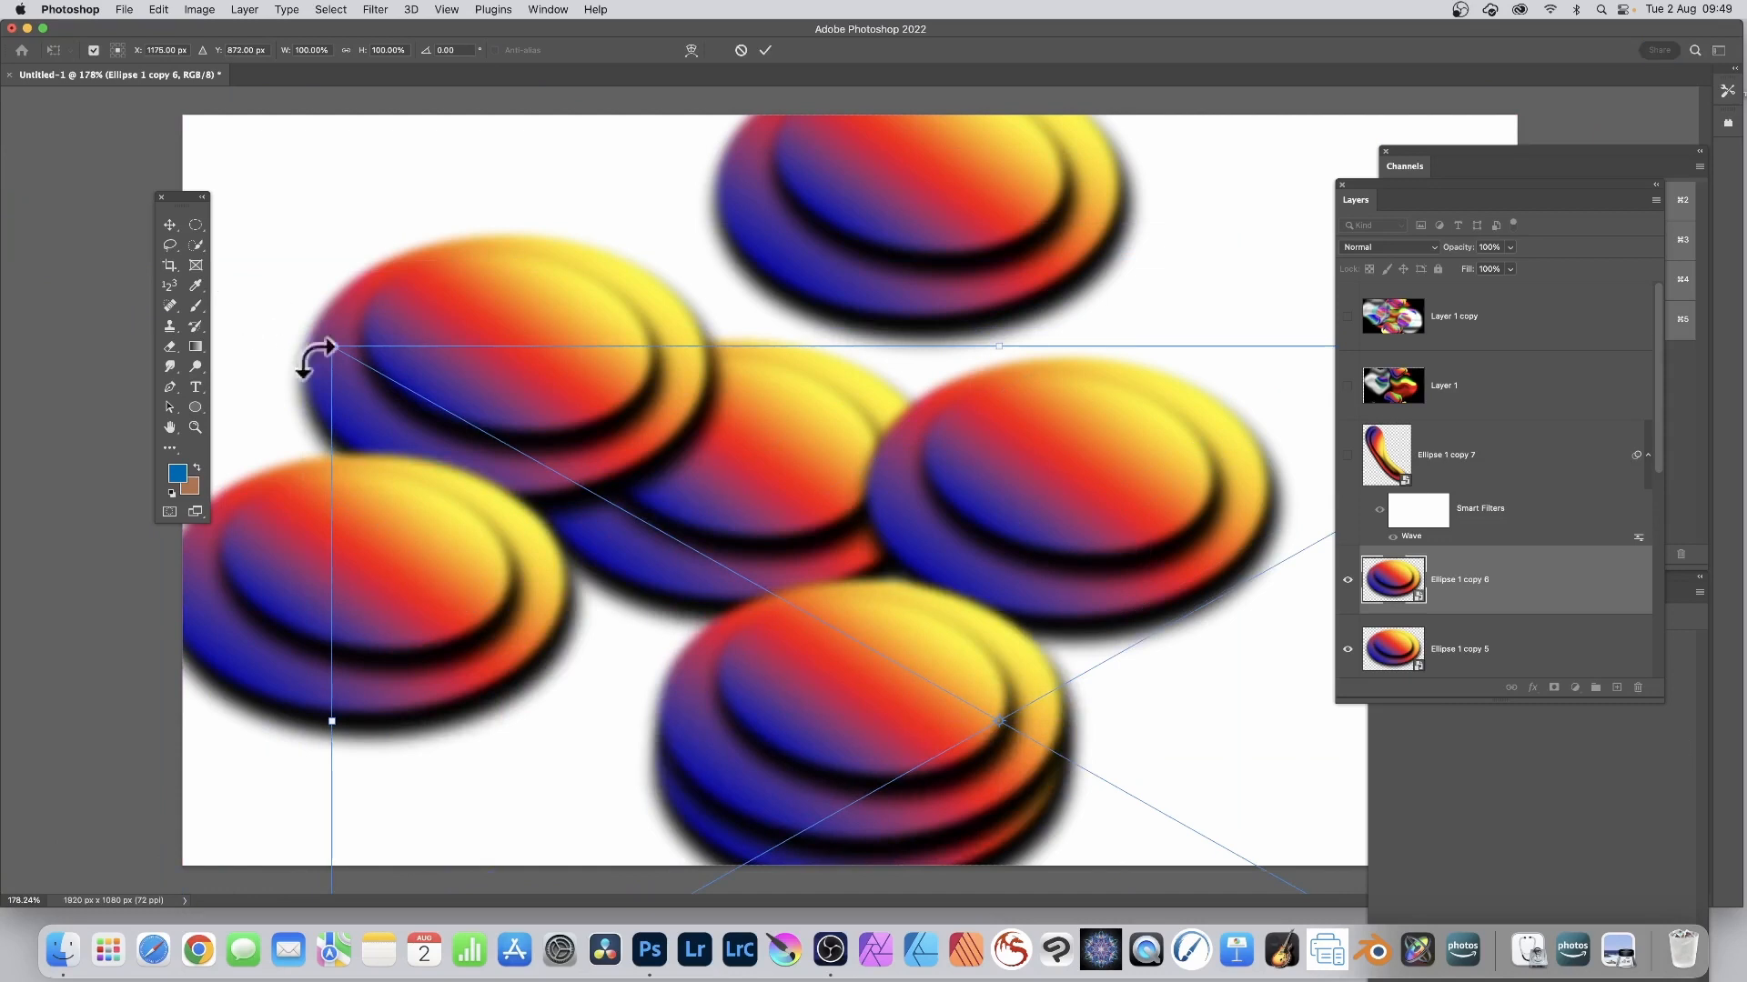
left_click_drag(331, 351, 18, 41)
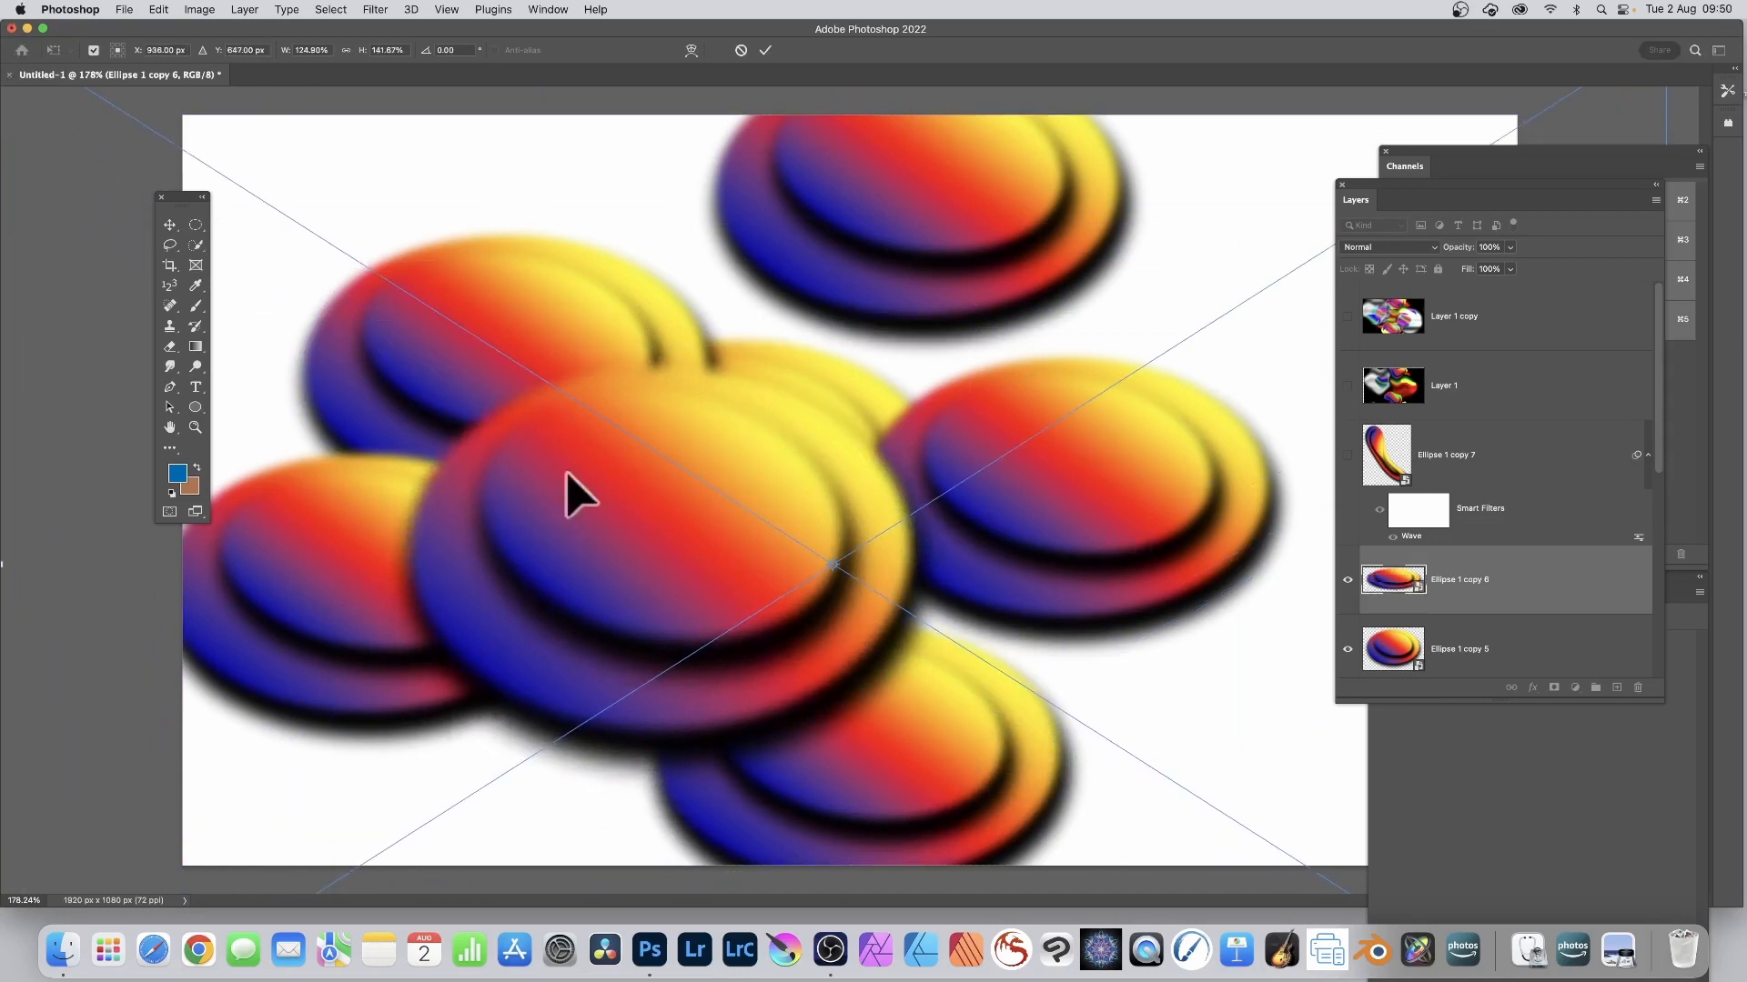
left_click_drag(741, 495, 881, 495)
key("Return")
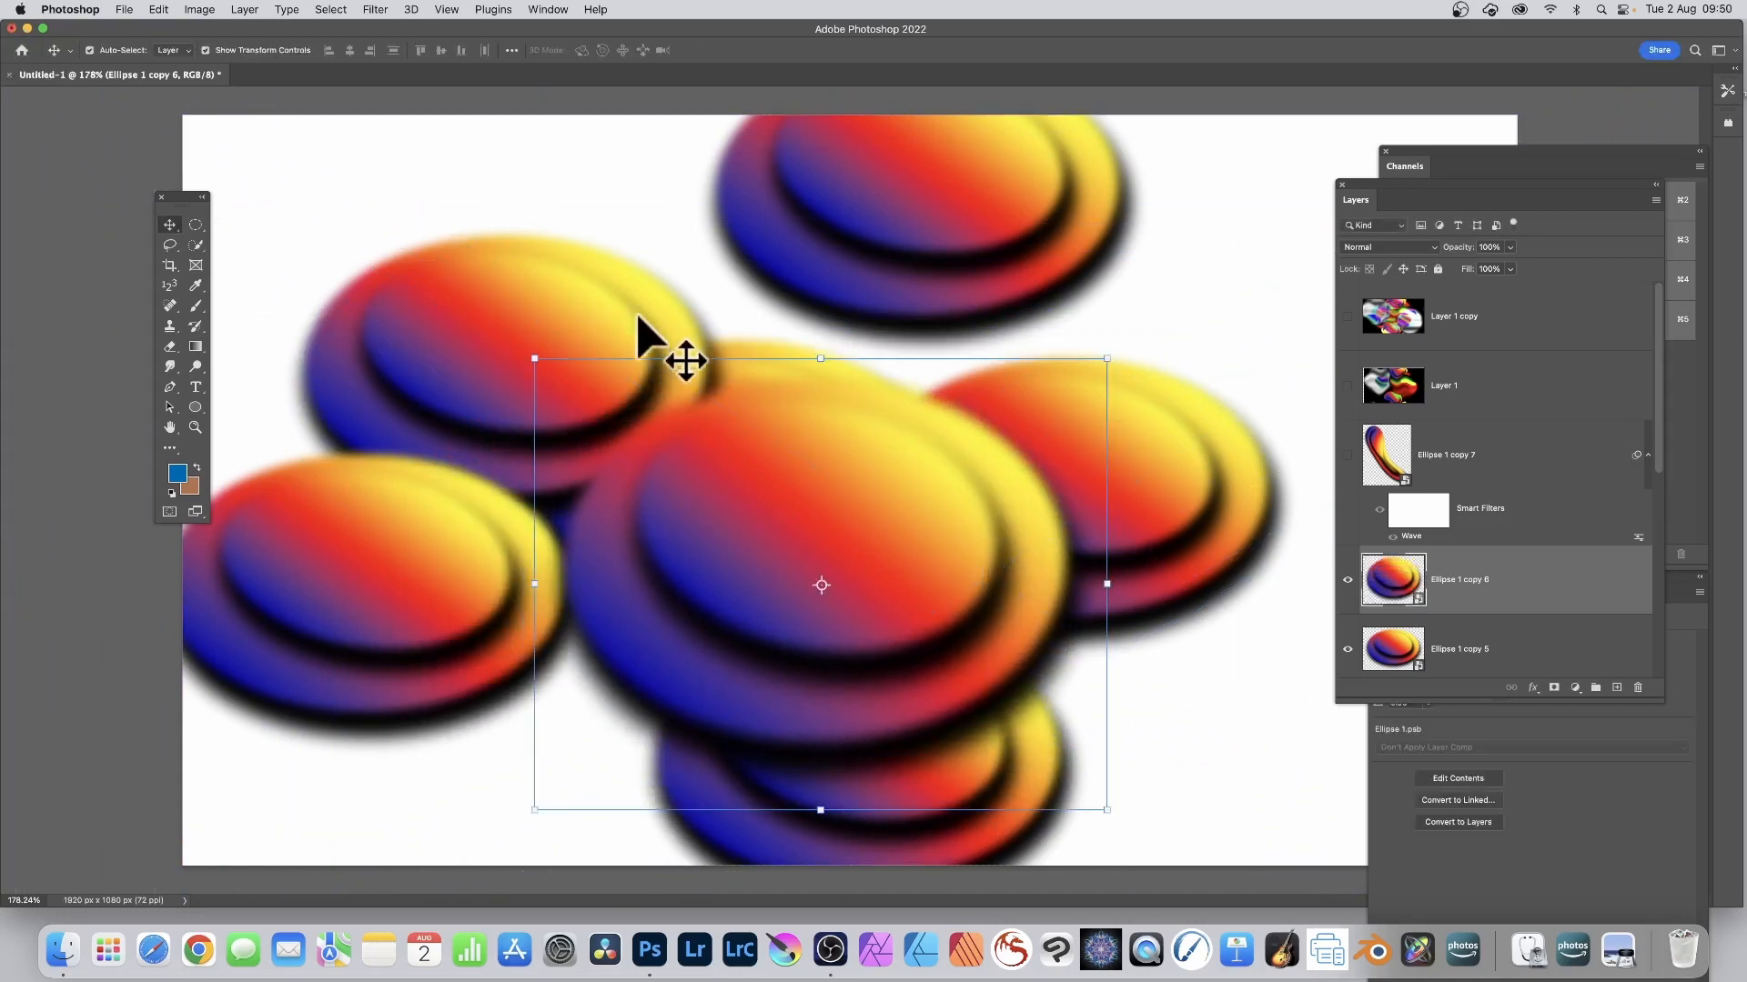
Apply a Sine Wave filter to Ellipse 1 copy 6 with 1 generator, wavelength 240–449, amplitude 5–483, 100% scale and Wrap Around
left_click(373, 11)
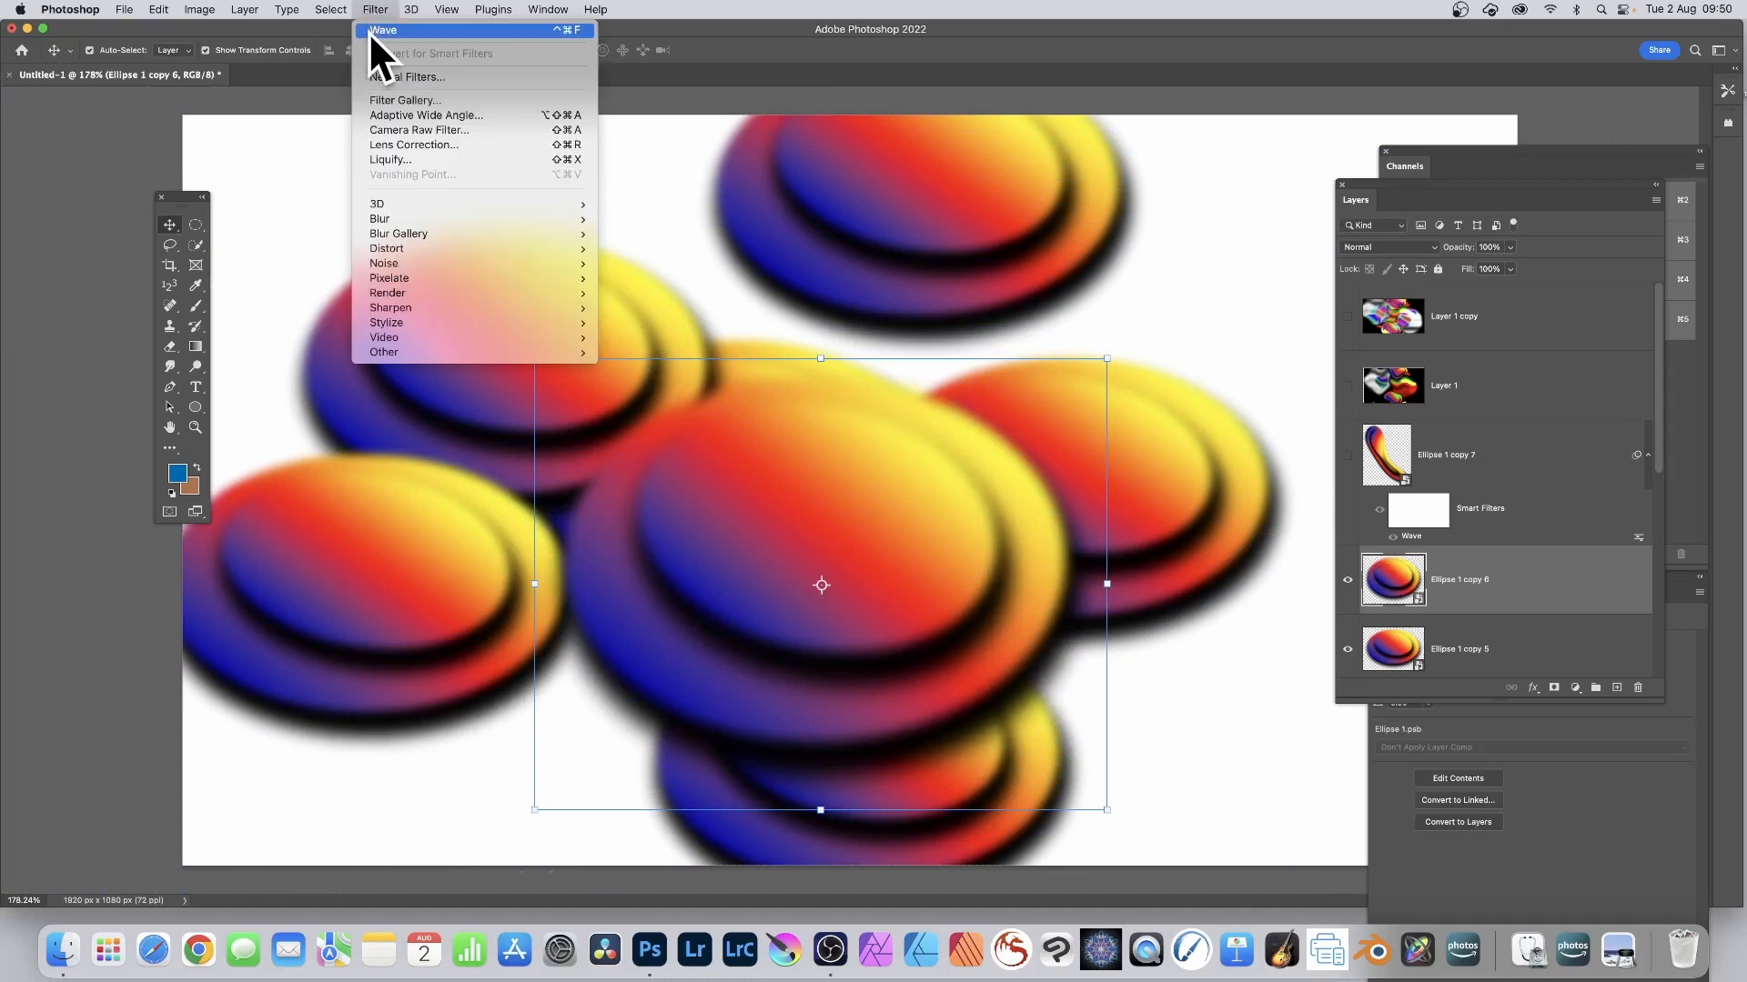
left_click(373, 31)
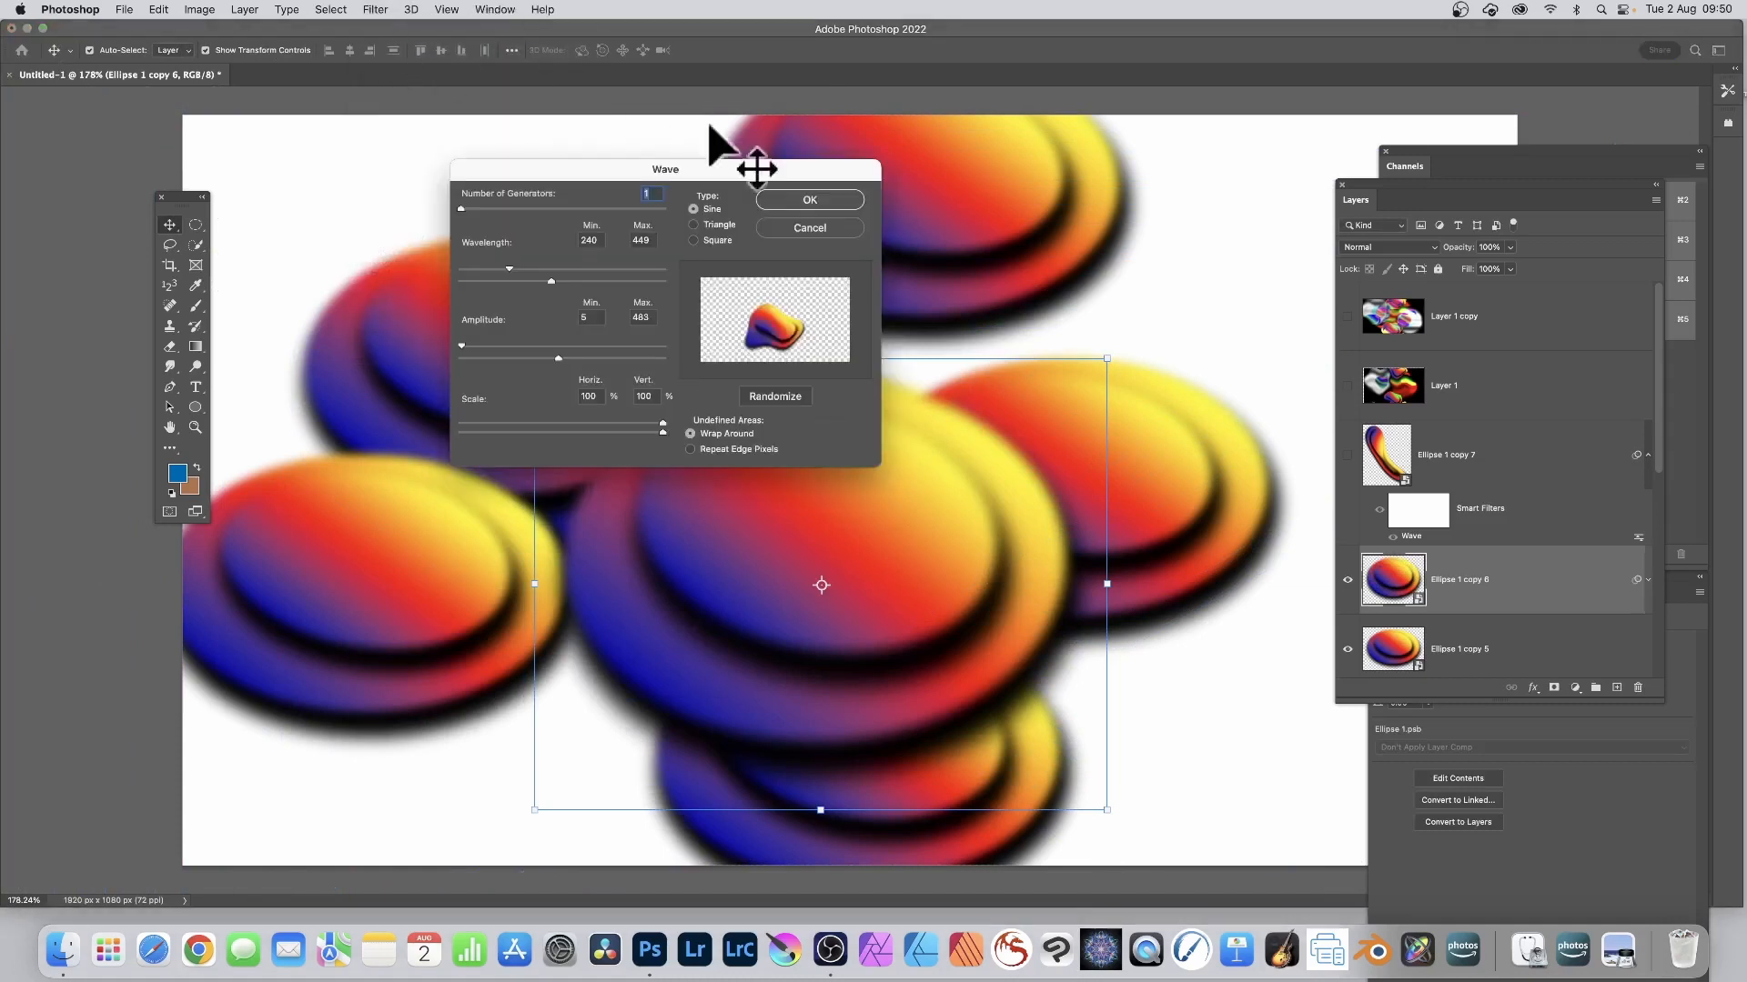
left_click(809, 201)
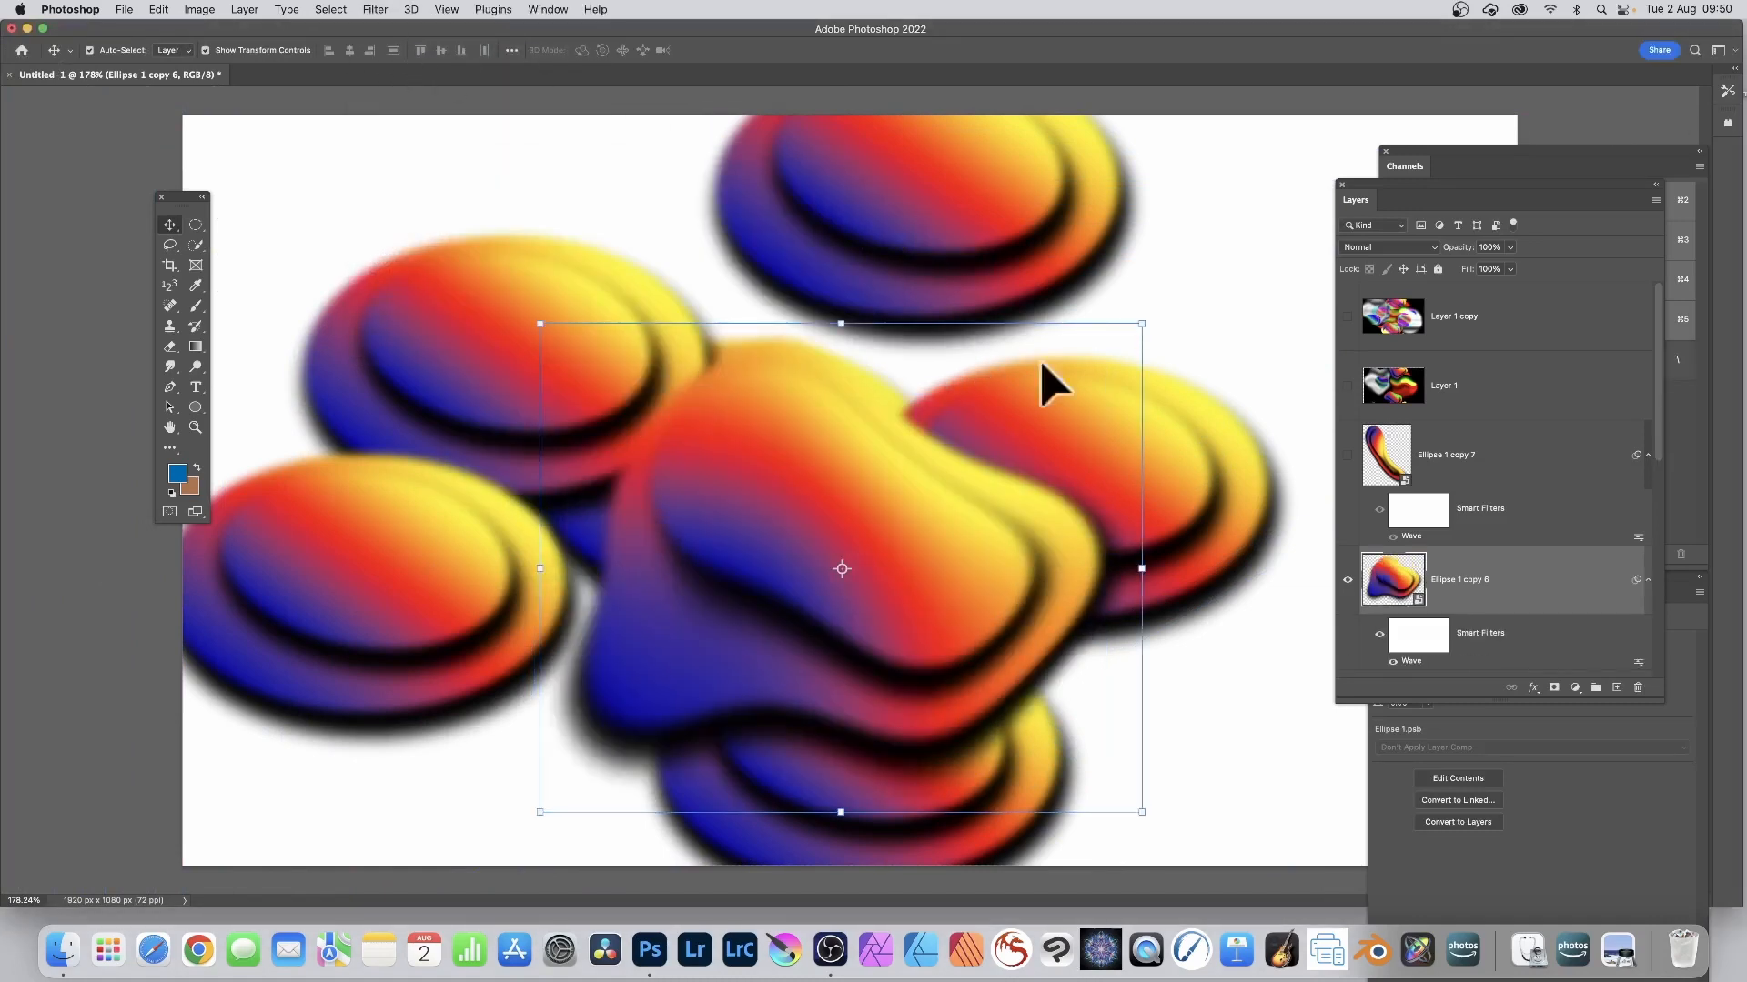
Show Ellipse 1 copy 7, Layer 1 and Layer 1 copy again, and make Layer 1 copy the active layer
left_click(1348, 455)
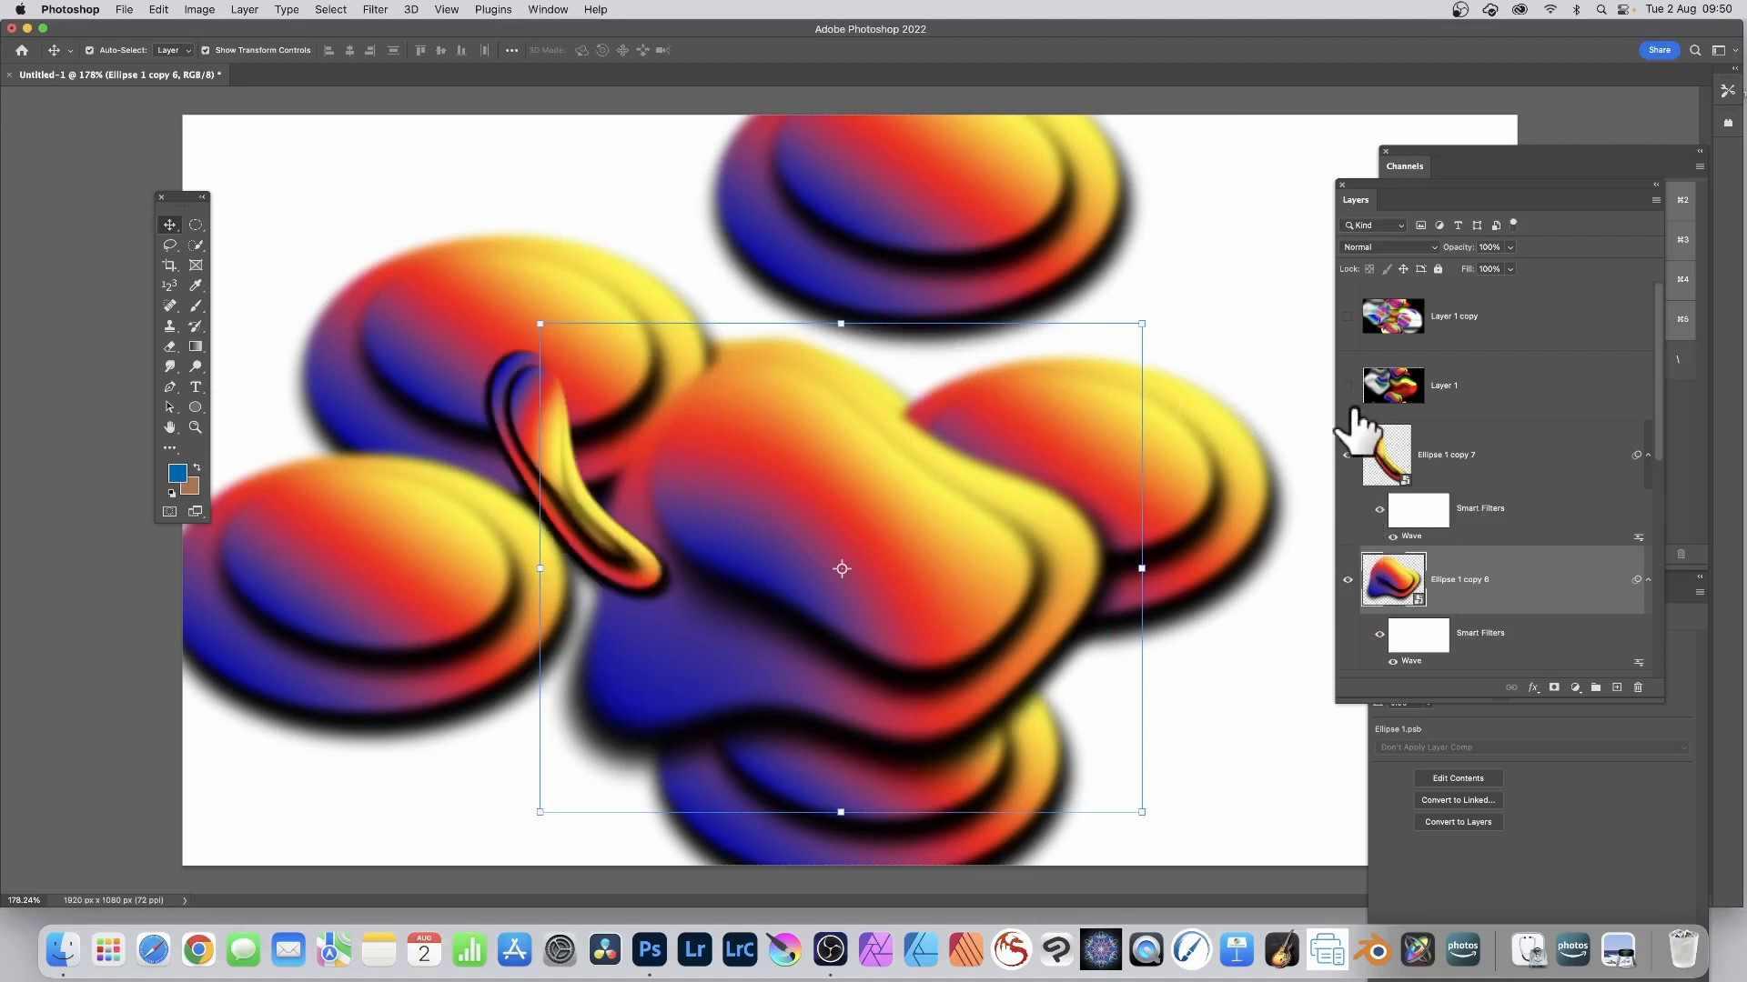
left_click(1347, 384)
left_click(1348, 316)
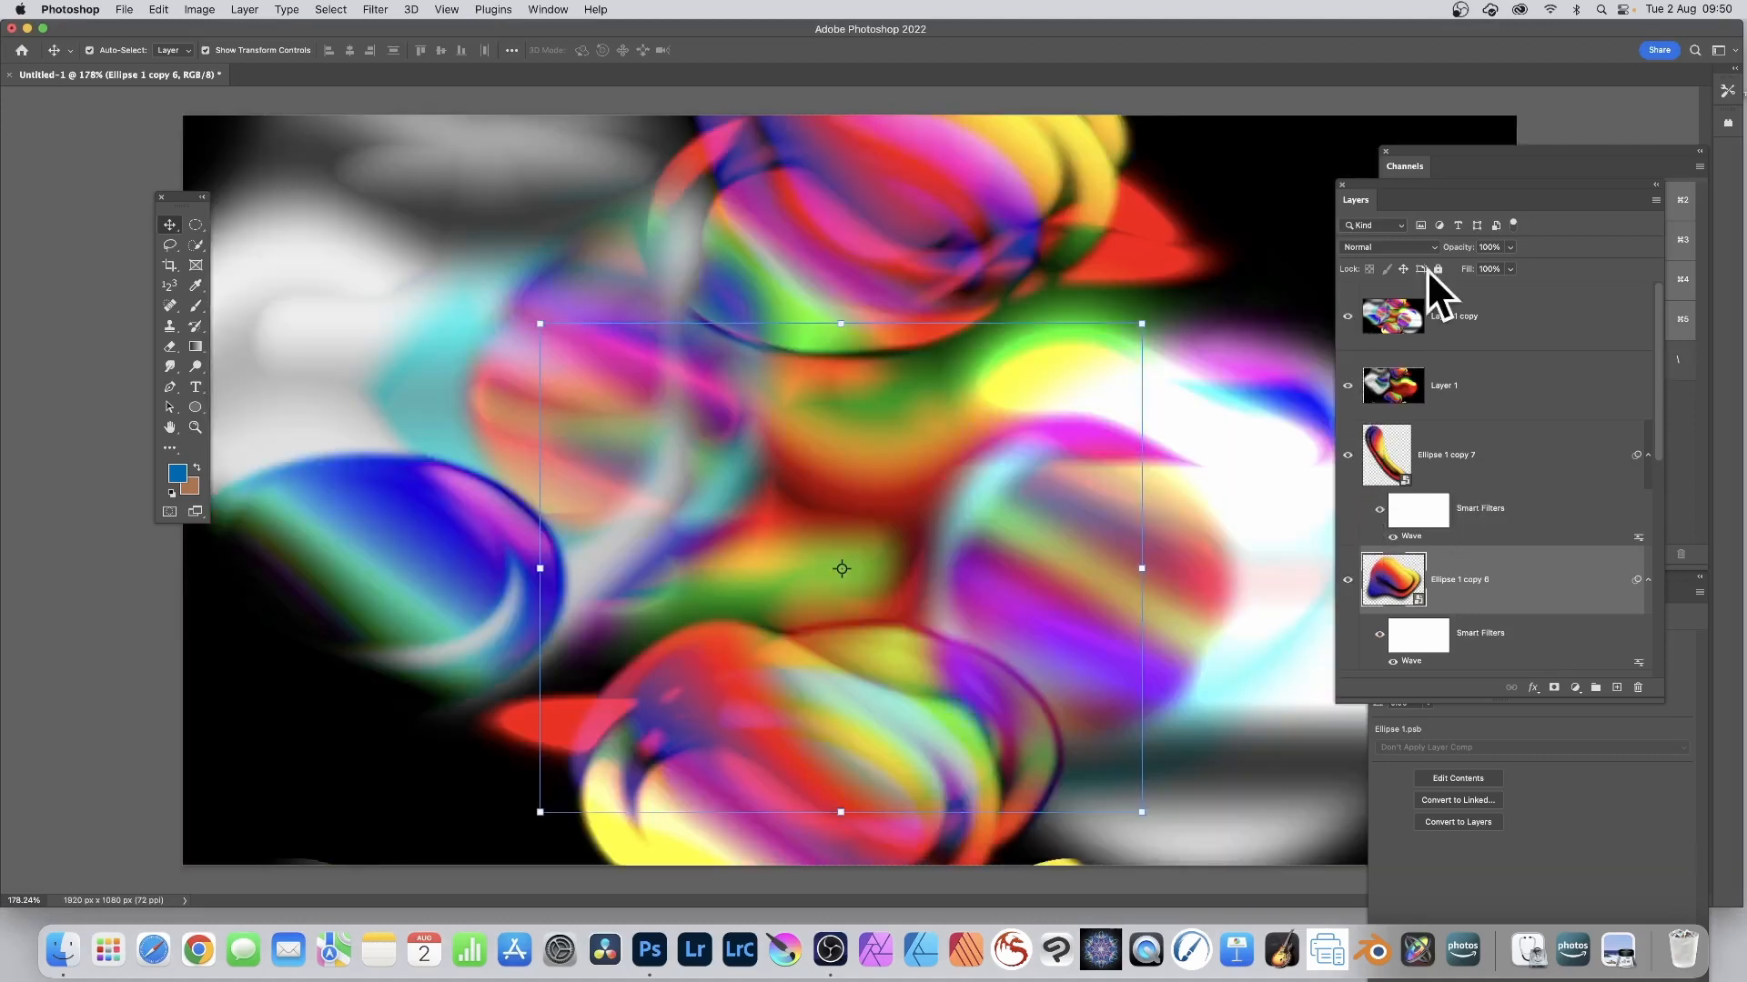
left_click(1442, 323)
left_click_drag(1392, 205, 1253, 186)
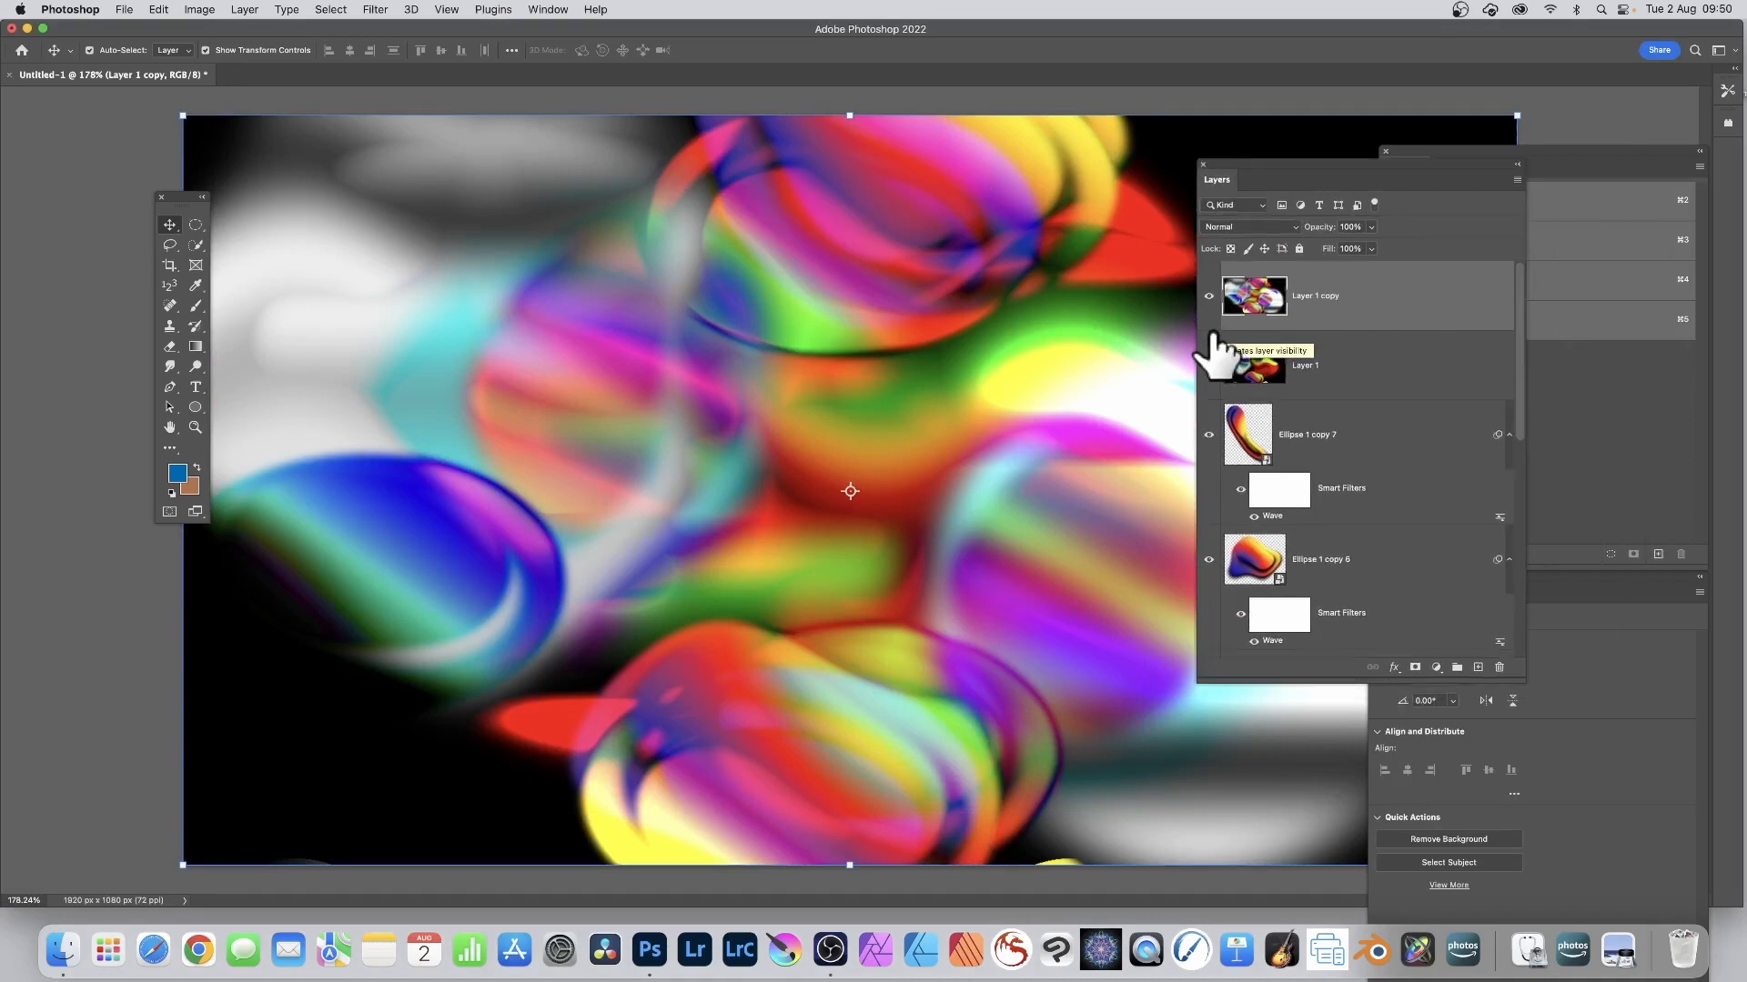
Start an Apply Image blend on Layer 1 copy with Ellipse 1 copy 6 as source and Pin Light blending
left_click(199, 9)
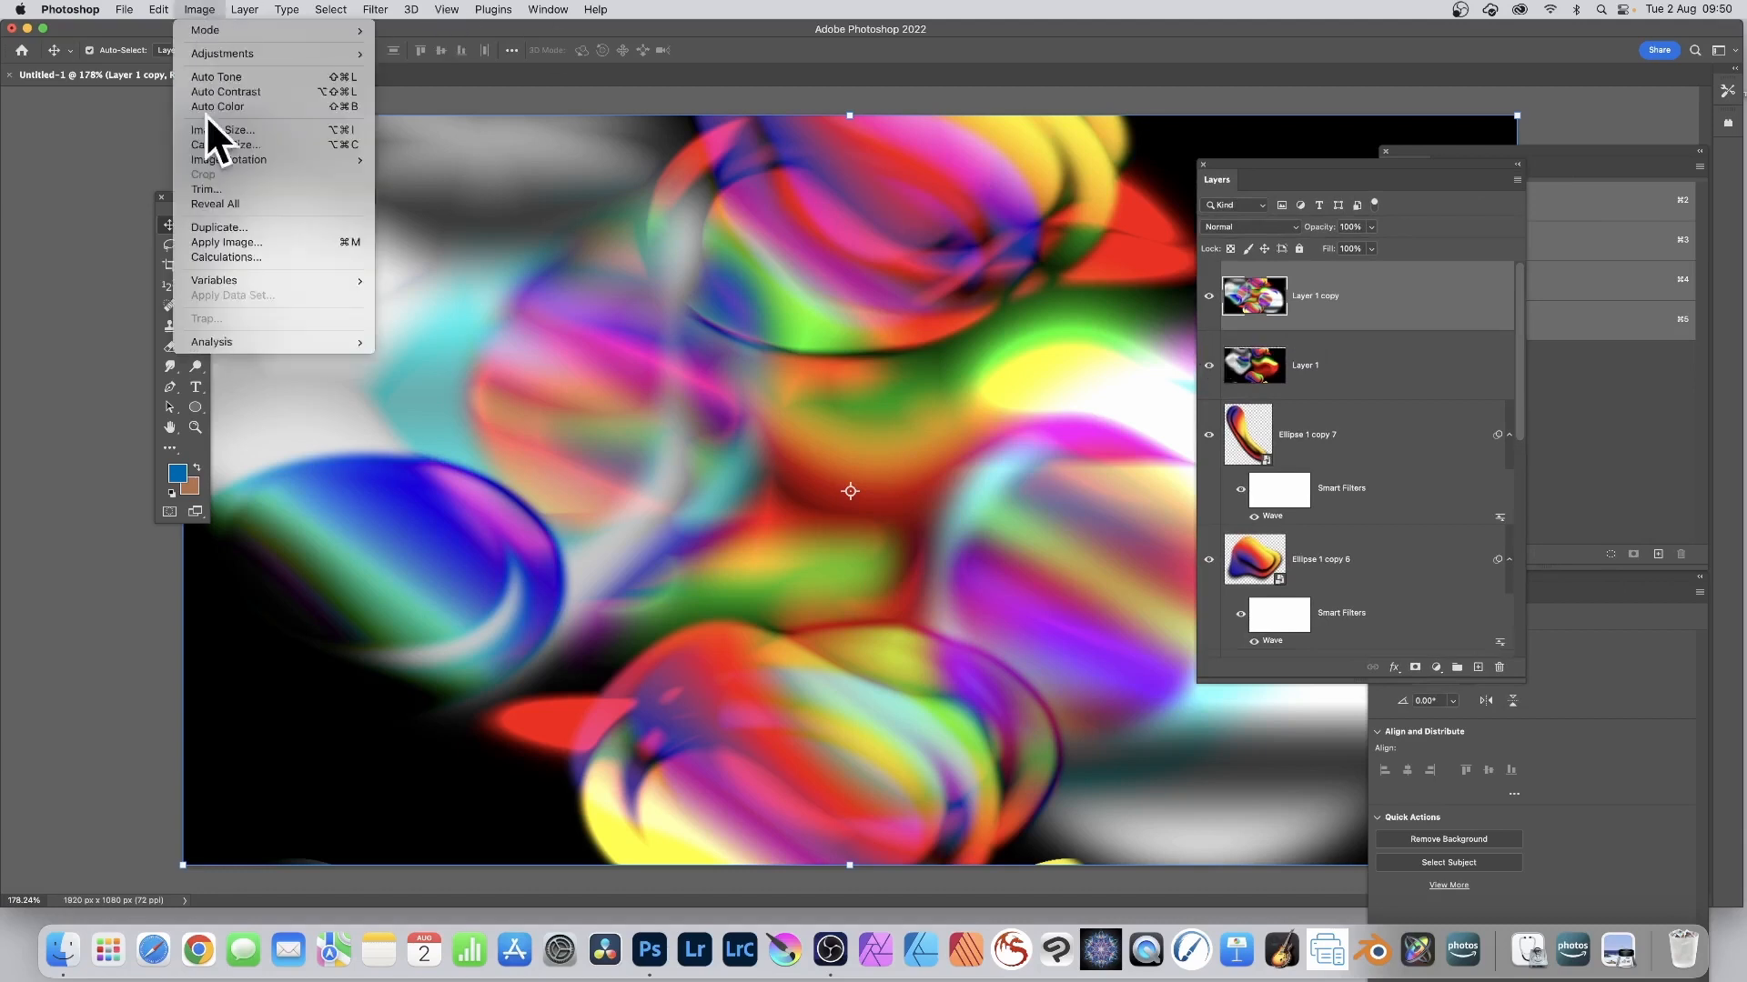
left_click(221, 242)
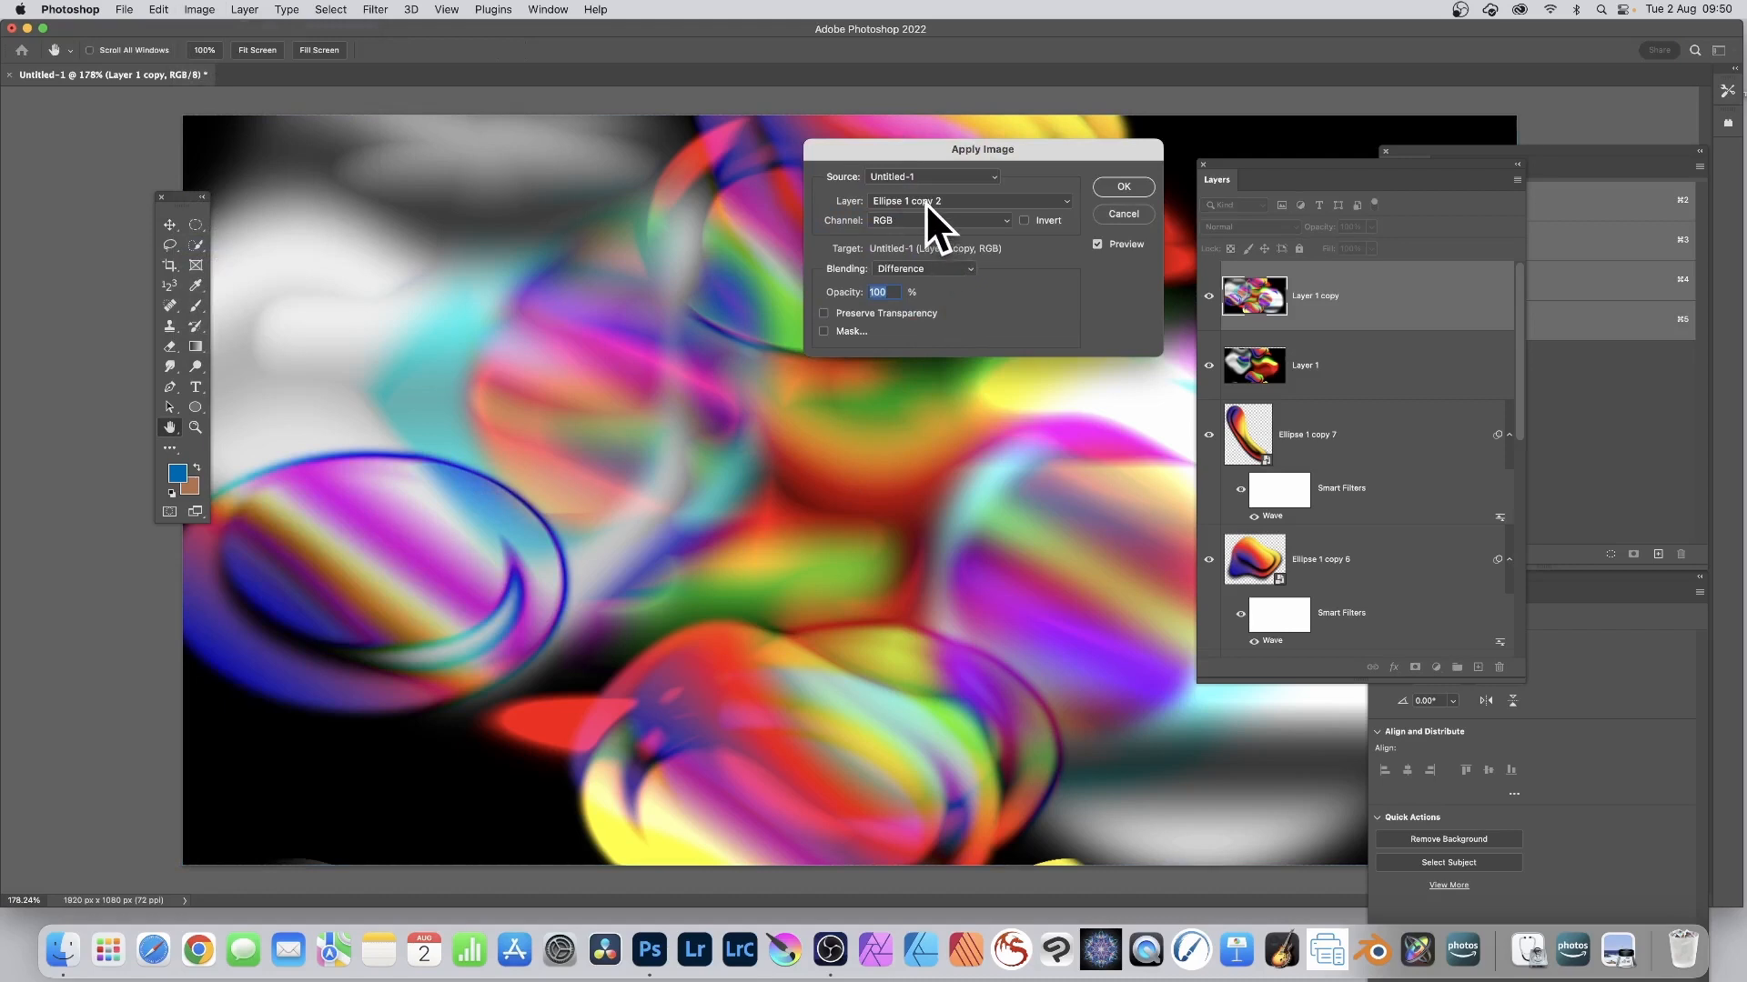
left_click(925, 202)
left_click(925, 139)
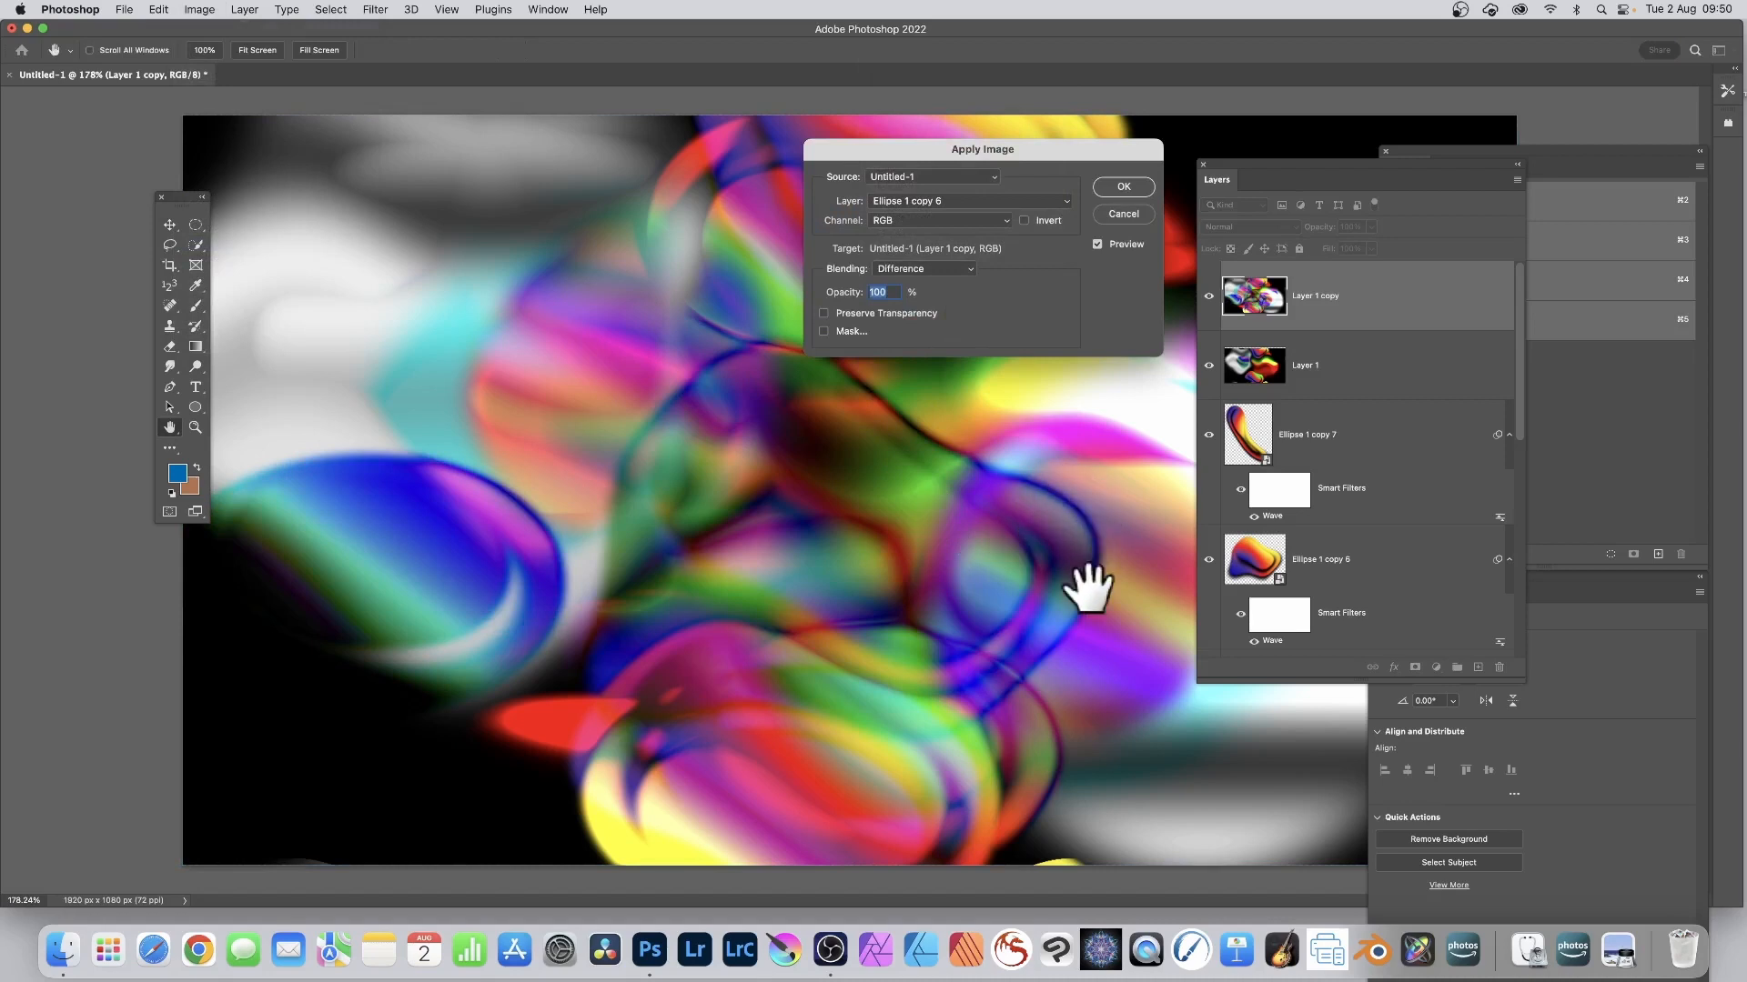
left_click(909, 268)
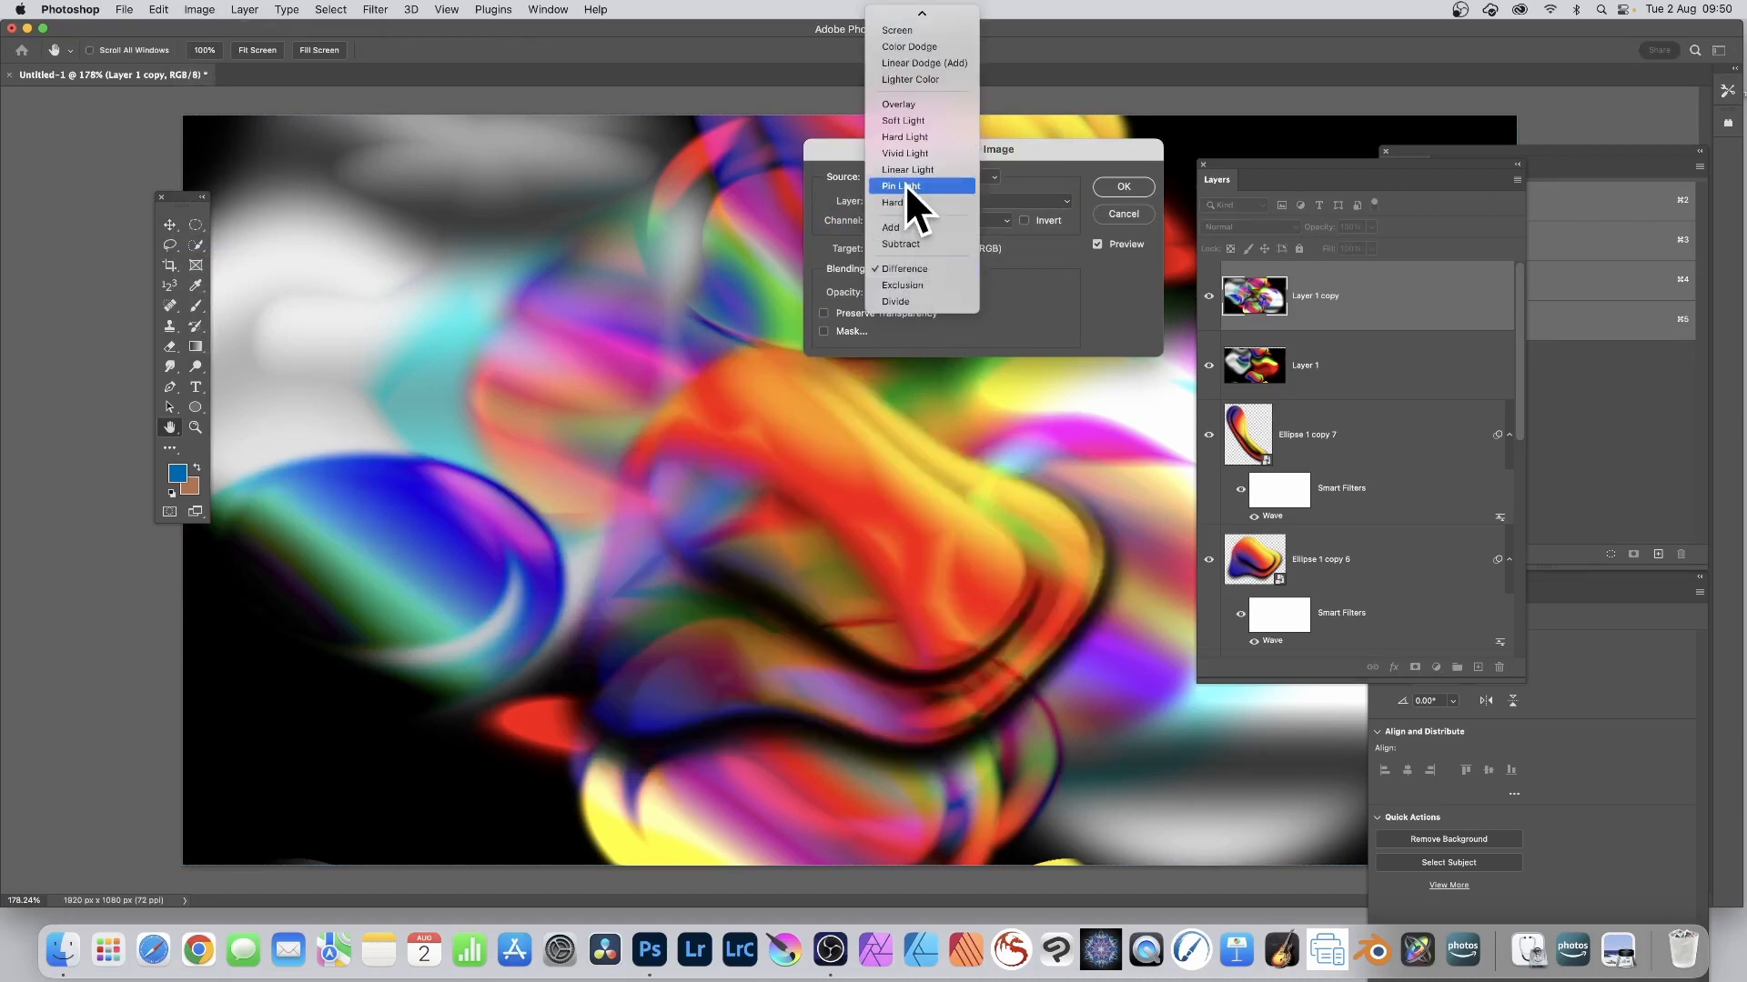
left_click(904, 185)
left_click(925, 216)
left_click(921, 196)
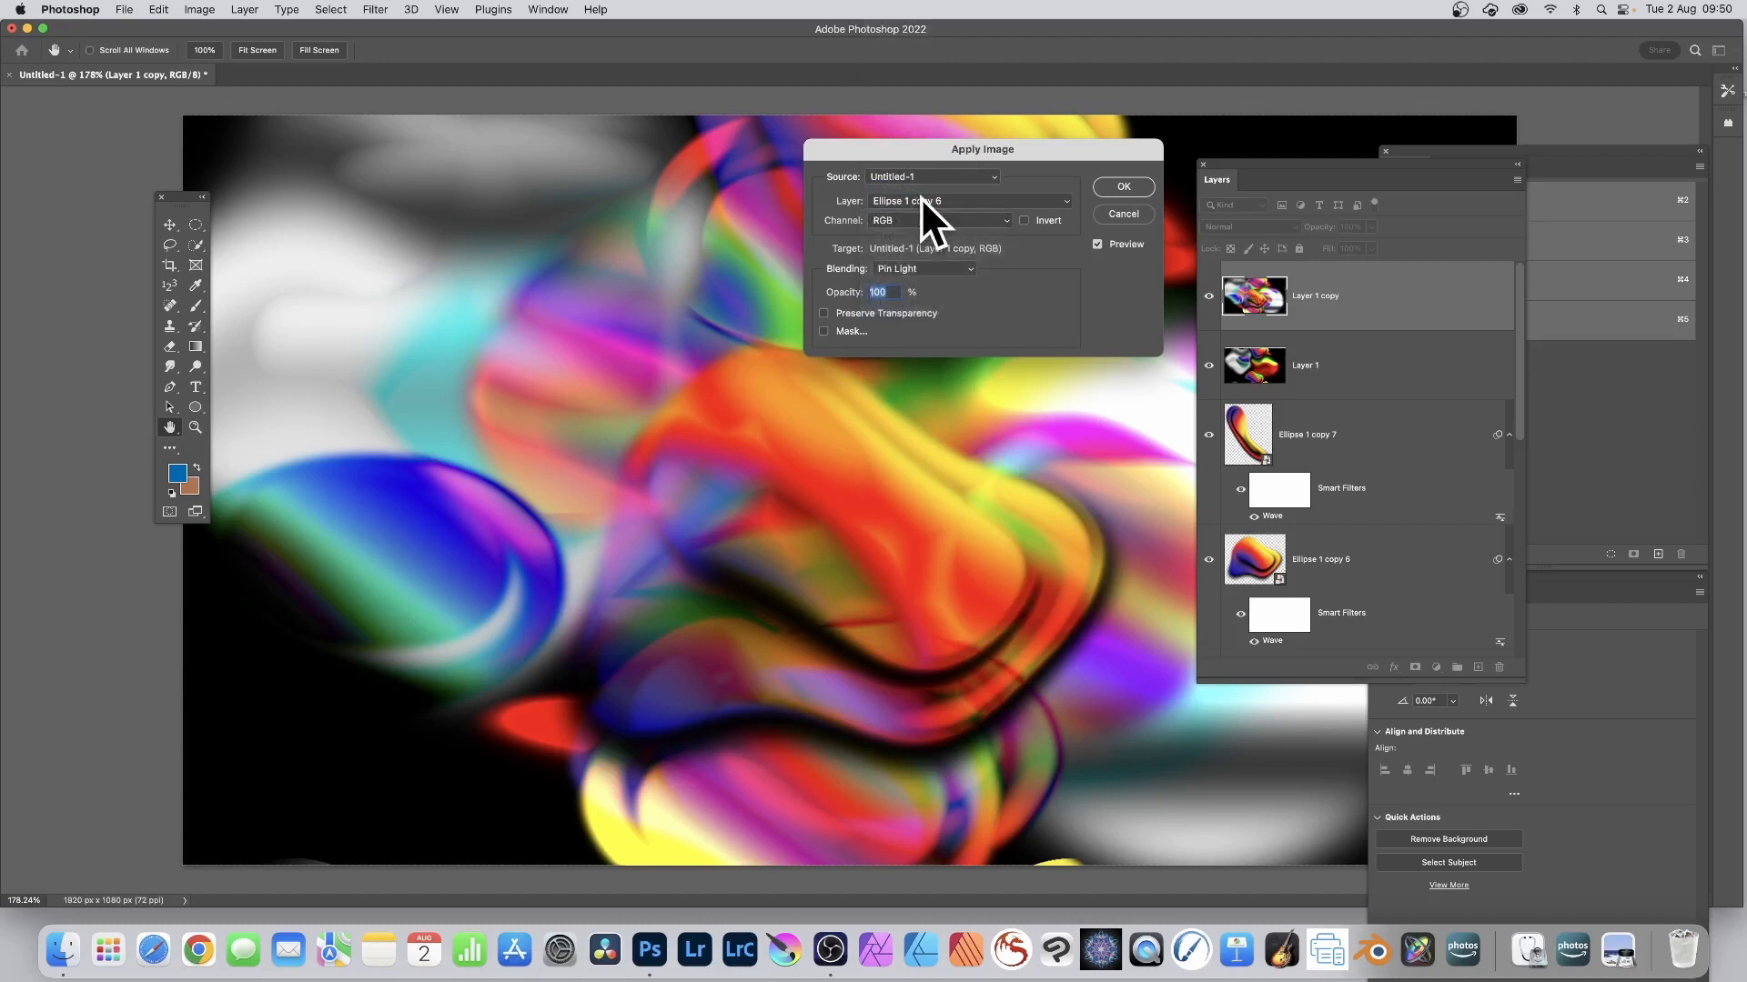
Try the source's Green channel, set the Apply Image channel to Blue, and apply the Pin Light blend at 100% opacity
left_click(912, 220)
left_click(903, 250)
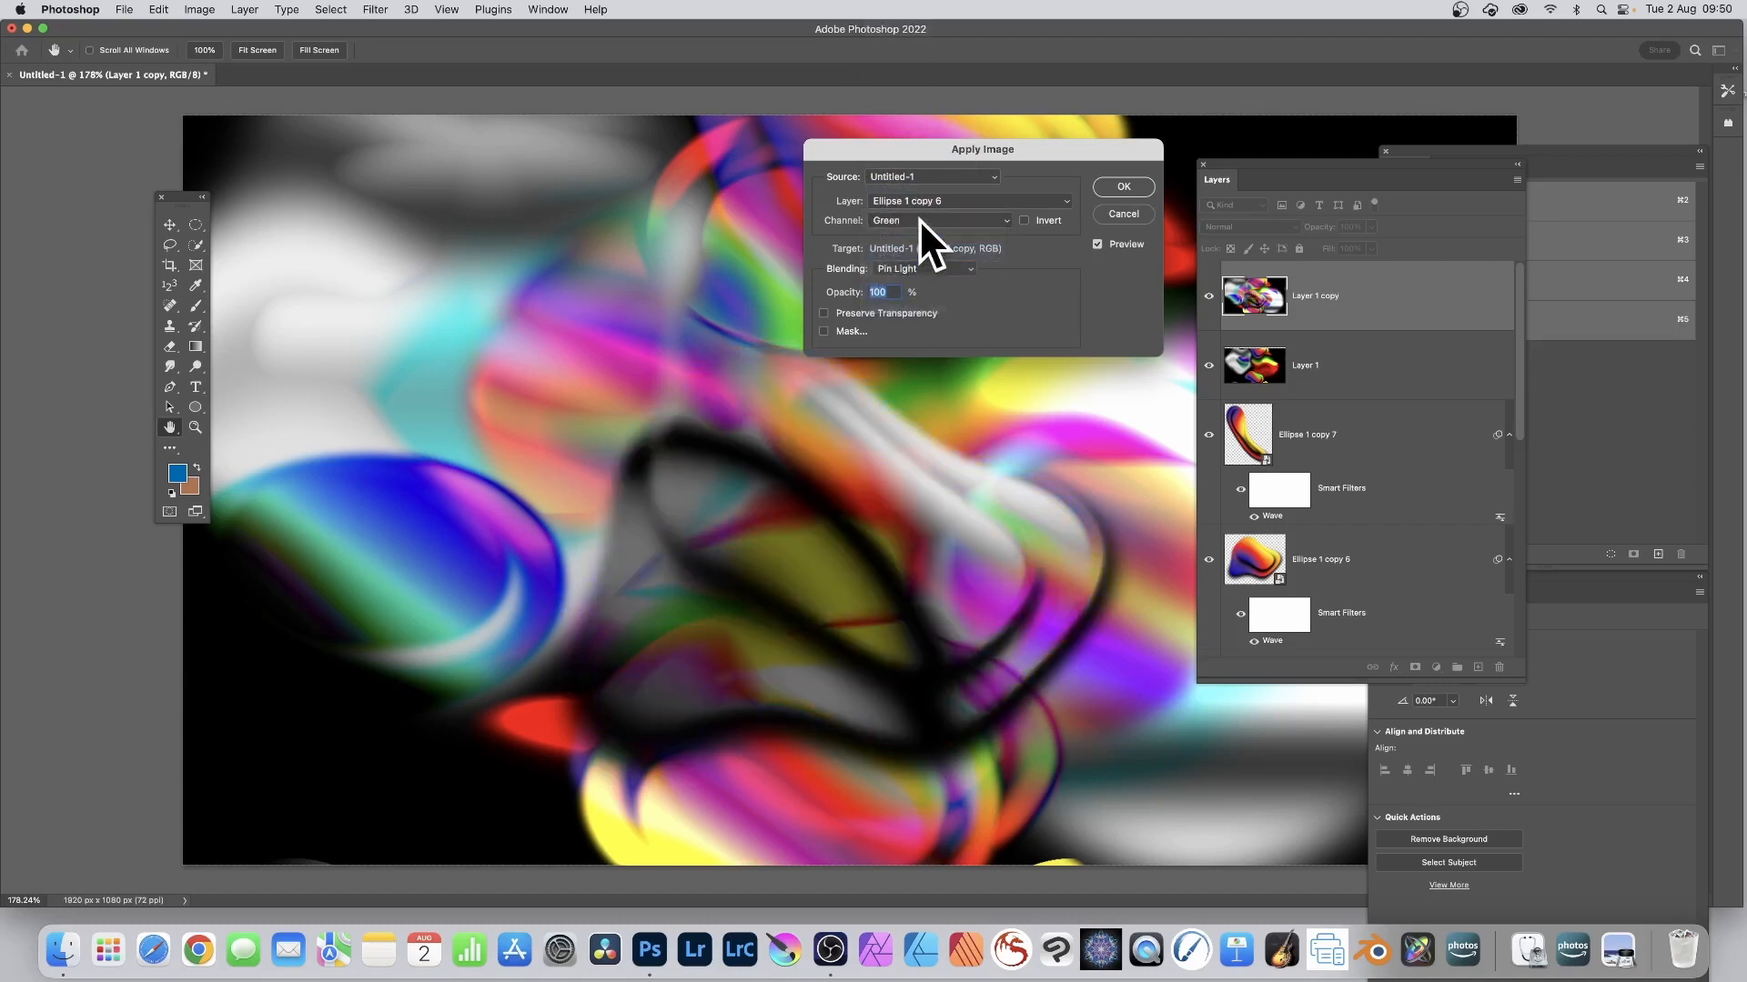
left_click(919, 218)
left_click(915, 232)
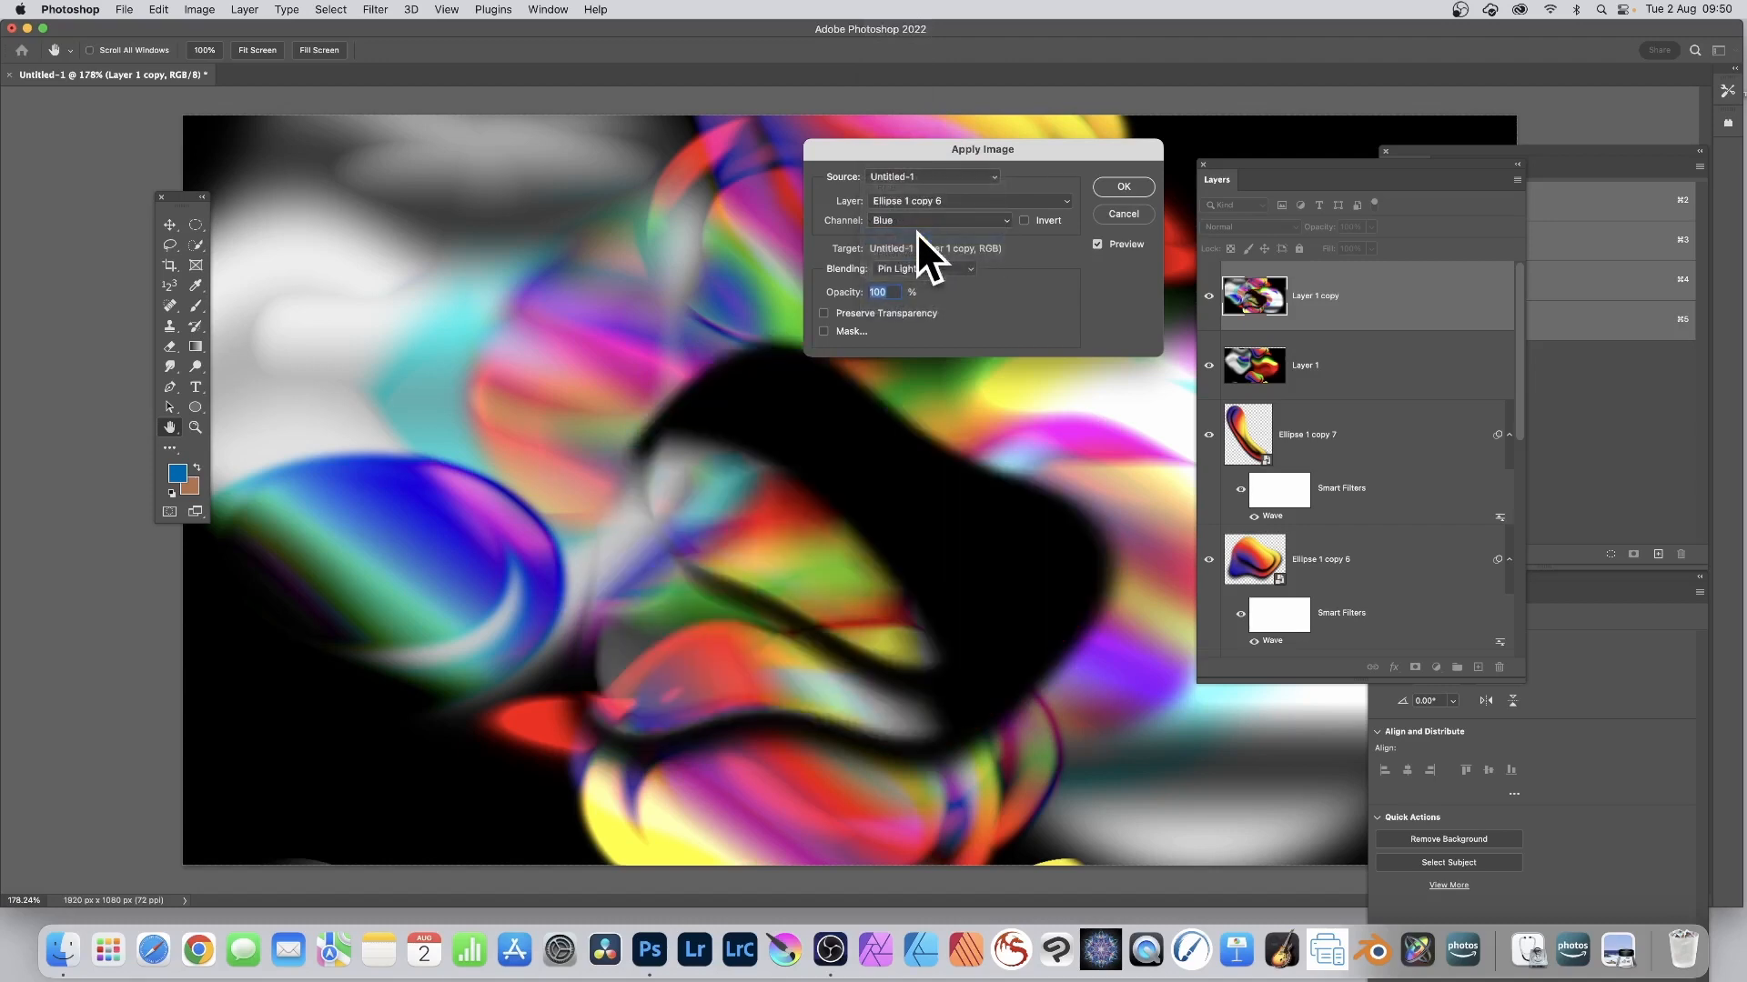
left_click(1122, 187)
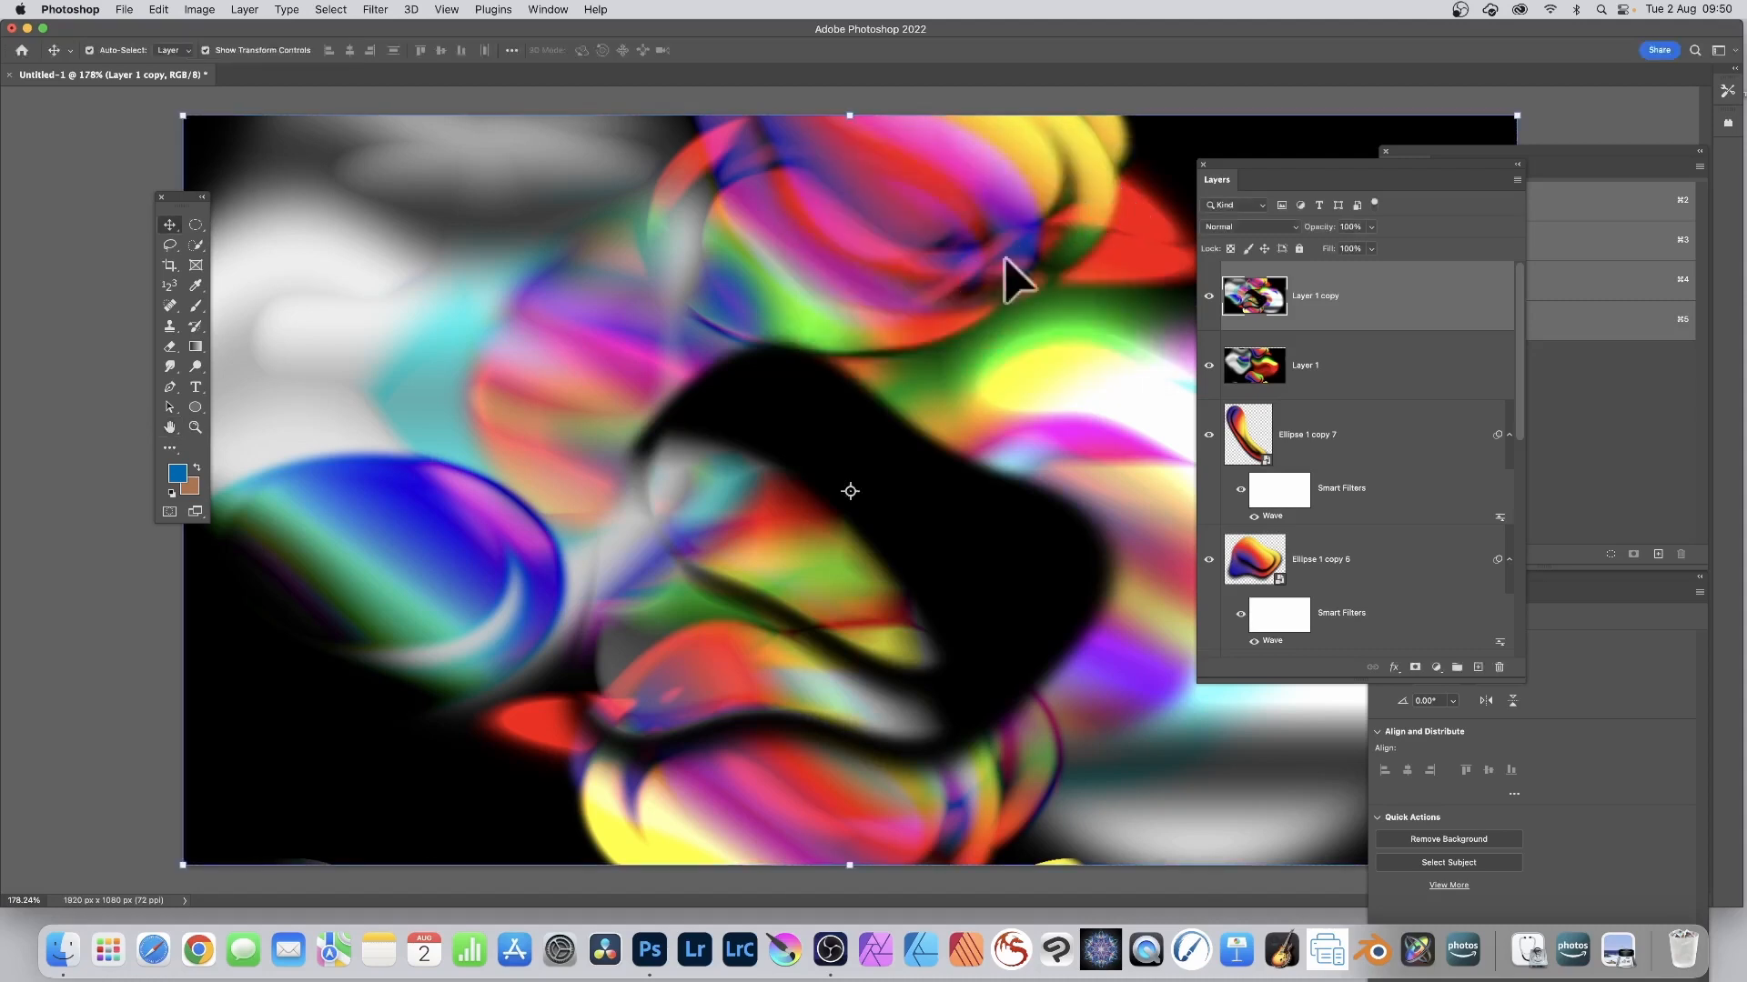
Rasterize the Ellipse 1 copy 6 smart object into a regular pixel layer
left_click(1258, 564)
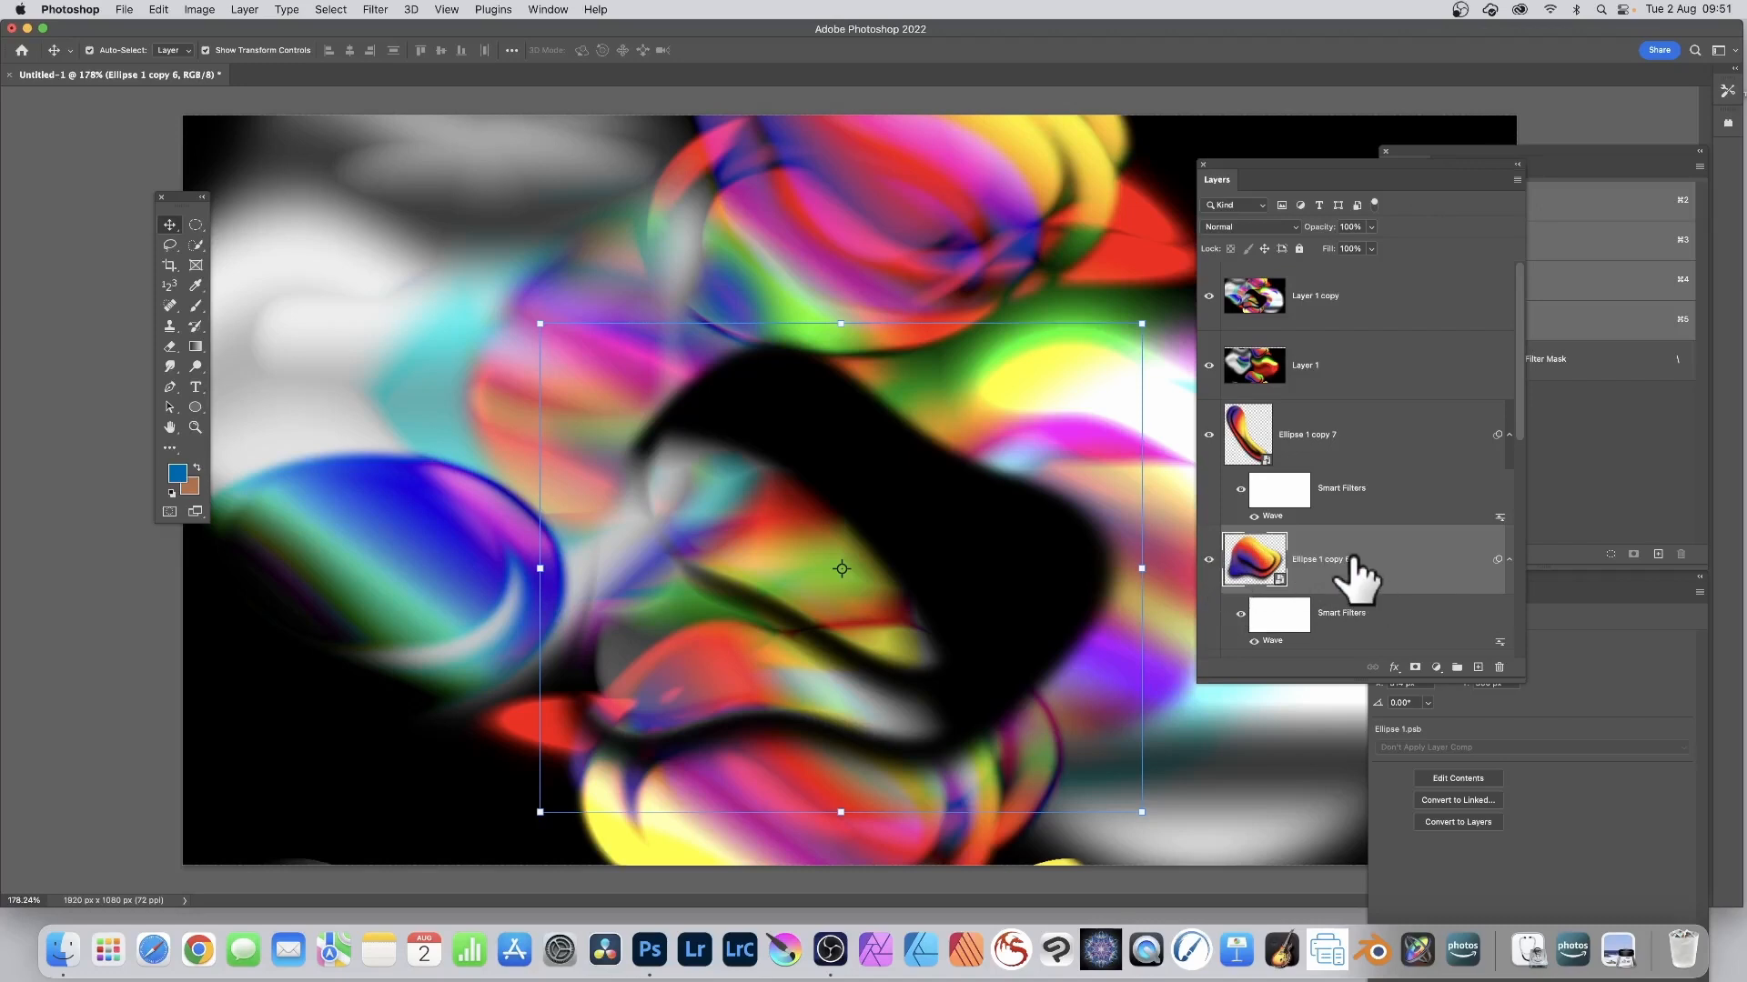
left_click(191, 9)
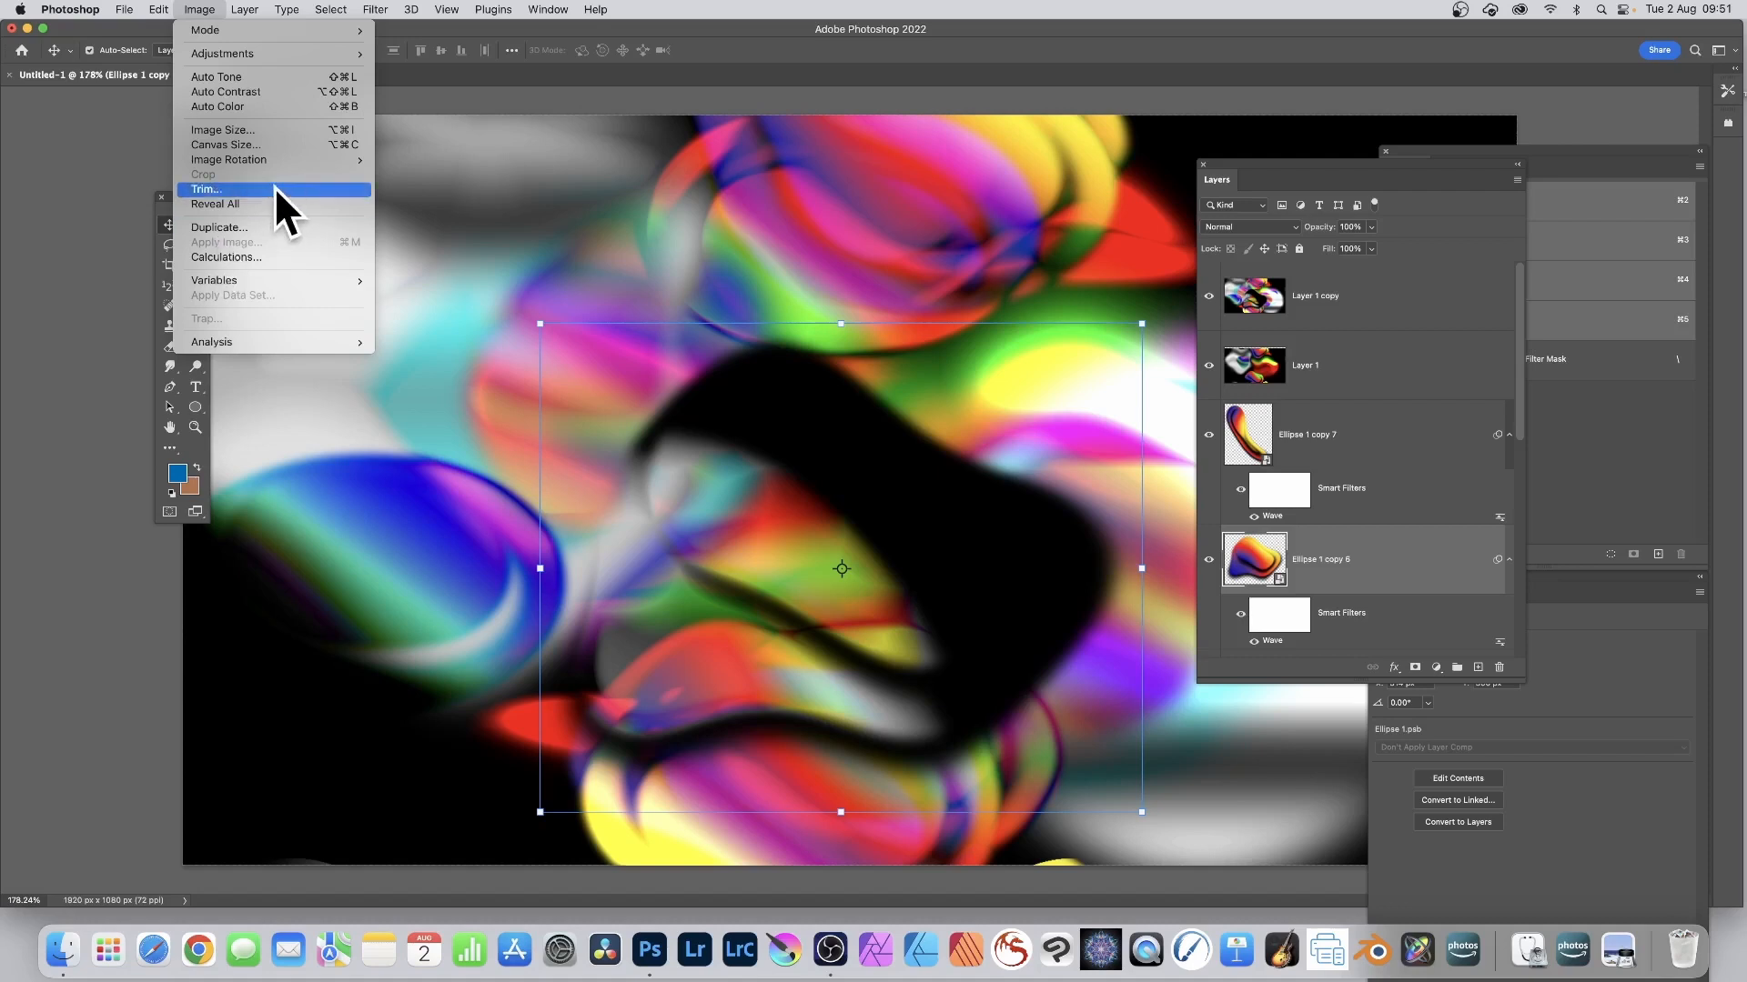
mouse_move(242, 11)
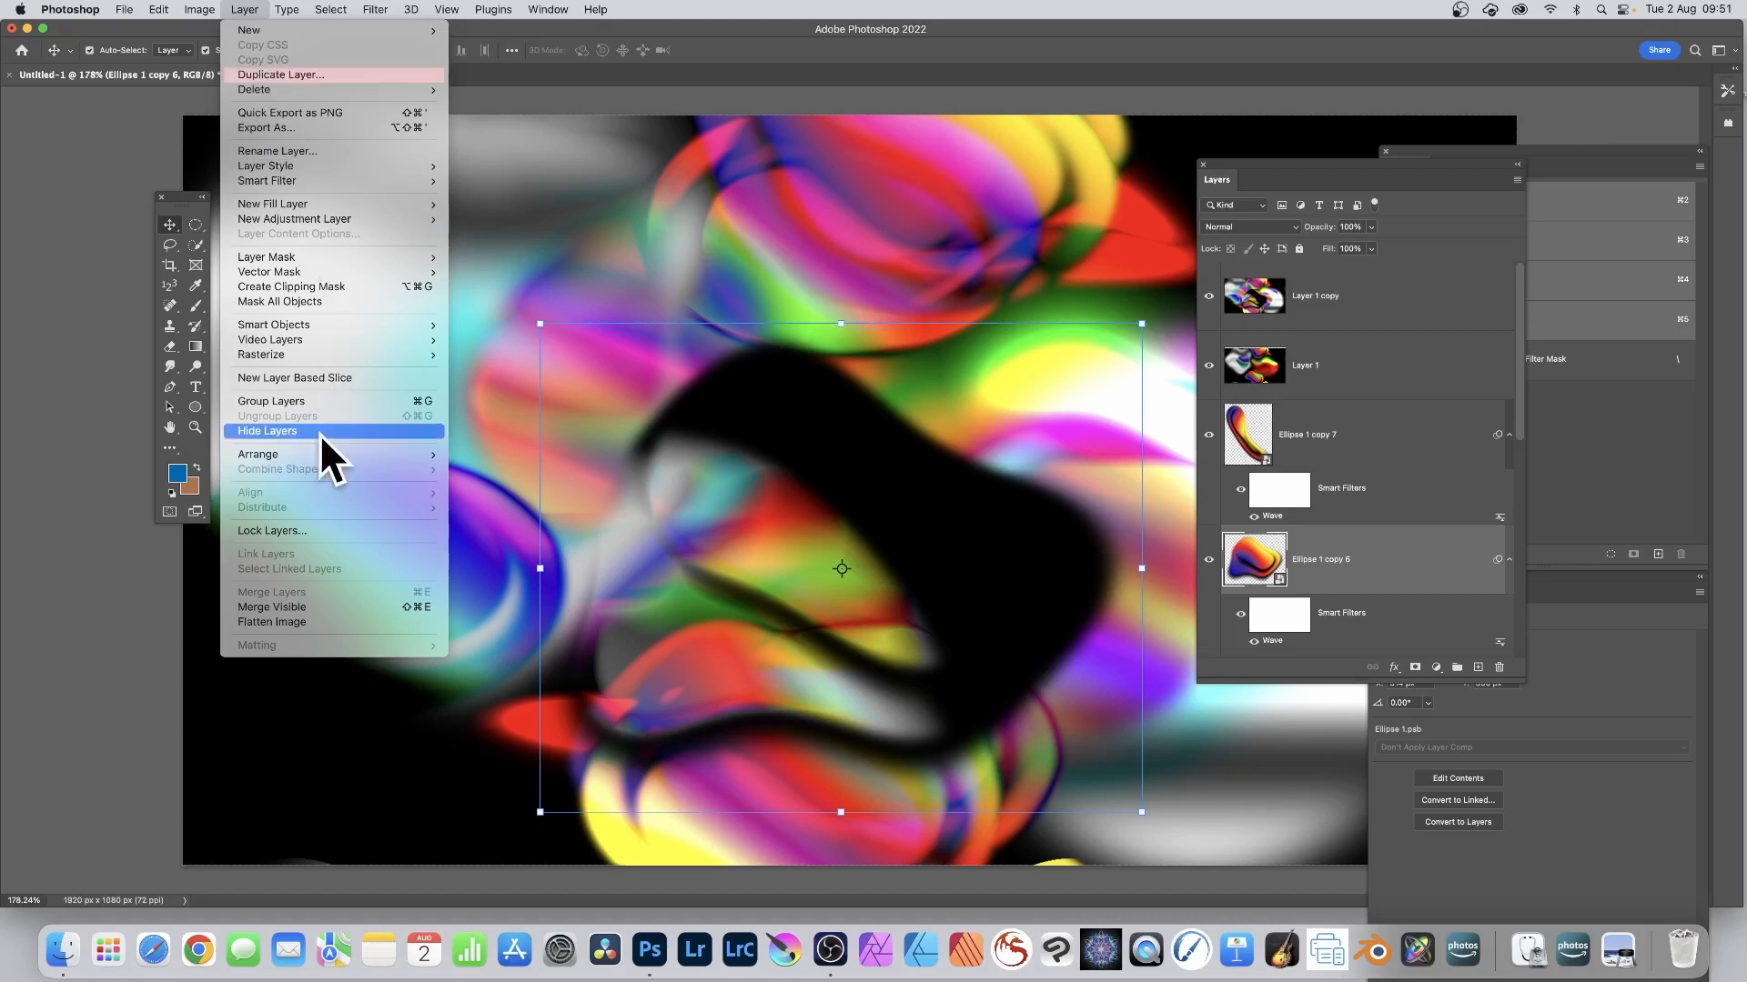
mouse_move(321, 355)
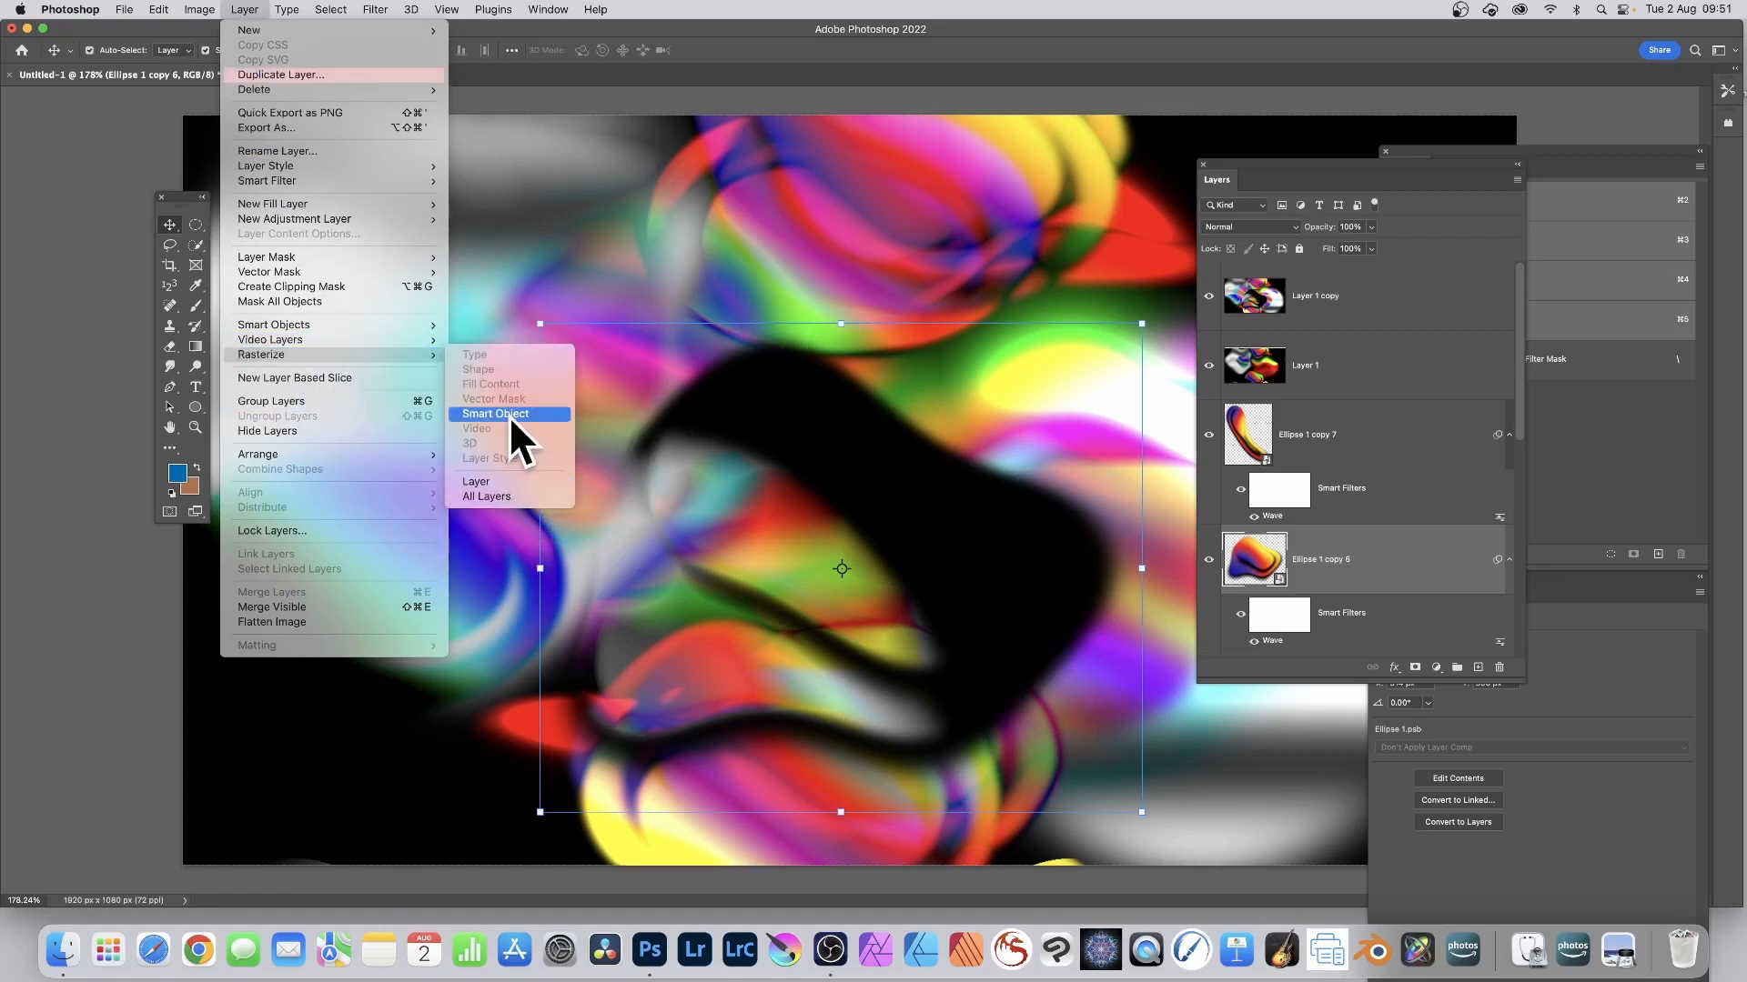
left_click(494, 481)
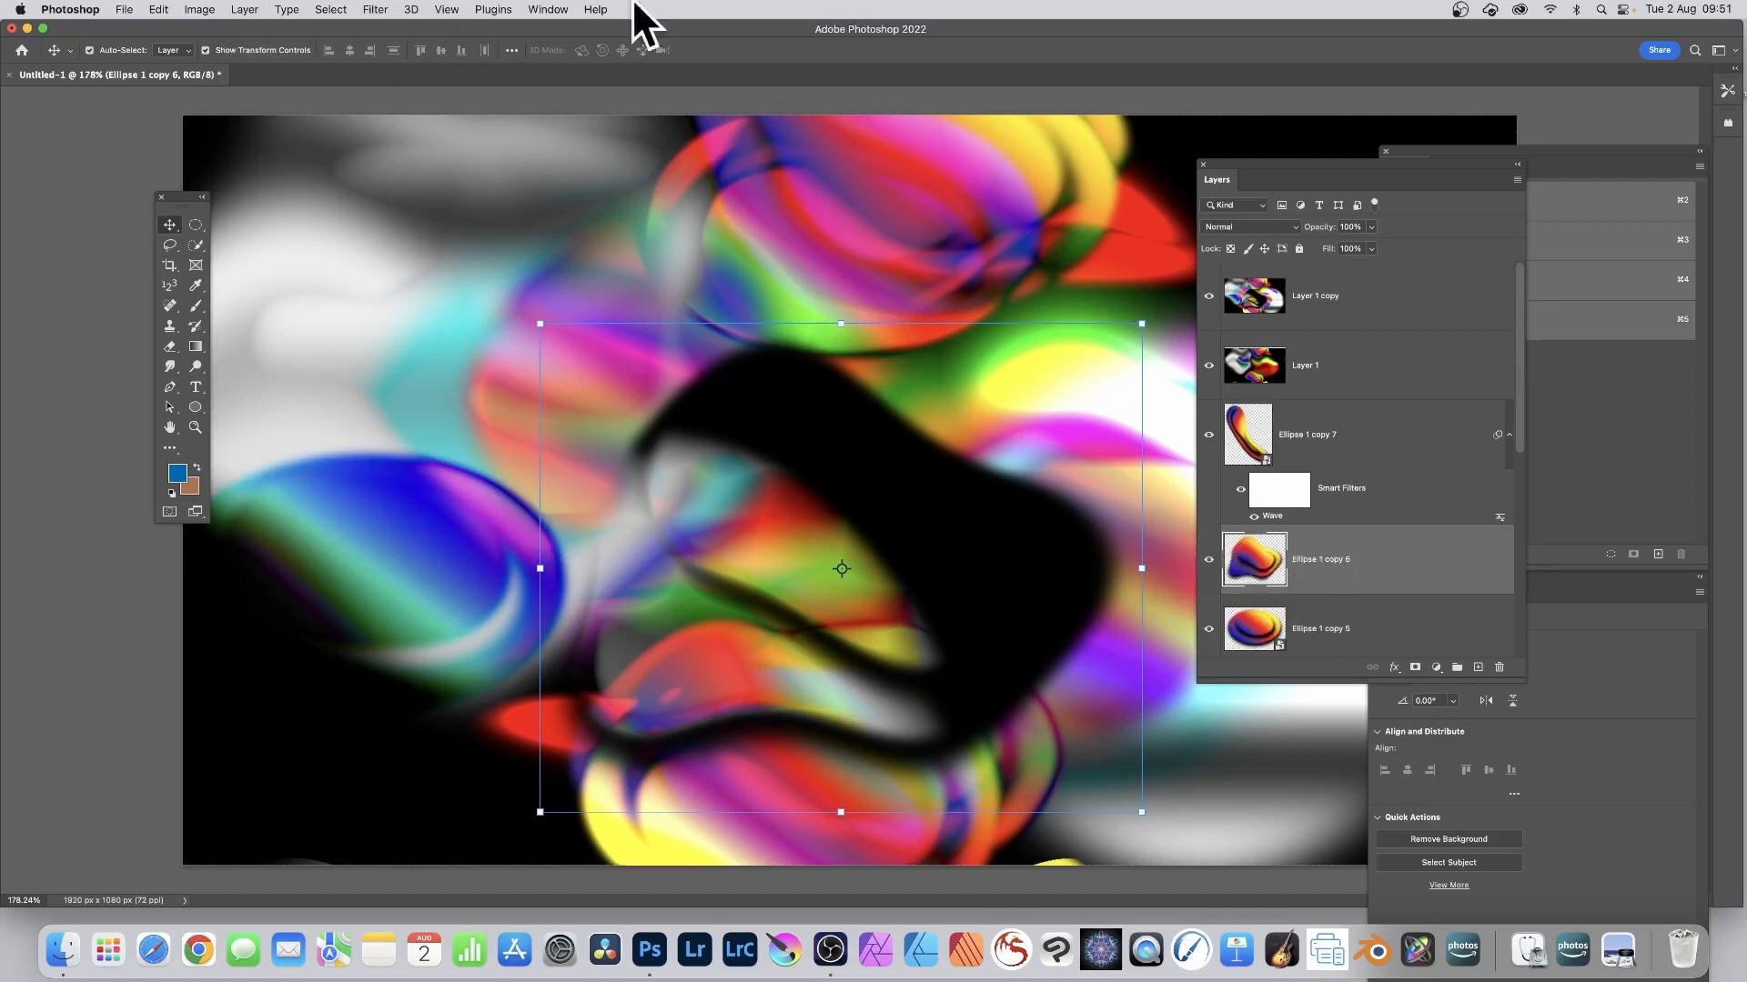
Blend Ellipse 1 copy 3 into Ellipse 1 copy 6 with Apply Image, using the RGB channel and Difference at 100% opacity
left_click(199, 10)
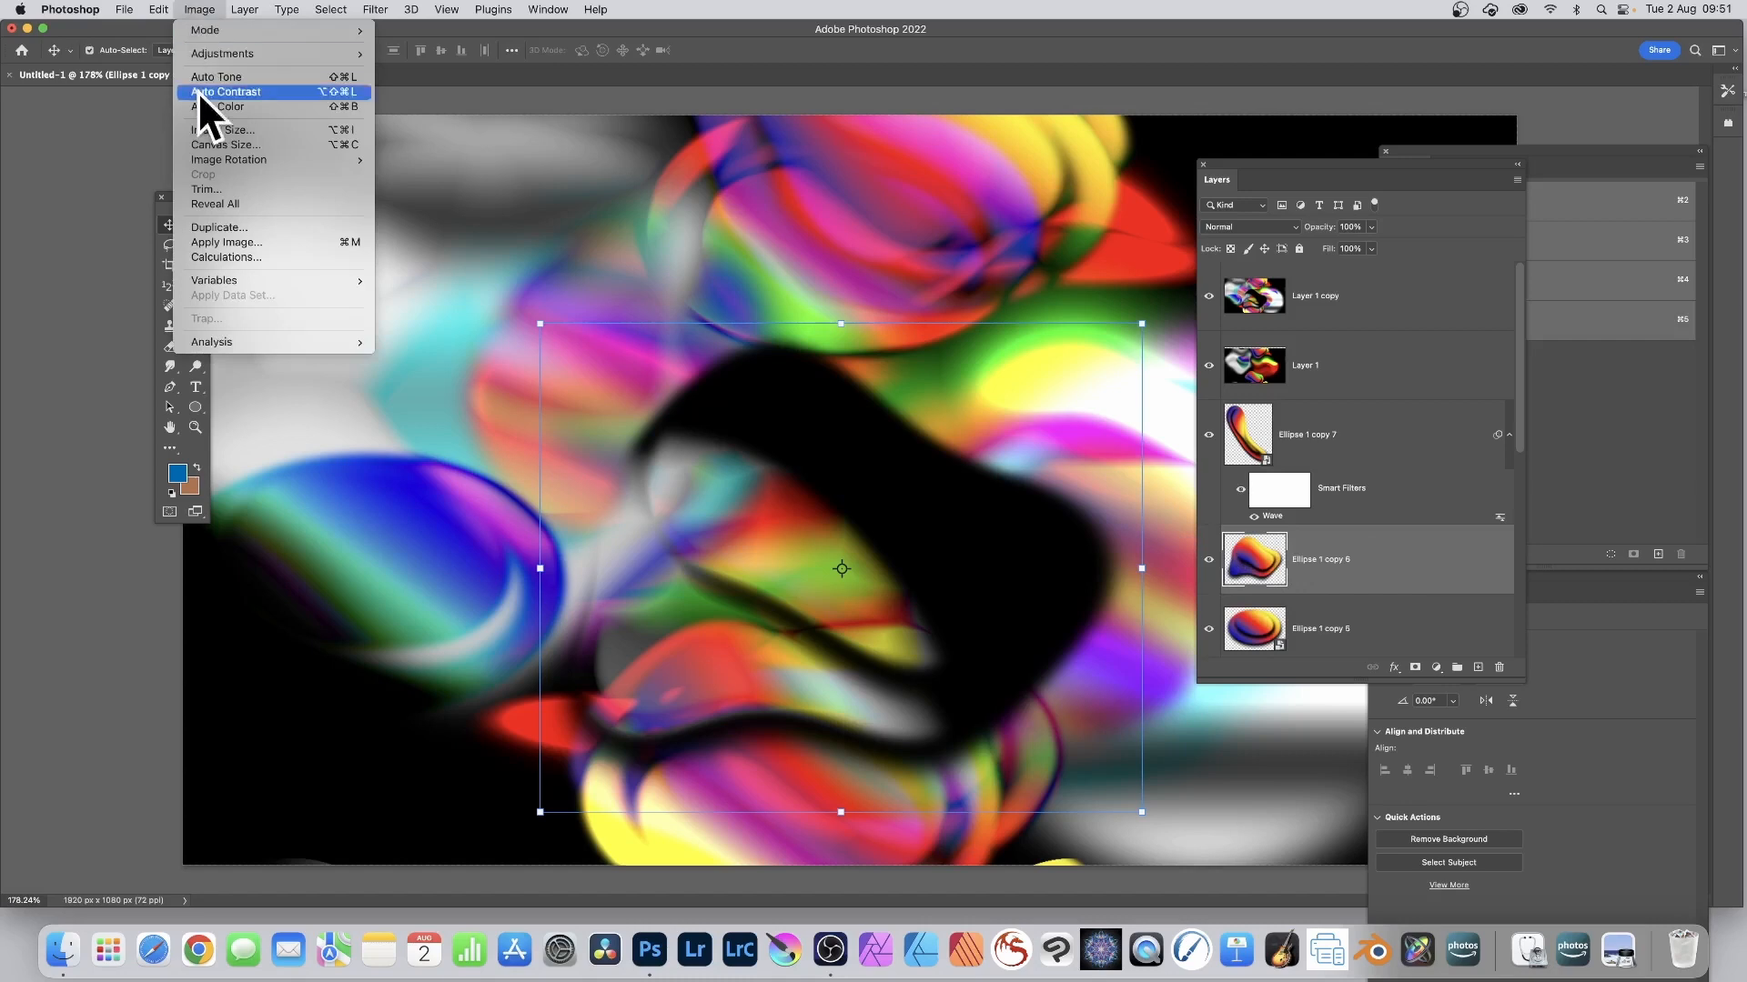
left_click(220, 242)
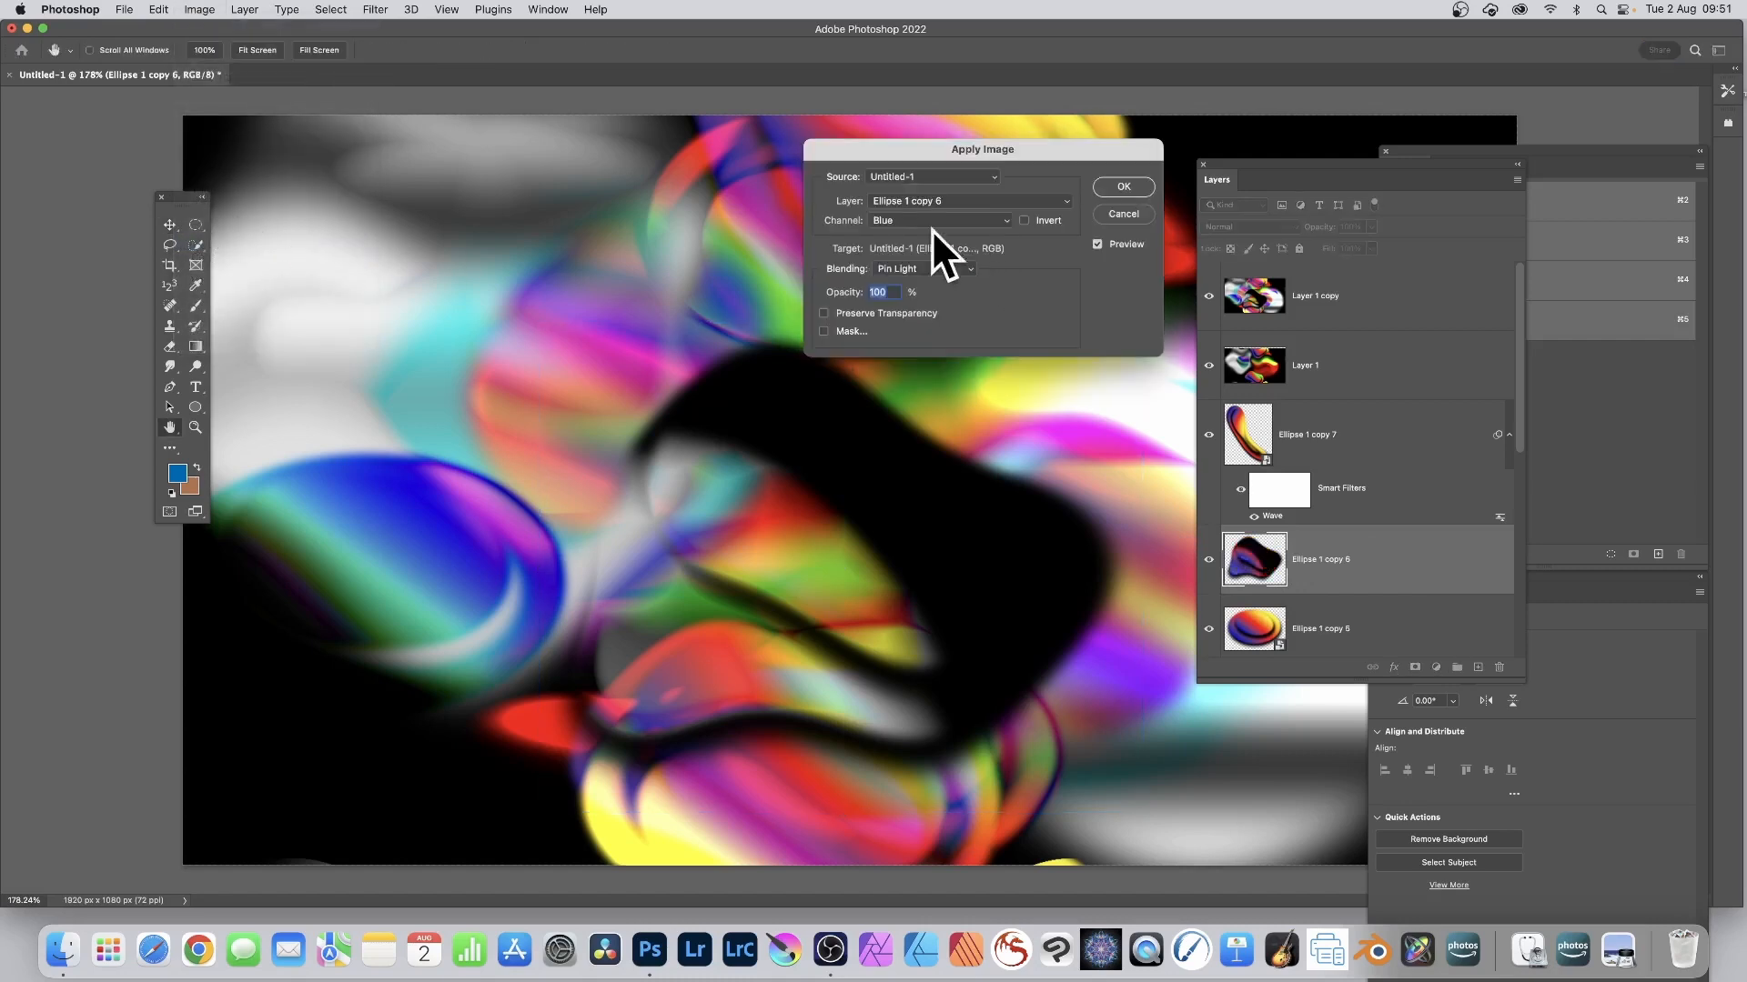
left_click(913, 200)
left_click(914, 254)
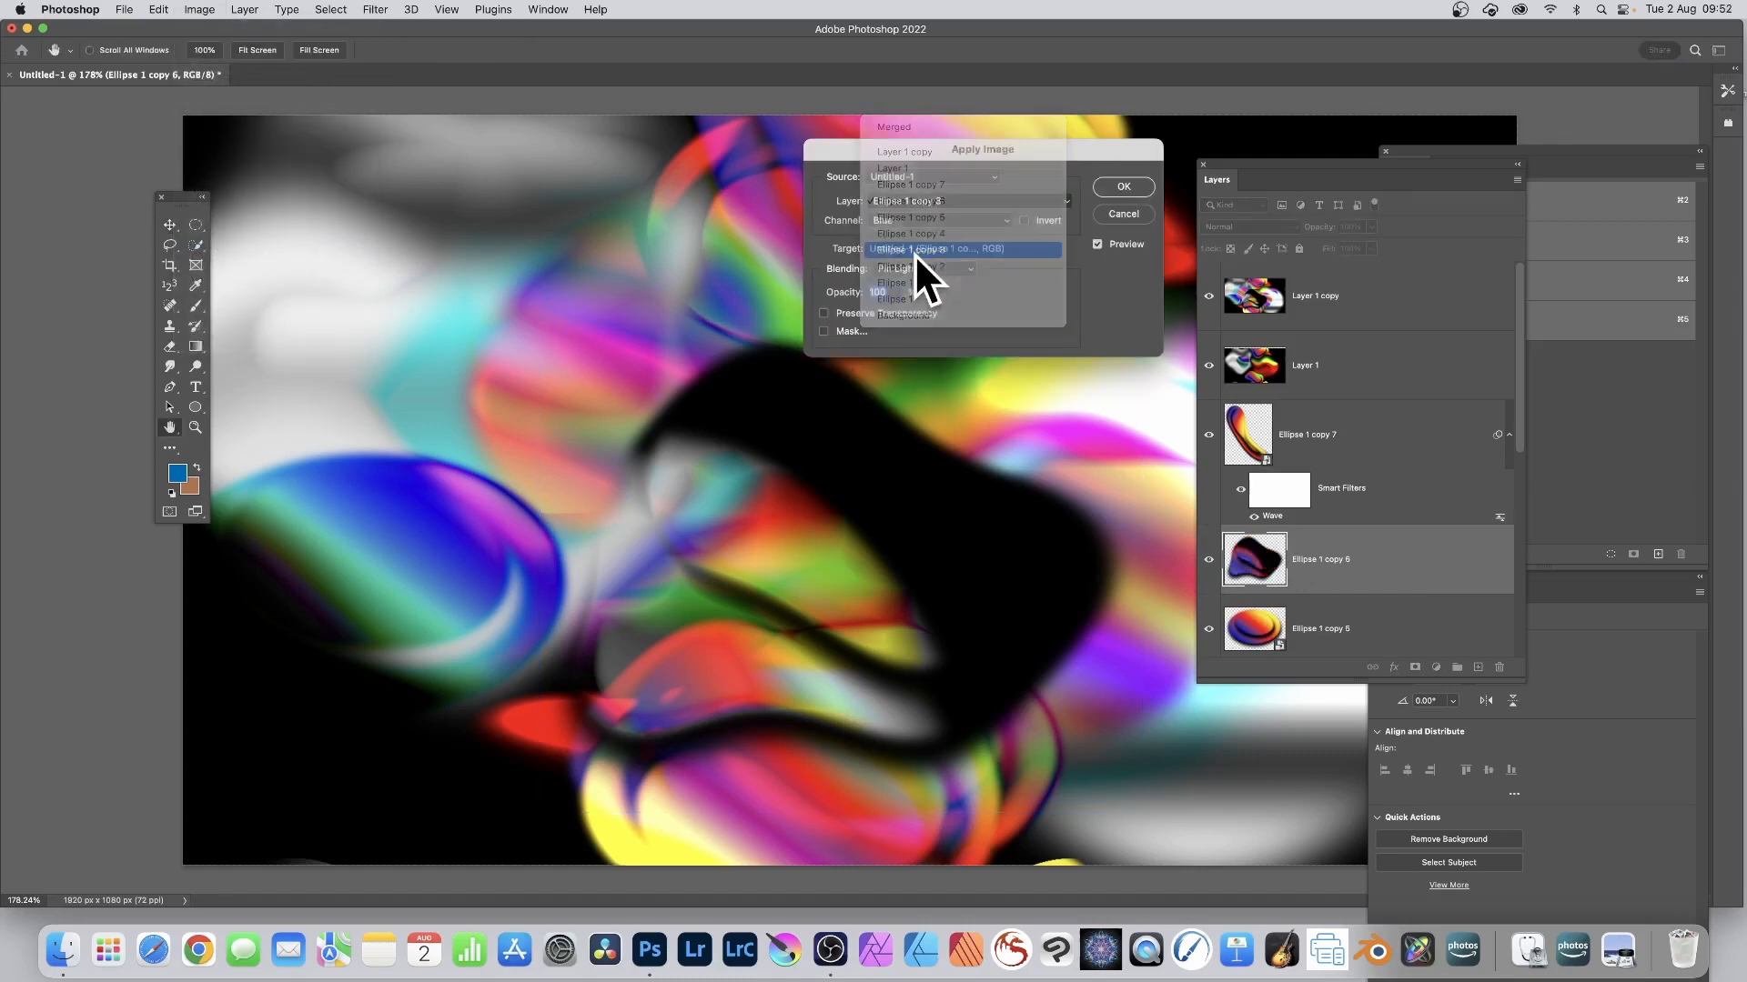
left_click(909, 220)
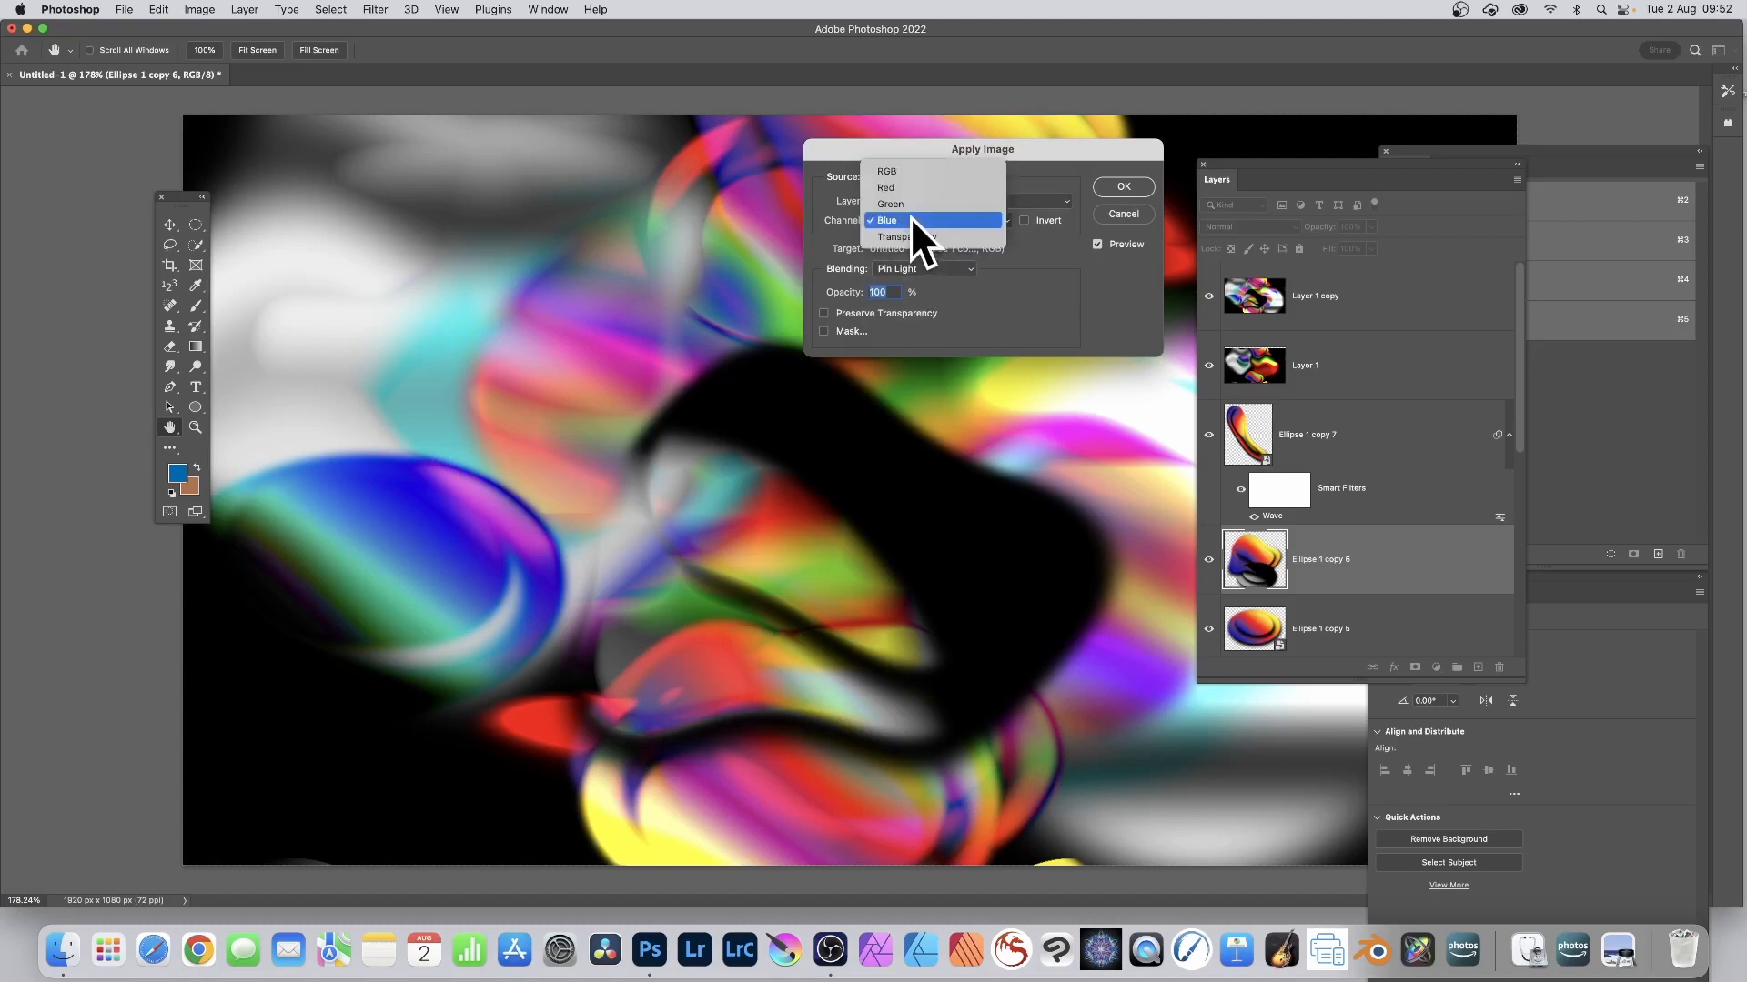
left_click(898, 170)
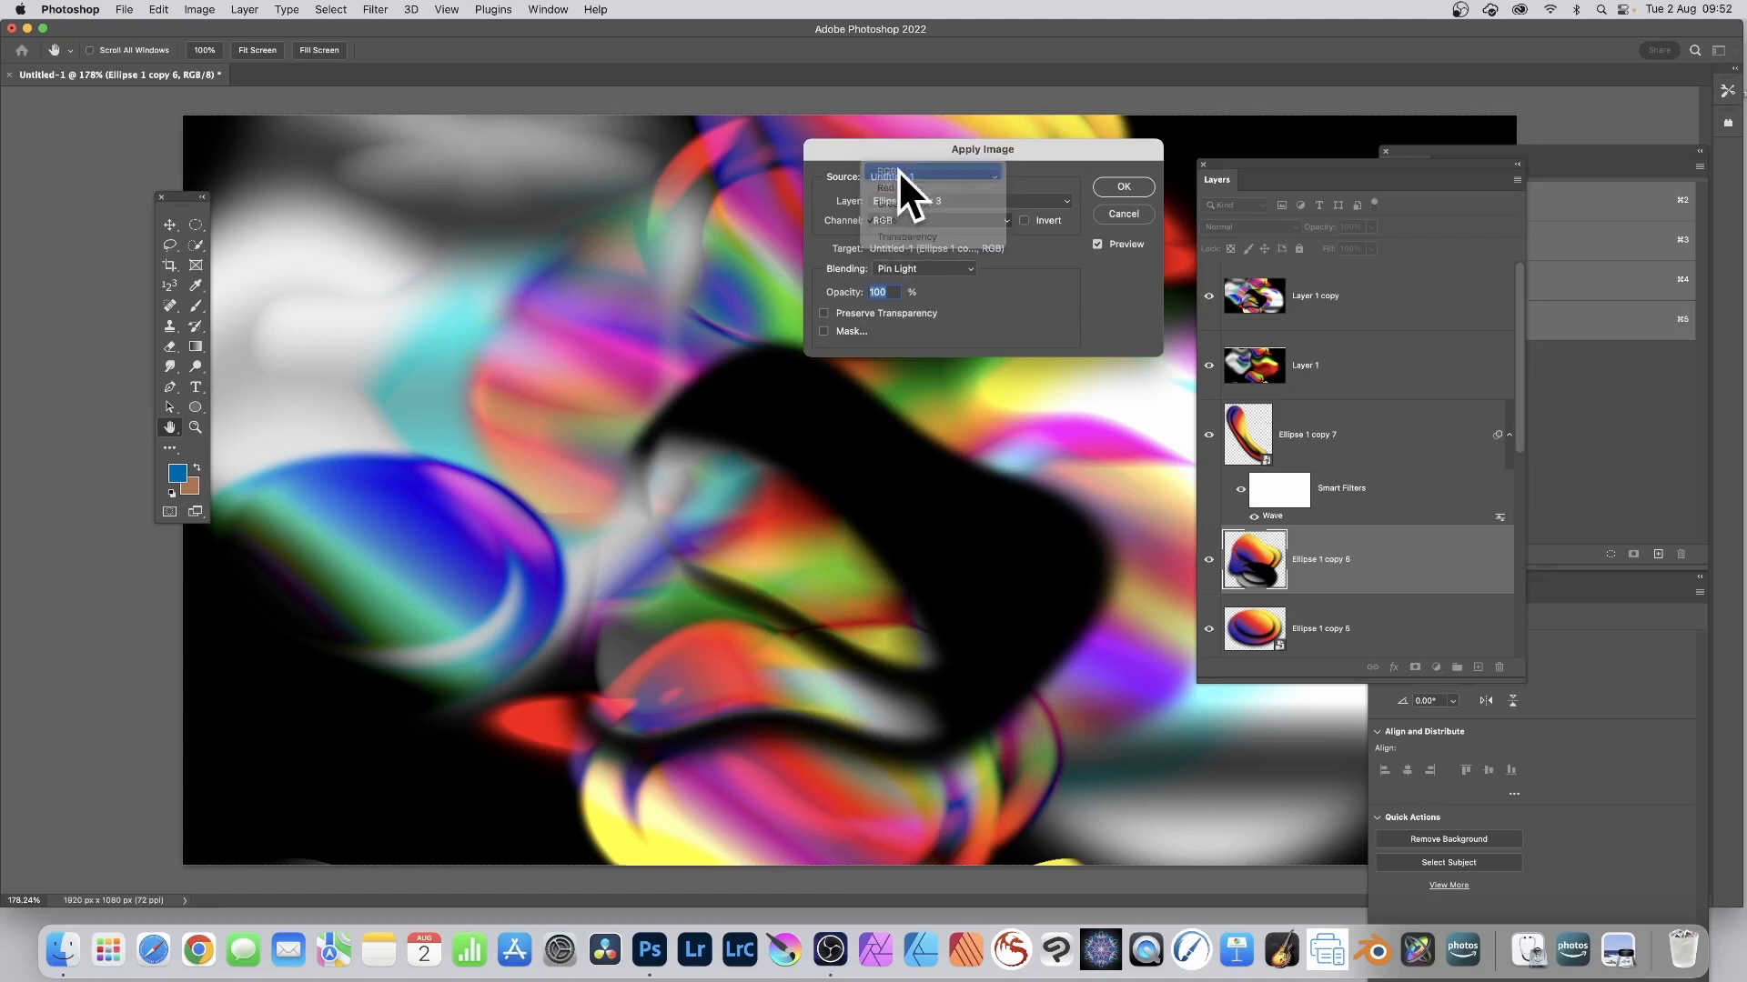
left_click(894, 273)
left_click(903, 347)
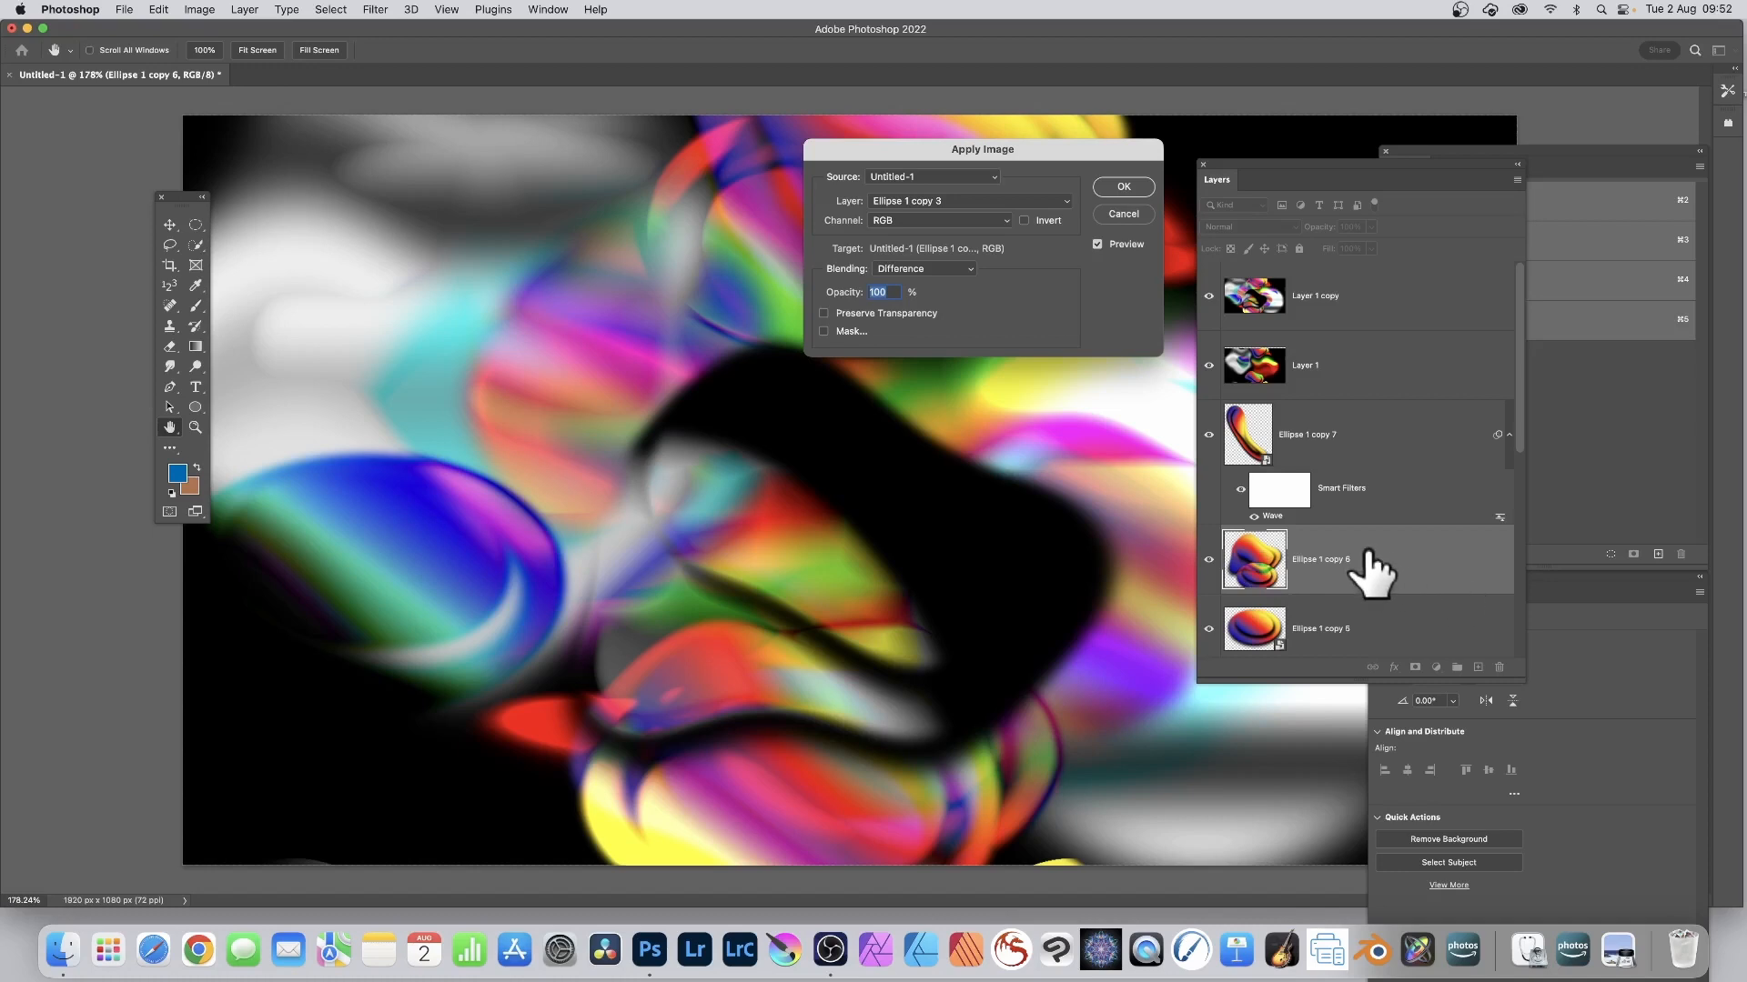
left_click(1124, 187)
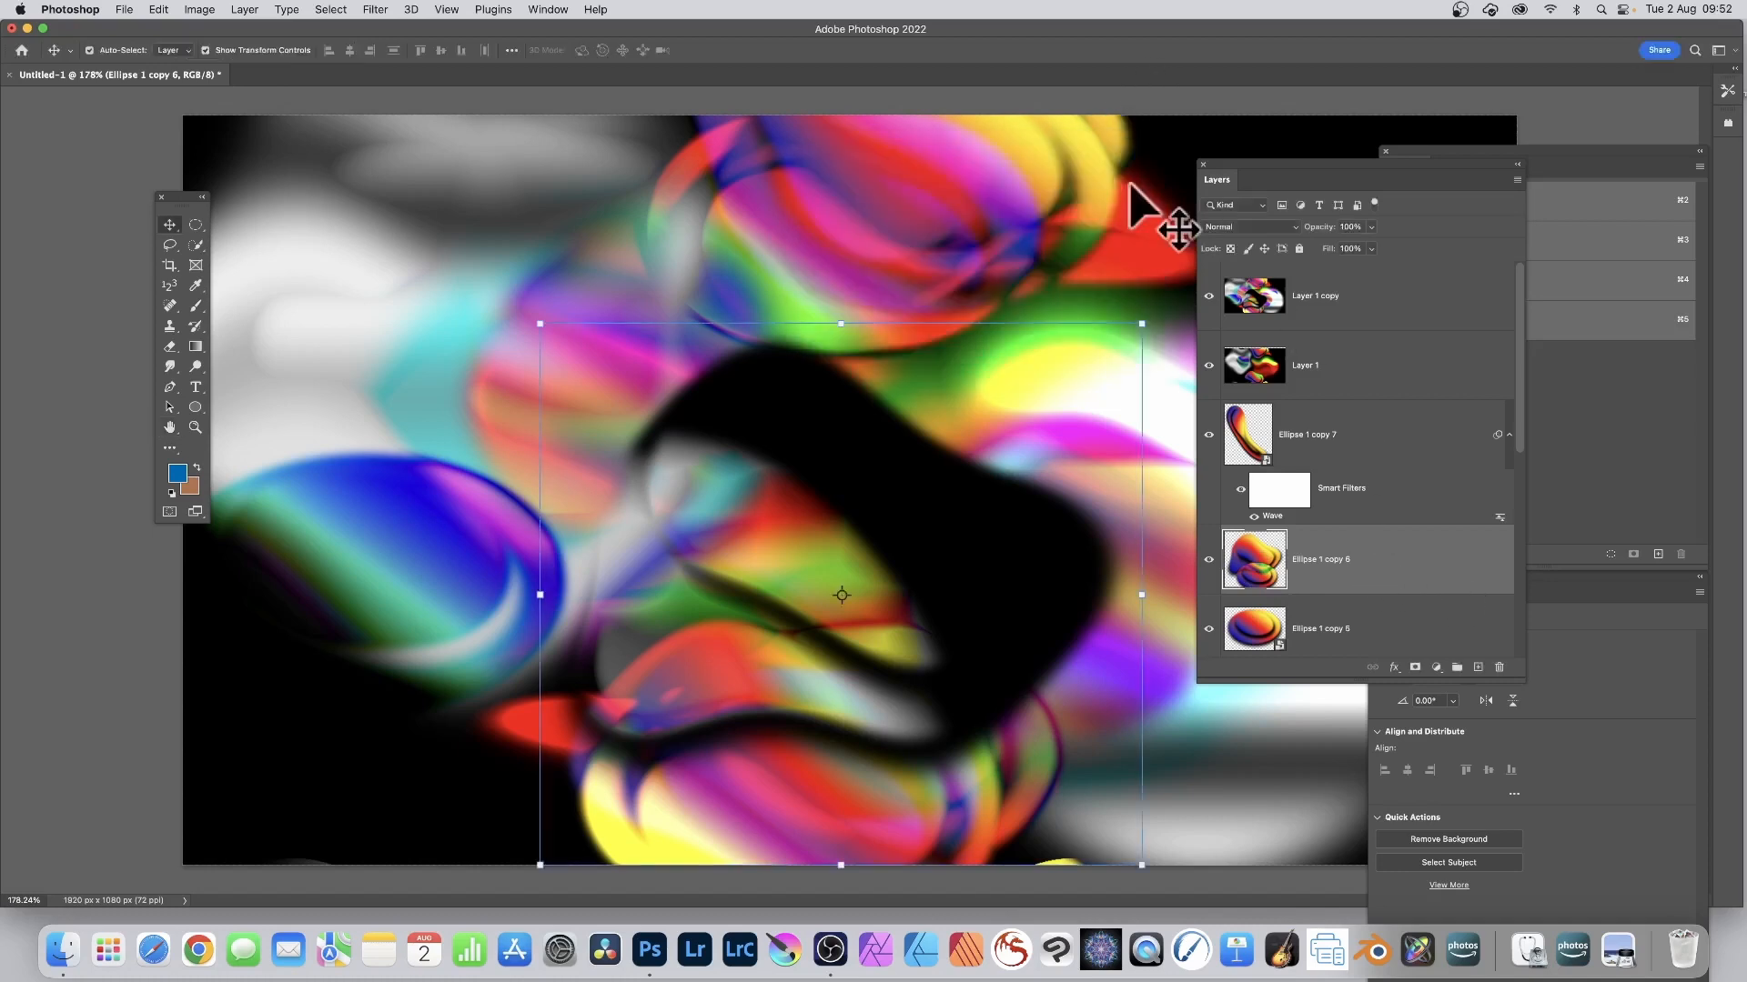
Create a new alpha channel with colour indicating selected areas at 50% opacity
left_click_drag(1501, 153, 1306, 102)
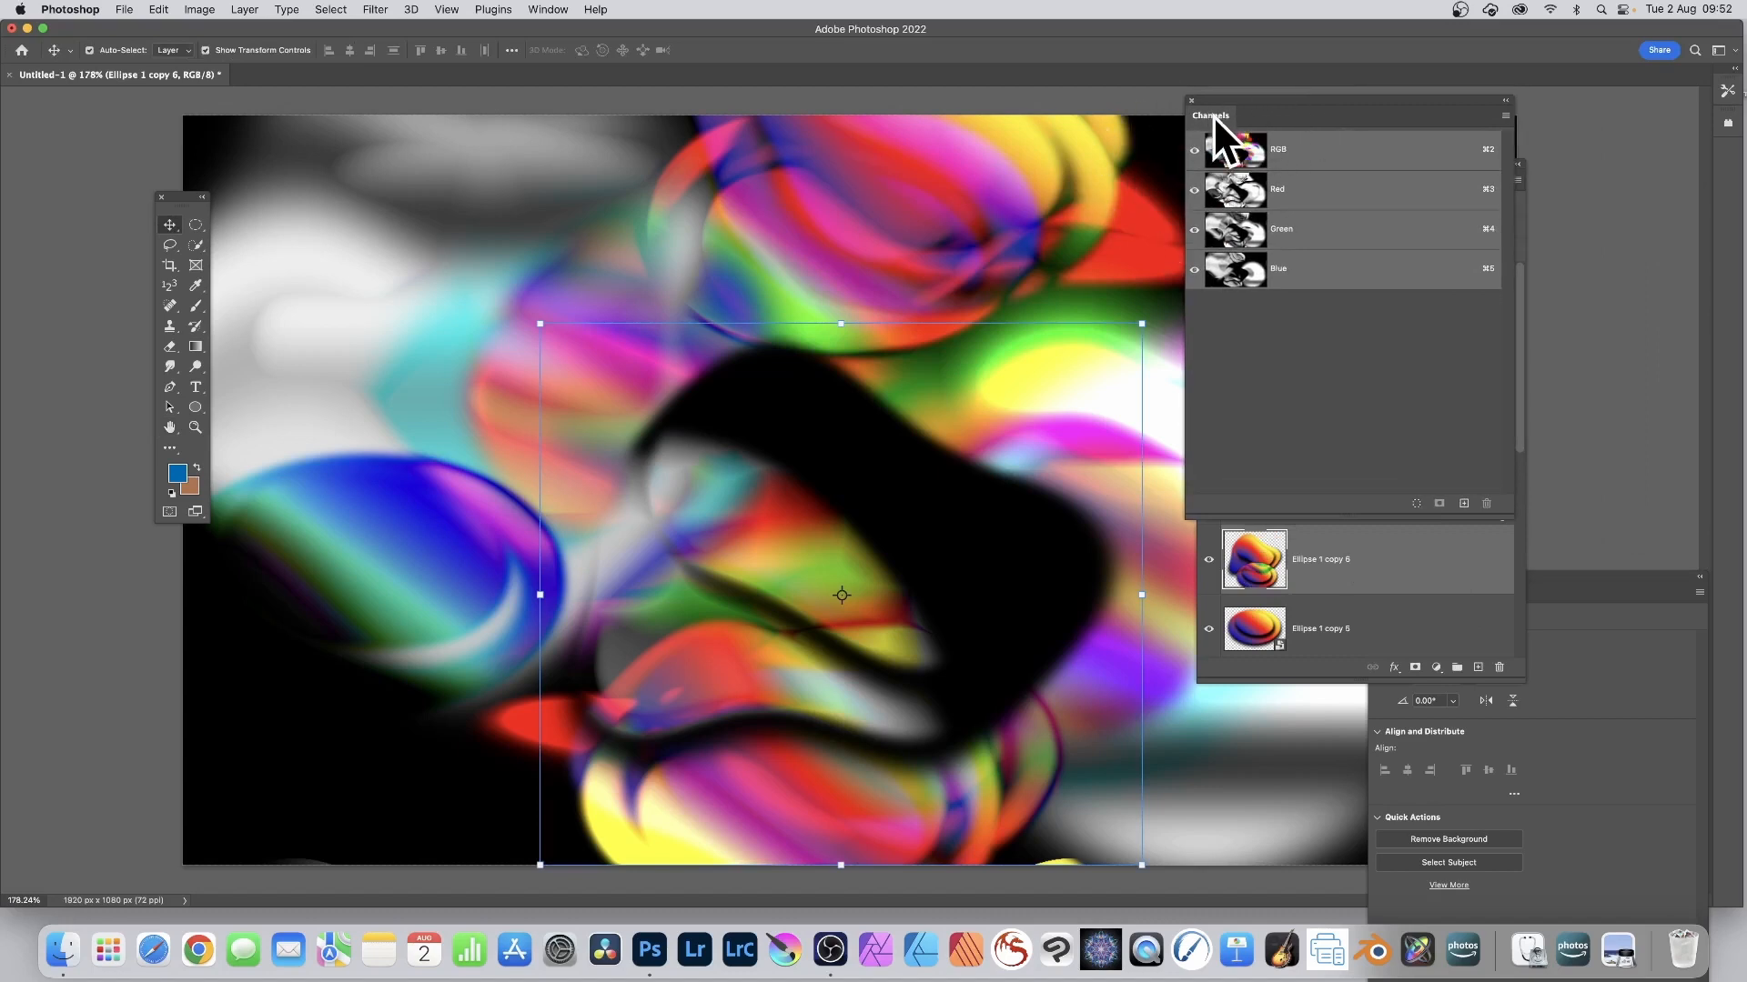
left_click(1506, 114)
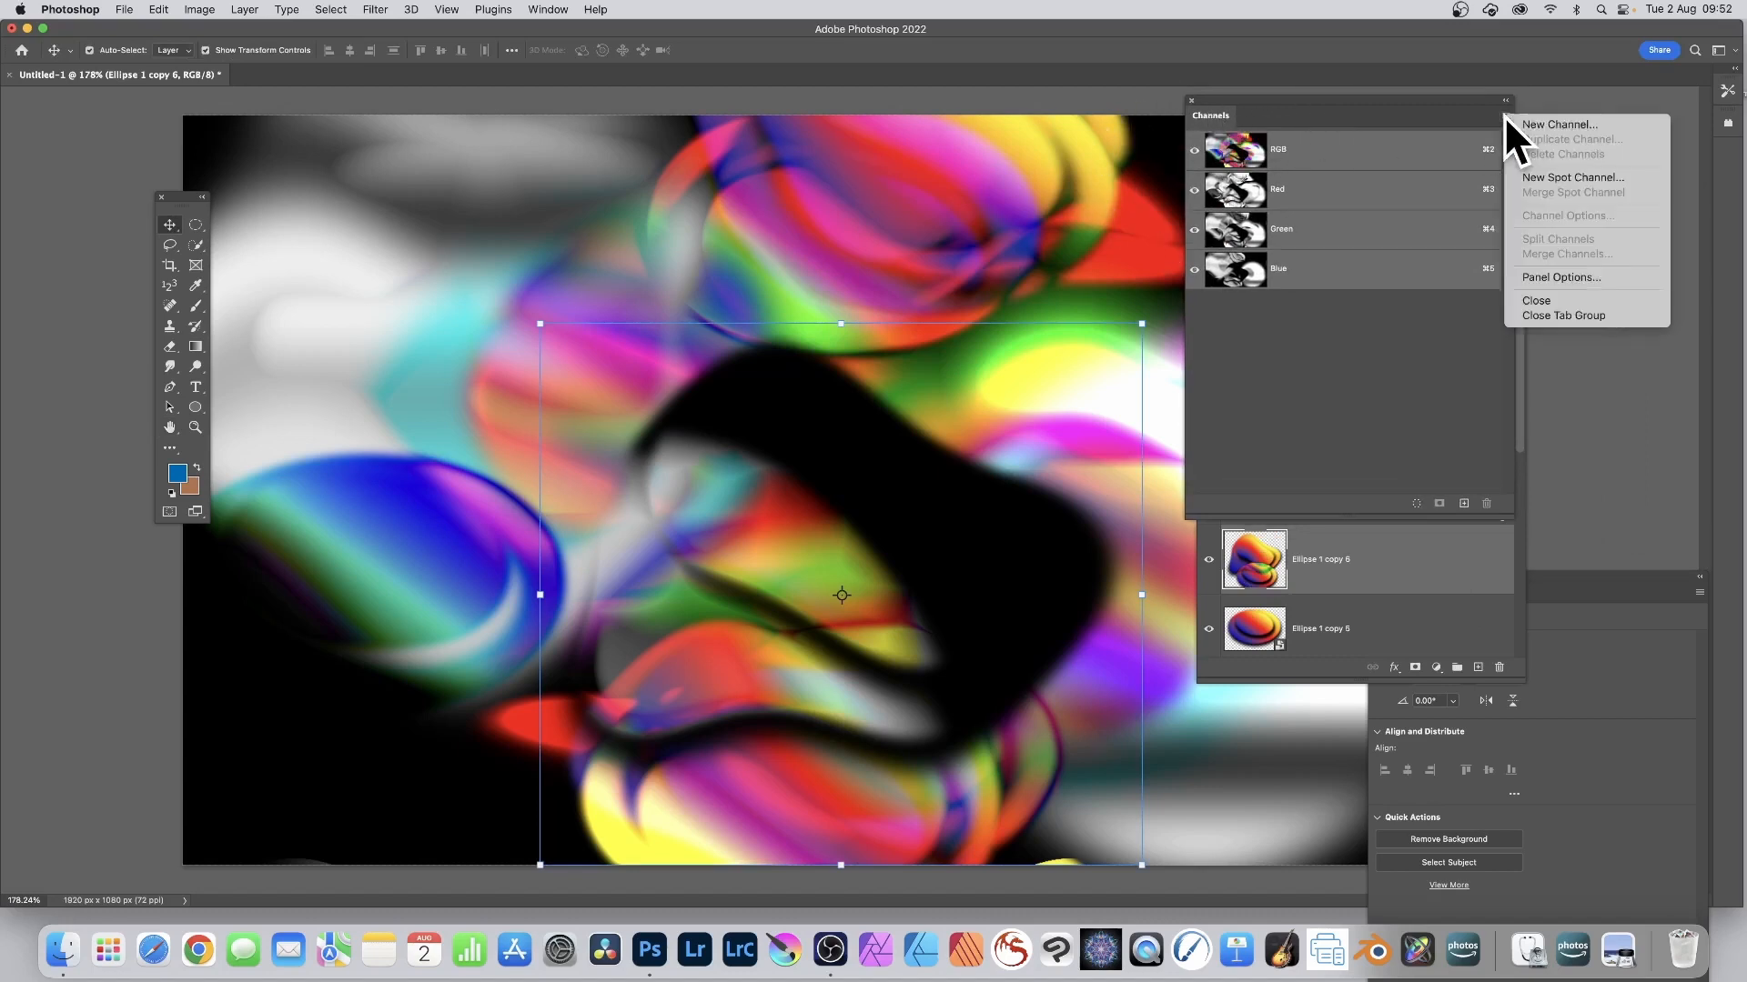
left_click(1573, 127)
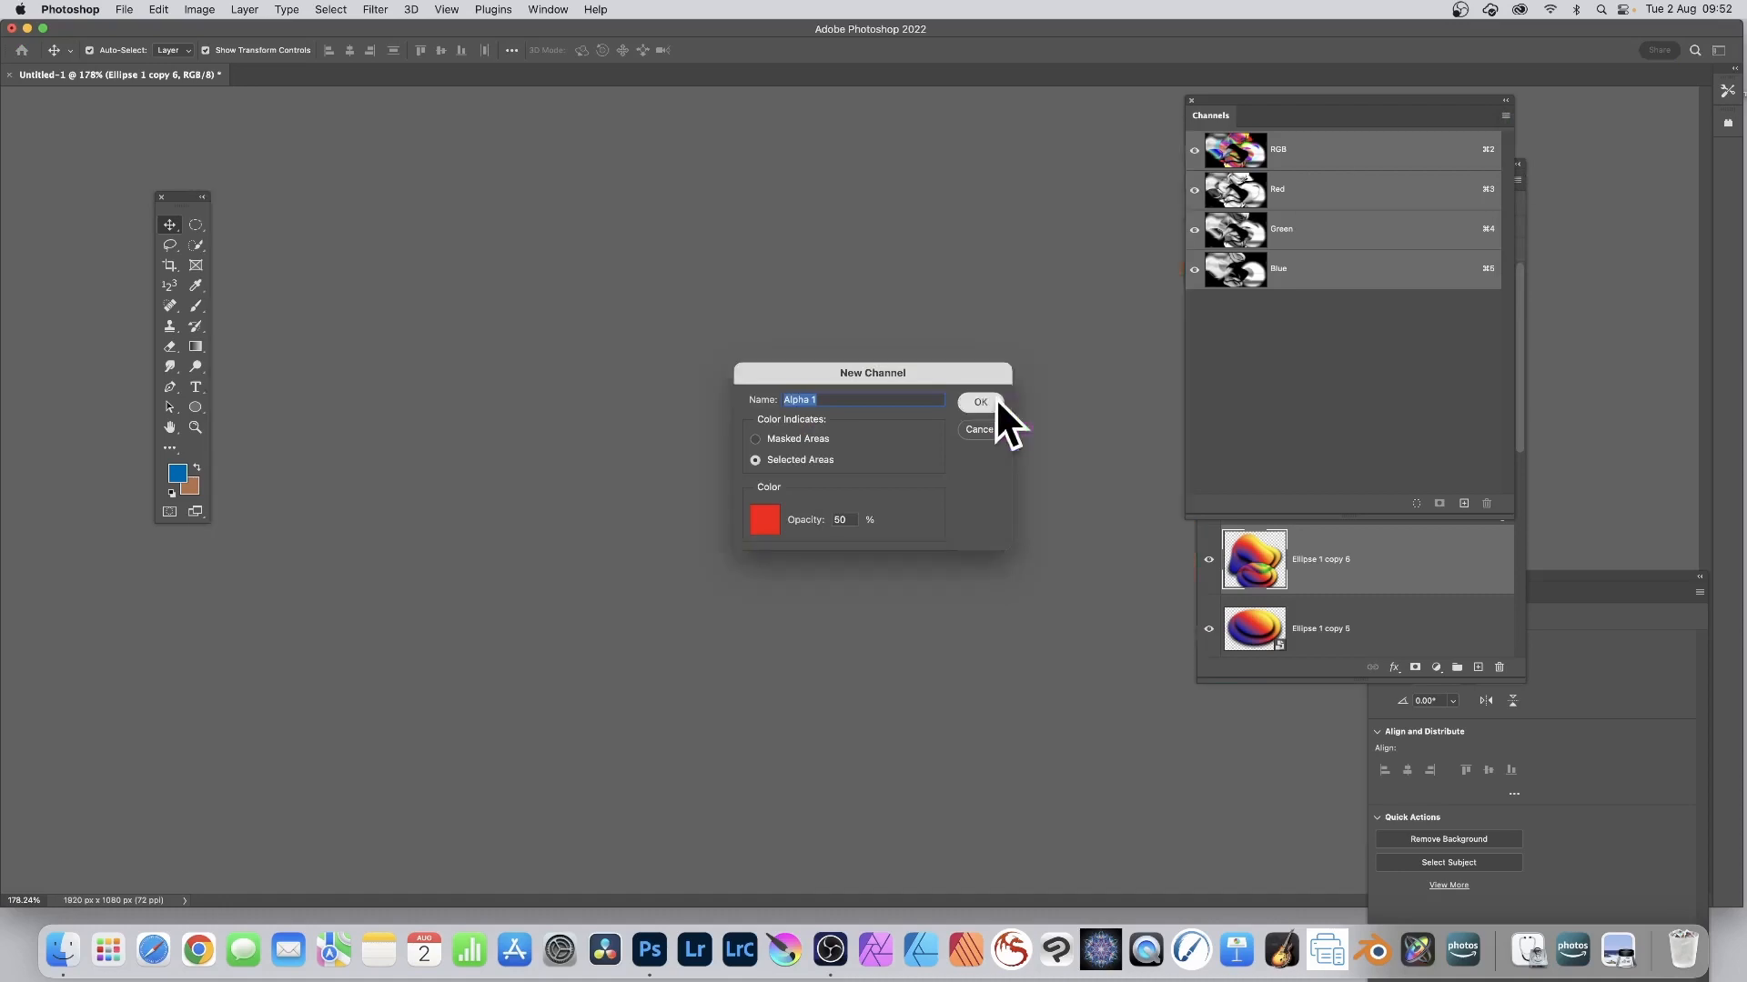
left_click(991, 402)
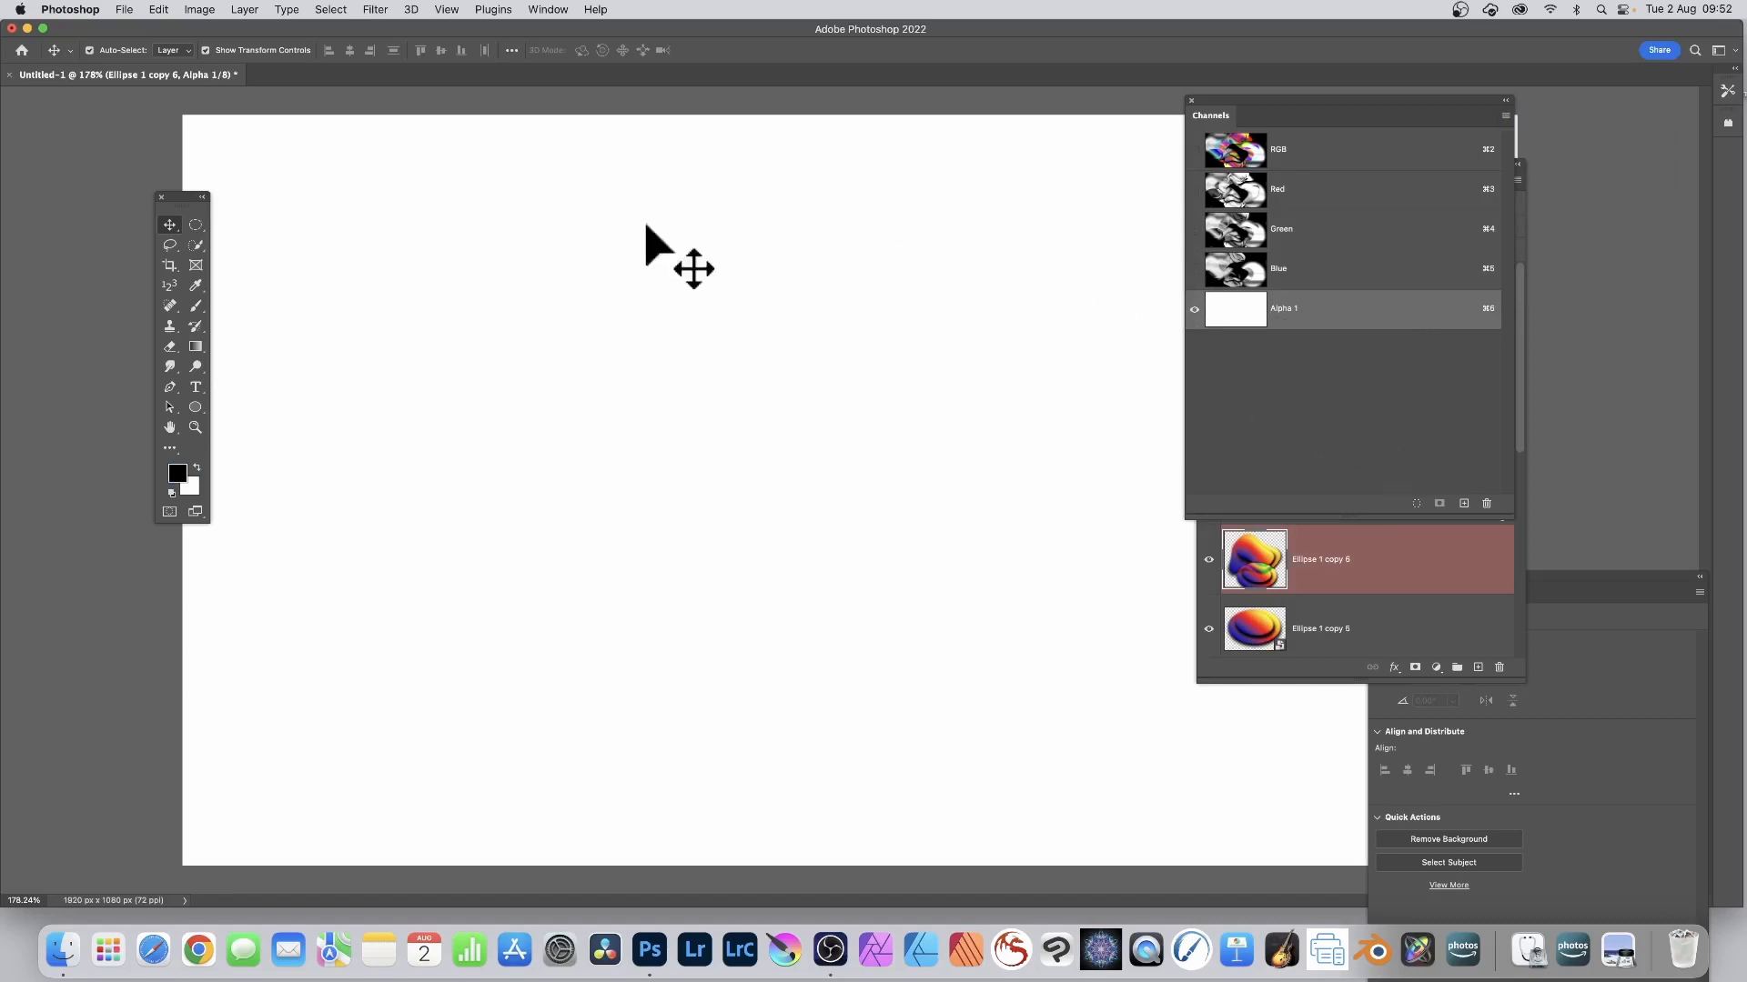
Fill the Alpha 1 channel with several overlapping linear gradients in Difference mode at varied angles and lengths
left_click(196, 347)
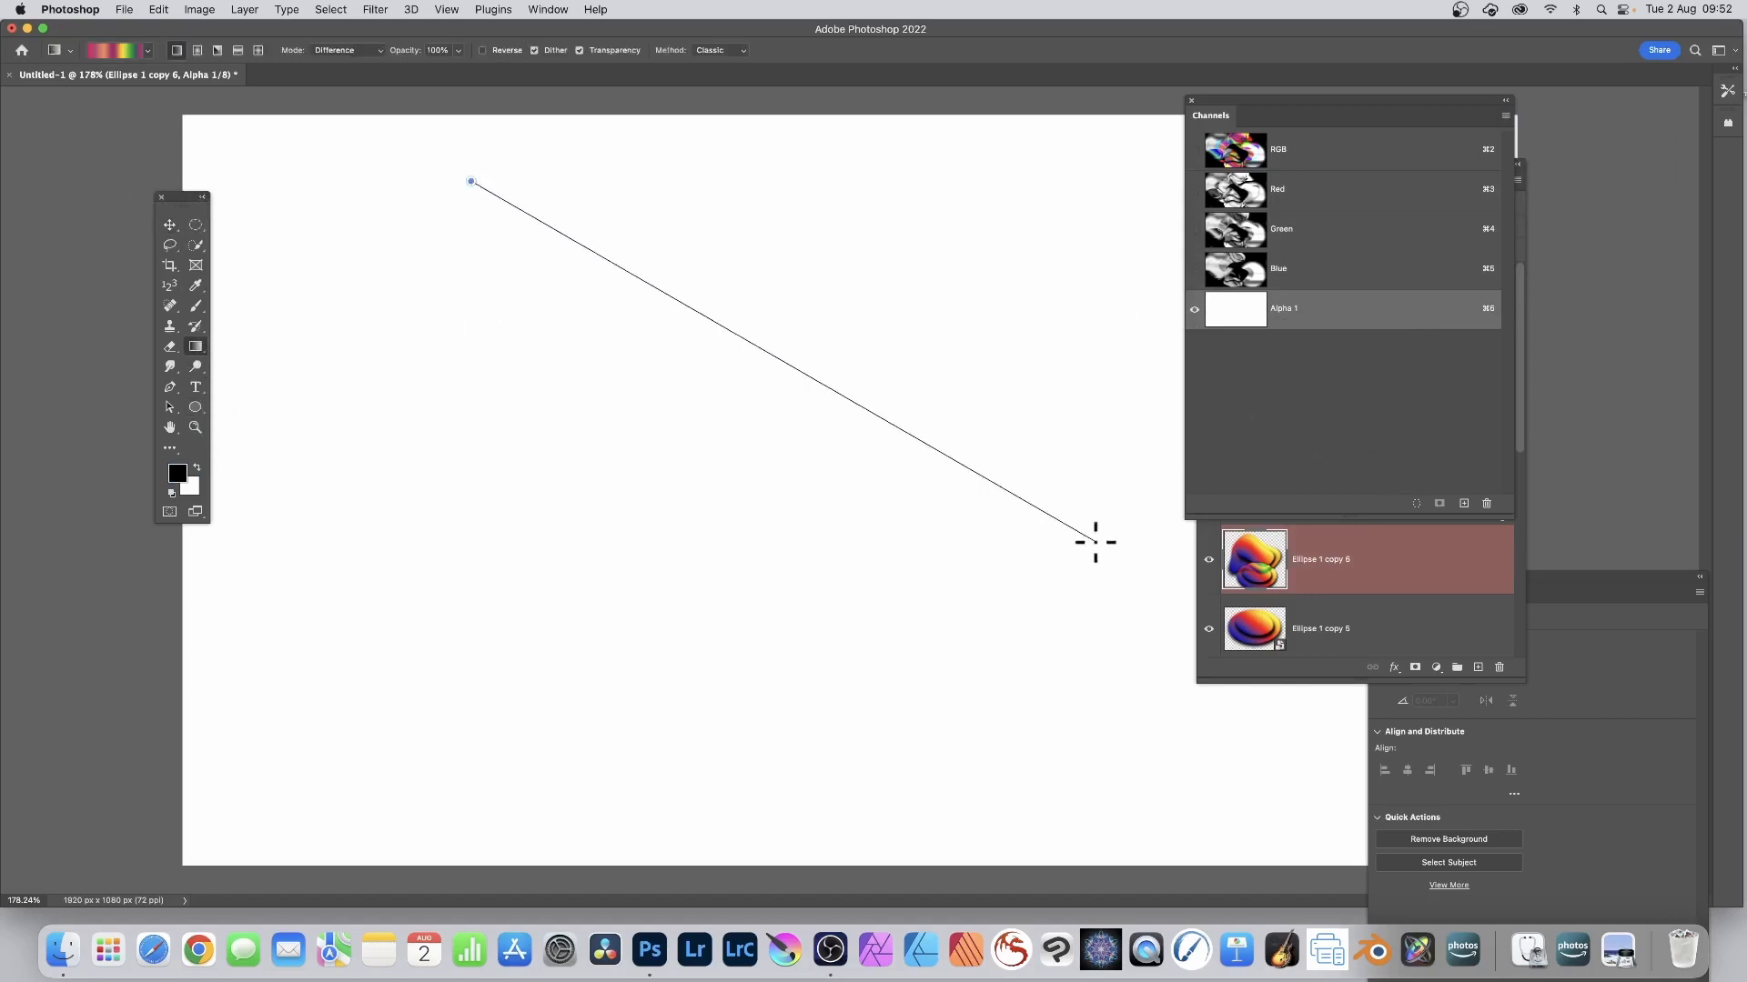
left_click_drag(472, 176, 1092, 538)
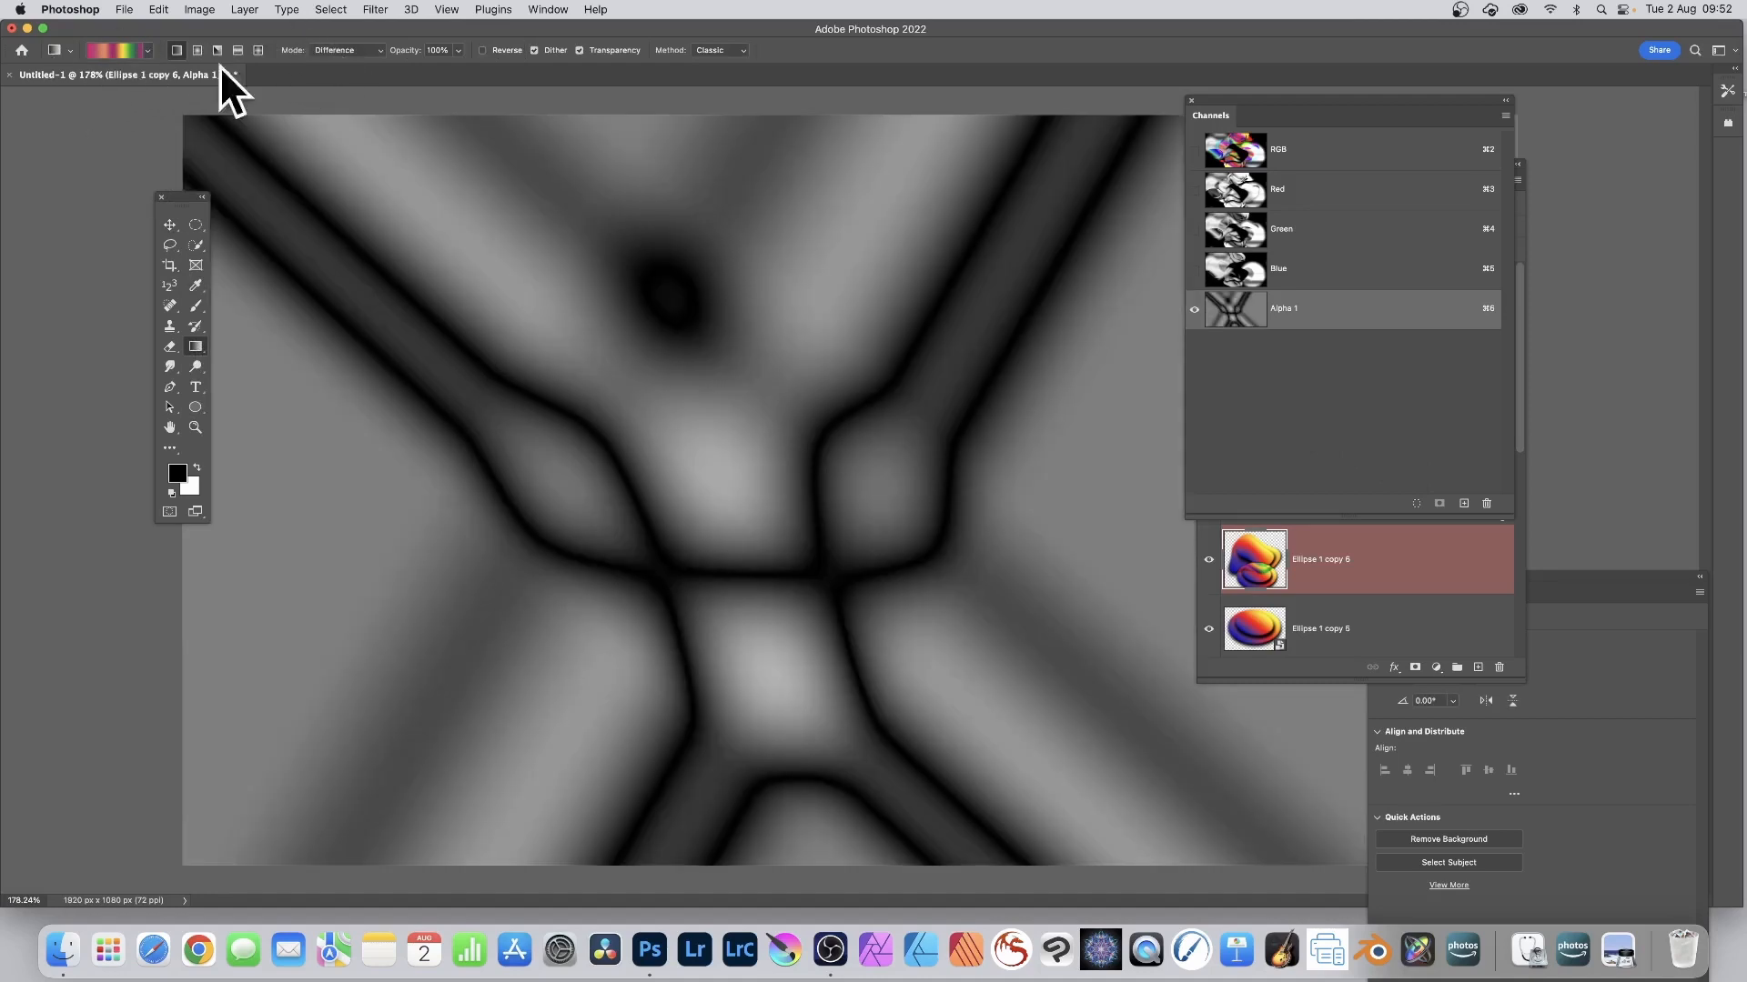
left_click_drag(671, 507, 753, 390)
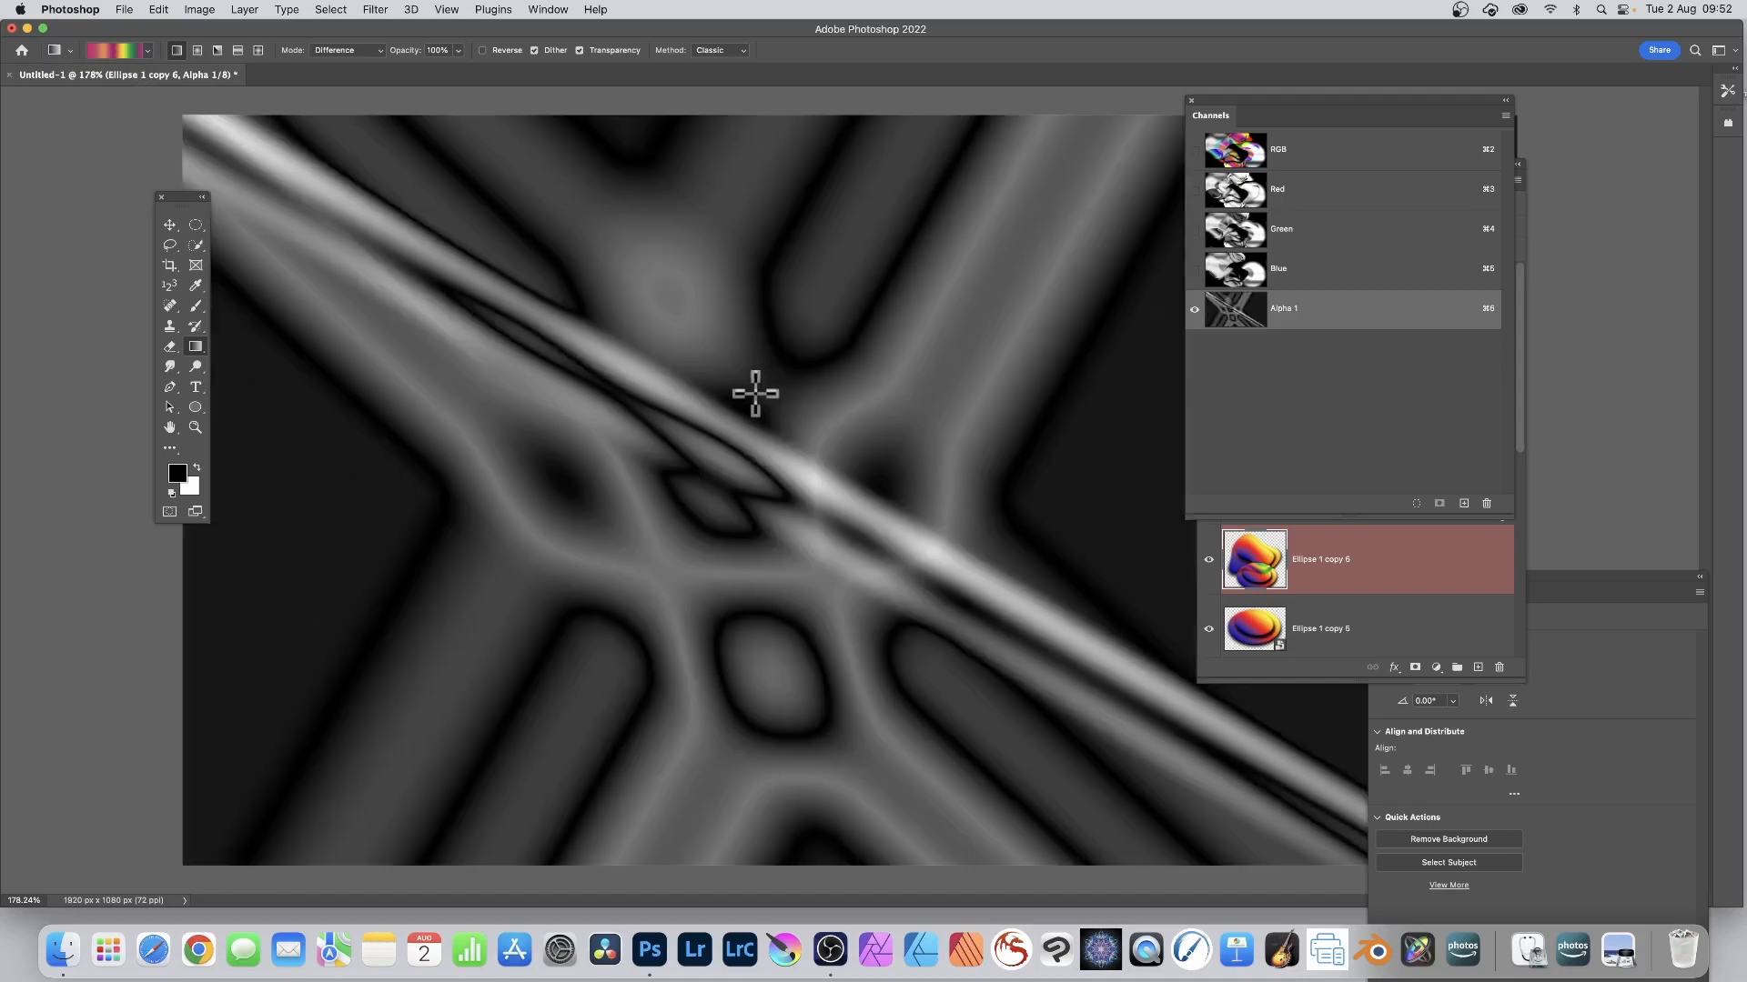
left_click_drag(527, 588, 530, 581)
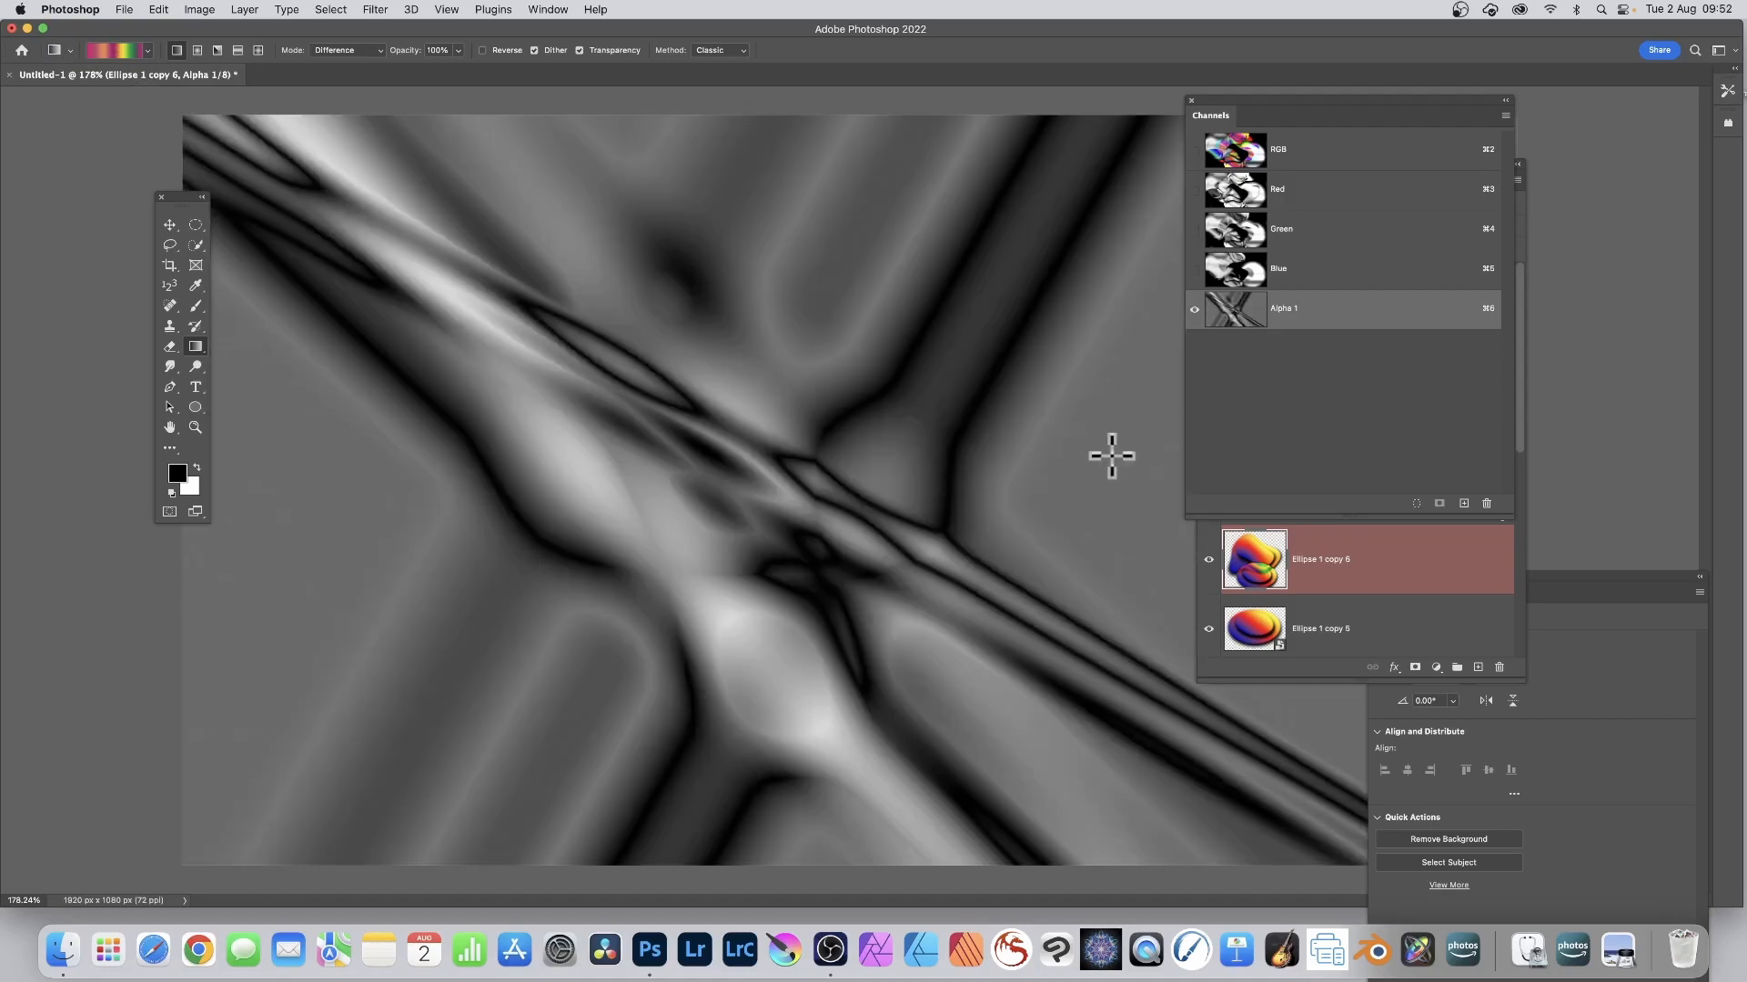
Make Layer 1 copy active and start an Apply Image blend on it using the Alpha 1 channel as source
left_click(1523, 597)
scroll(1337, 327, "up", 5)
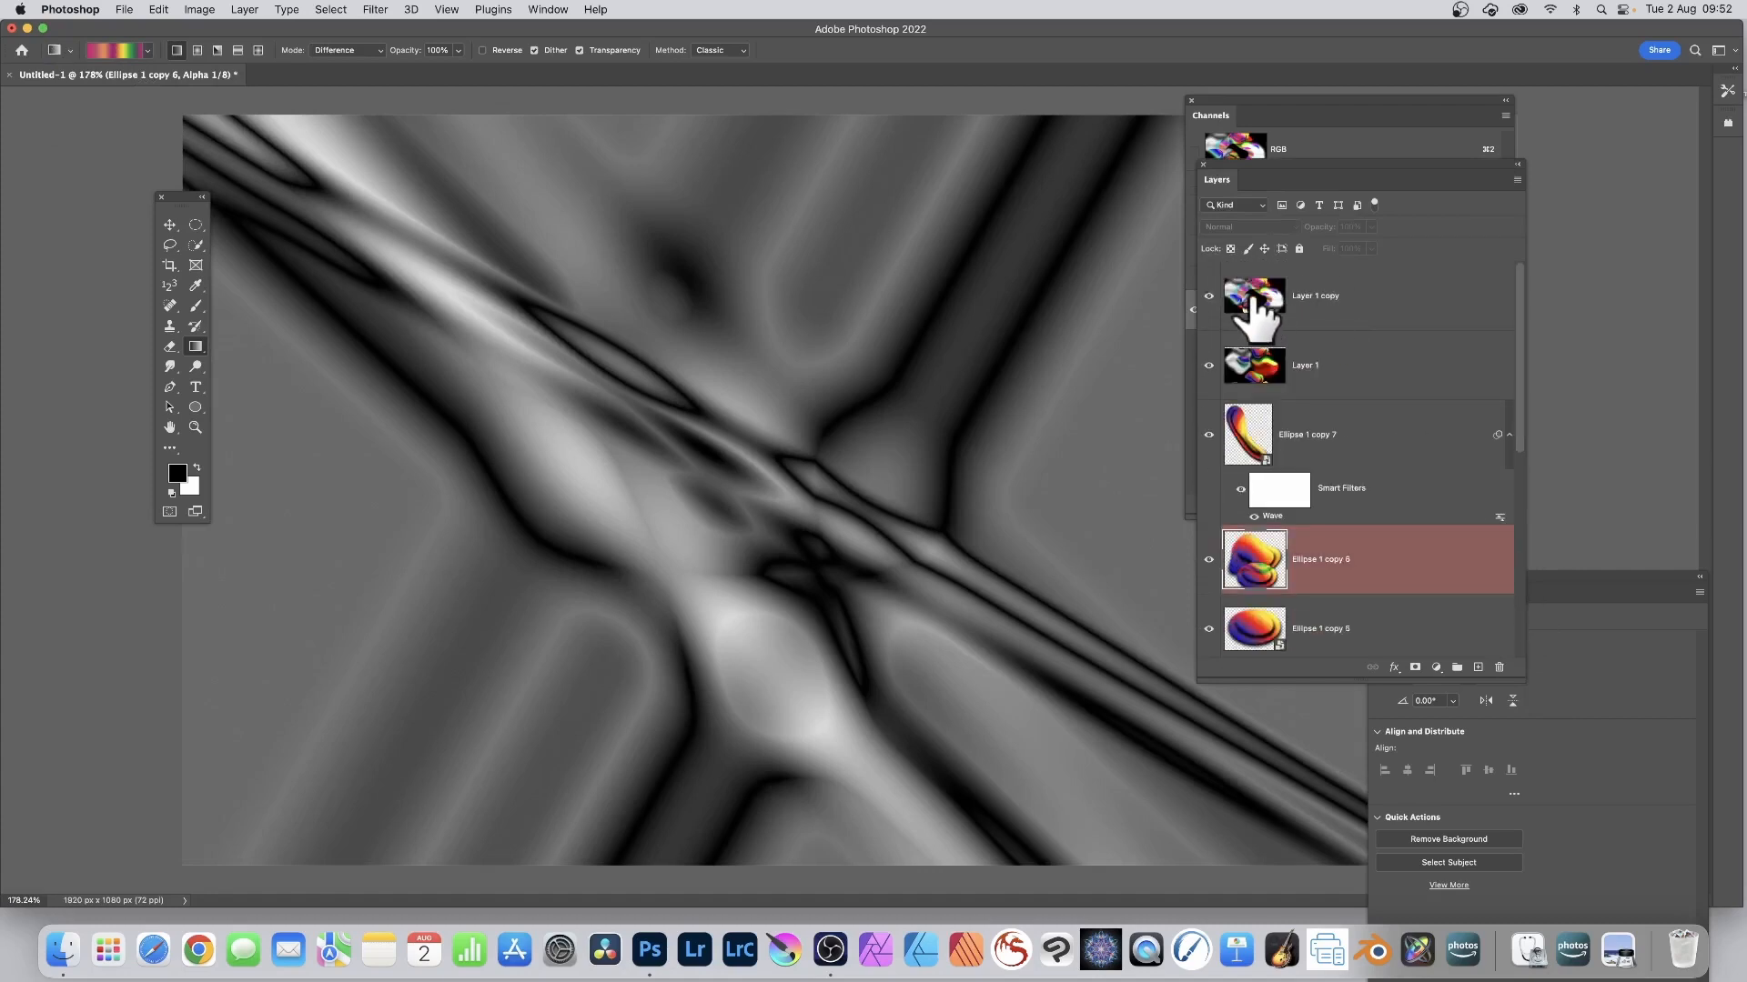
left_click(1372, 302)
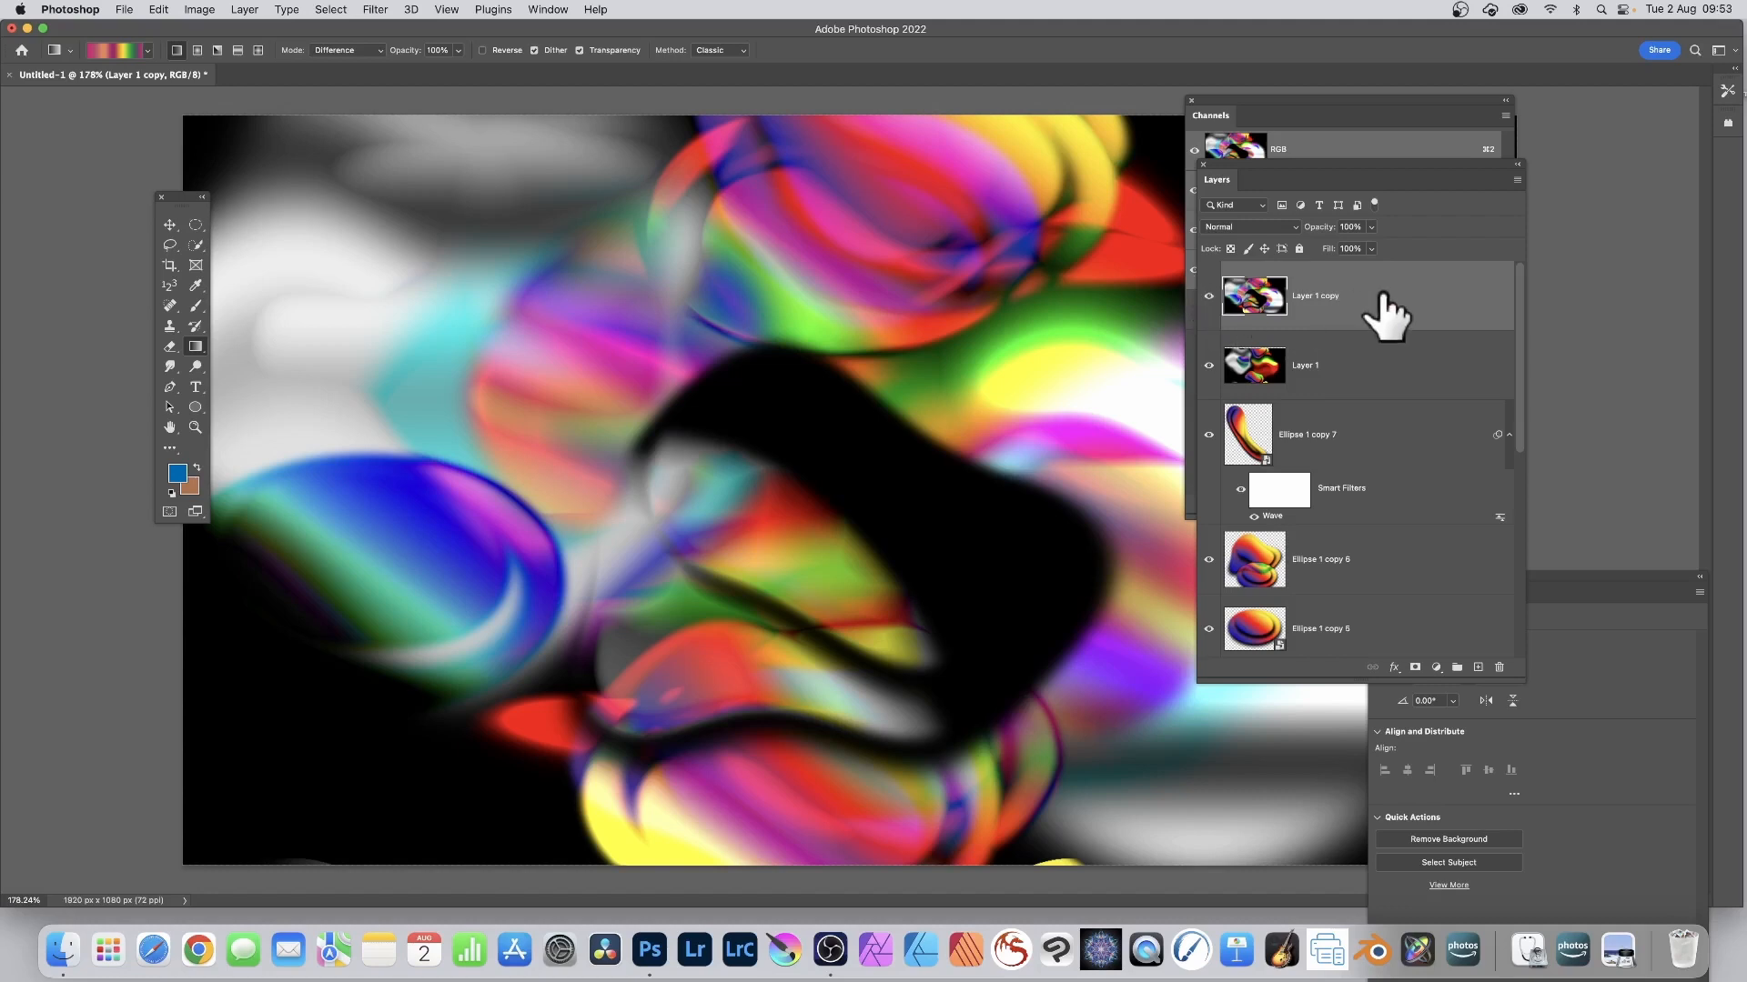
left_click(213, 9)
left_click(258, 244)
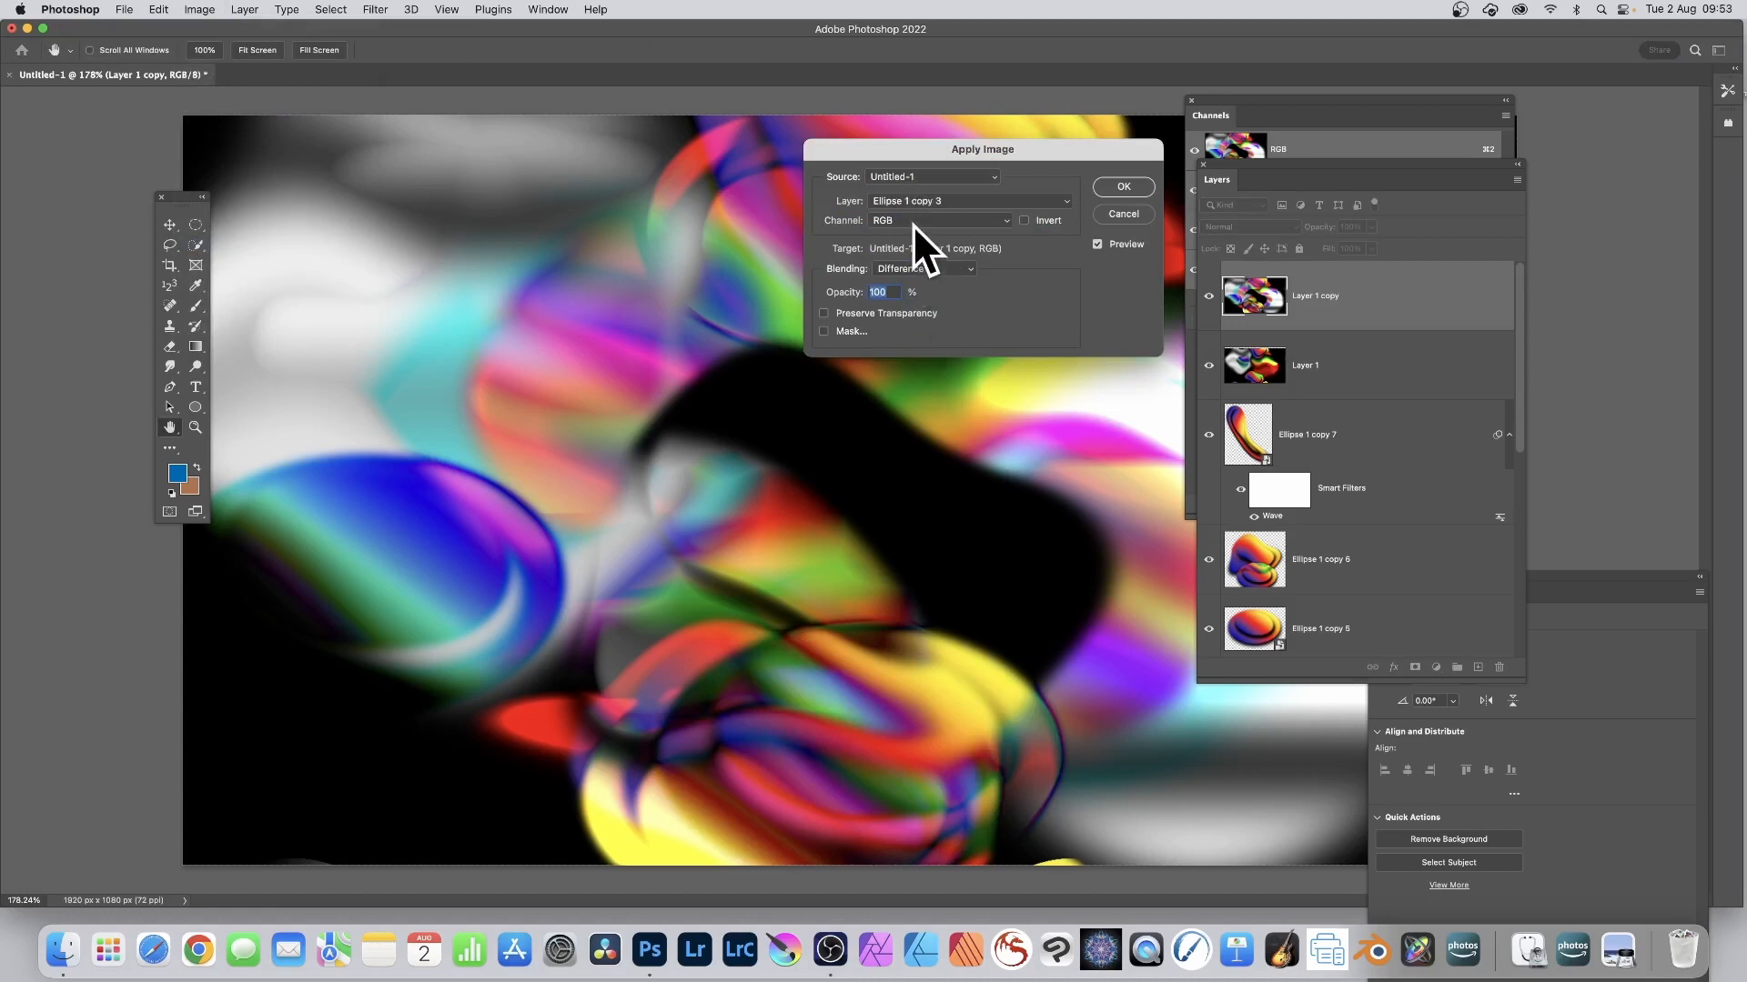
left_click(937, 218)
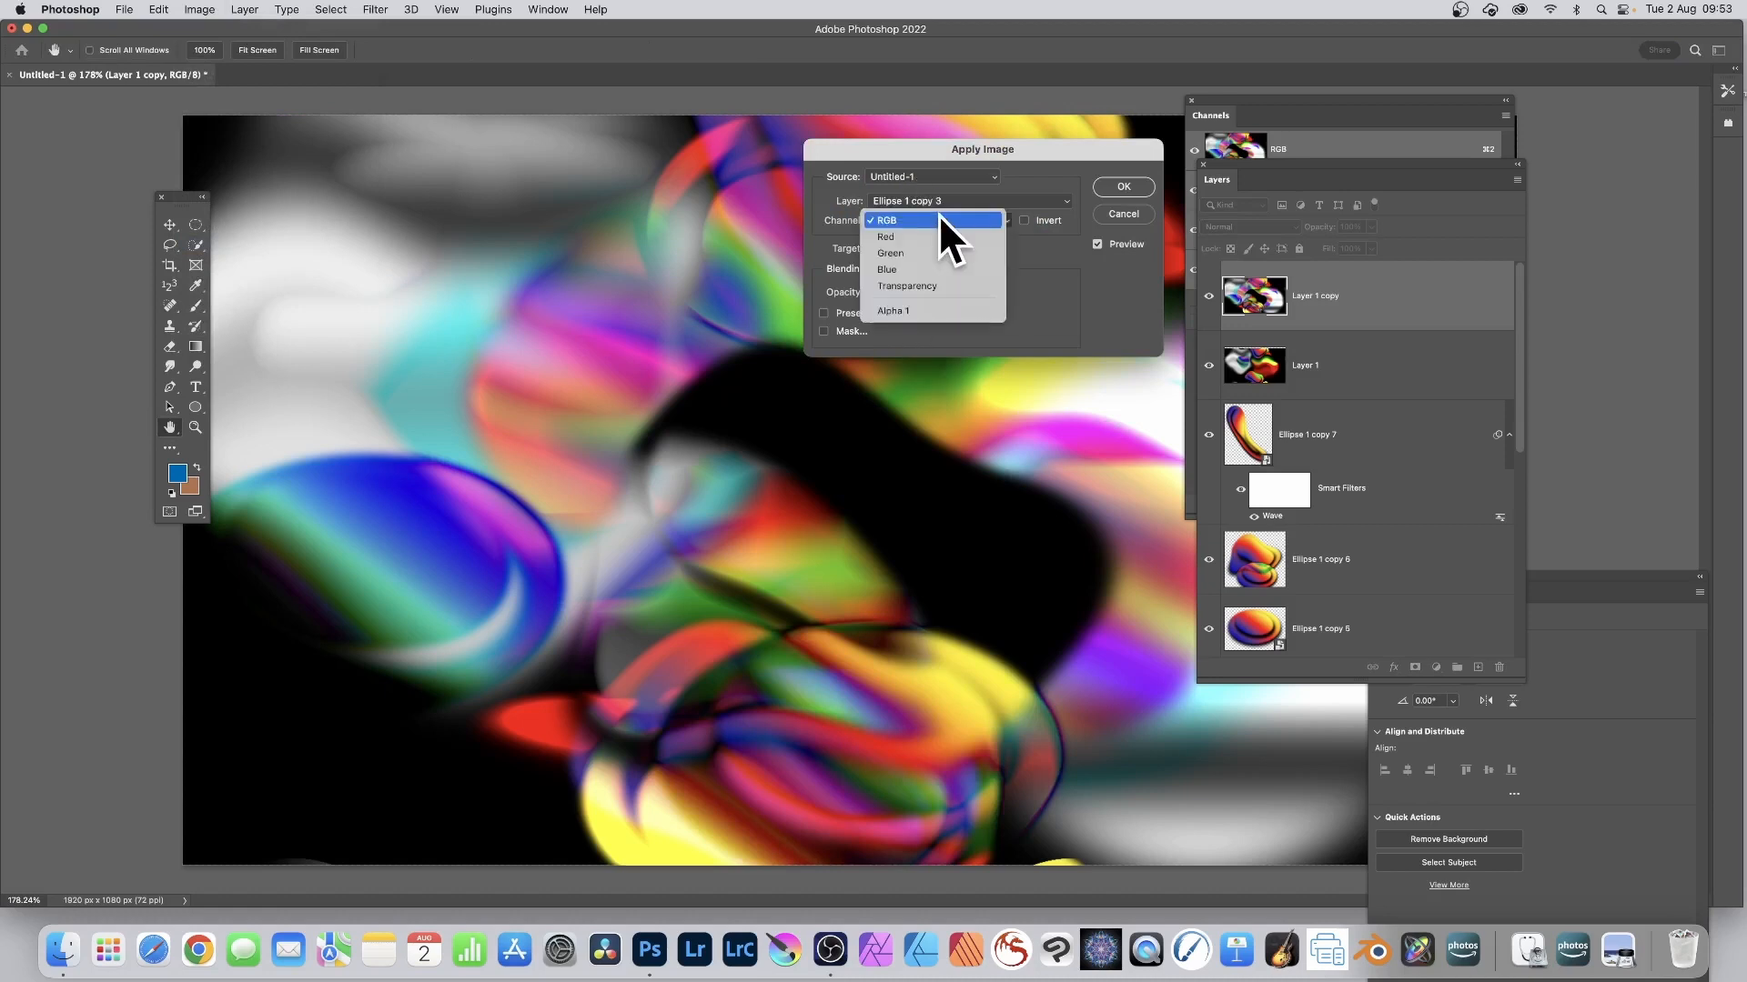
left_click(932, 311)
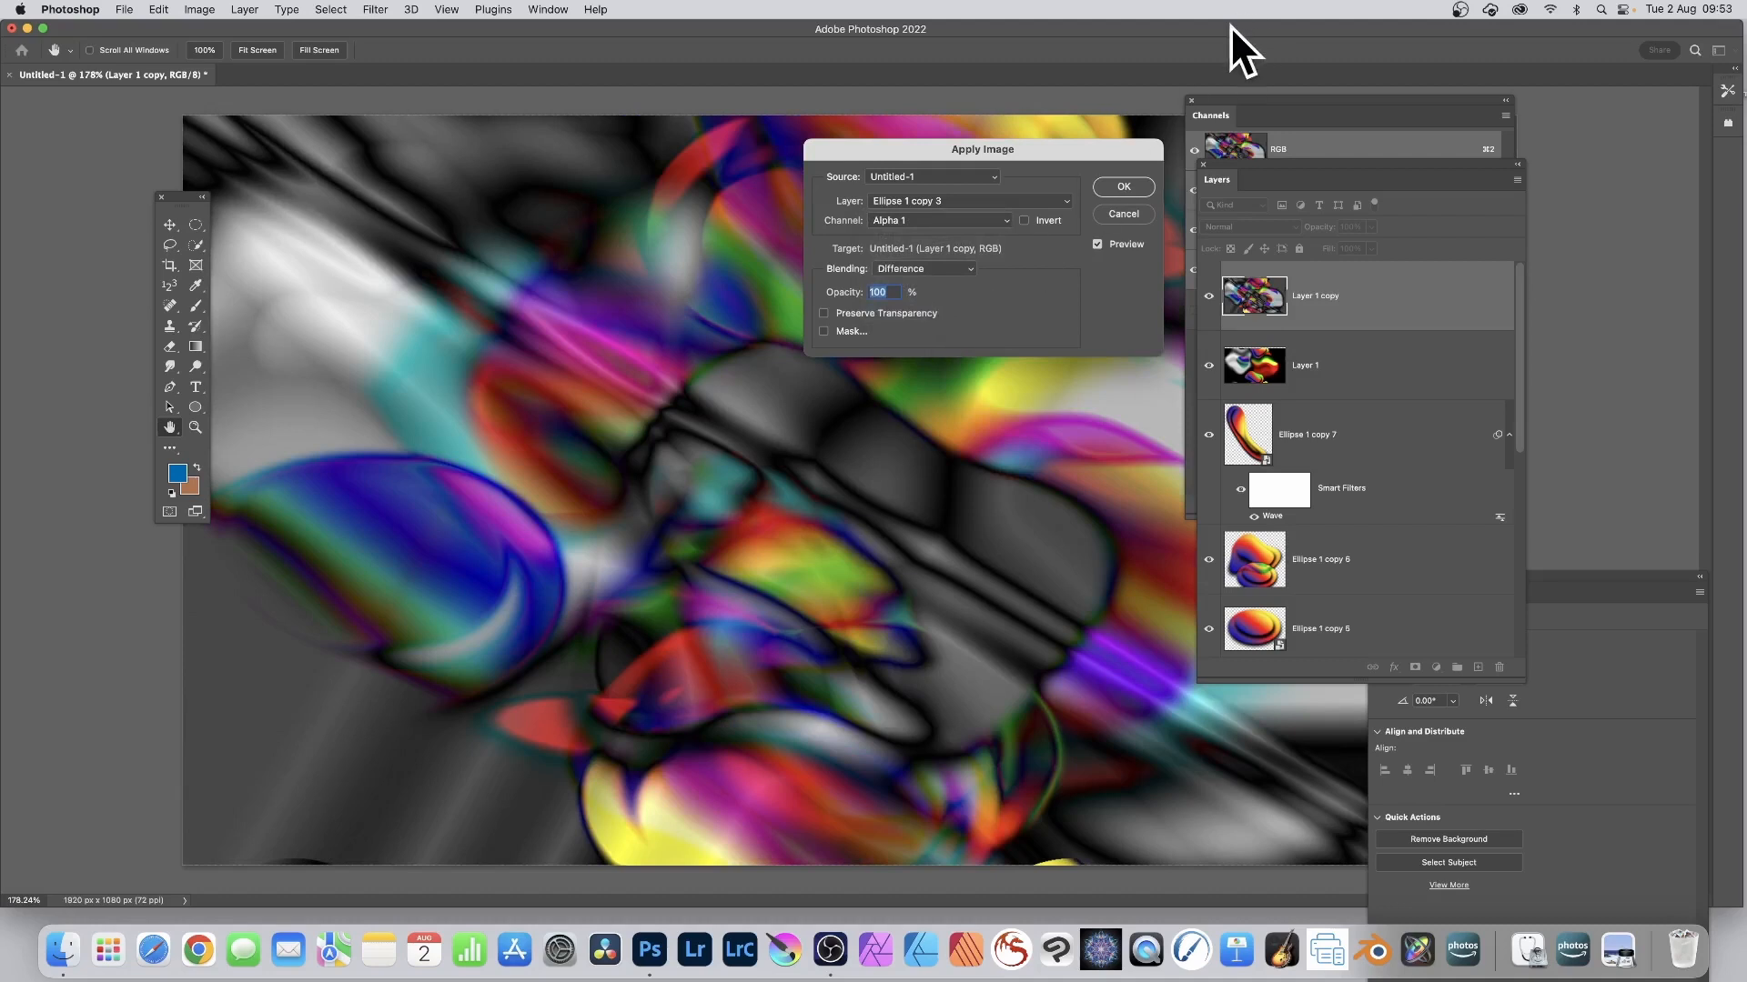
Apply the Alpha 1 channel to Layer 1 copy in Screen mode at 100% opacity, without inverting it
left_click(1023, 220)
left_click(1022, 221)
left_click(937, 268)
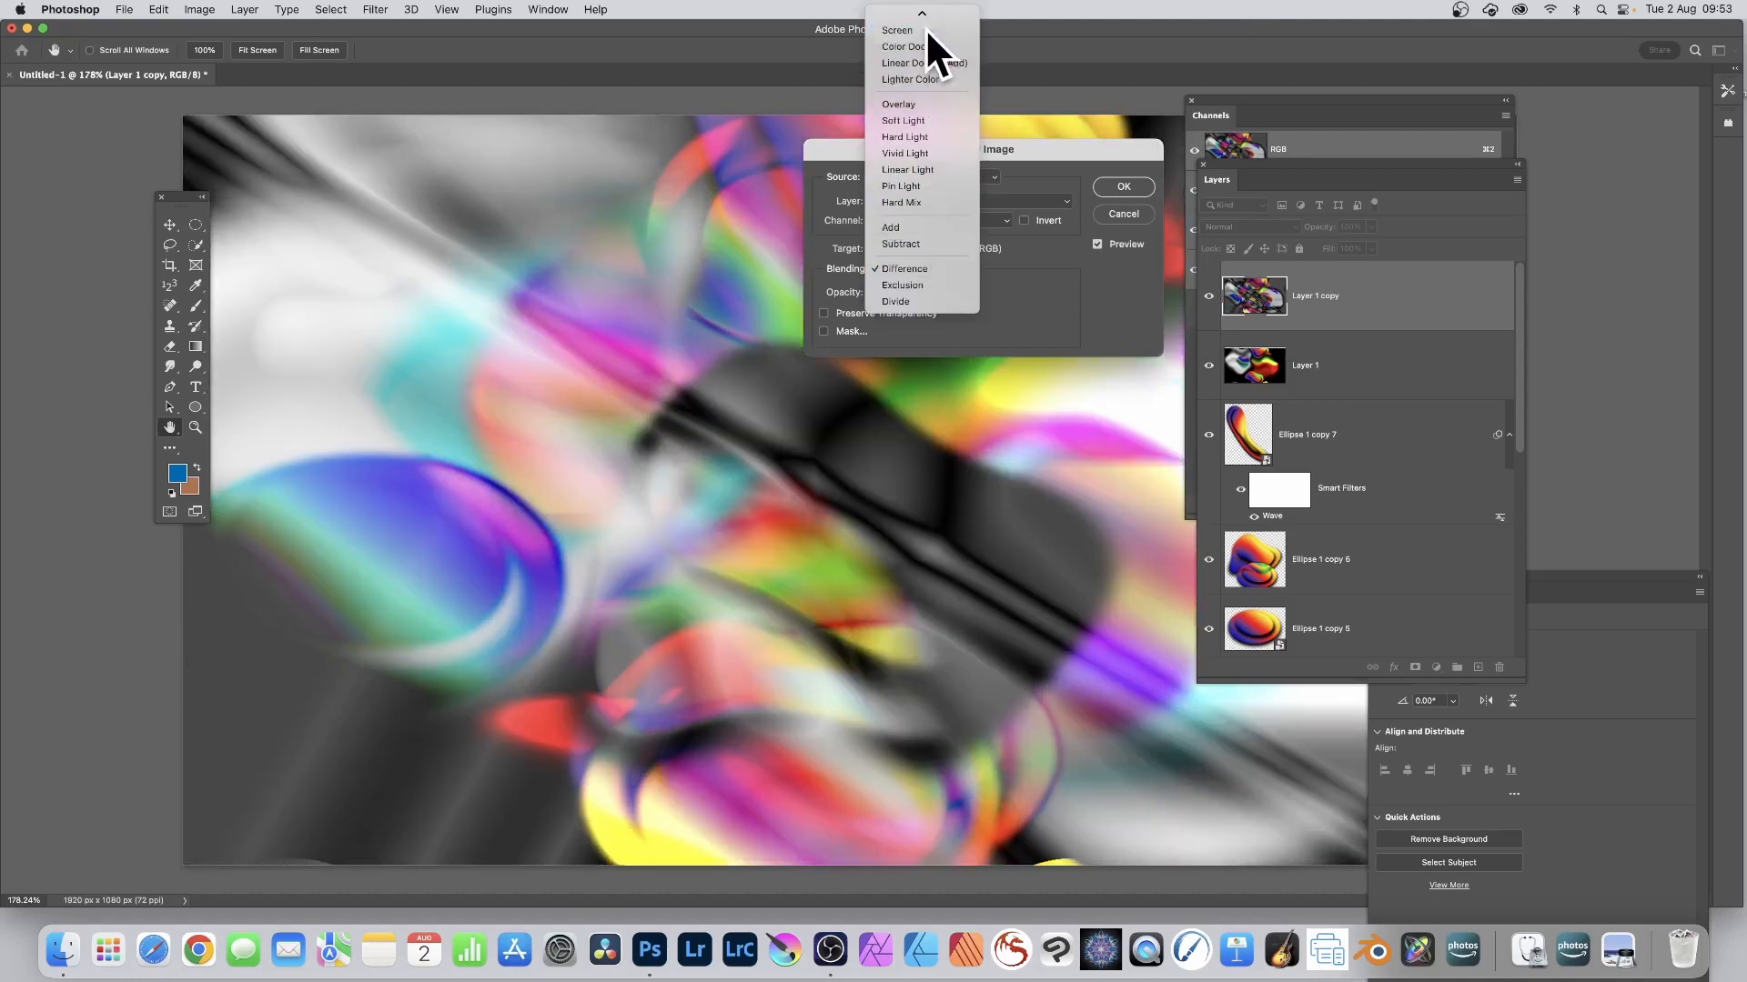
left_click(925, 30)
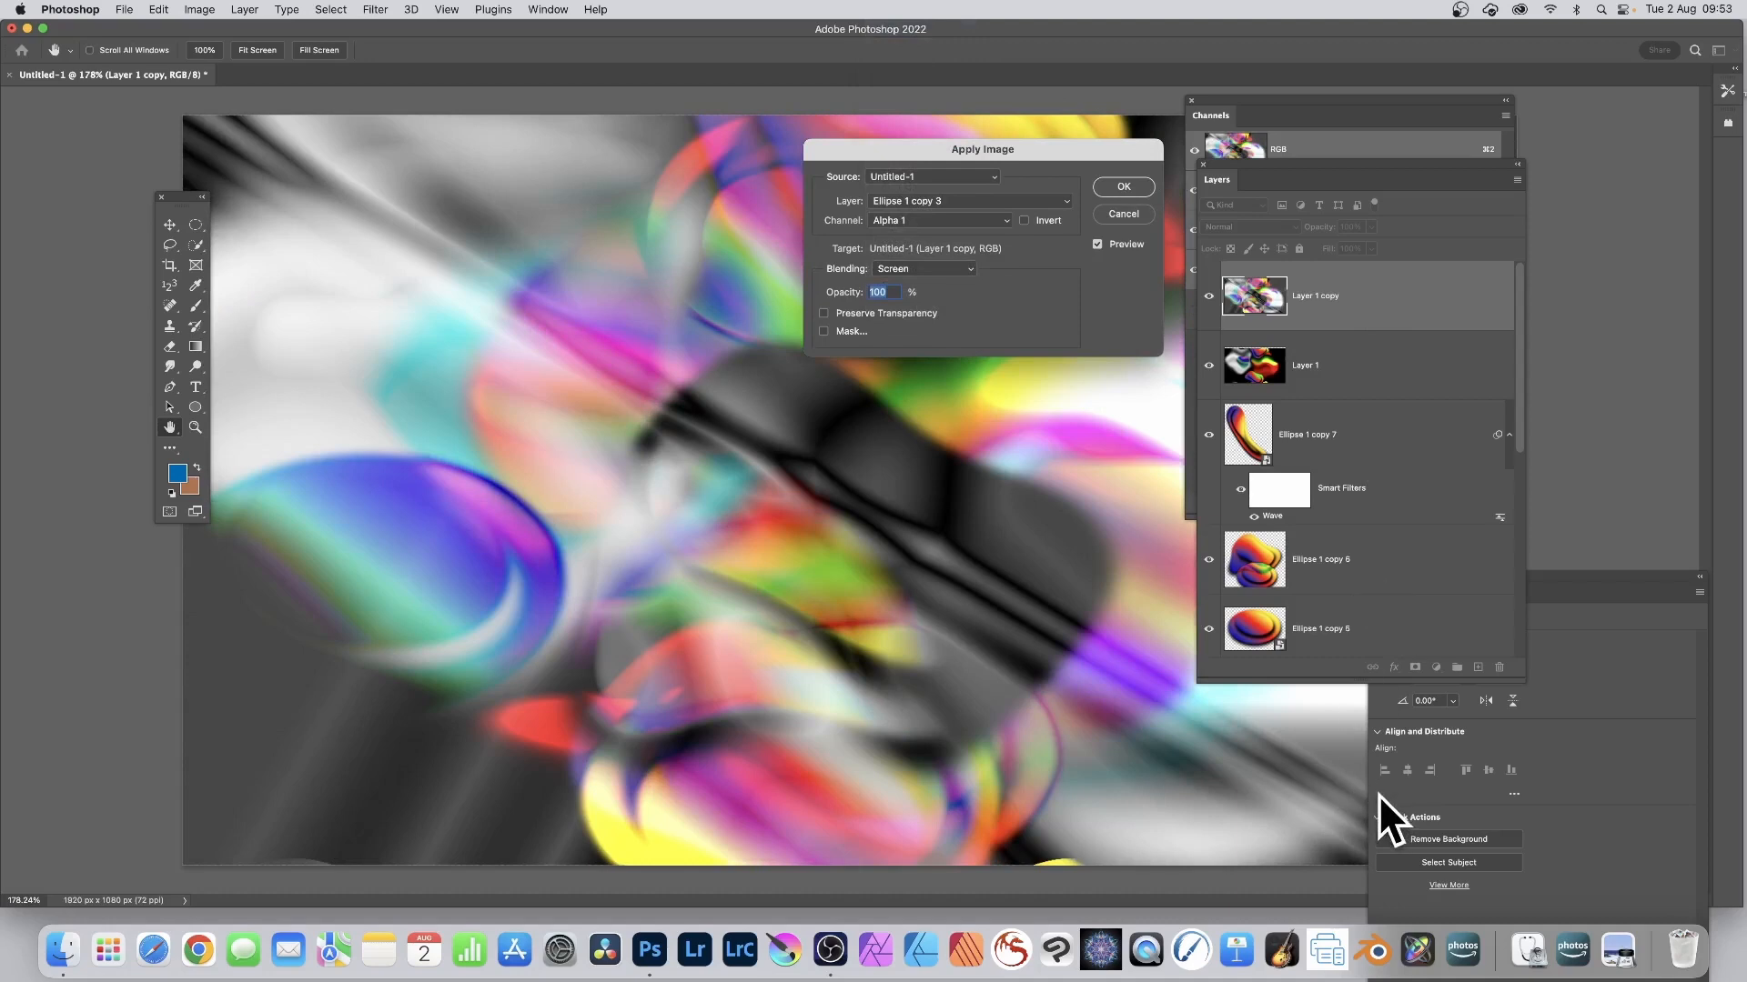
left_click(930, 215)
left_click(1035, 251)
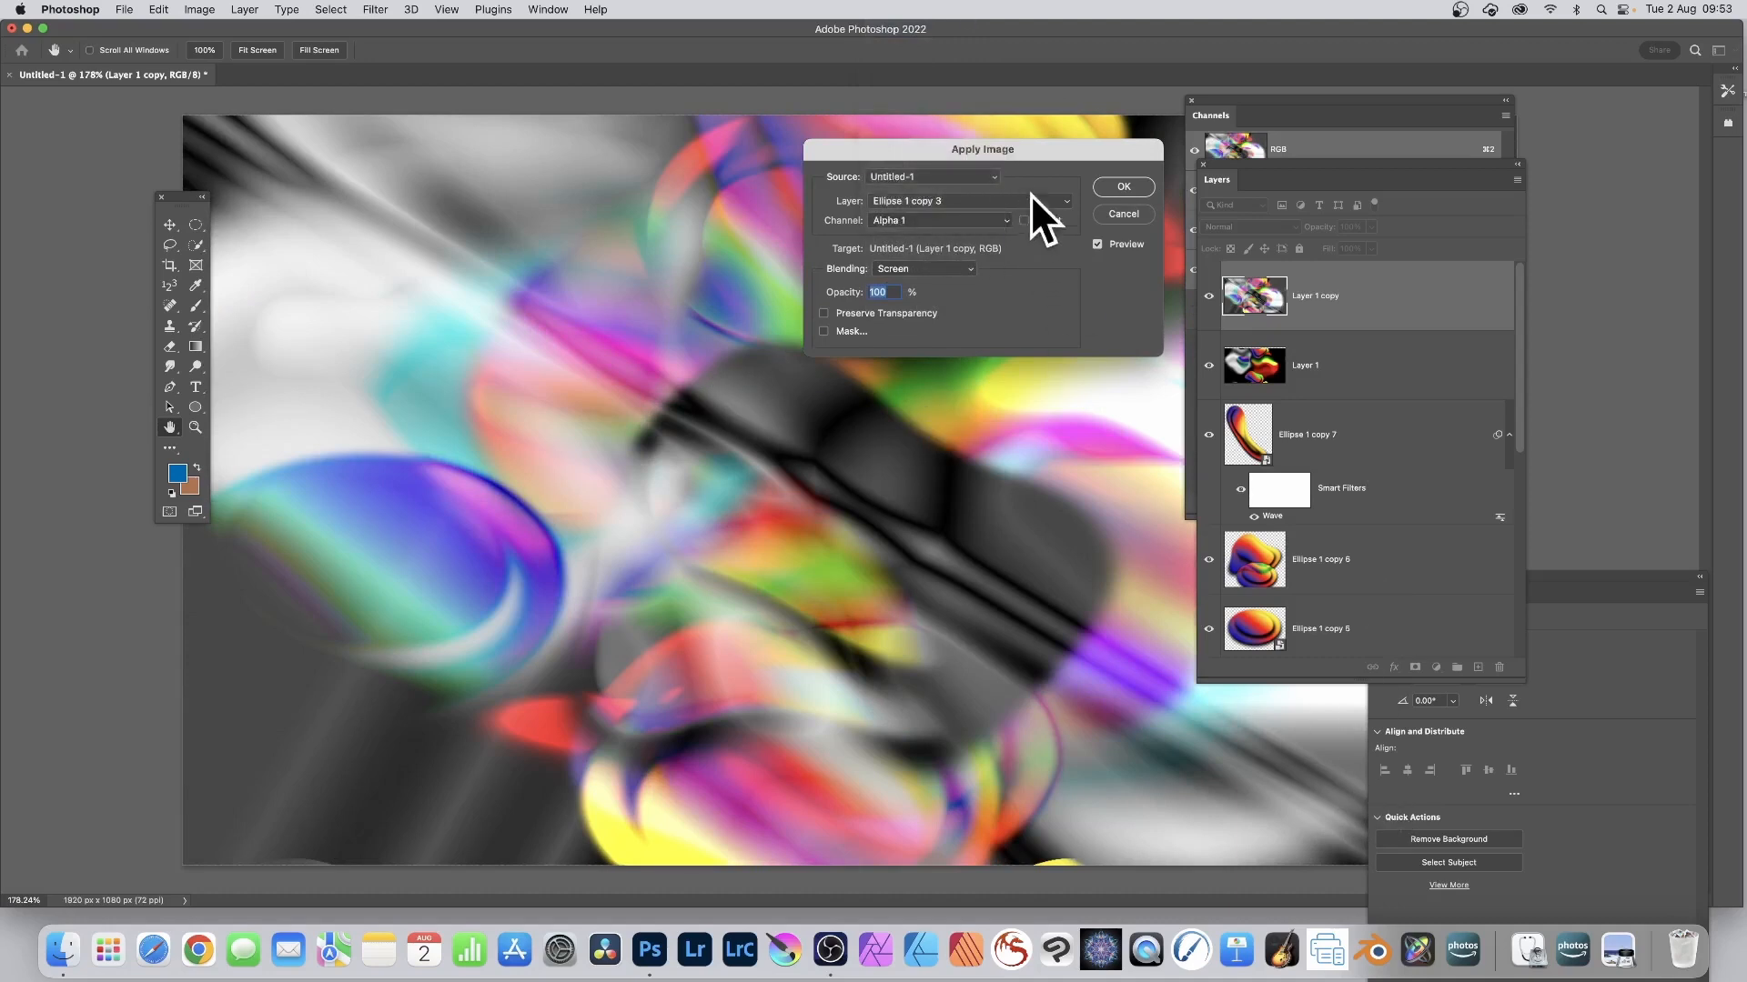
left_click(1121, 186)
Create a new alpha channel below Alpha 5 and fill it with crossing diagonal linear gradients in Difference mode
key("g")
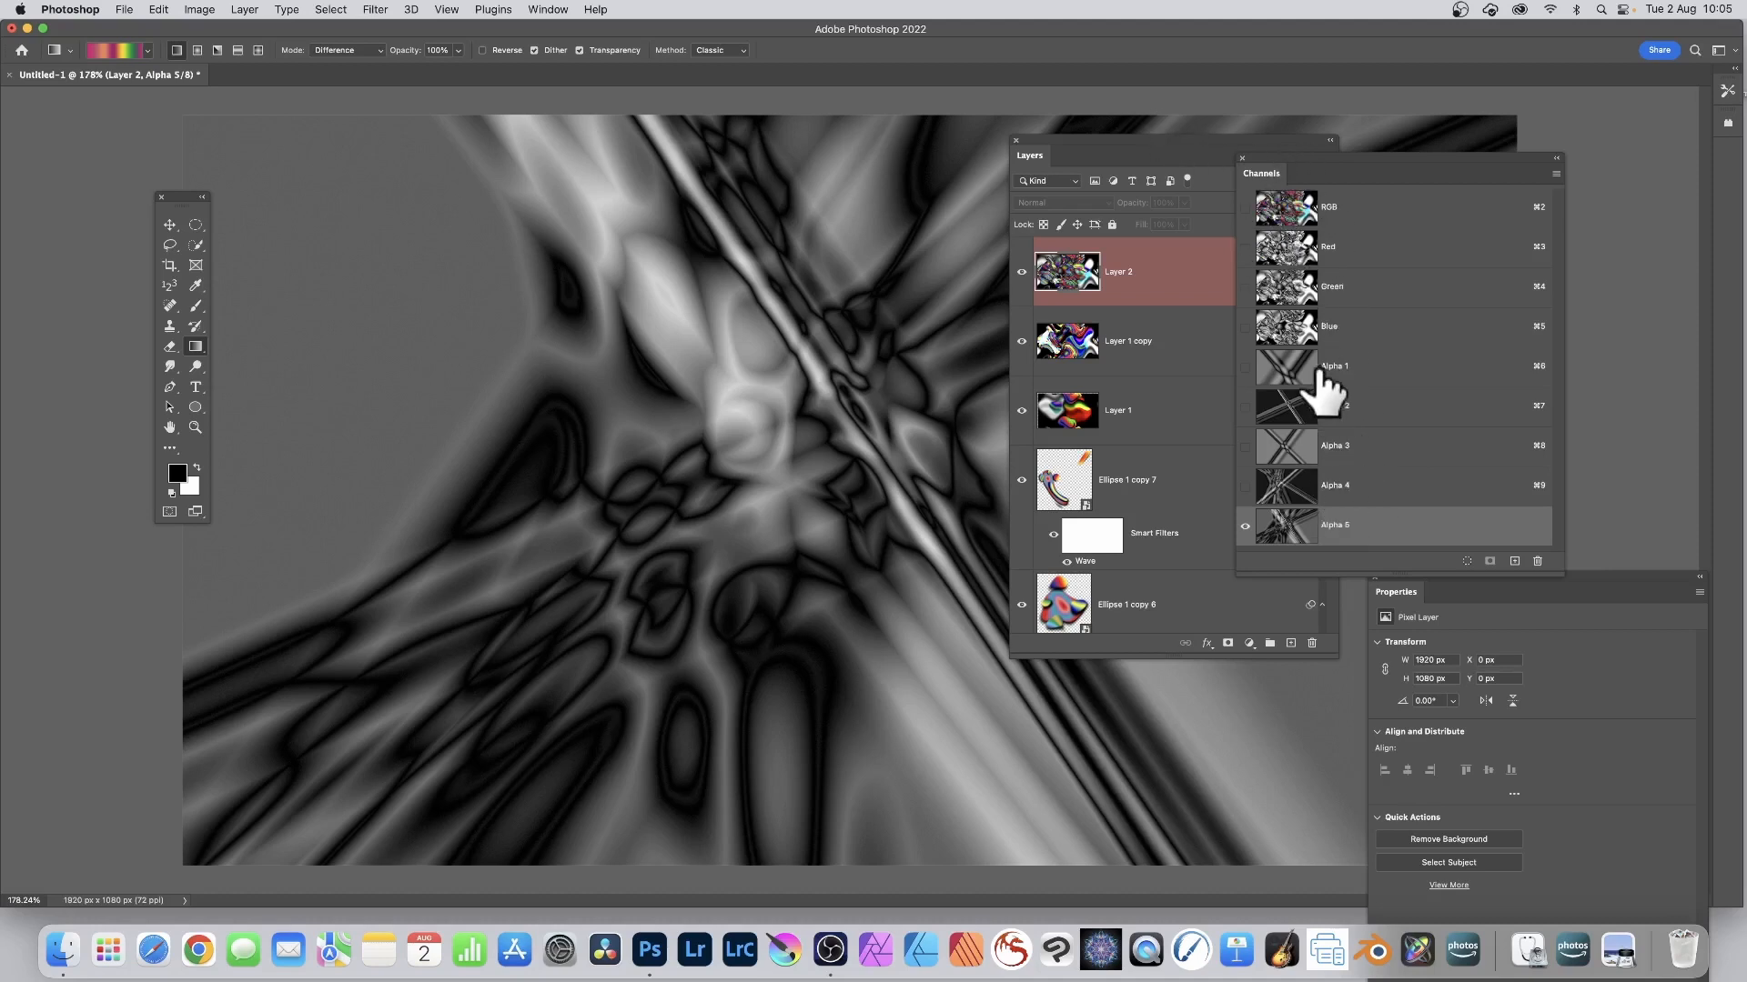
left_click(1515, 562)
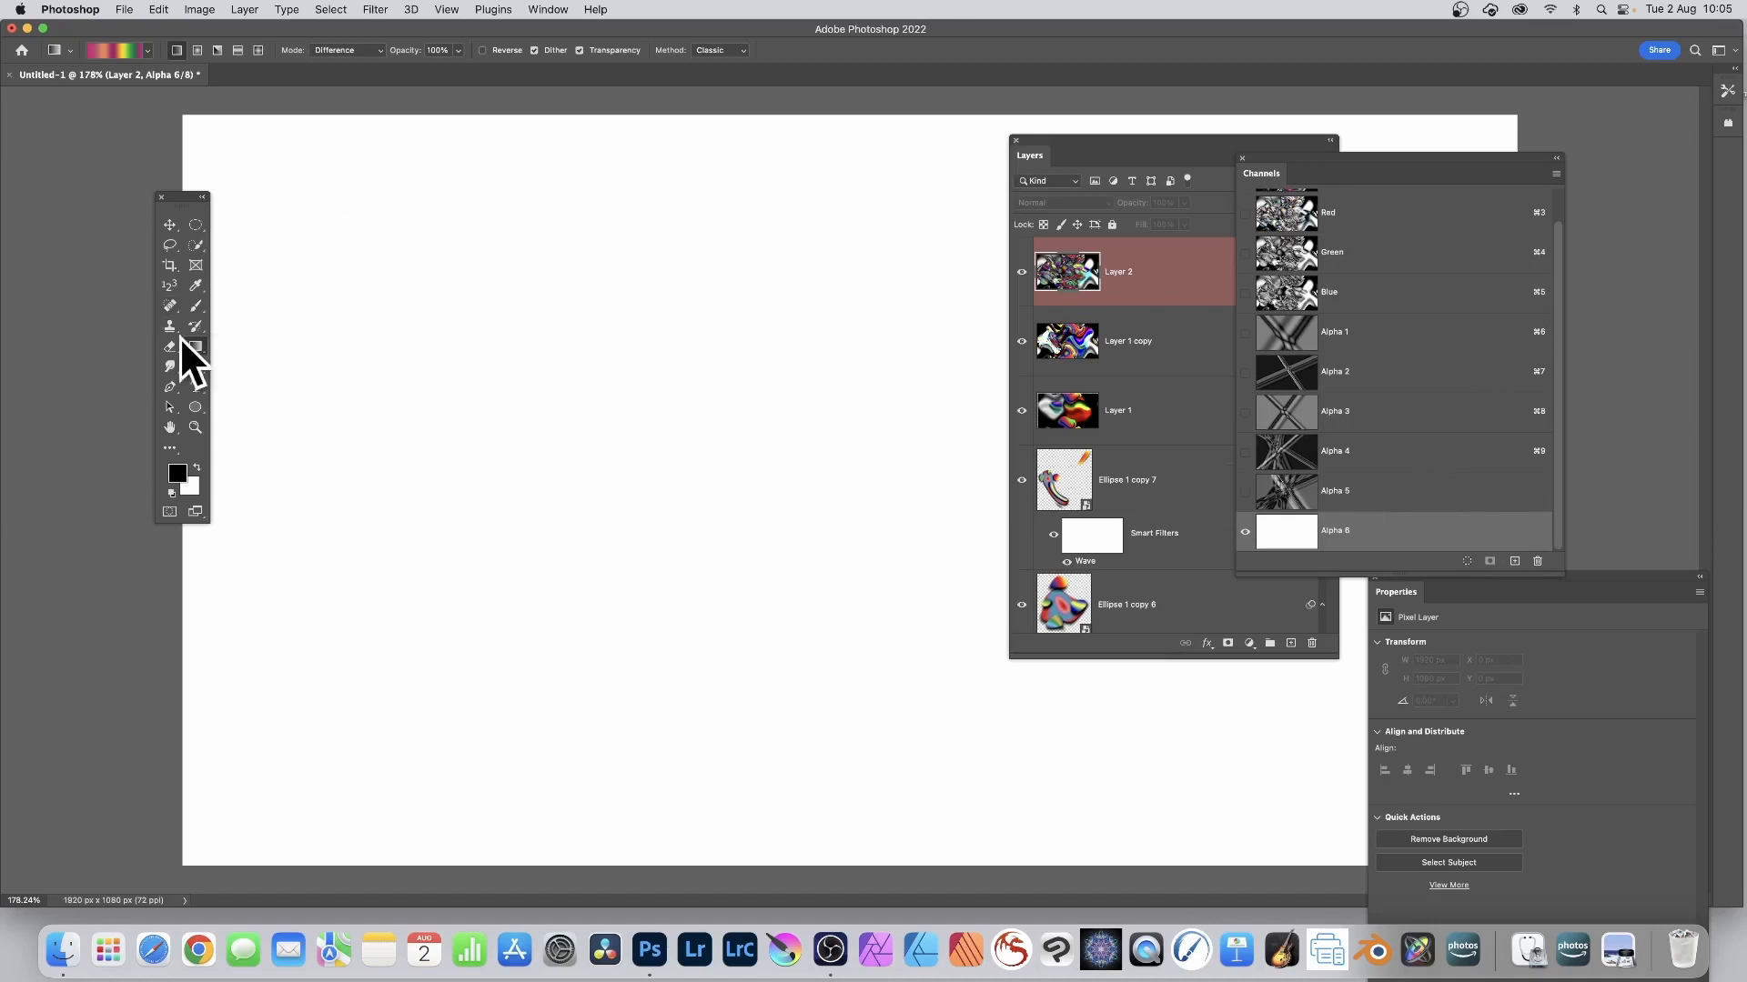
left_click_drag(425, 151, 757, 371)
left_click_drag(874, 347, 630, 583)
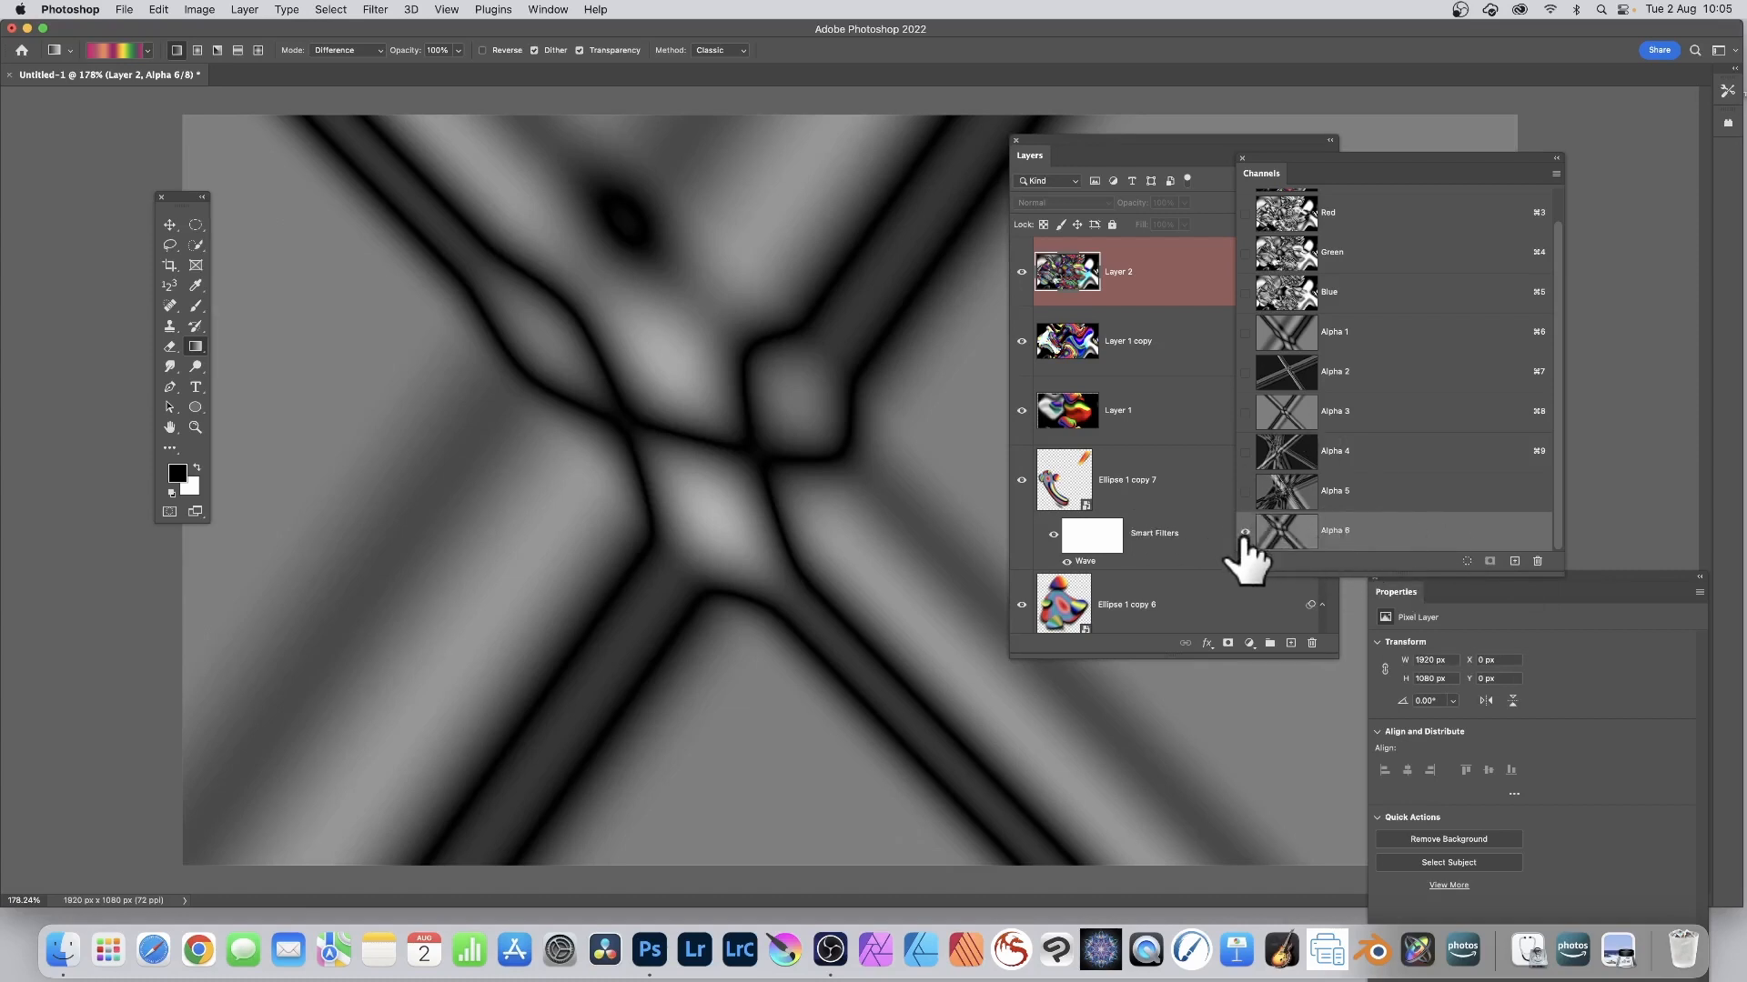
Blend Layer 2's Red channel into Alpha 6 with Apply Image, using Difference at 100% opacity
left_click(205, 11)
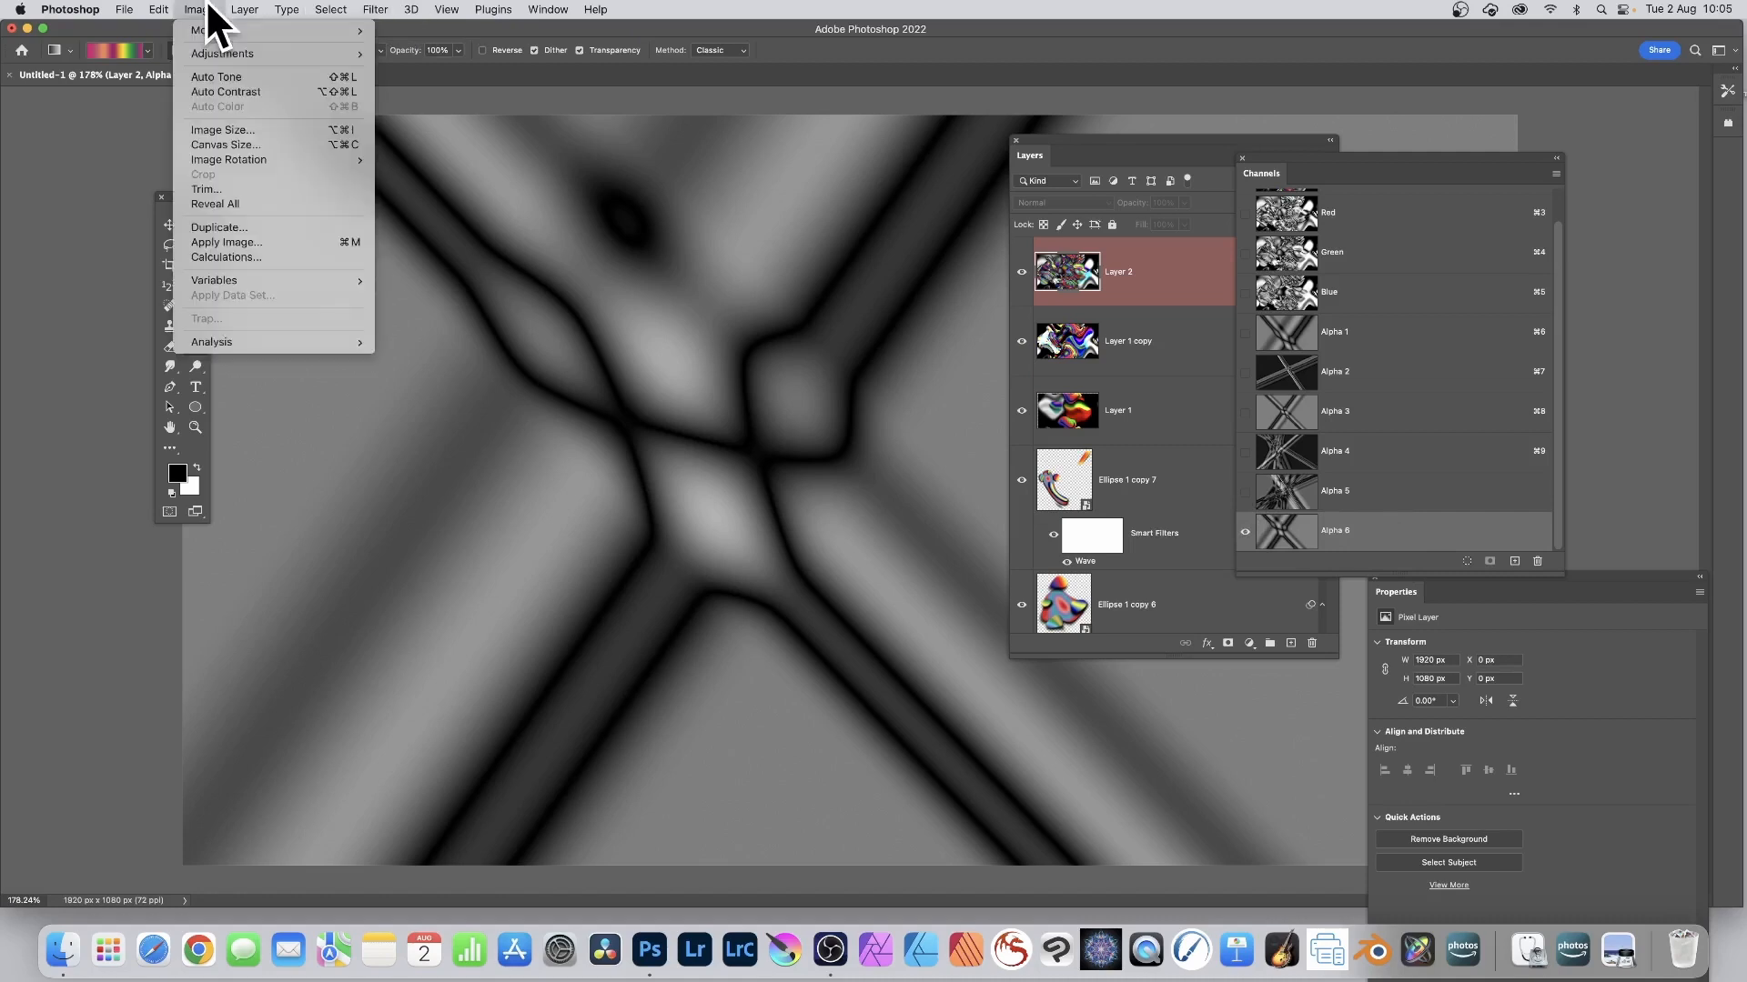
left_click(244, 242)
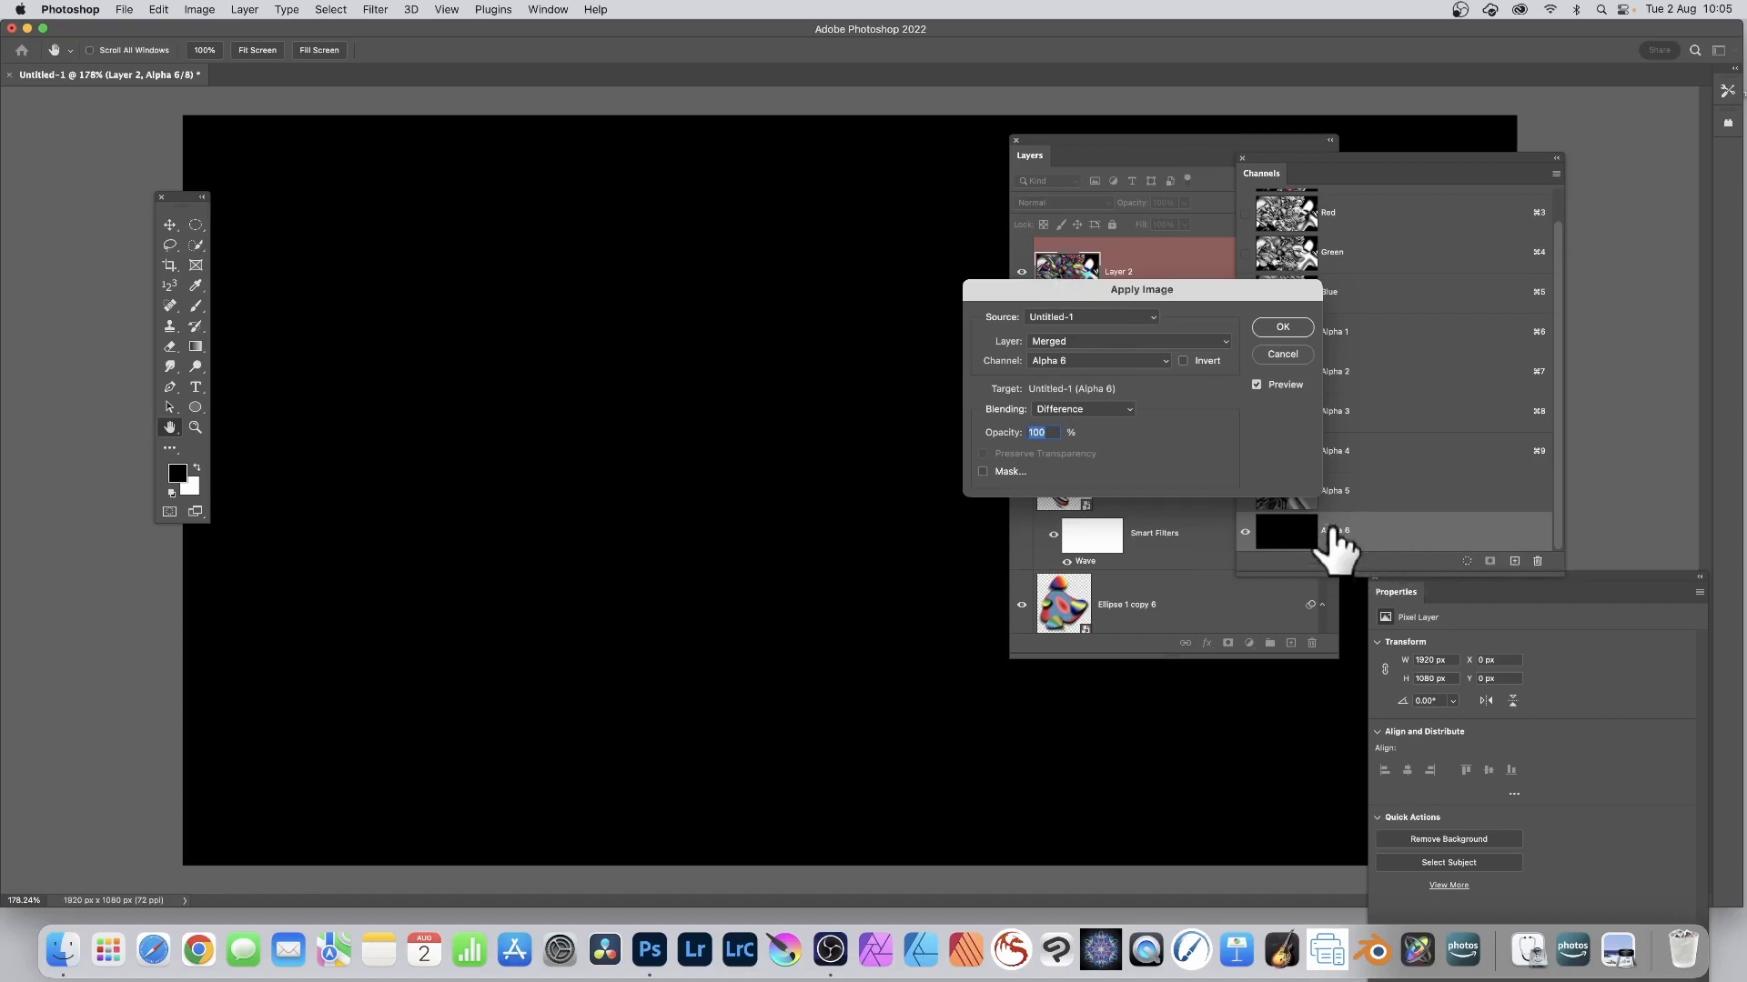
left_click(1074, 335)
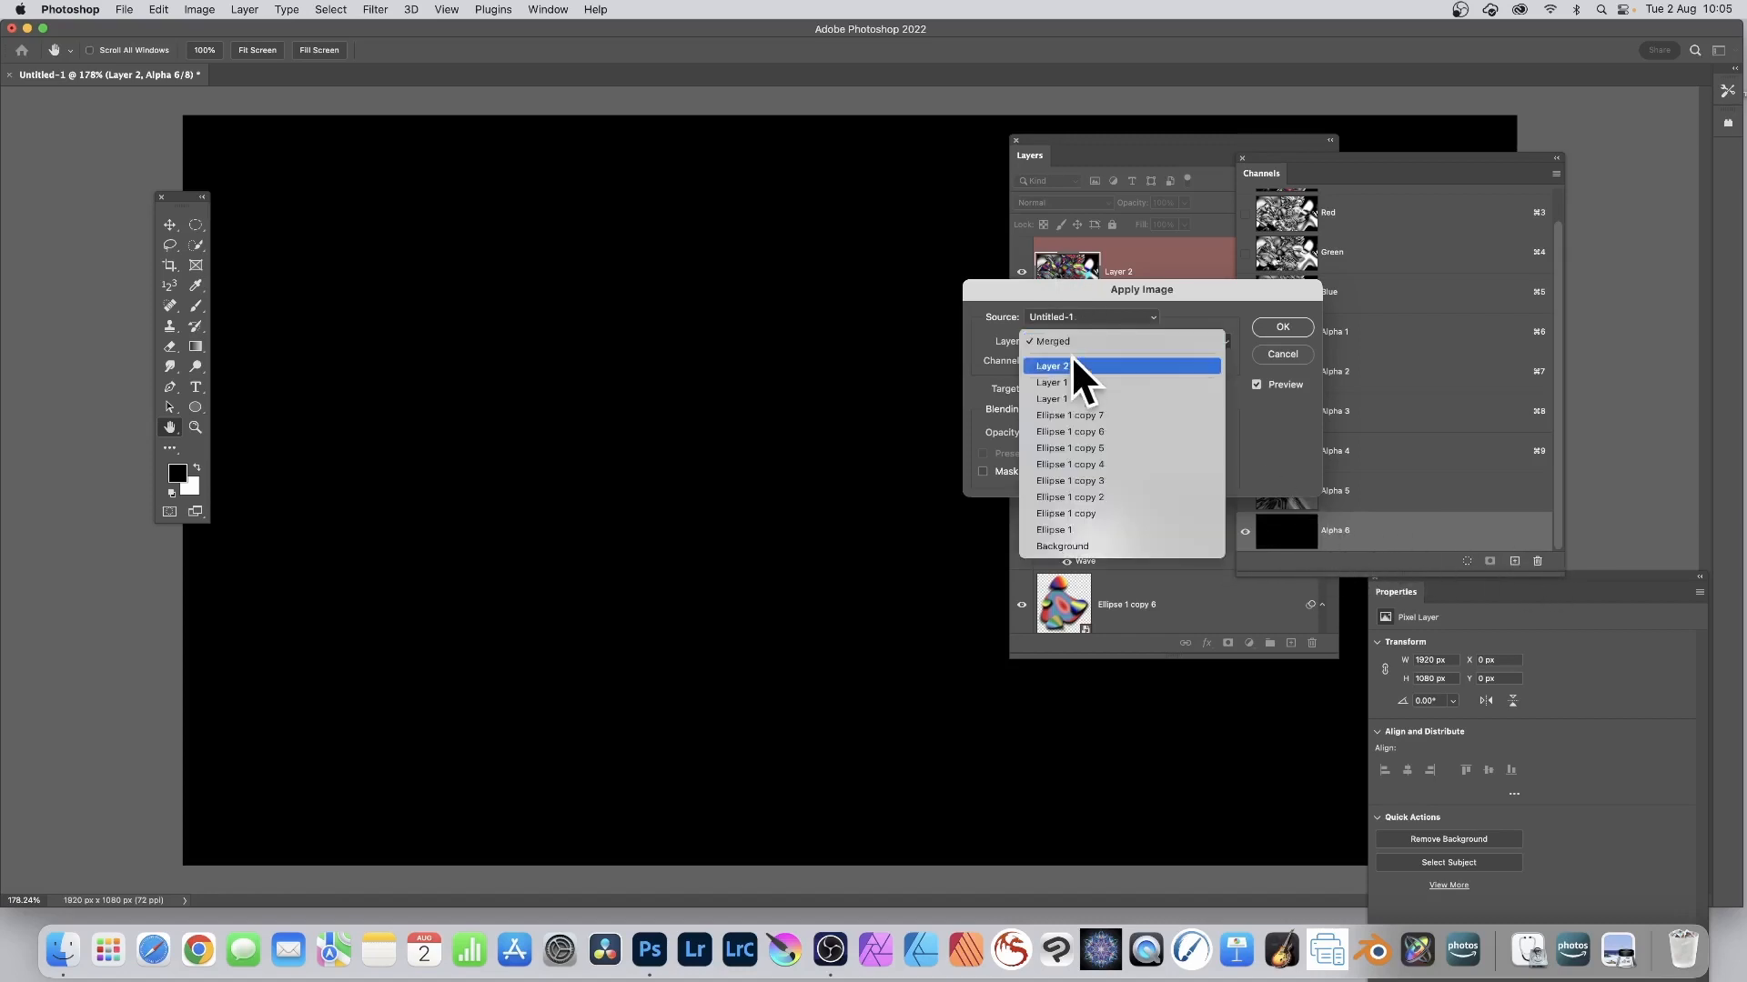
left_click(1069, 364)
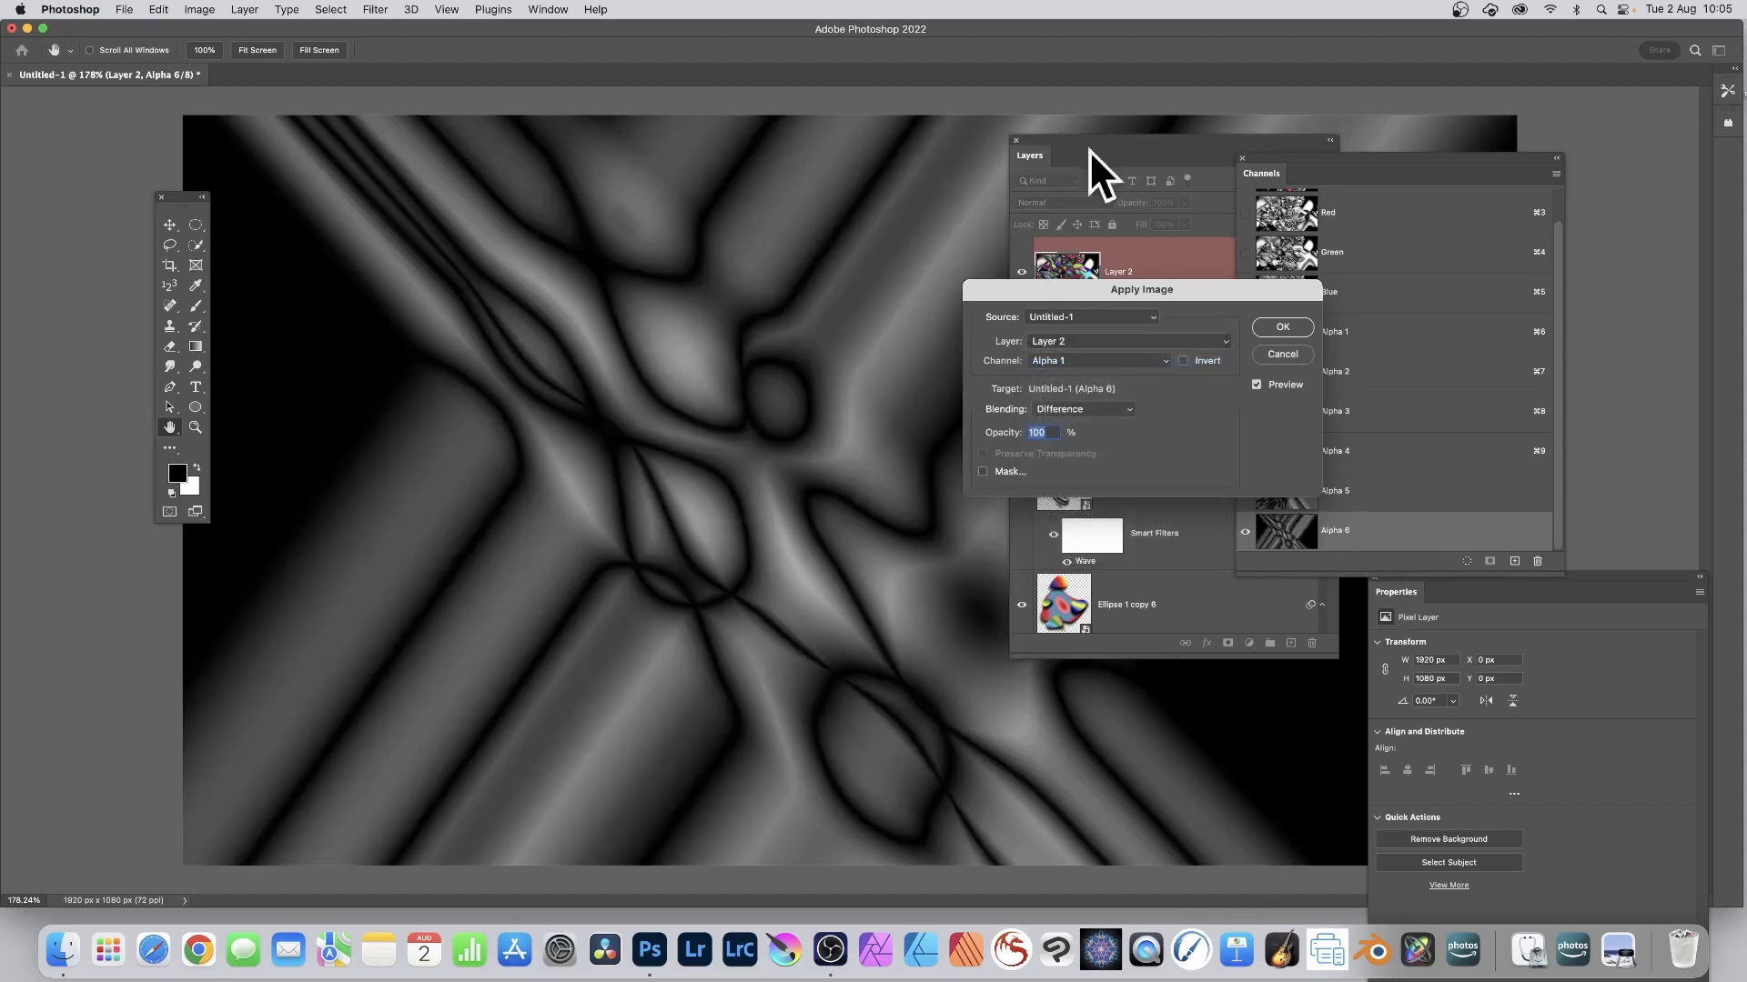
left_click(1072, 354)
left_click(1077, 270)
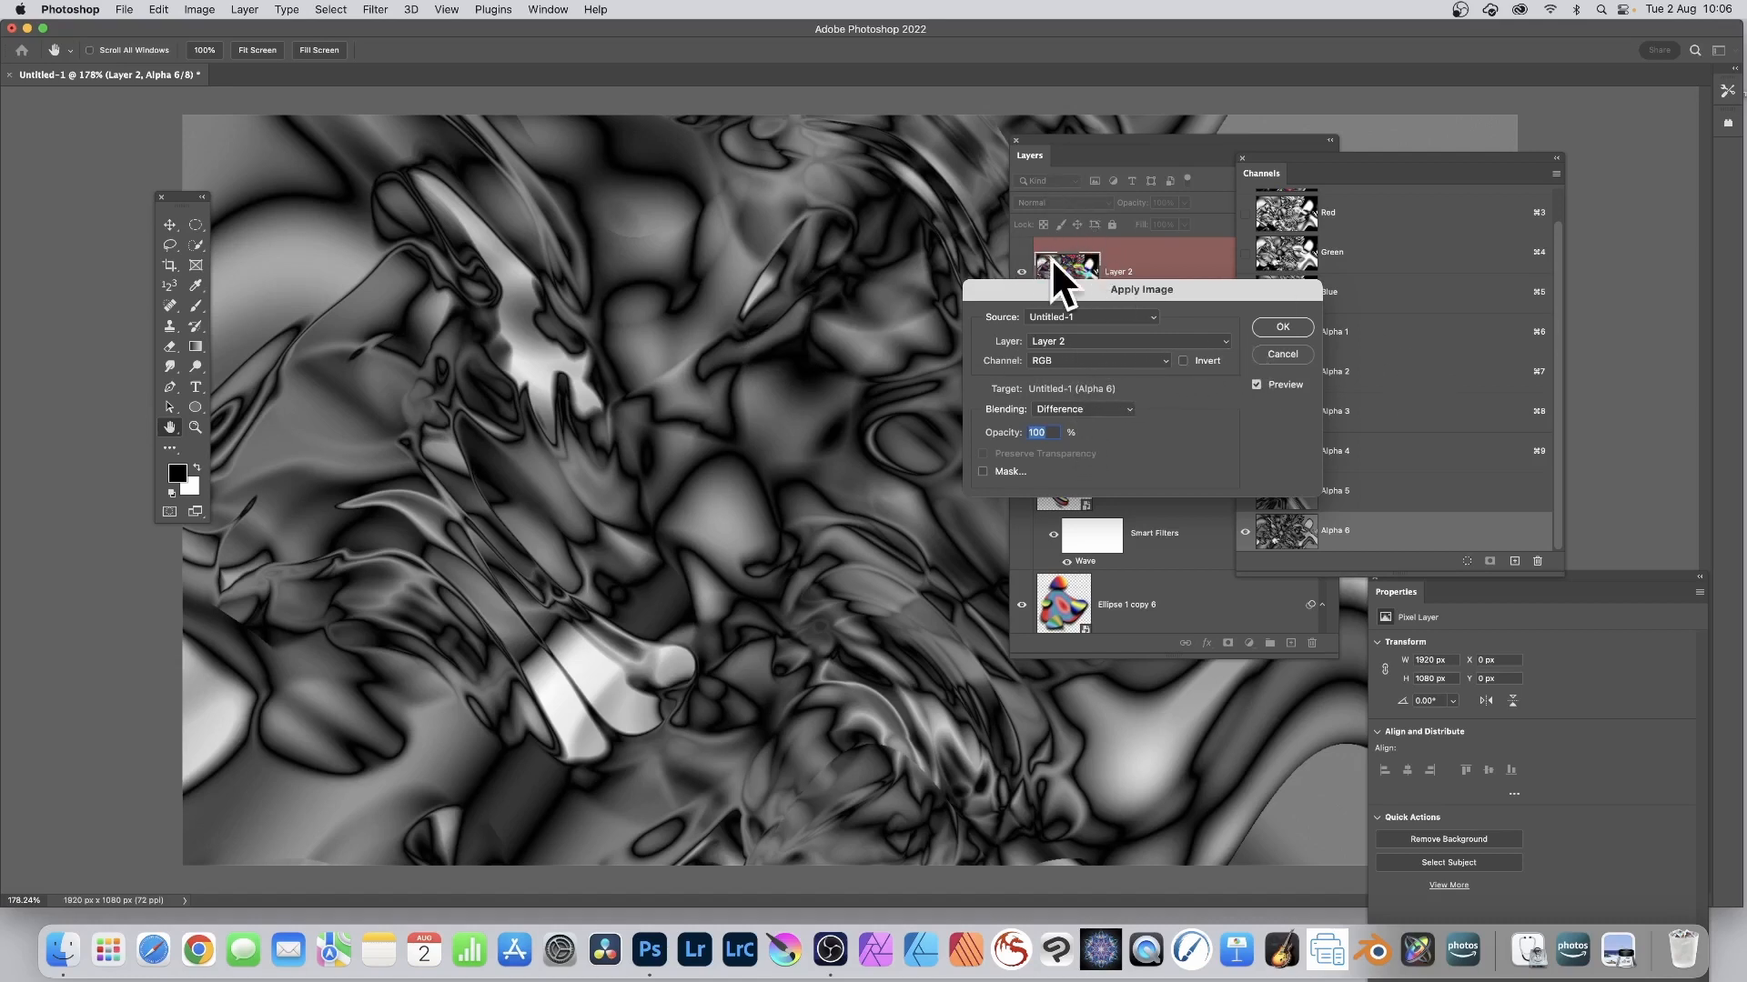
left_click(1067, 356)
left_click(1063, 375)
left_click(1073, 360)
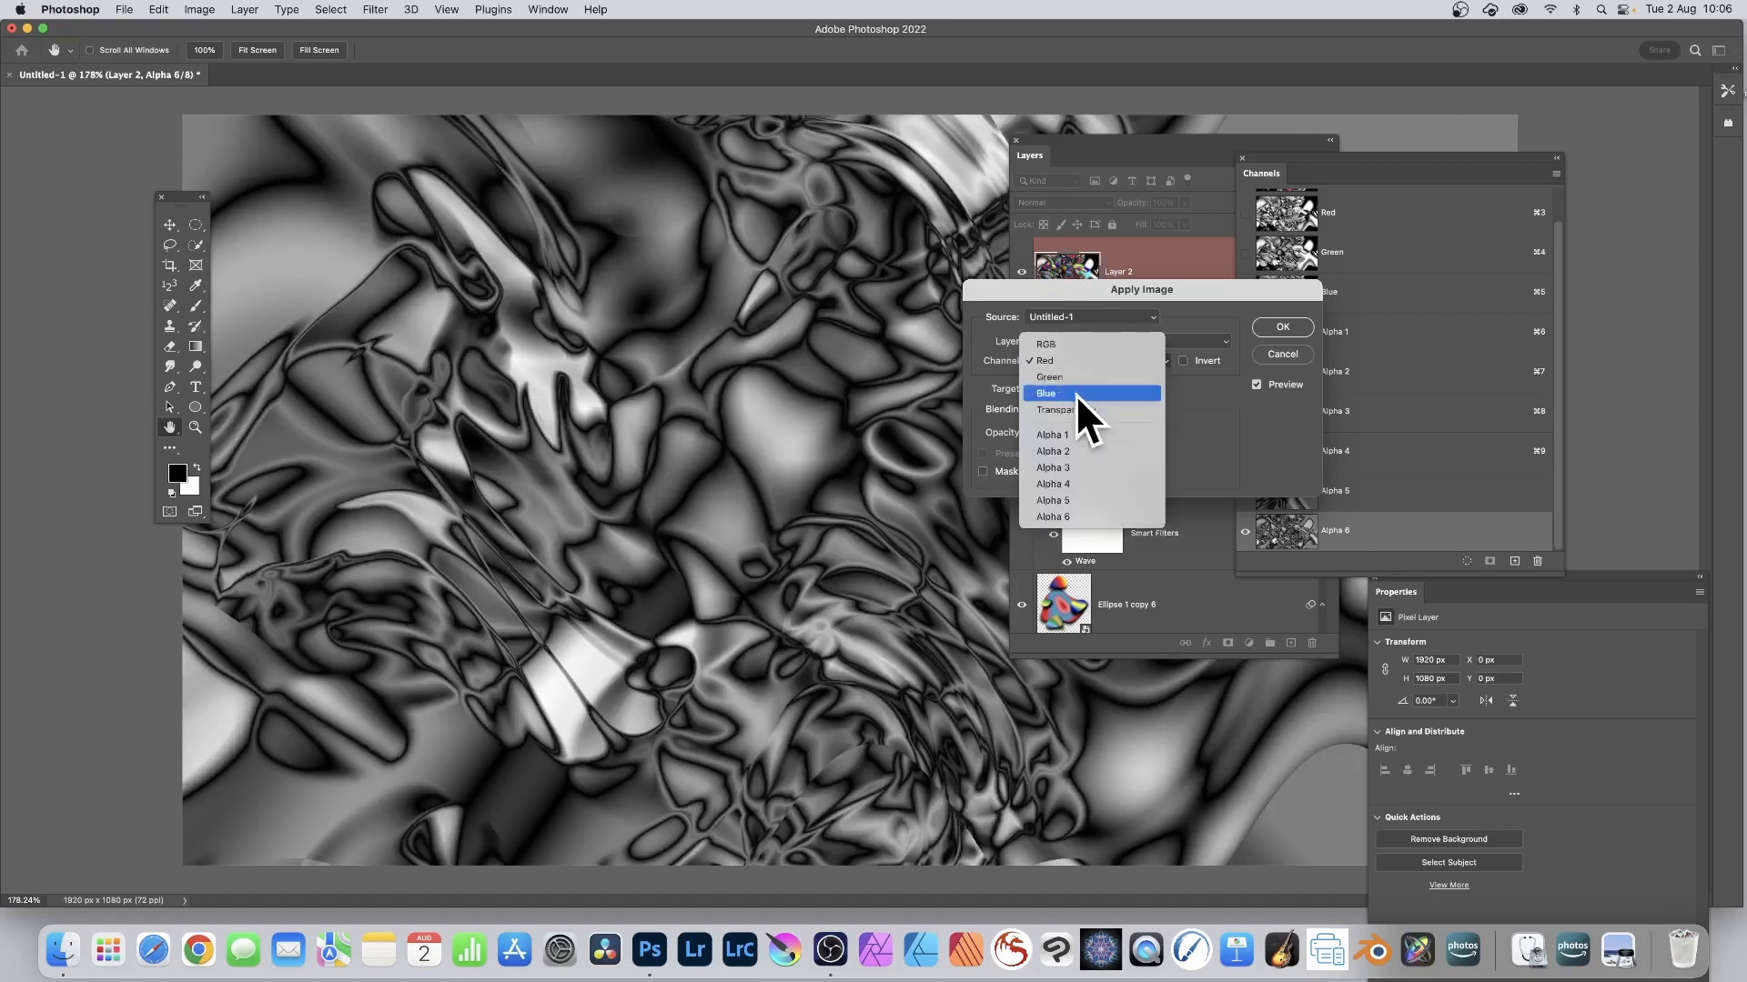
left_click(1192, 293)
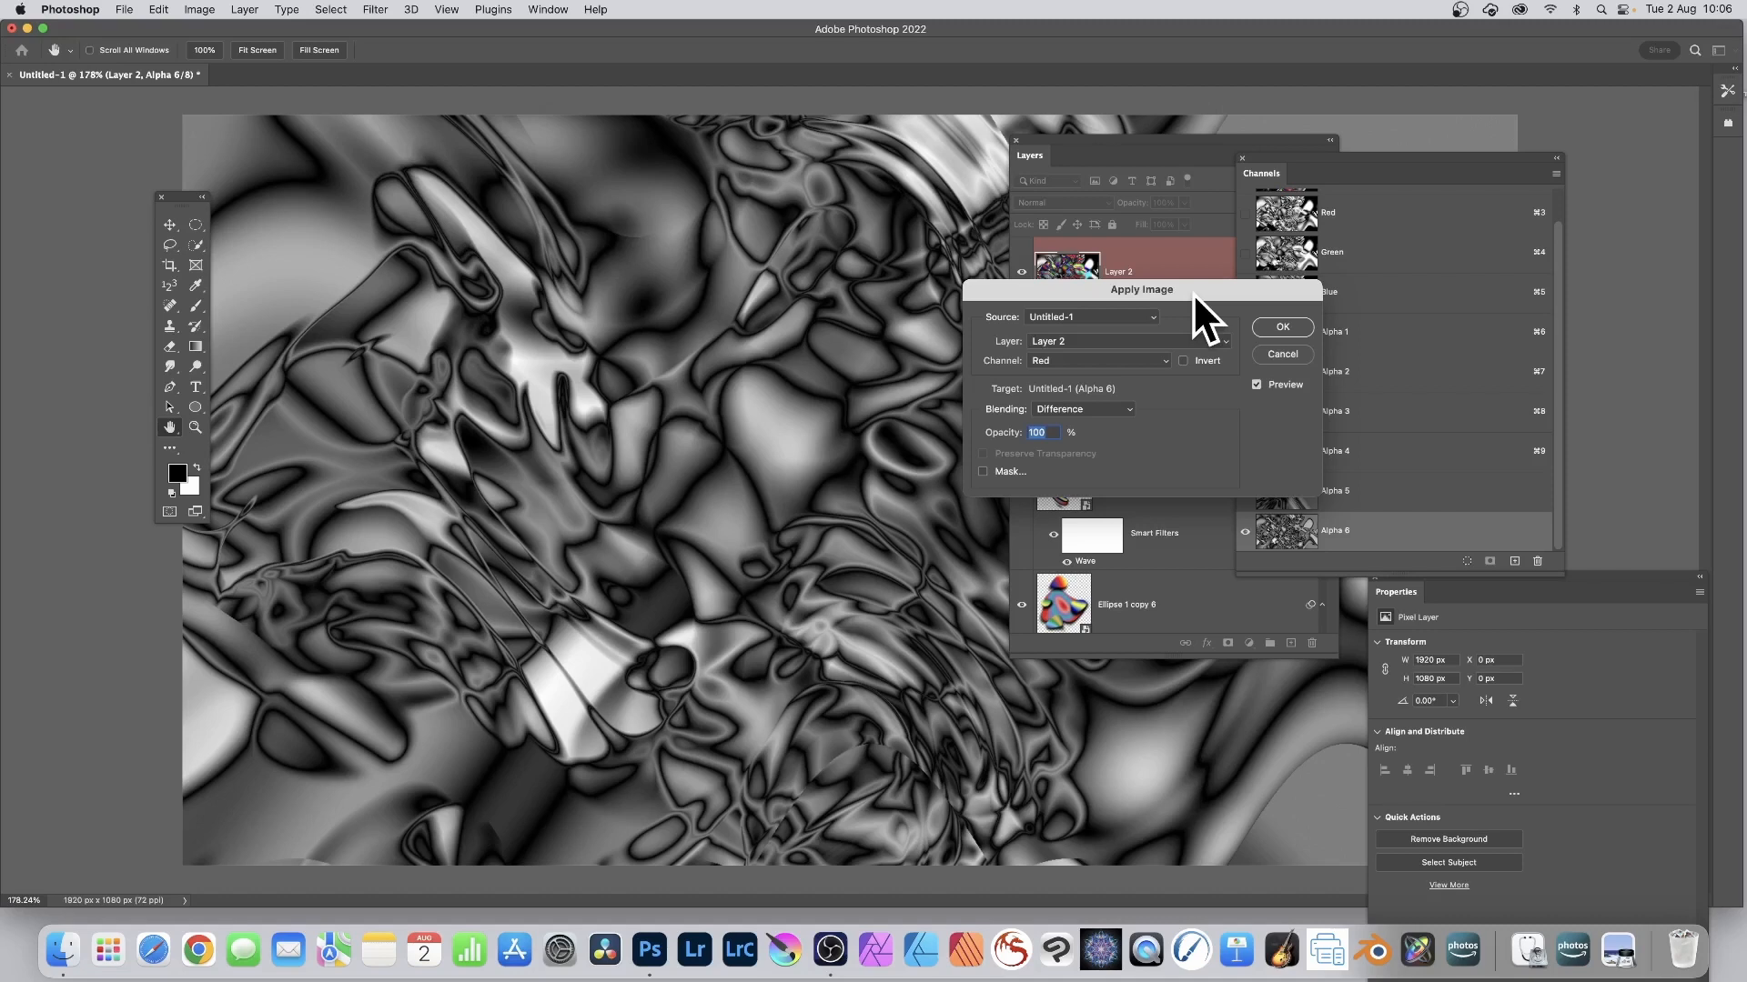
left_click(1284, 329)
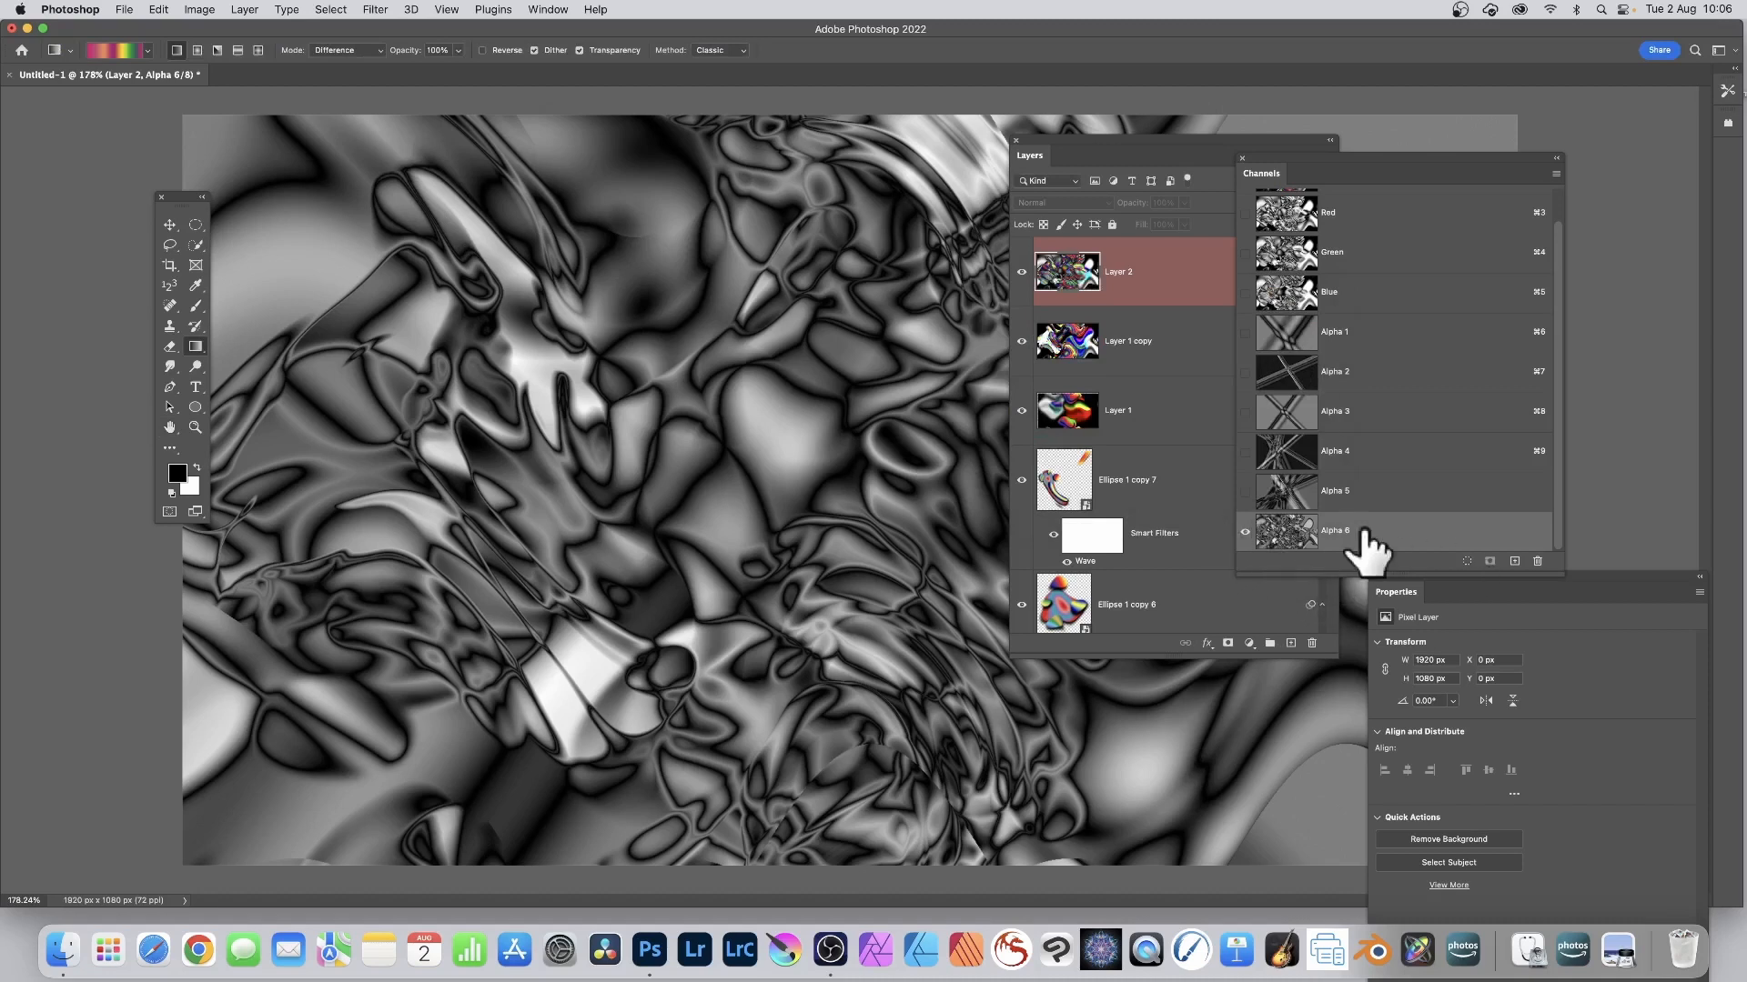
Create another alpha channel below Alpha 6 and cover it with overlapping linear gradients at varied angles in Difference mode
left_click(1514, 562)
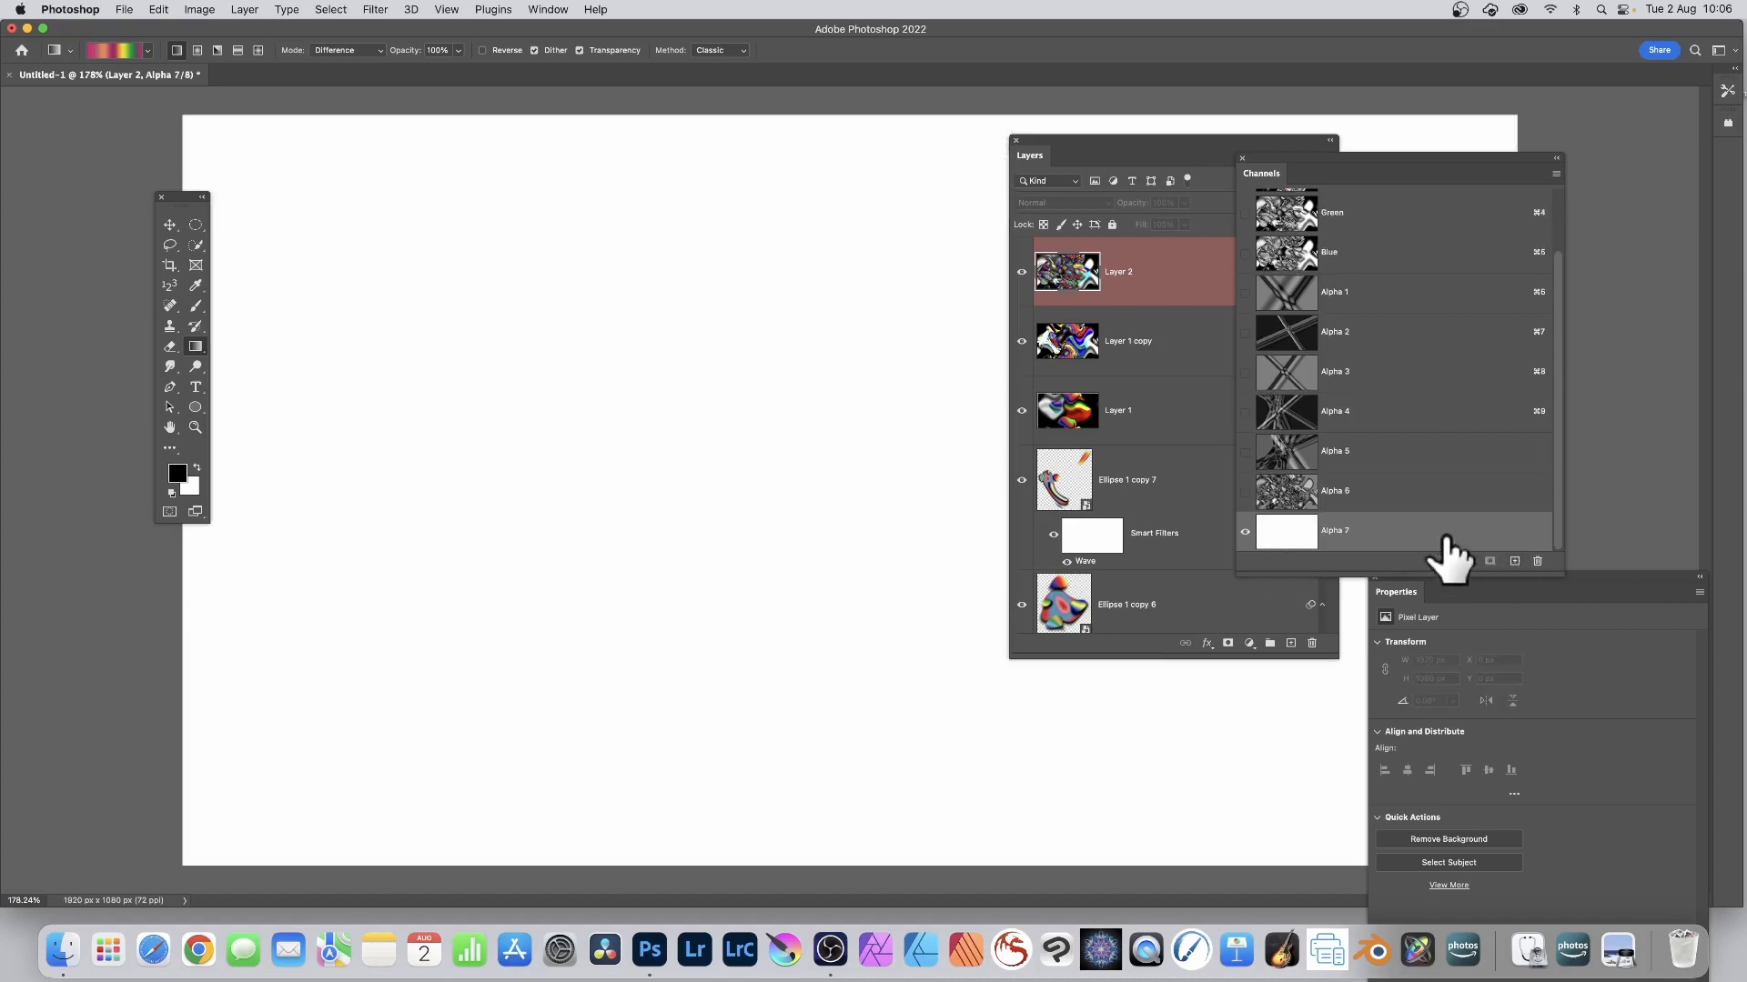
left_click_drag(317, 231, 705, 375)
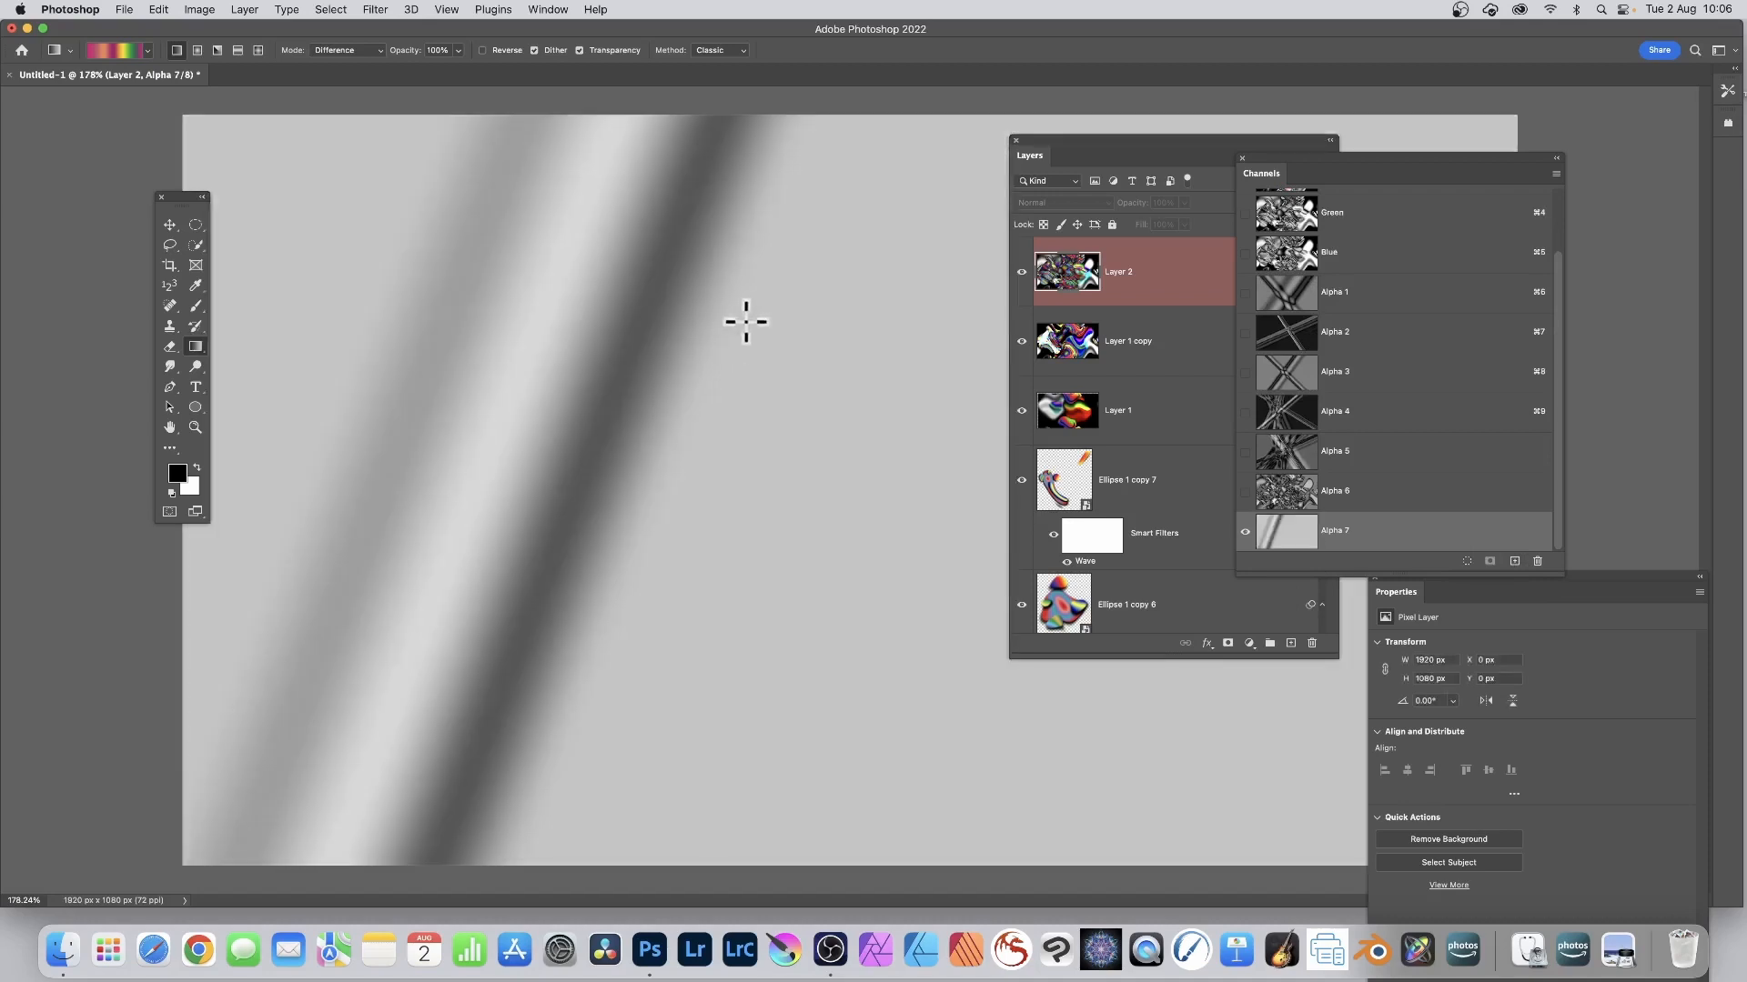
left_click_drag(750, 318, 652, 401)
left_click_drag(669, 459, 367, 252)
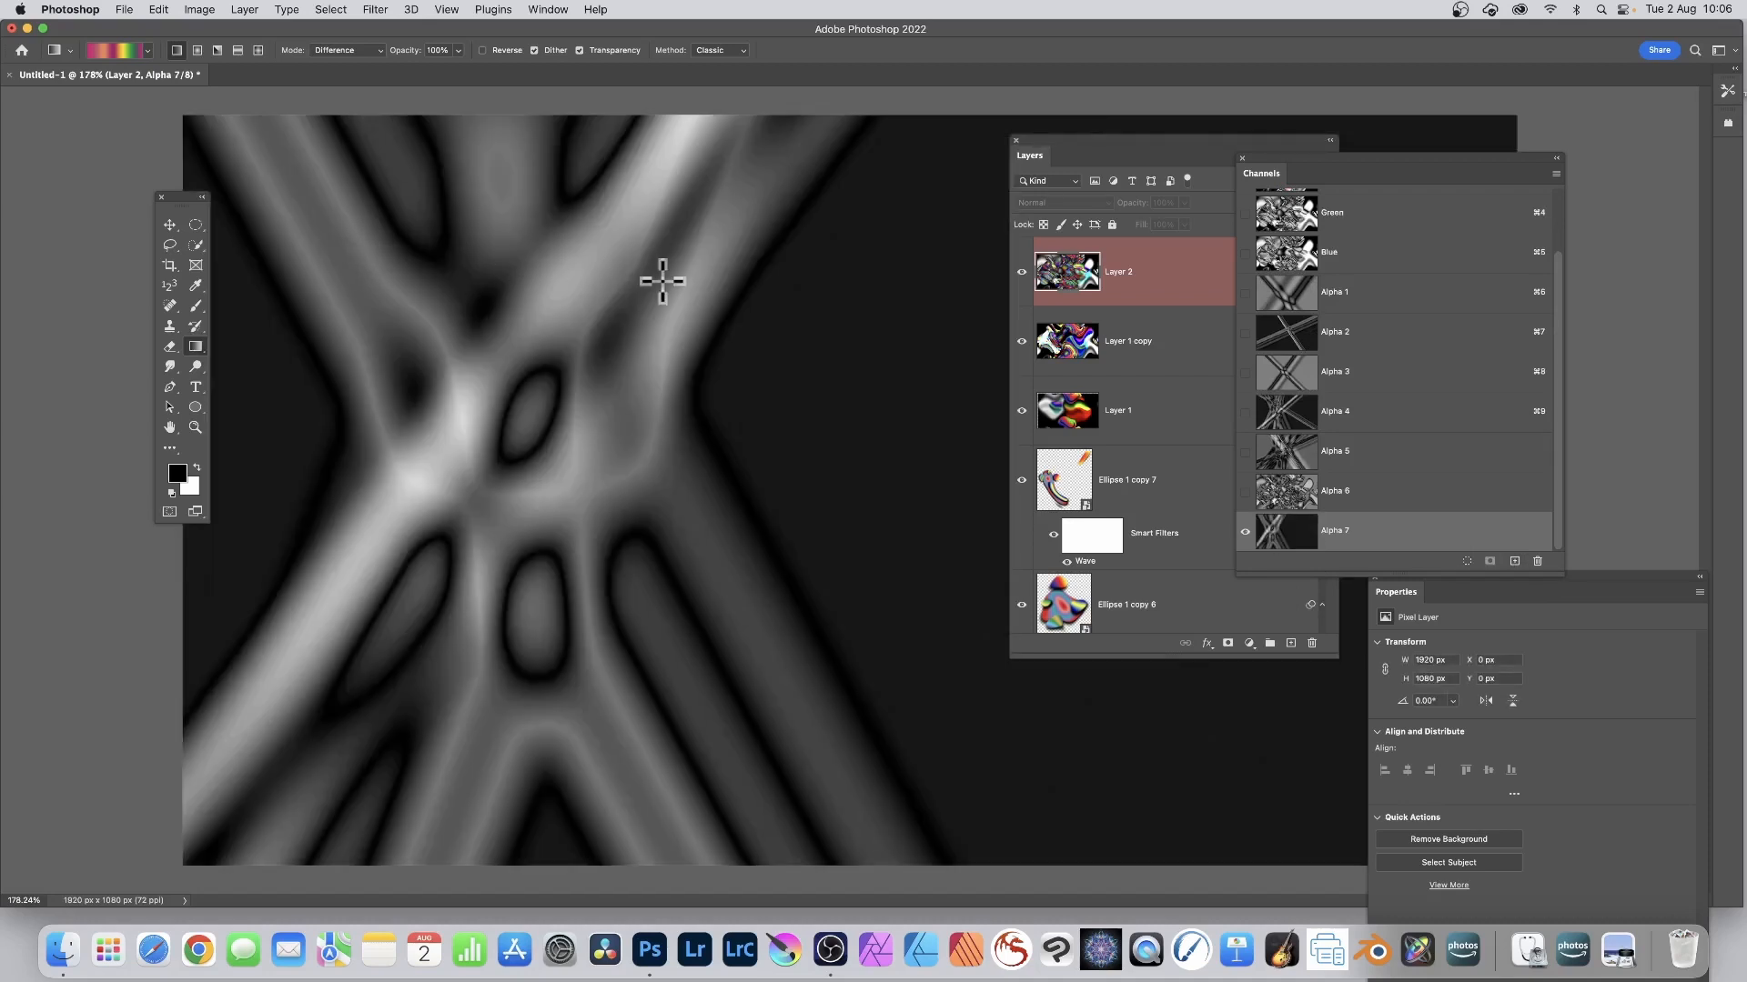
Start an Apply Image blend on Alpha 7, trying Layer 2 and Layer 1 copy as sources with the Alpha 1 and RGB channels
key("F2")
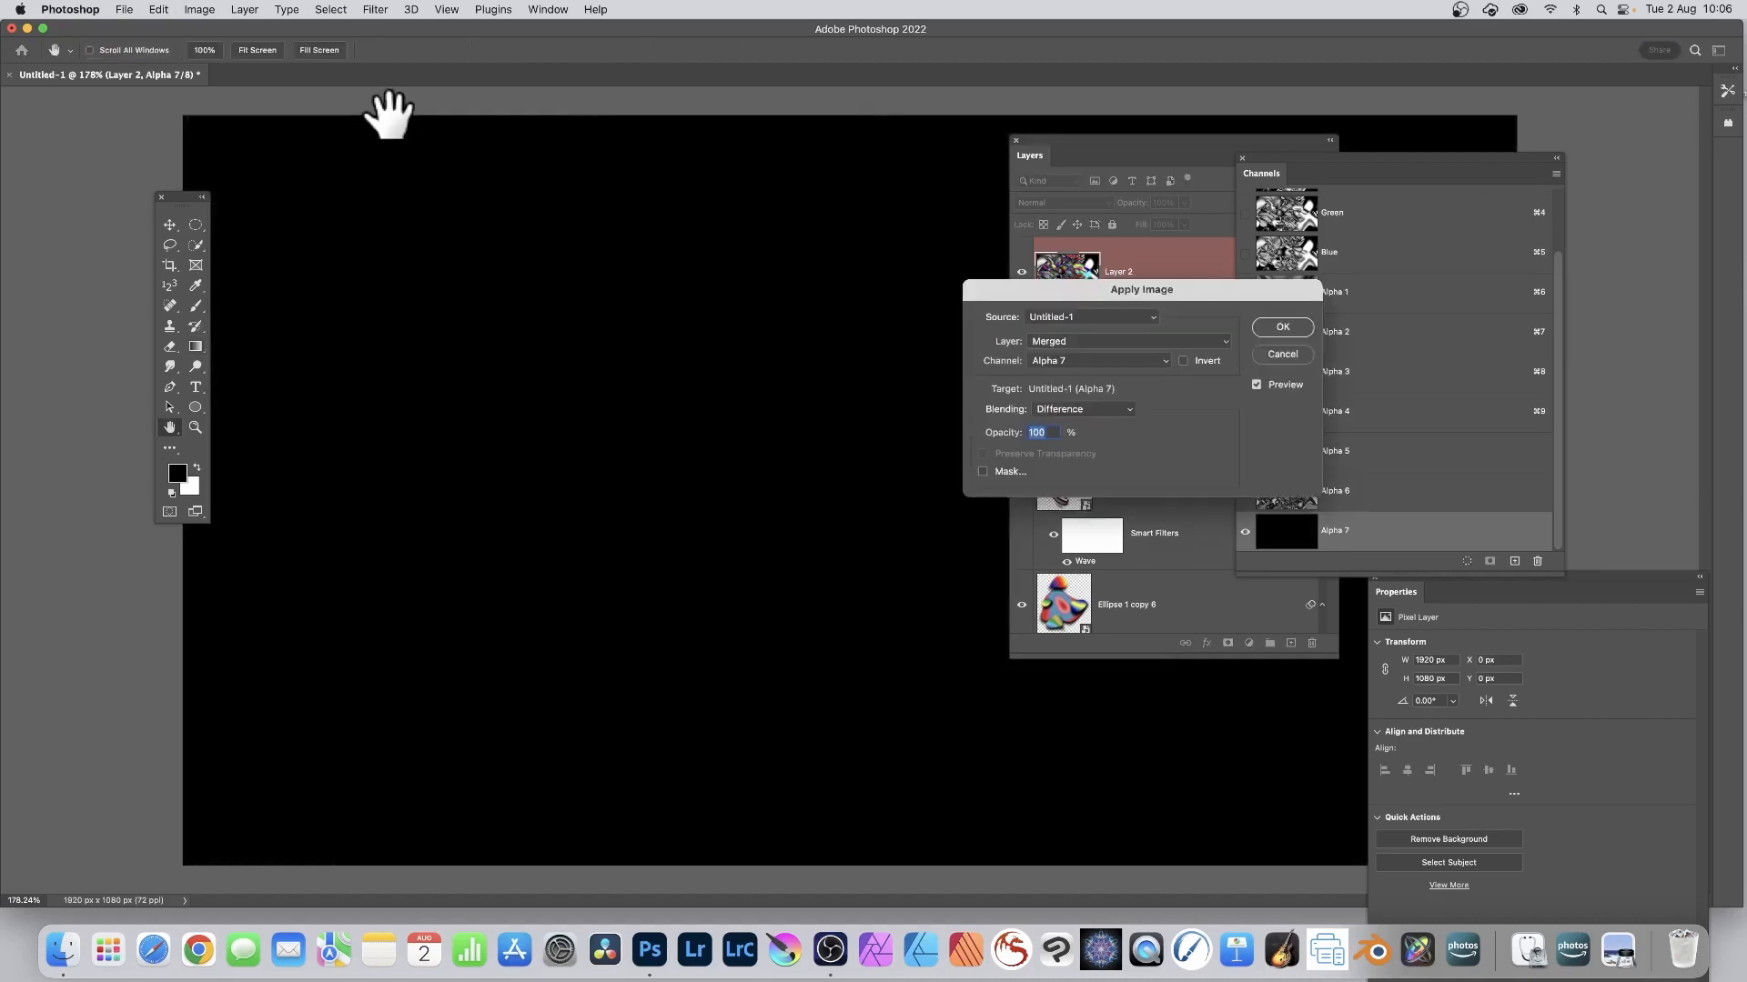
left_click_drag(1044, 289, 778, 235)
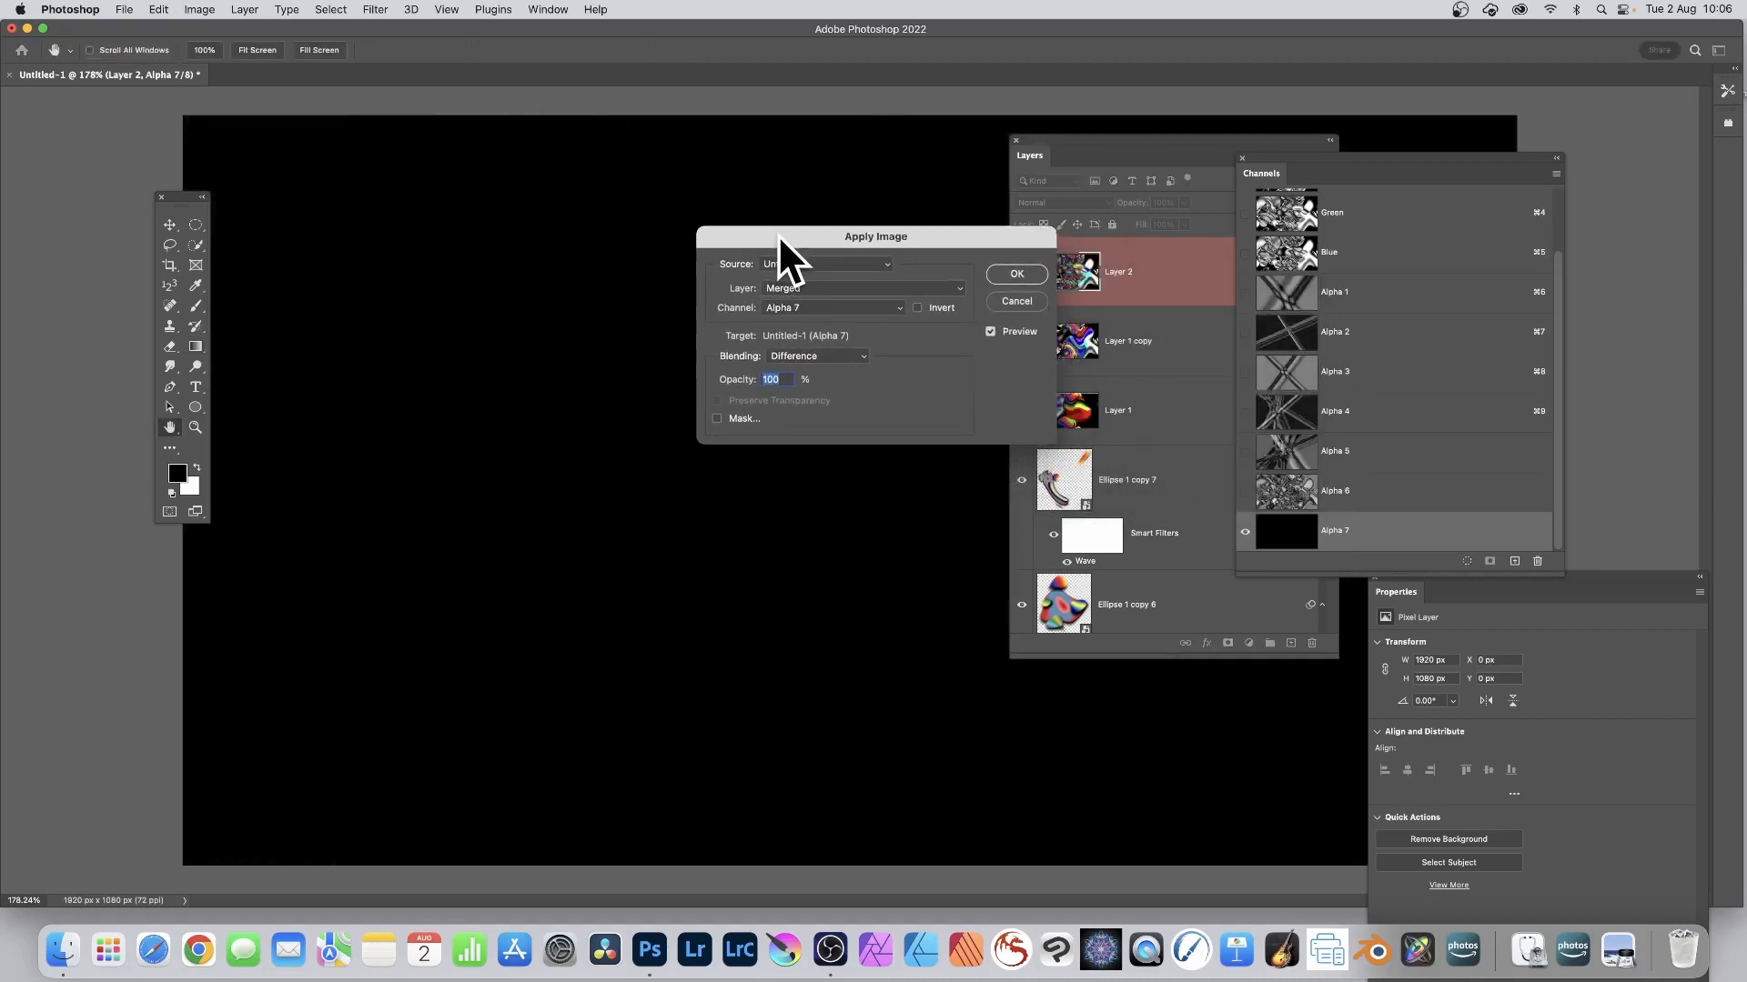
left_click(838, 284)
left_click(828, 310)
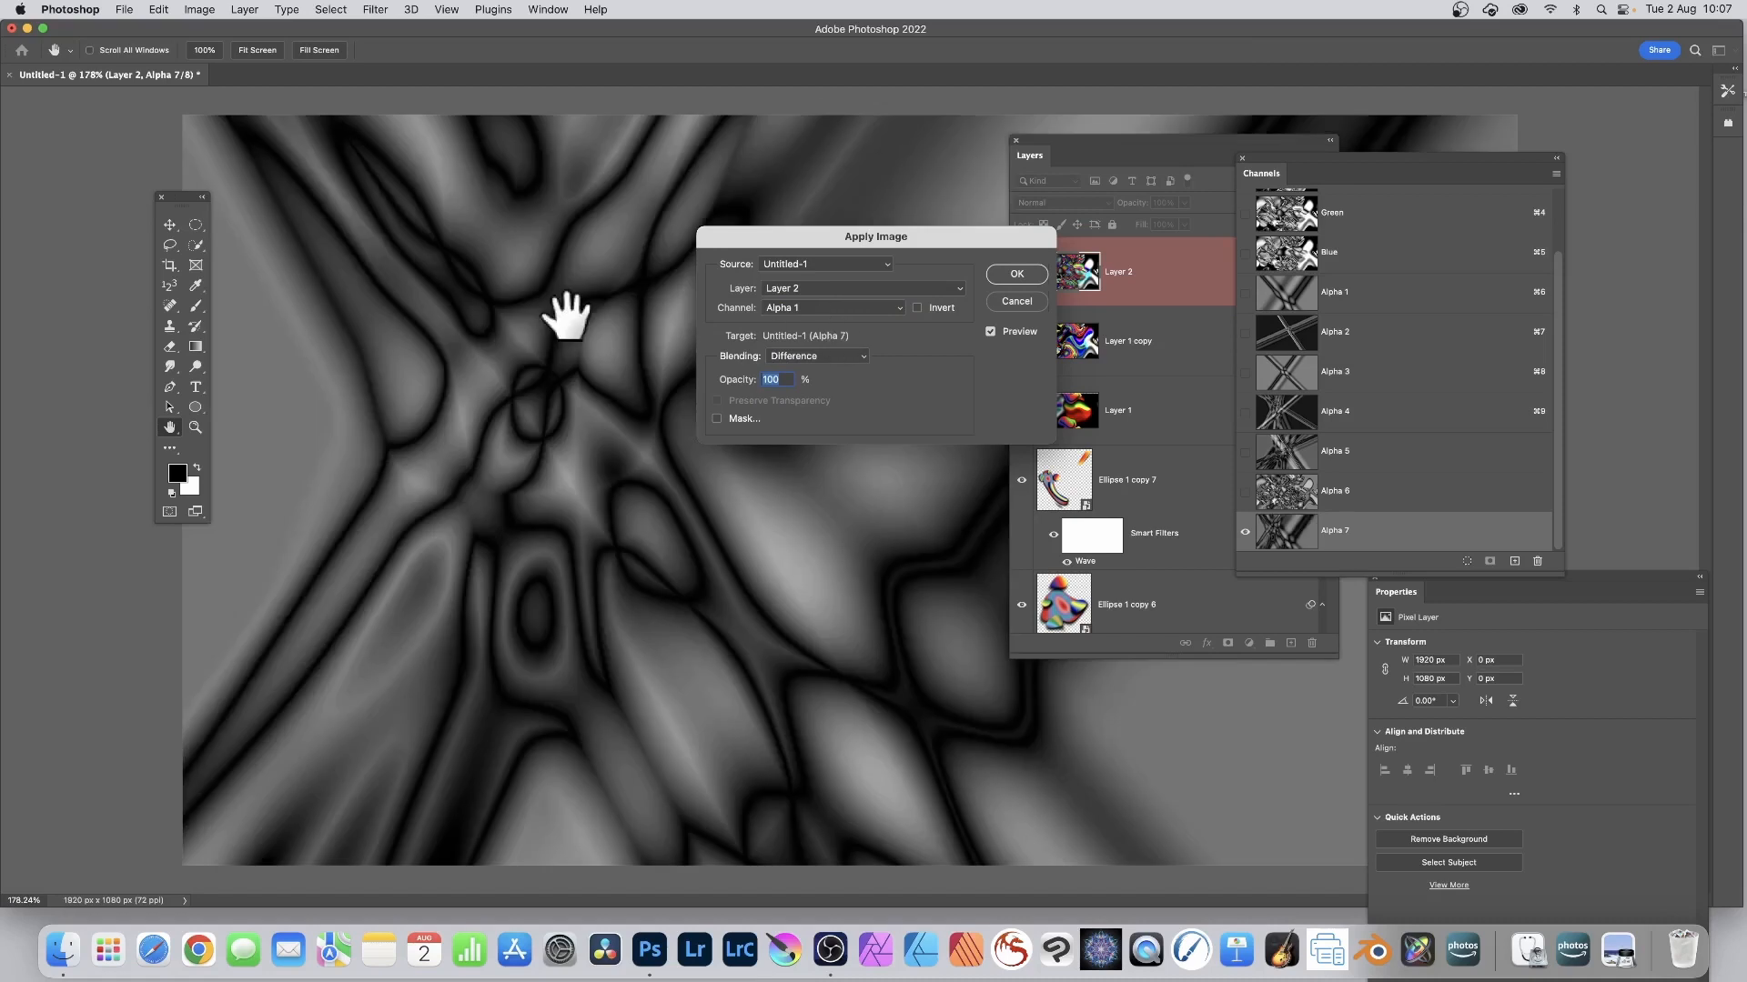
left_click(817, 289)
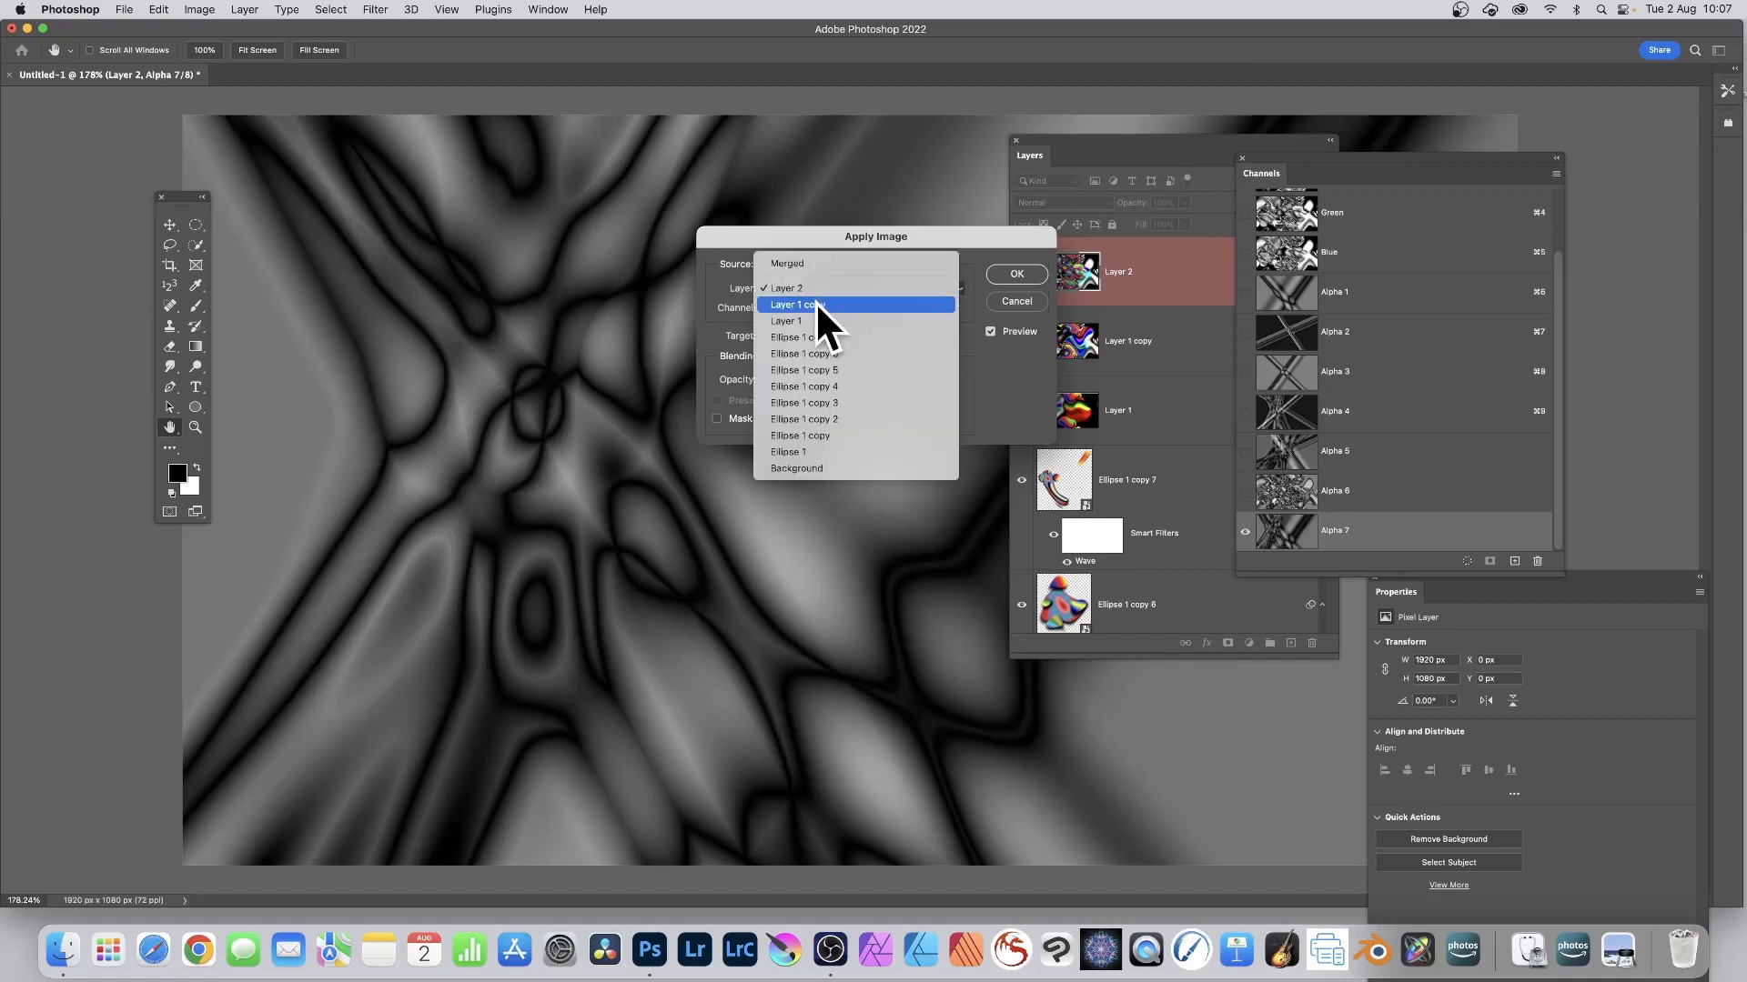
left_click(815, 302)
left_click(826, 309)
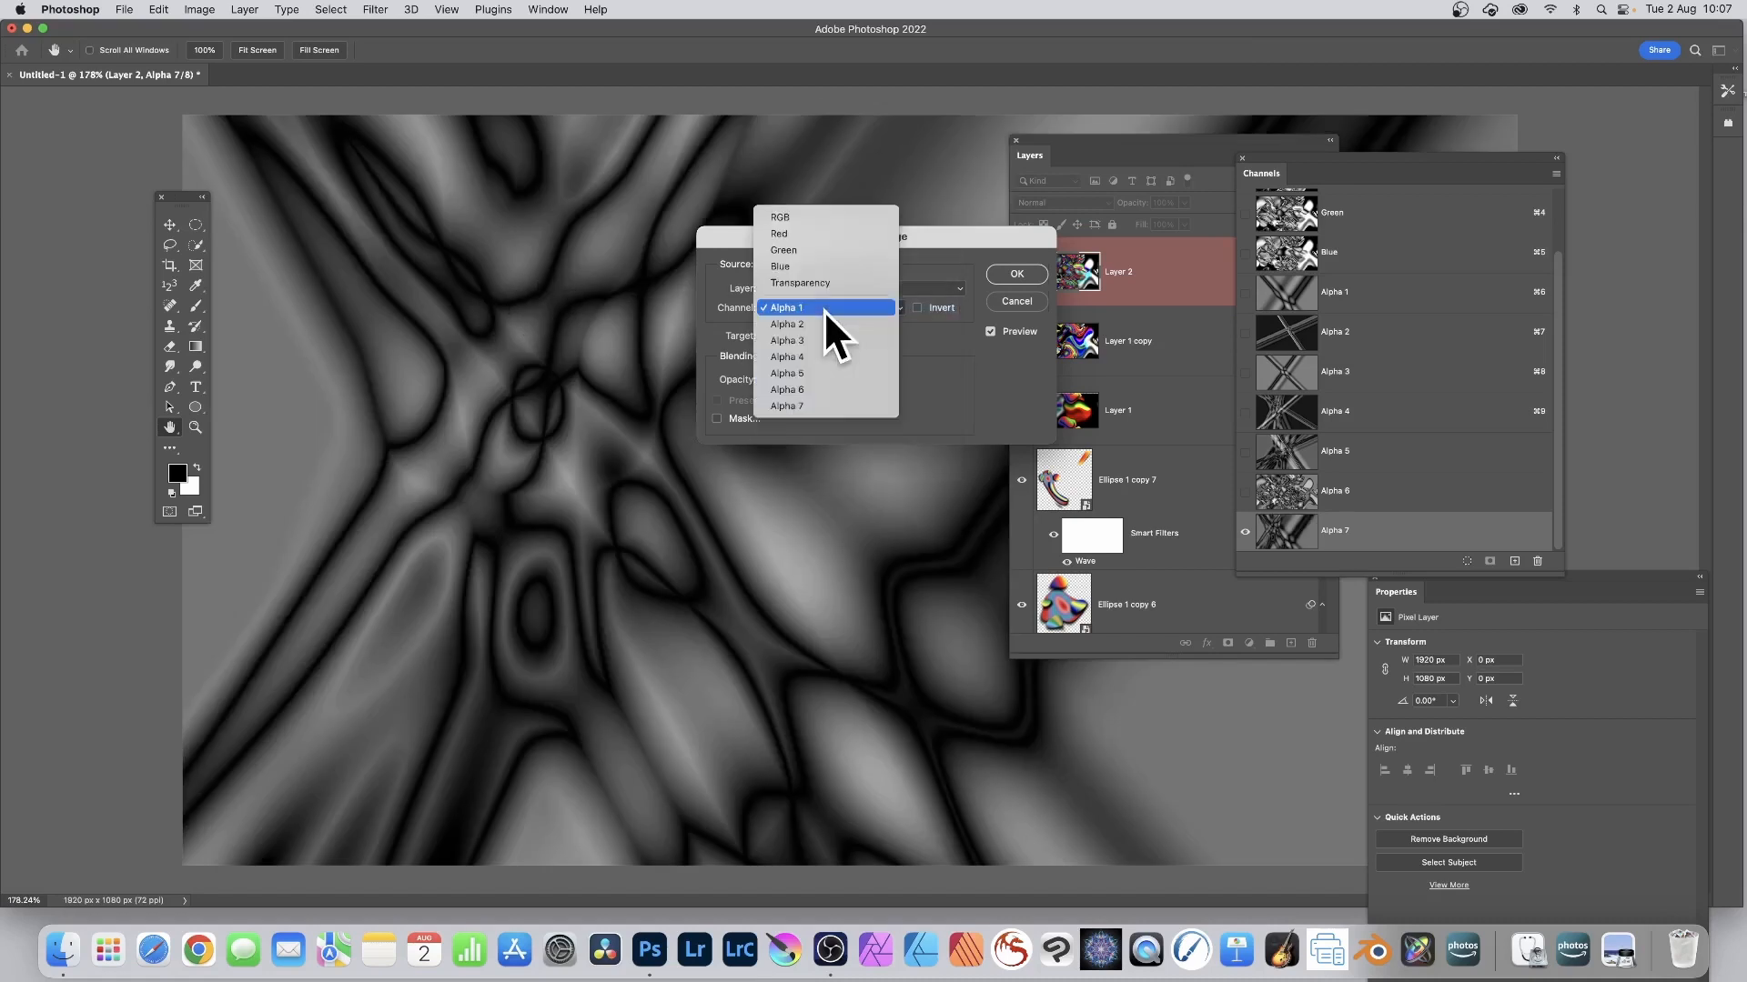
left_click(806, 216)
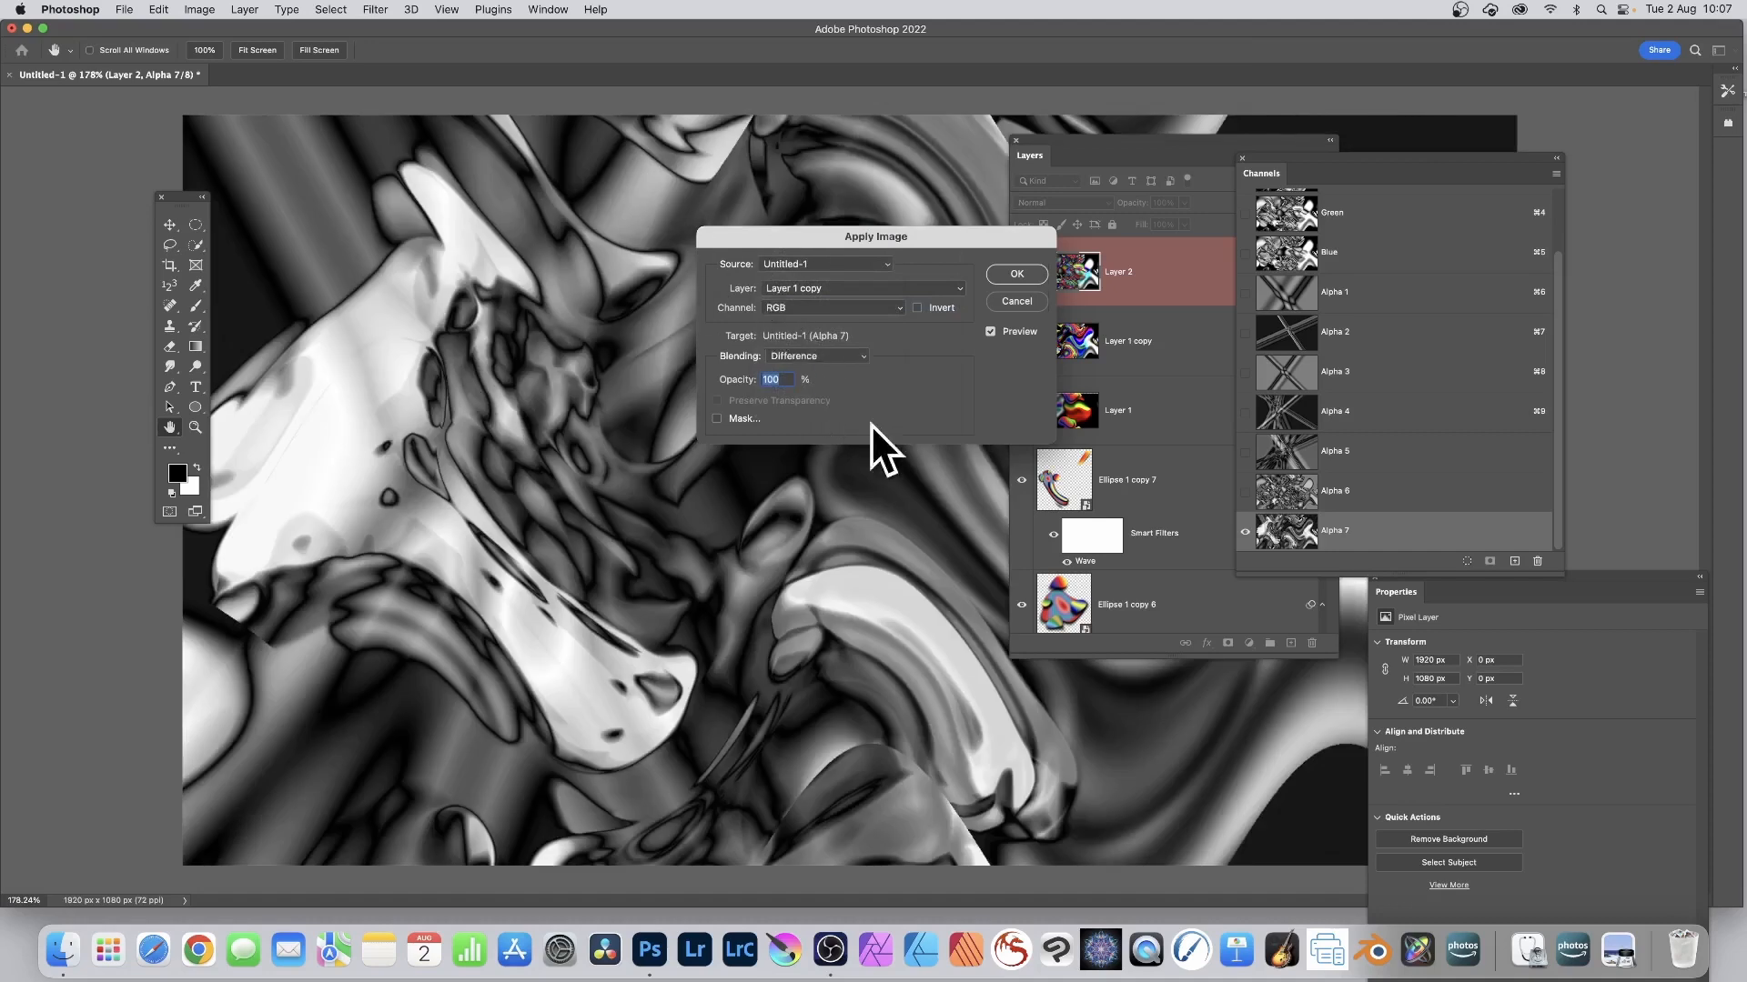
left_click(805, 309)
left_click(817, 402)
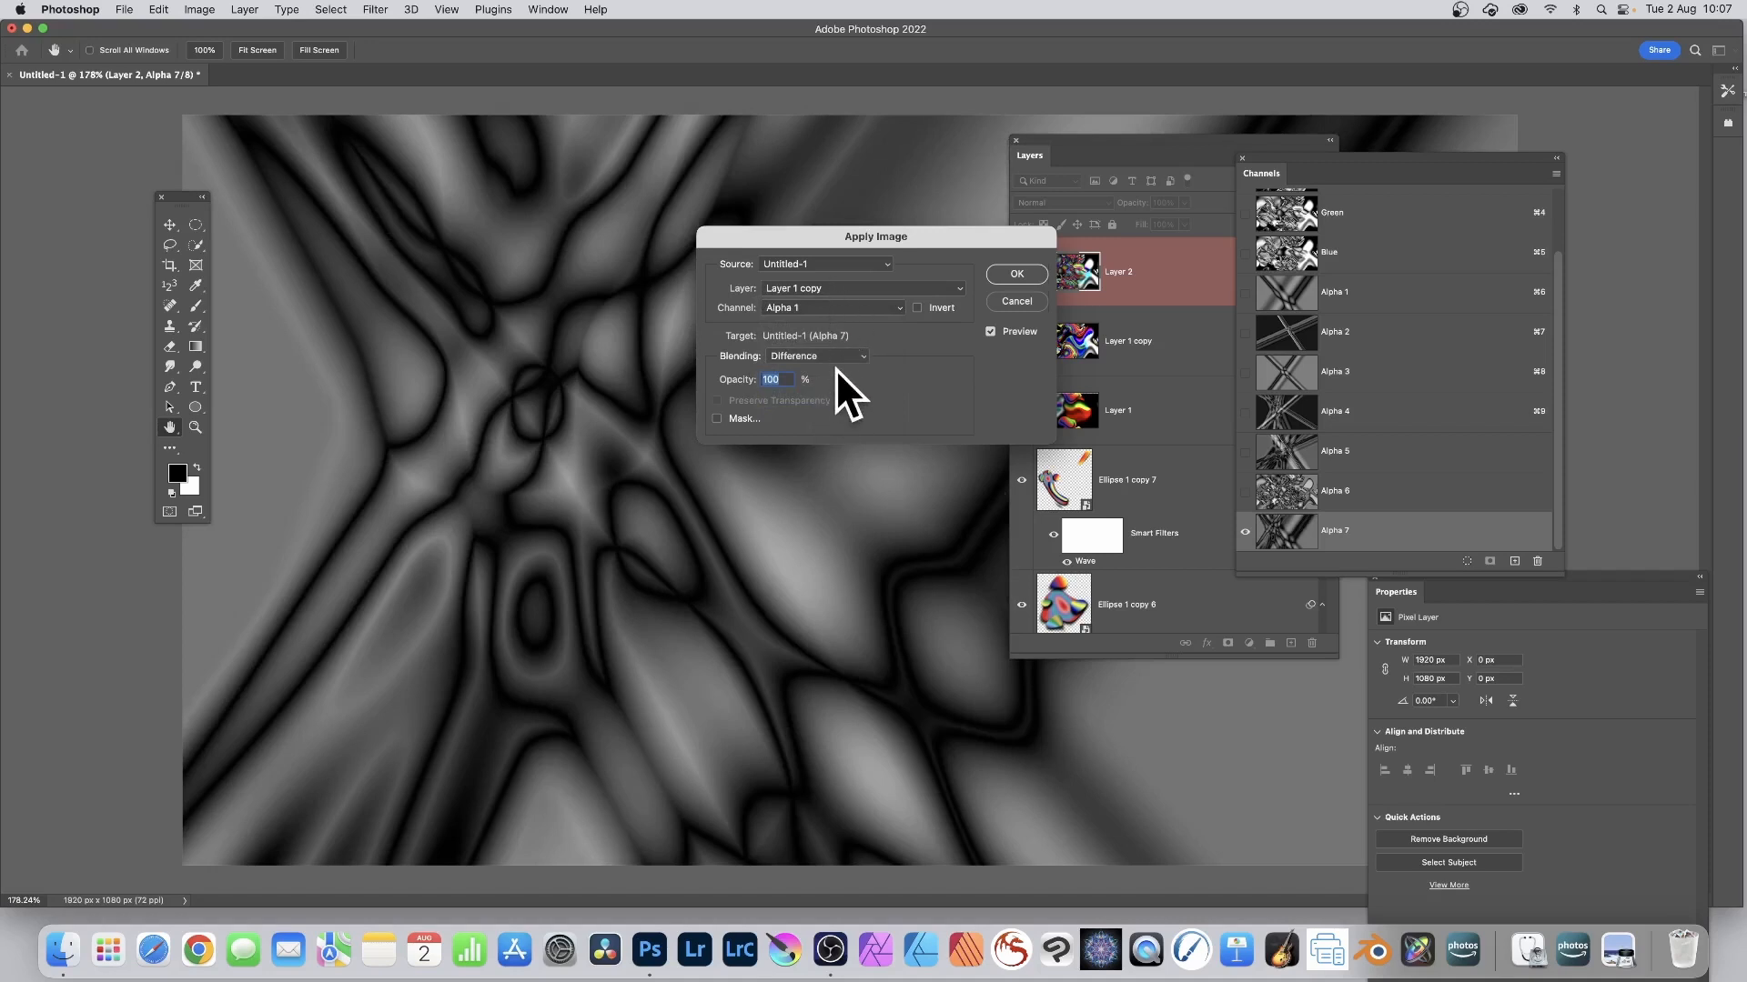
Set the Apply Image source layer to Ellipse 1 copy 4
left_click(822, 291)
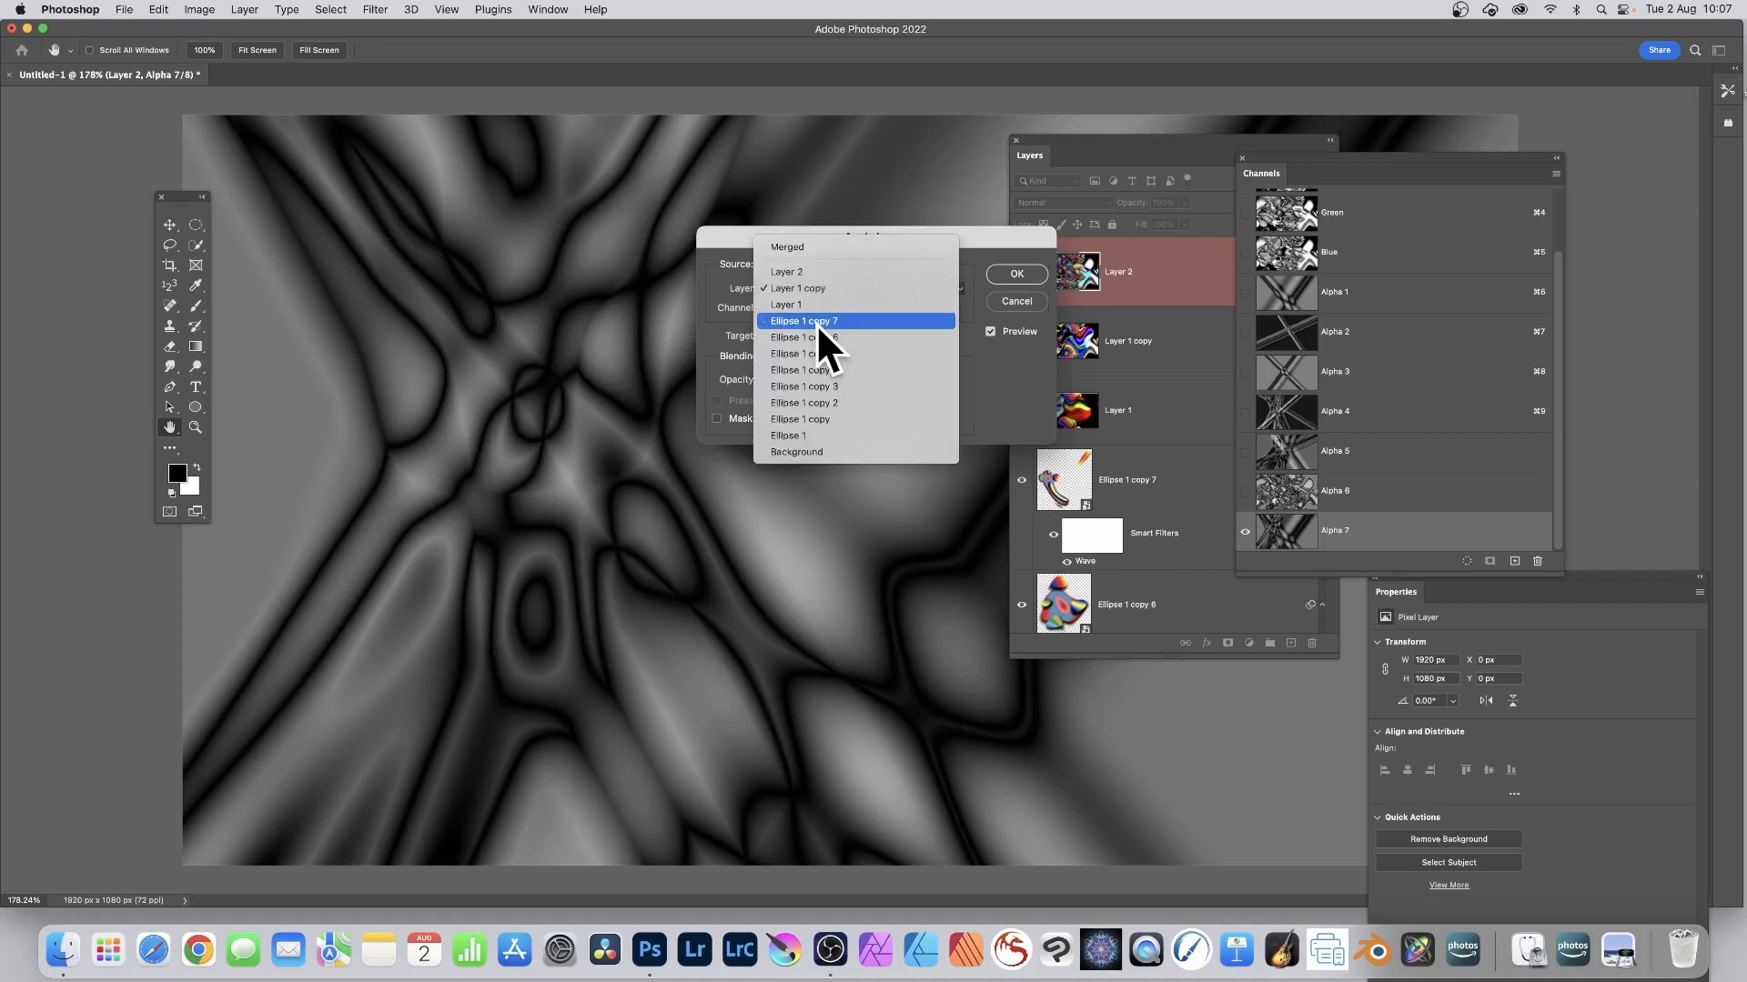
left_click(816, 323)
left_click(806, 293)
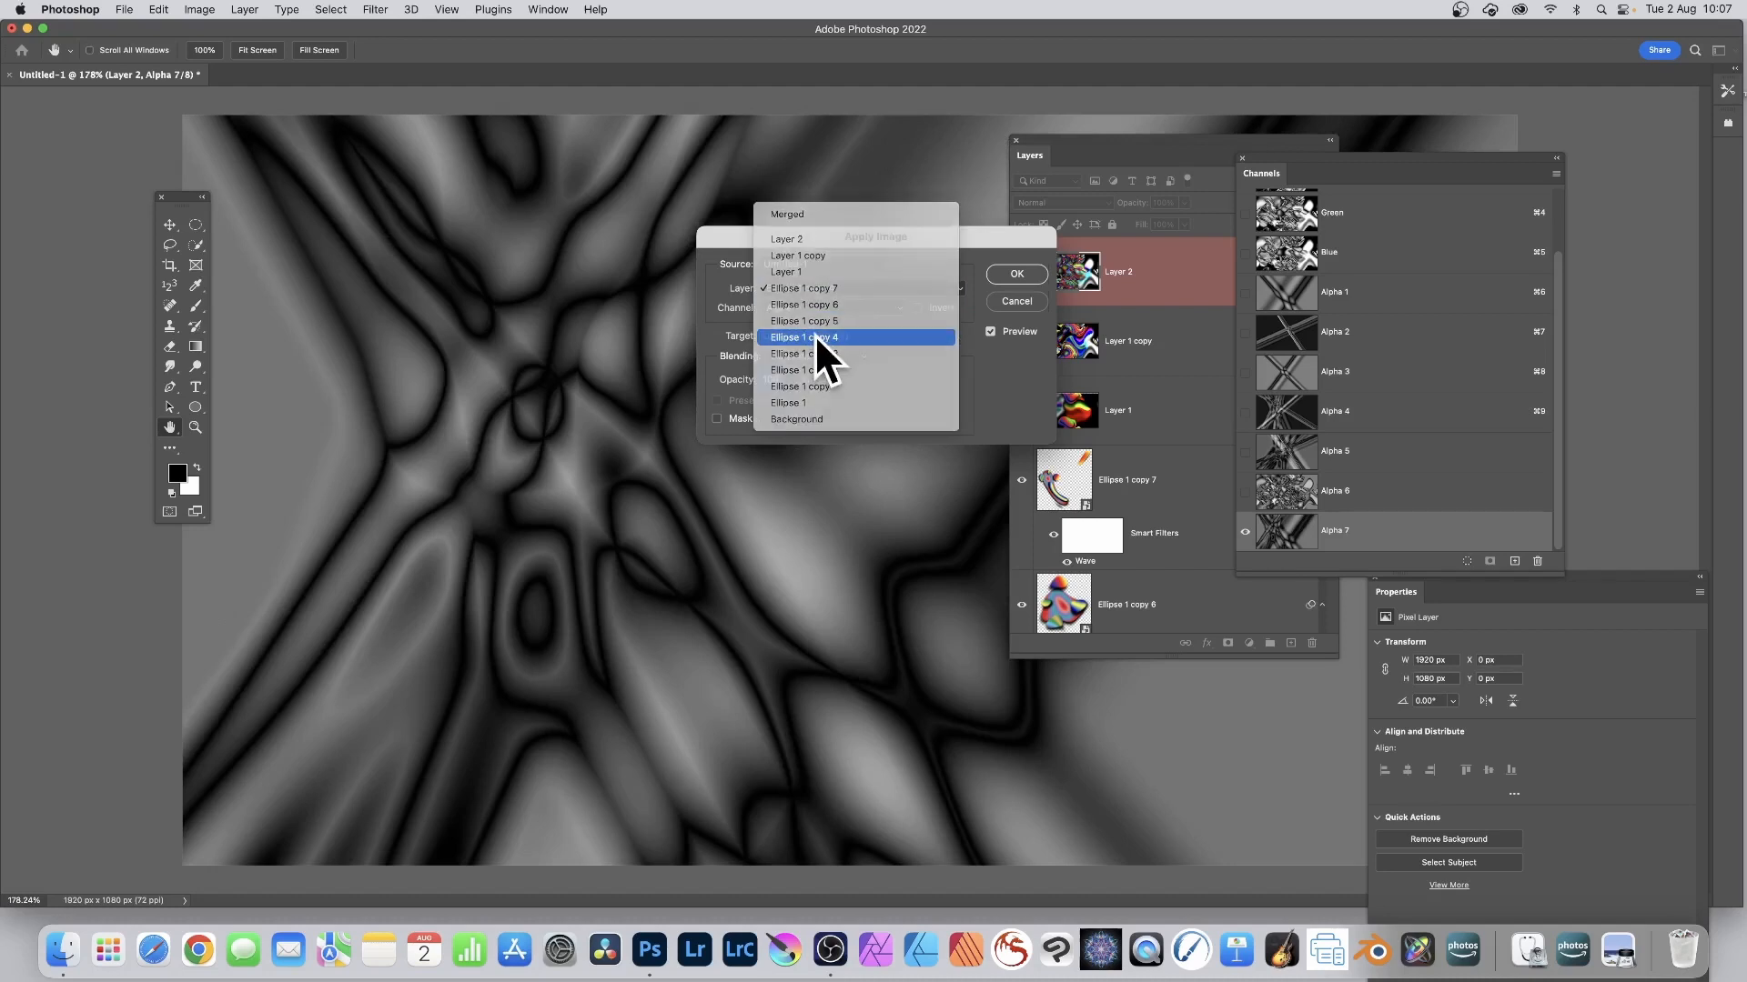
left_click(815, 336)
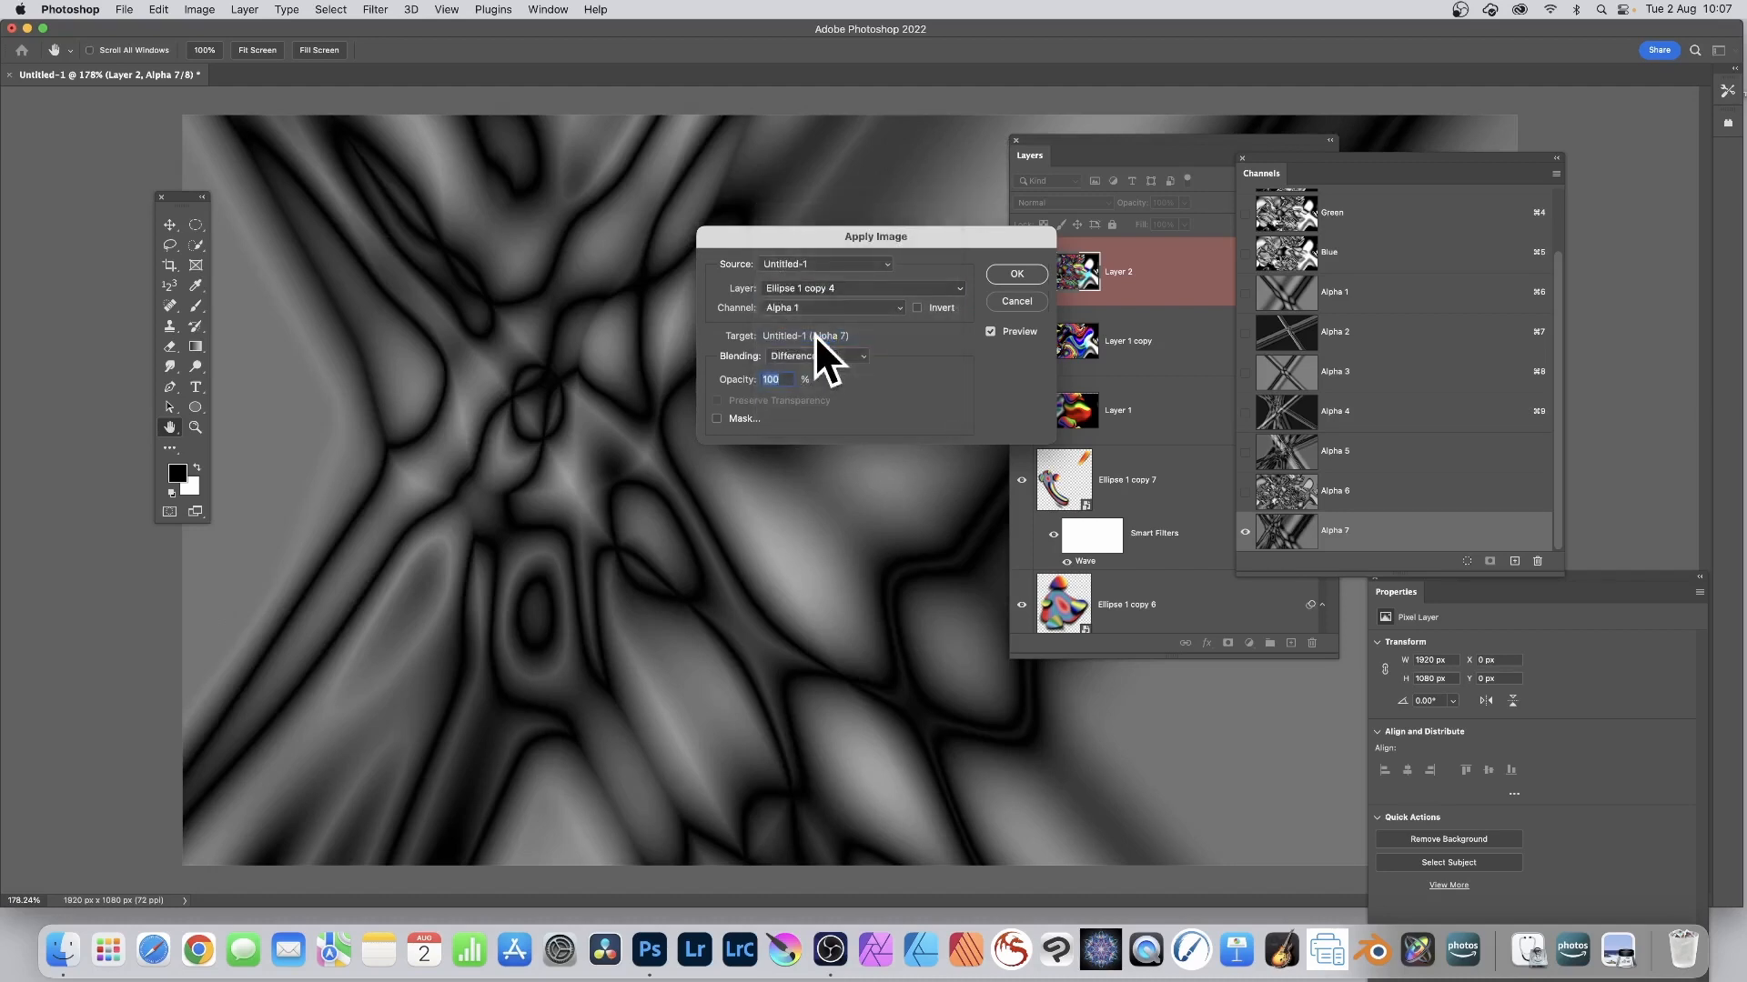
left_click(790, 286)
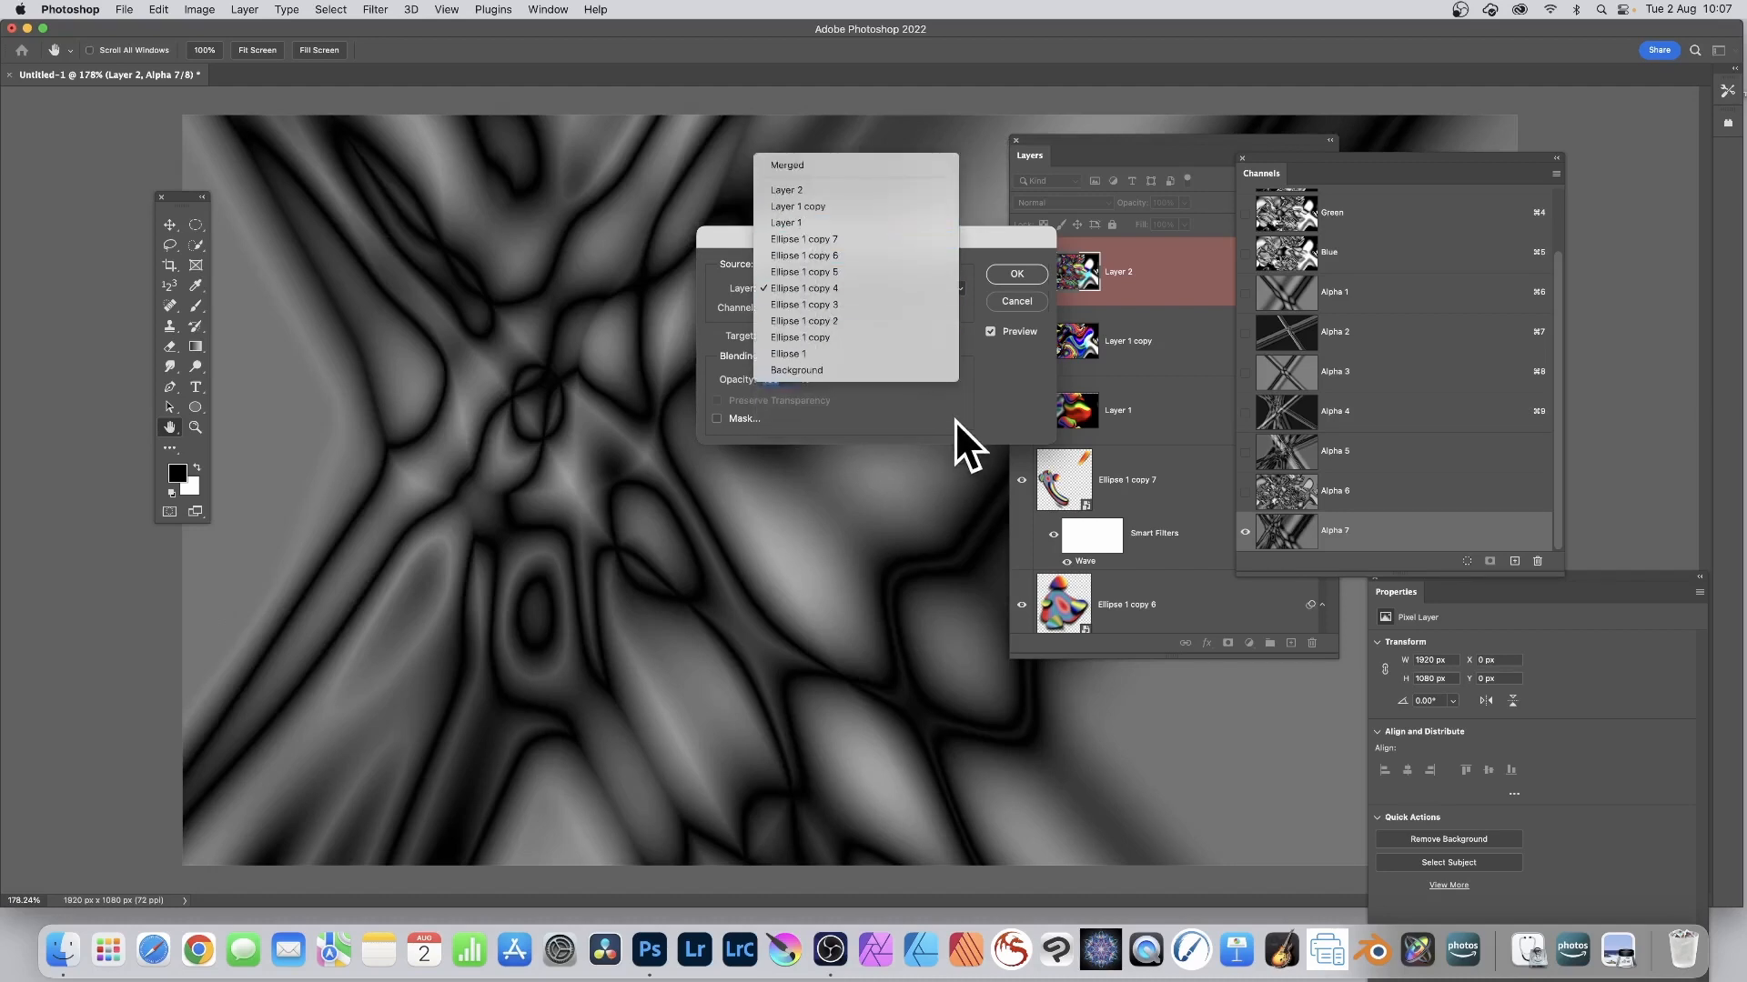
left_click(956, 420)
Try other alpha channels as the blend source and apply Alpha 4 to Alpha 7 in Difference mode at 100% opacity
left_click(792, 308)
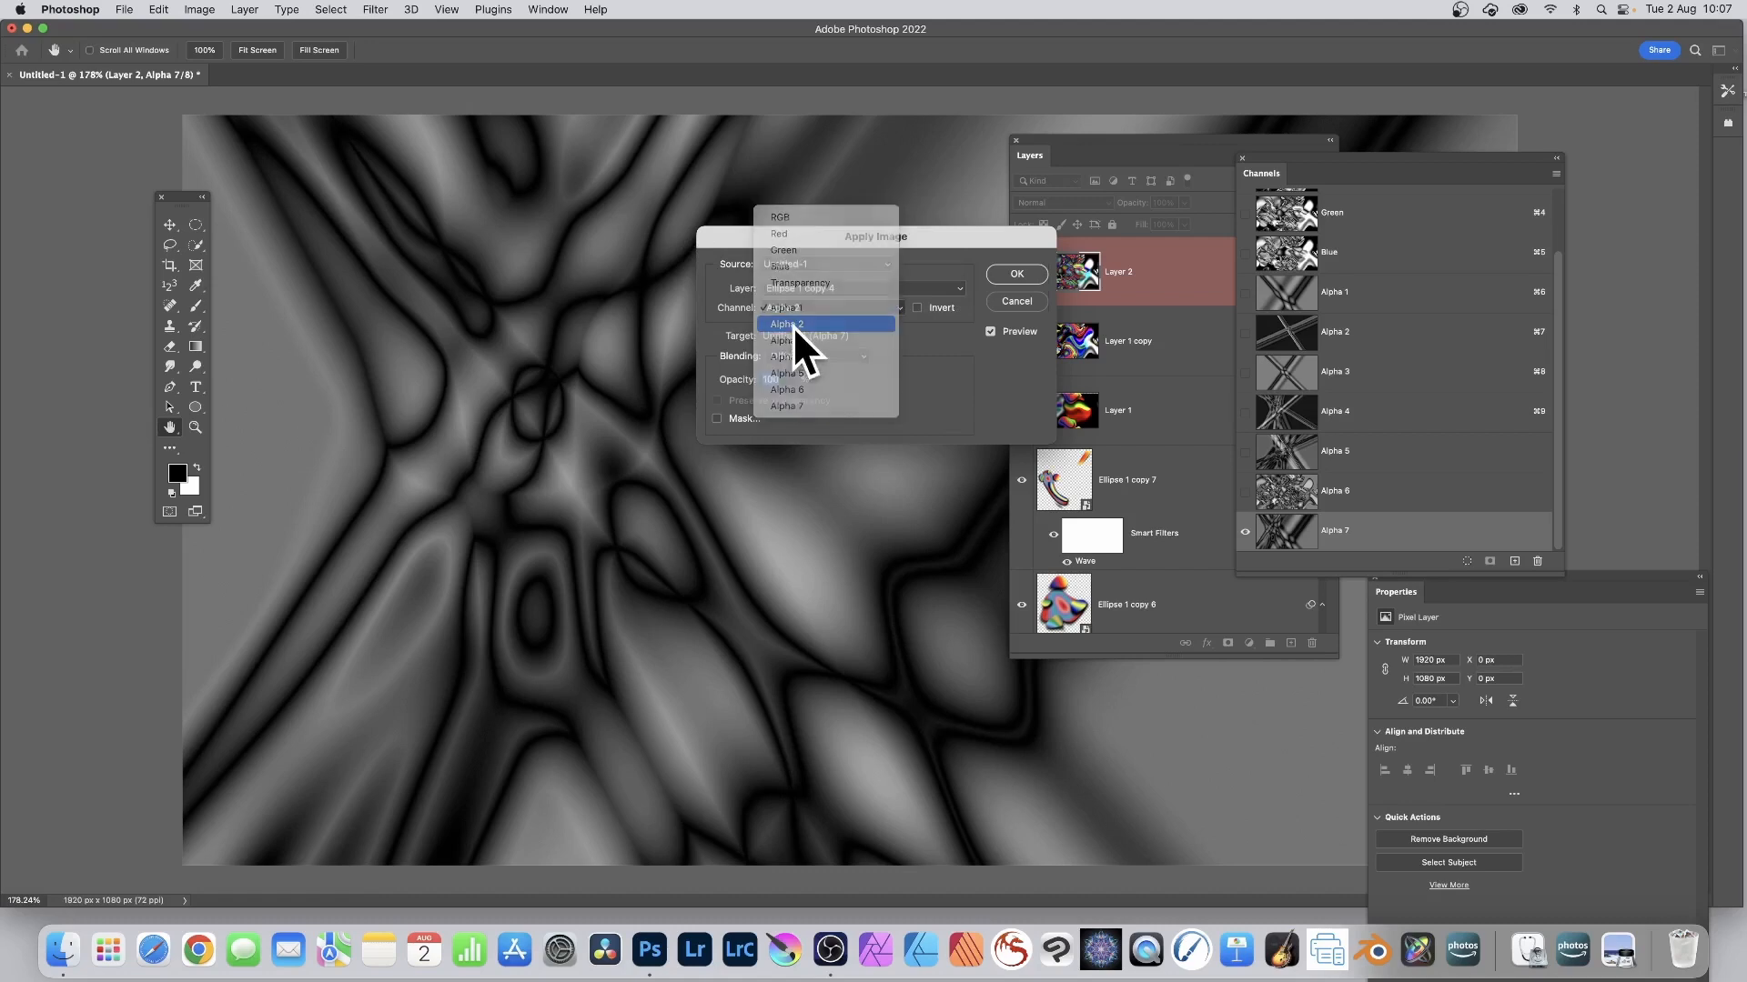
left_click(793, 325)
left_click(805, 307)
left_click(801, 324)
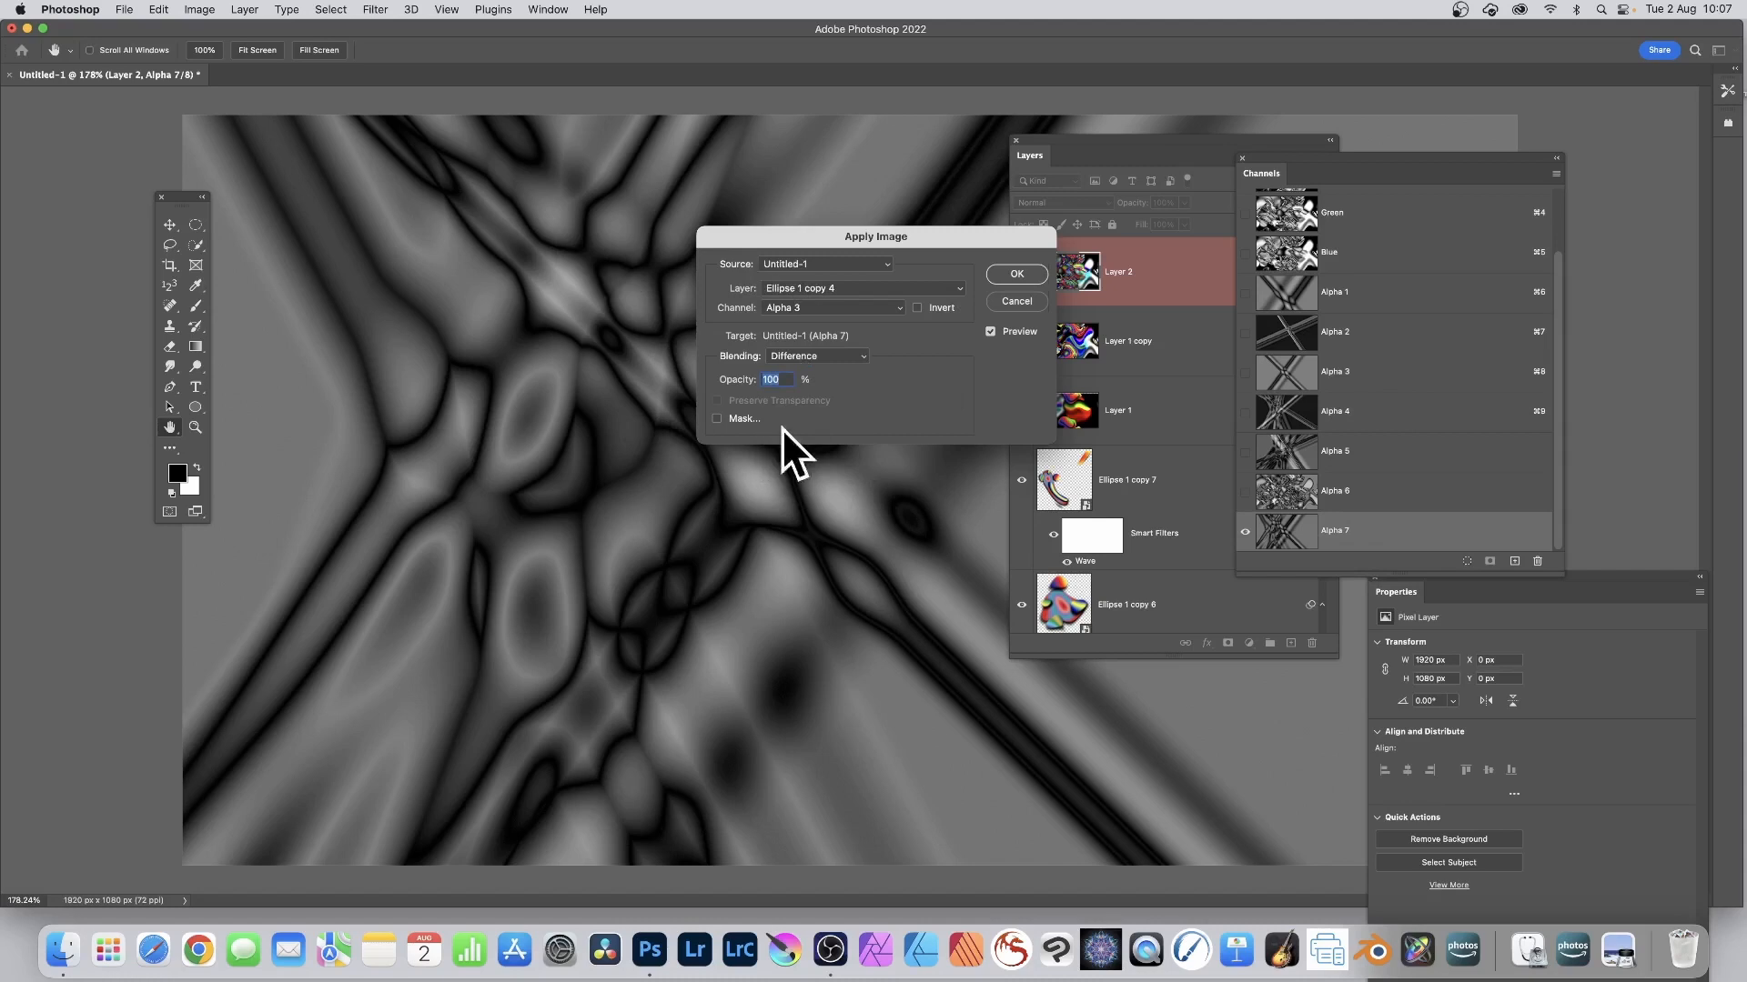
left_click(833, 288)
left_click(1030, 356)
left_click(805, 308)
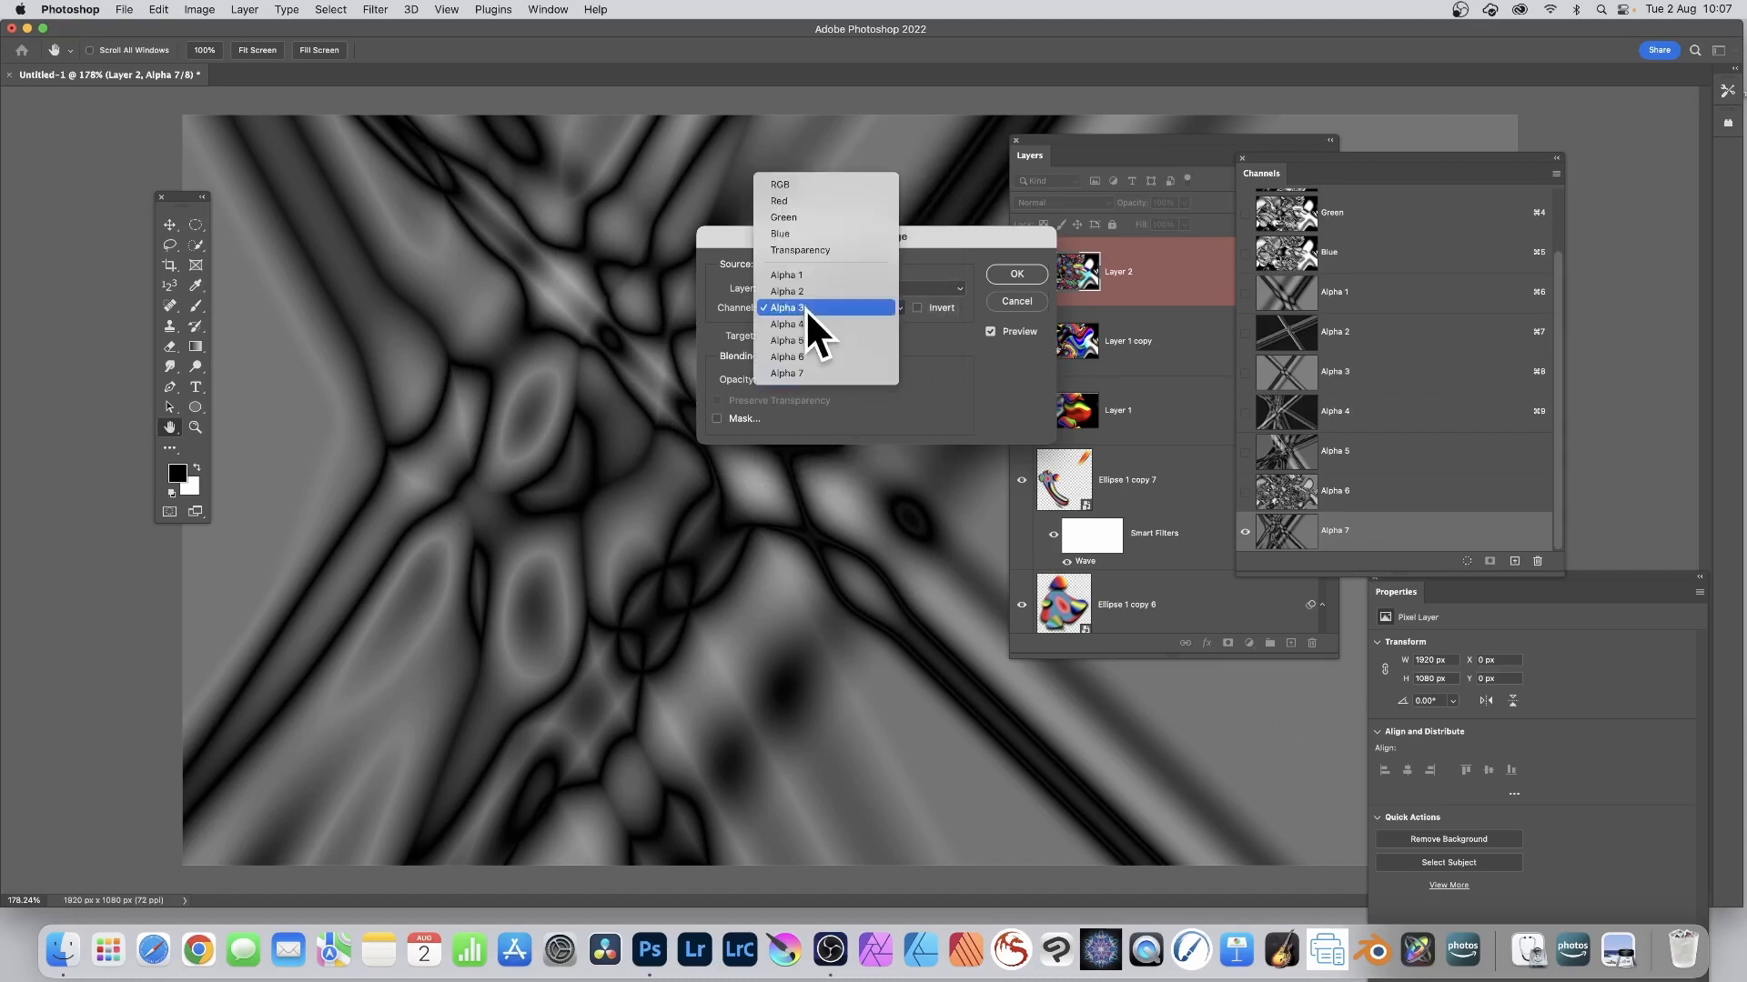
left_click(802, 328)
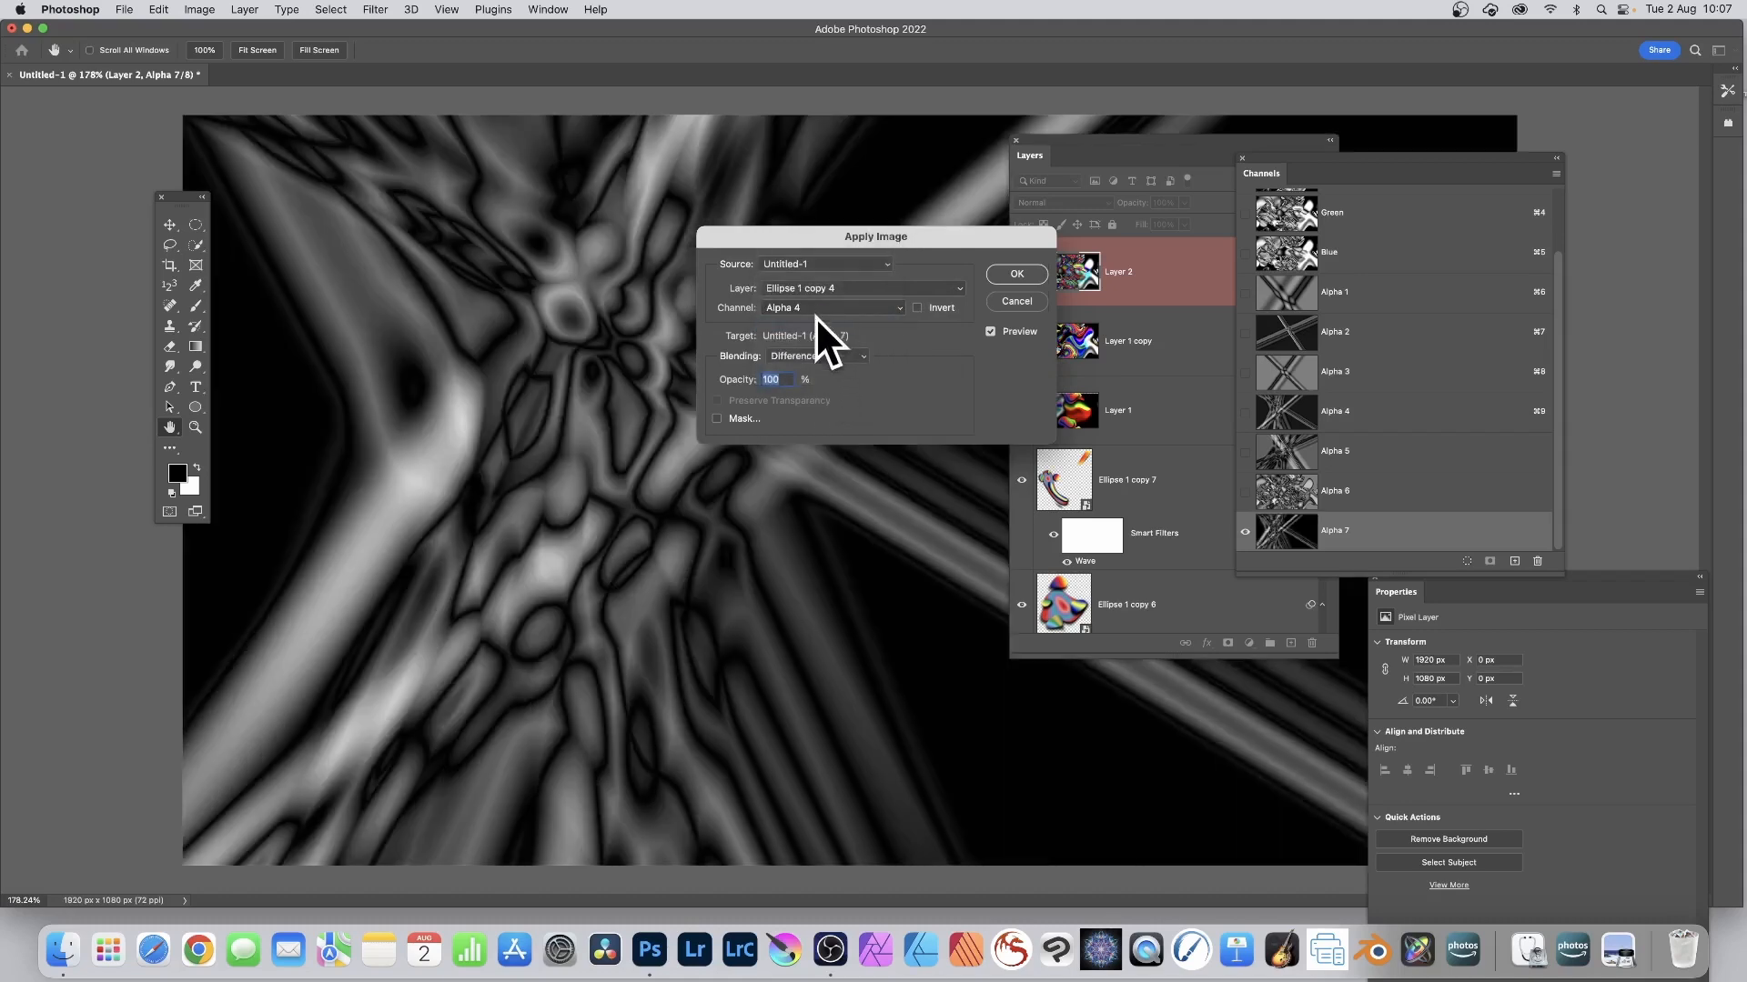
left_click(1024, 270)
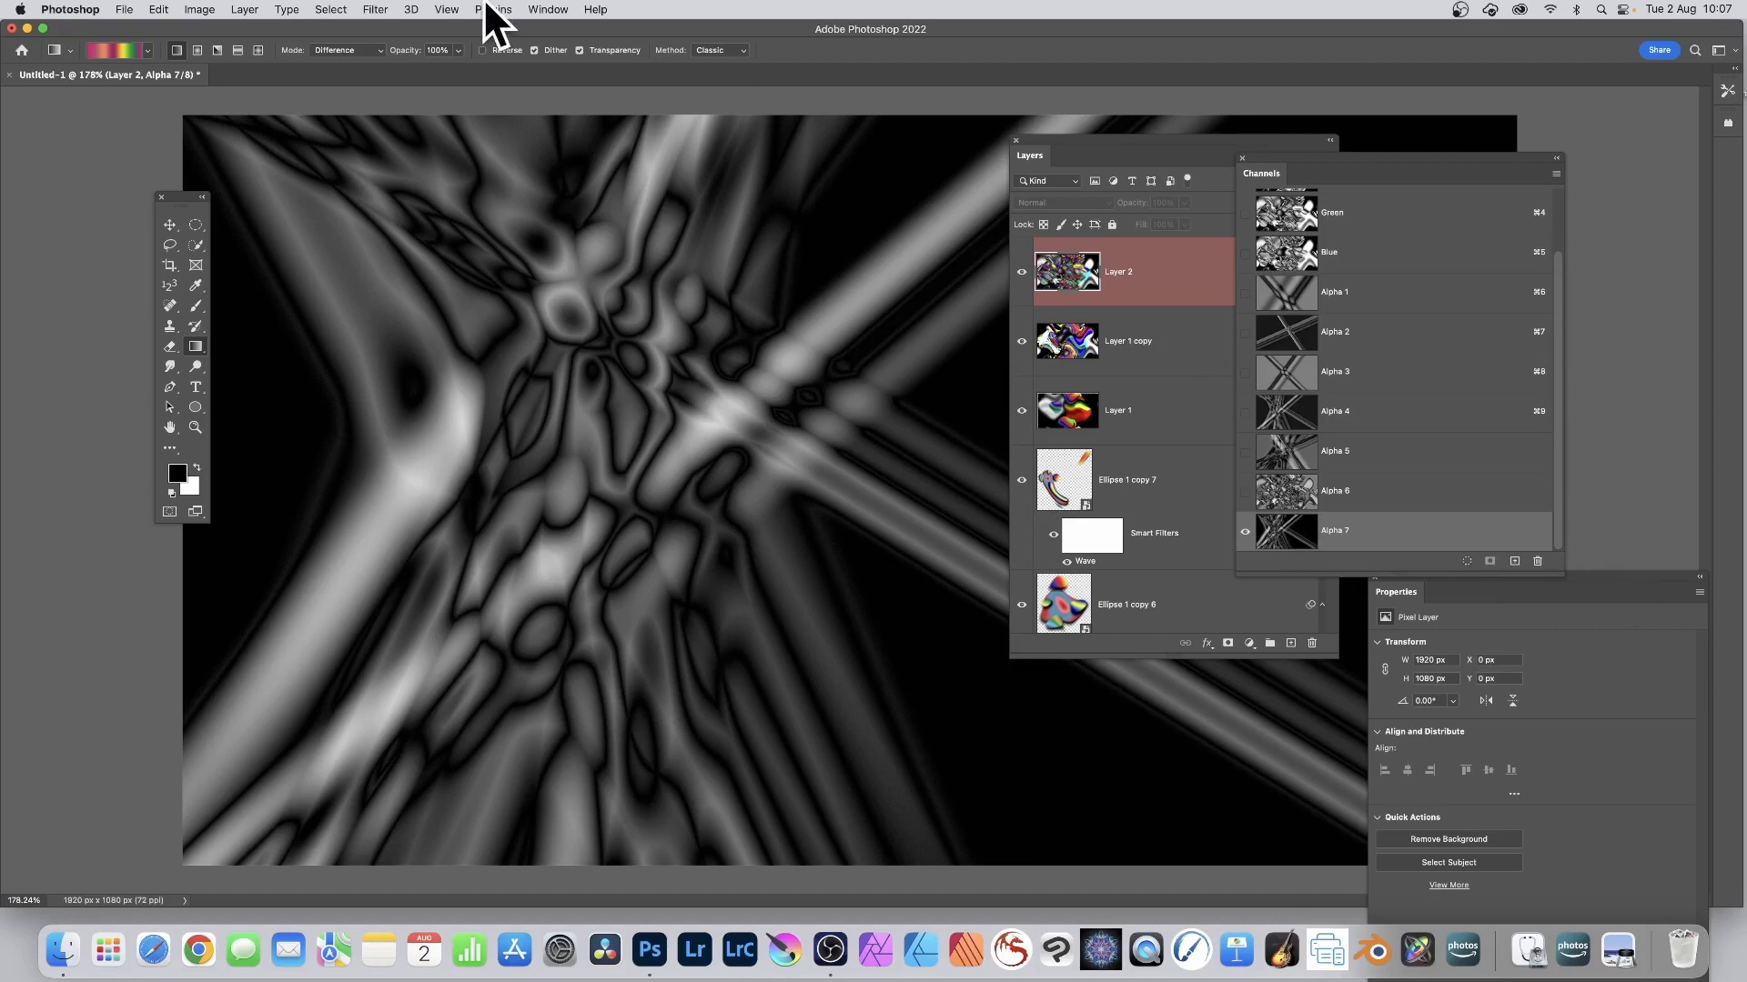
Apply Alpha 4 to Alpha 7 three more times with Apply Image in Difference mode at 100% opacity
key("F5")
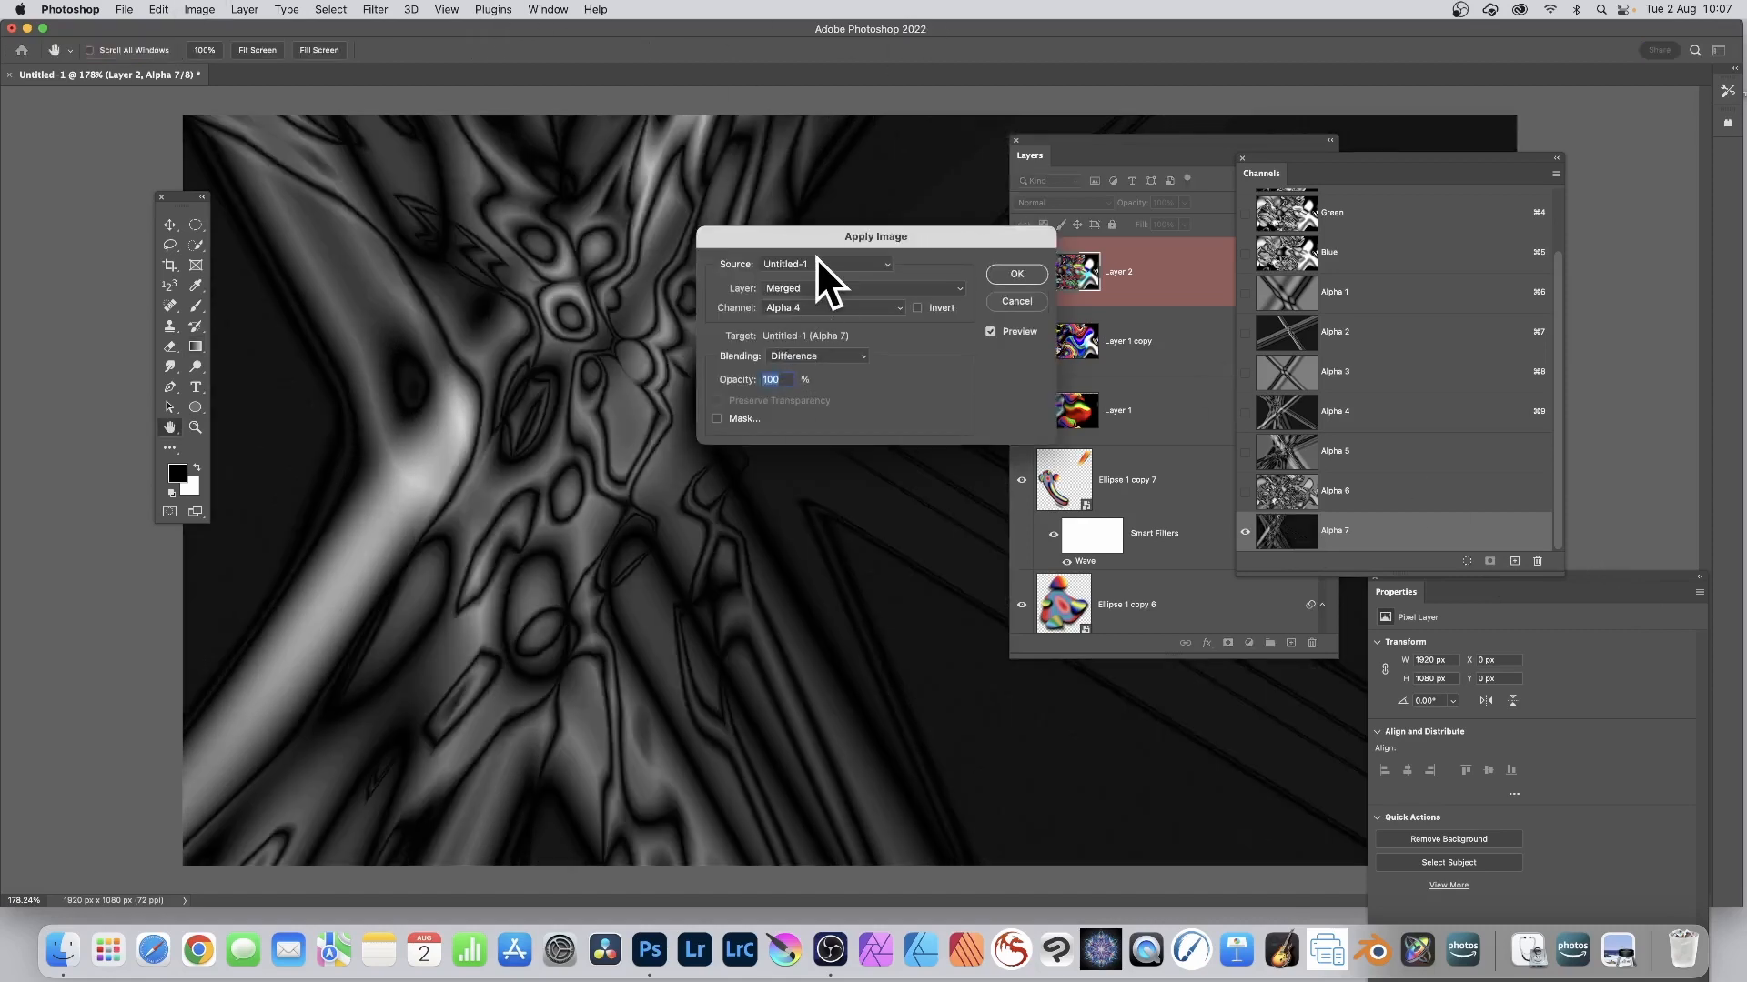
left_click_drag(824, 234, 707, 221)
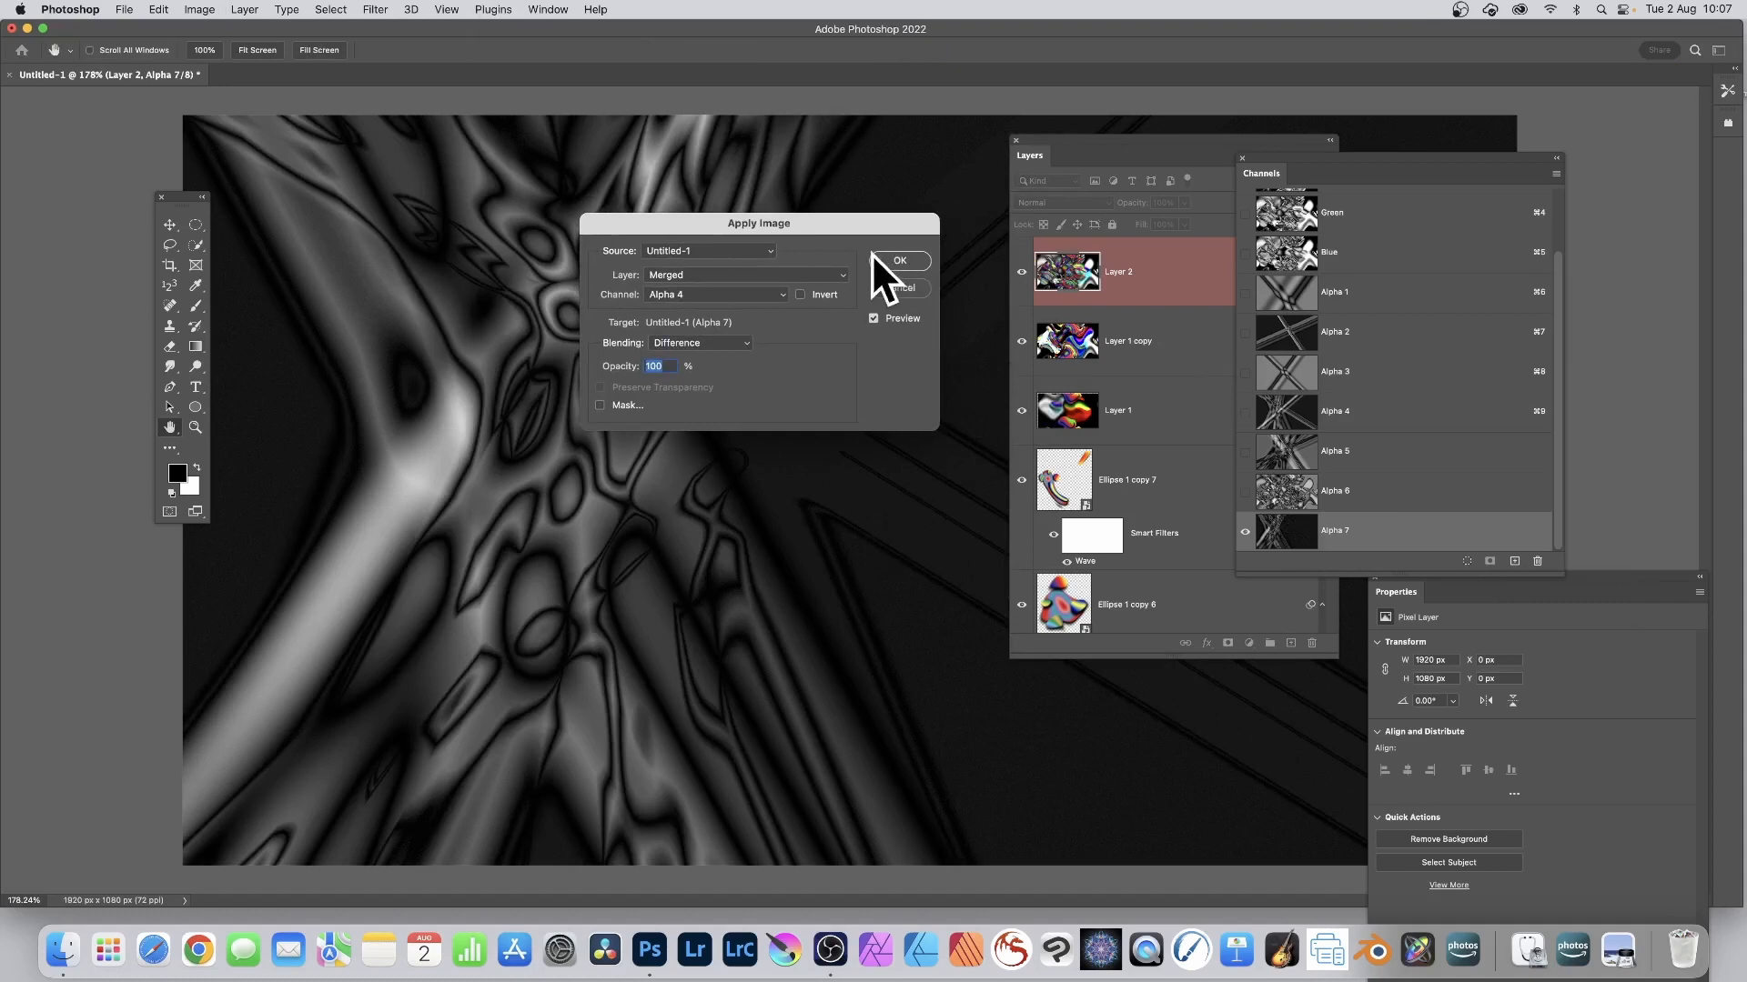
left_click(900, 262)
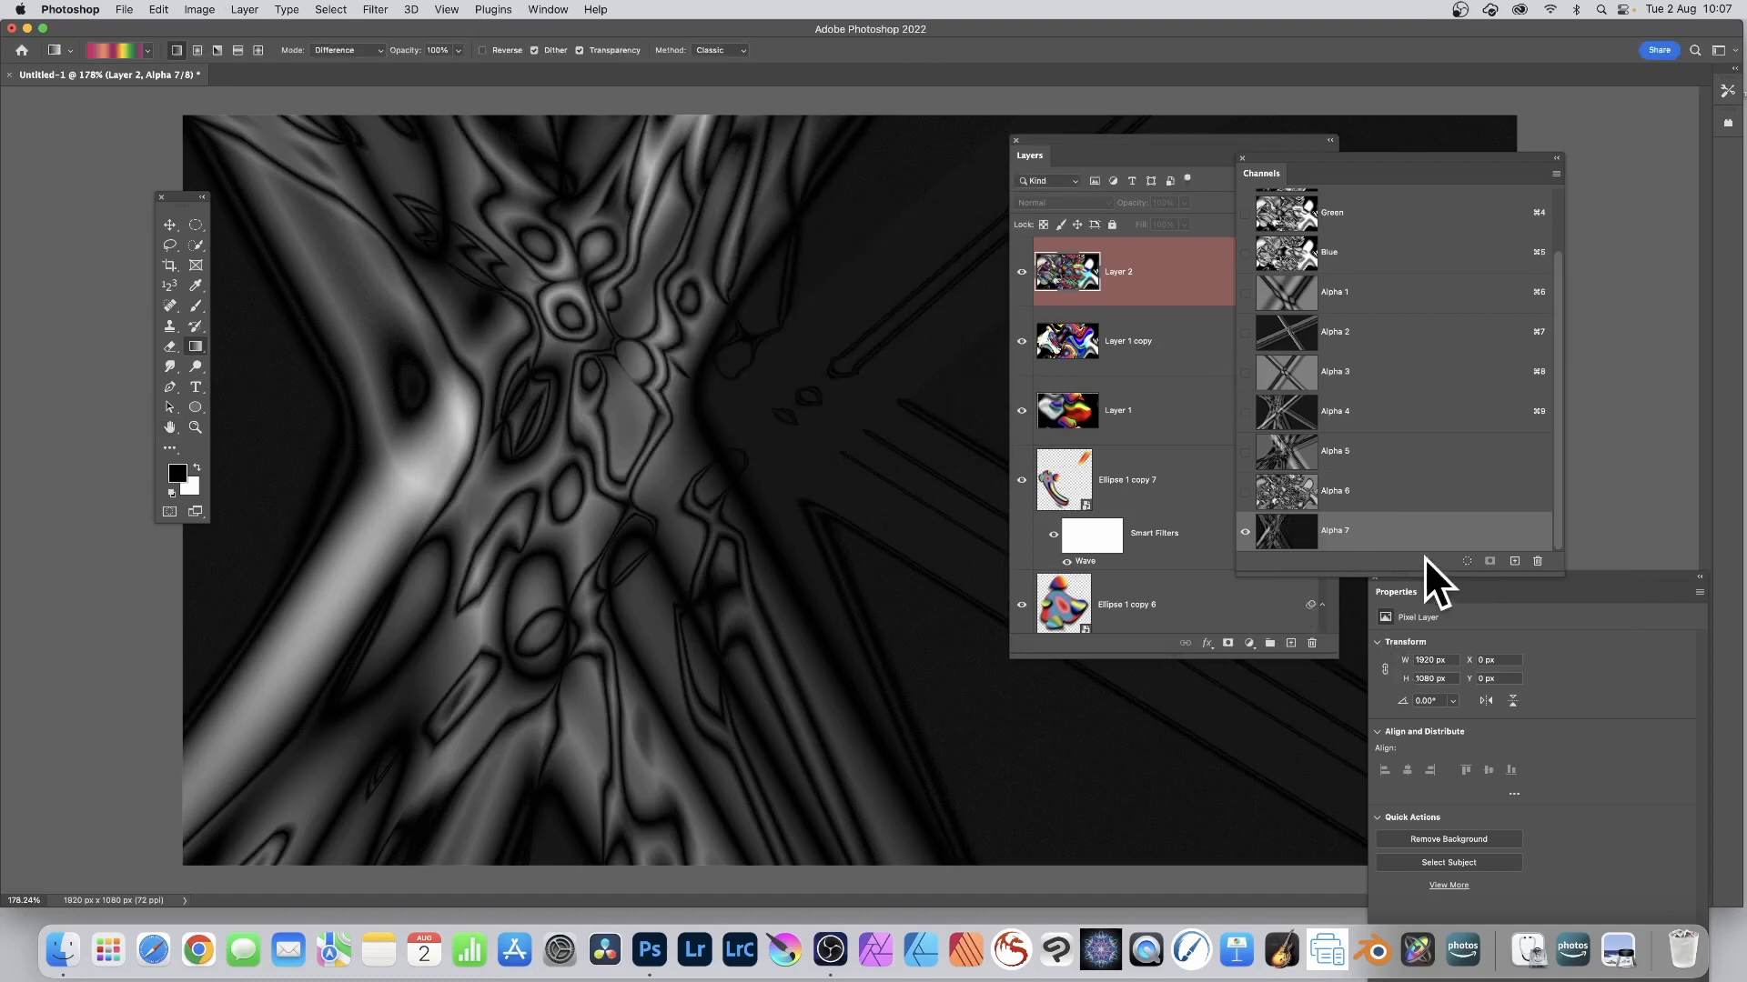
key("F2")
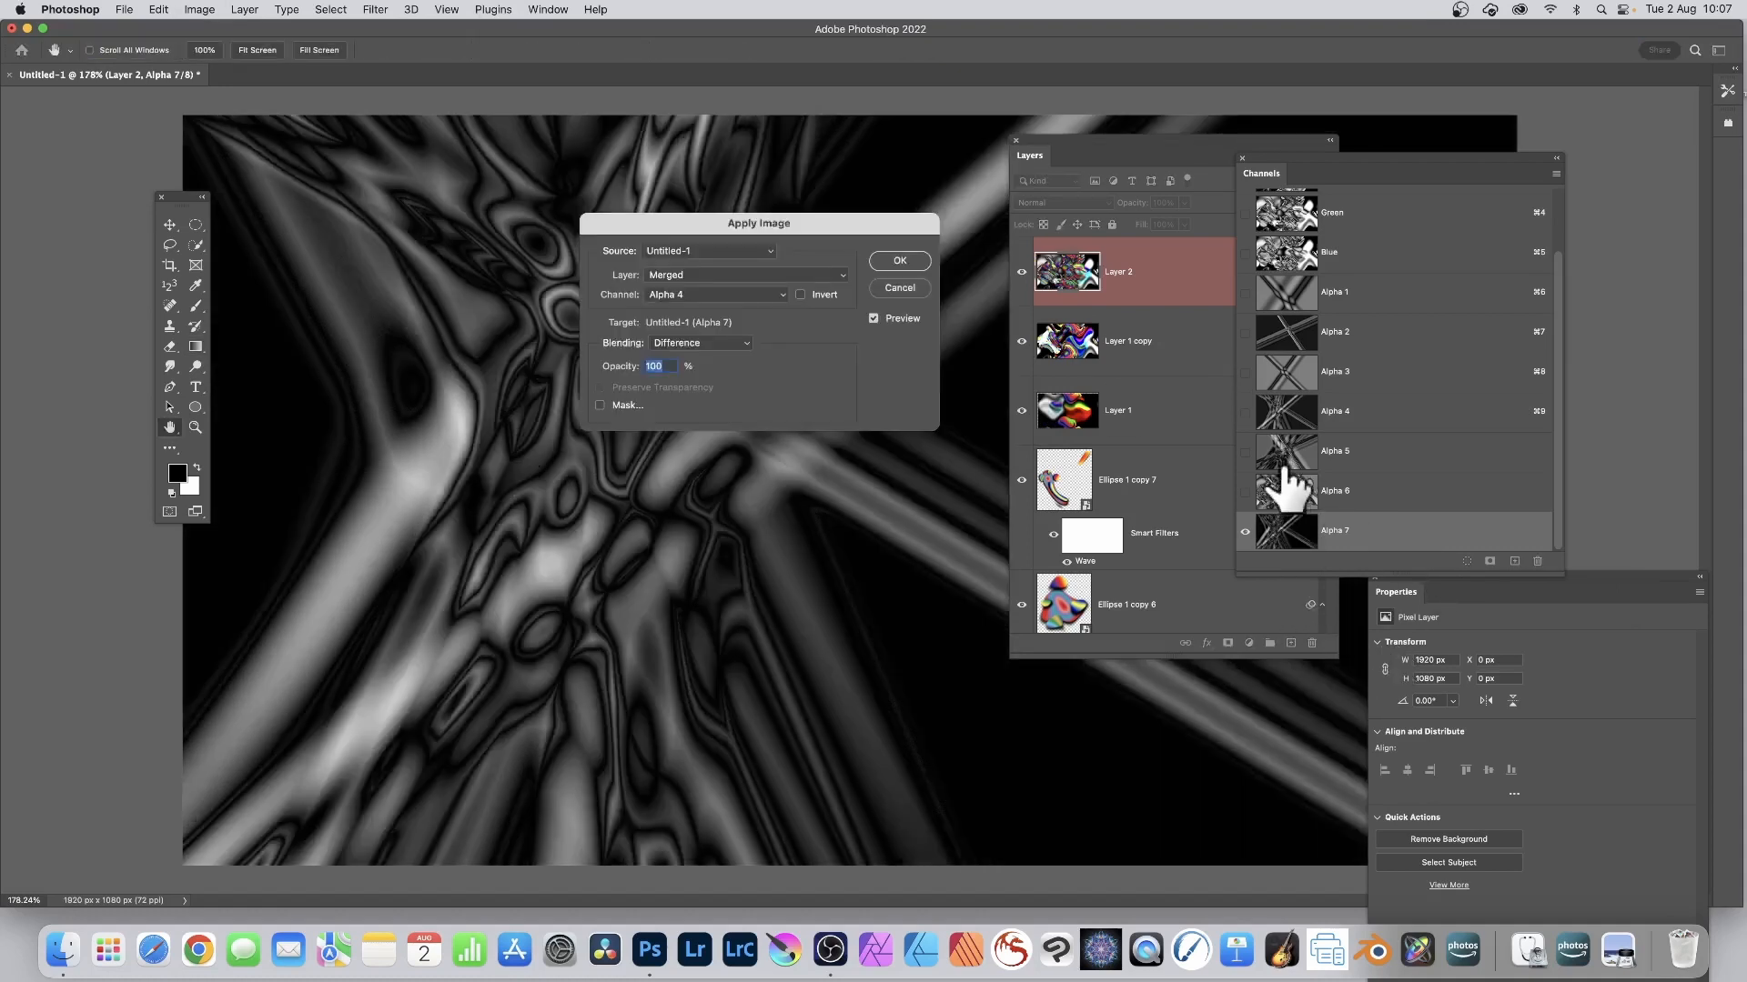
left_click(898, 260)
key("F2")
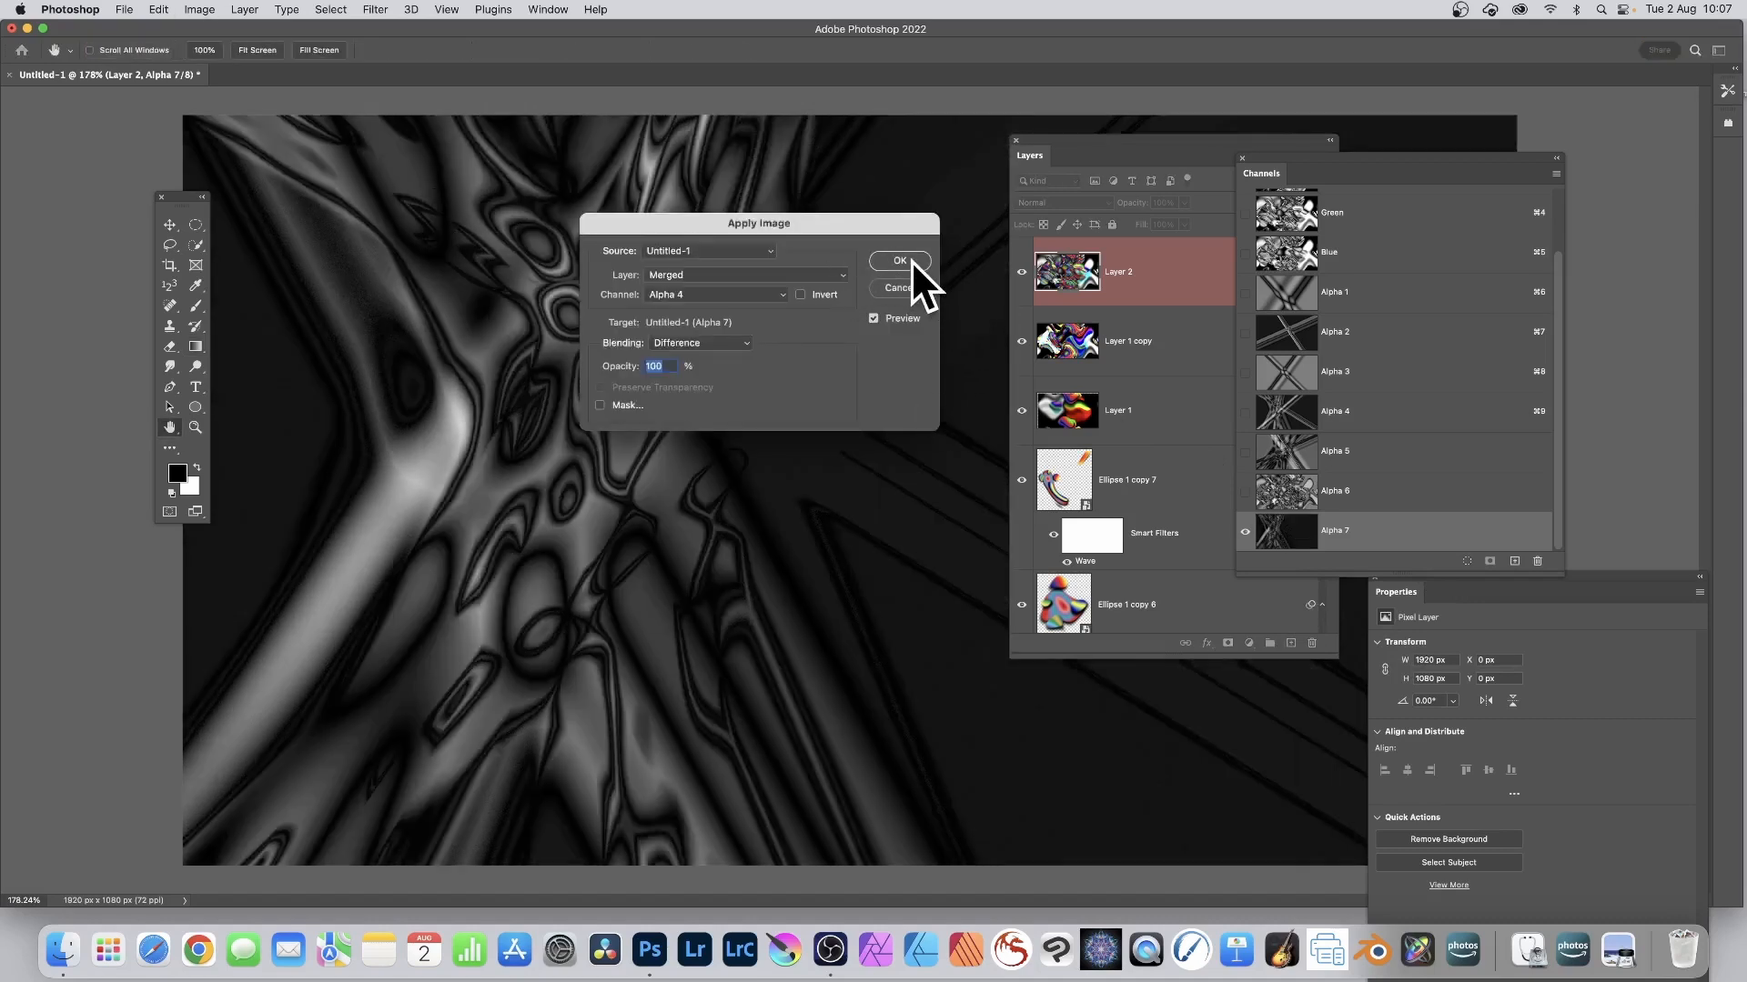
left_click(909, 260)
Try Alpha 5 as the Apply Image source channel and apply Alpha 6 to Alpha 7 in Difference mode at 100% opacity
key("F2")
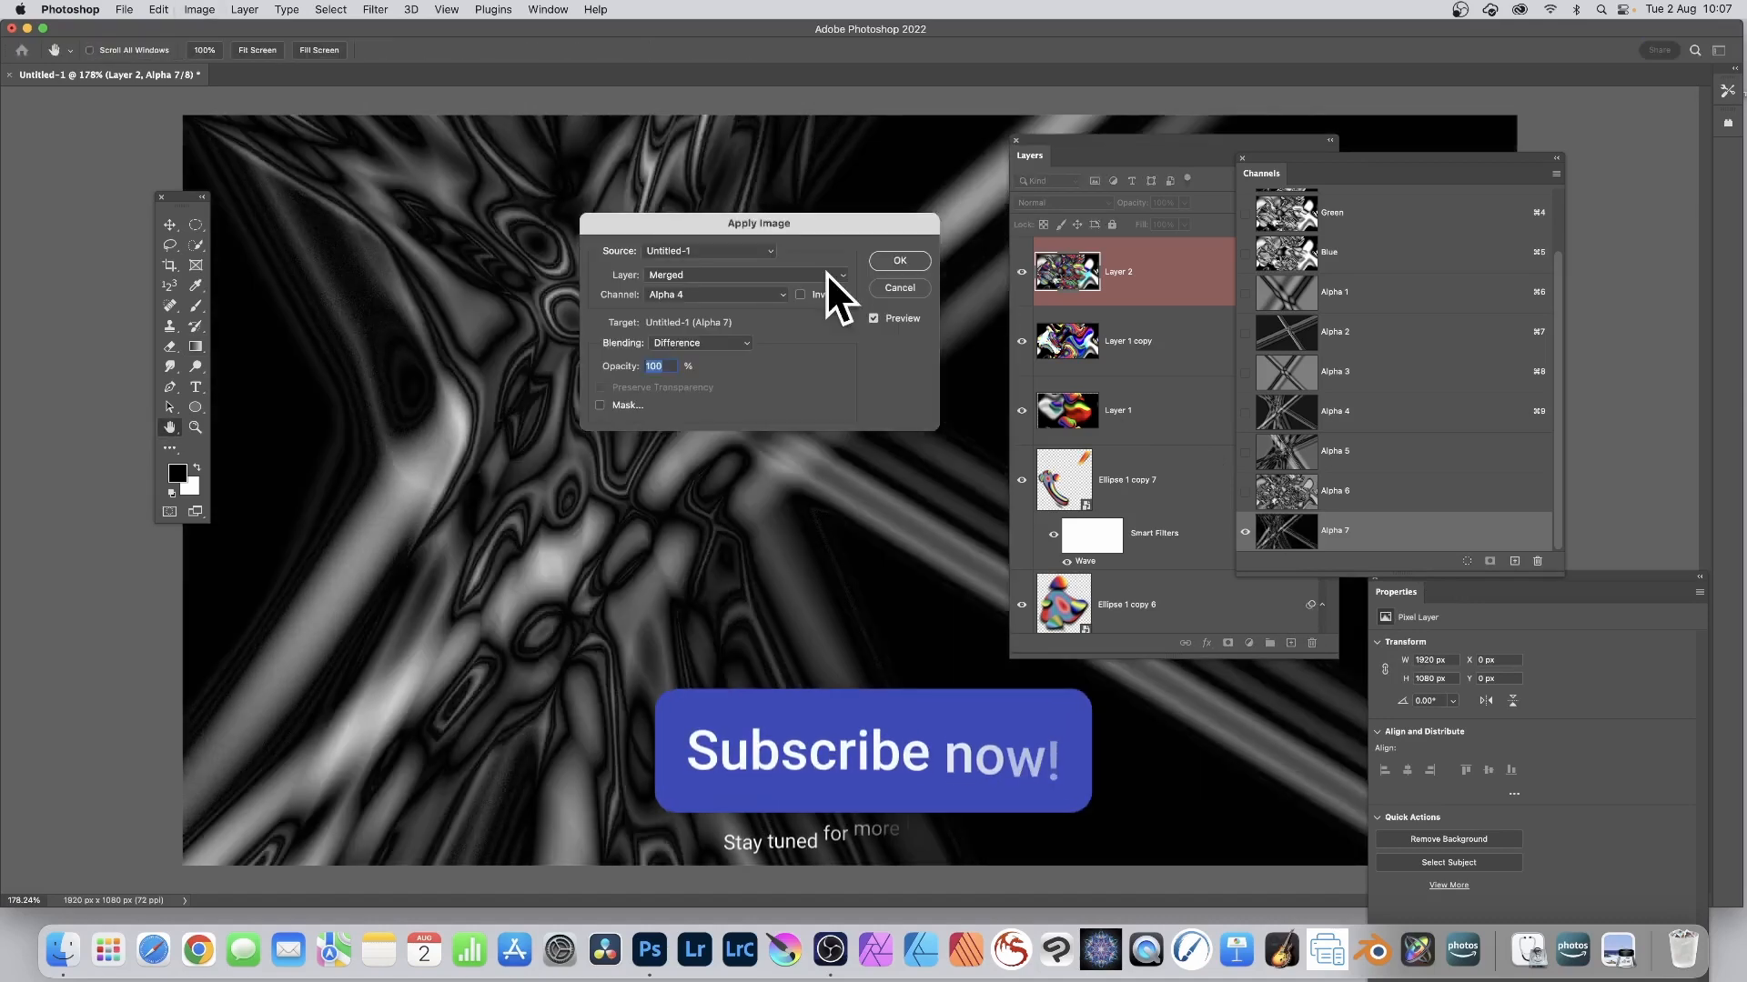
left_click(696, 295)
left_click(689, 304)
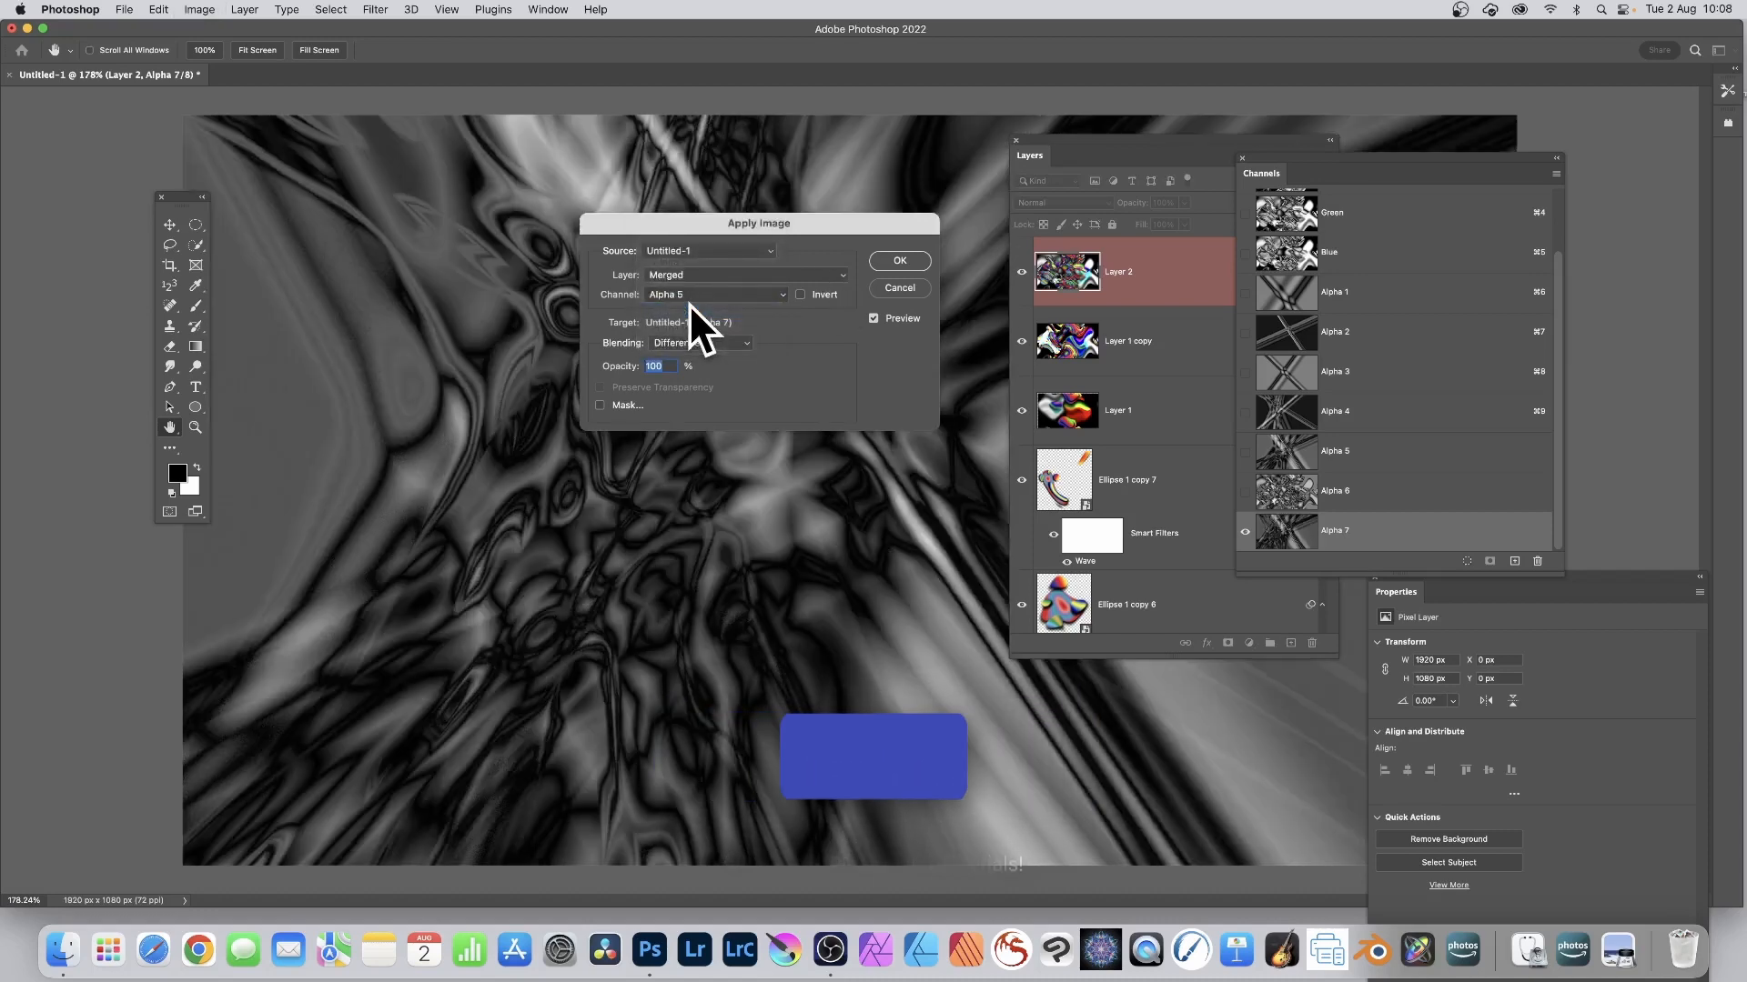
left_click(691, 297)
left_click(685, 308)
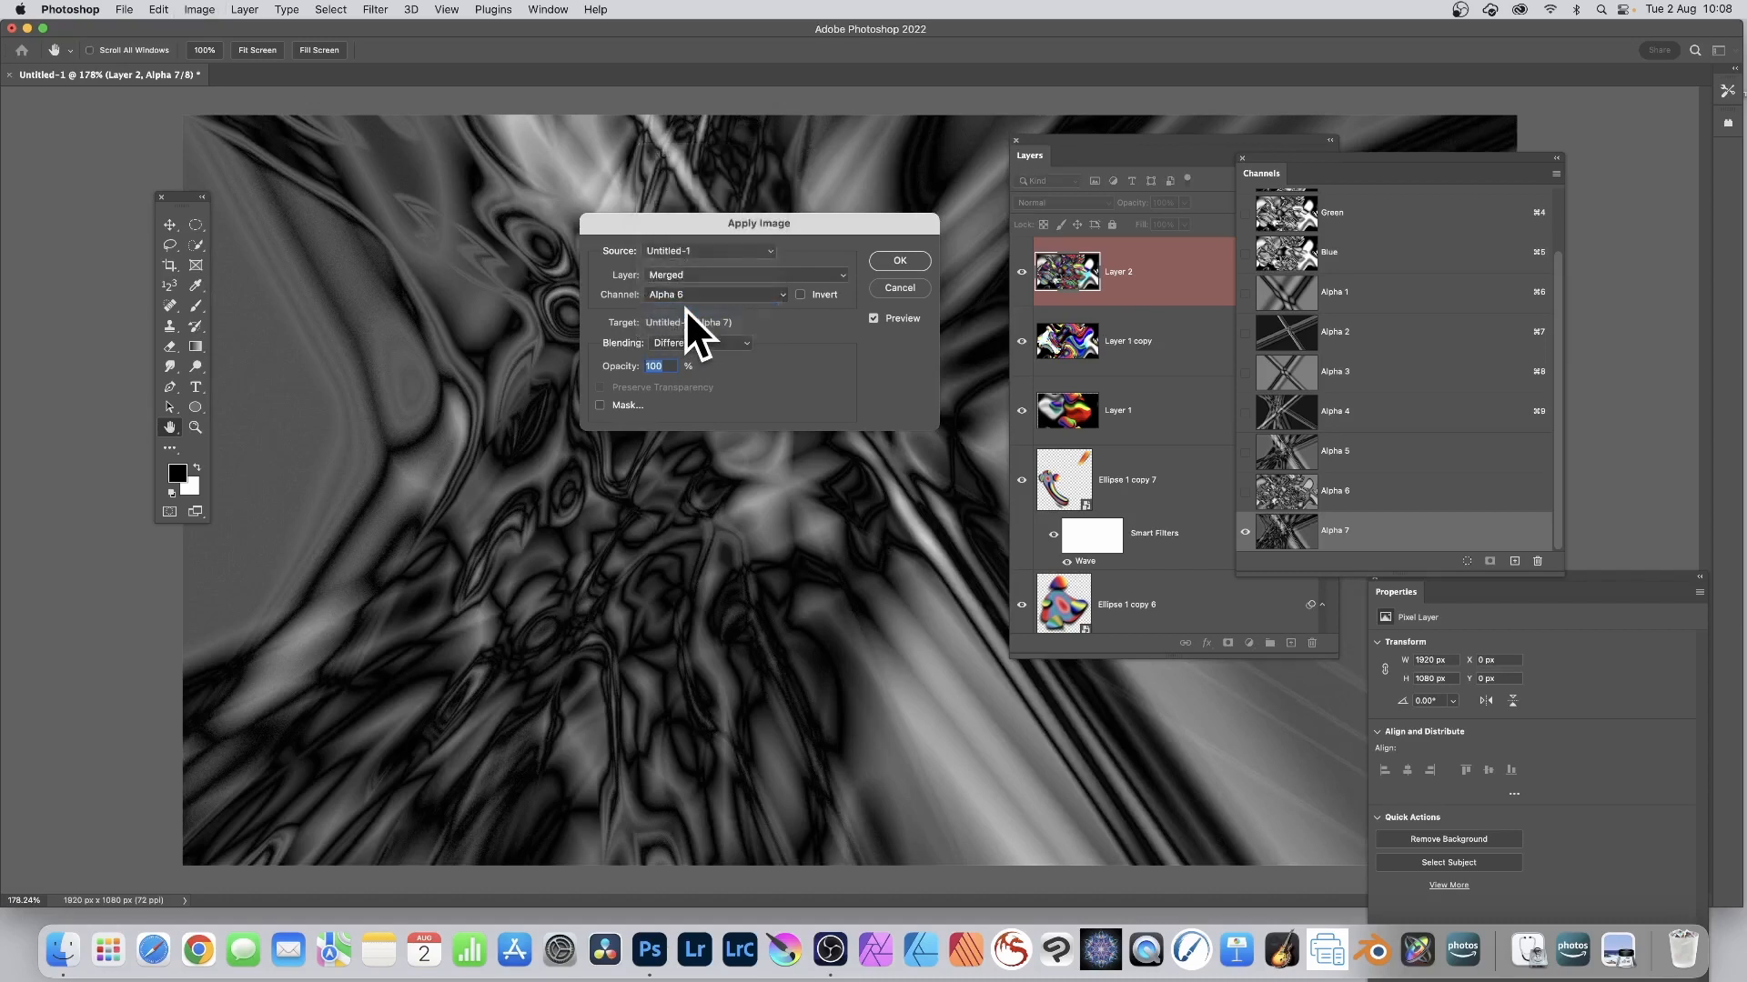
left_click(919, 260)
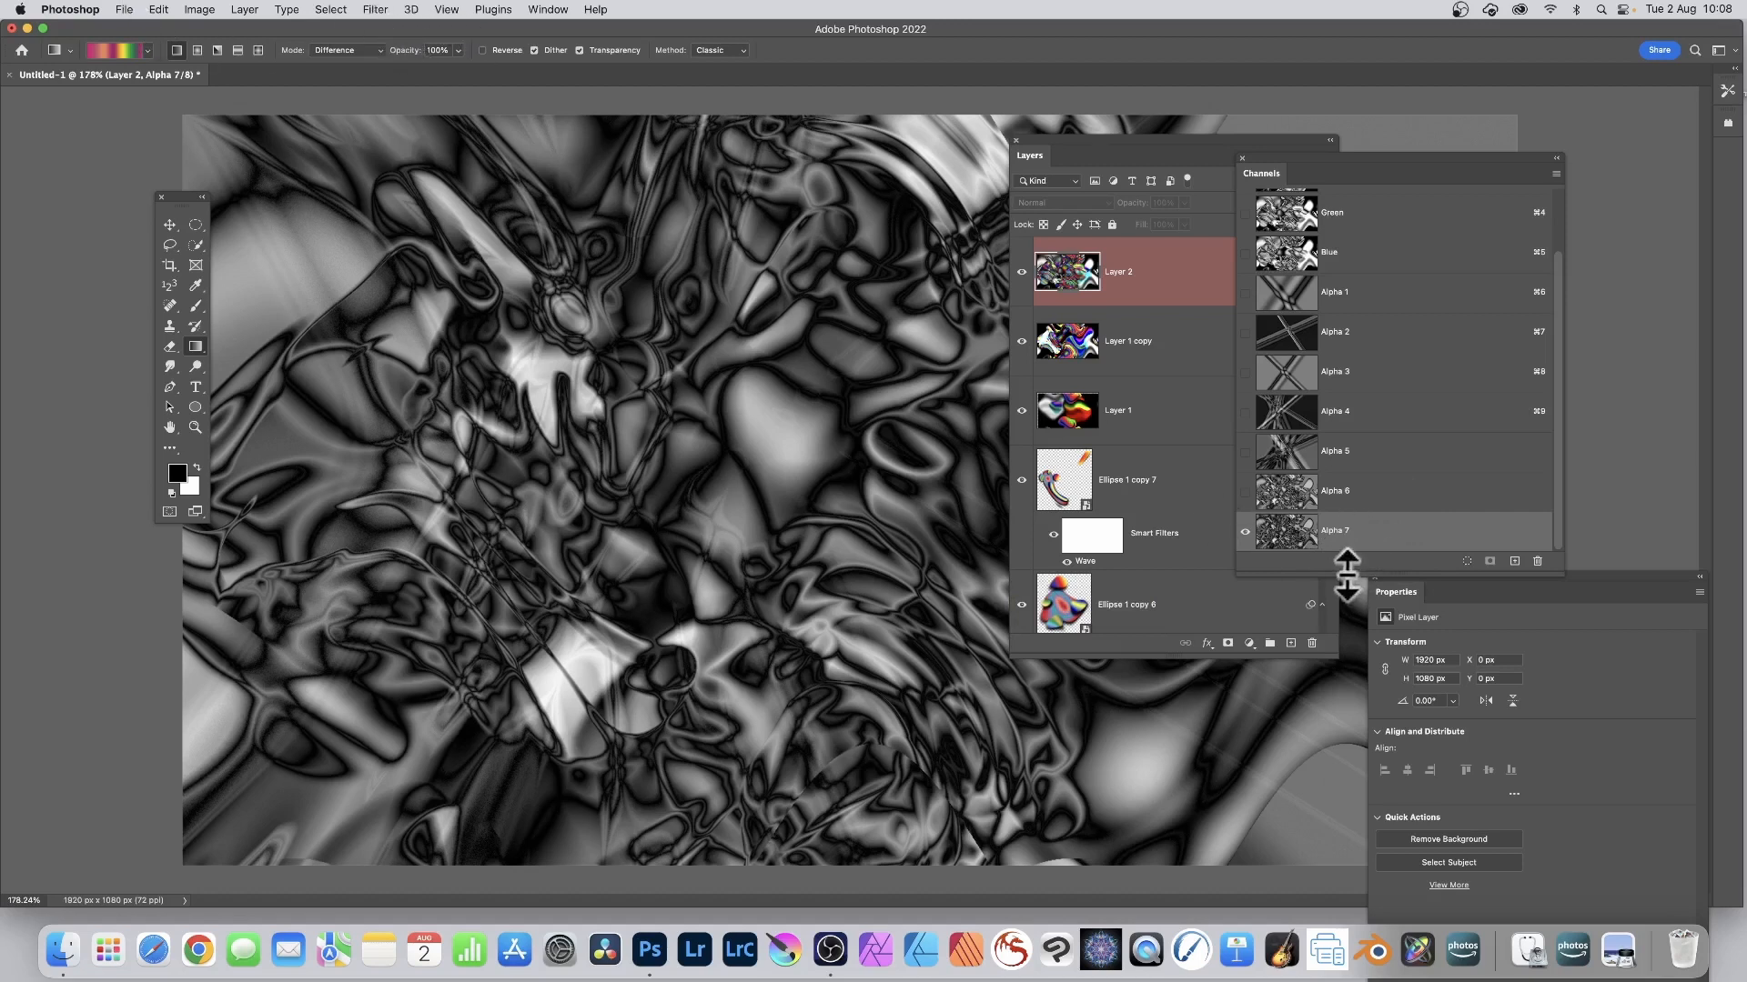
Soften the Alpha 7 channel with a Gaussian Blur of about 1.3 pixels radius
left_click(376, 10)
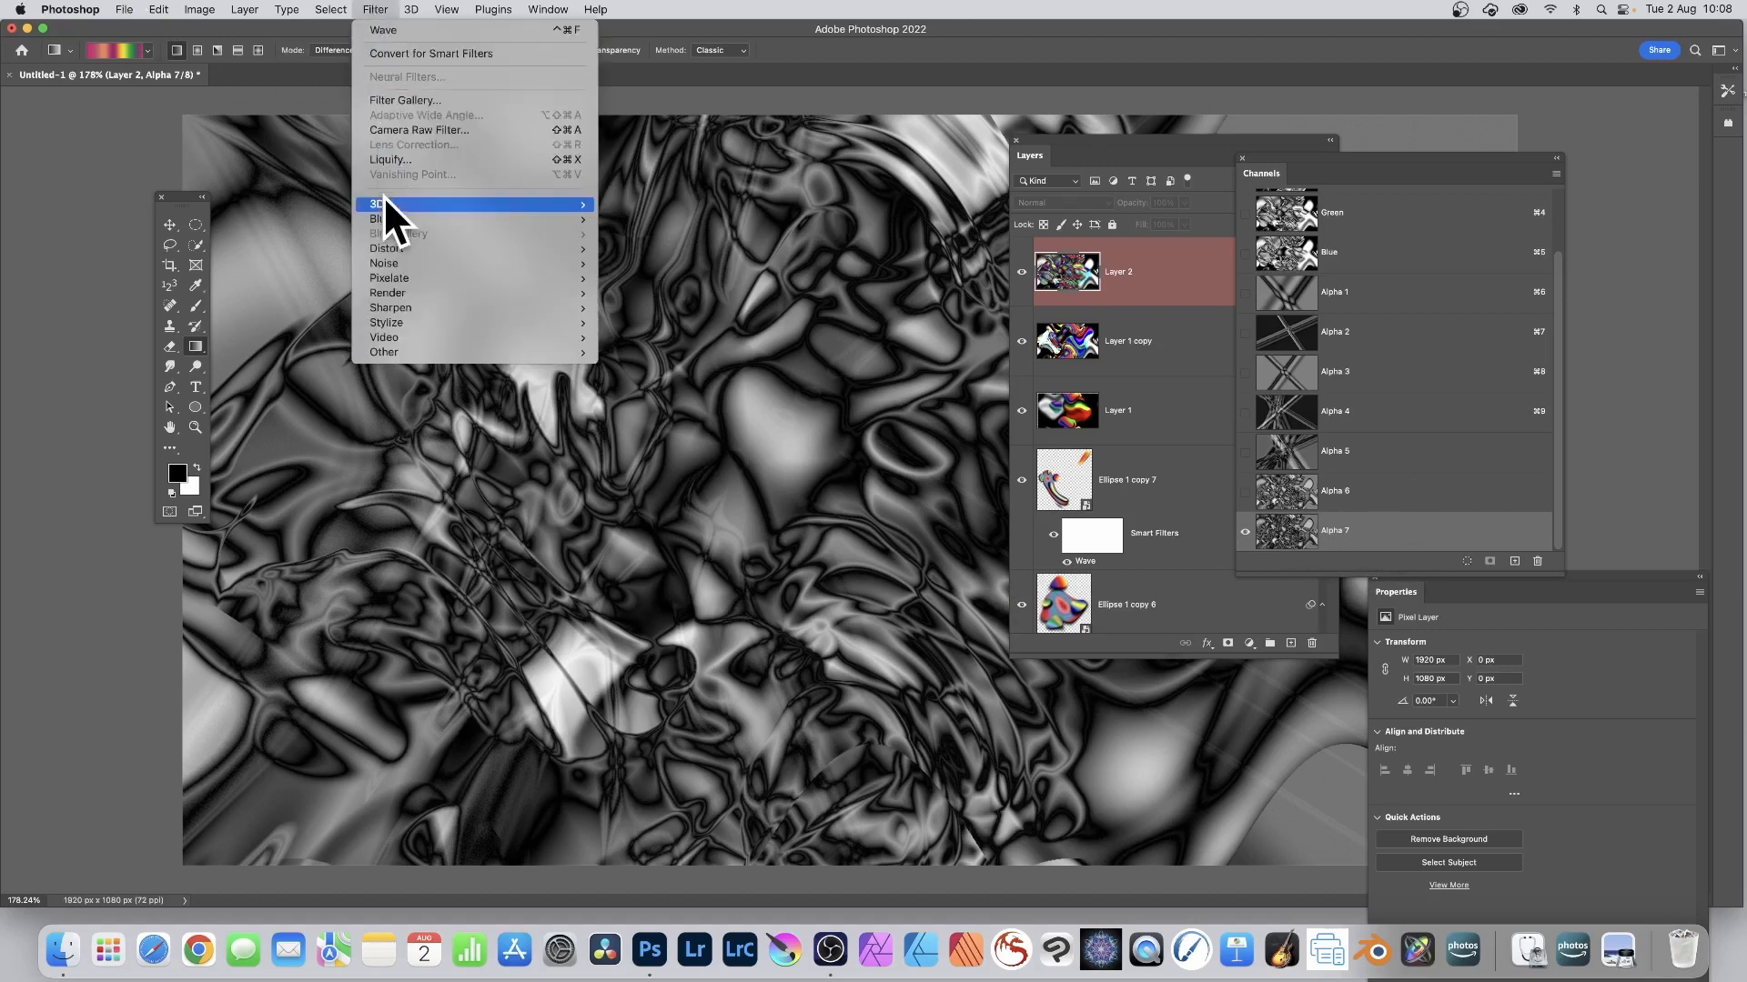
mouse_move(384, 218)
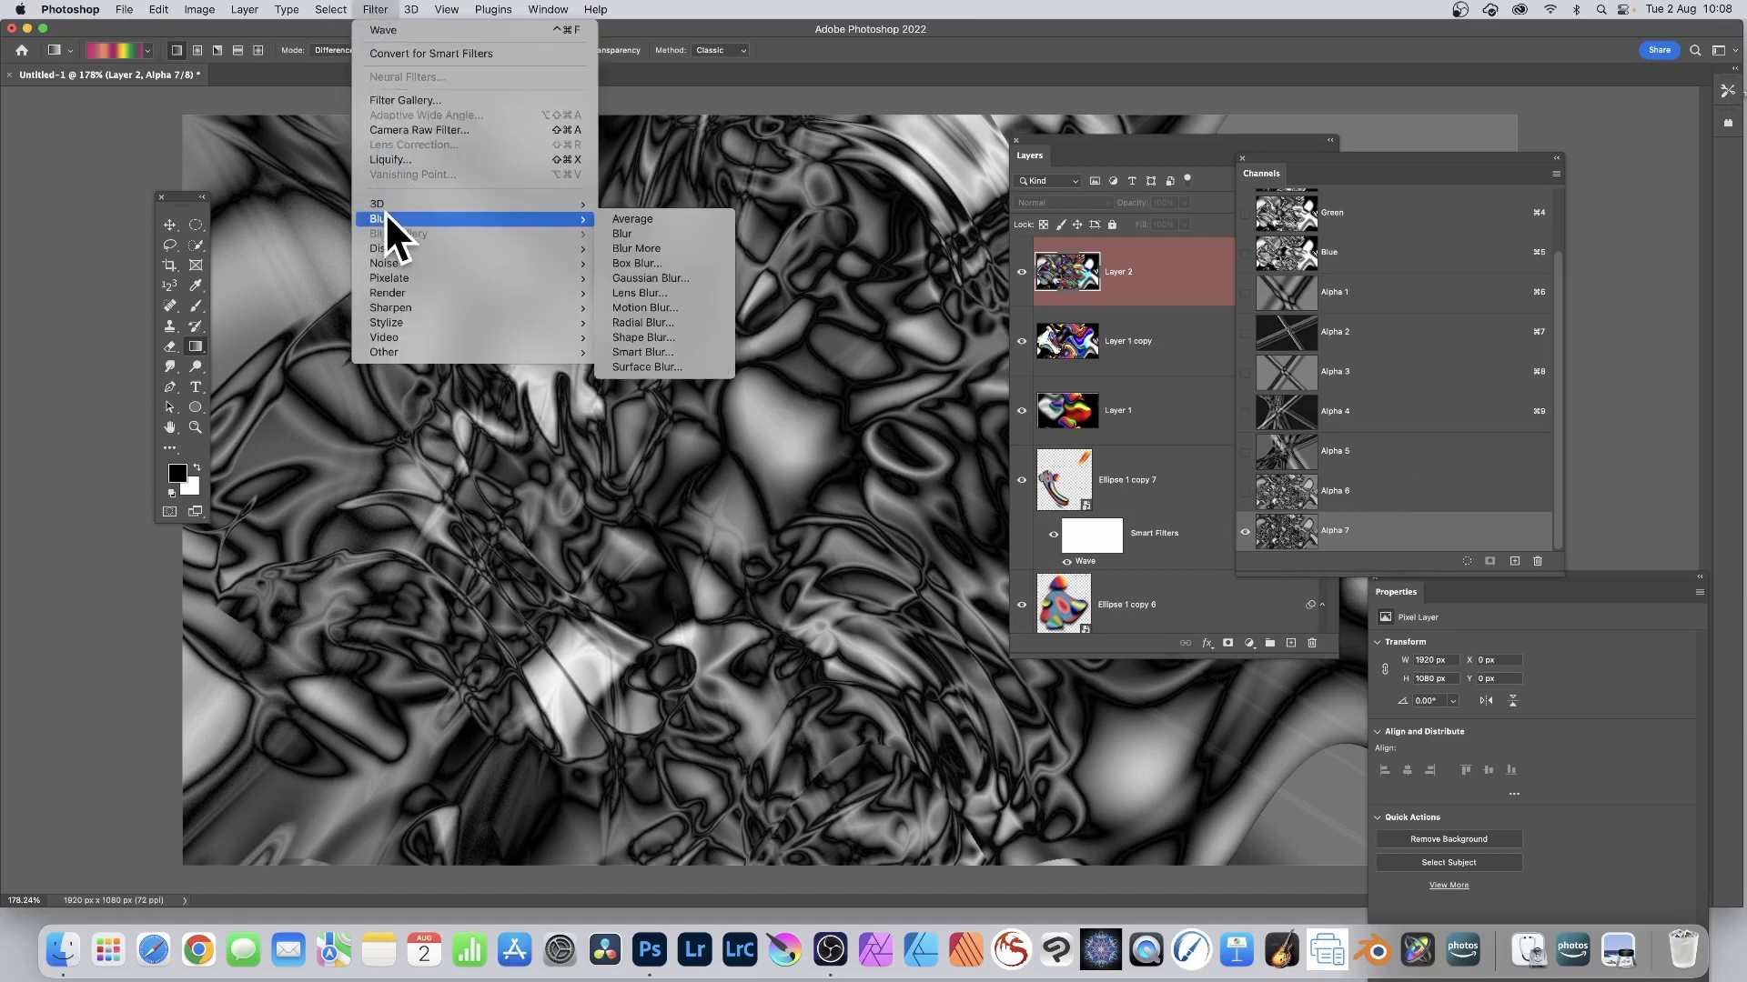
left_click(650, 278)
left_click_drag(1015, 475, 986, 474)
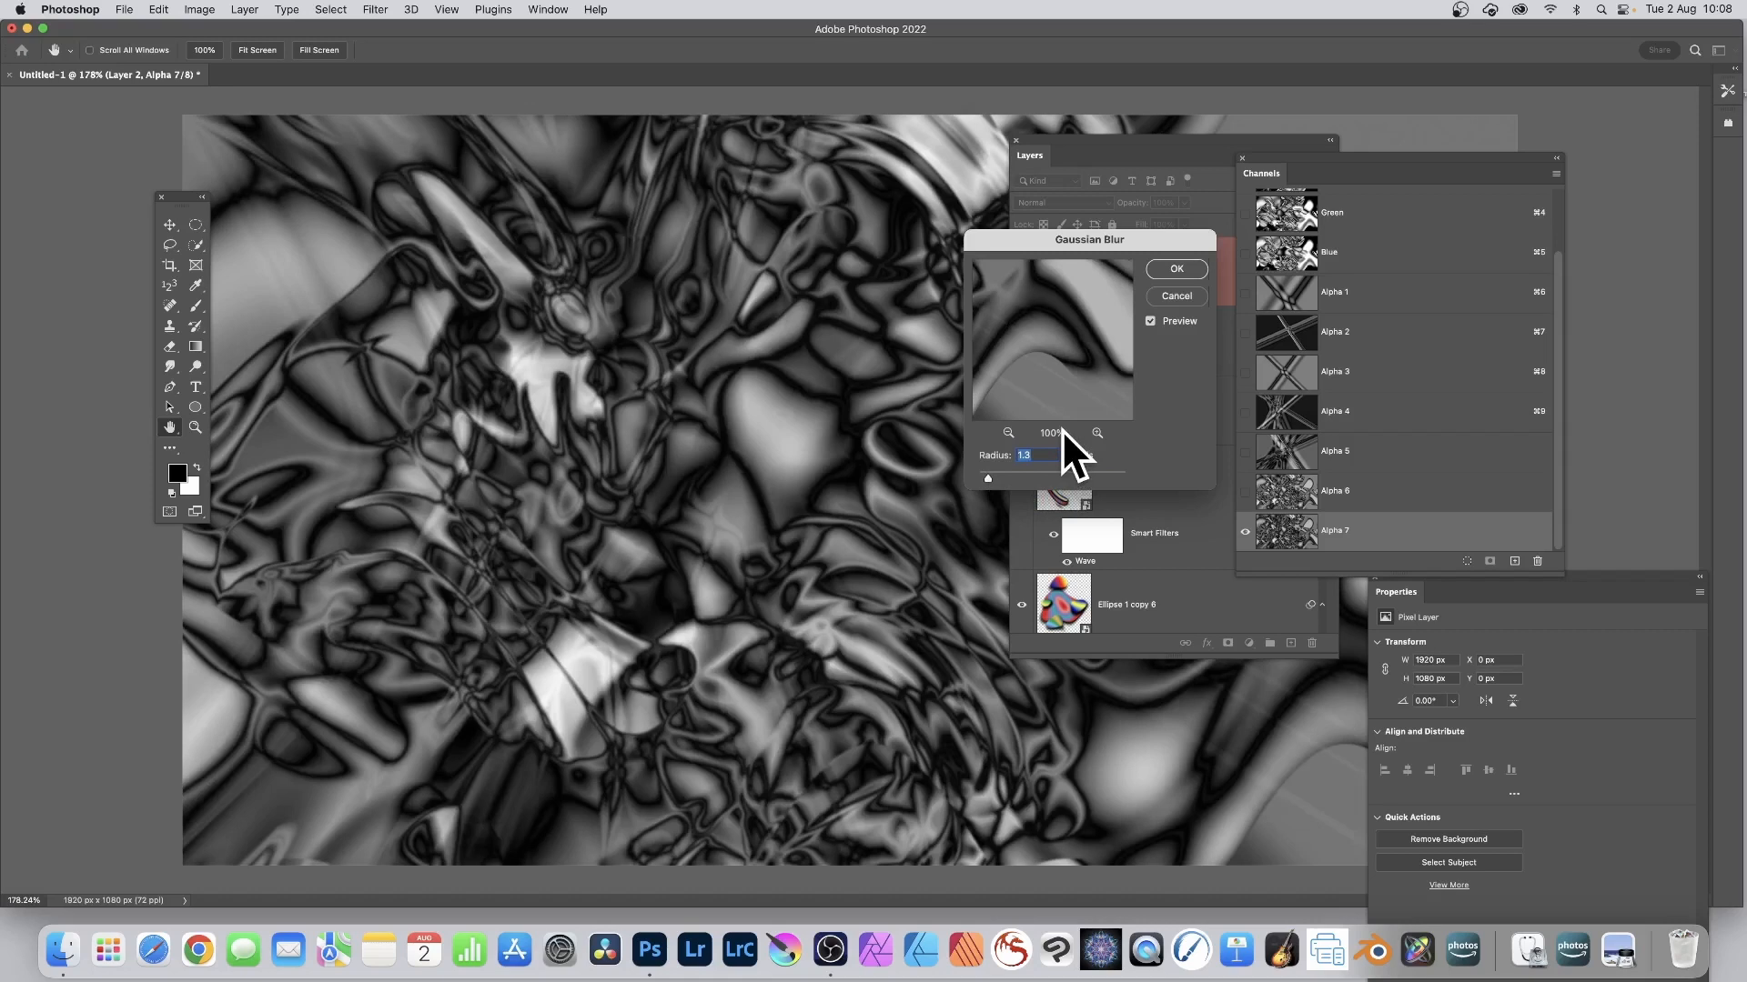
left_click(1172, 265)
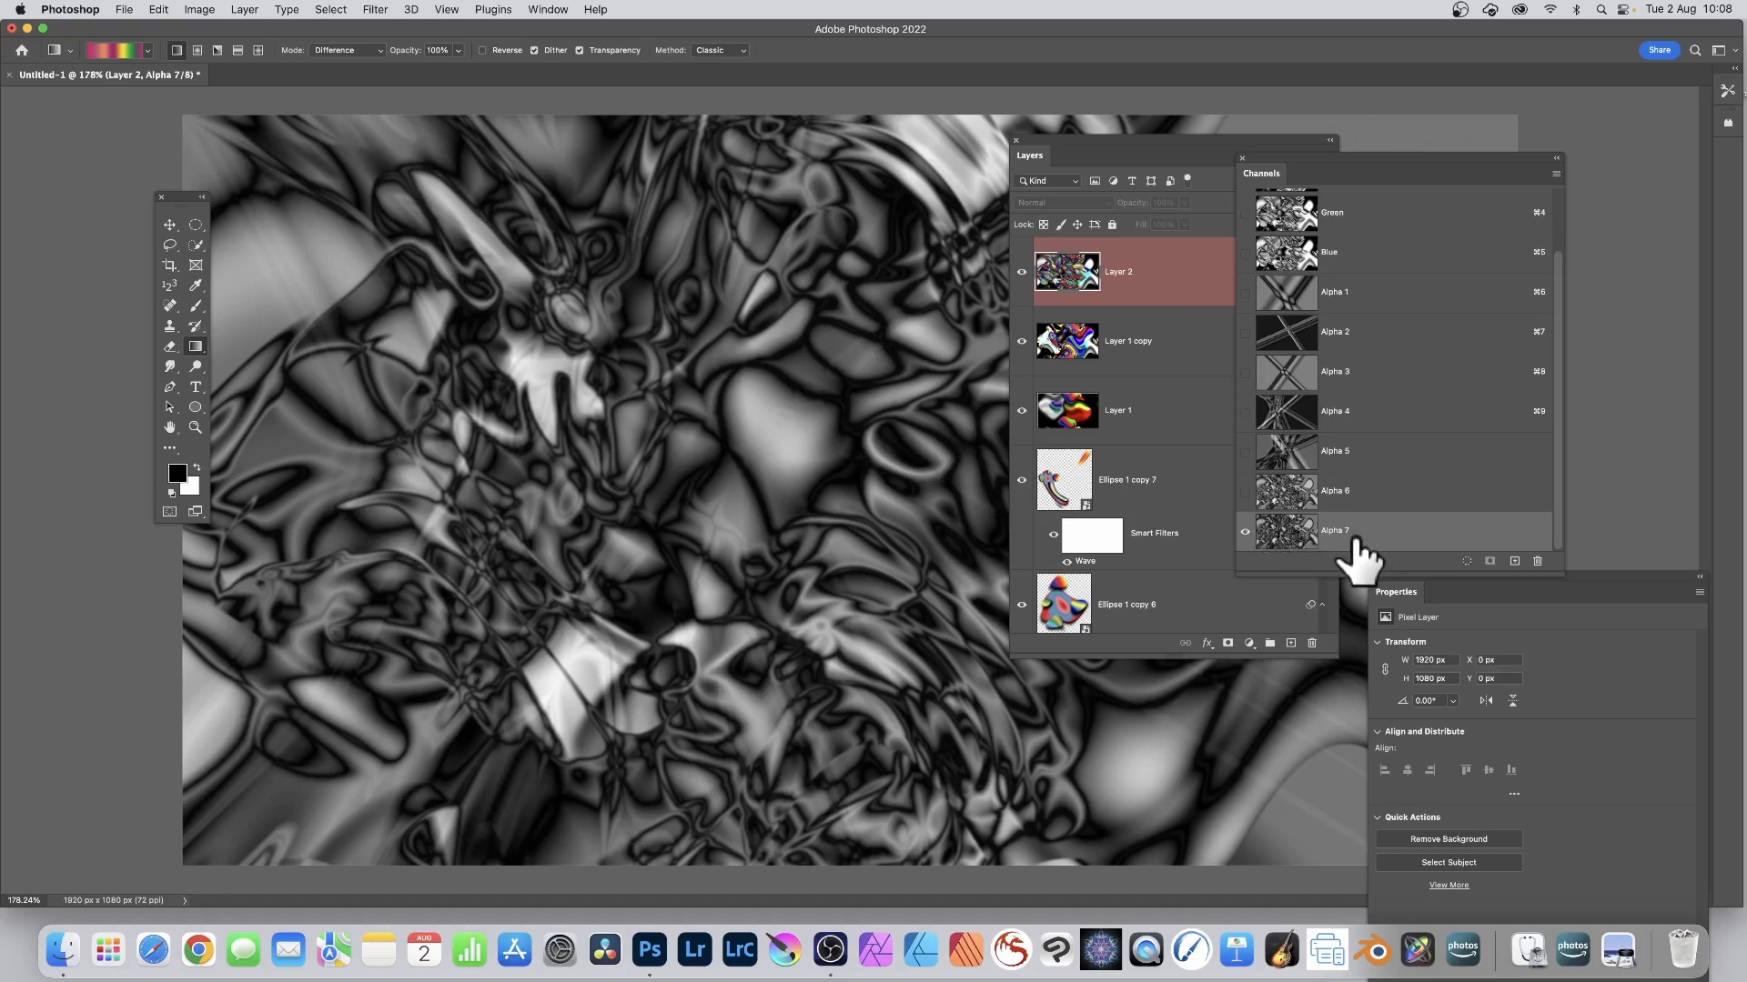
Return to Layer 2 and load the Alpha 7 channel as a new selection
left_click(1102, 273)
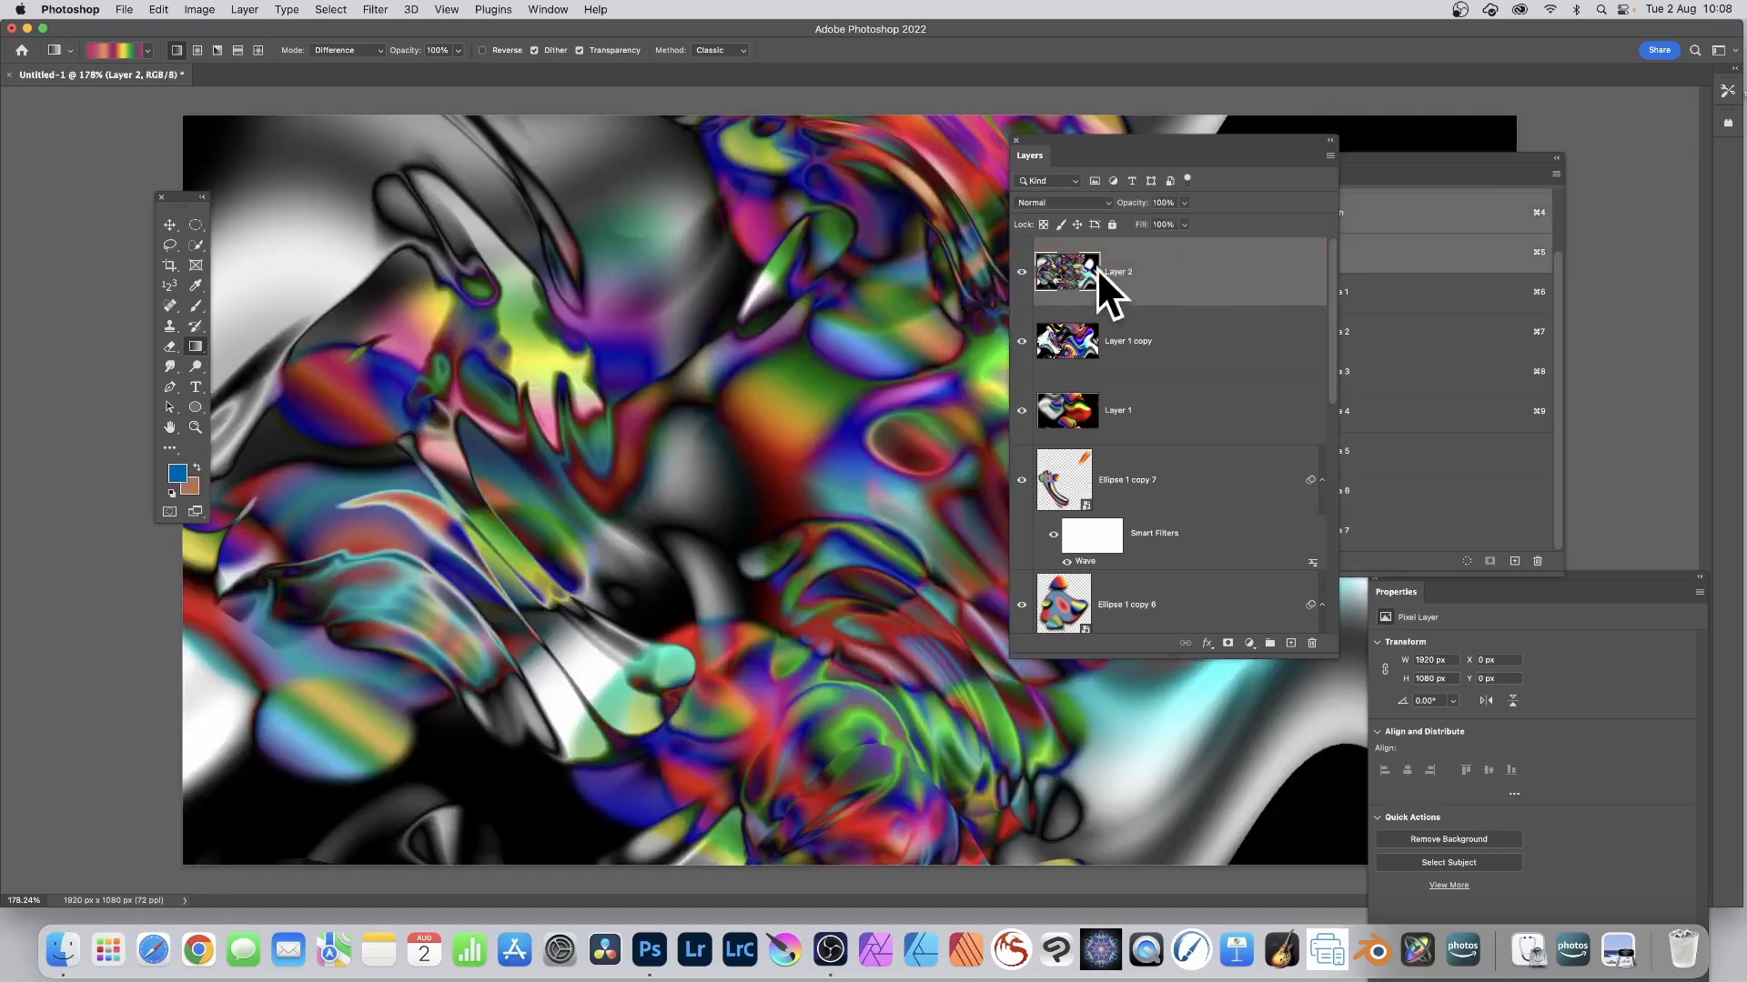
left_click(1361, 160)
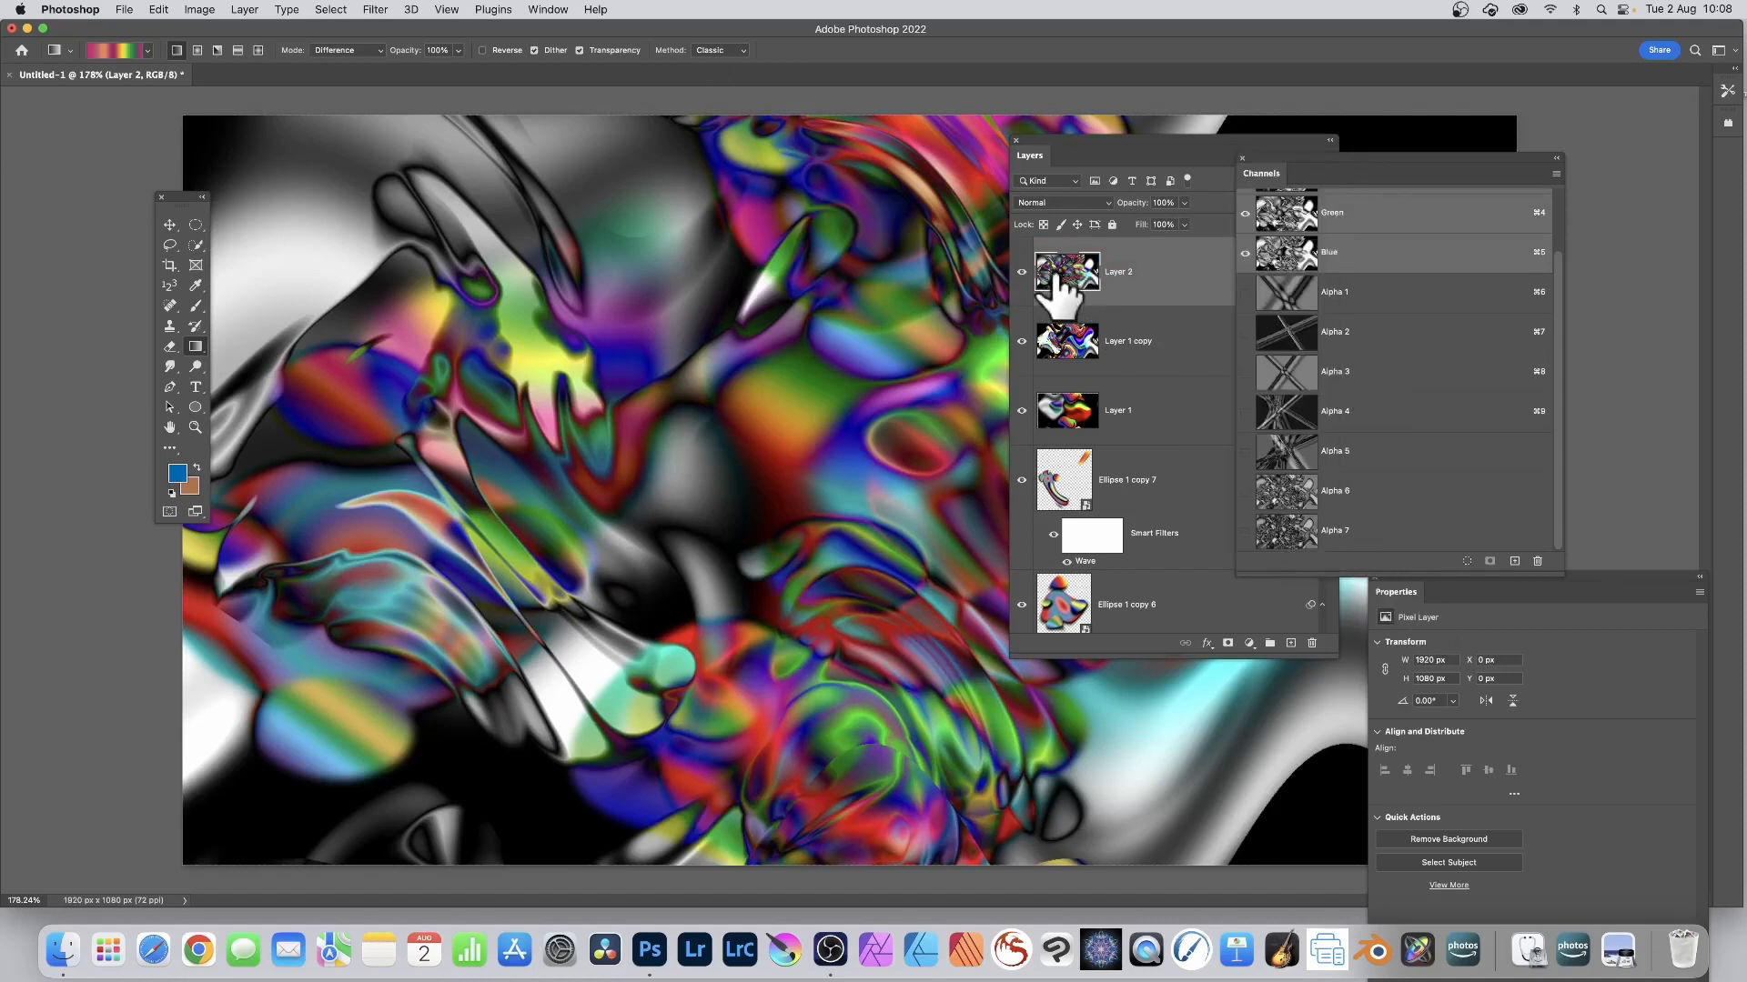
left_click(331, 11)
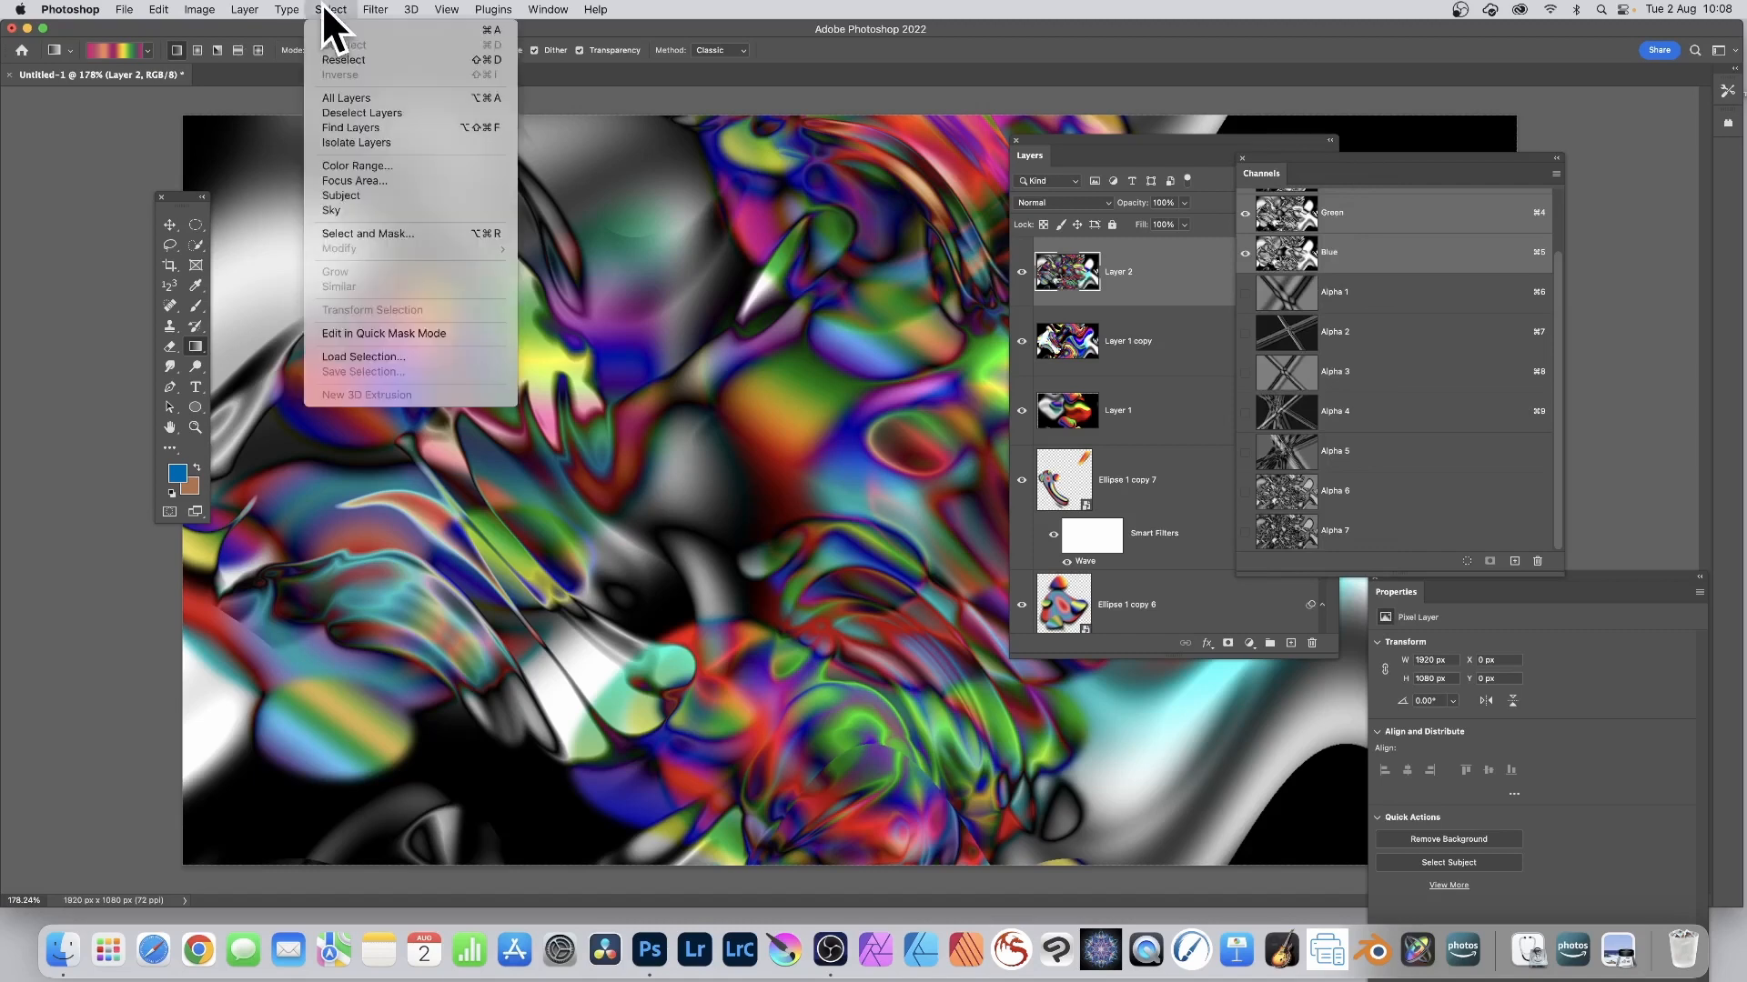
left_click(373, 356)
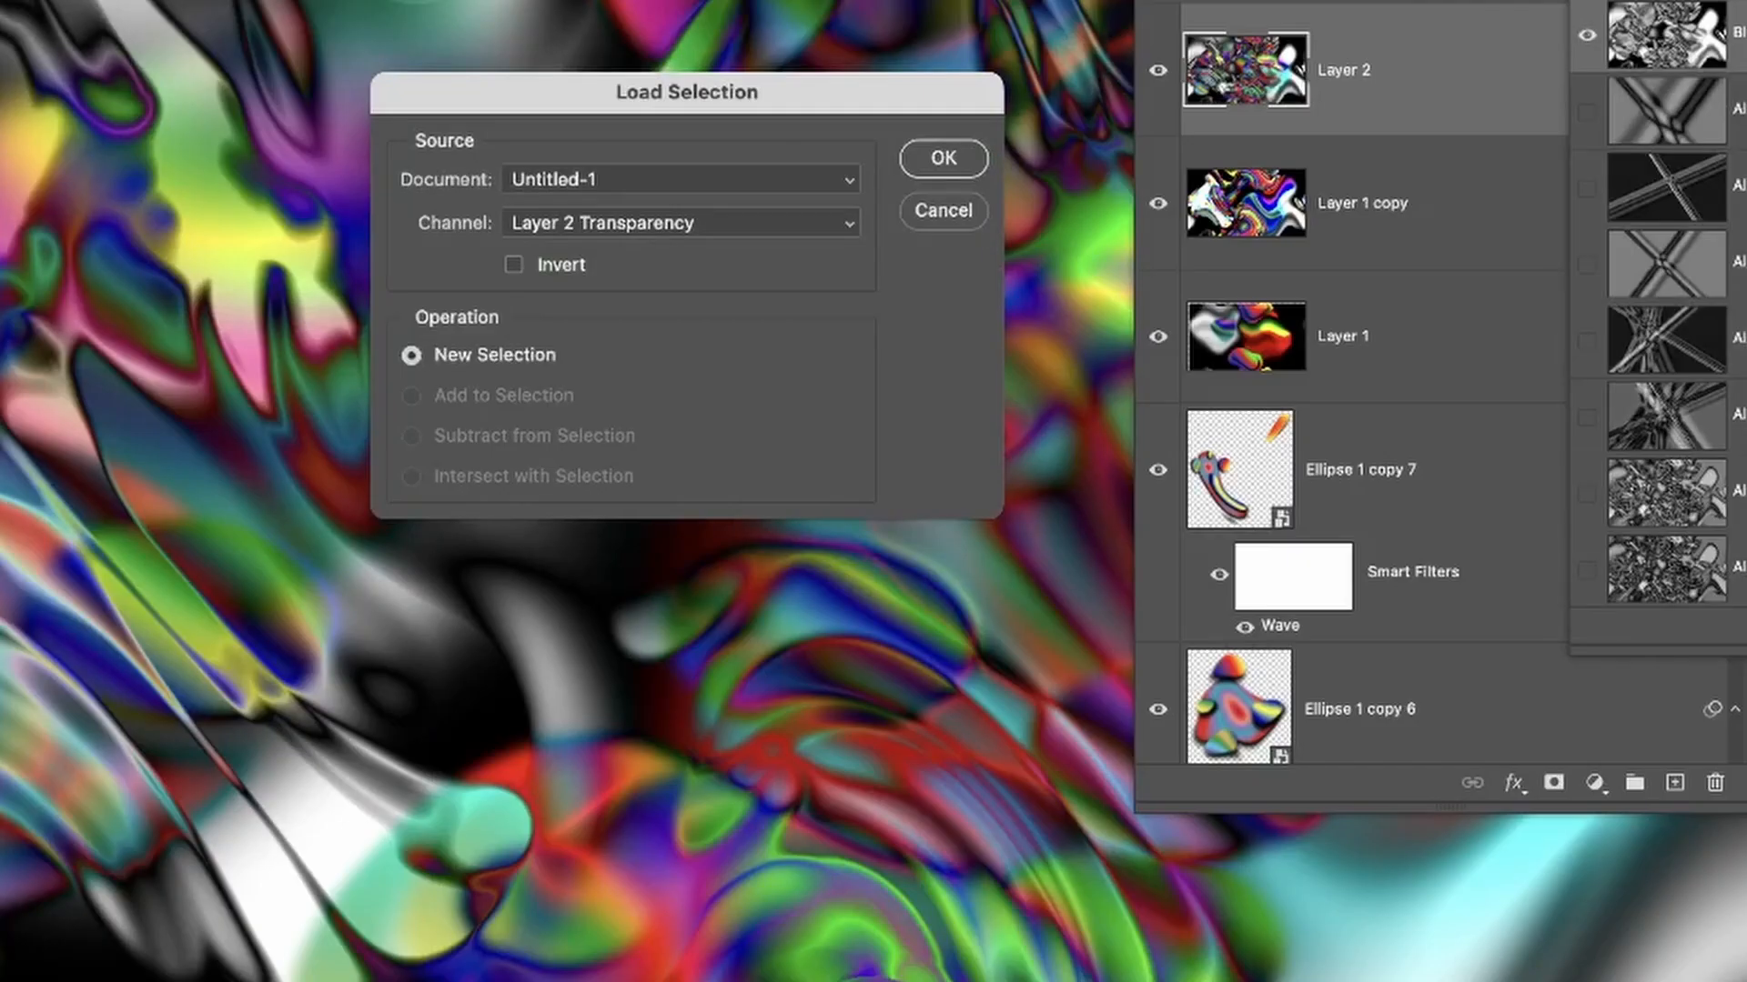
left_click(721, 322)
left_click(564, 179)
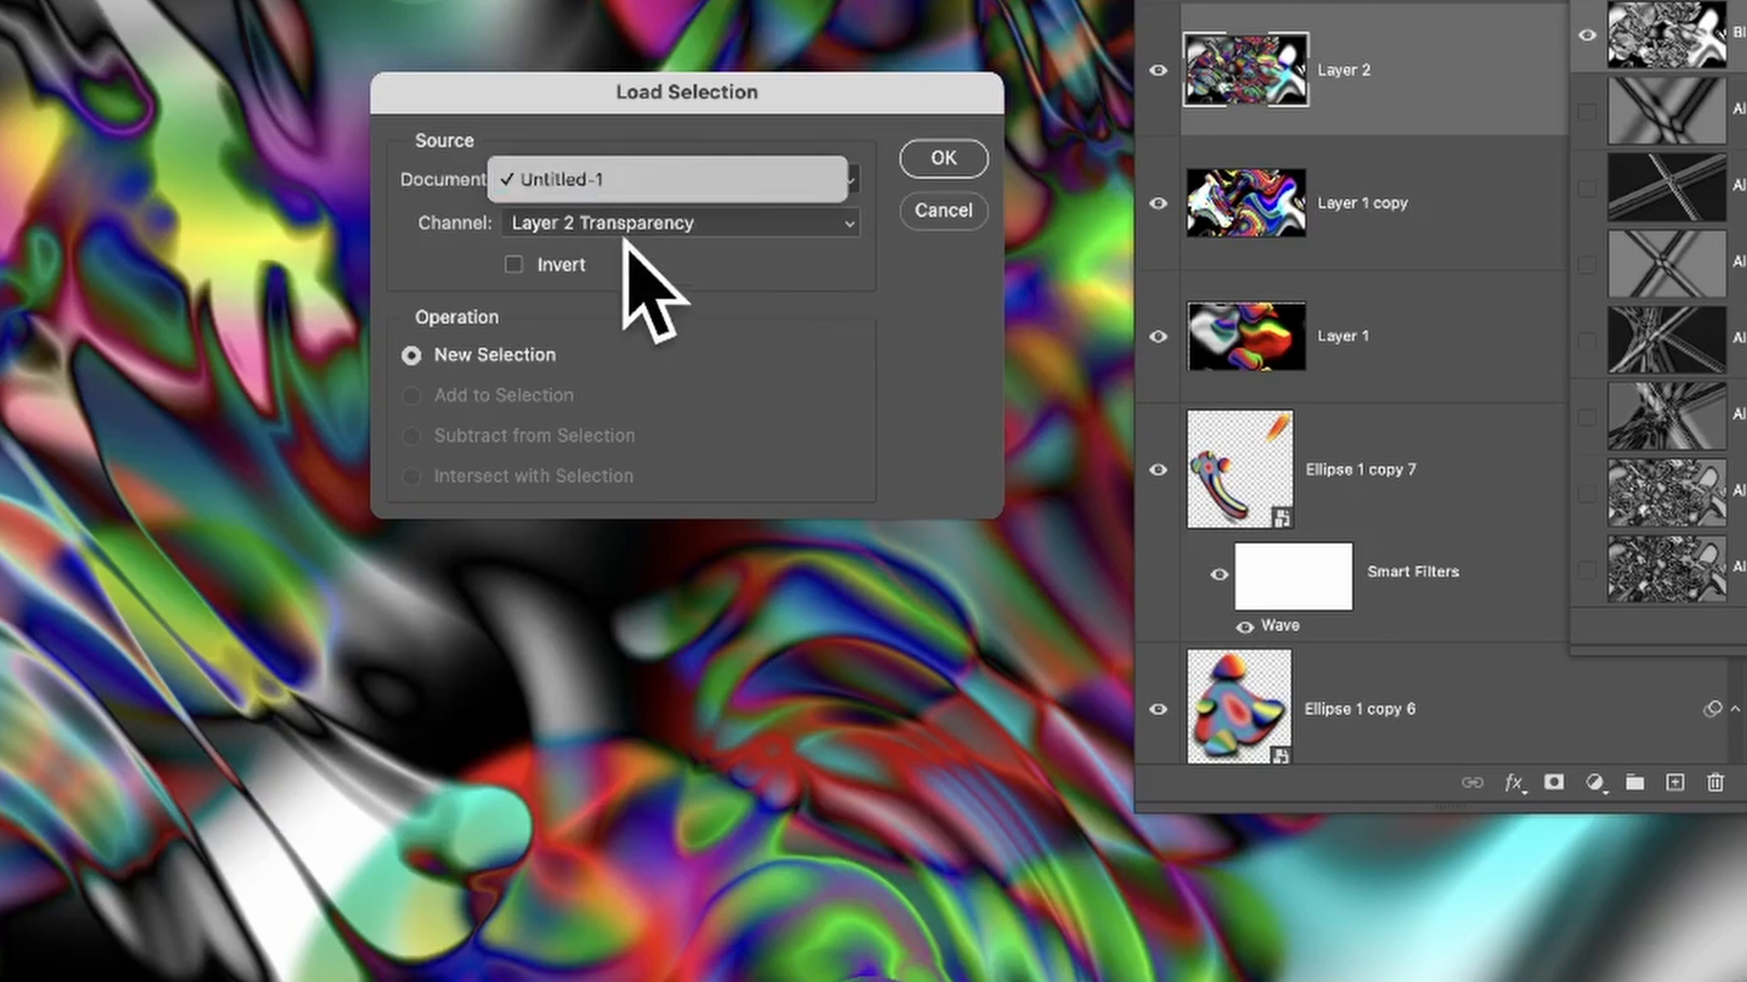
left_click(651, 222)
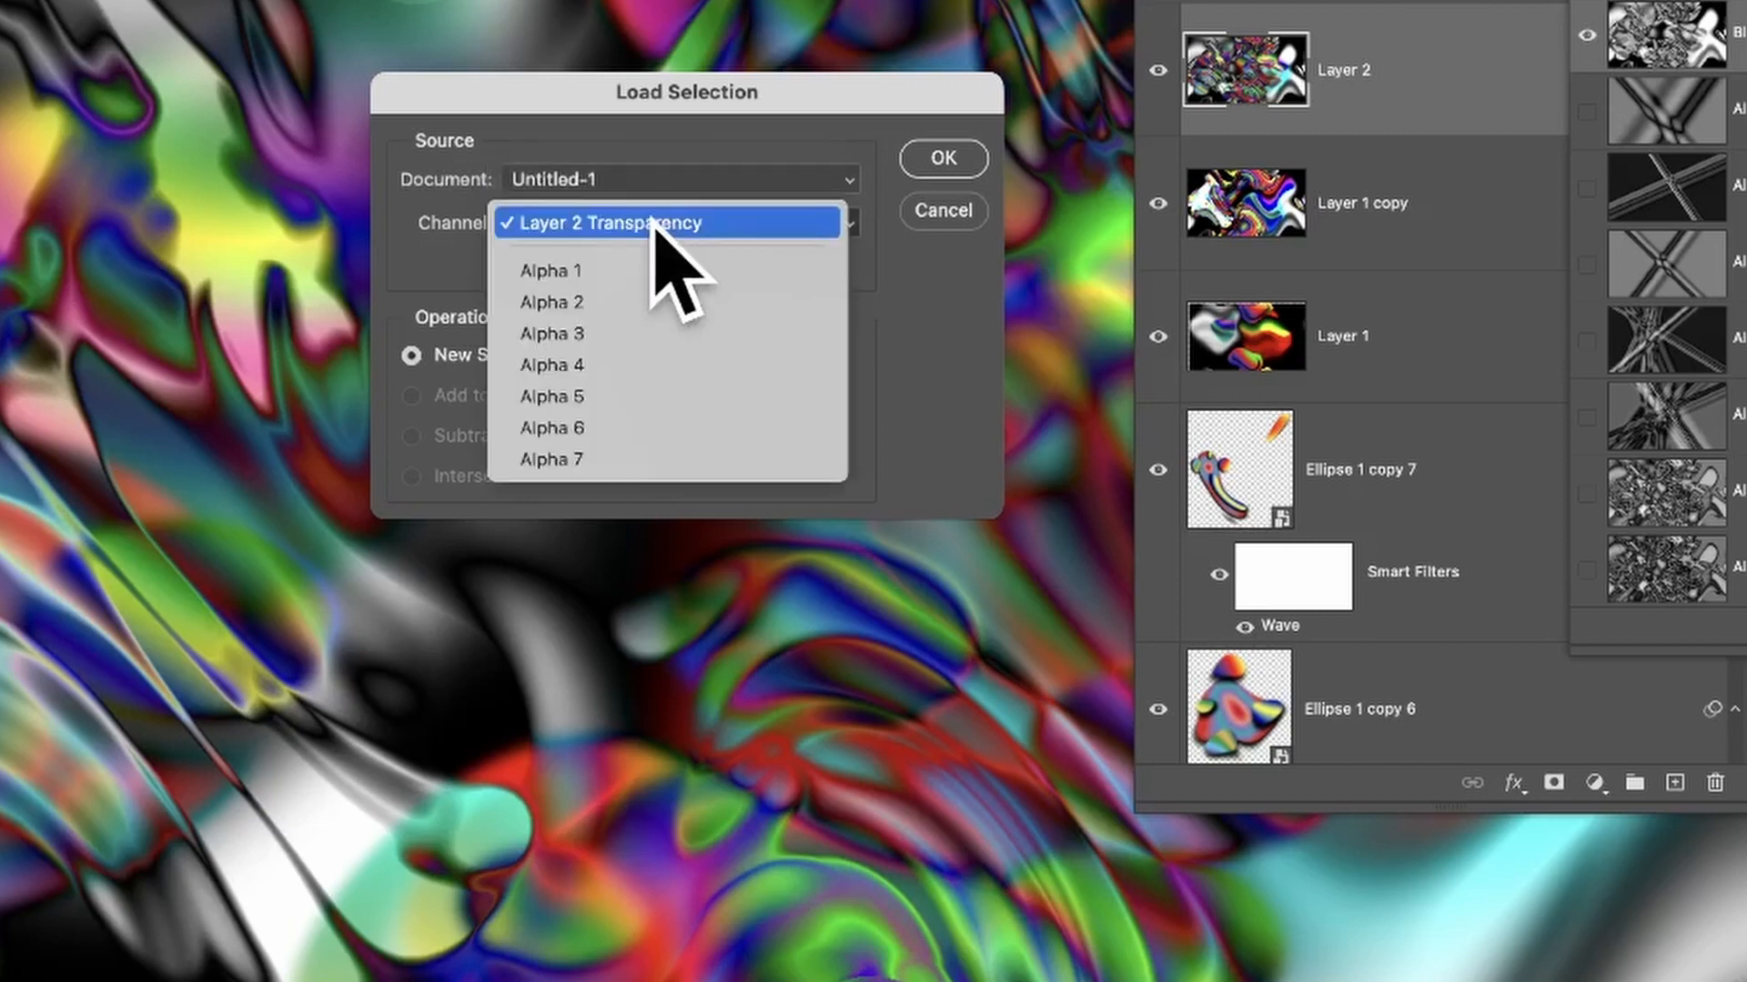
left_click(571, 460)
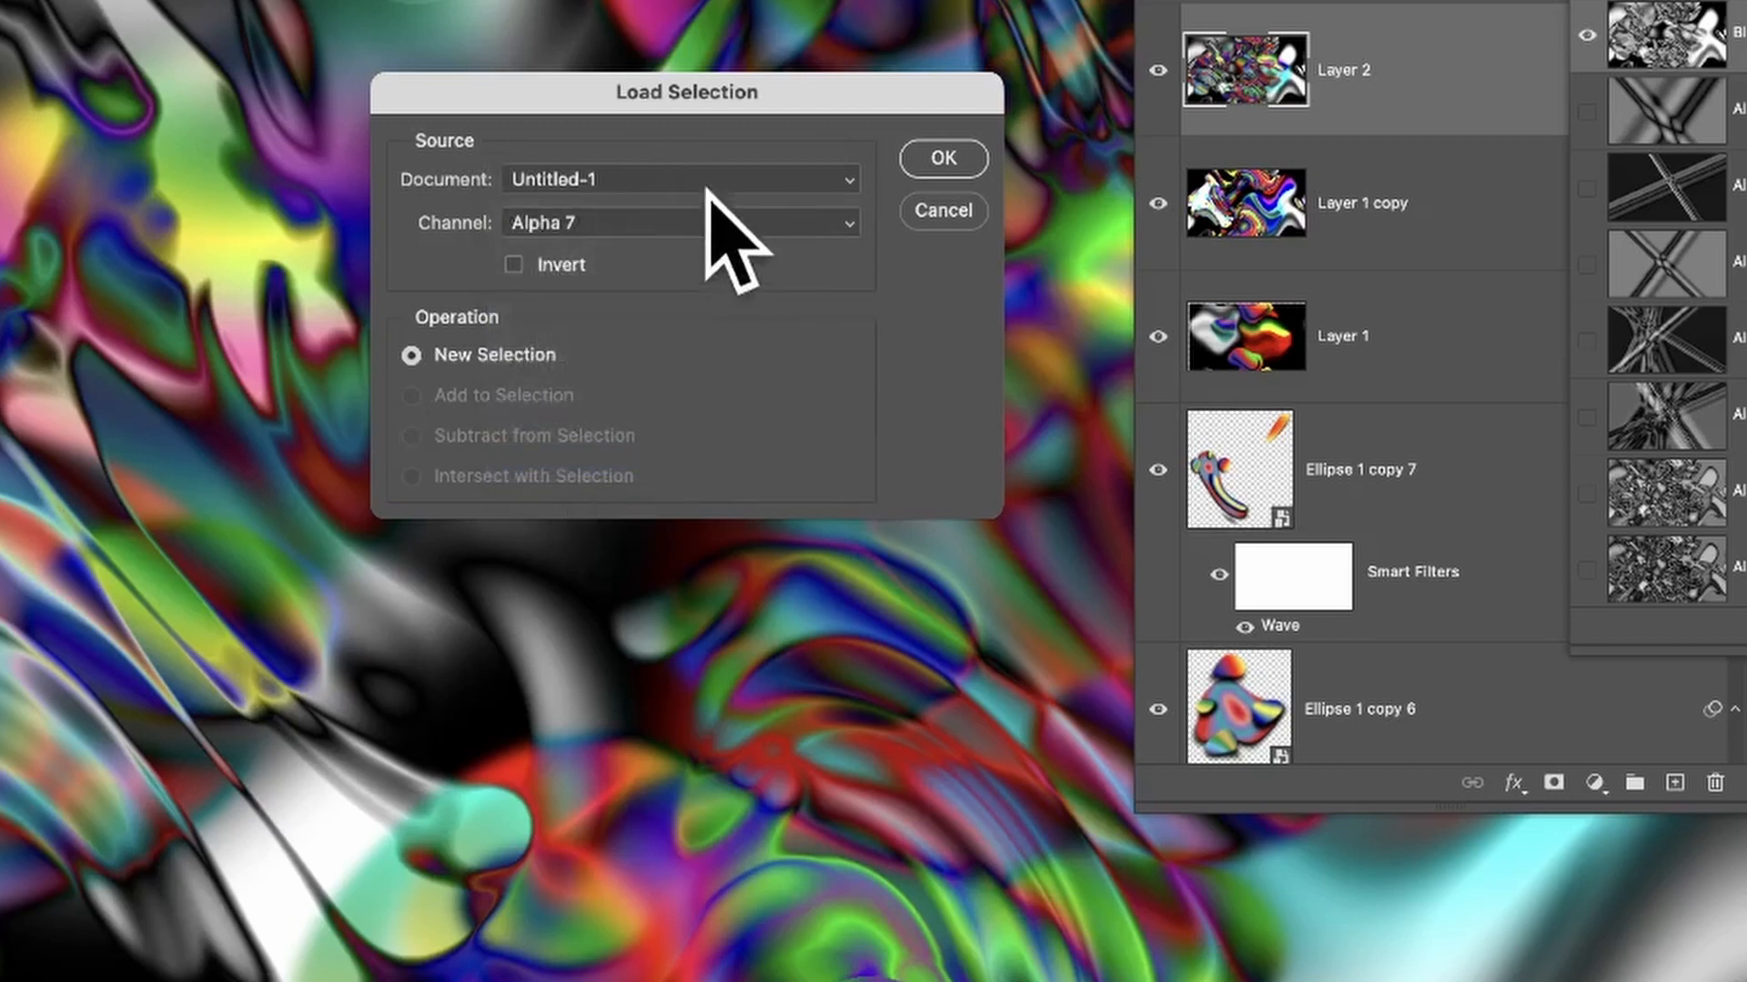
left_click(946, 158)
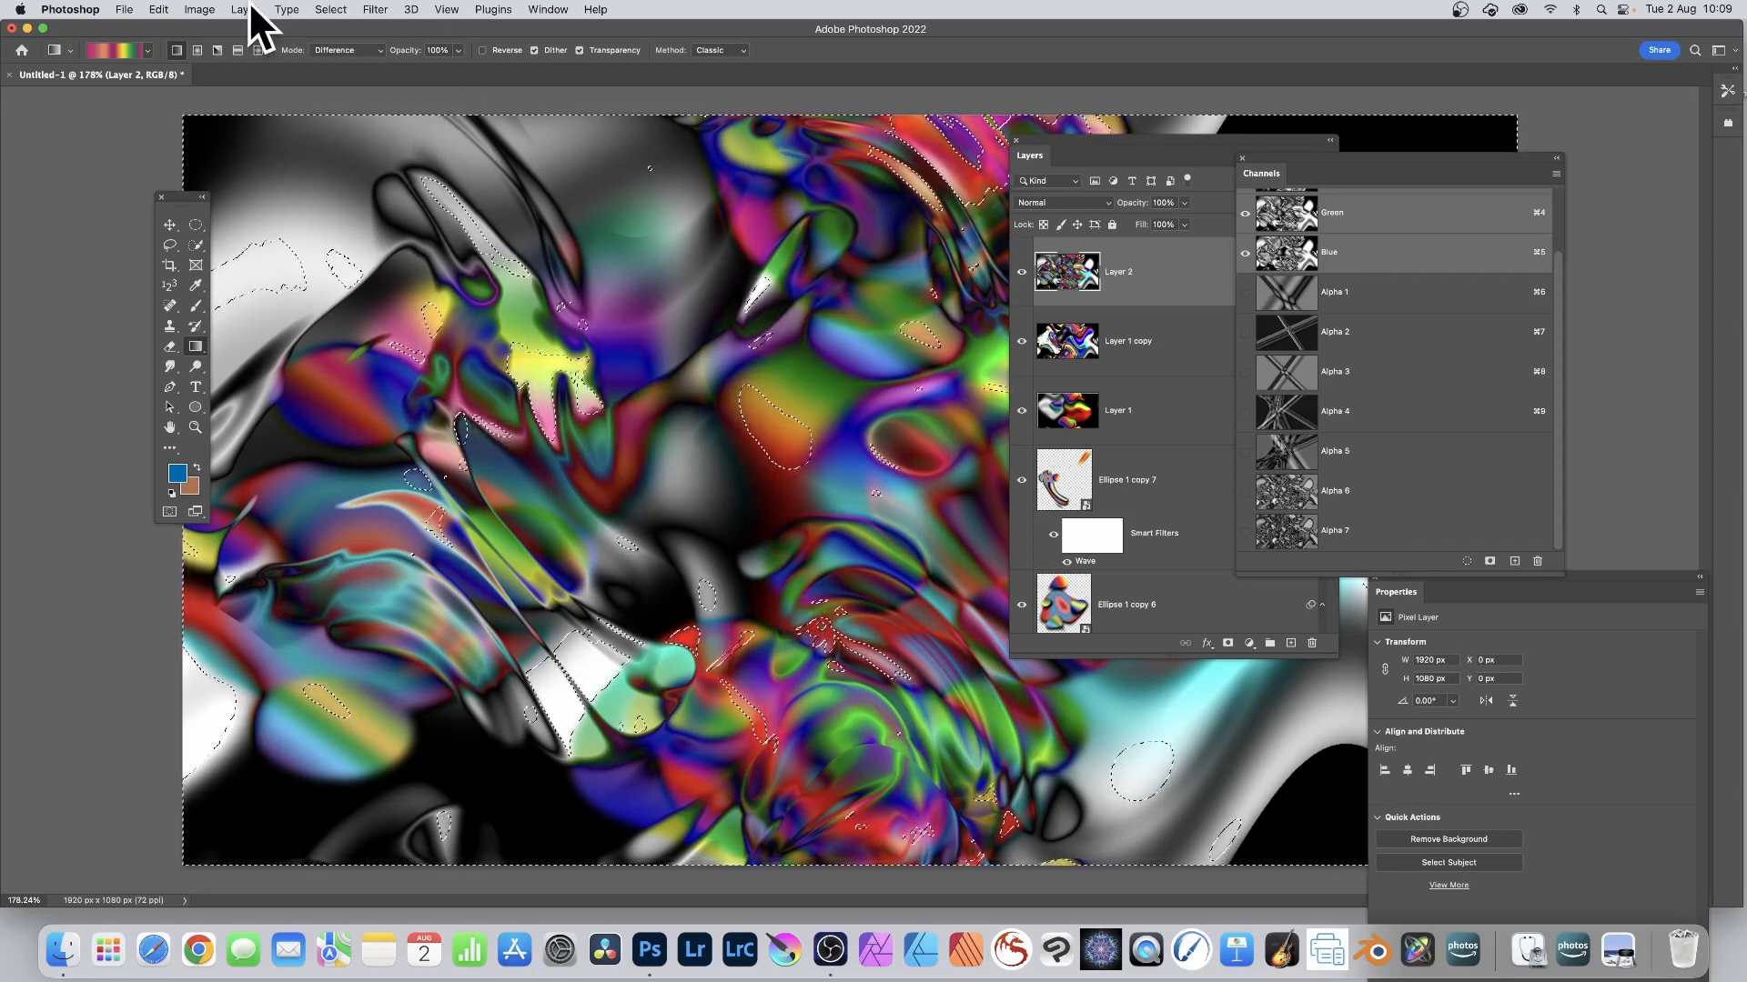
Copy the selected areas of Layer 2 and paste them as a new layer
left_click(158, 6)
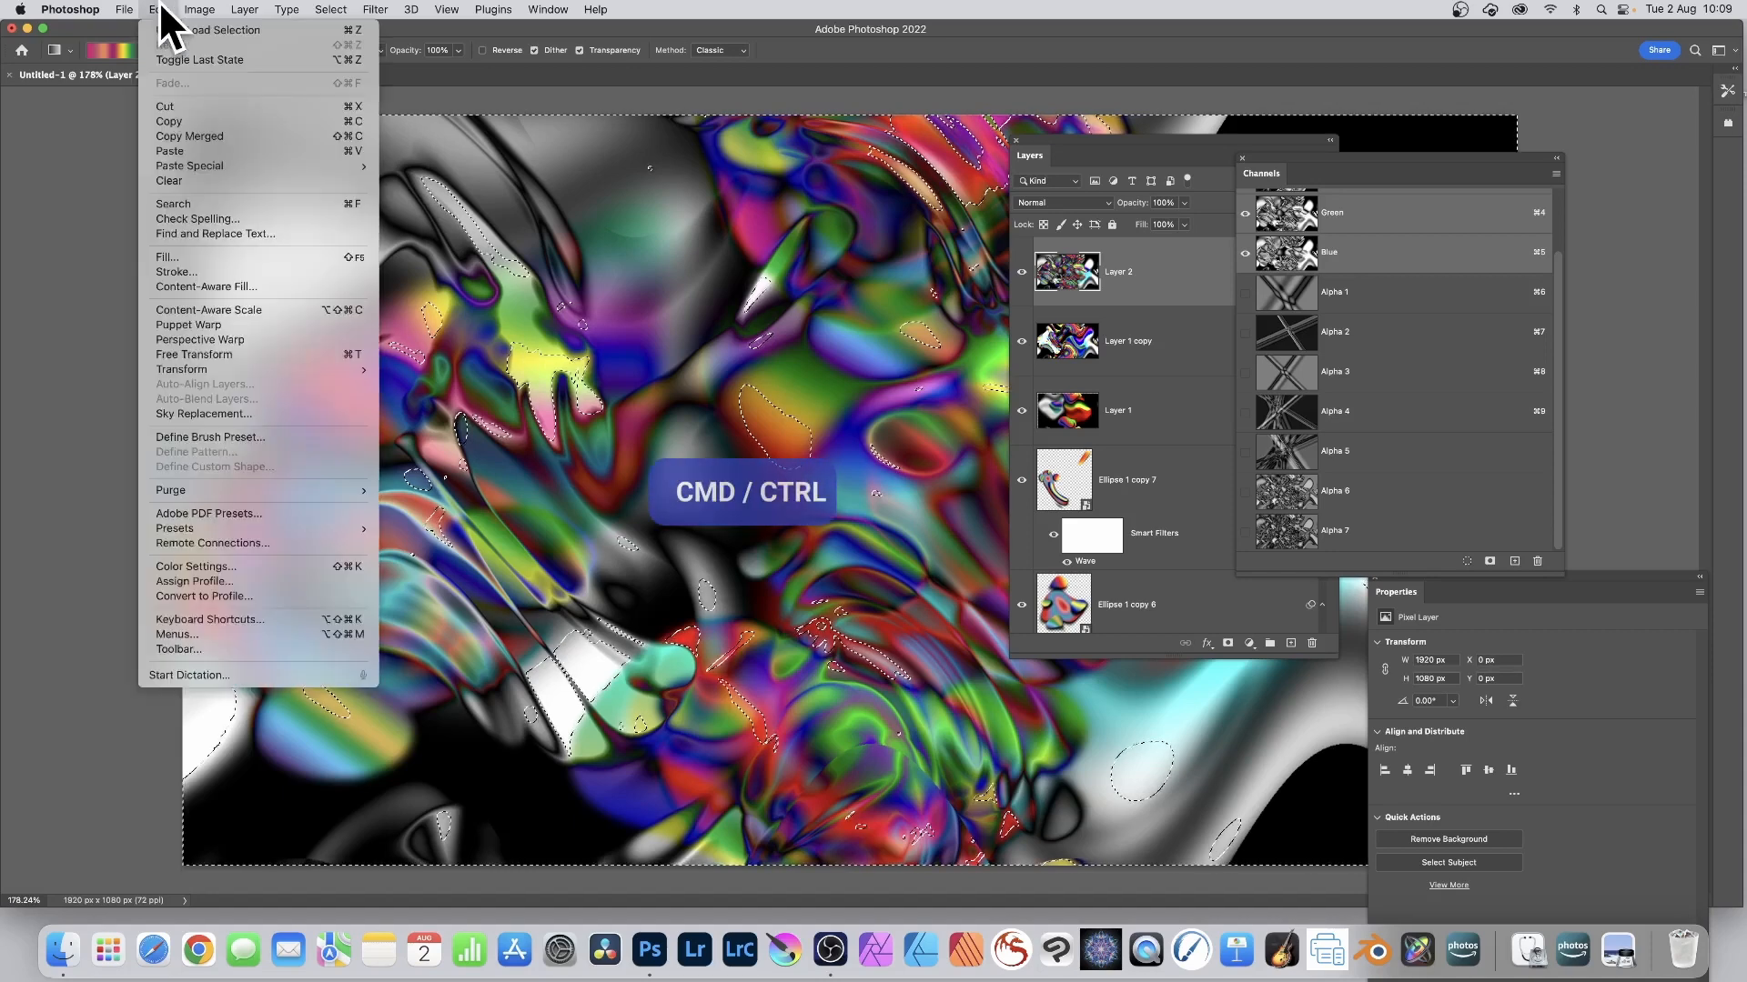
left_click(164, 122)
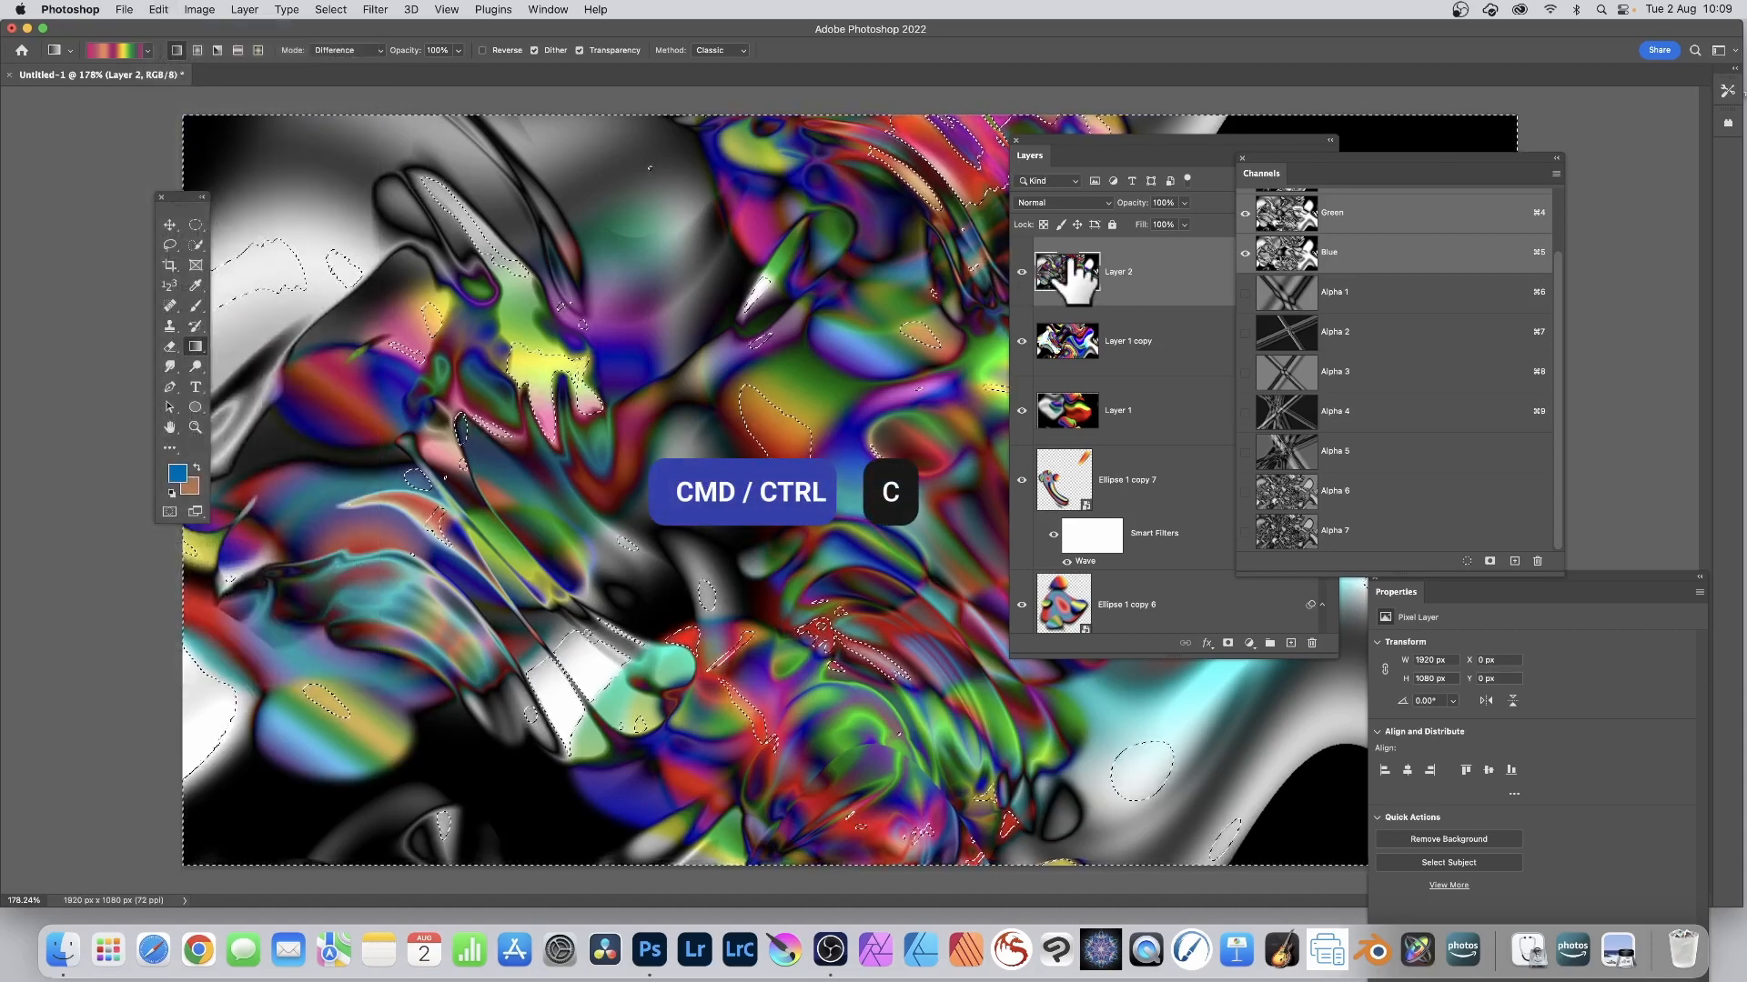
left_click(157, 7)
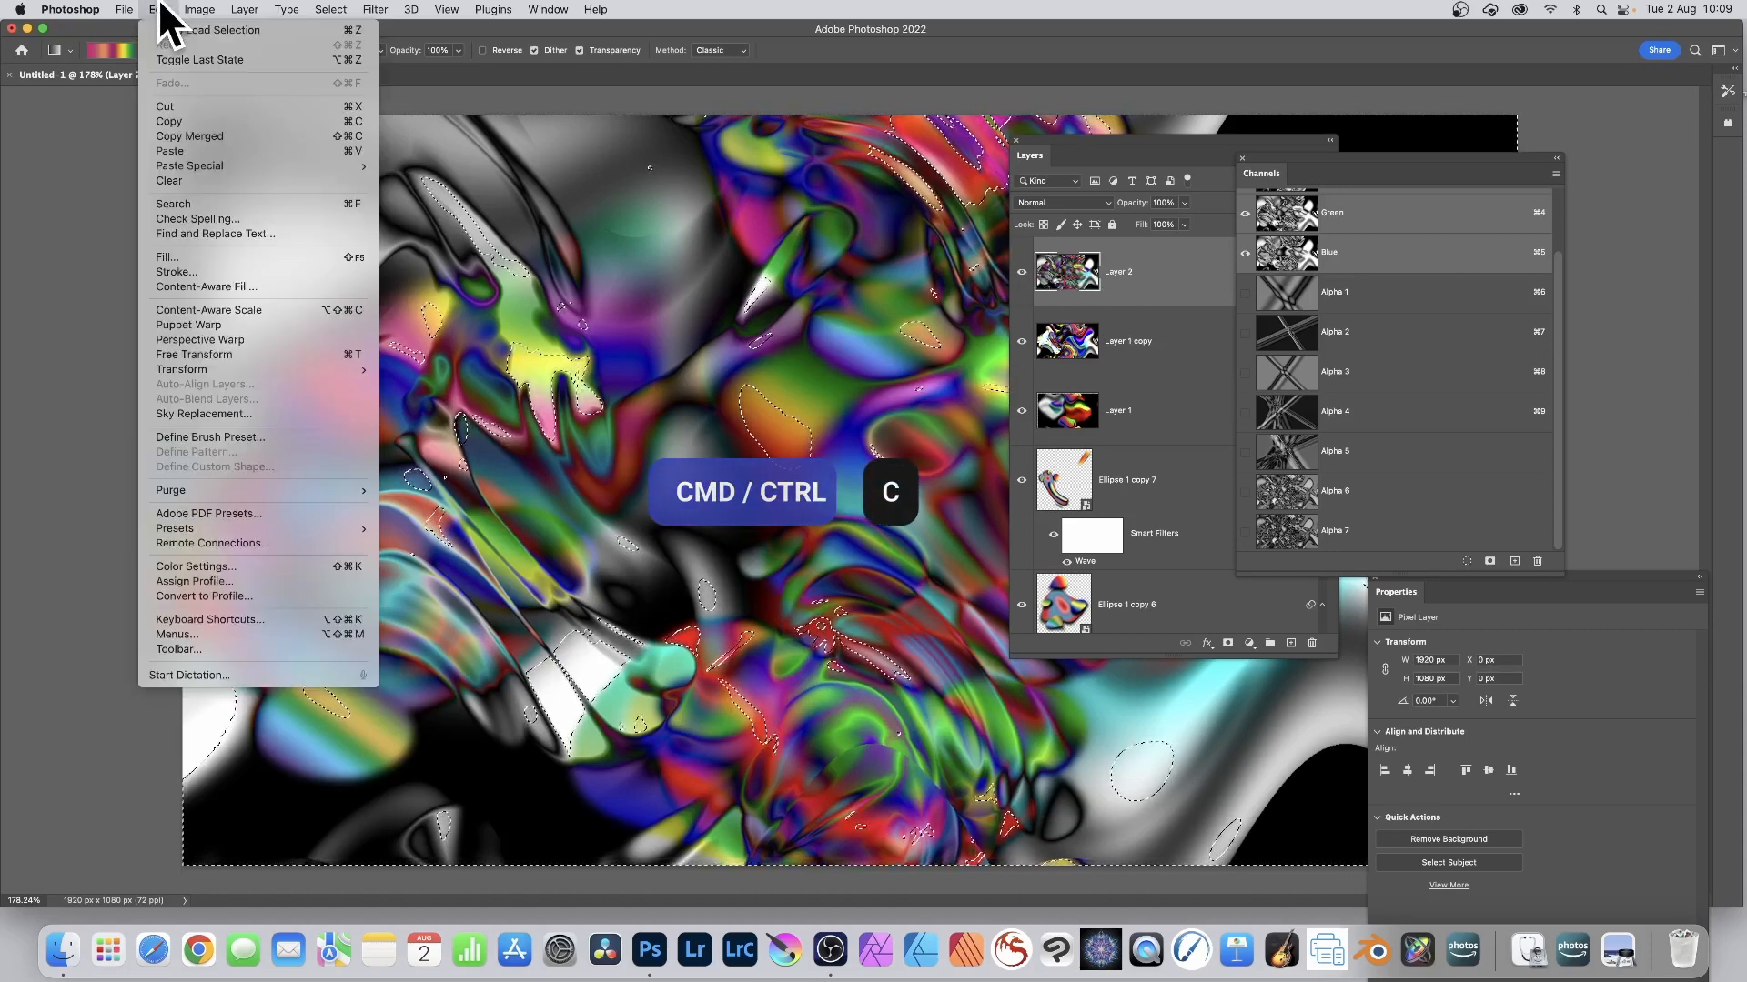
left_click(180, 151)
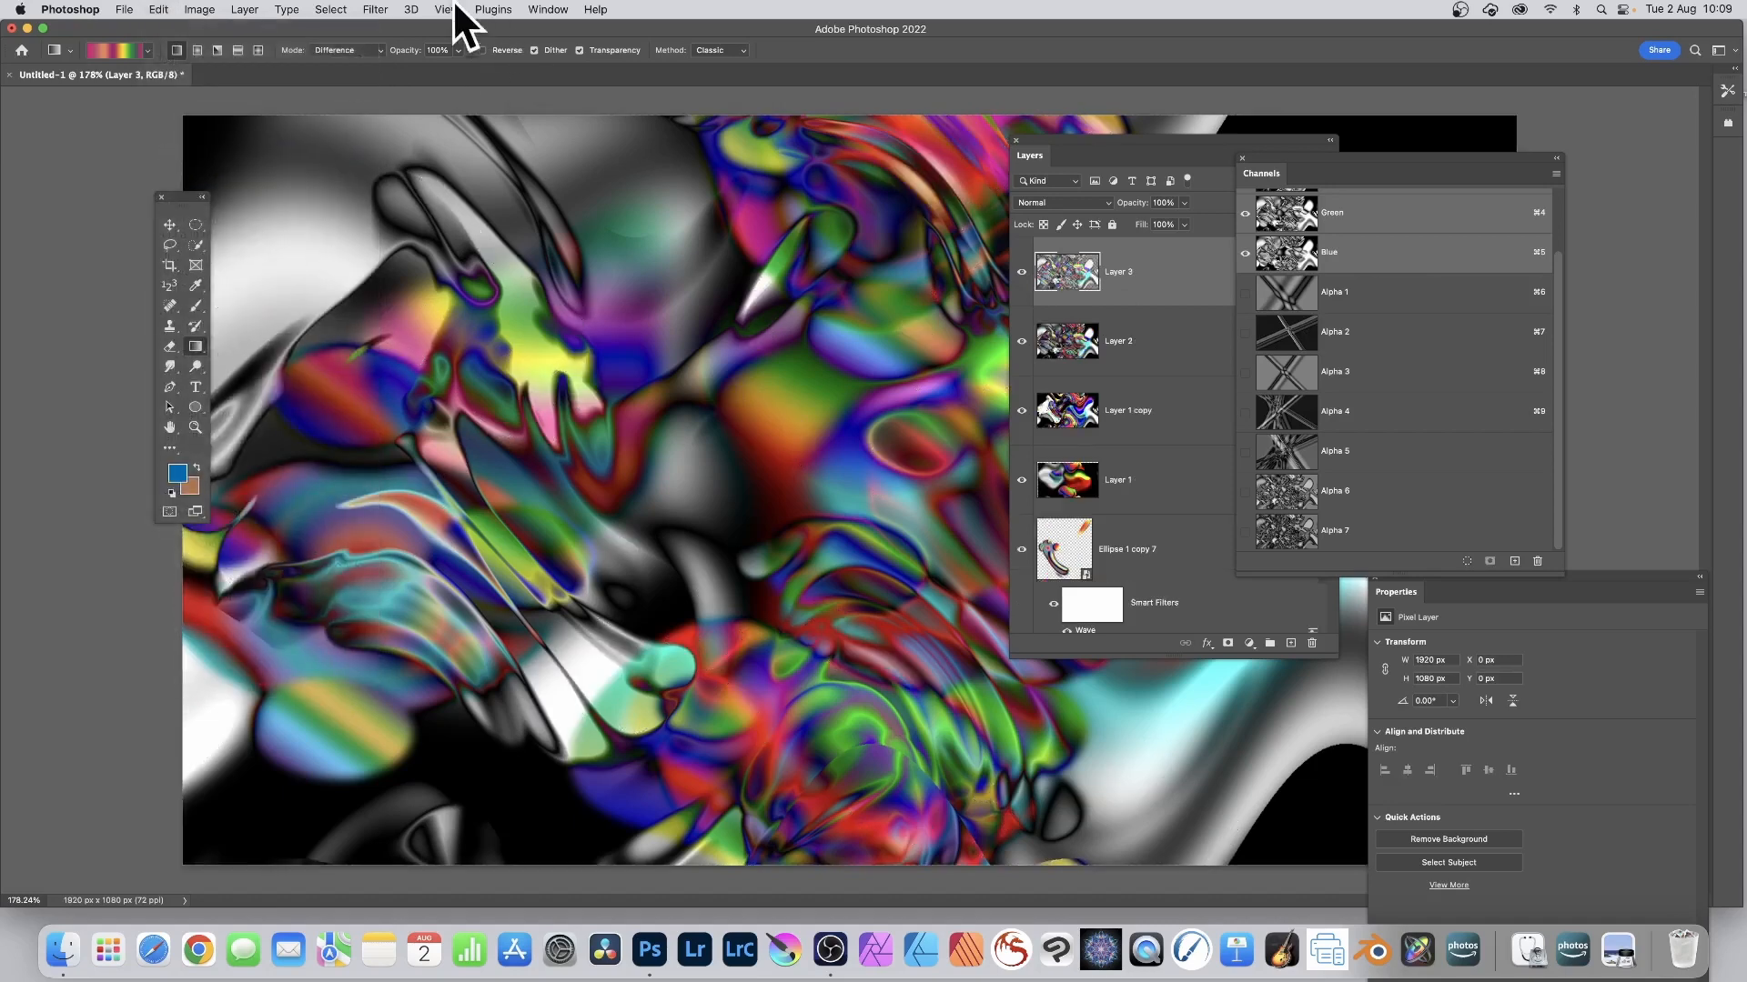
left_click(331, 9)
left_click(199, 166)
Add a Bevel & Emboss effect to Layer 3 as Inner Bevel with depth 168%, size 13 px, angle -152° and altitude 64°
left_click(1206, 643)
left_click(1237, 686)
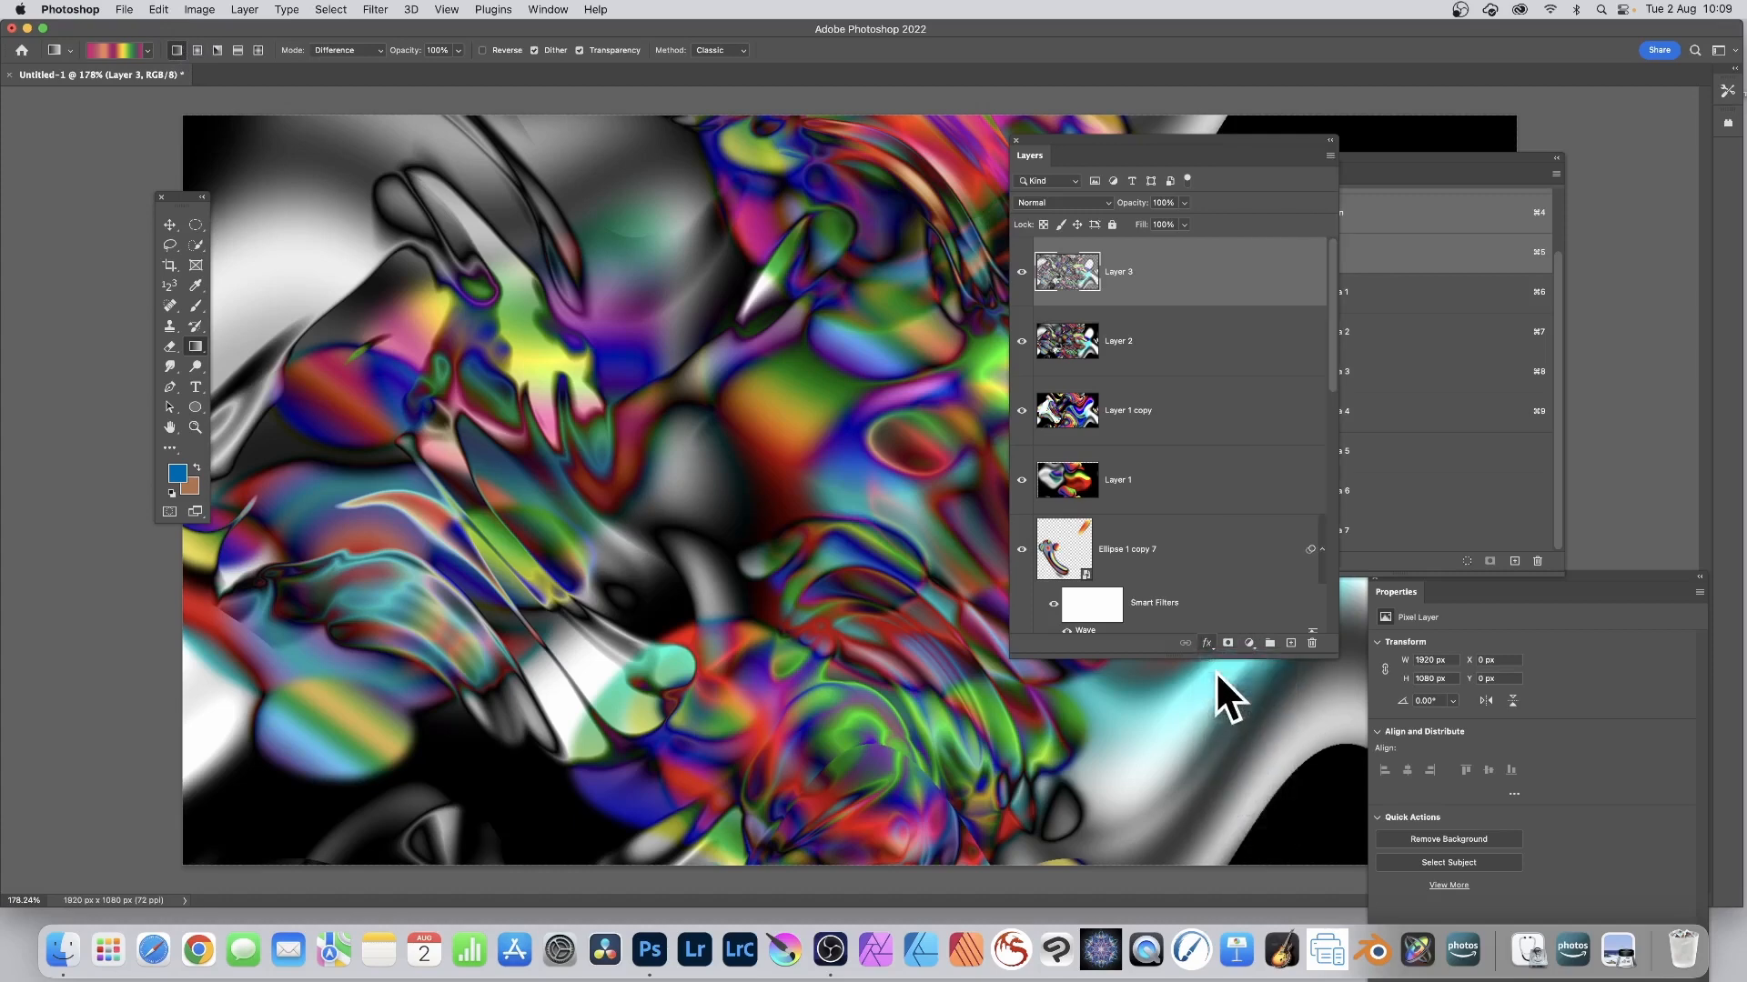
left_click_drag(1088, 150, 855, 165)
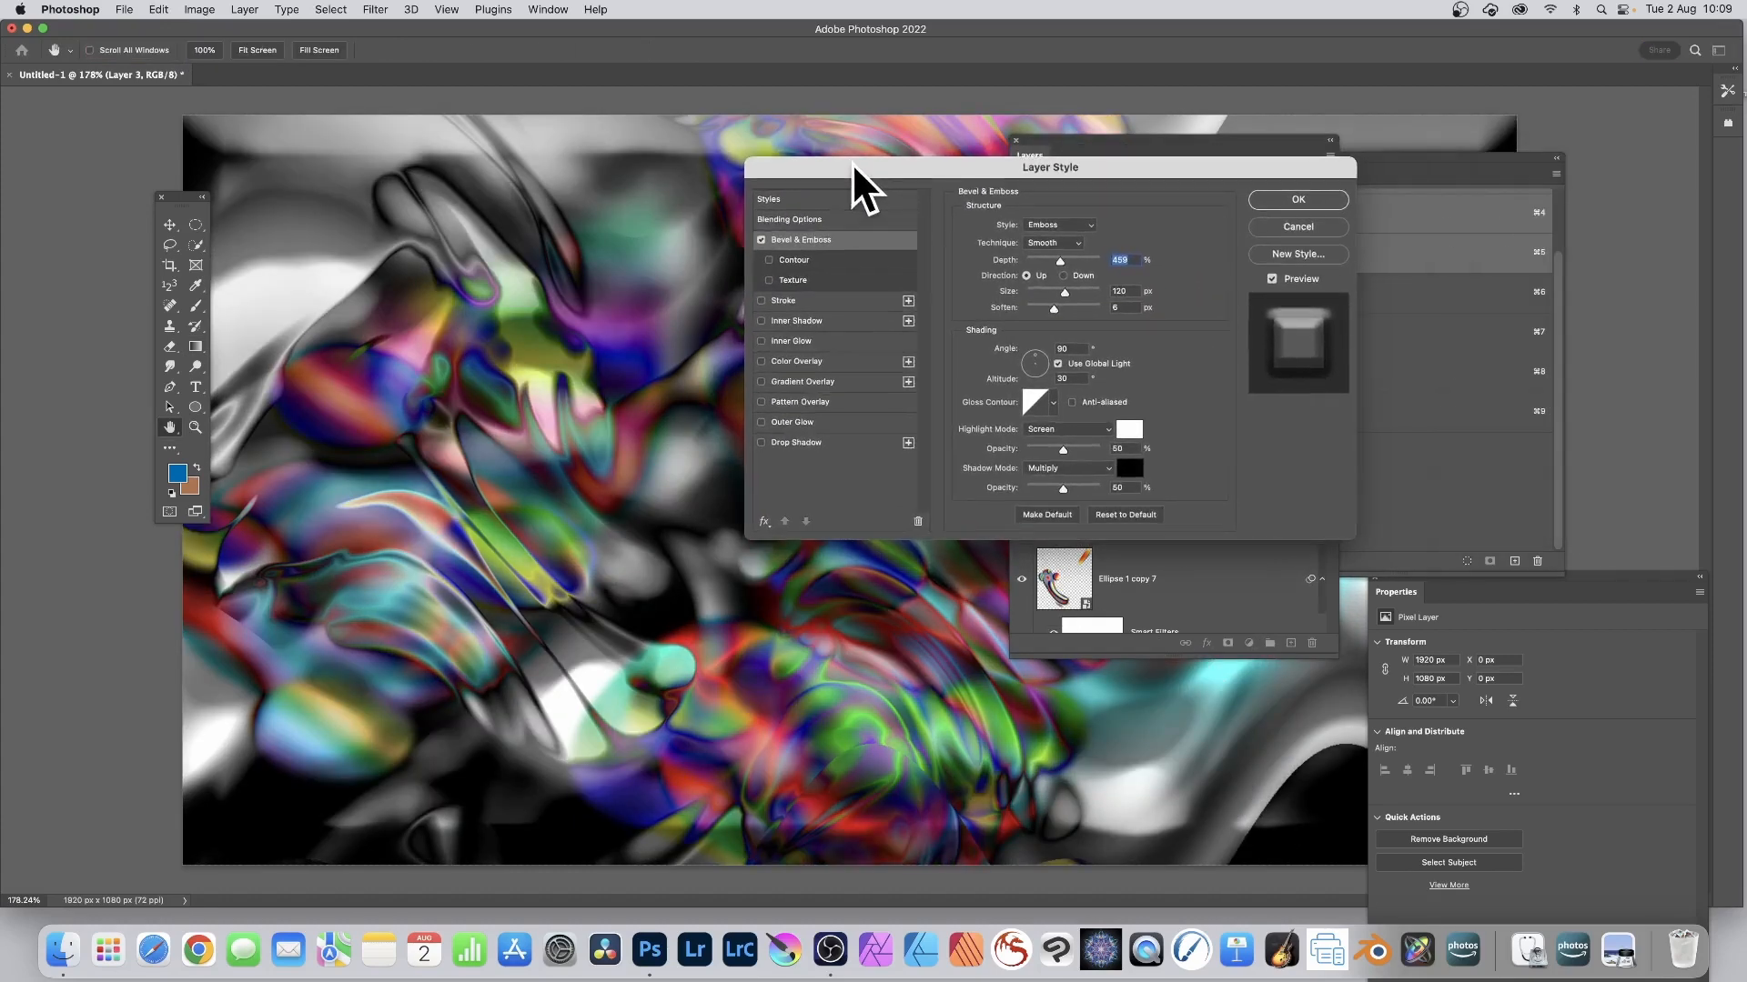
left_click_drag(1057, 258, 1041, 256)
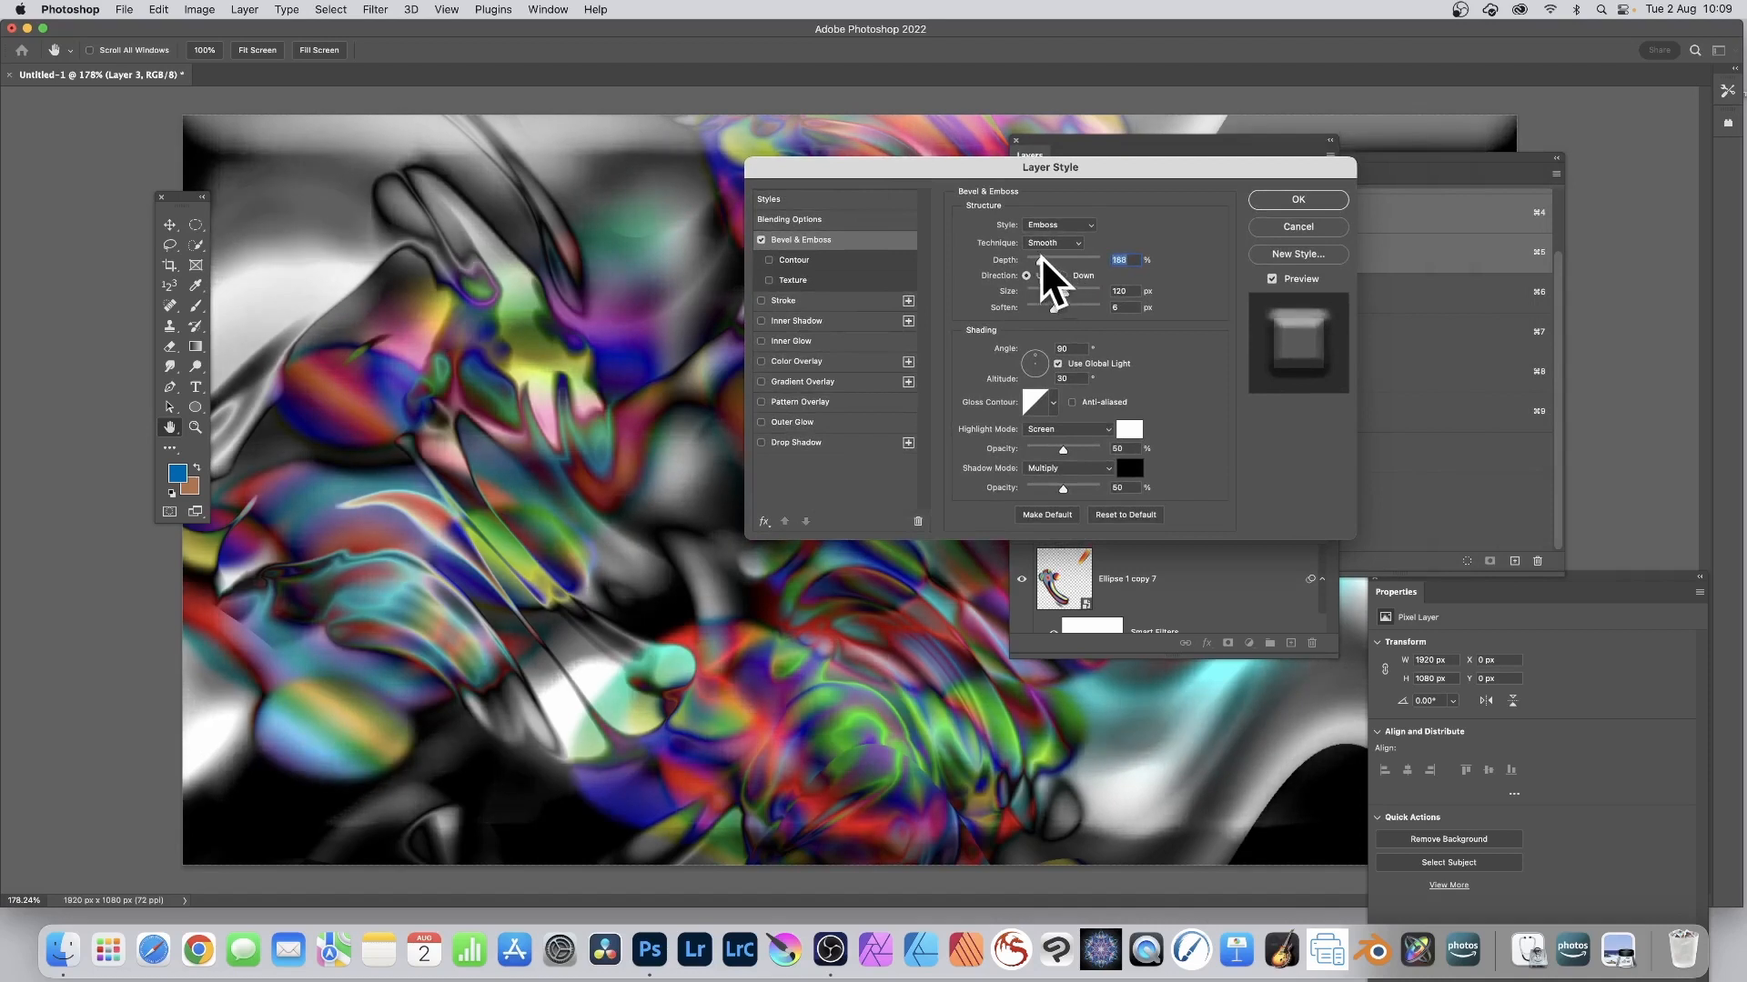
left_click(1046, 224)
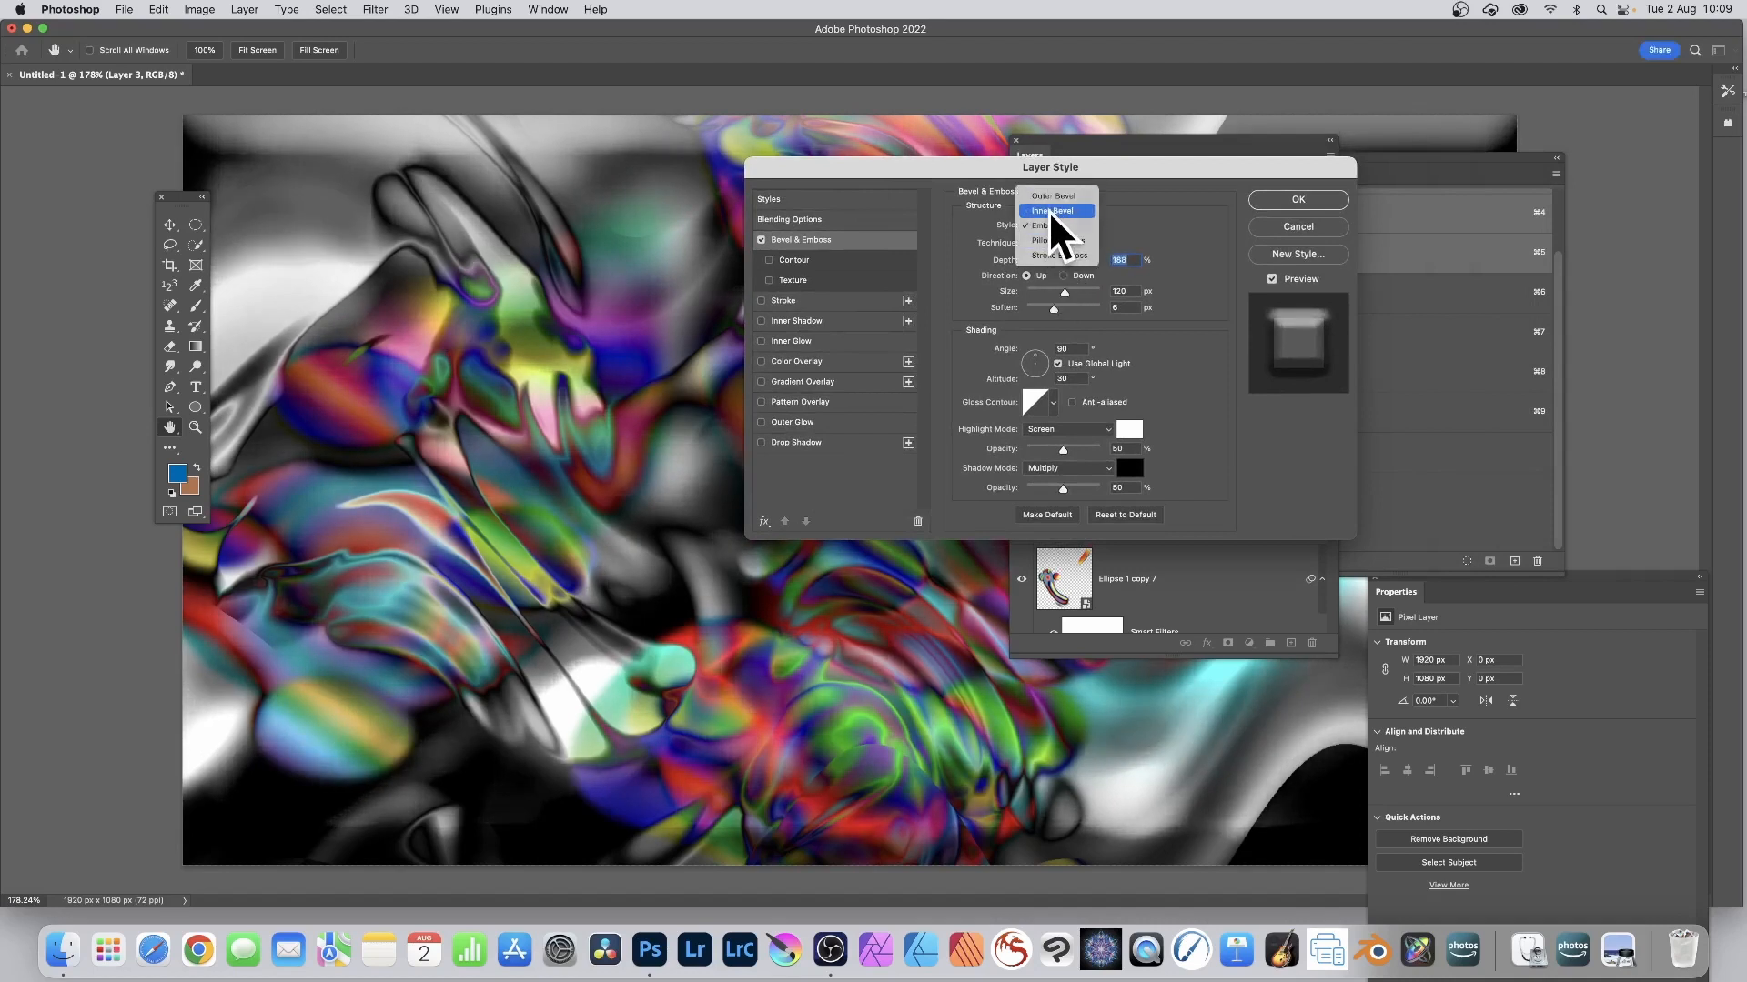
left_click(1048, 211)
left_click_drag(1039, 259, 1035, 288)
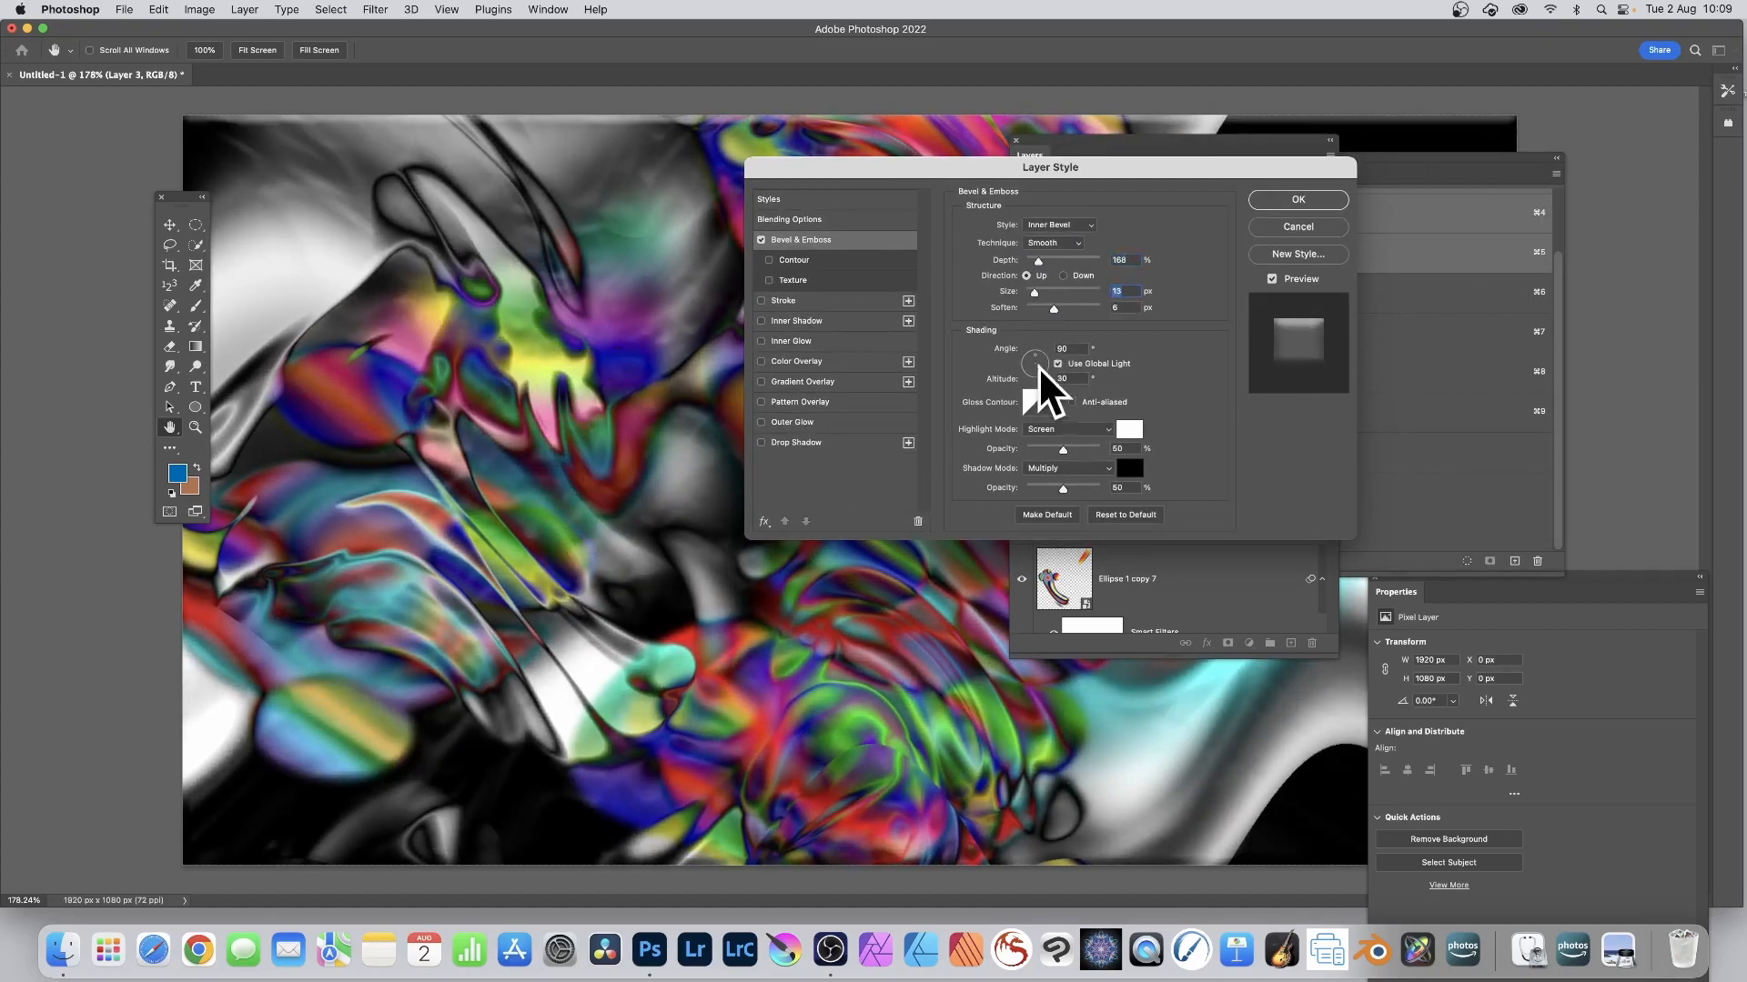
left_click_drag(1035, 355, 1032, 362)
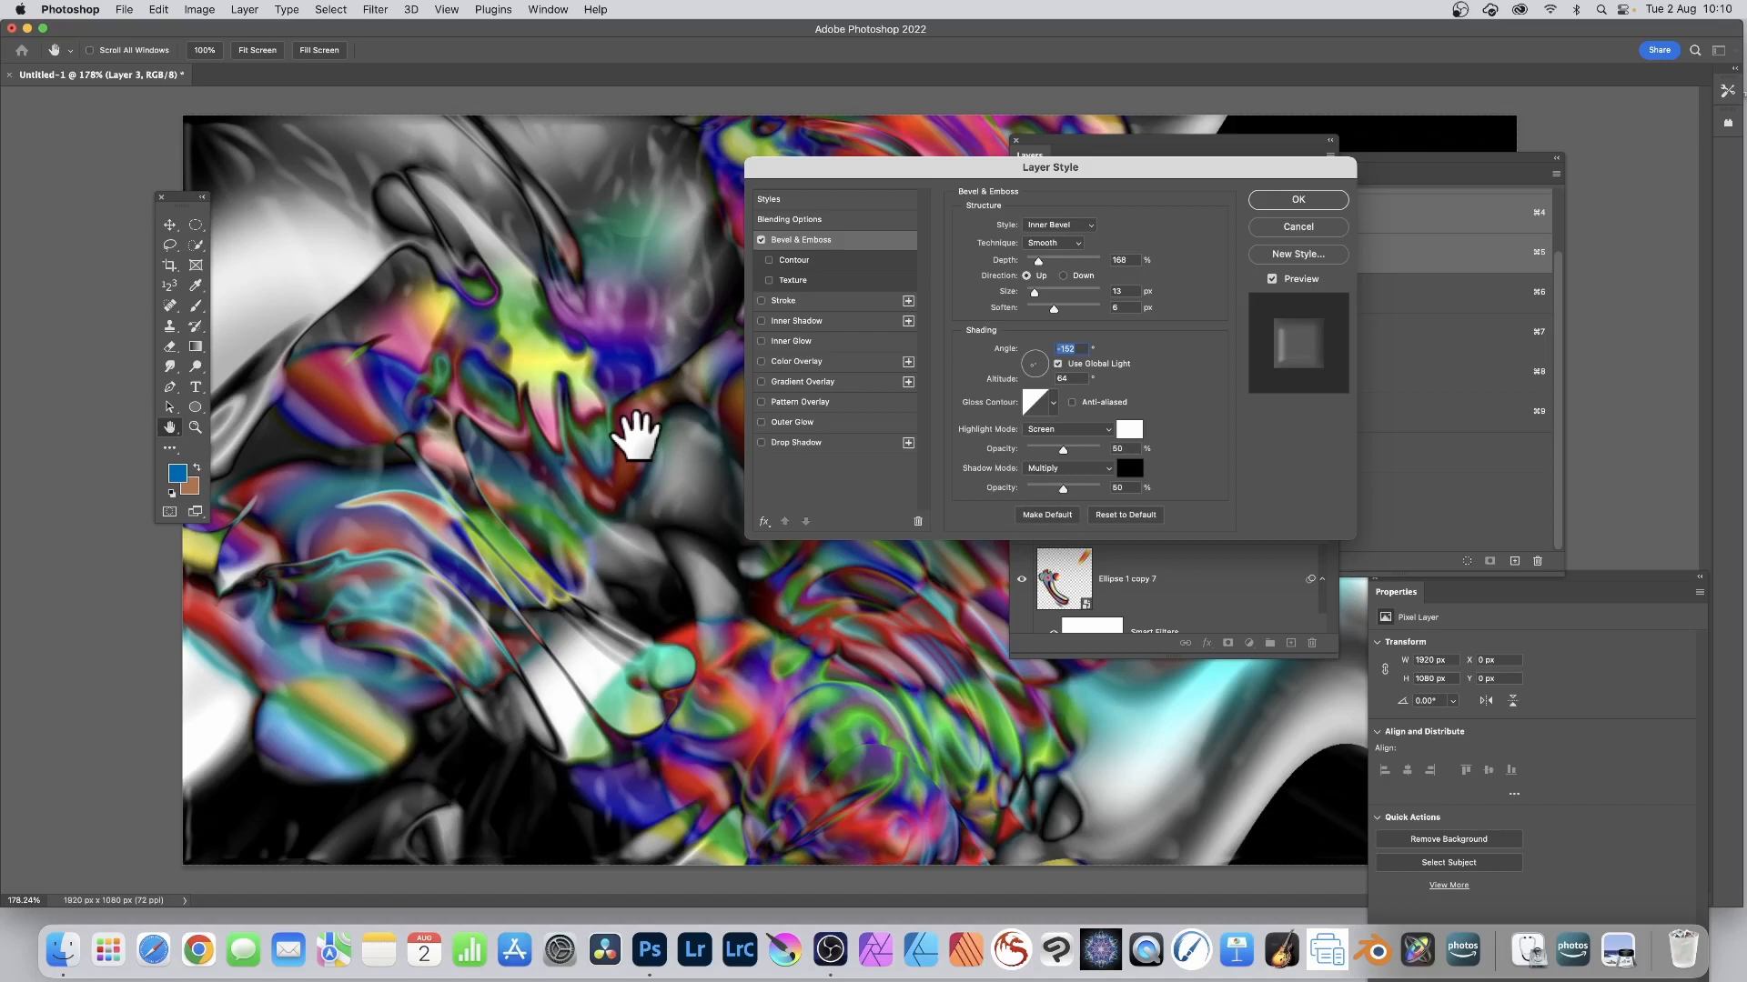
left_click(1300, 195)
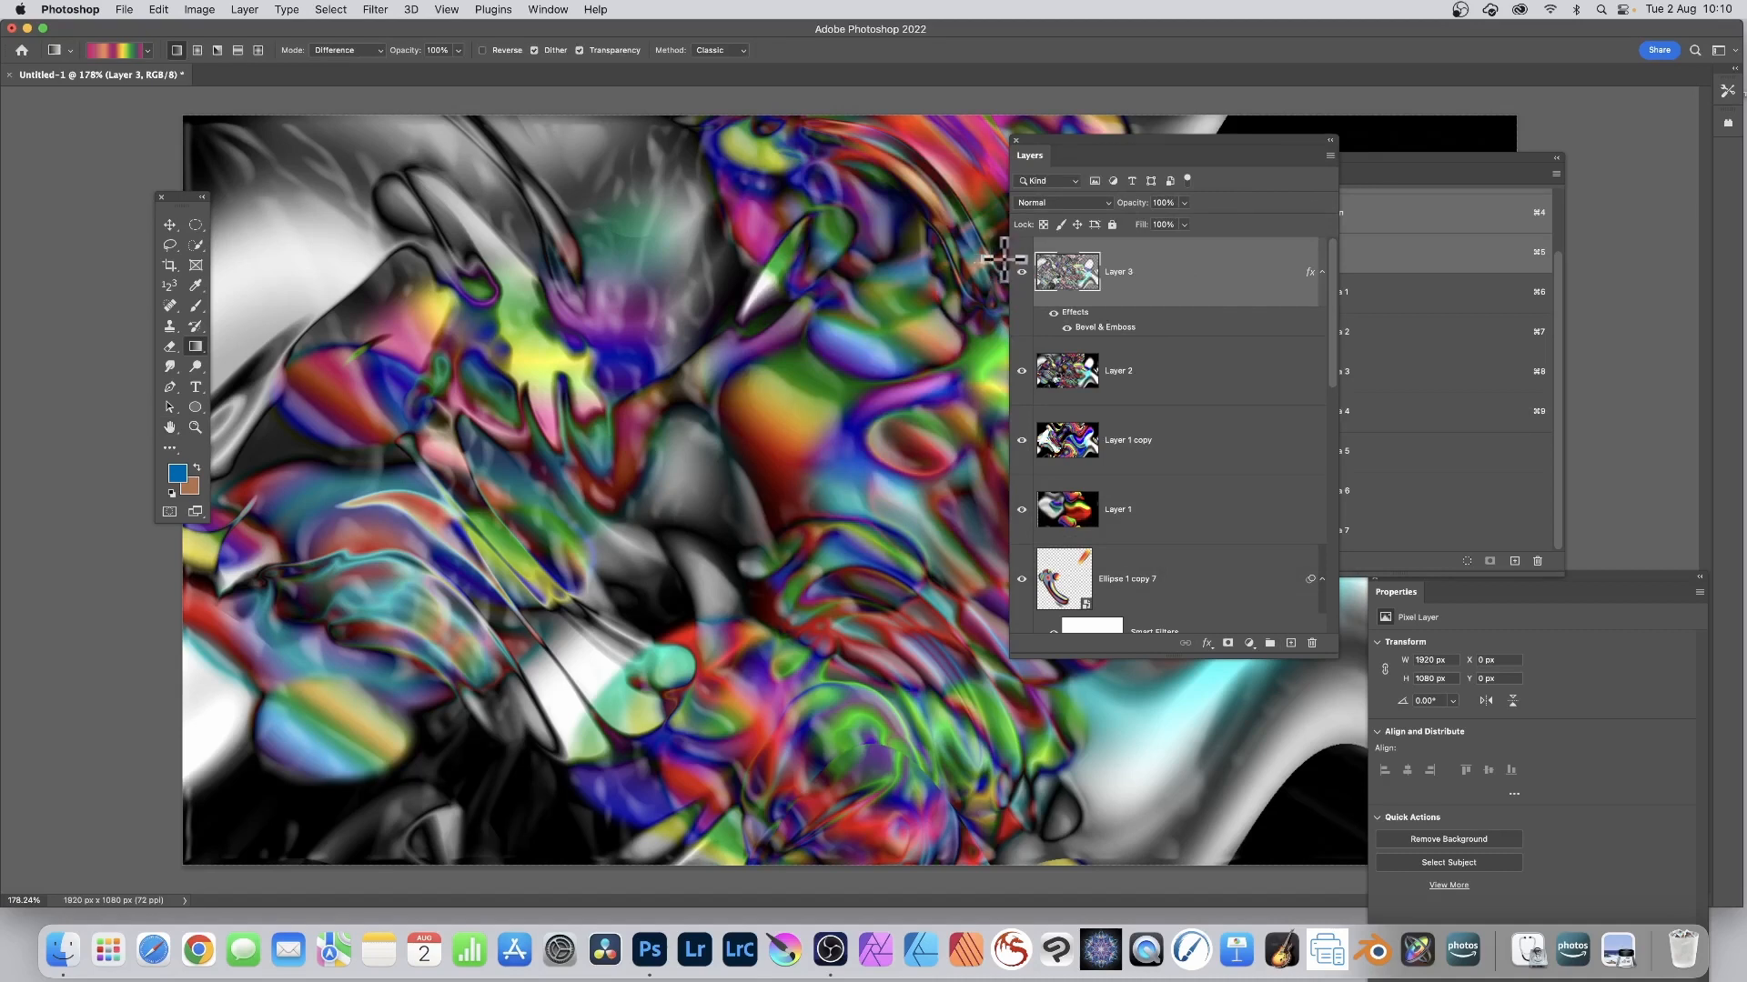
left_click(201, 11)
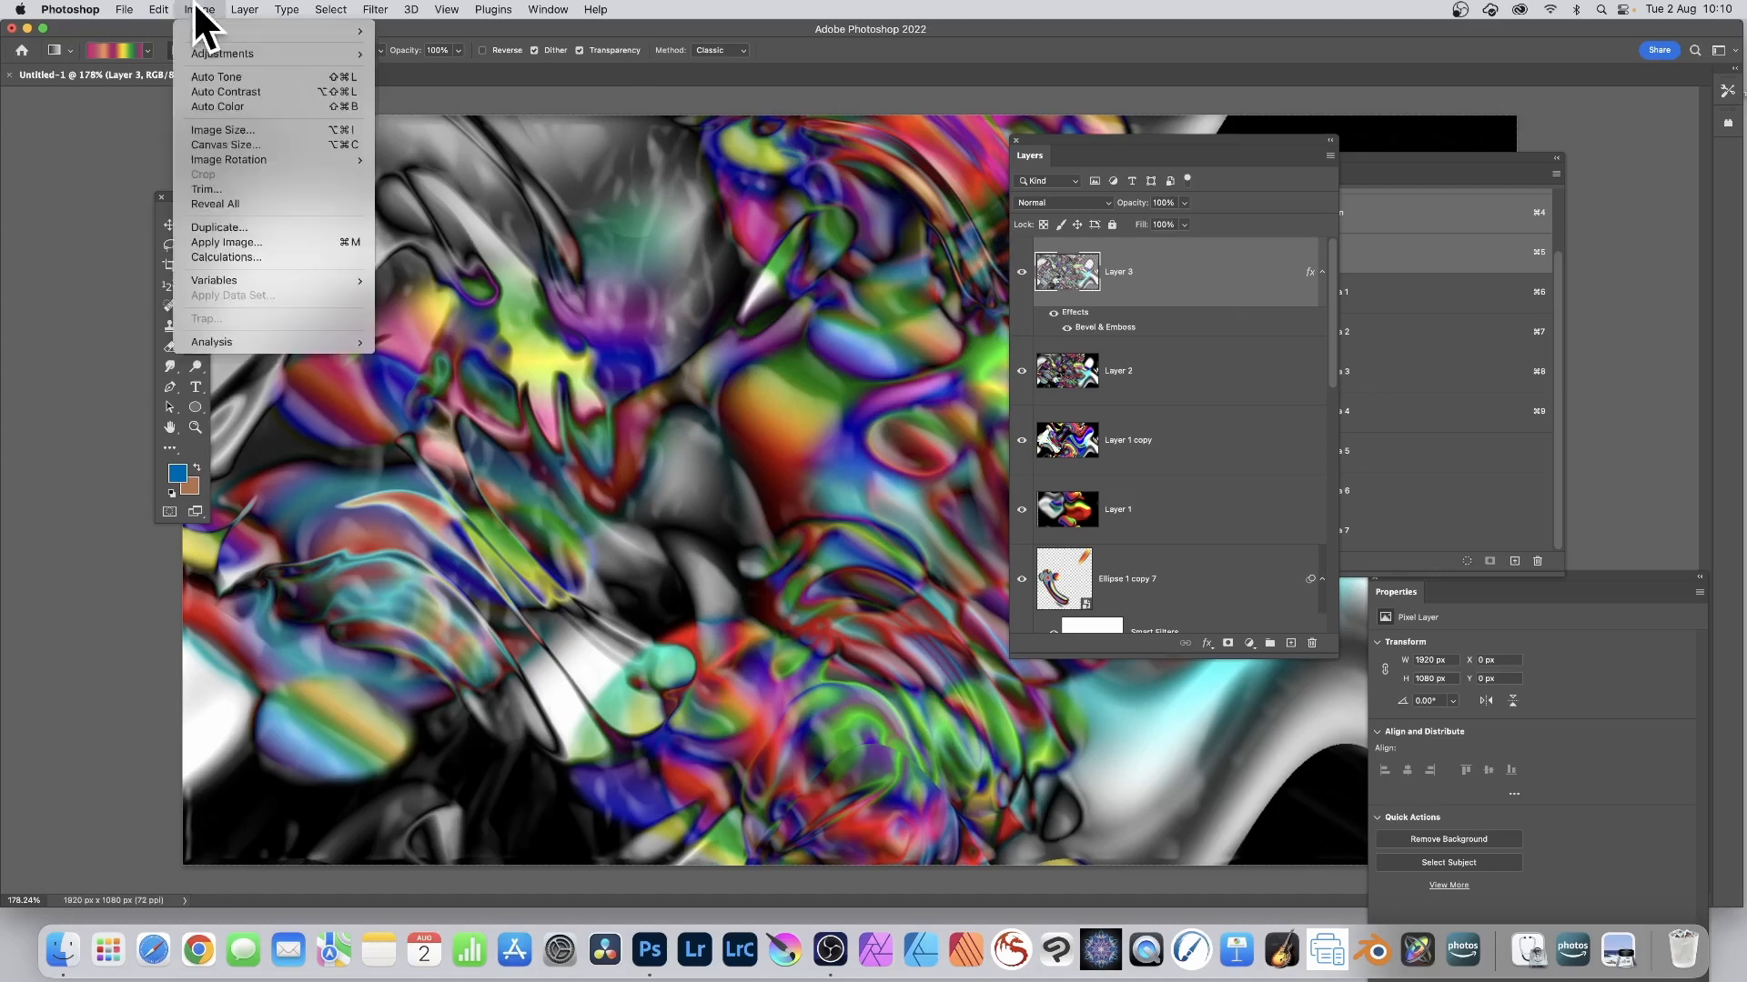
left_click(233, 241)
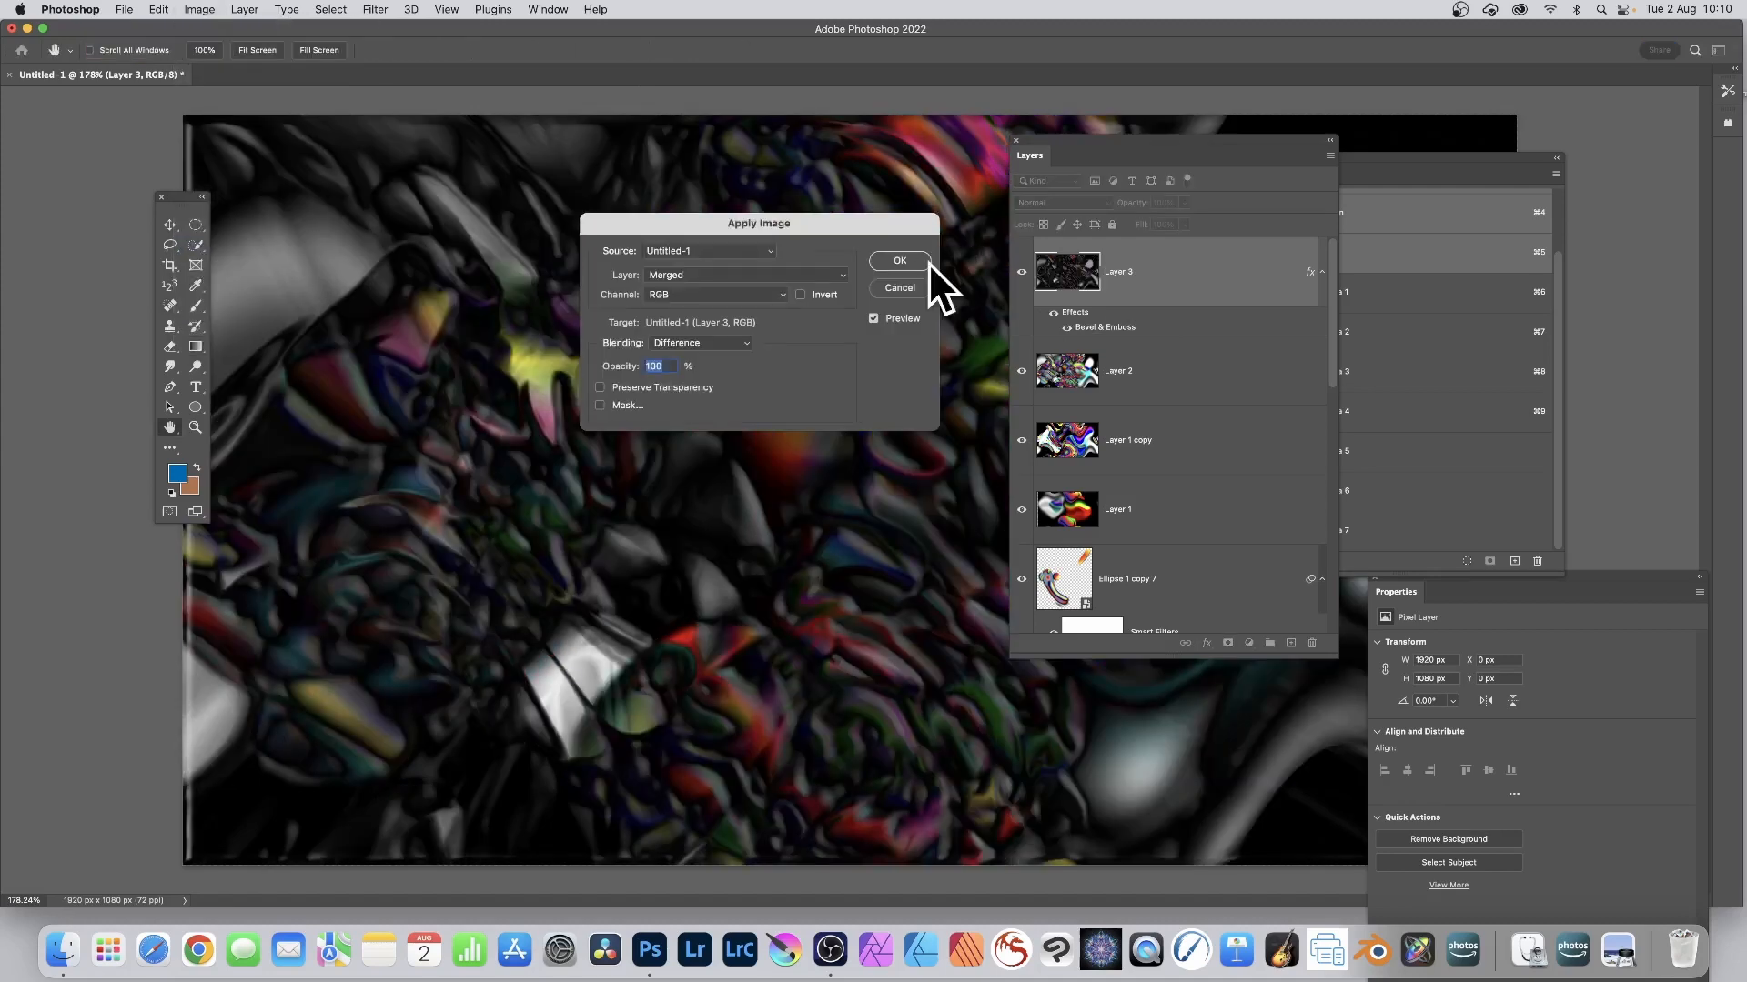
left_click_drag(743, 233, 1061, 221)
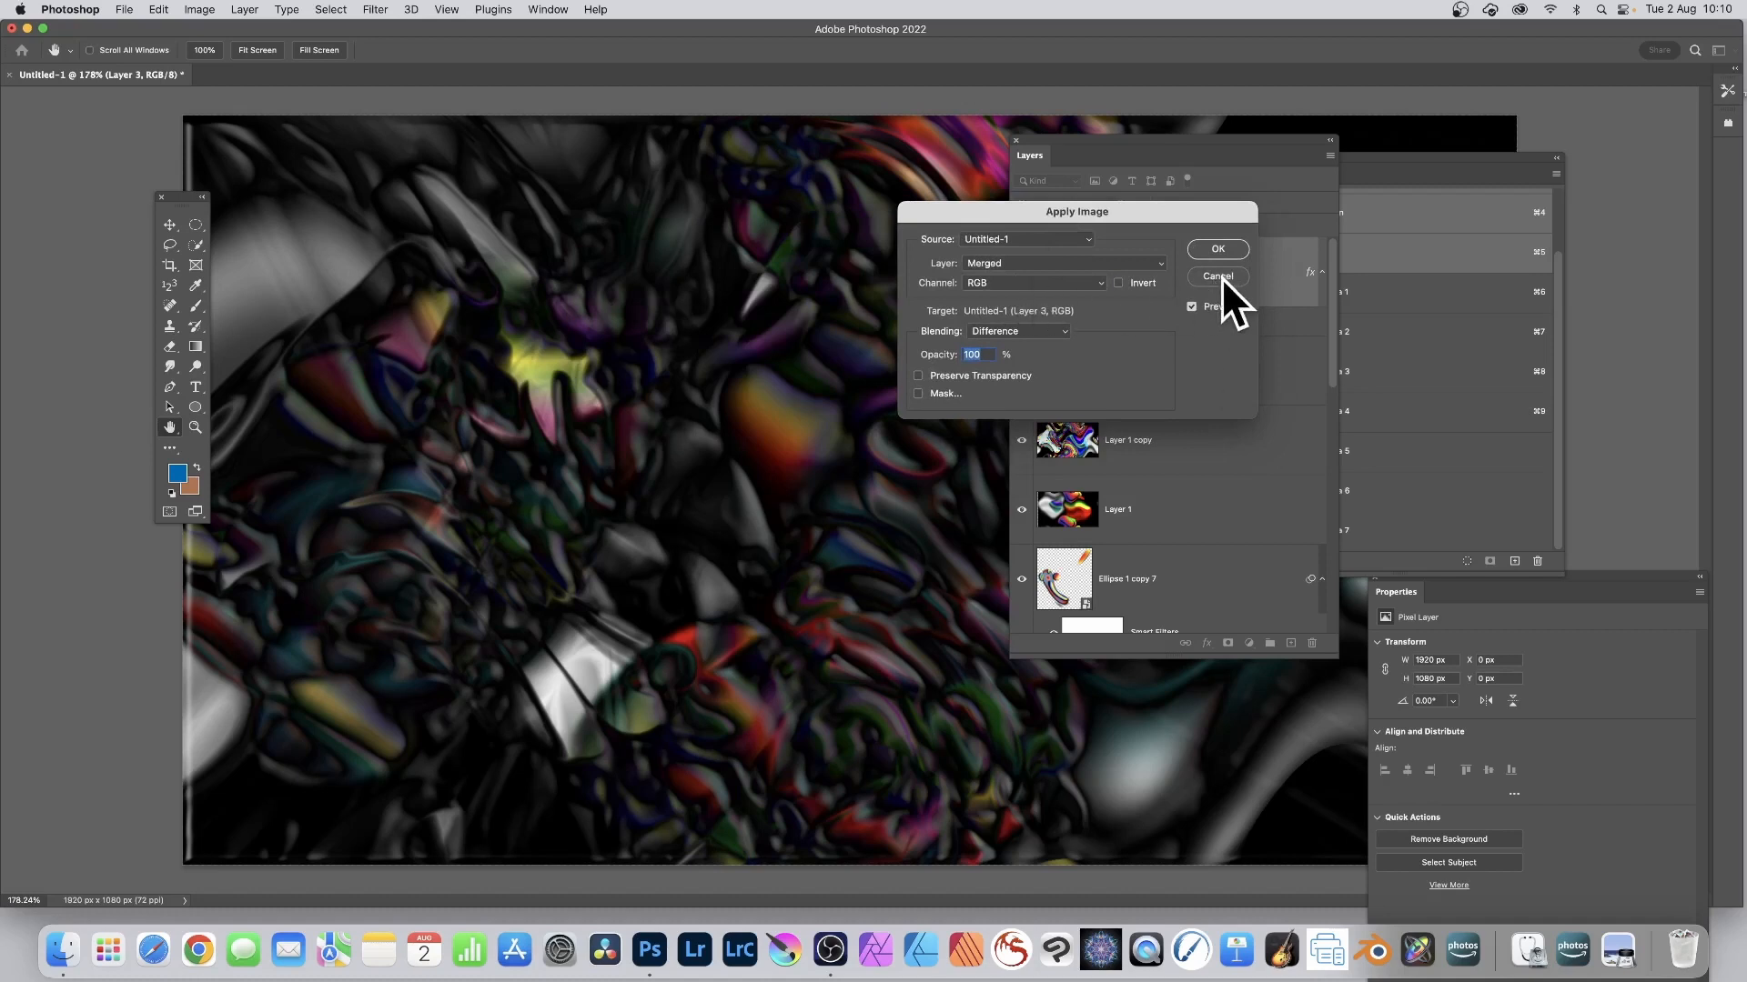
left_click(1218, 250)
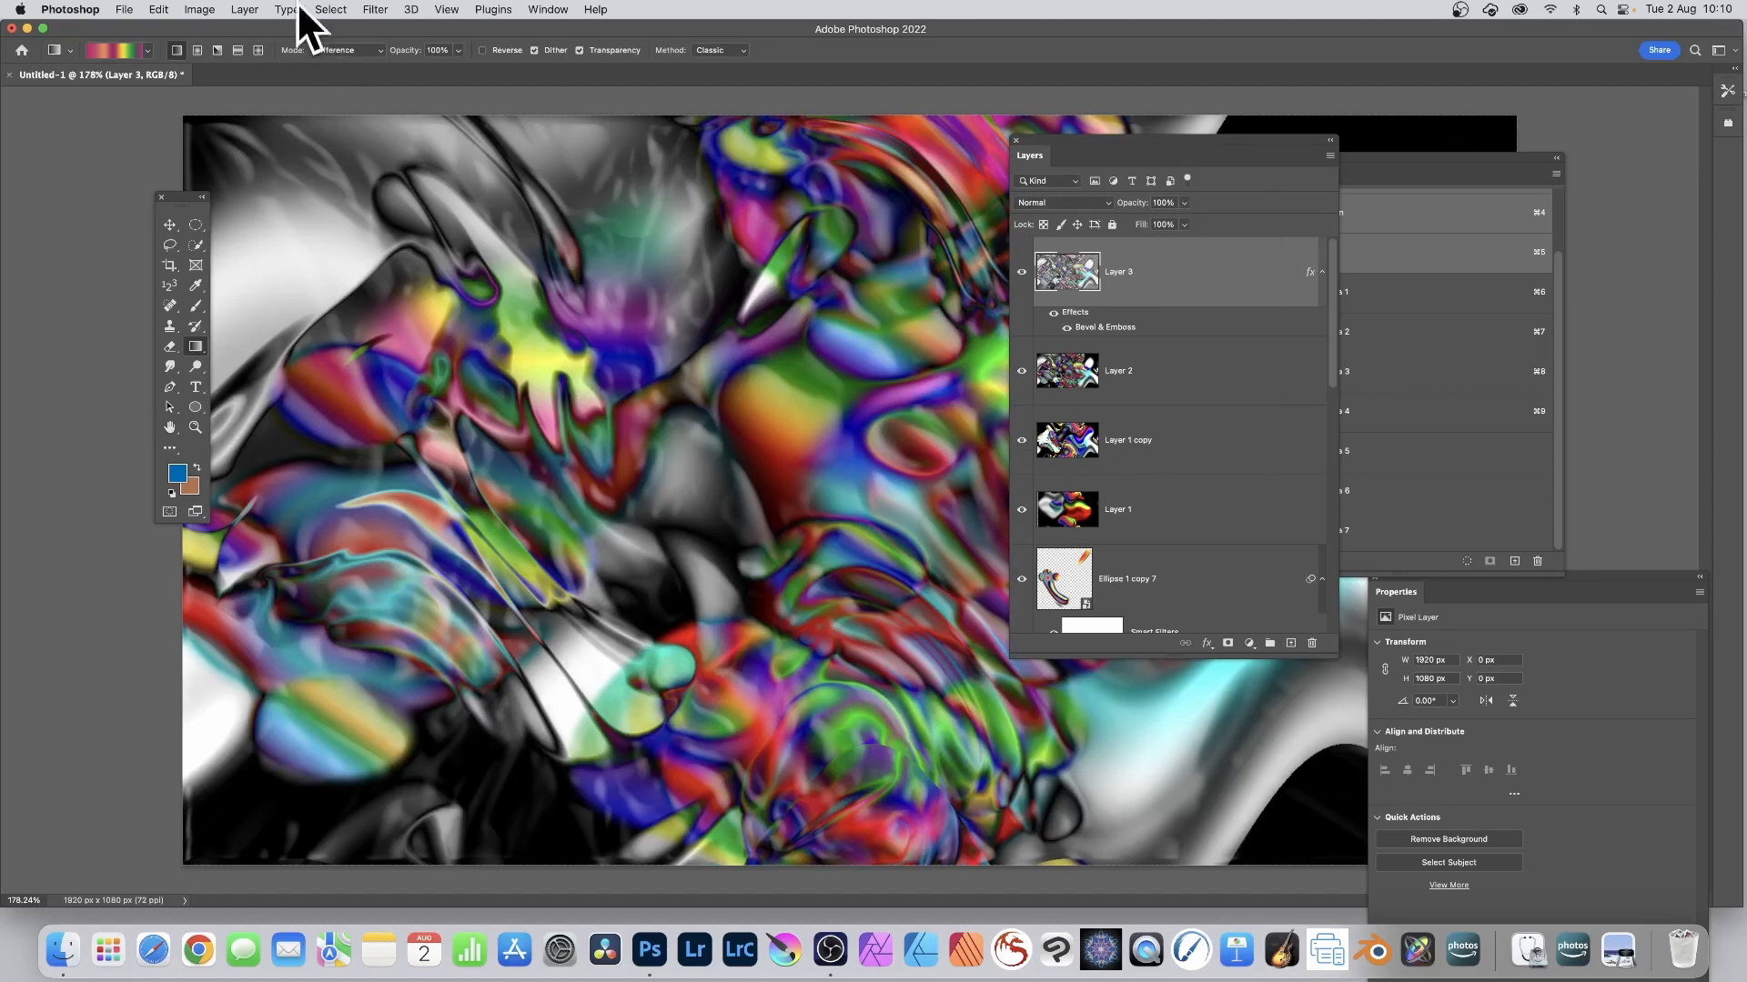
Rasterize the layer style of Layer 3 to merge its Bevel & Emboss effect into the pixels
left_click(242, 10)
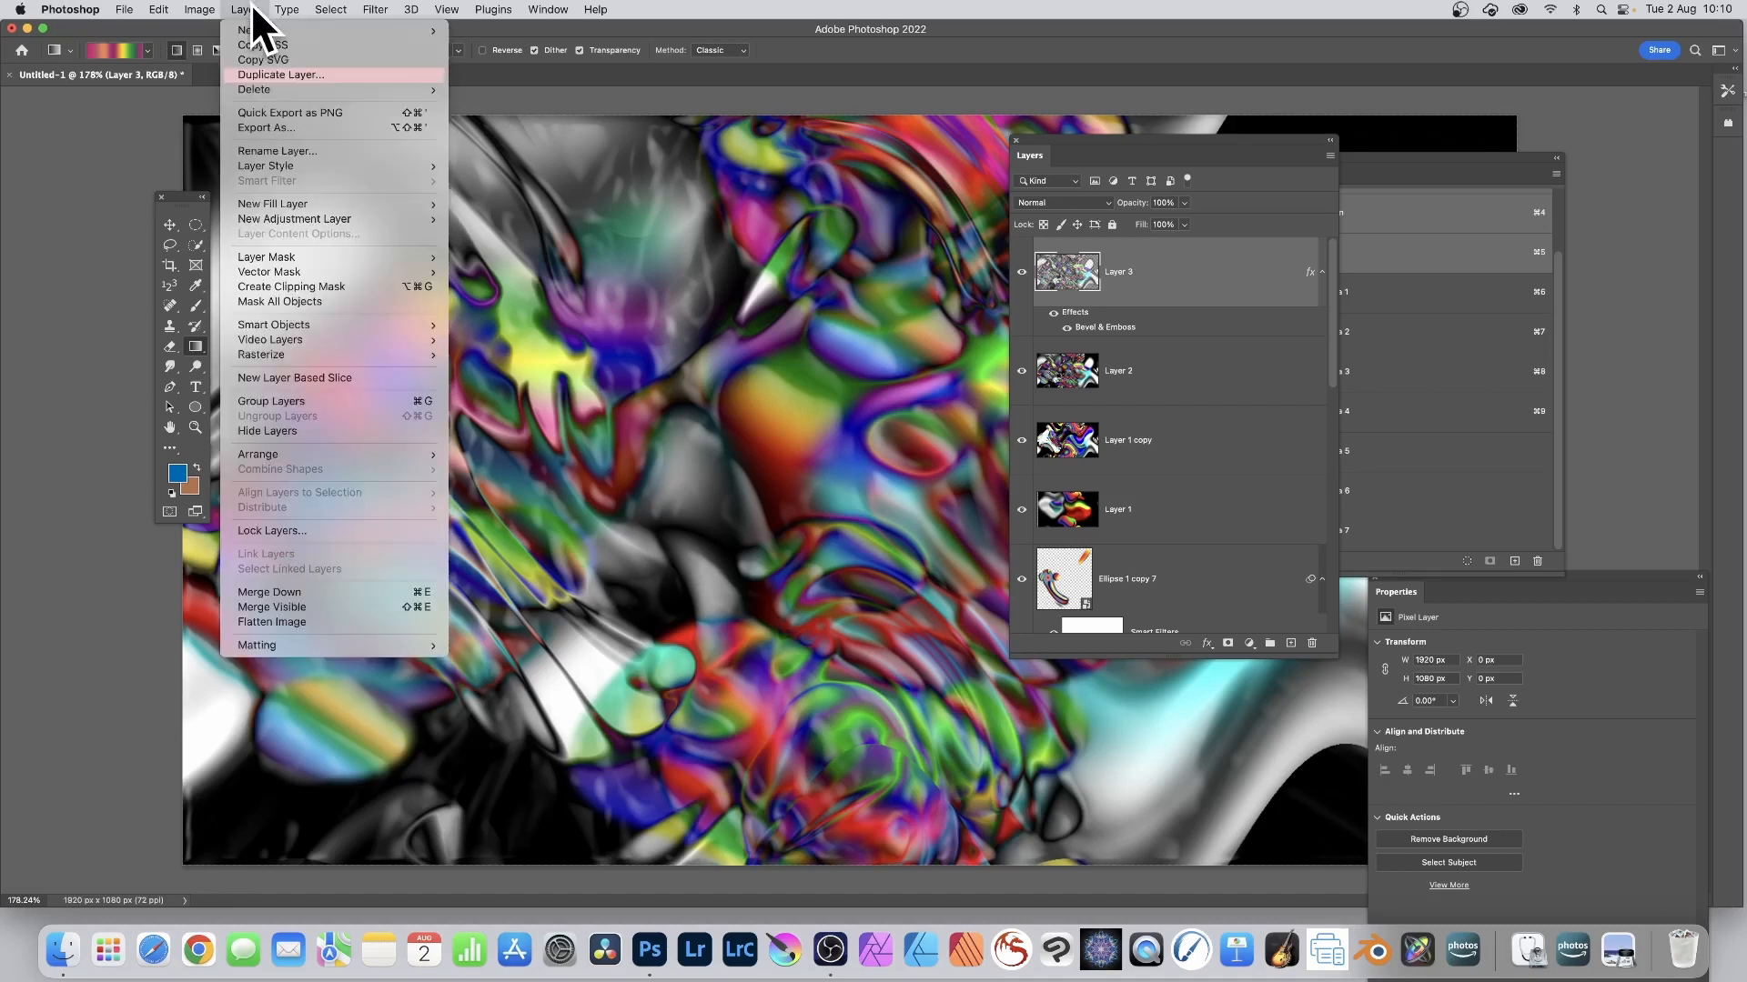
mouse_move(280, 355)
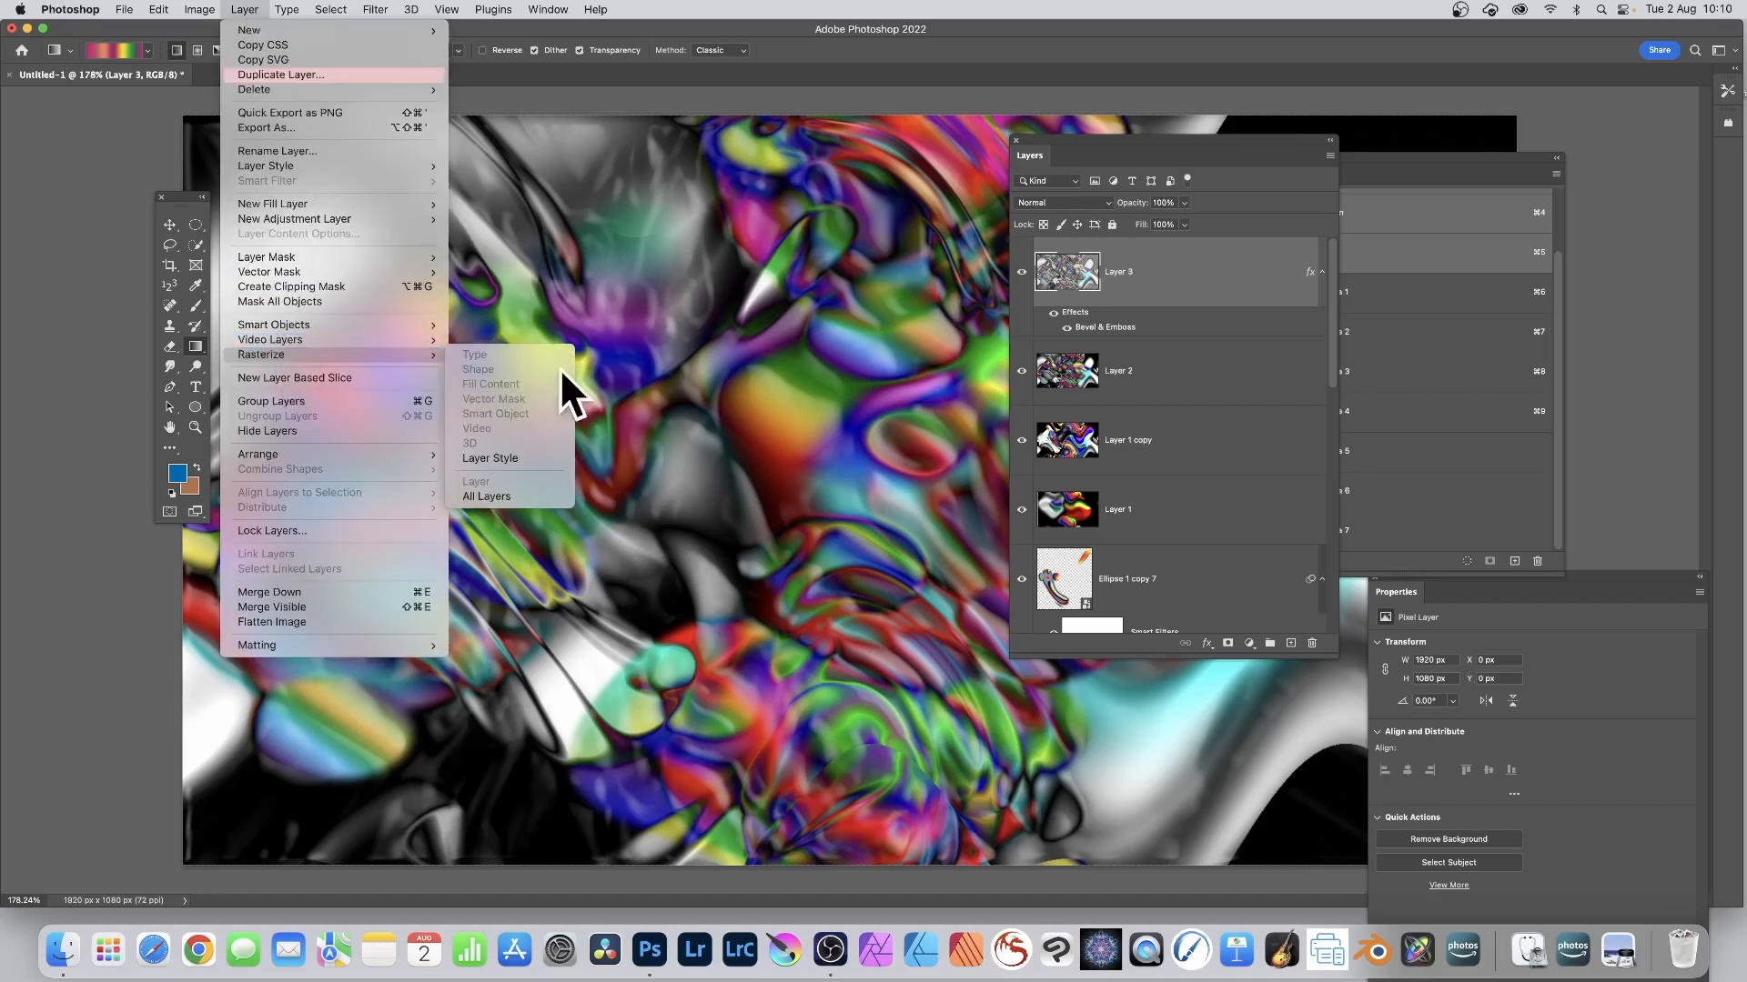
left_click(513, 458)
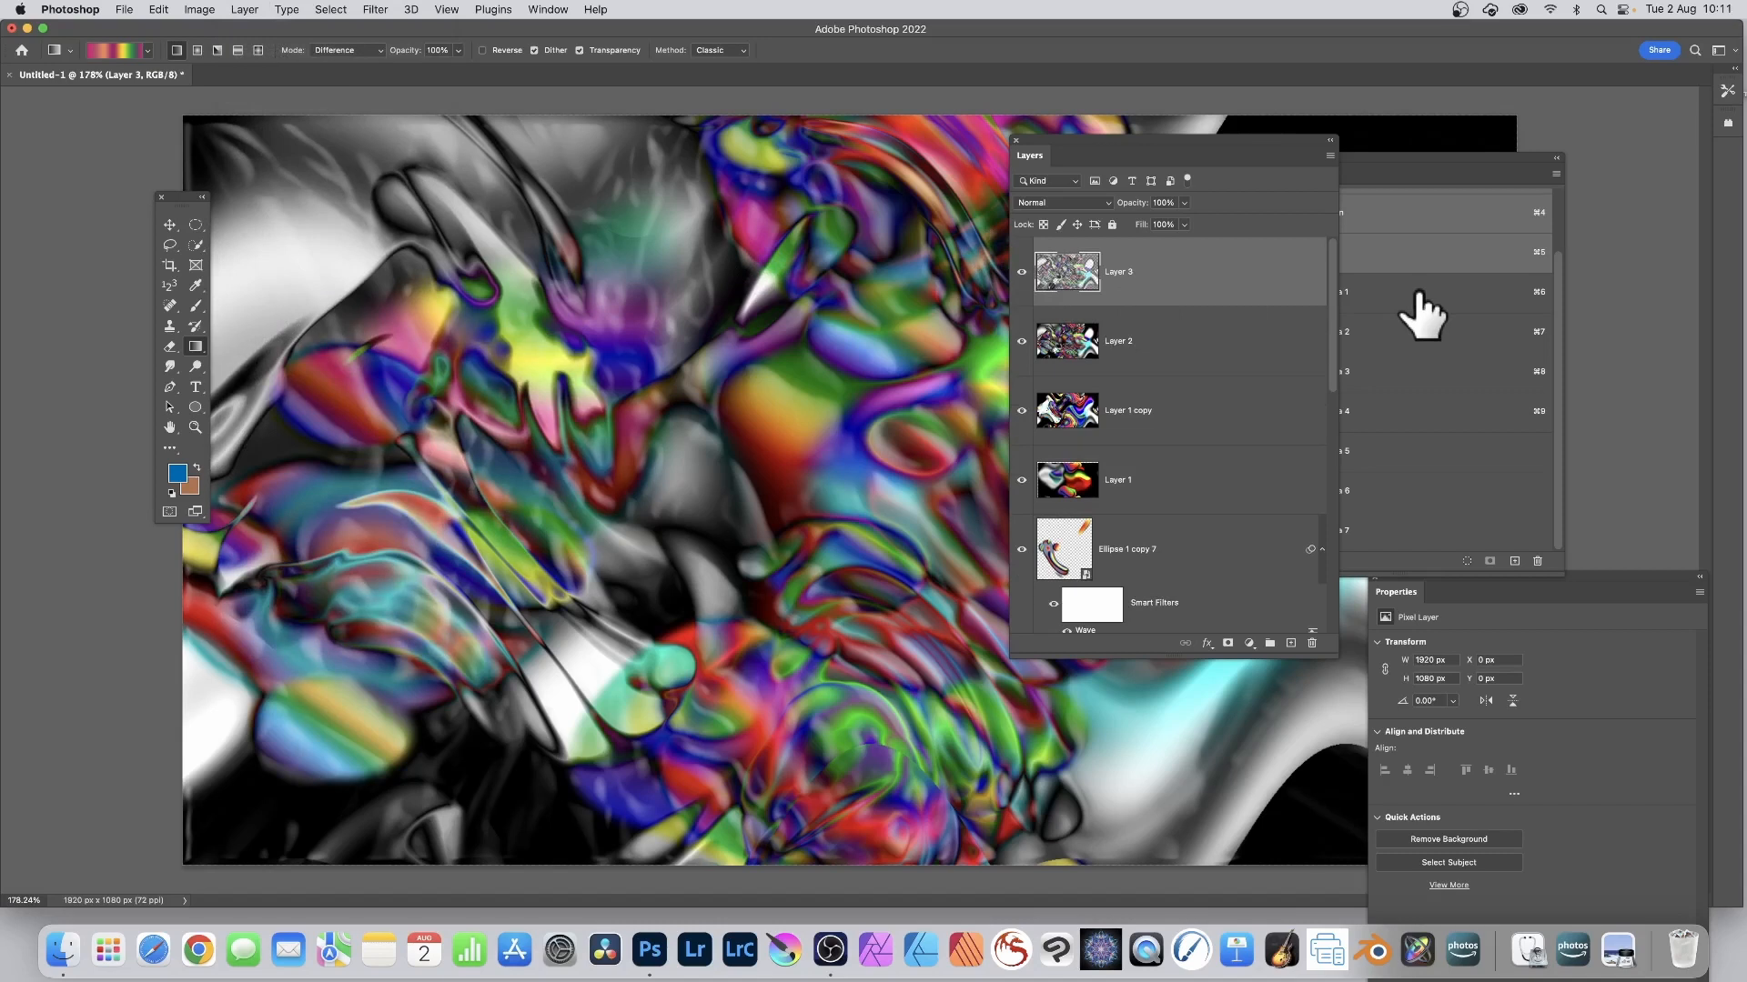
Apply the Alpha 7 channel to Layer 3 with Apply Image, using Layer 2 as source, Difference blending and 100% opacity
left_click(193, 5)
left_click(228, 244)
left_click_drag(1045, 209, 1082, 171)
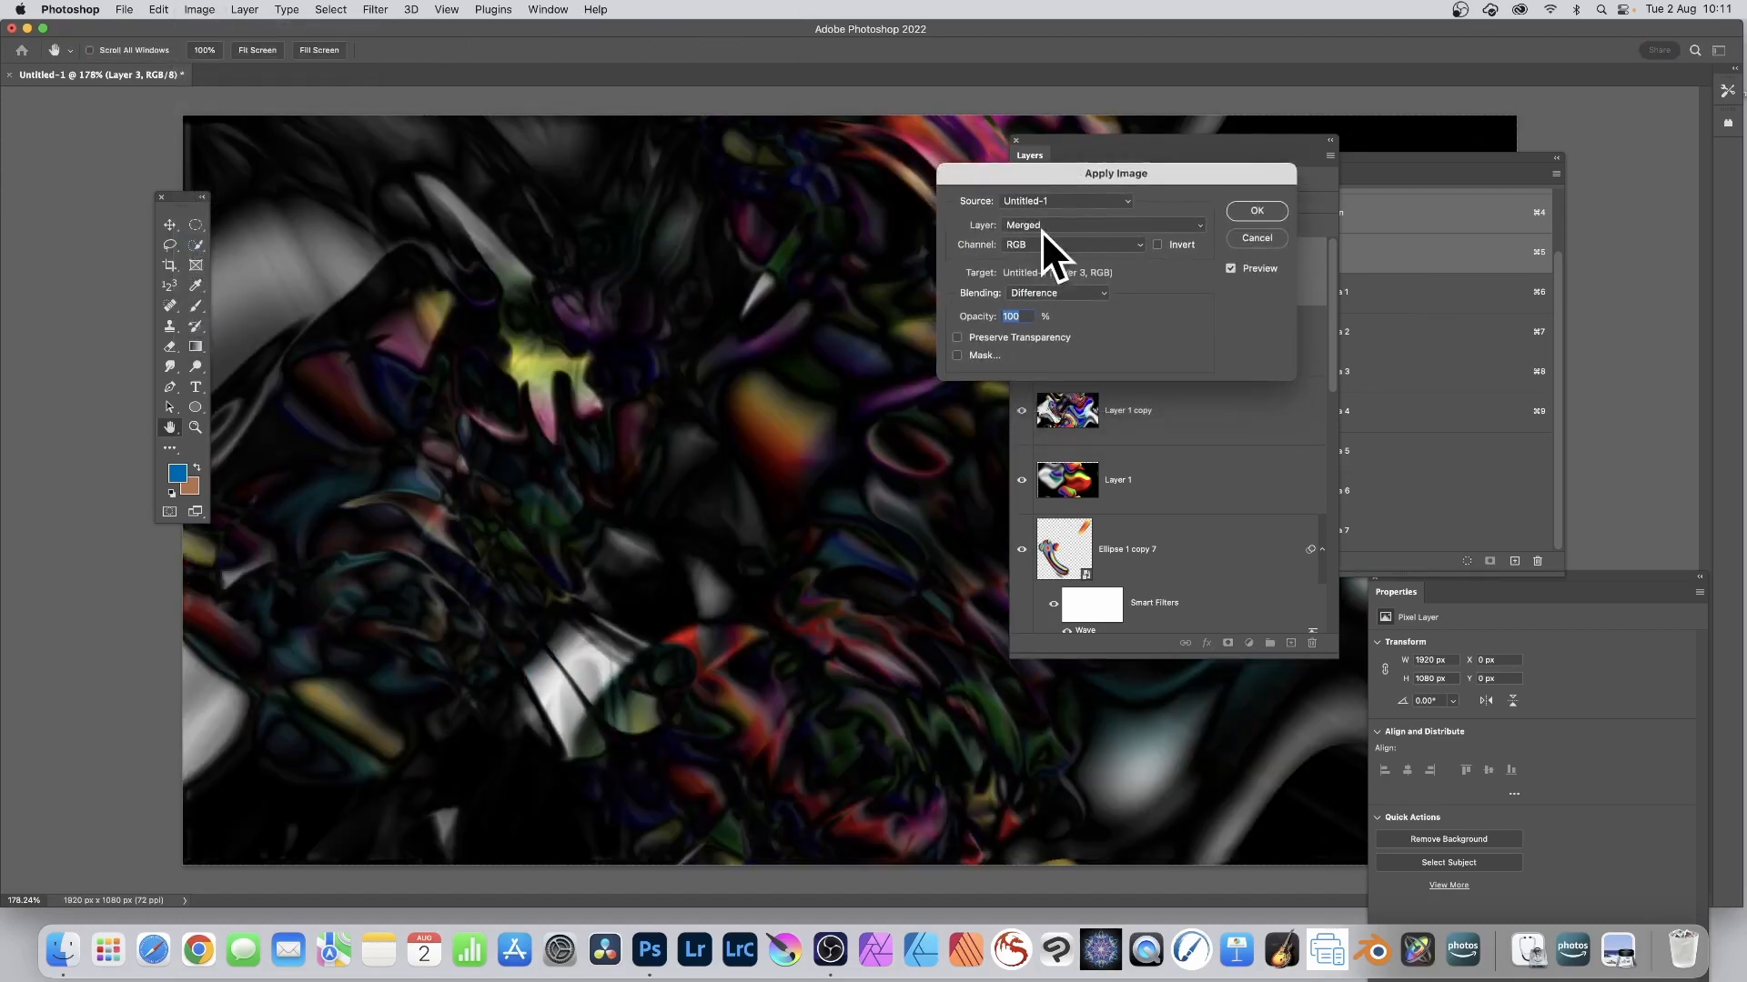
left_click(1045, 228)
left_click(1044, 265)
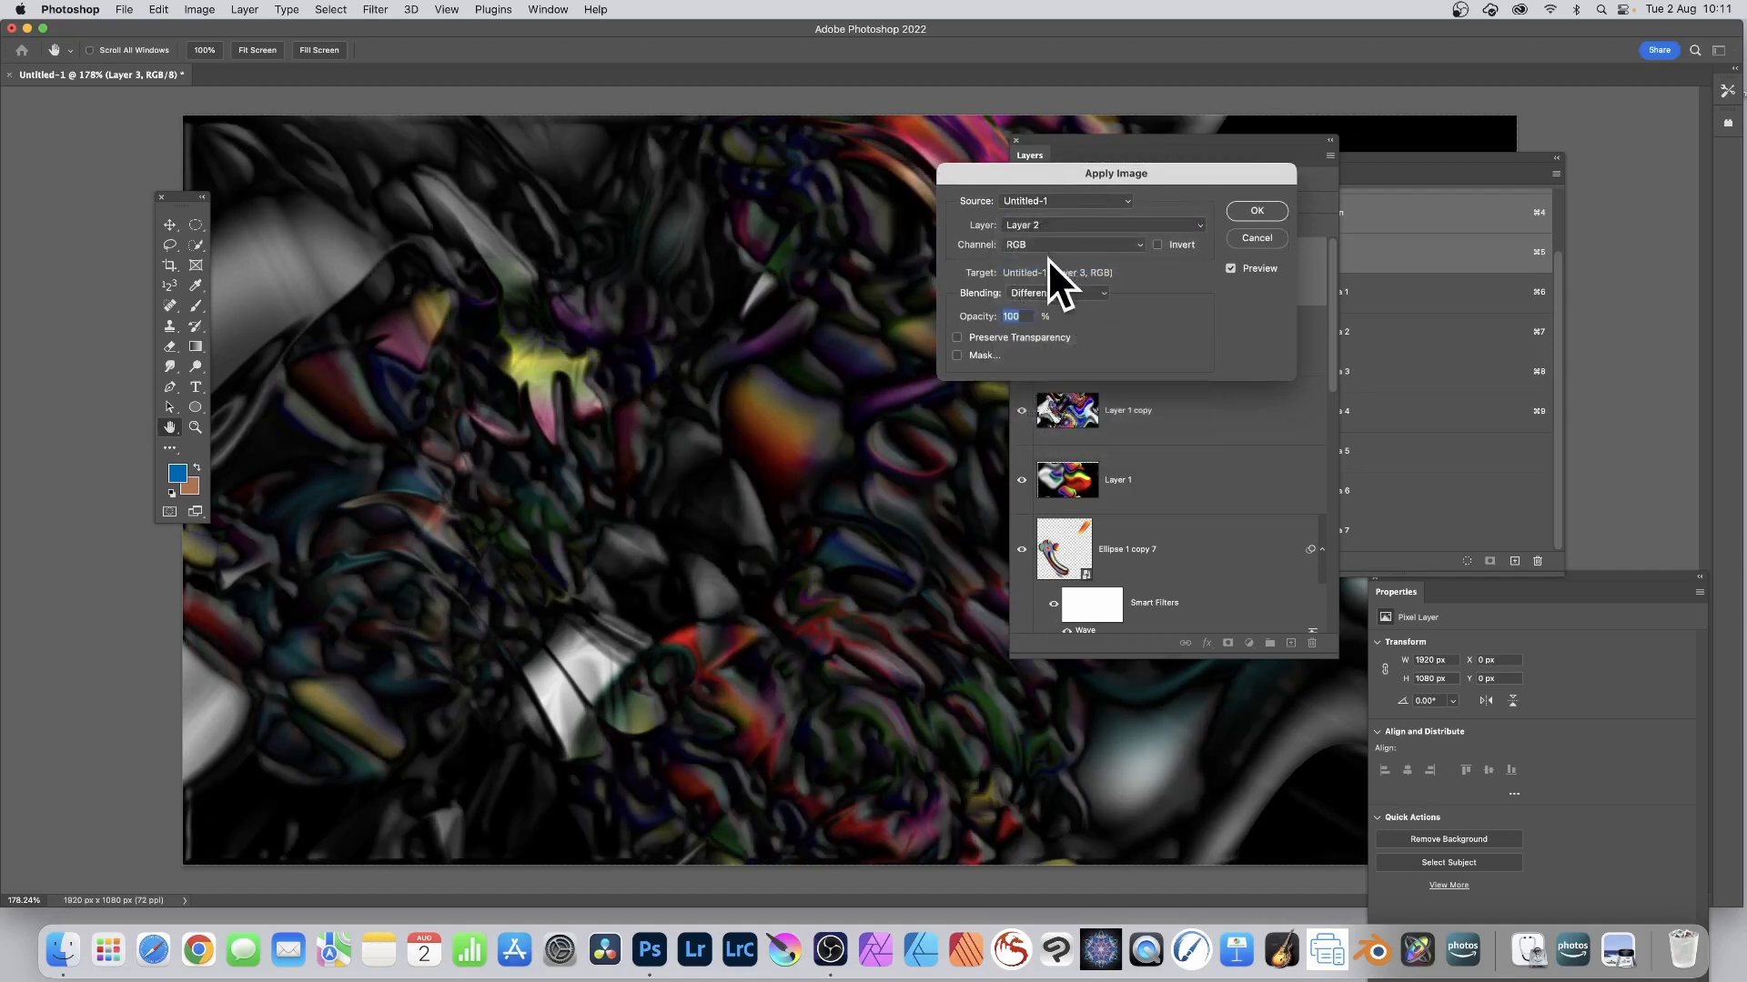
left_click(1041, 244)
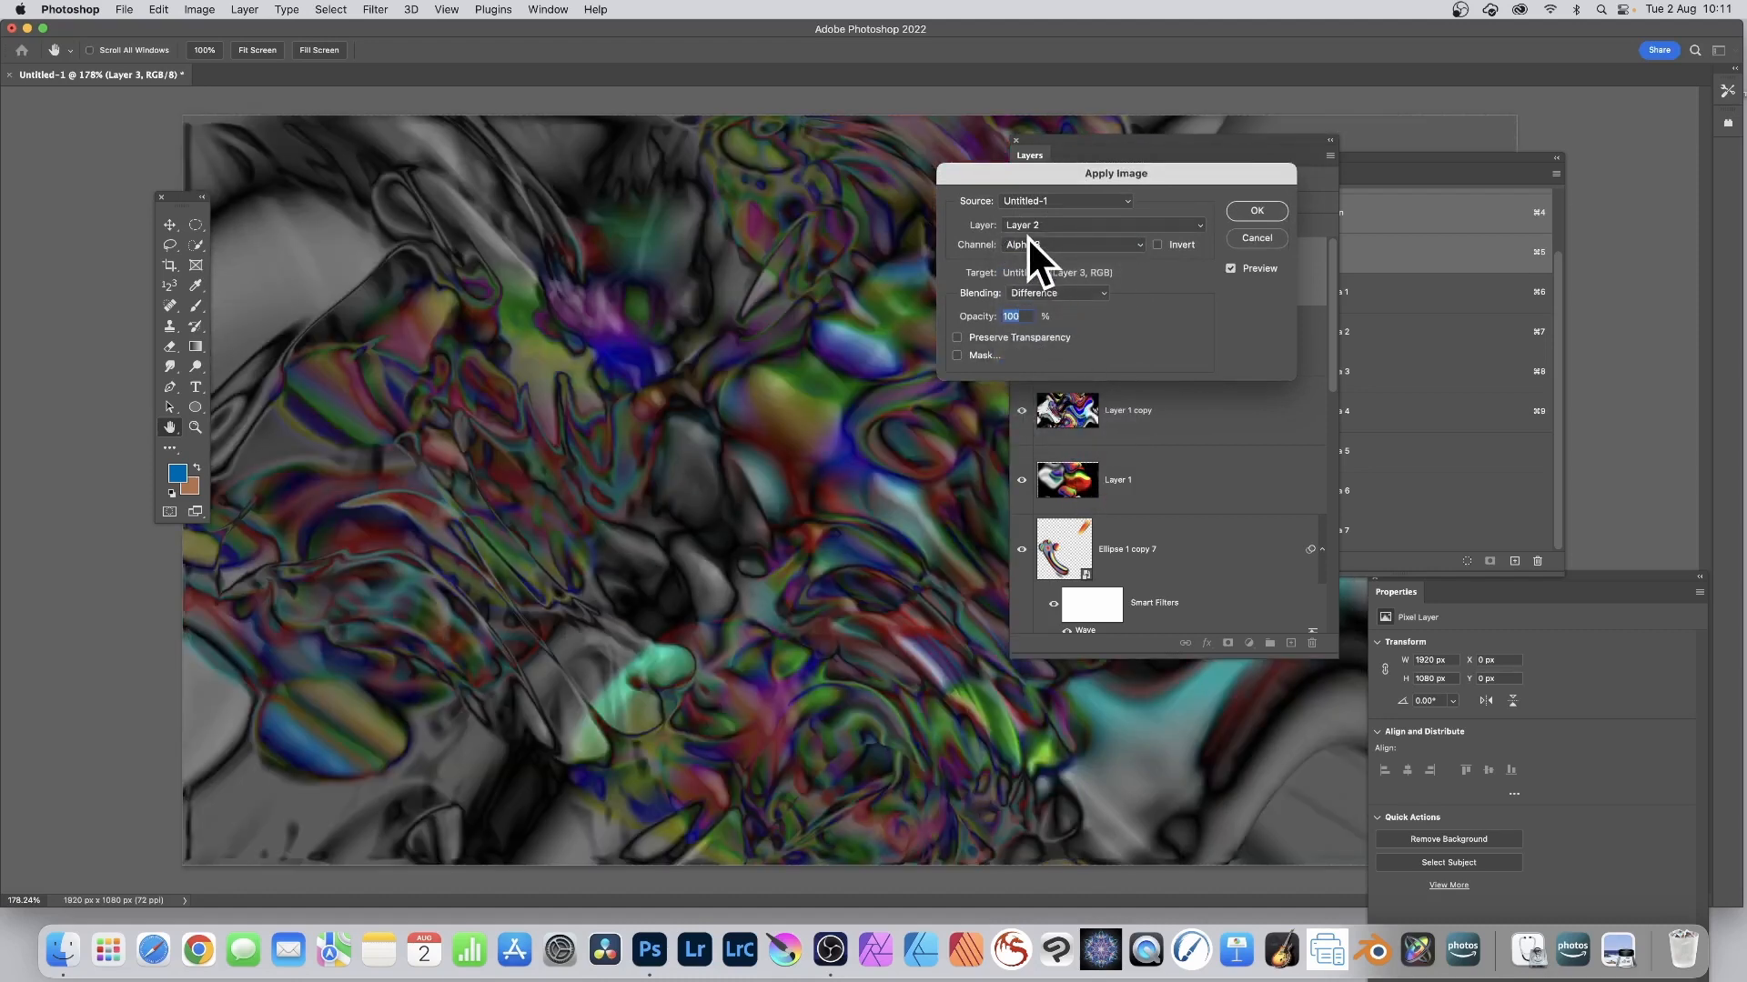
left_click(1028, 238)
left_click(1025, 310)
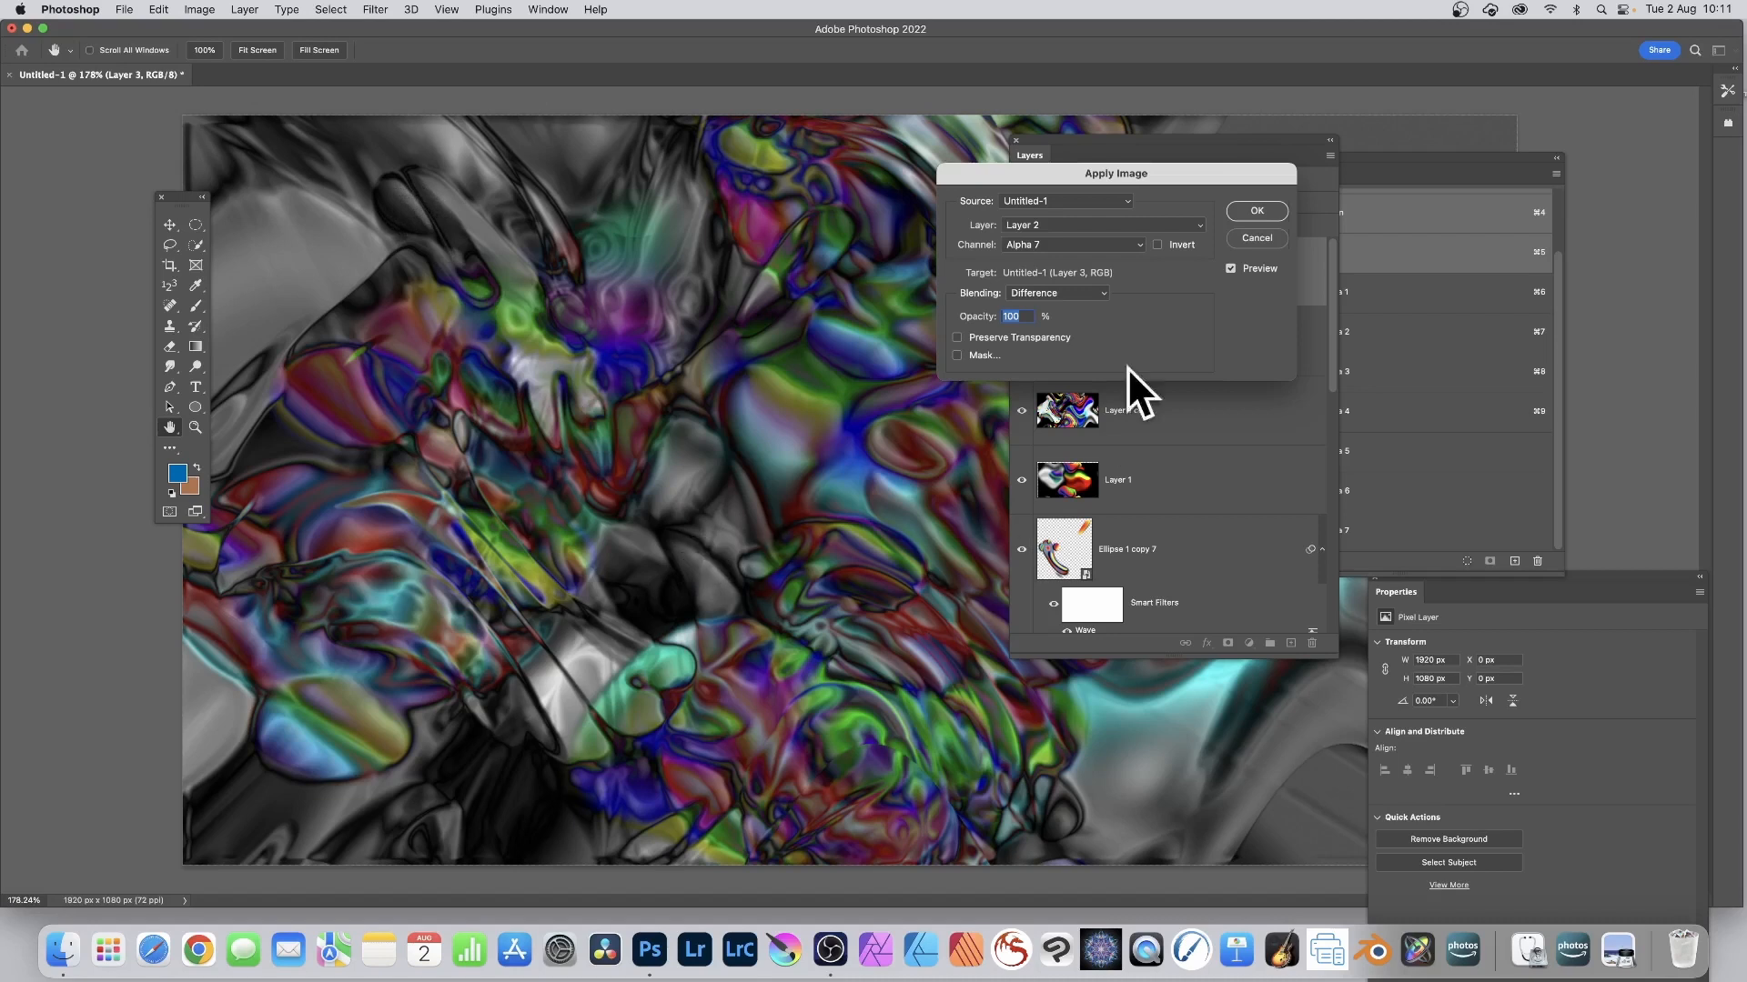
left_click(1244, 213)
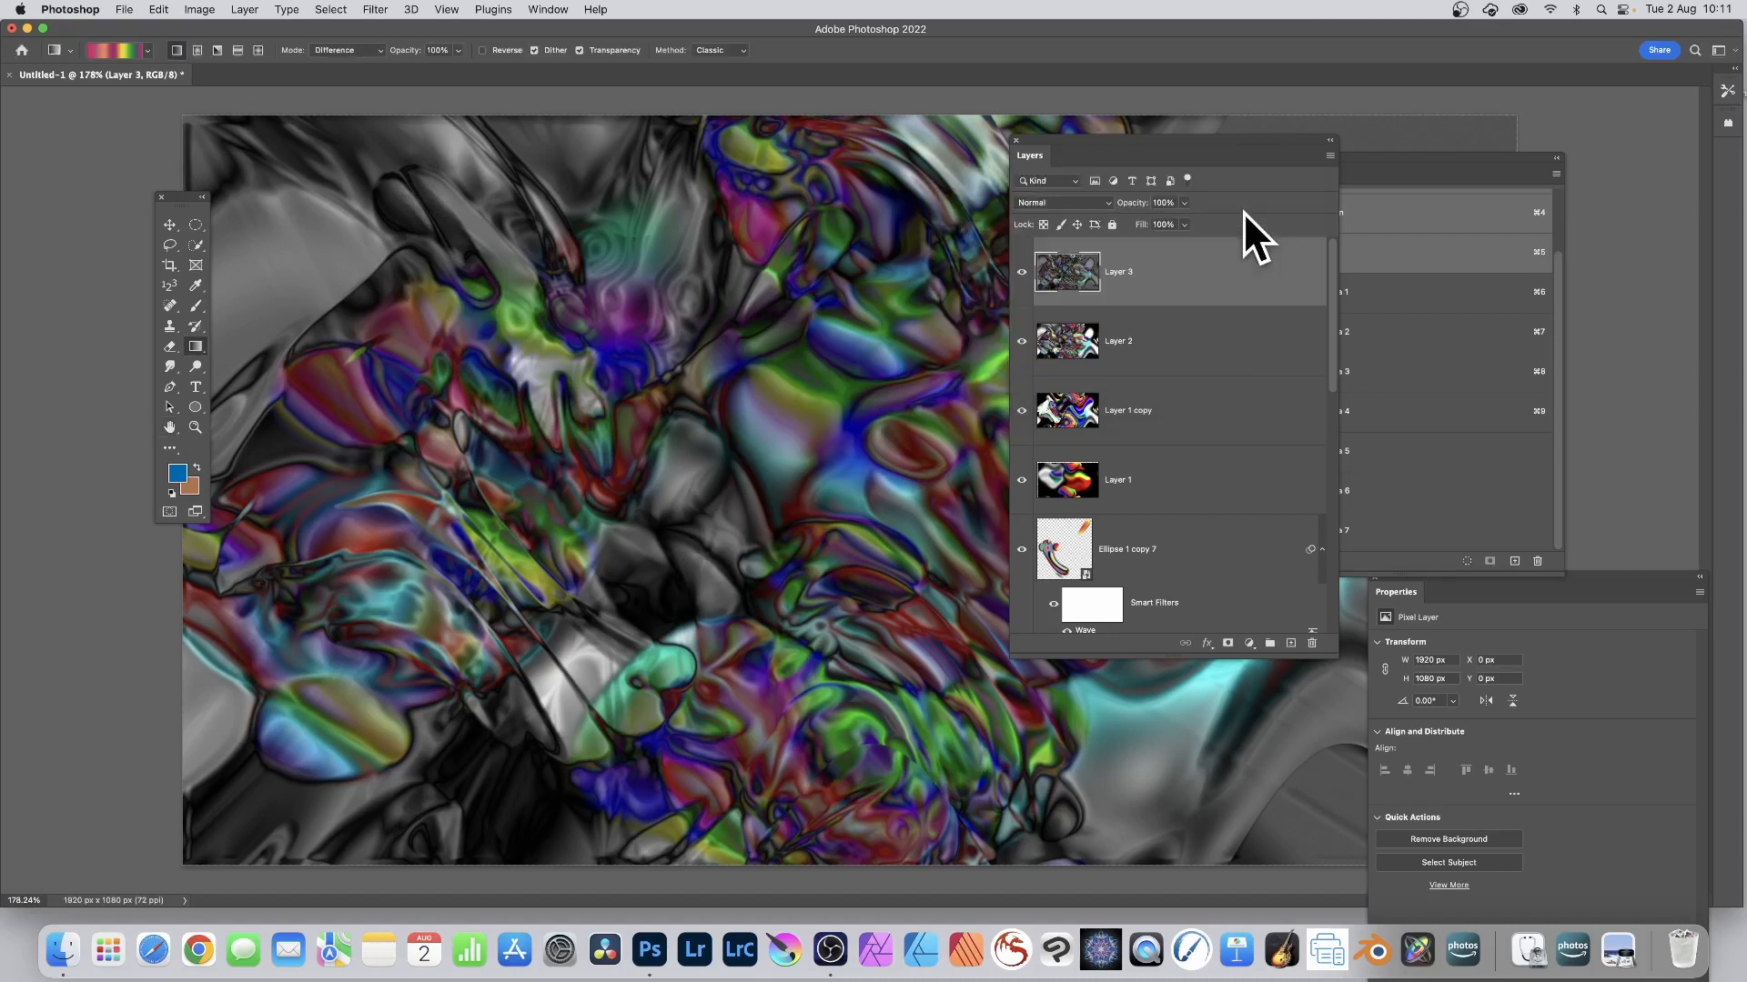
Run Apply Image again on Layer 3 with the Merged layer, Alpha 7 channel and Difference blending at 100% opacity
left_click(202, 10)
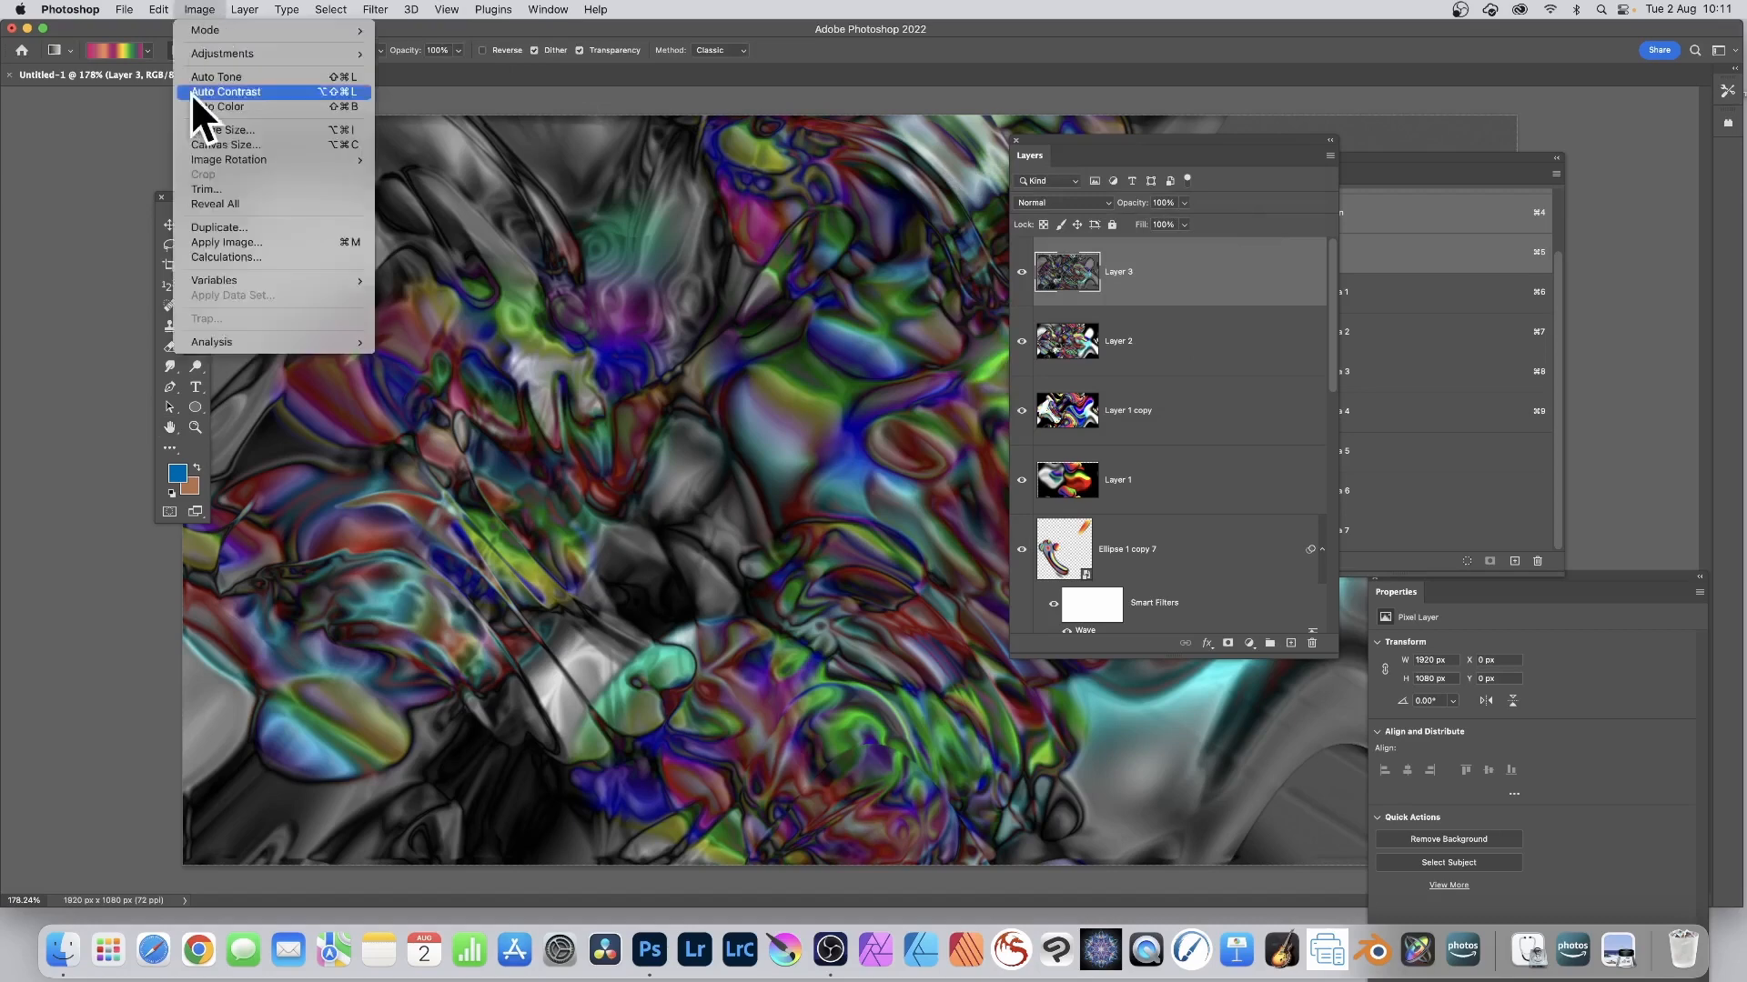
left_click(213, 241)
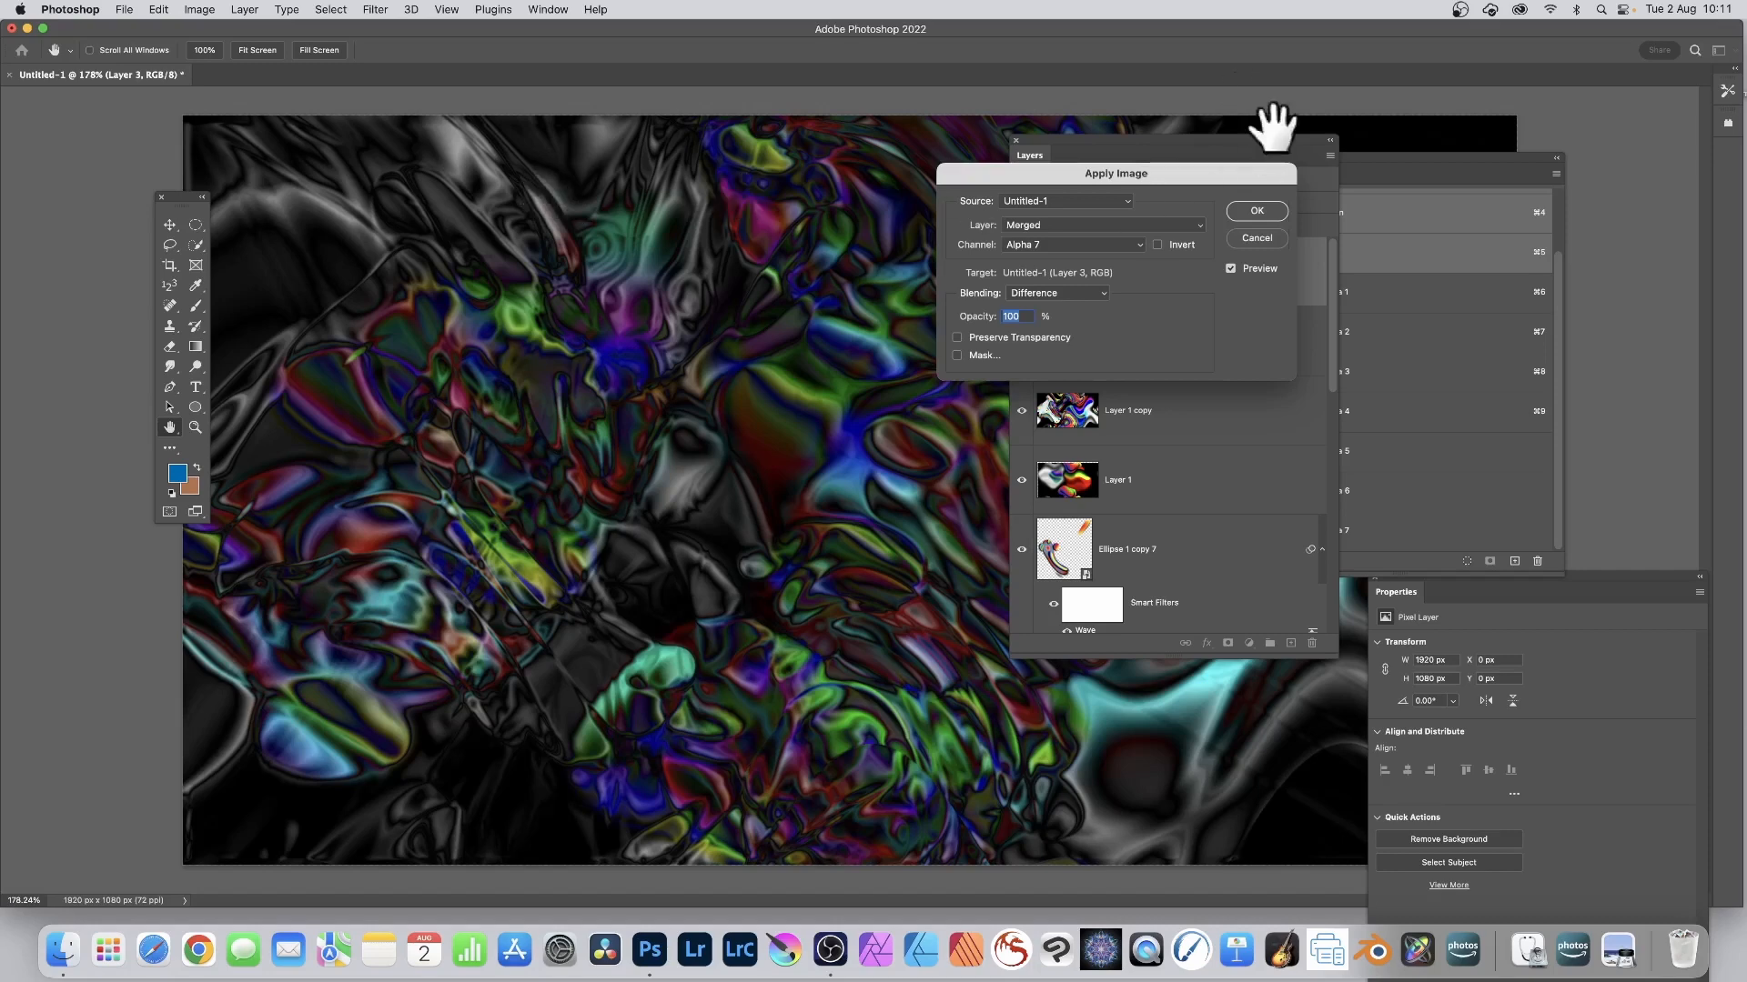
left_click(1259, 211)
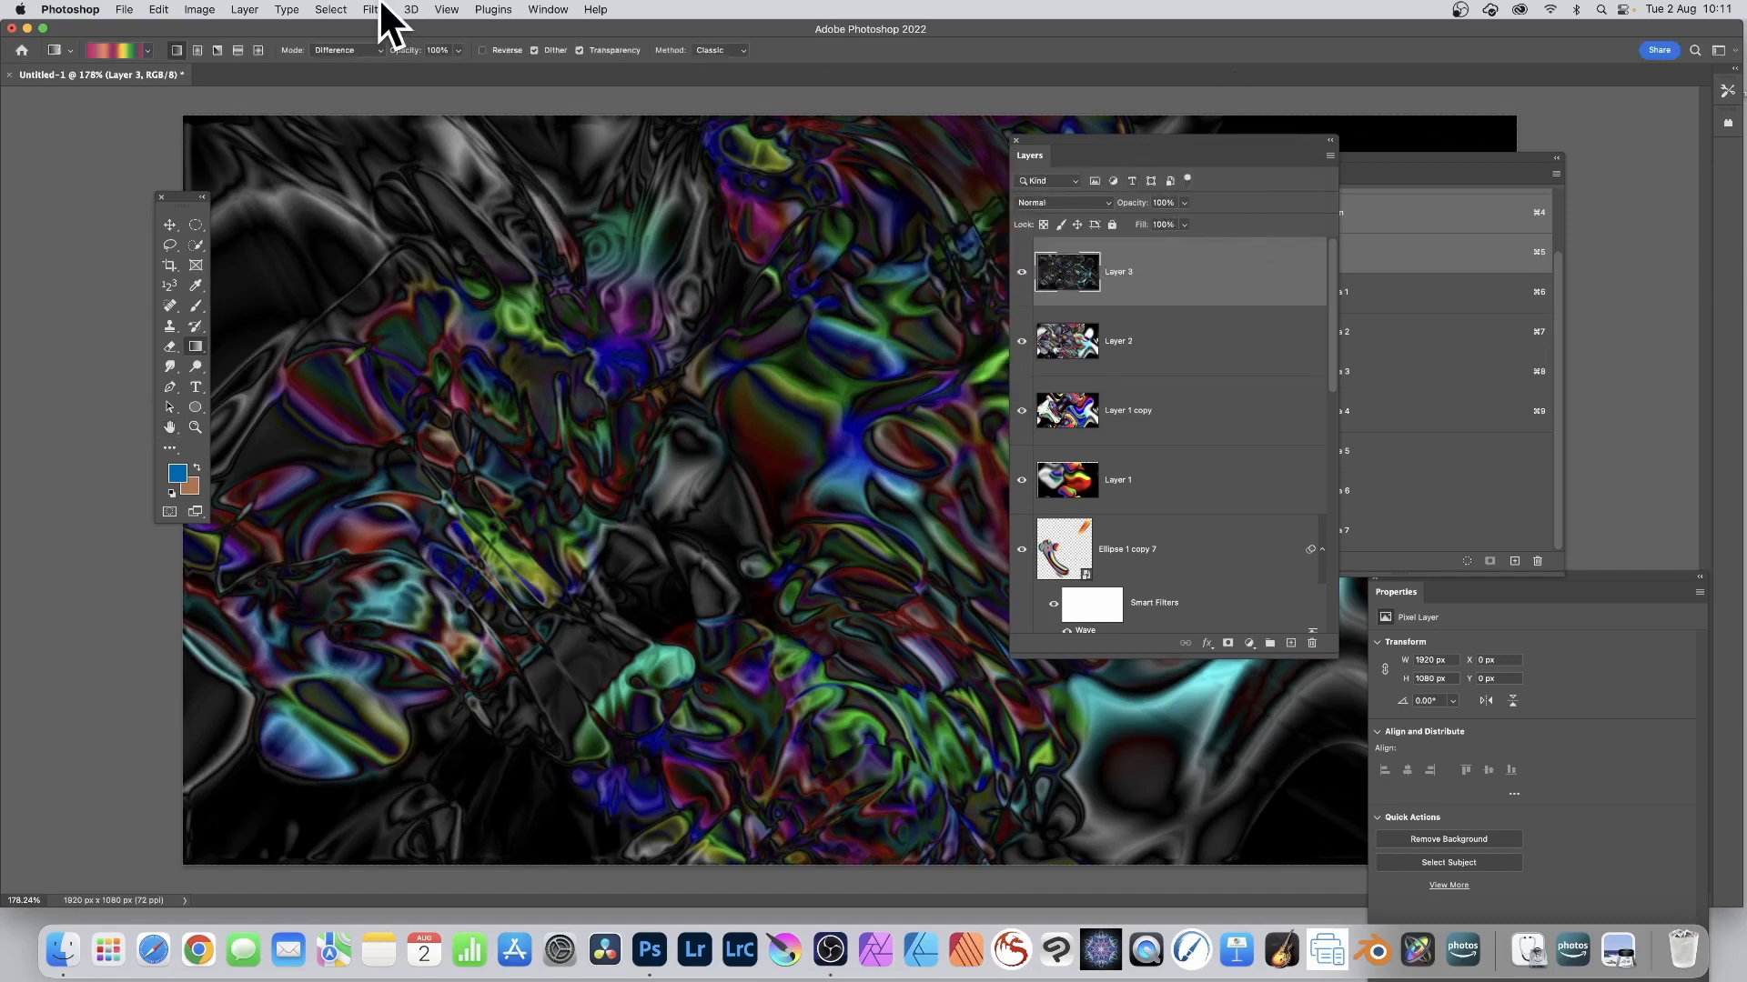
Blend the RGB channel of Layer 1 copy into Layer 3 with Apply Image in Difference mode at 100% opacity
key("super+shift+a")
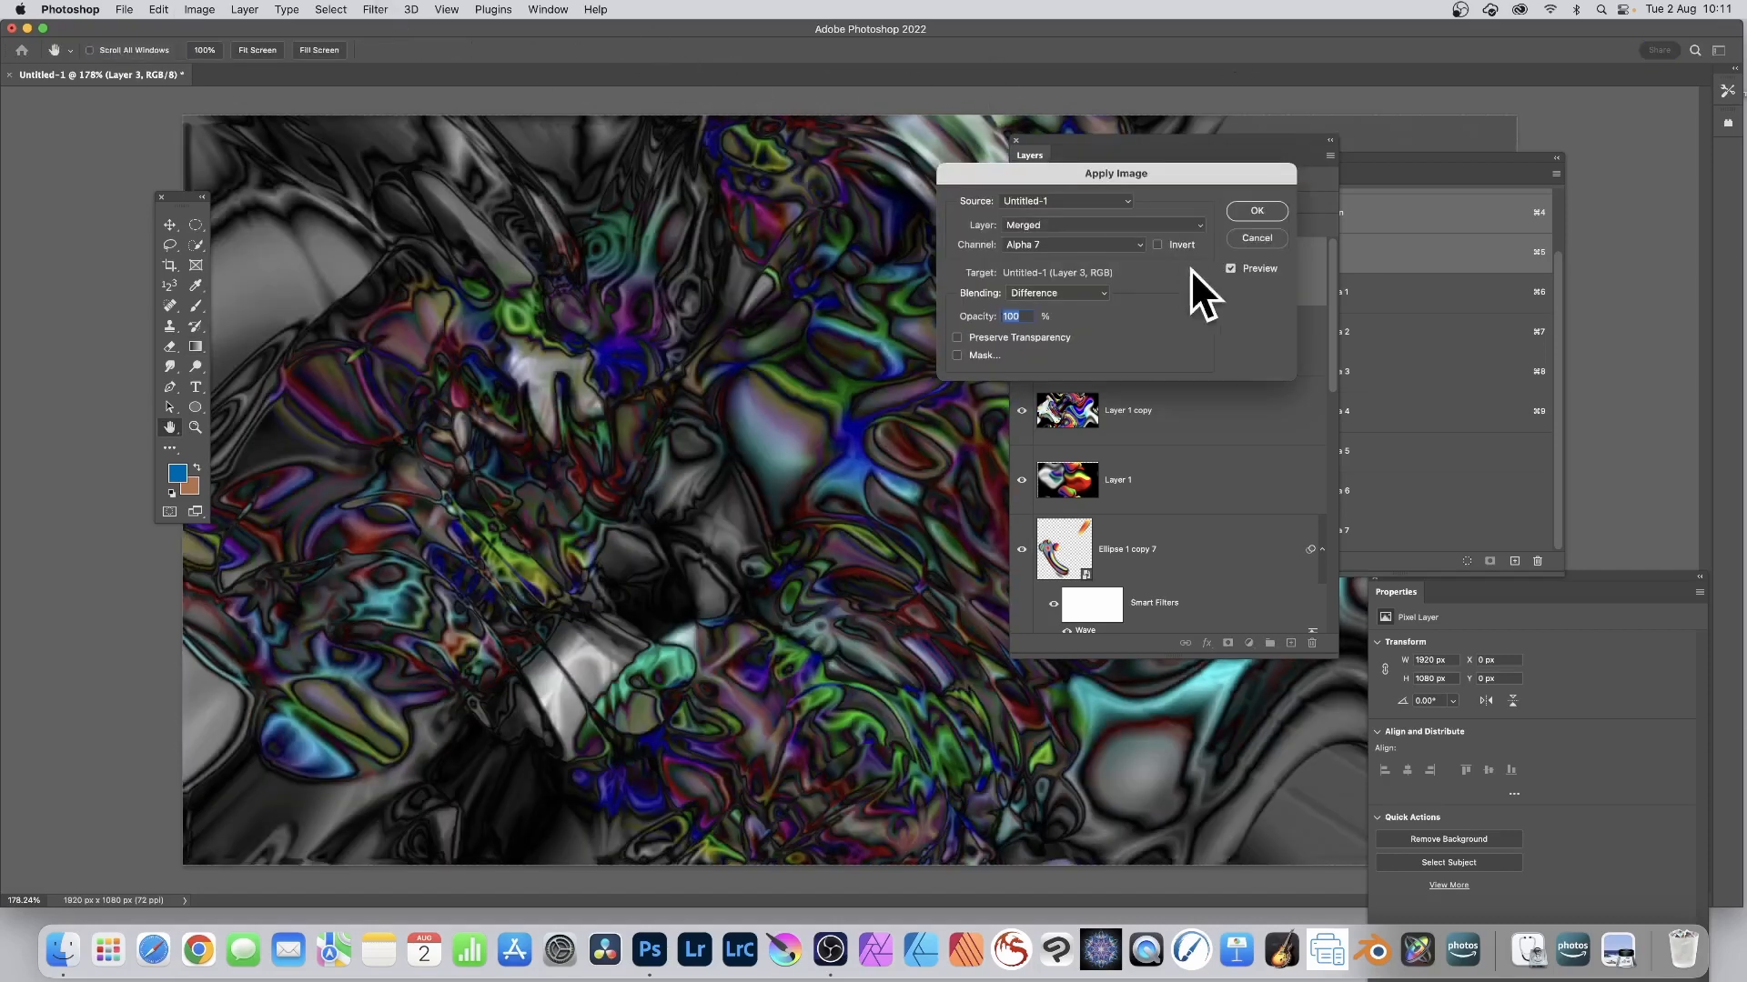
left_click(1037, 247)
left_click(1038, 211)
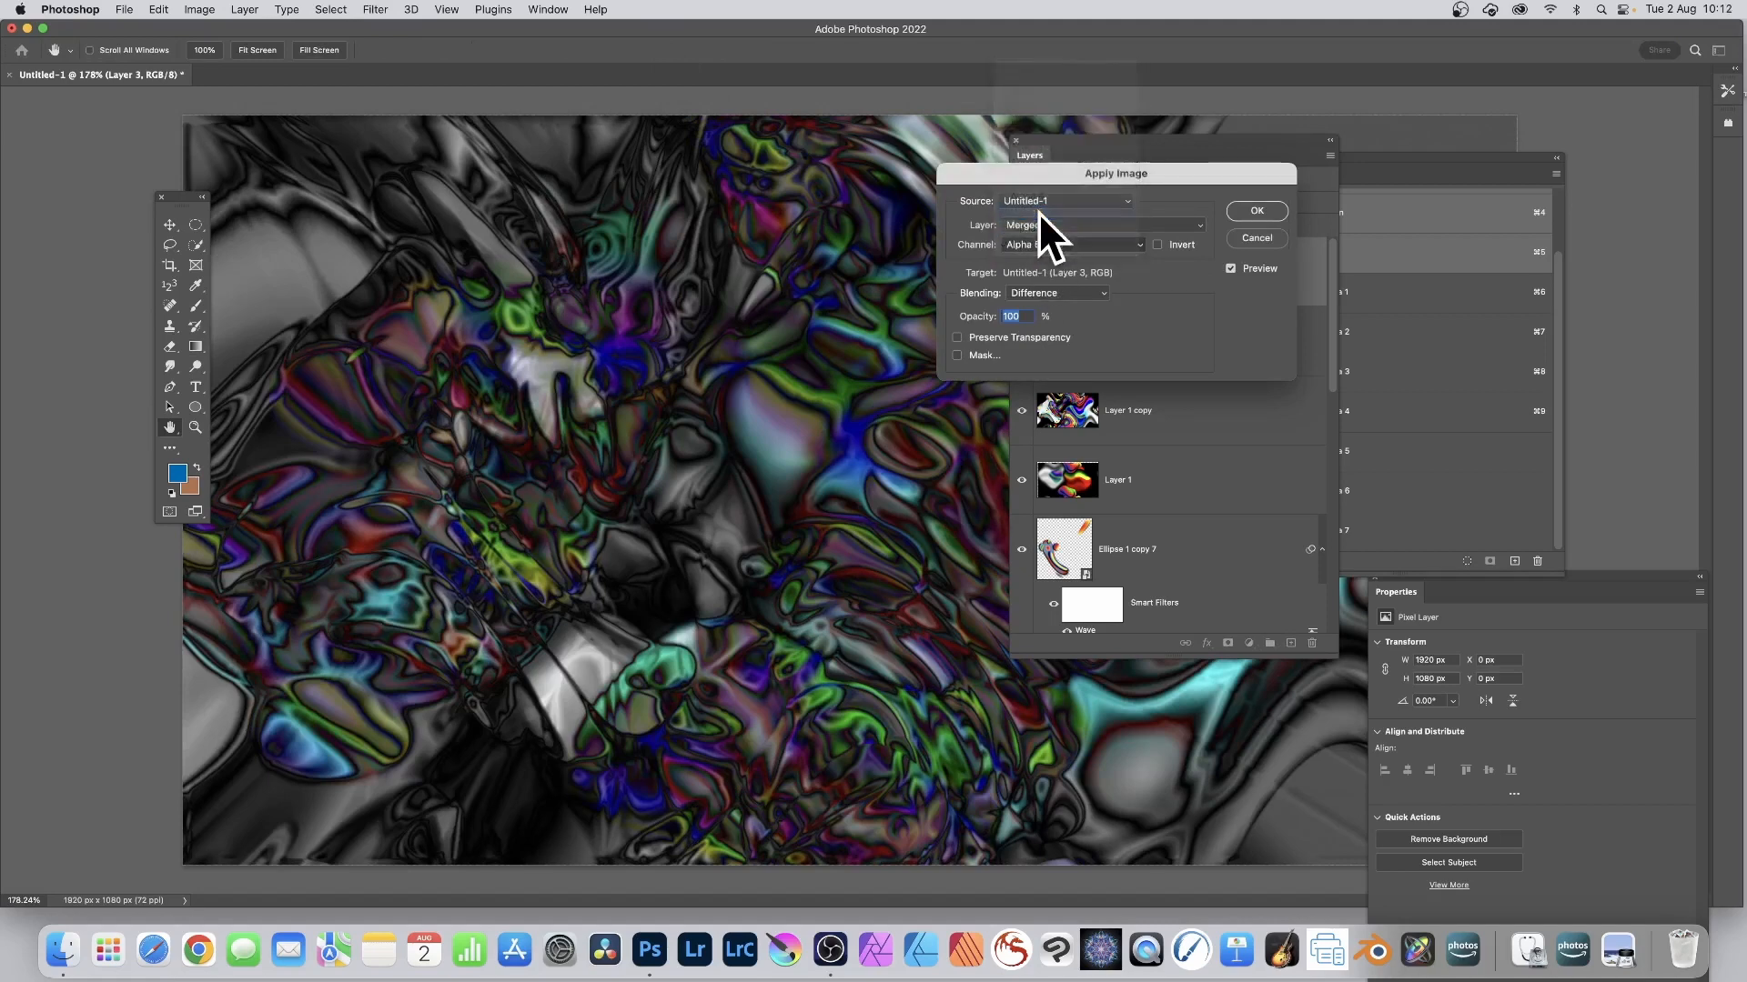
left_click(1056, 242)
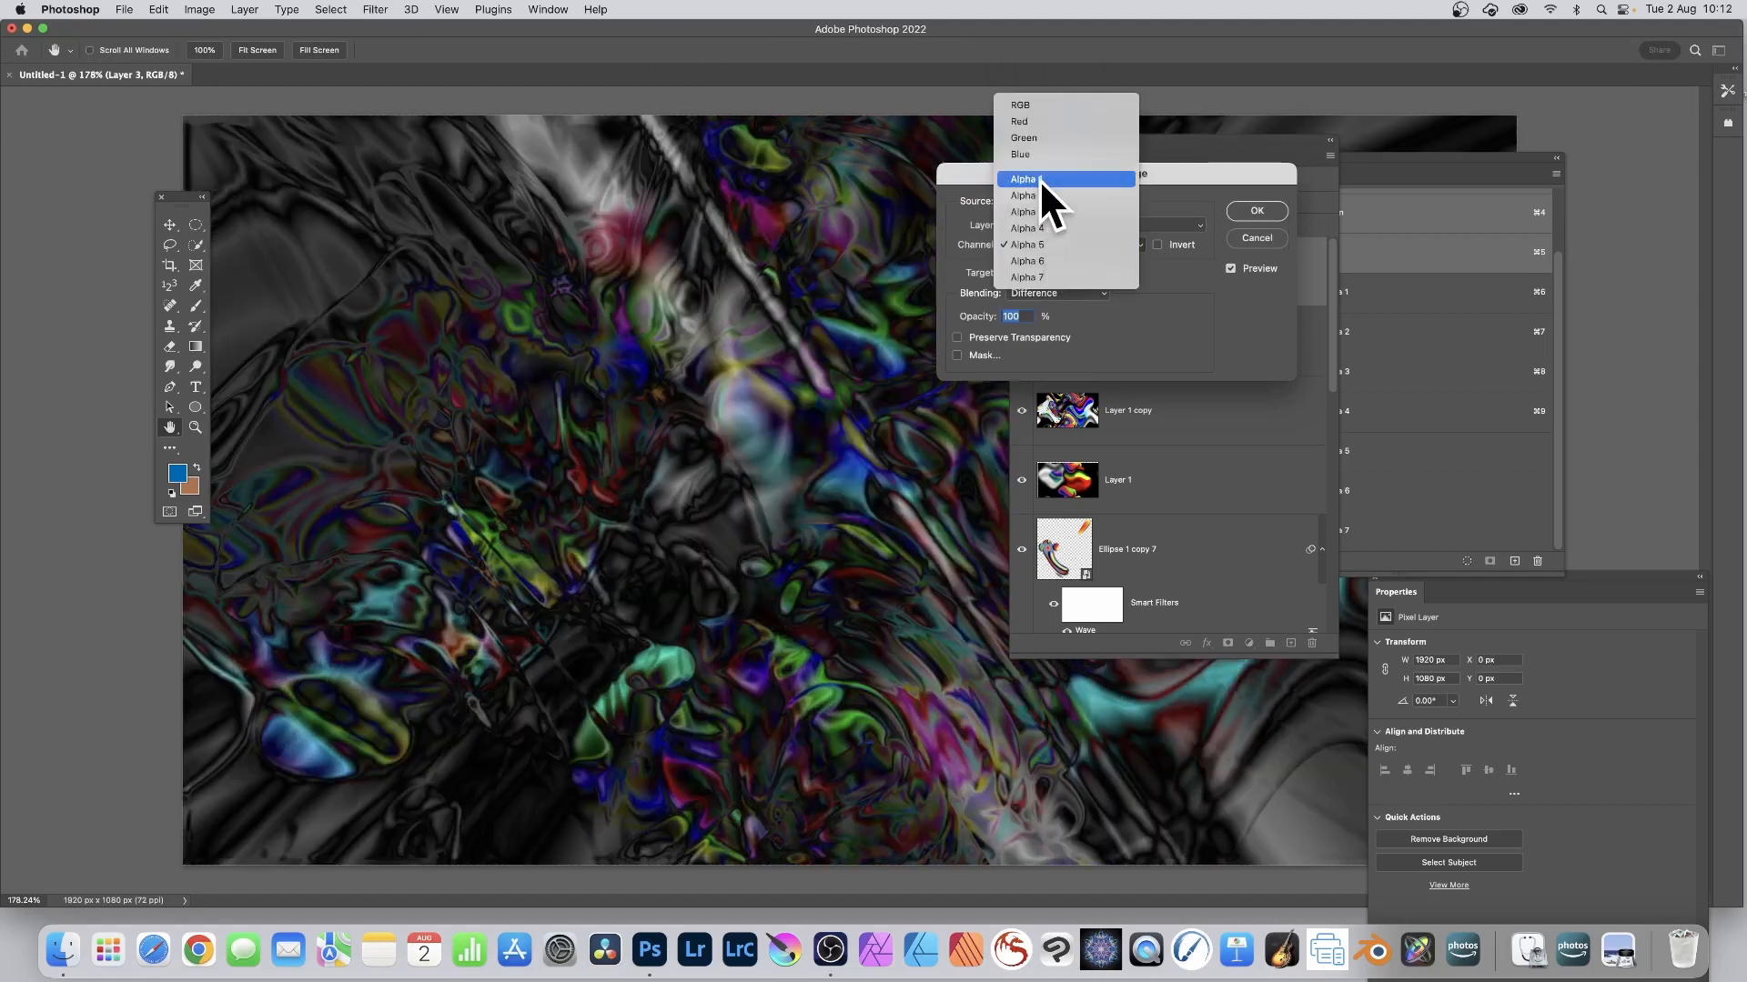
left_click(1039, 107)
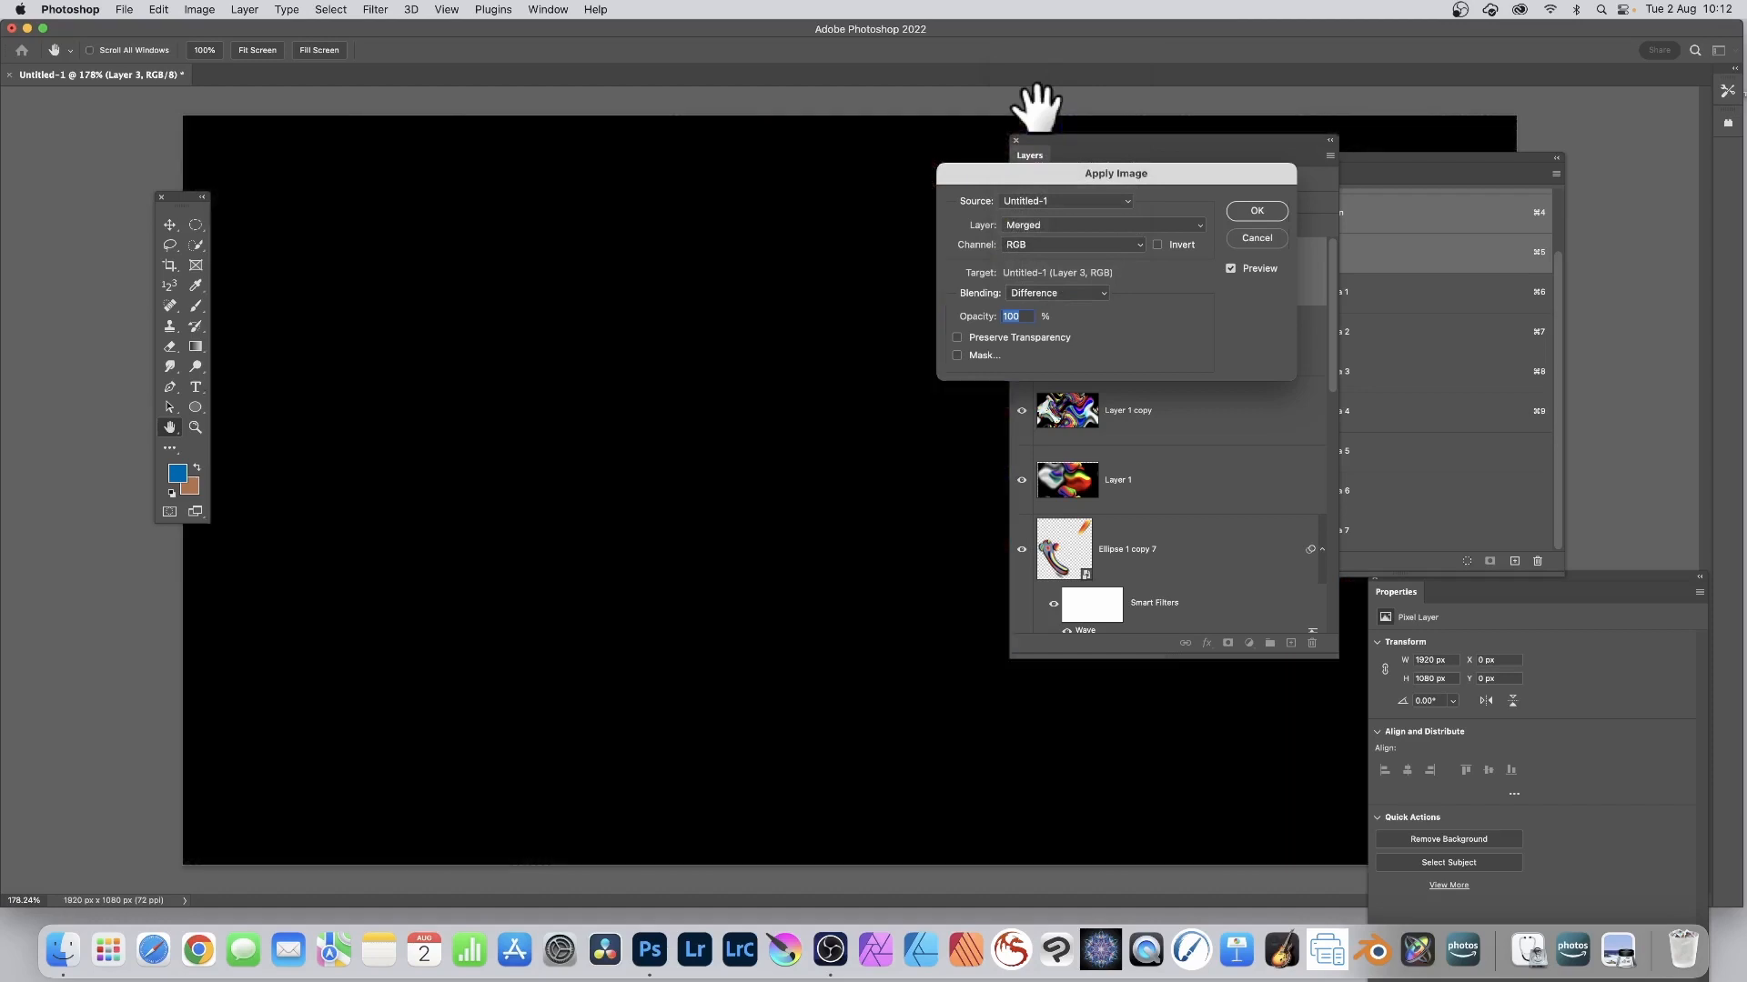
left_click(1068, 229)
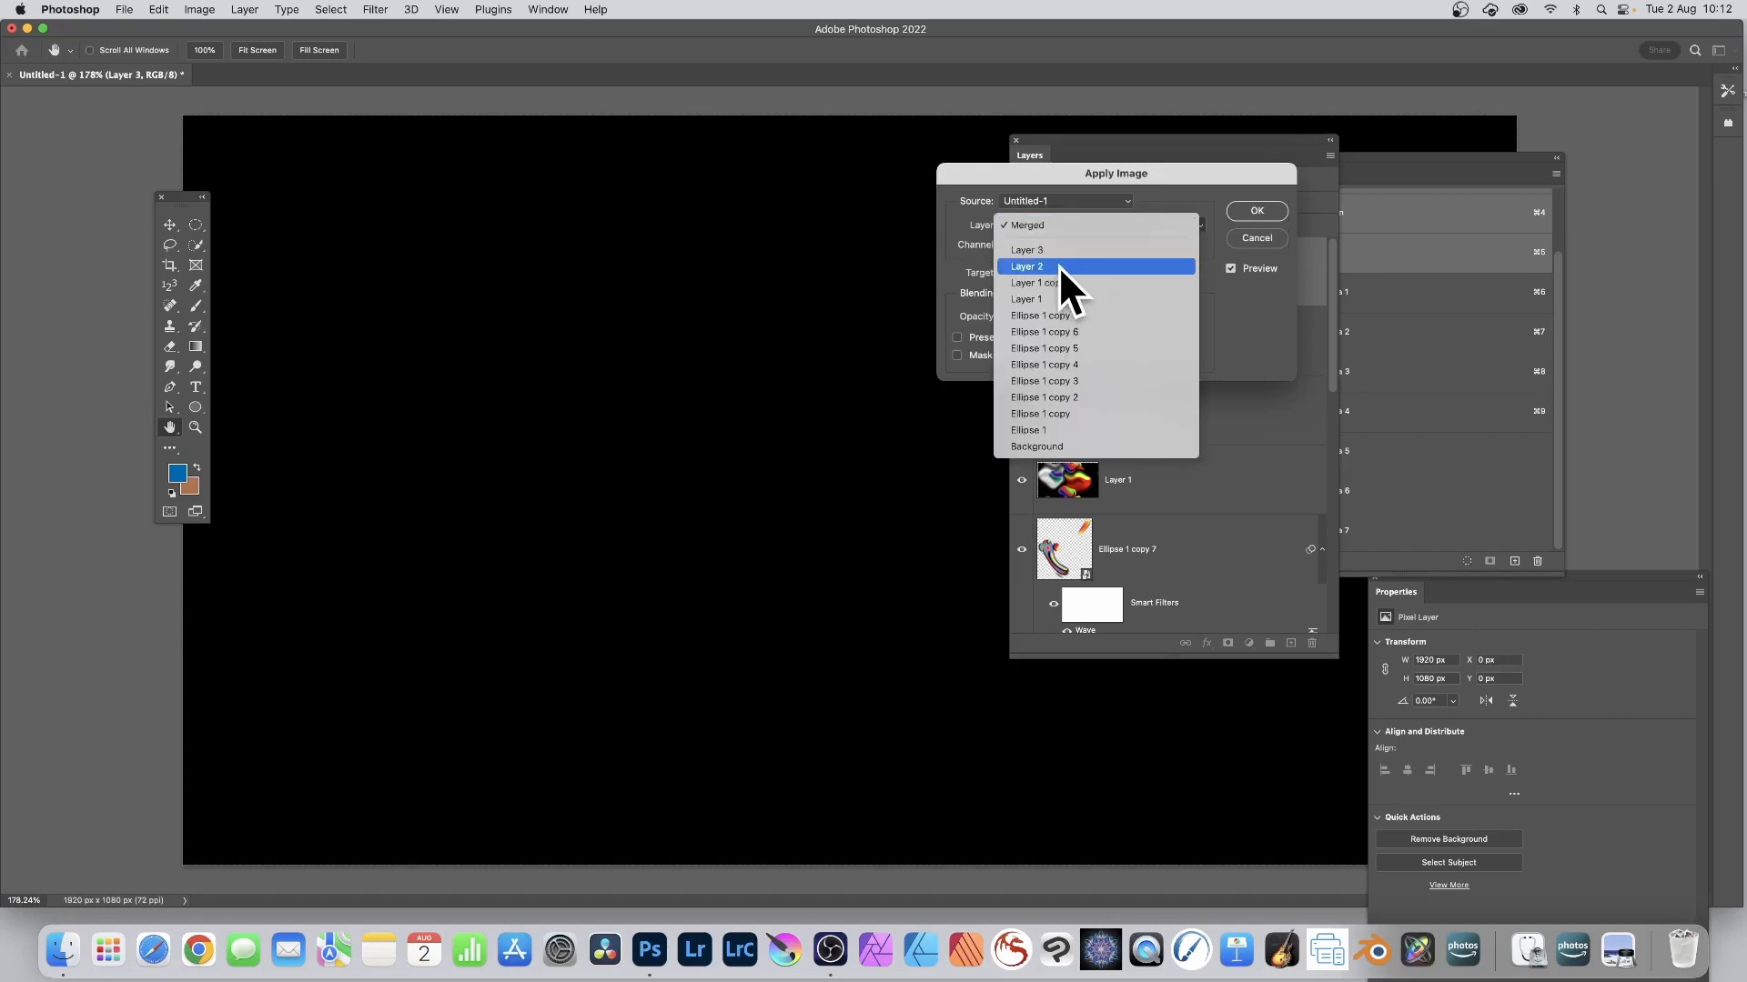
left_click(1057, 266)
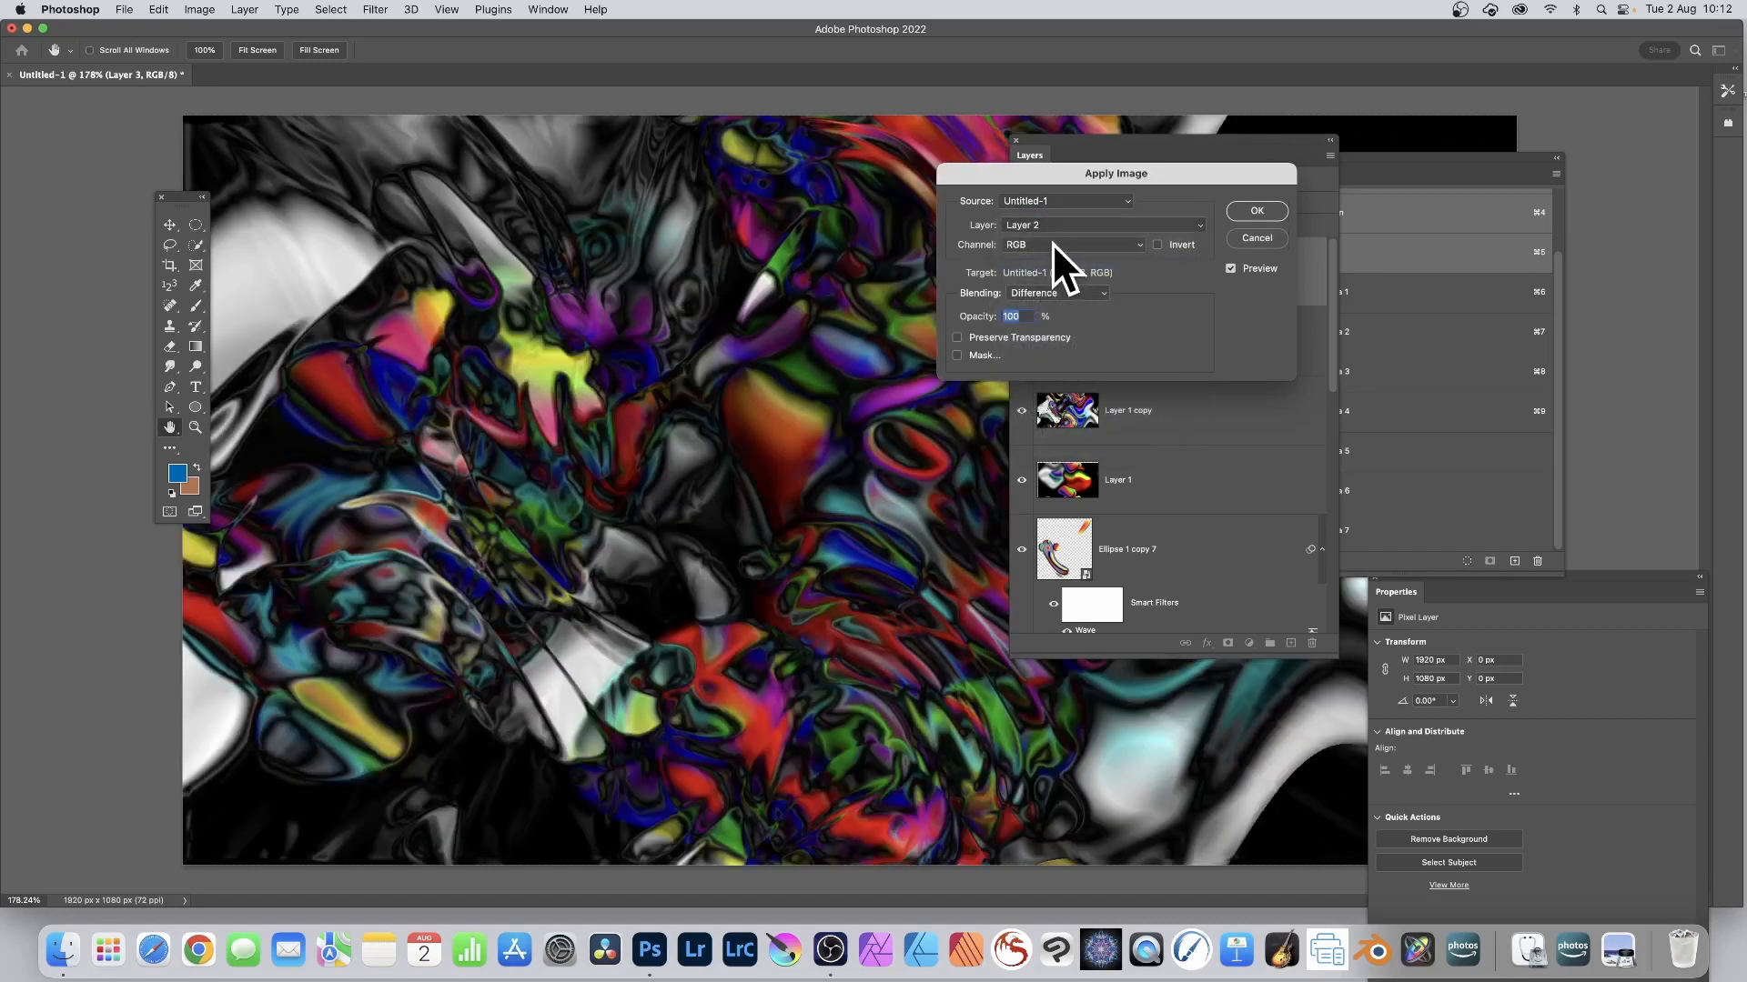
left_click(1061, 226)
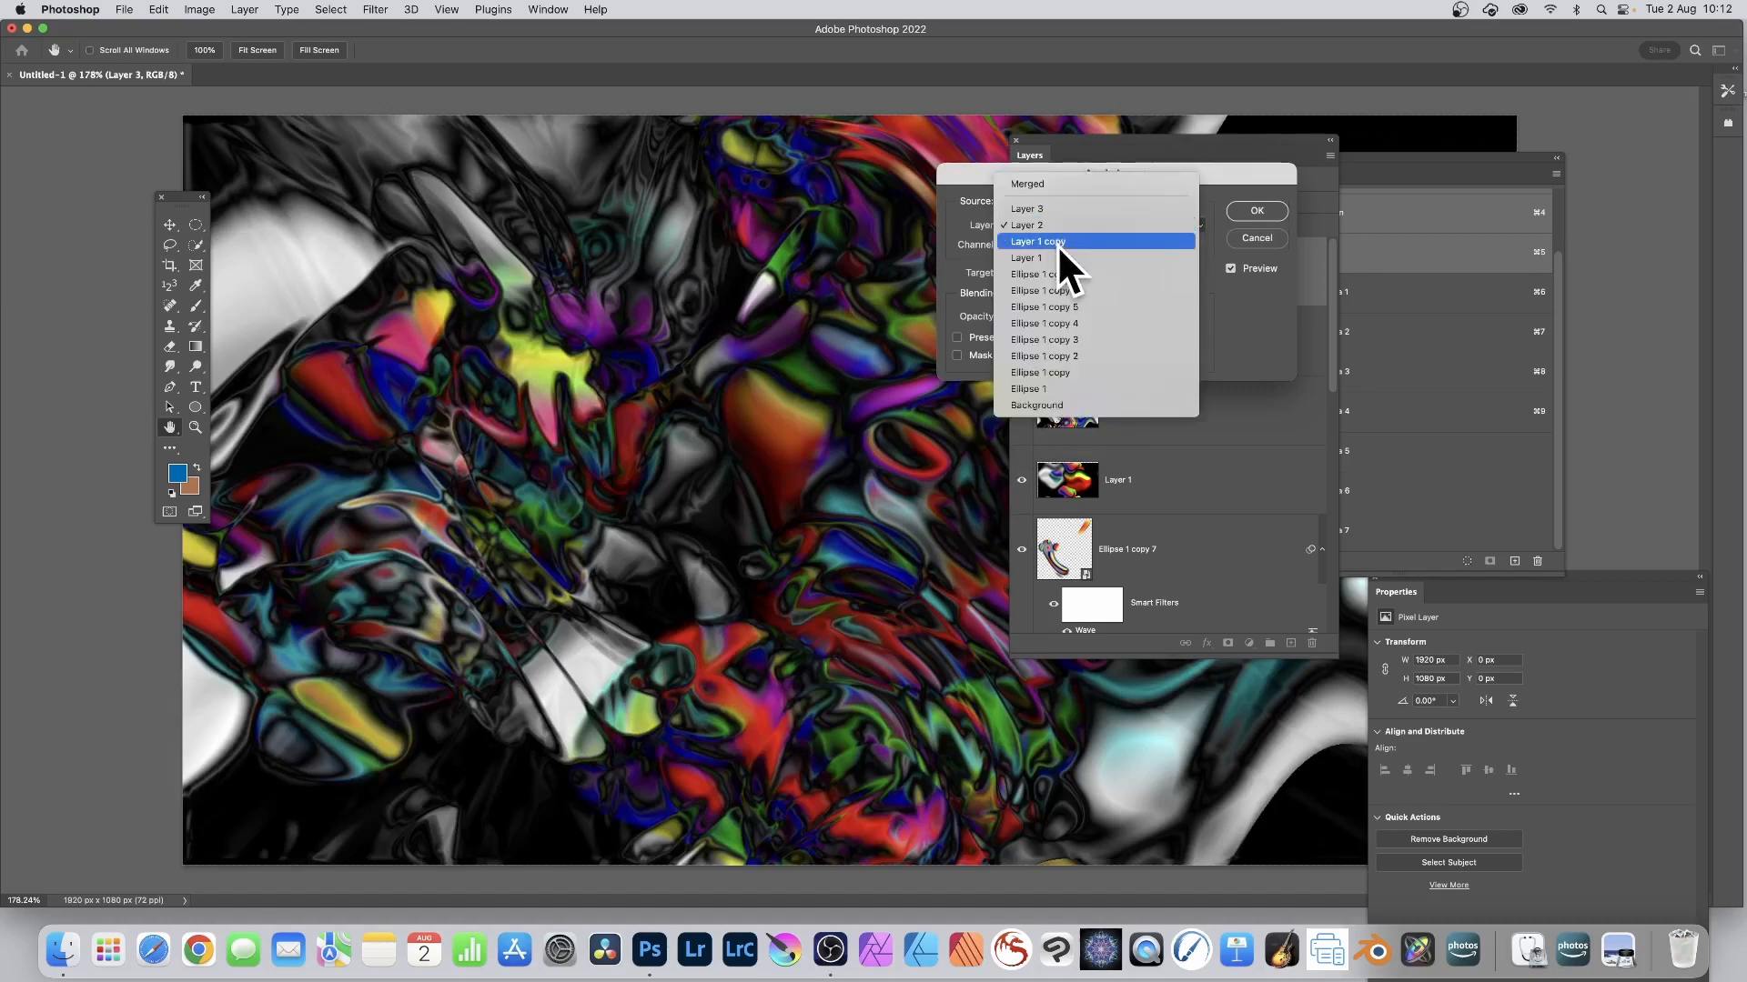
left_click(1057, 244)
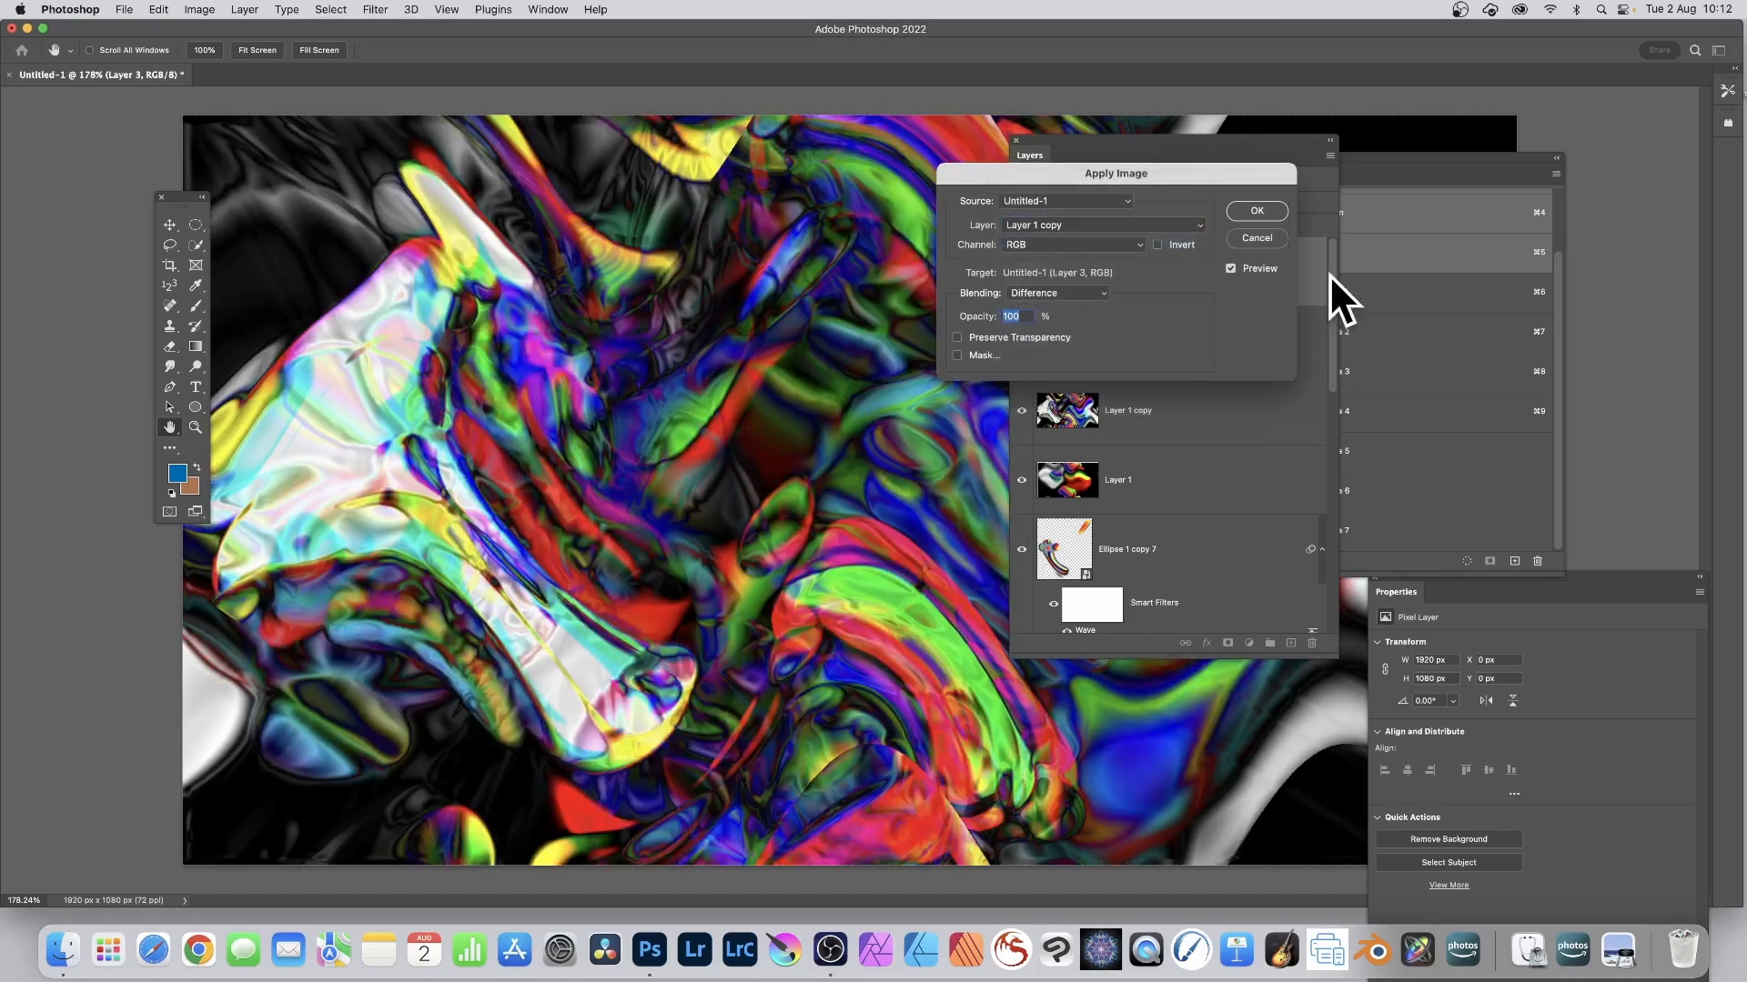
left_click(1244, 209)
key("g")
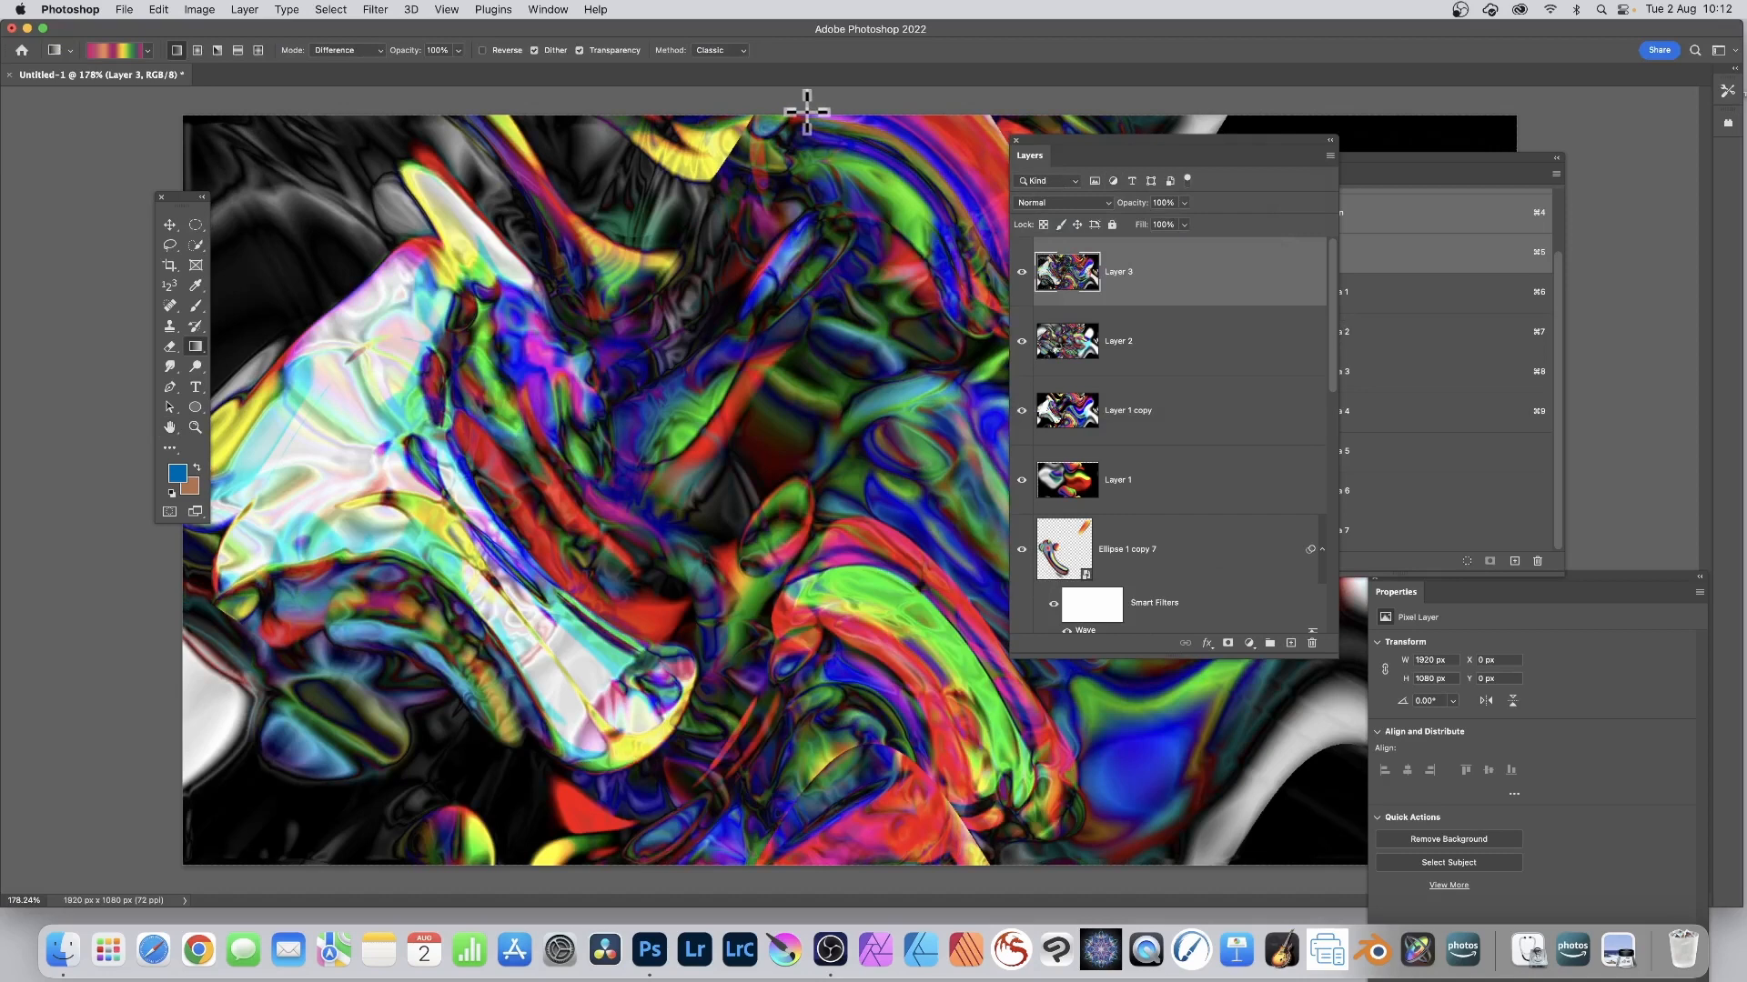